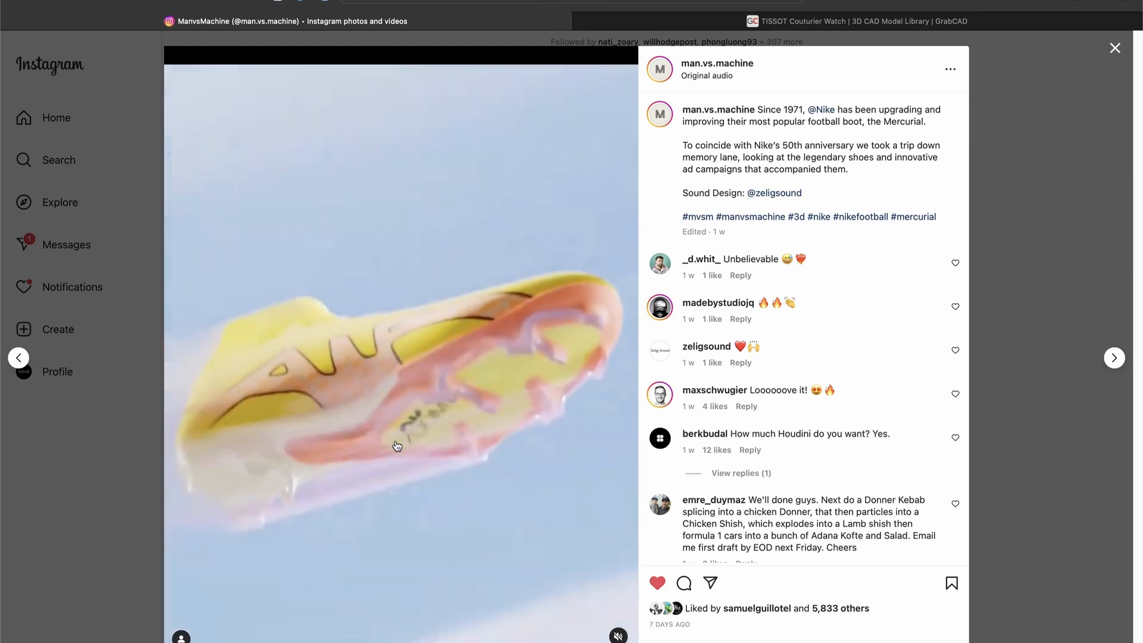
# - Pause the man.vs.machine reference video and browse the renderings of the TISSOT Couturier Watch model on GrabCAD
pyautogui.click(302, 467)
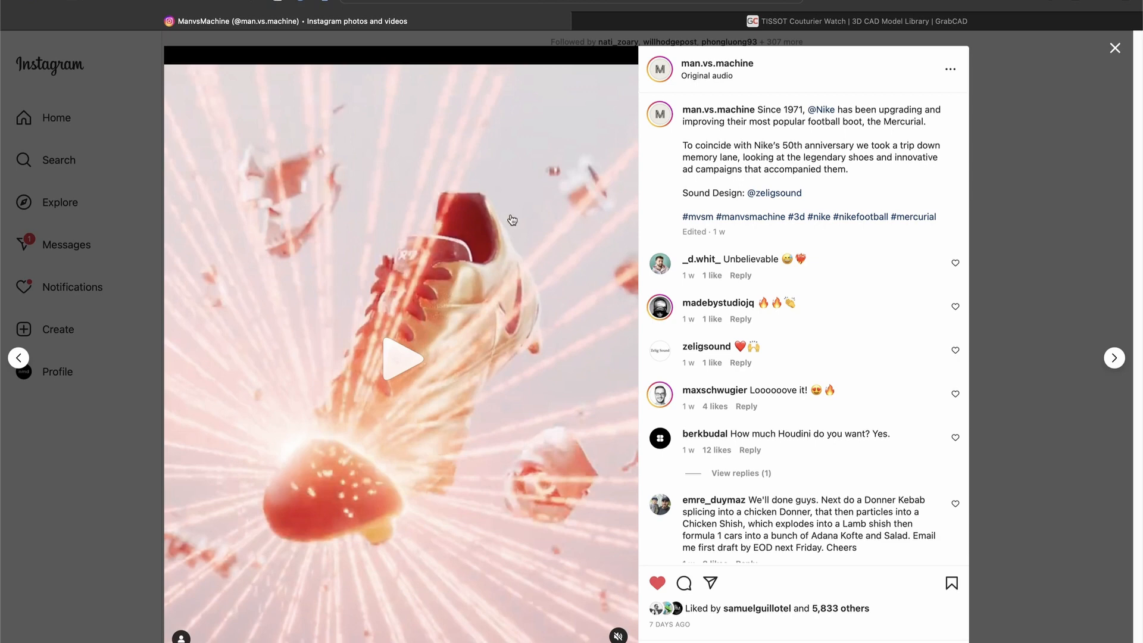
pyautogui.click(713, 24)
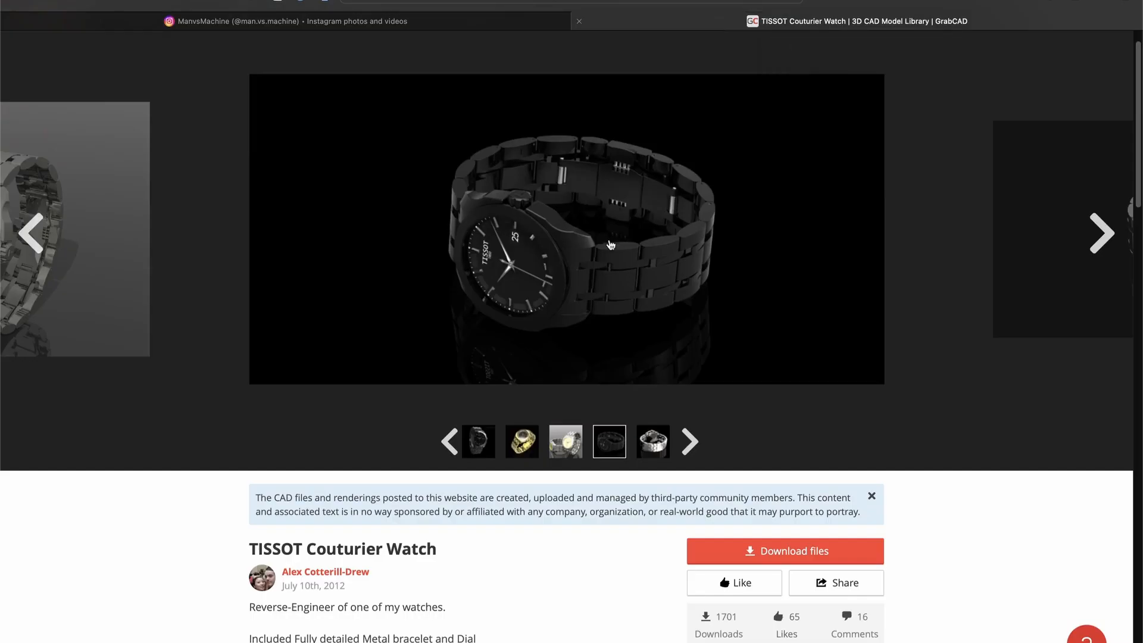
pyautogui.scroll(-1, 417, 590)
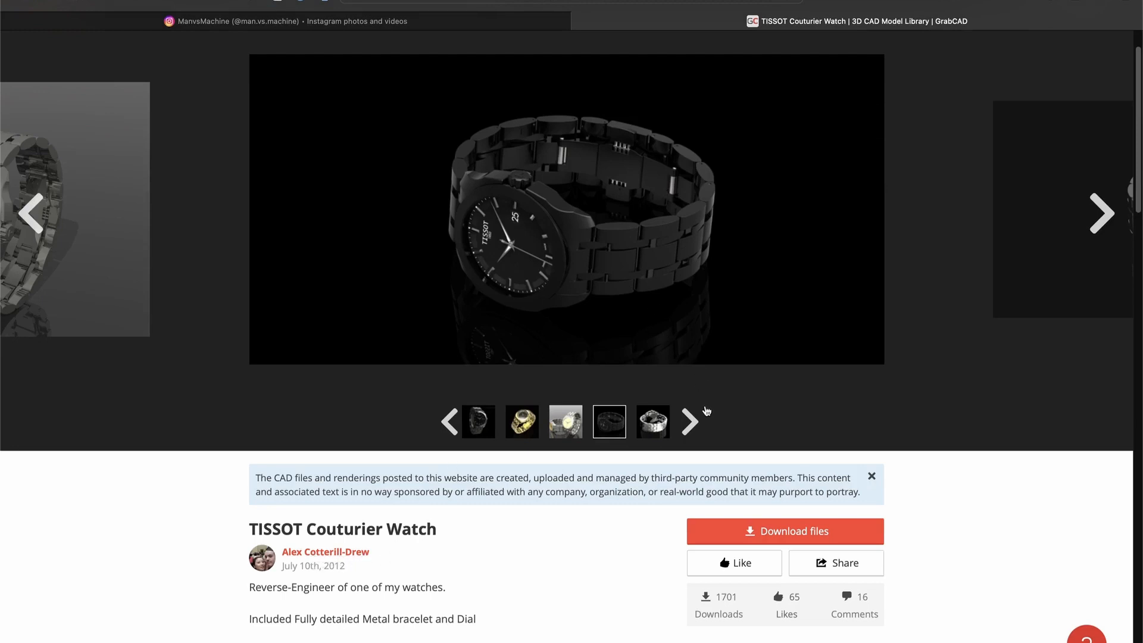
pyautogui.click(690, 421)
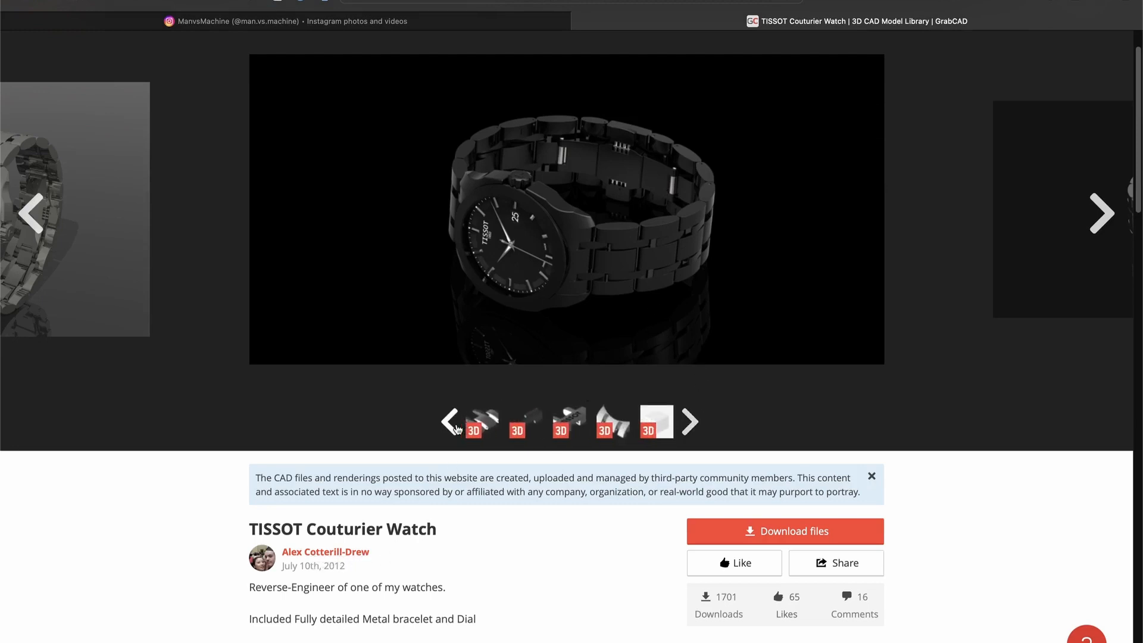
pyautogui.click(451, 423)
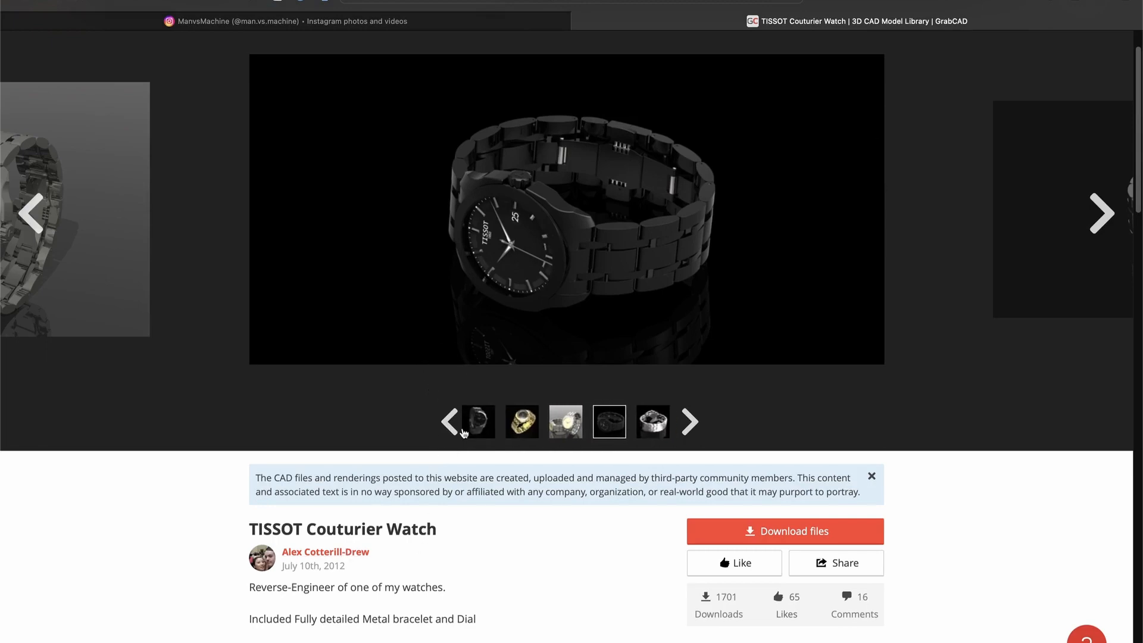
pyautogui.click(451, 423)
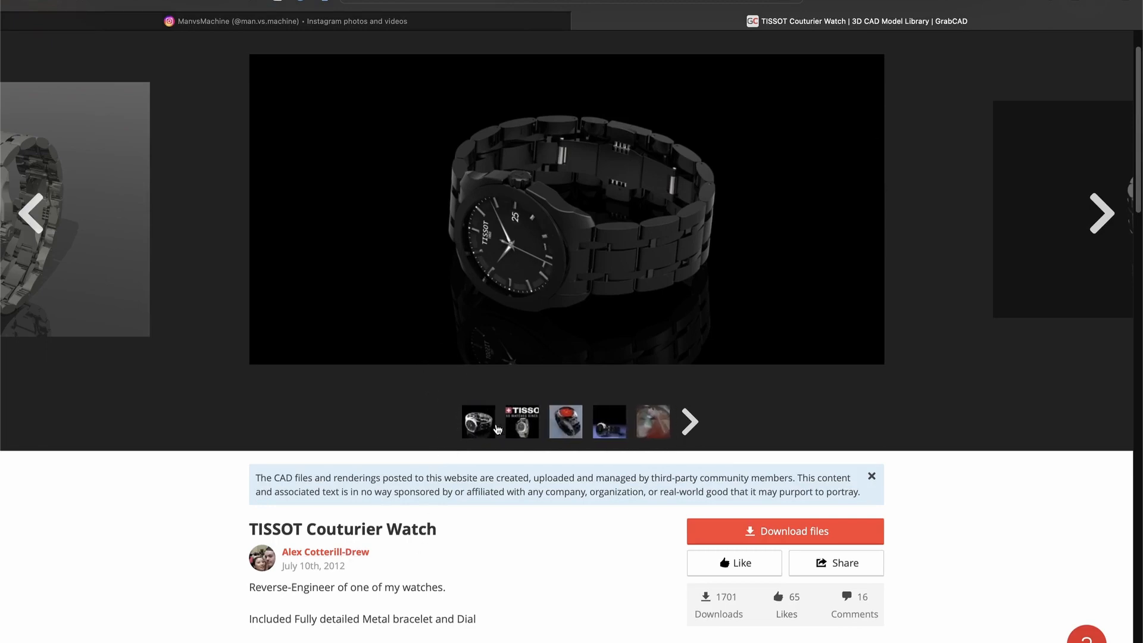
pyautogui.click(485, 429)
pyautogui.click(571, 415)
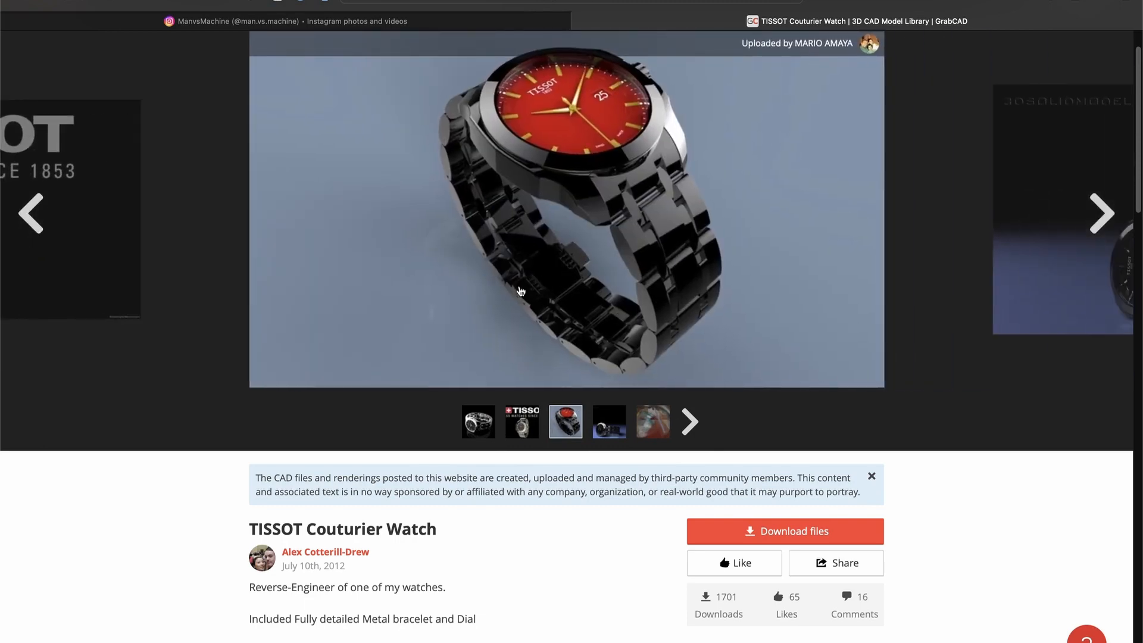
pyautogui.click(615, 426)
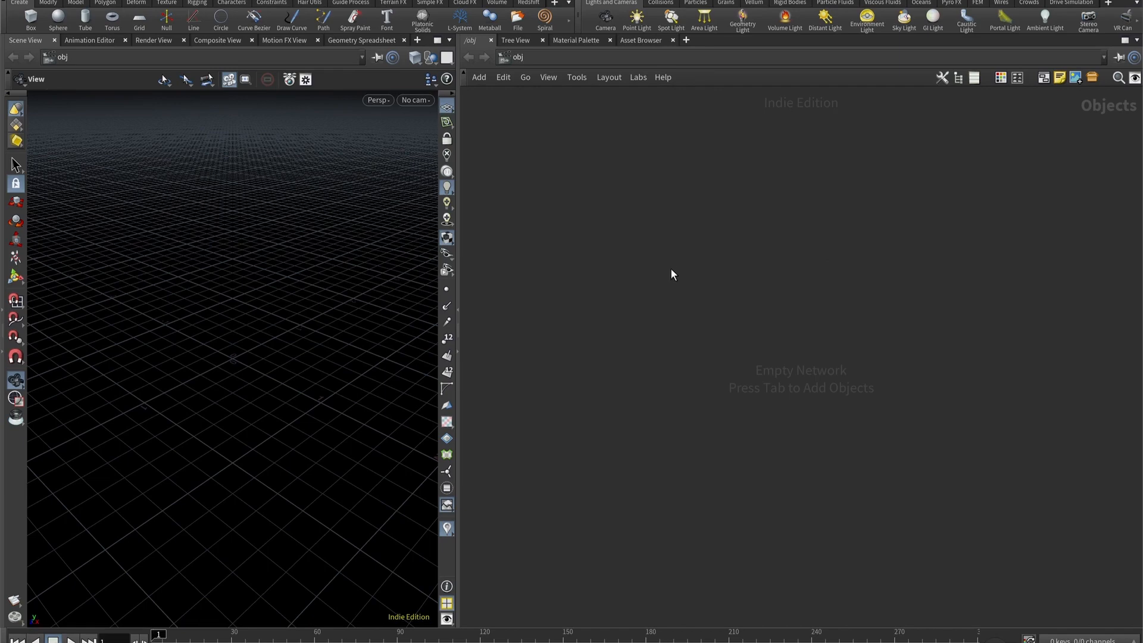
# - In Houdini, add a Geometry object at the object level and name it Watch_Top
pyautogui.press('Tab')
pyautogui.write('ge')
pyautogui.press('Return')
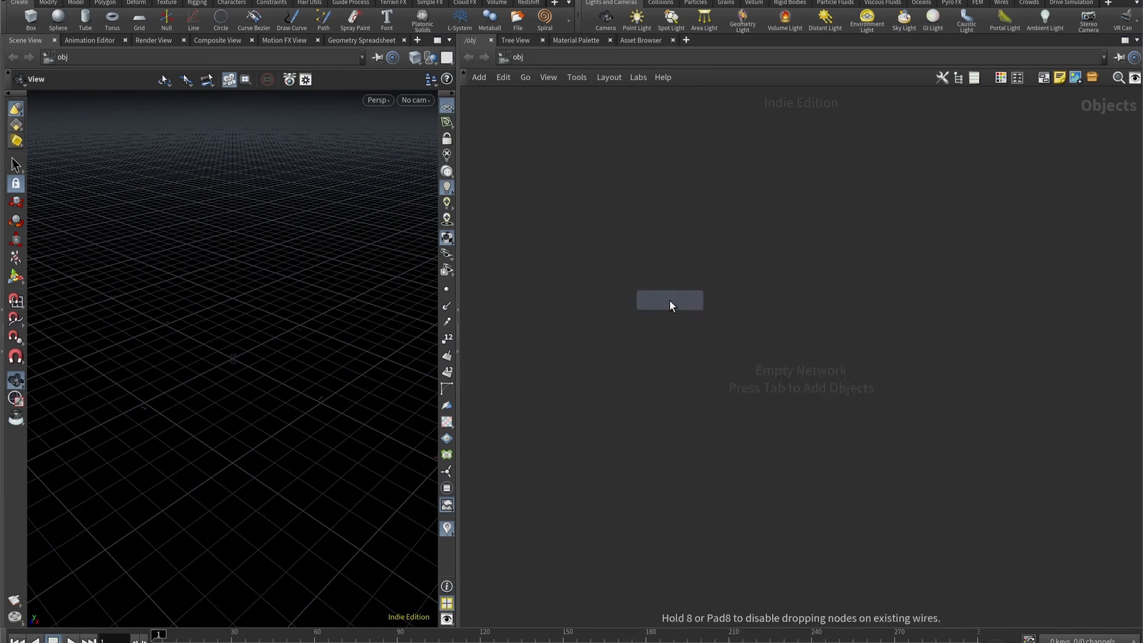
pyautogui.click(669, 299)
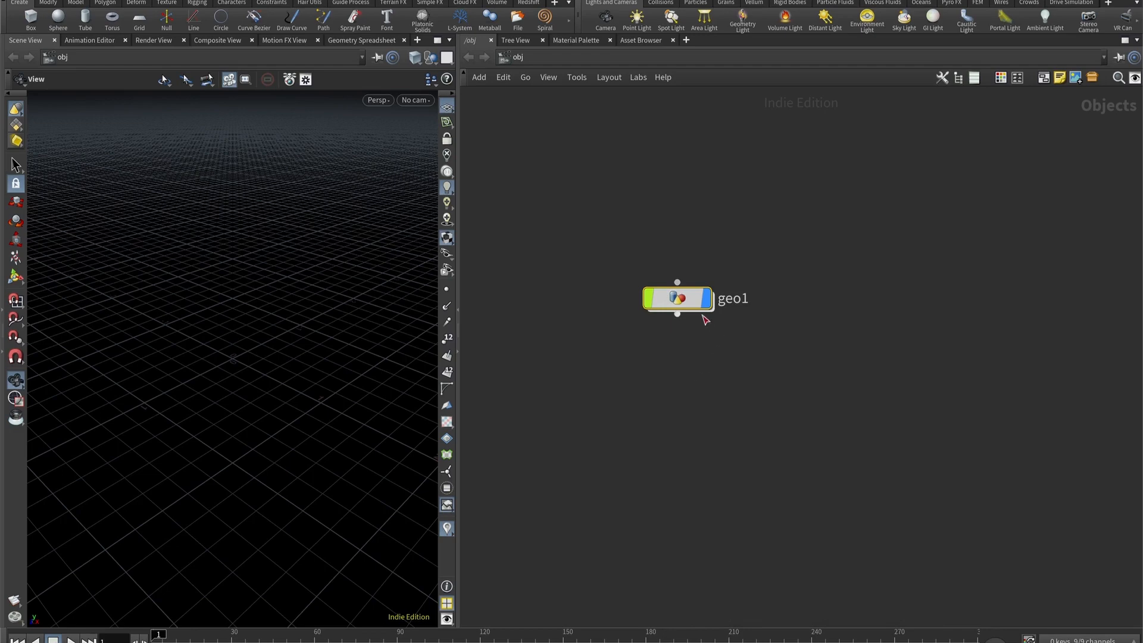
pyautogui.moveTo(682, 304); pyautogui.dragTo(594, 233)
pyautogui.click(681, 261)
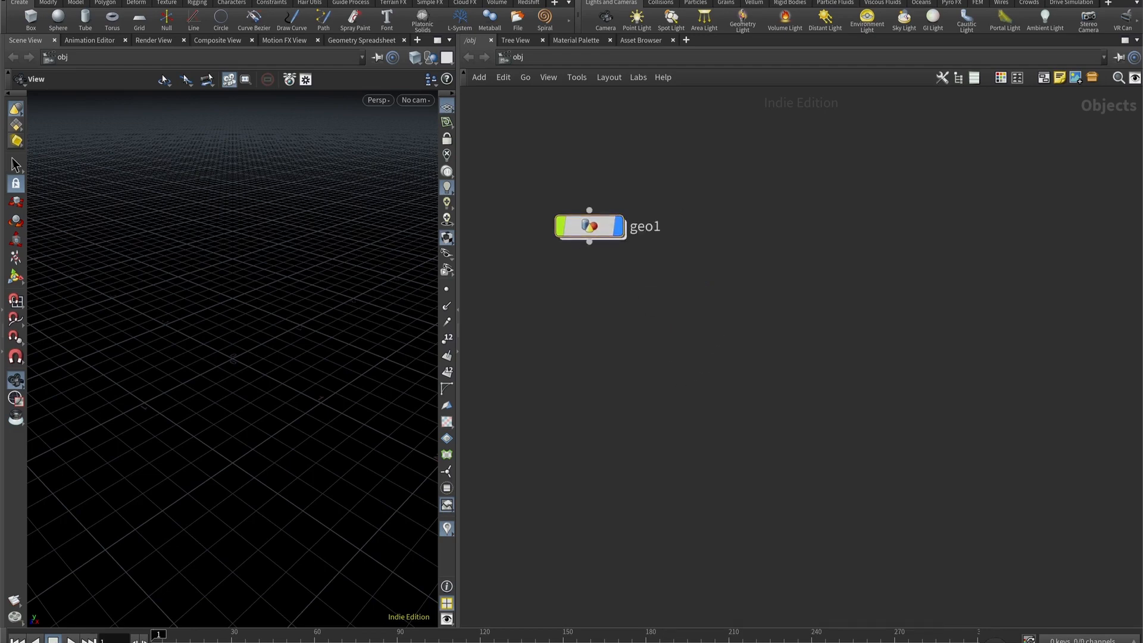
pyautogui.doubleClick(646, 226)
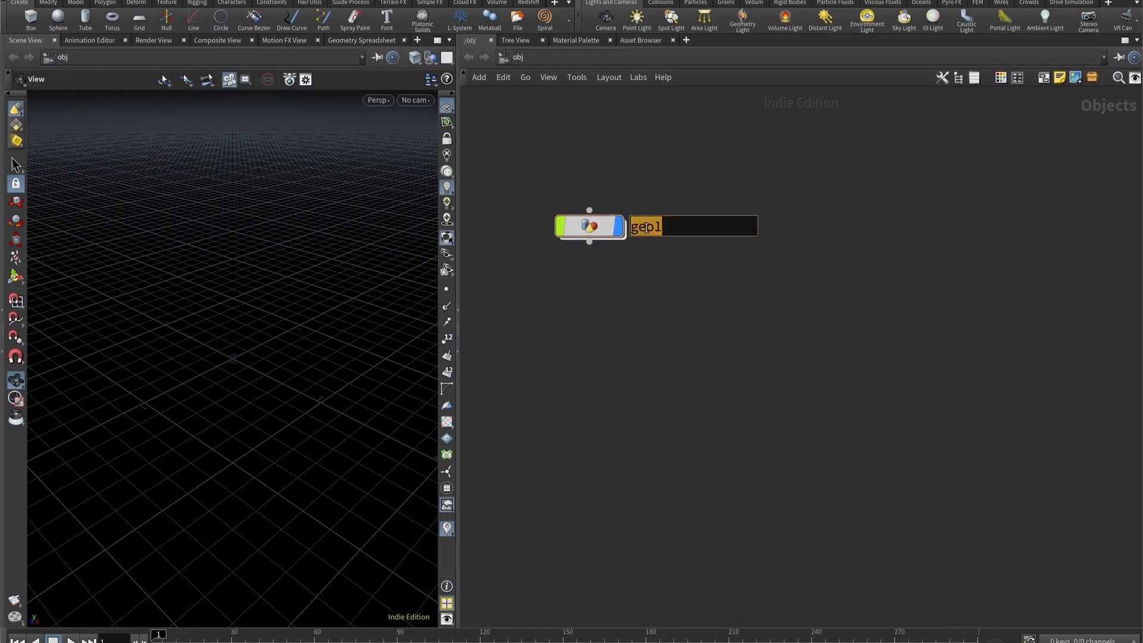
pyautogui.write('Watch_Top')
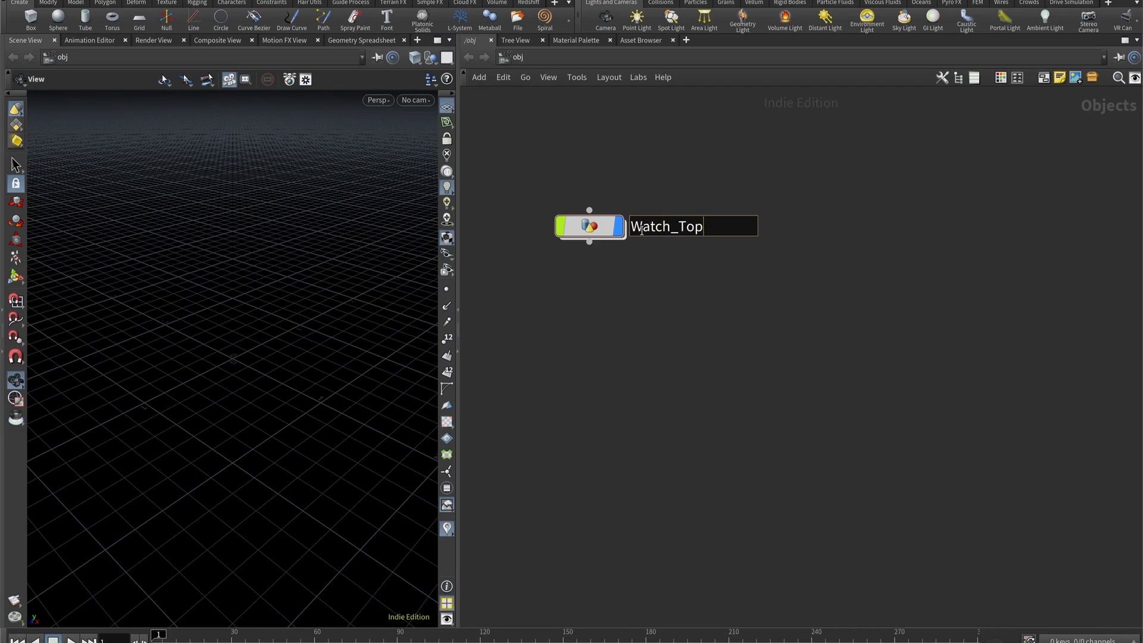
pyautogui.press('Return')
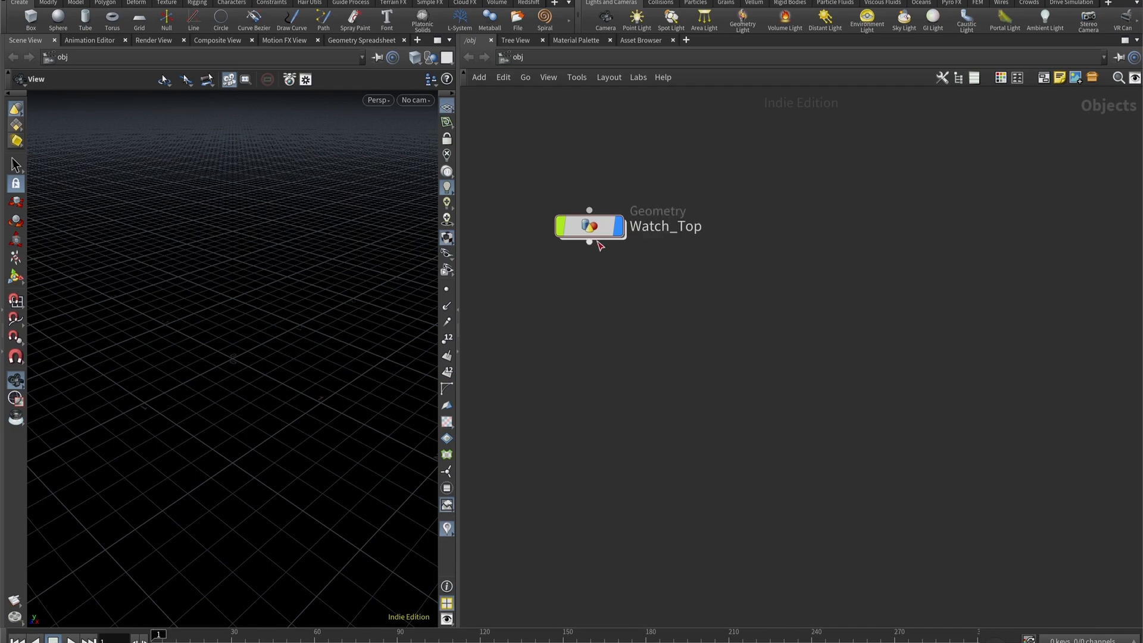
# - Duplicate the Watch_Top object, name the copy Watch_Bottom, and align it below the original
pyautogui.keyDown('alt'); pyautogui.moveTo(597, 226); pyautogui.dragTo(612, 359); pyautogui.keyUp('alt')
pyautogui.doubleClick(666, 362)
pyautogui.write('Watch_Bottom')
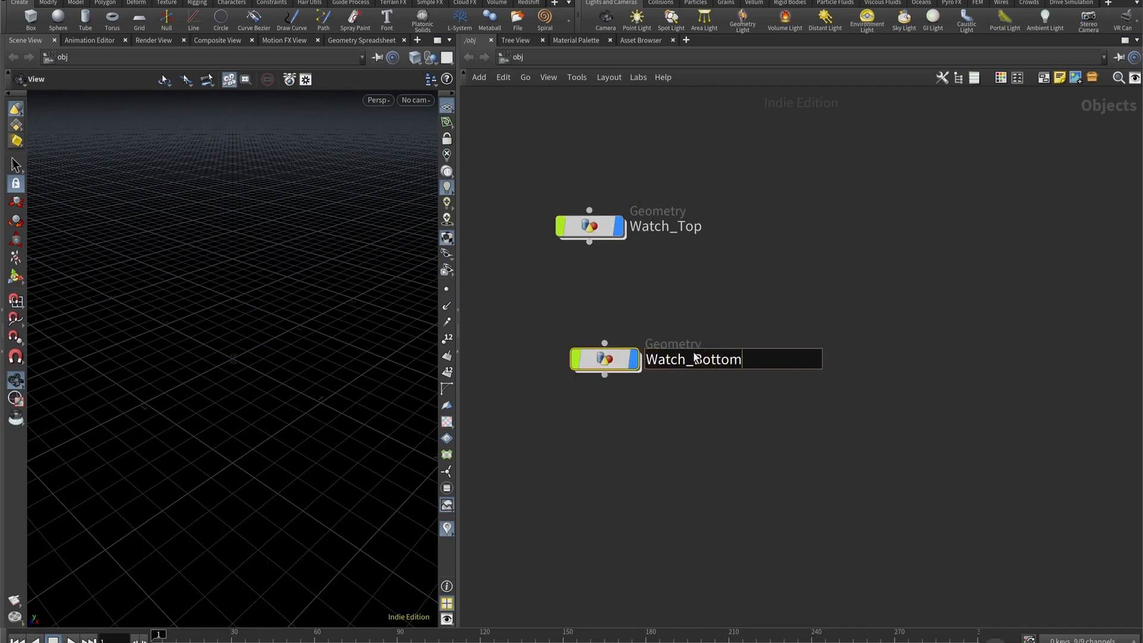
pyautogui.press('Return')
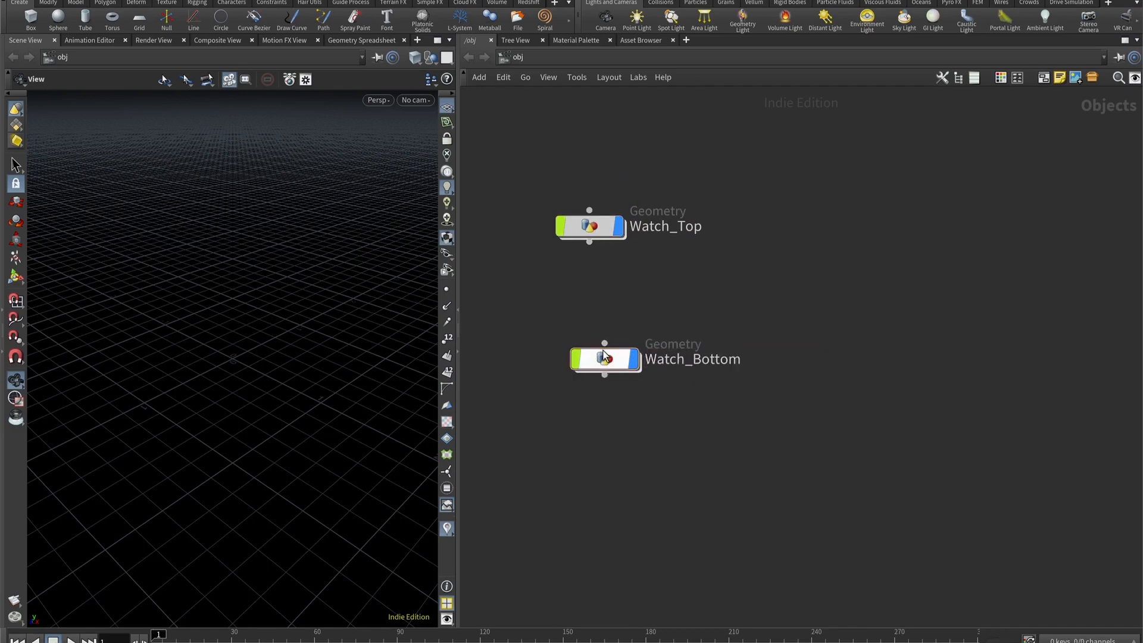
pyautogui.moveTo(606, 359); pyautogui.dragTo(591, 397)
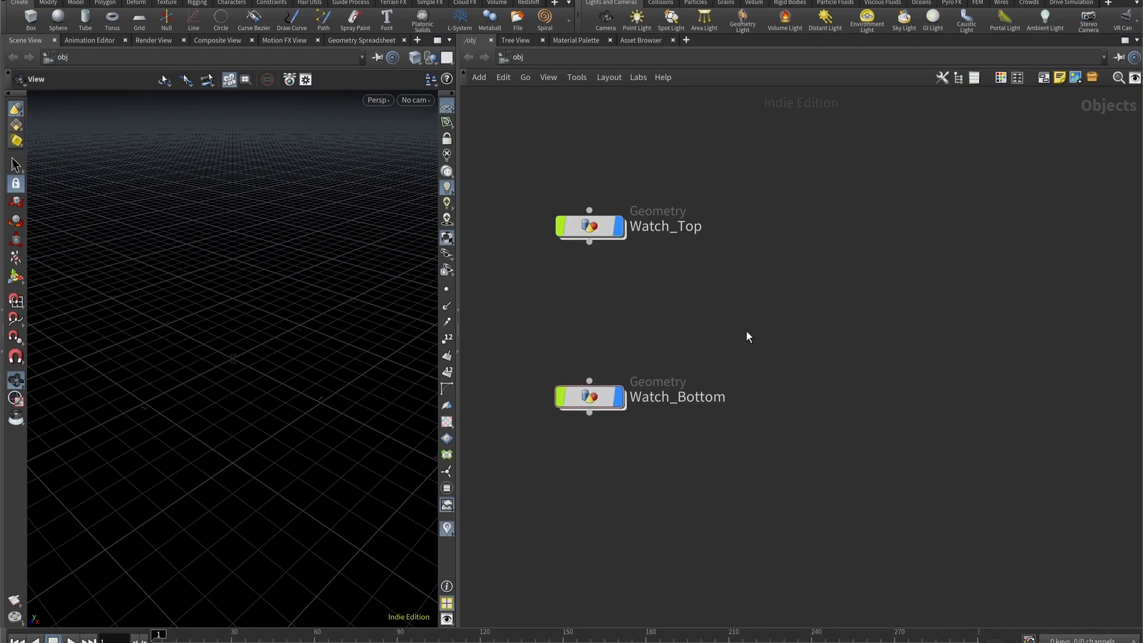
pyautogui.scroll(-3, 738, 331)
pyautogui.moveTo(709, 326); pyautogui.dragTo(709, 308, button='middle')
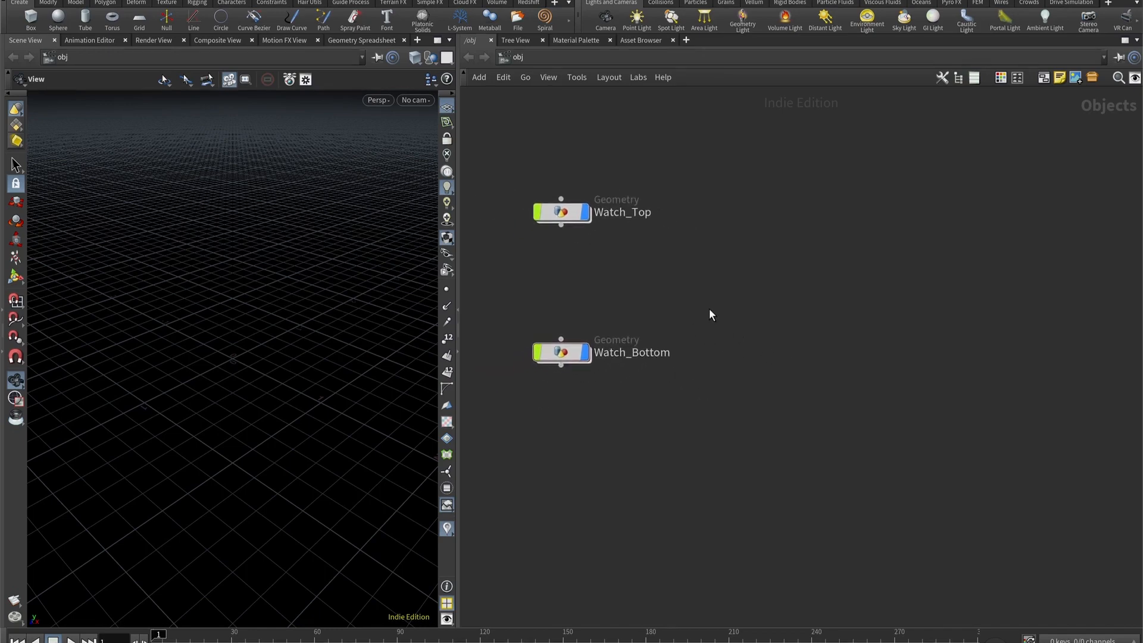
# - Create a third Geometry object named Particles and align it below Watch_Bottom
pyautogui.press('Tab')
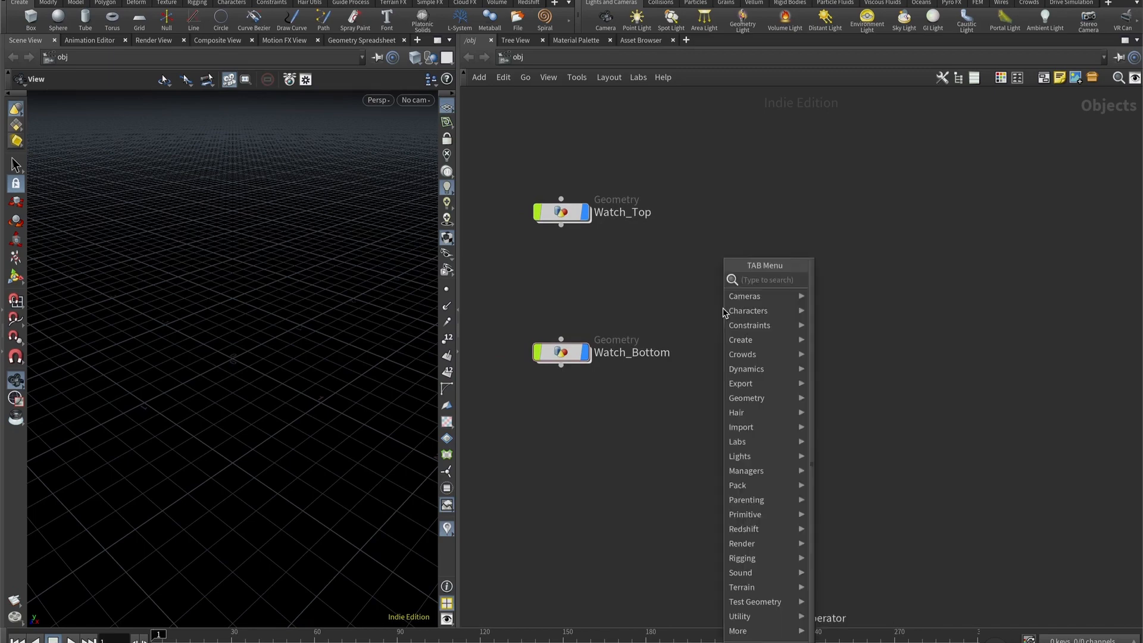
pyautogui.write('Par')
pyautogui.press('Return')
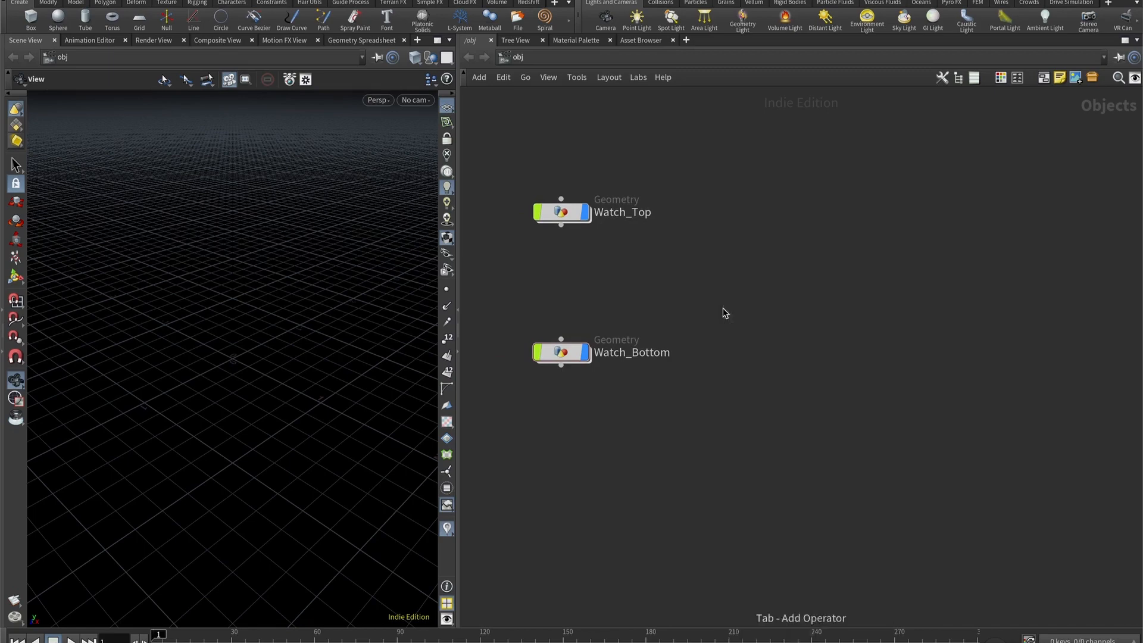
pyautogui.click(722, 310)
pyautogui.doubleClick(768, 312)
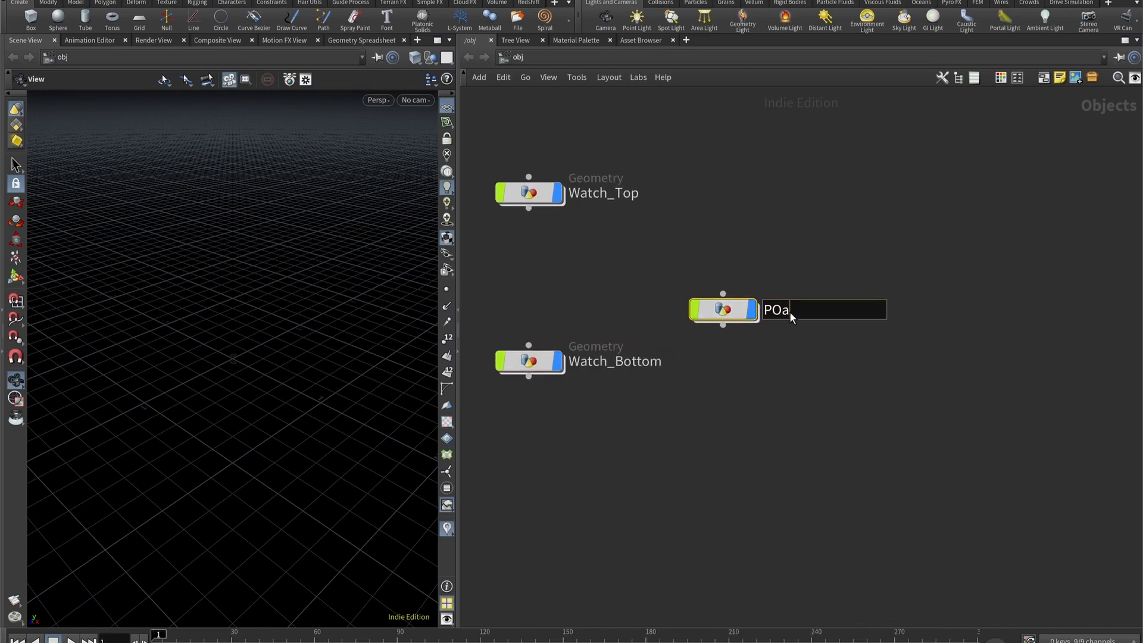
pyautogui.write('Particles')
pyautogui.press('Return')
pyautogui.scroll(-2, 702, 345)
pyautogui.moveTo(722, 292); pyautogui.dragTo(587, 426)
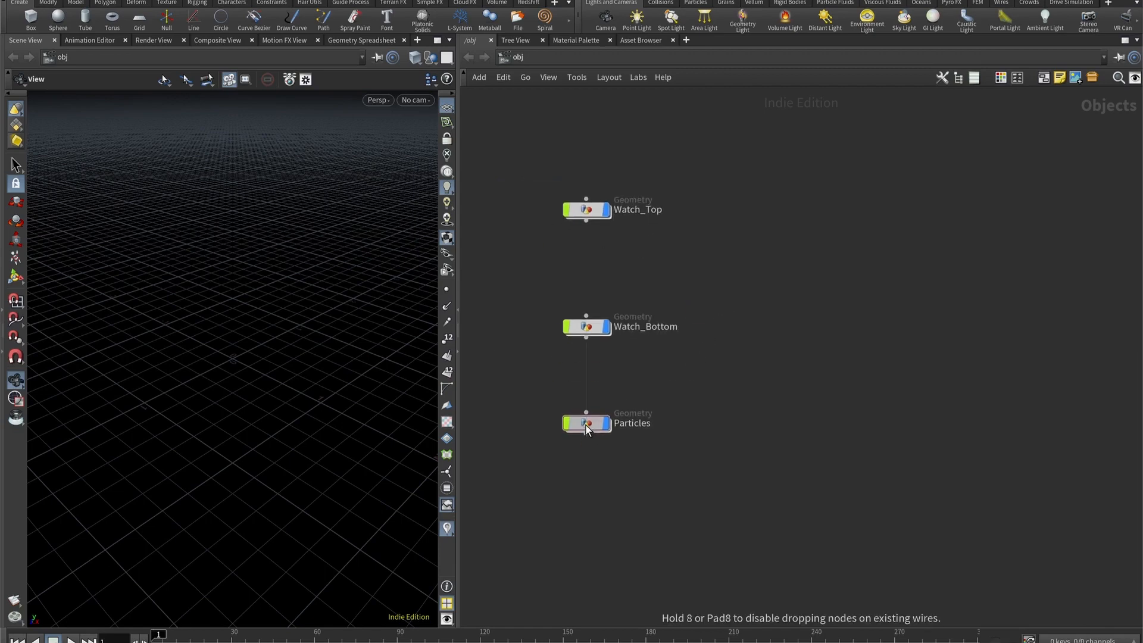
pyautogui.moveTo(772, 349); pyautogui.dragTo(744, 333, button='middle')
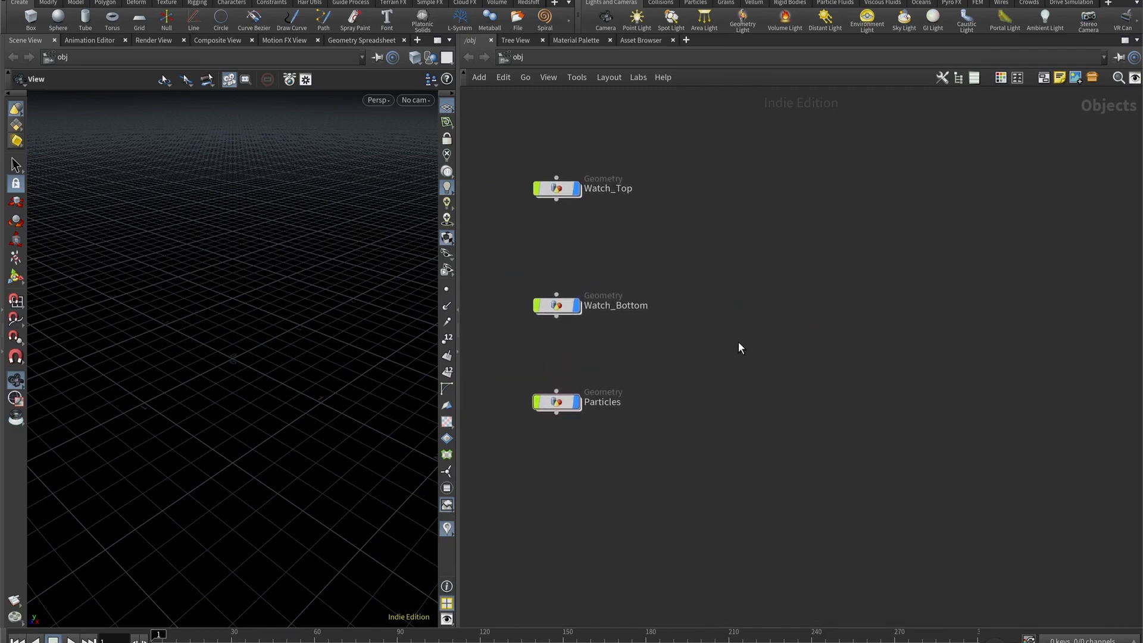
# - Add a camera object in the empty area beside the geometry objects
pyautogui.press('Tab')
pyautogui.write('cam')
pyautogui.press('Return')
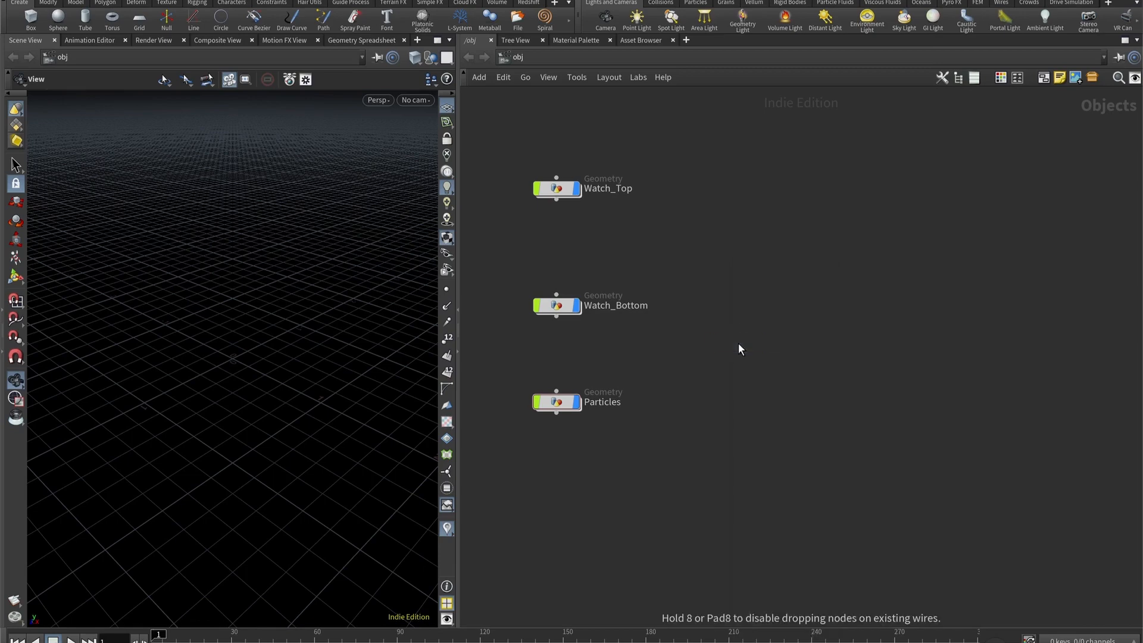
pyautogui.click(738, 343)
# - Add an RSLightDome light below the camera and move Watch_Top closer to Watch_Bottom to tidy the layout
pyautogui.press('Tab')
pyautogui.write('rsl')
pyautogui.press('Down')
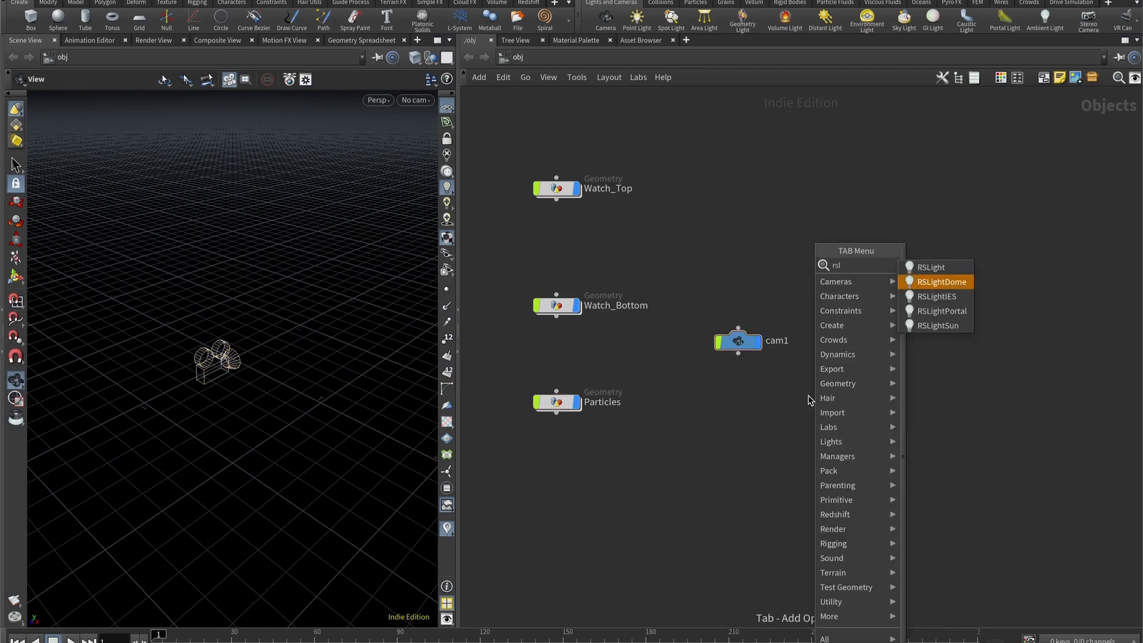
pyautogui.press('Return')
pyautogui.moveTo(809, 397); pyautogui.dragTo(741, 437)
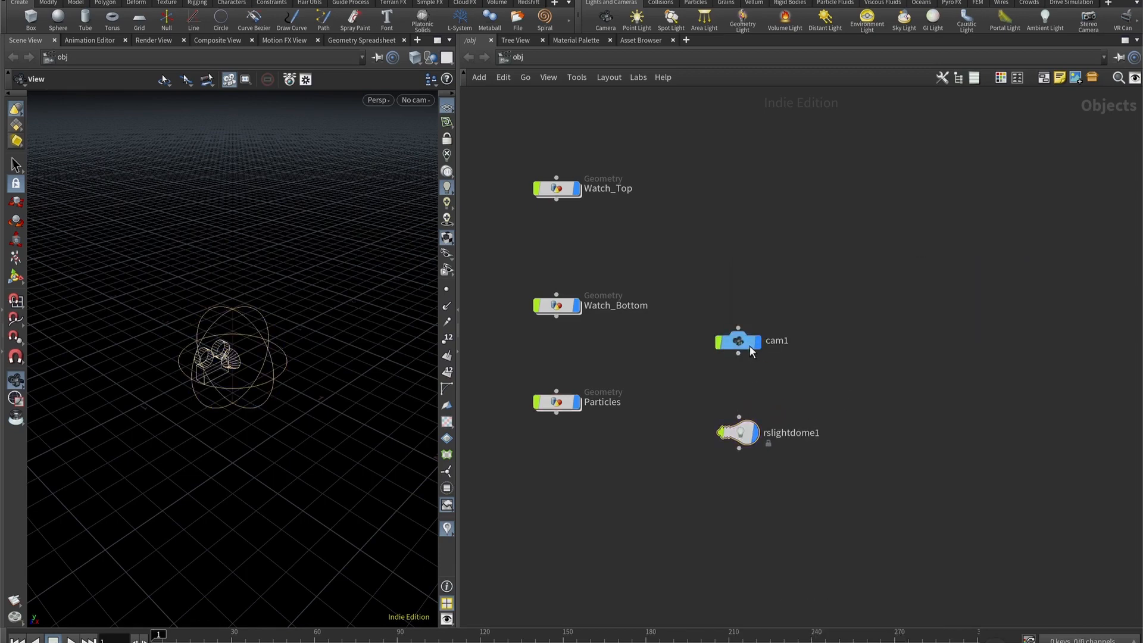
pyautogui.moveTo(743, 345); pyautogui.dragTo(749, 342)
pyautogui.moveTo(573, 204); pyautogui.dragTo(572, 231)
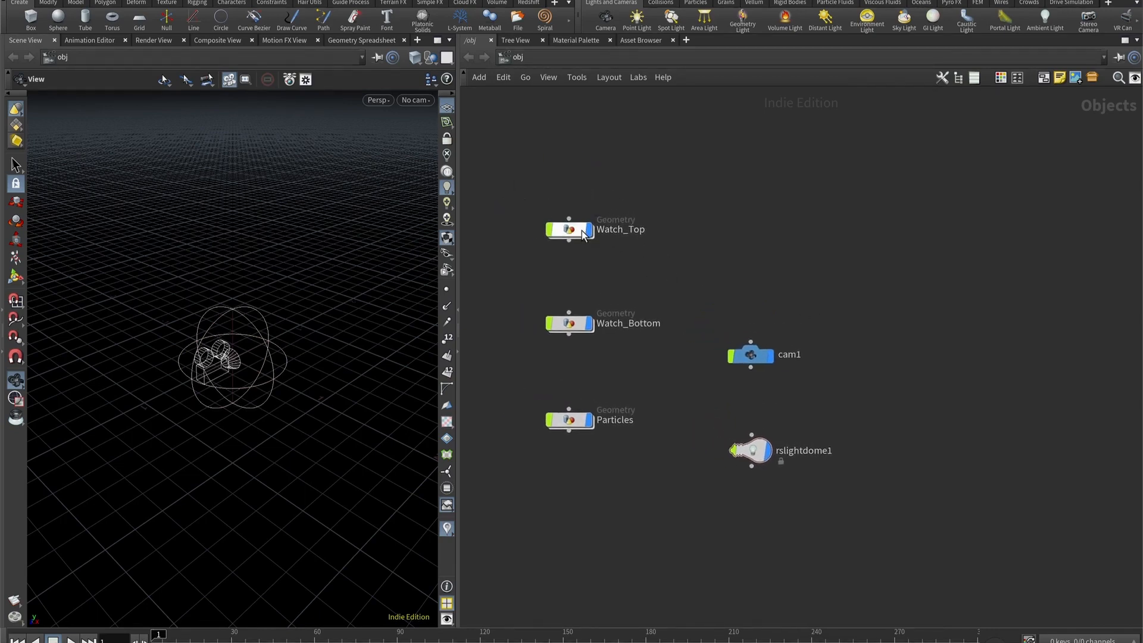
# - Go inside the Watch_Top object and place an Alembic node in its empty network
pyautogui.doubleClick(583, 234)
pyautogui.press('Tab')
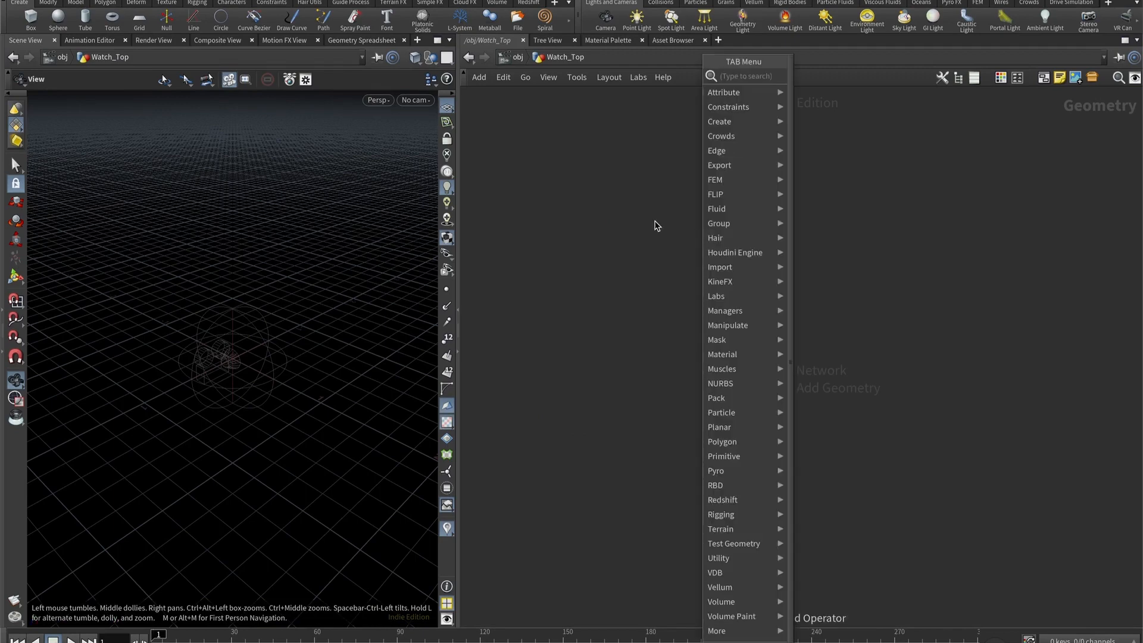
pyautogui.press('Tab')
pyautogui.write('alem')
pyautogui.press('Return')
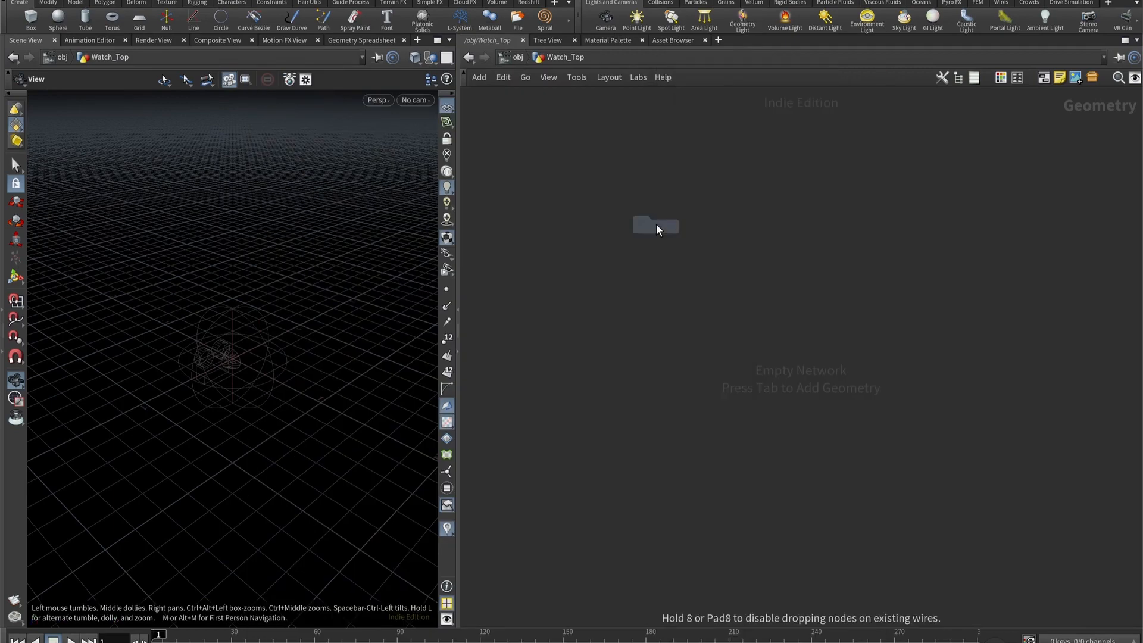
pyautogui.click(713, 321)
# - Load $HIP/res/watch_top.abc into the Alembic node and inspect the imported watch bracelet in the viewport
pyautogui.press('p')
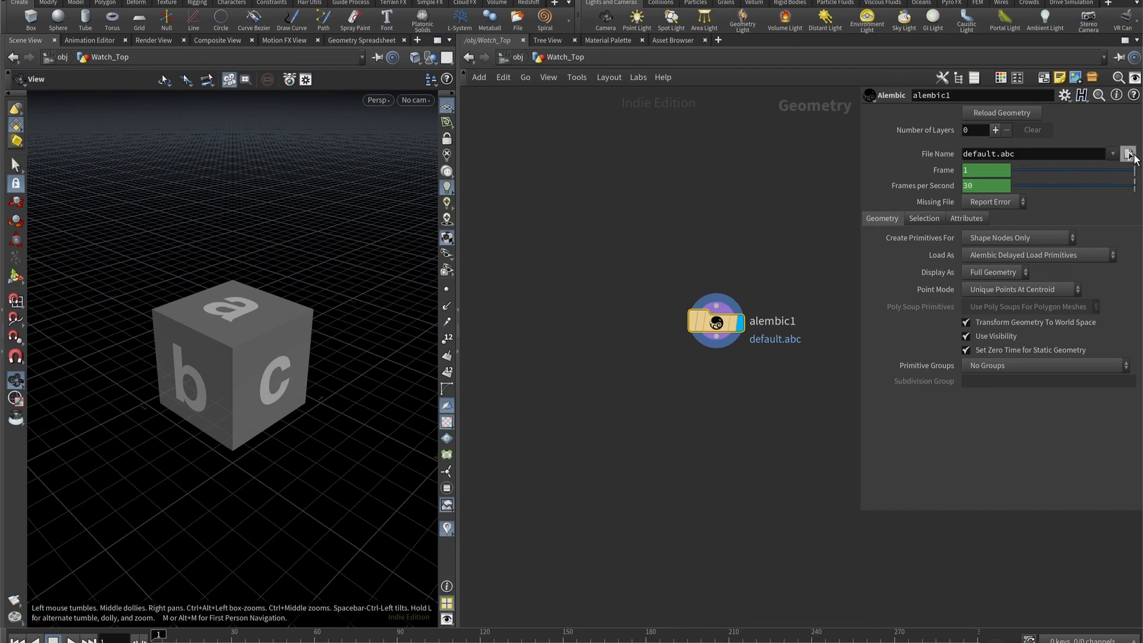
pyautogui.click(1129, 155)
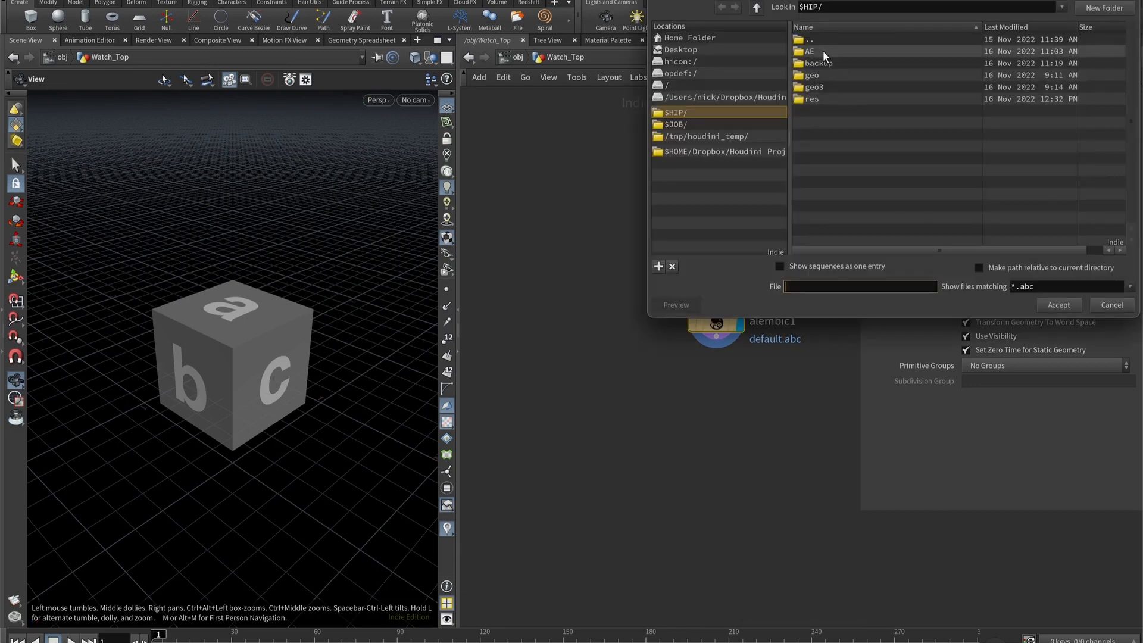
pyautogui.doubleClick(824, 99)
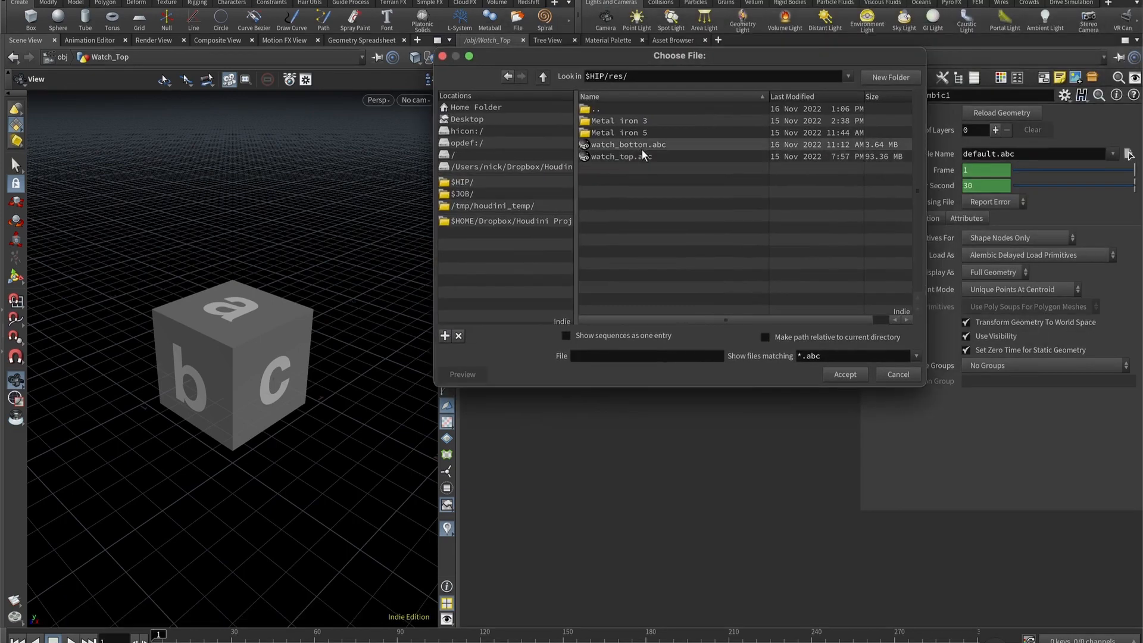
pyautogui.doubleClick(643, 158)
pyautogui.moveTo(174, 232); pyautogui.dragTo(205, 293)
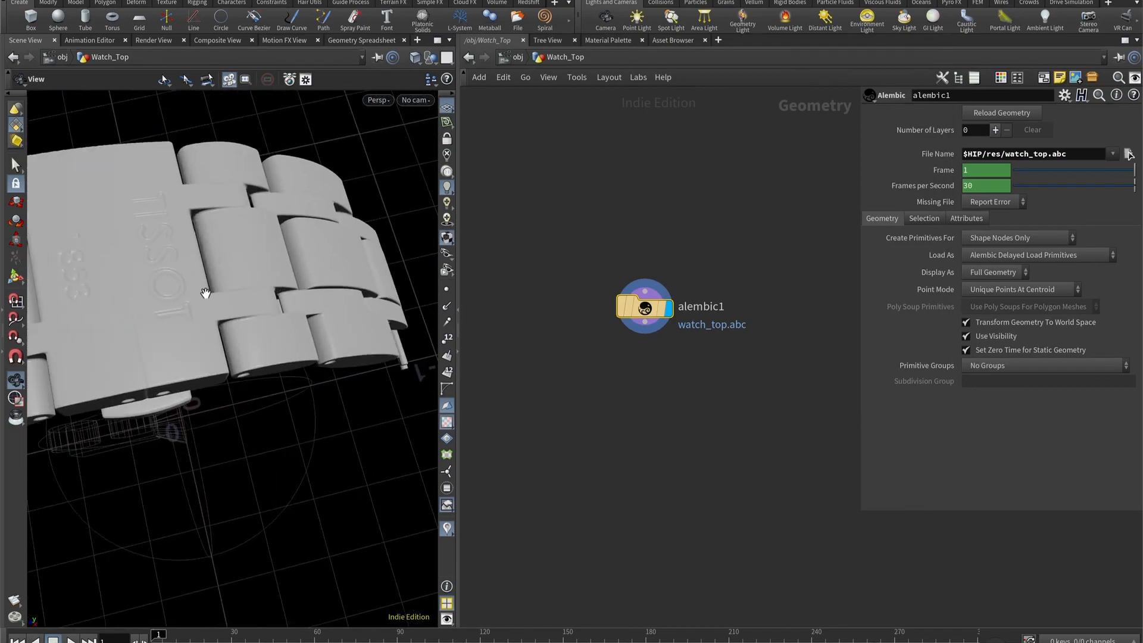
pyautogui.moveTo(102, 355); pyautogui.dragTo(234, 343)
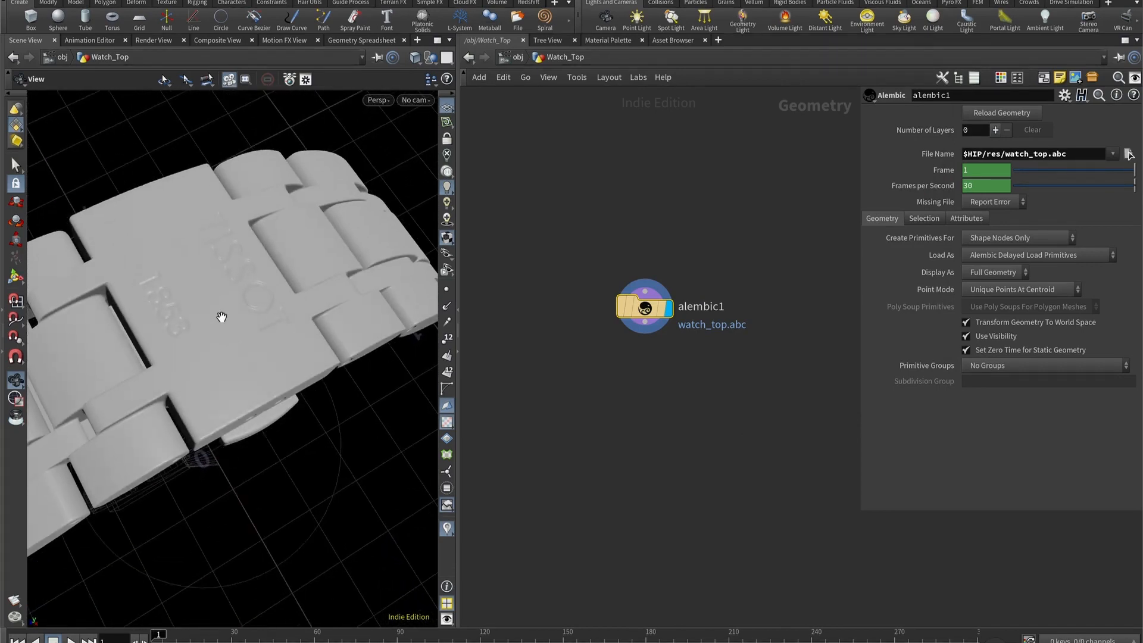
pyautogui.click(415, 101)
# - Add a Convert node below the Alembic node that loads watch_top.abc
pyautogui.press('Tab')
pyautogui.write('convert')
pyautogui.press('Return')
pyautogui.click(639, 406)
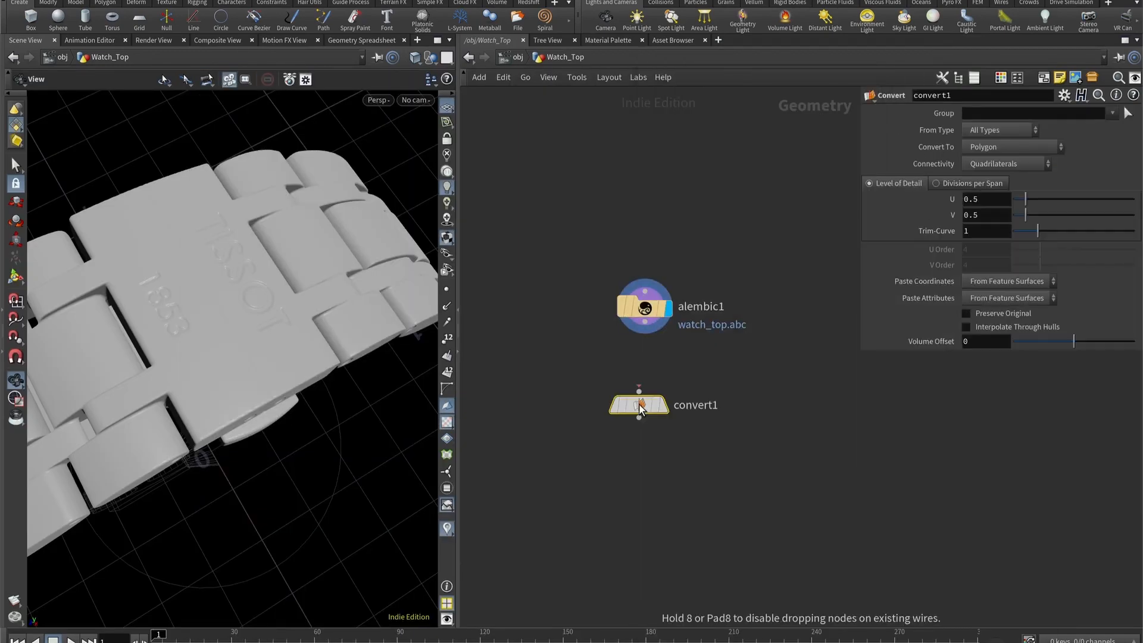
# - Align the Convert node under the Alembic node, connect it to the Alembic output and display the converted bracelet
pyautogui.moveTo(639, 406); pyautogui.dragTo(647, 391)
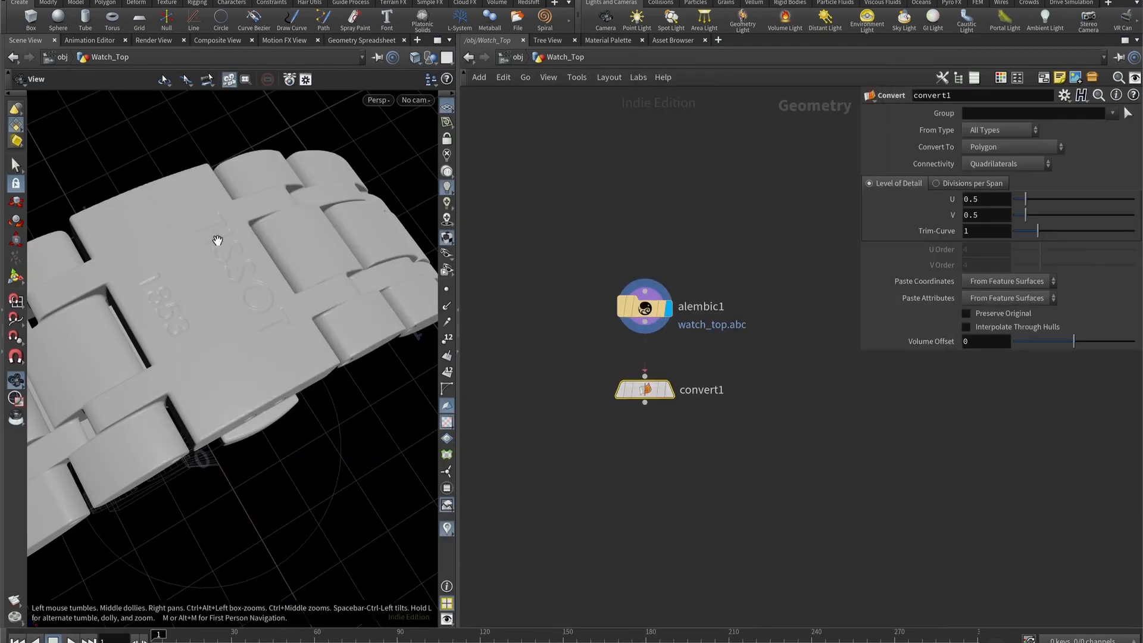
pyautogui.moveTo(256, 300); pyautogui.dragTo(291, 327)
pyautogui.scroll(5, 230, 280)
pyautogui.moveTo(174, 266); pyautogui.dragTo(191, 273)
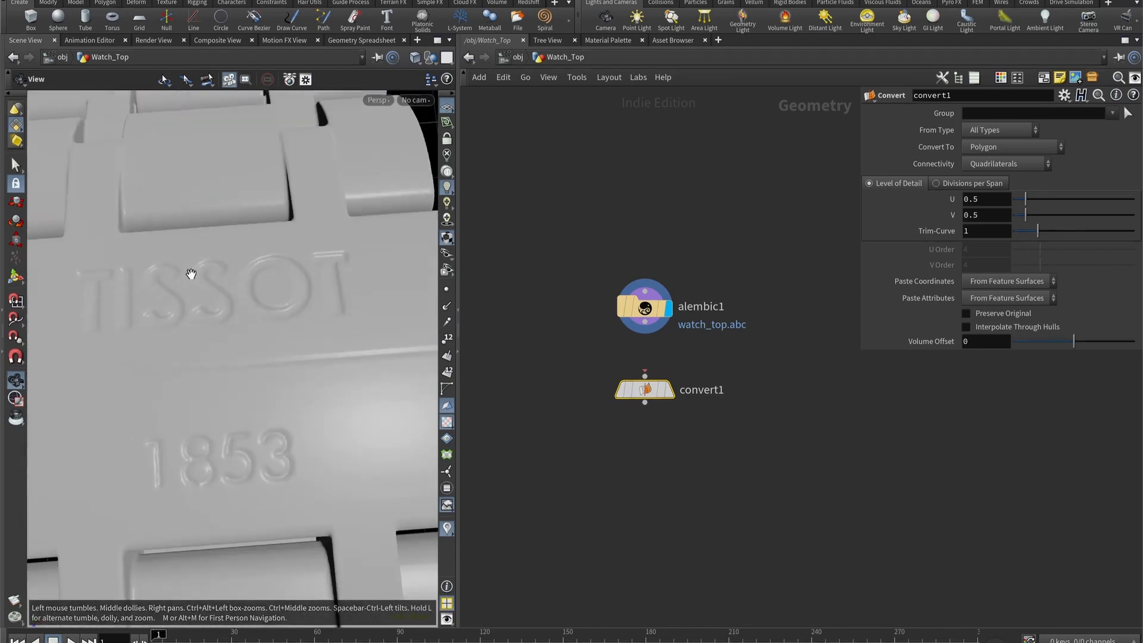
pyautogui.moveTo(265, 305); pyautogui.dragTo(248, 337)
pyautogui.moveTo(645, 323); pyautogui.dragTo(645, 374)
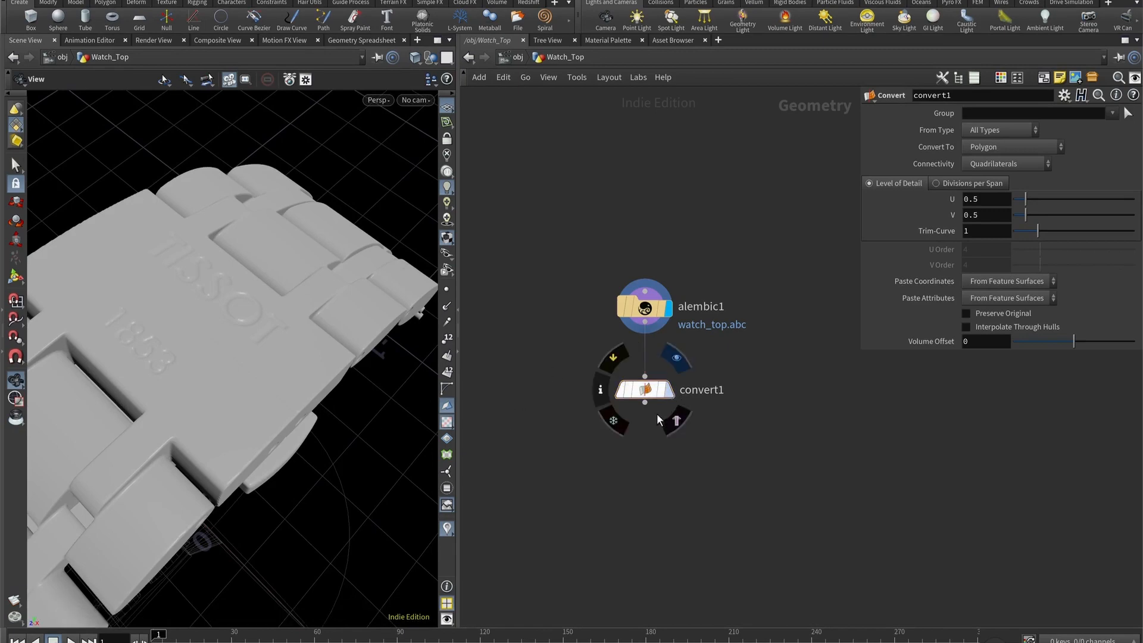
pyautogui.click(669, 390)
pyautogui.moveTo(196, 342); pyautogui.dragTo(286, 377)
pyautogui.middleClick(652, 393)
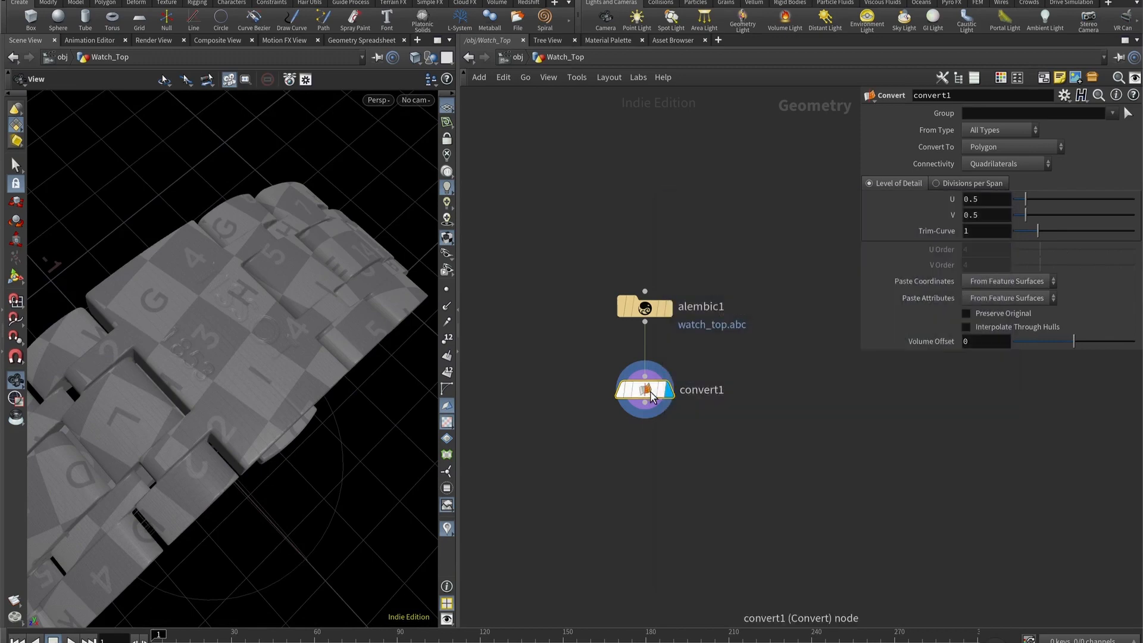
# - Add a Null node below the Convert node and connect it to the Convert output
pyautogui.moveTo(683, 460); pyautogui.dragTo(693, 284, button='middle')
pyautogui.moveTo(164, 381); pyautogui.dragTo(247, 358)
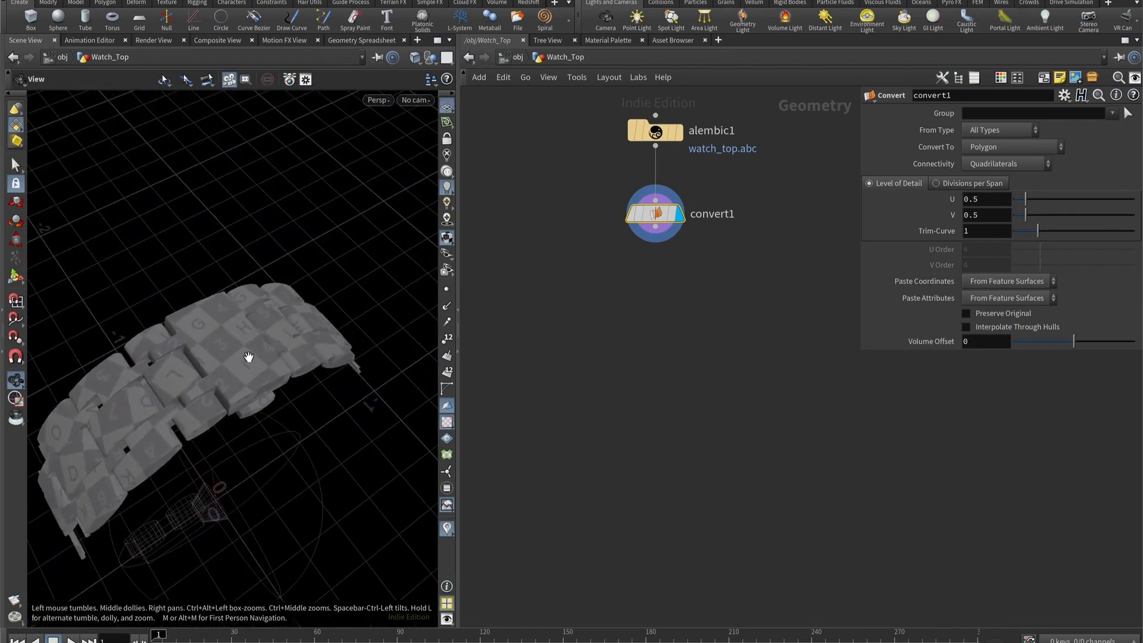
pyautogui.press('Tab')
pyautogui.write('null')
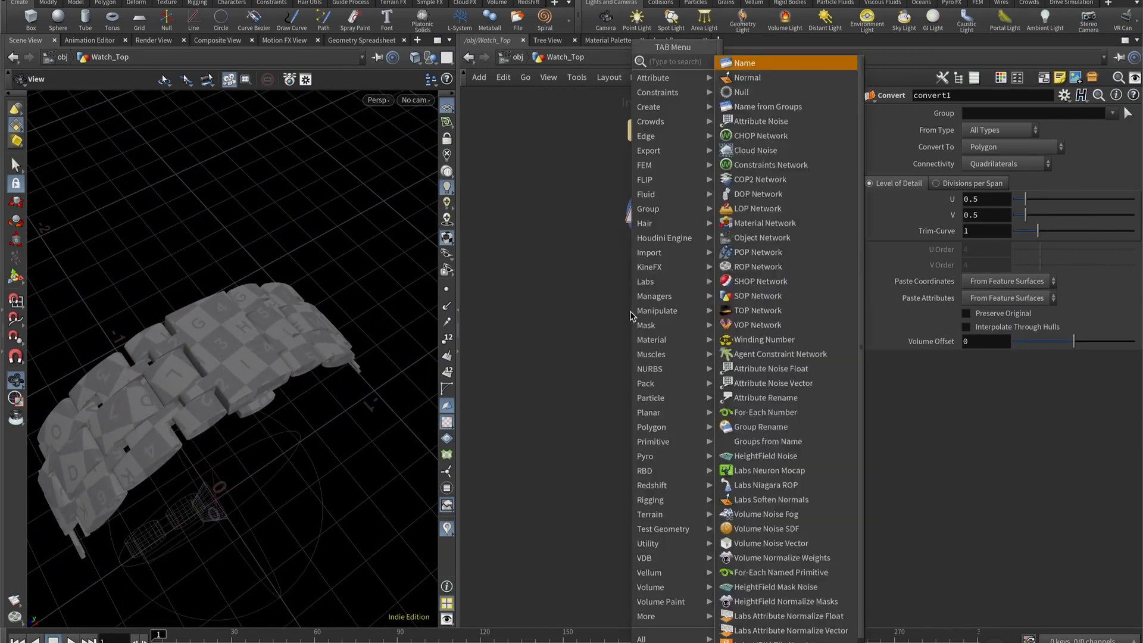
pyautogui.press('Return')
pyautogui.click(655, 240)
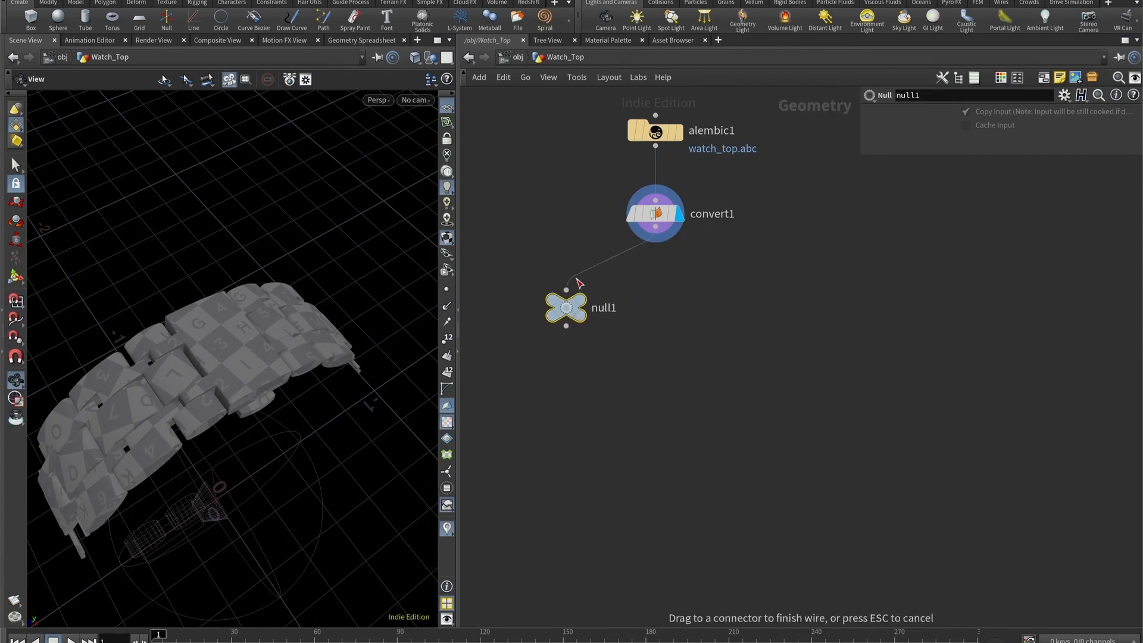
pyautogui.click(566, 290)
# - Rename the Null node OUT_Collider and move it farther to the side of the Convert node
pyautogui.doubleClick(616, 311)
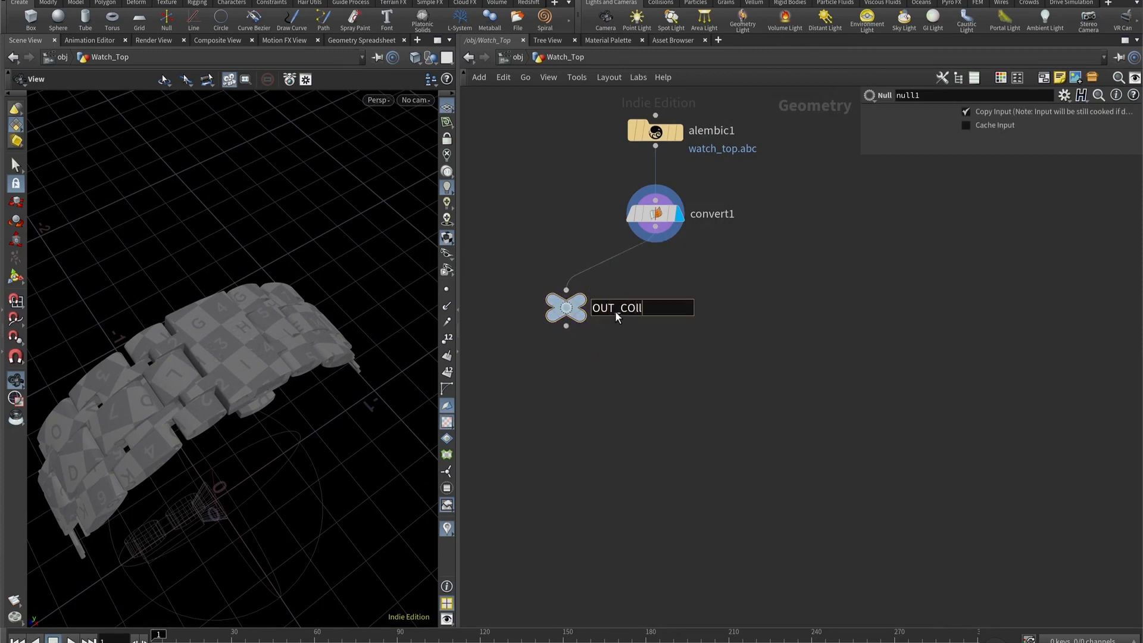
pyautogui.write('OUT_Collider')
pyautogui.press('Return')
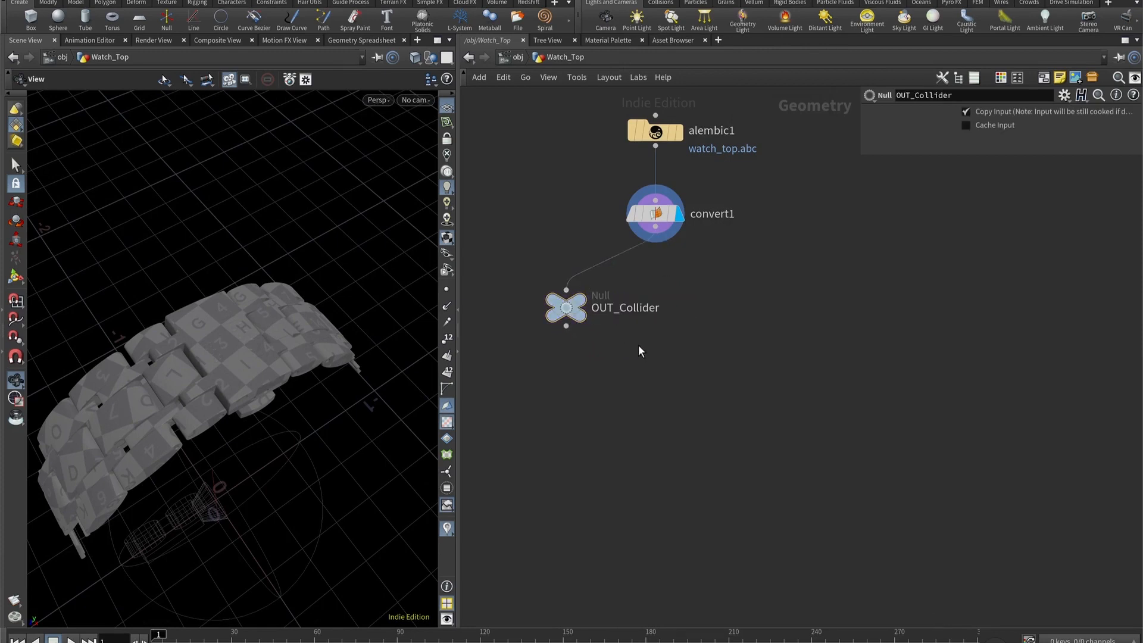
pyautogui.moveTo(594, 316); pyautogui.dragTo(509, 295)
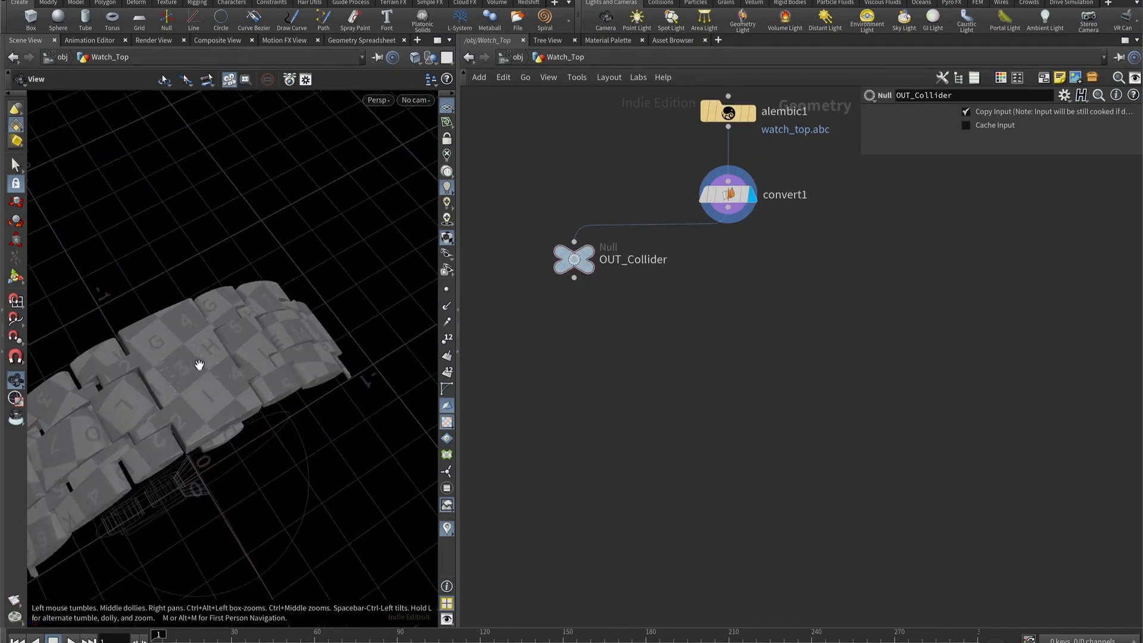
pyautogui.moveTo(199, 363); pyautogui.dragTo(128, 437)
pyautogui.moveTo(226, 367)
pyautogui.mouseDown()
pyautogui.moveTo(270, 316)
pyautogui.moveTo(191, 309)
pyautogui.moveTo(232, 319)
pyautogui.moveTo(228, 339)
pyautogui.moveTo(280, 331)
pyautogui.moveTo(217, 391)
pyautogui.moveTo(242, 365)
pyautogui.moveTo(218, 346)
pyautogui.mouseUp()
pyautogui.moveTo(196, 353); pyautogui.dragTo(211, 361)
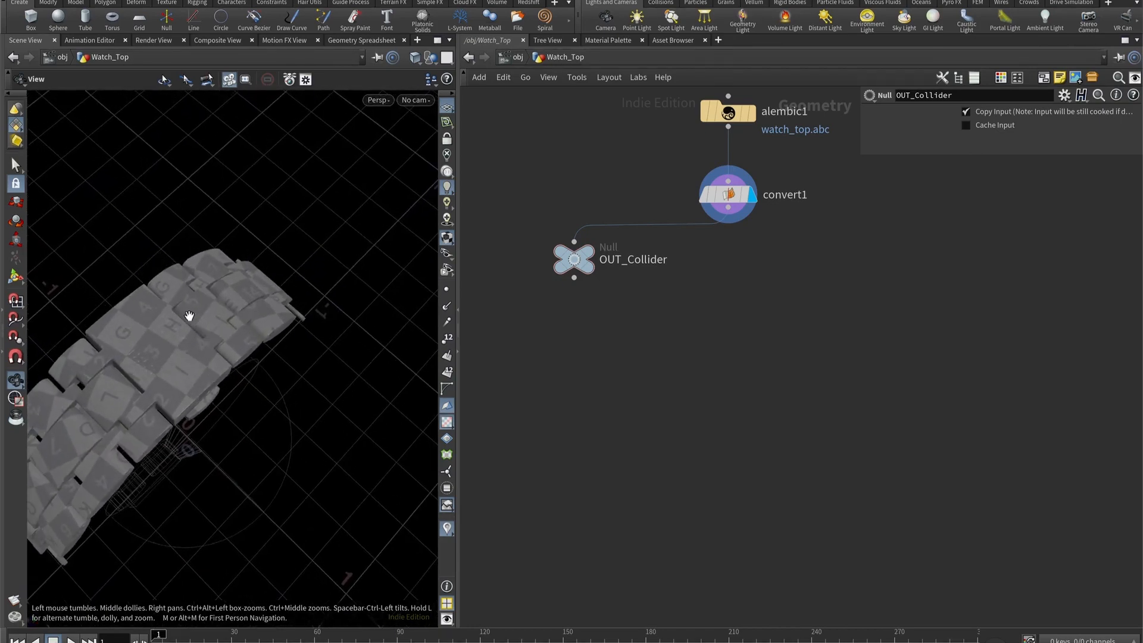
pyautogui.moveTo(190, 317); pyautogui.dragTo(224, 306)
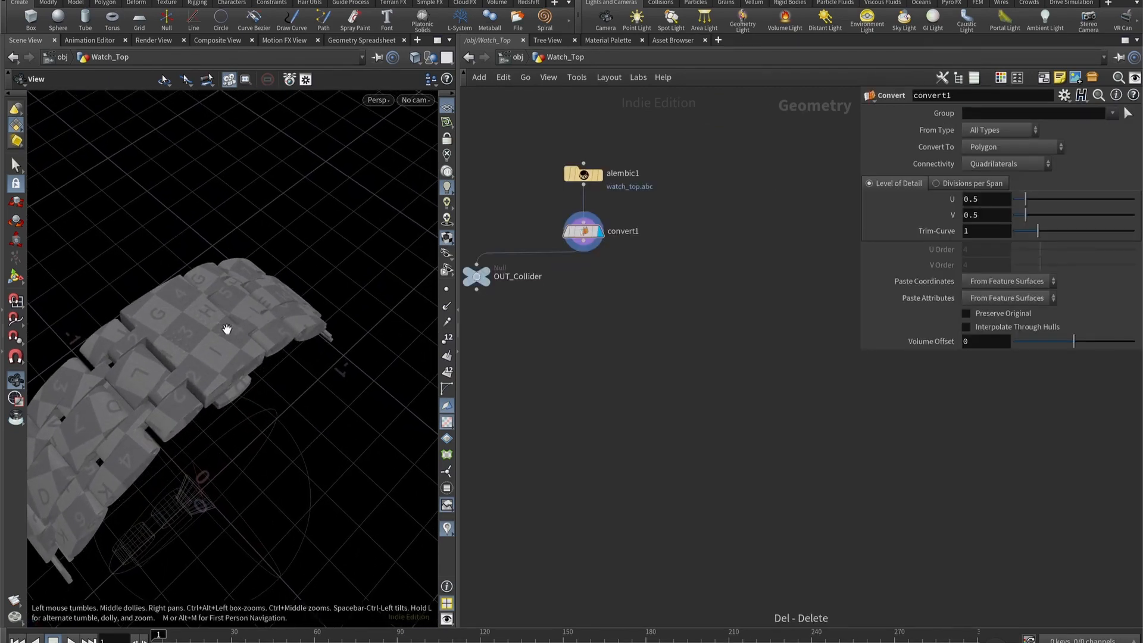
pyautogui.moveTo(225, 327); pyautogui.dragTo(244, 405)
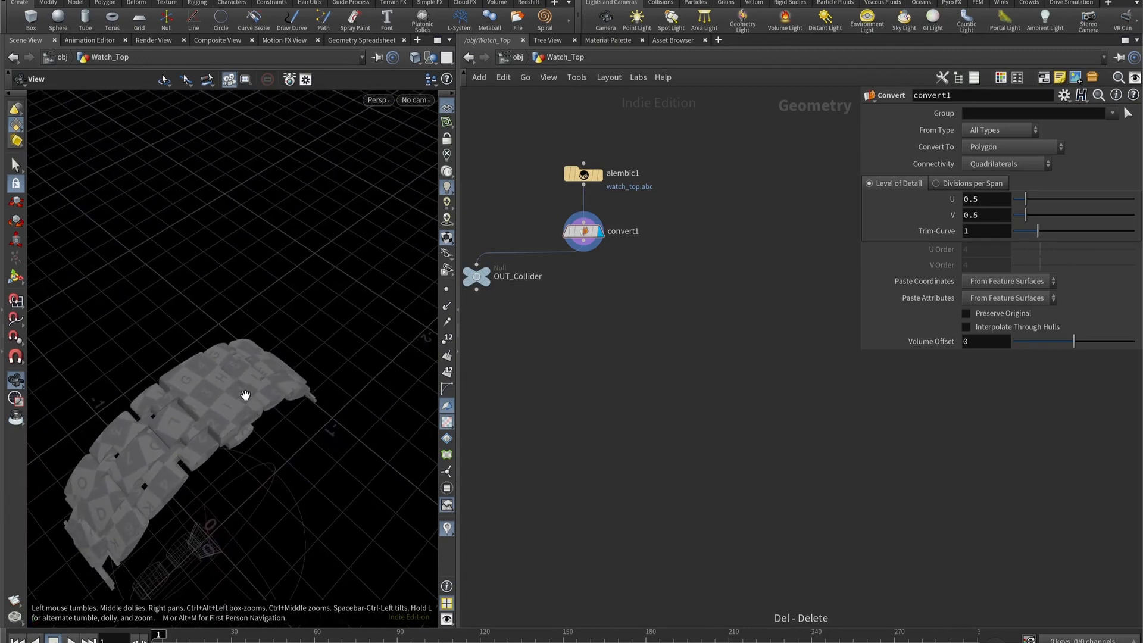
pyautogui.moveTo(225, 366)
pyautogui.mouseDown()
pyautogui.moveTo(225, 340)
pyautogui.moveTo(204, 377)
pyautogui.moveTo(216, 374)
pyautogui.mouseUp()
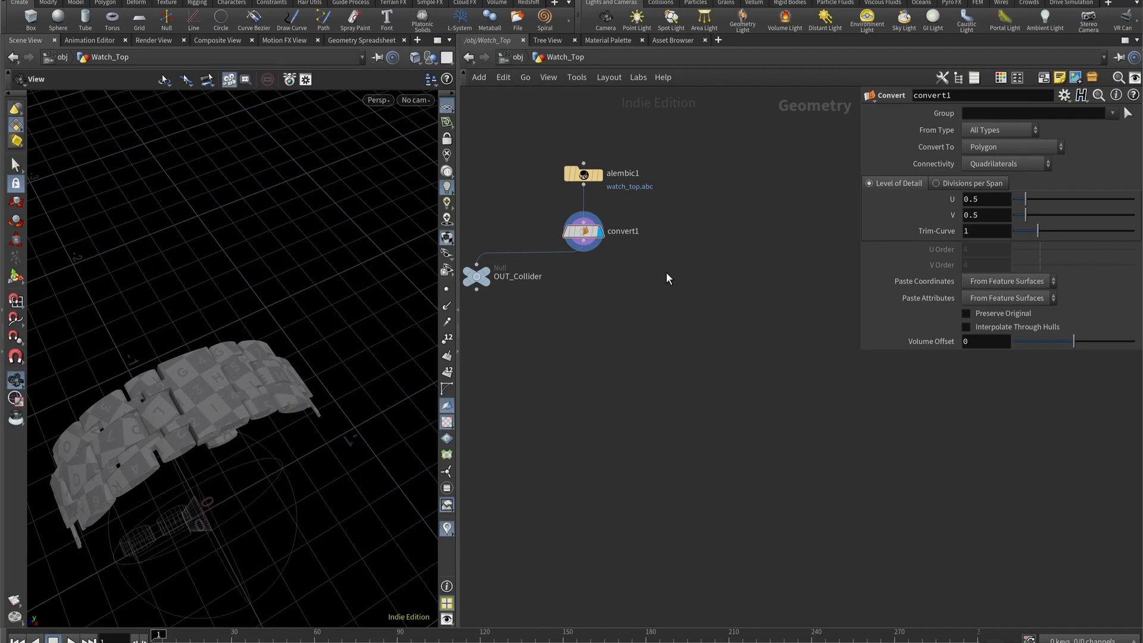
# - Add a separate Grid node beside the Convert node and set its size to 1 by 0.3
pyautogui.press('Tab')
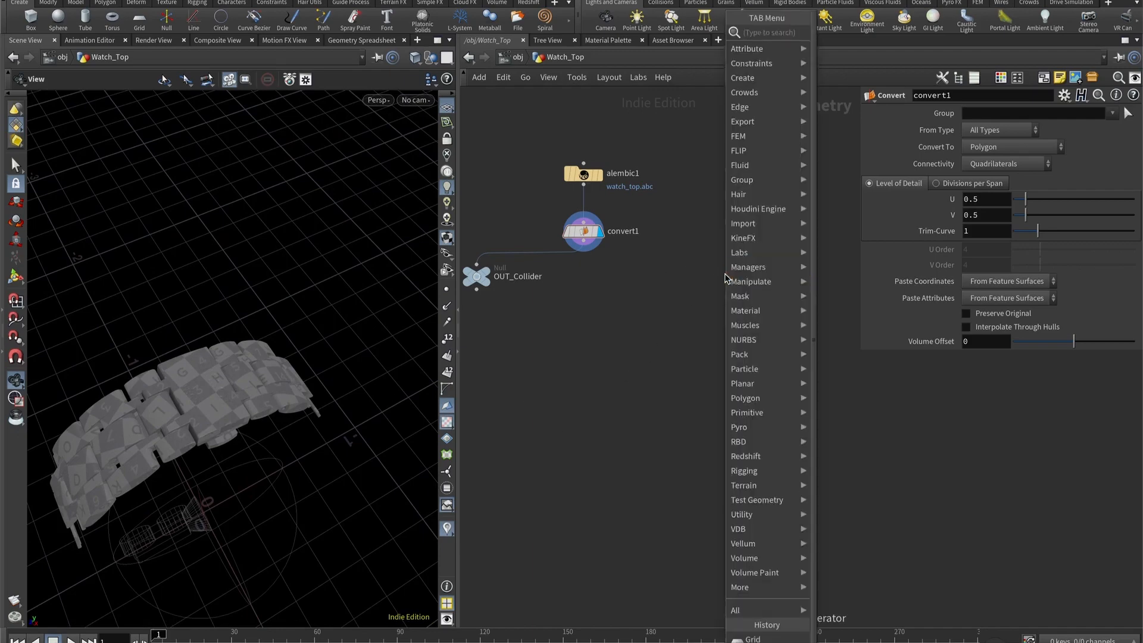
pyautogui.write('grid')
pyautogui.press('Return')
pyautogui.click(724, 274)
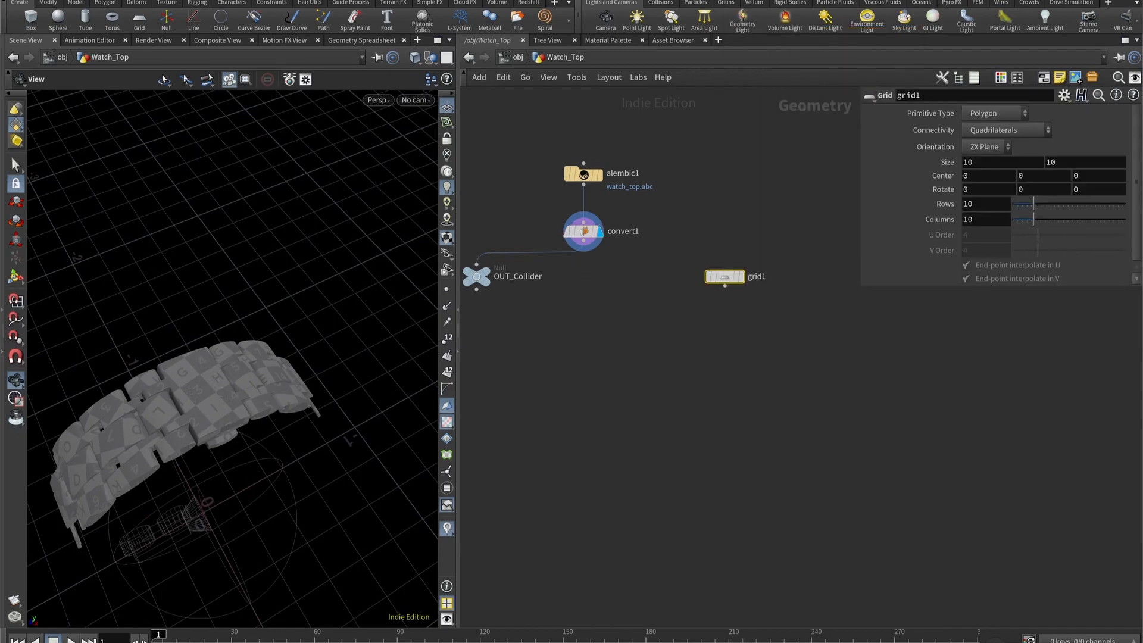
pyautogui.doubleClick(994, 162)
pyautogui.write('1')
pyautogui.press('Tab')
pyautogui.write('0.3')
pyautogui.press('Return')
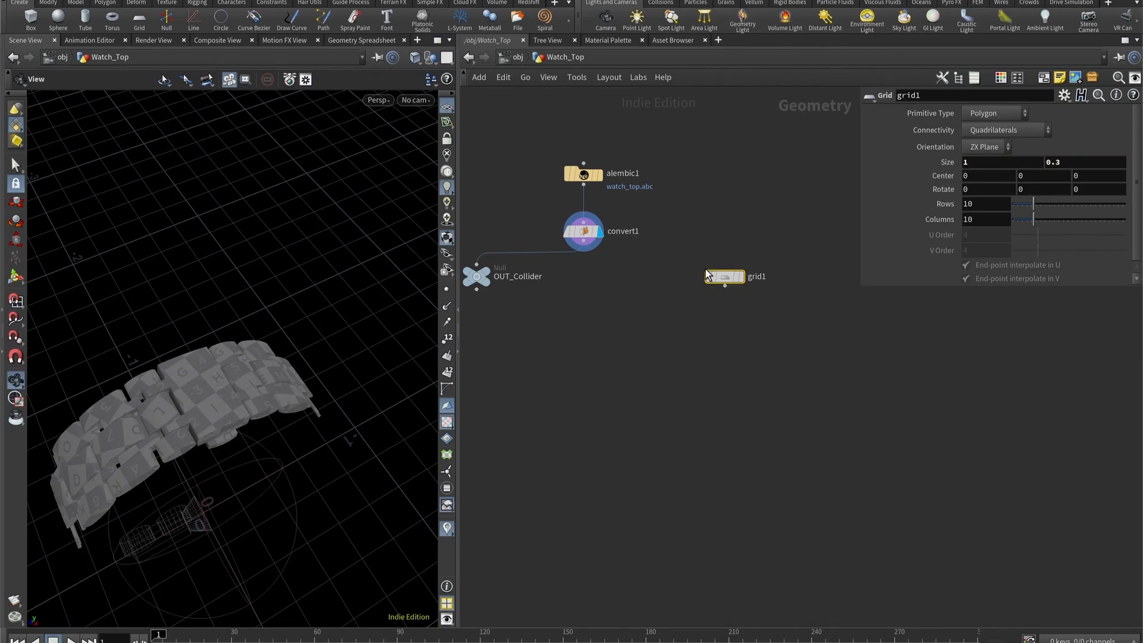
# - Display the grid with OUT_Collider templated over it, and frame both in the Top view
pyautogui.click(742, 277)
pyautogui.moveTo(278, 390); pyautogui.dragTo(309, 381)
pyautogui.scroll(-2, 565, 319)
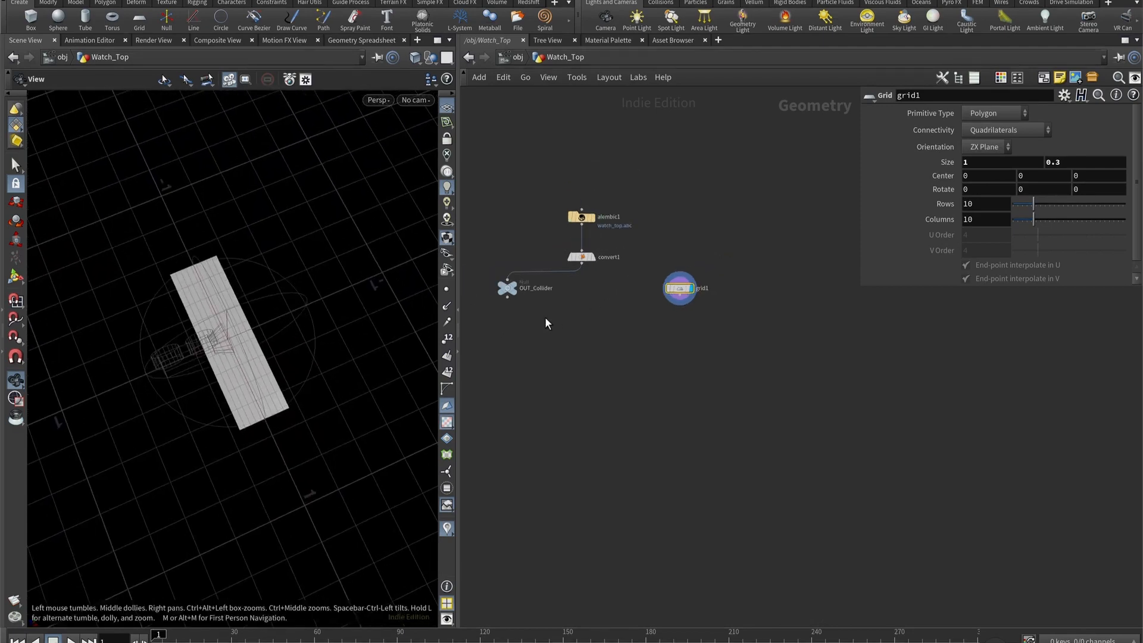
pyautogui.scroll(2, 489, 309)
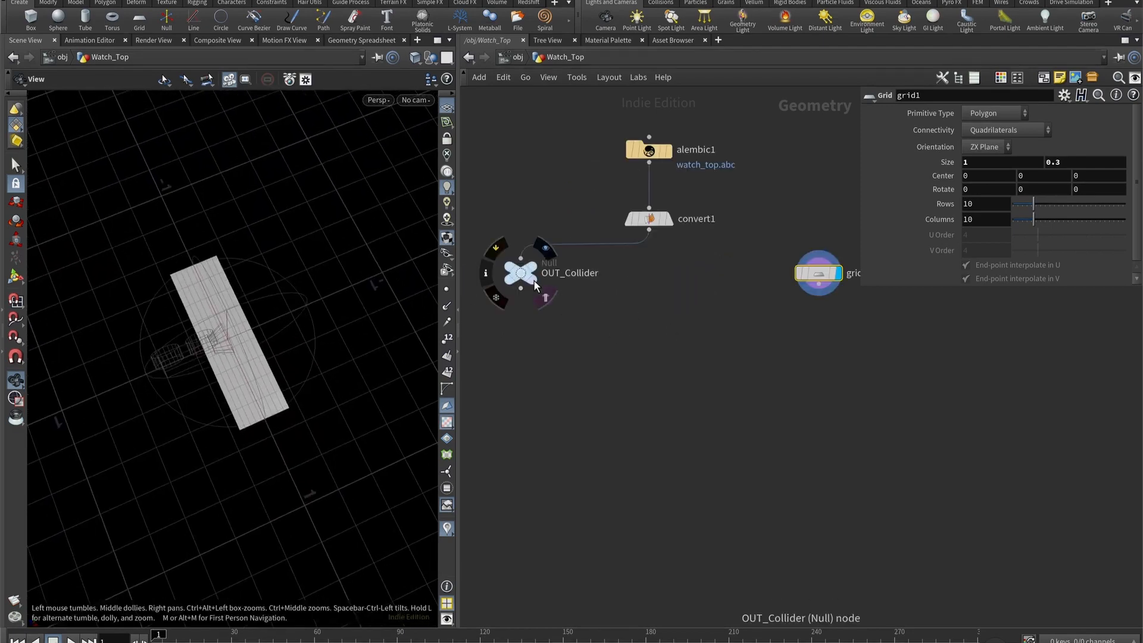
pyautogui.click(535, 284)
pyautogui.moveTo(371, 302); pyautogui.dragTo(255, 403)
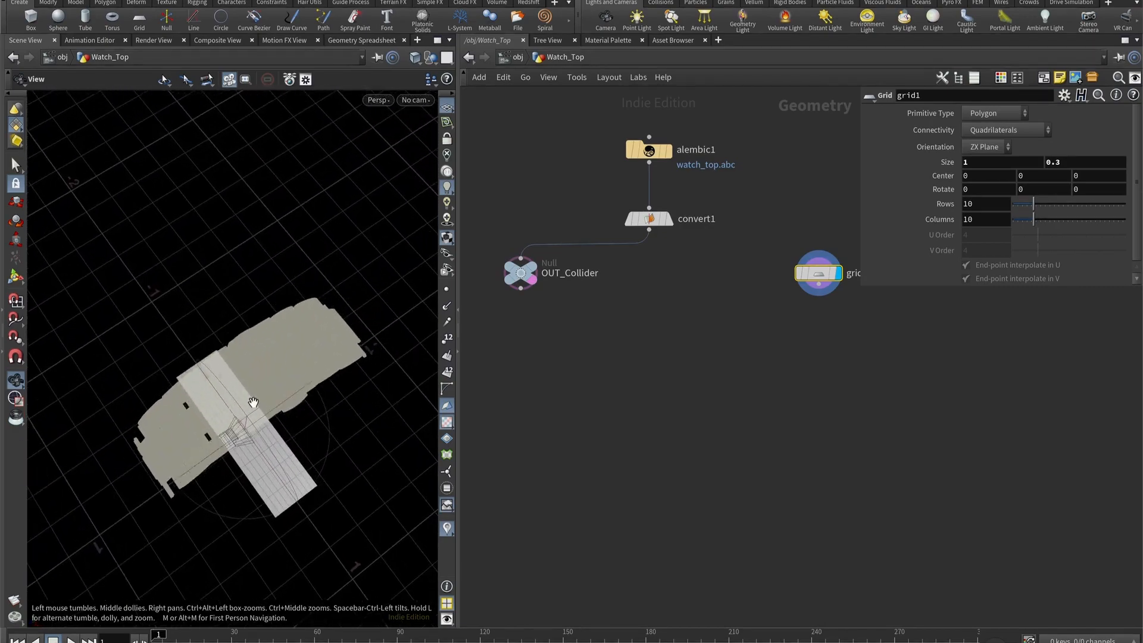
pyautogui.hotkey('space', '3')
pyautogui.hotkey('space', '2')
pyautogui.hotkey('space', 'g')
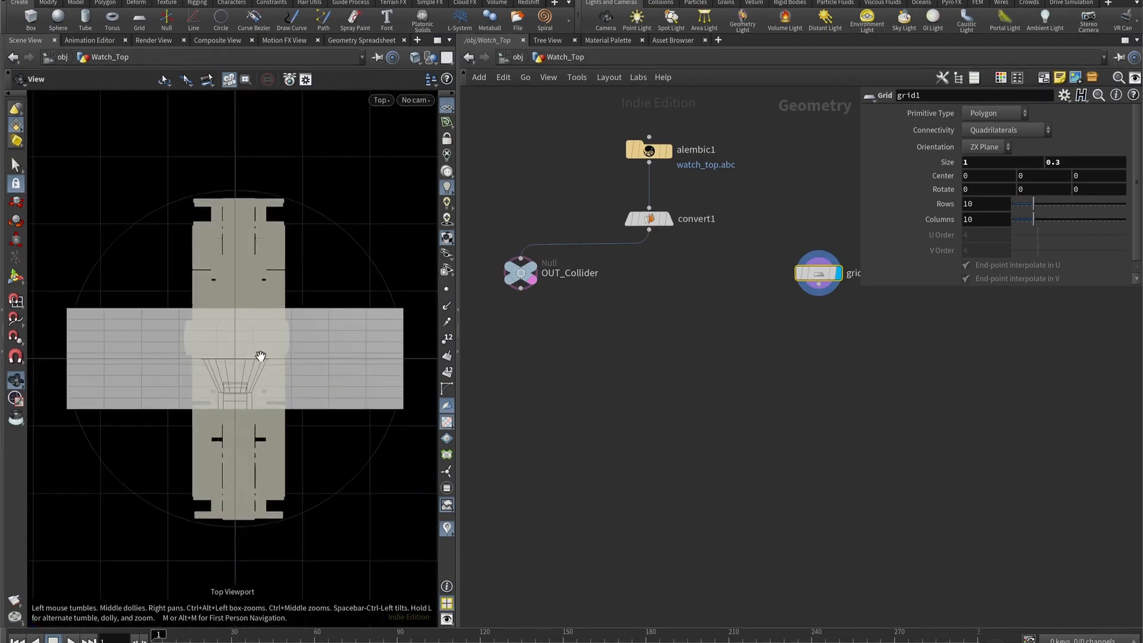
# - Set the grid's first size value to 0.265 to fit the width of the bracelet
pyautogui.moveTo(723, 362); pyautogui.dragTo(637, 357, button='middle')
pyautogui.click(1002, 162)
pyautogui.write('0.4')
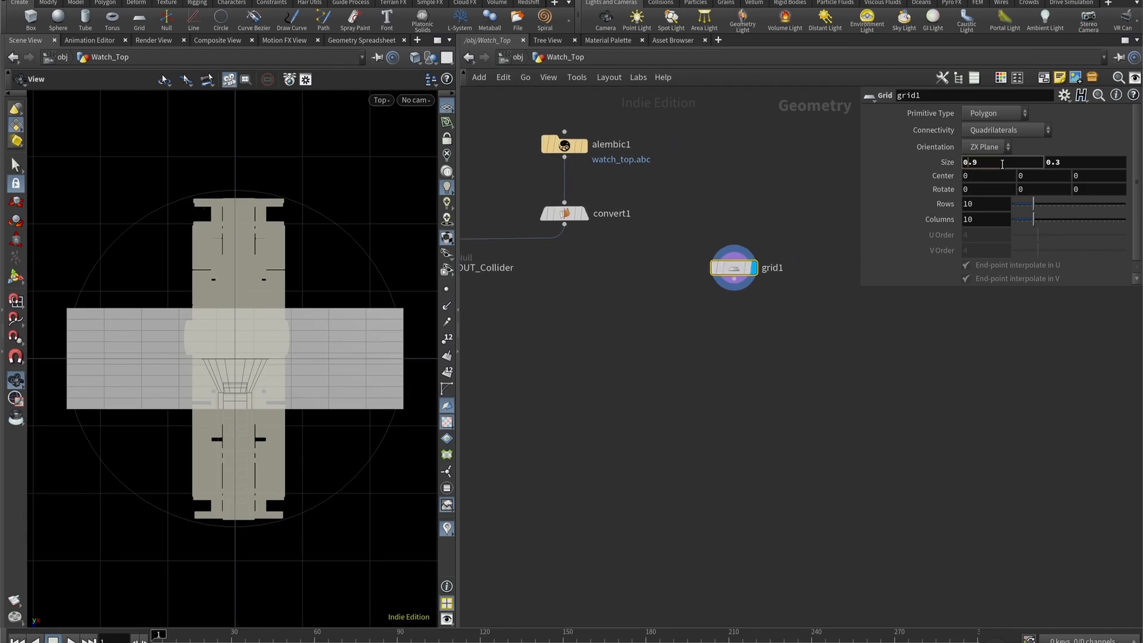
pyautogui.press('Return')
pyautogui.press('Down')
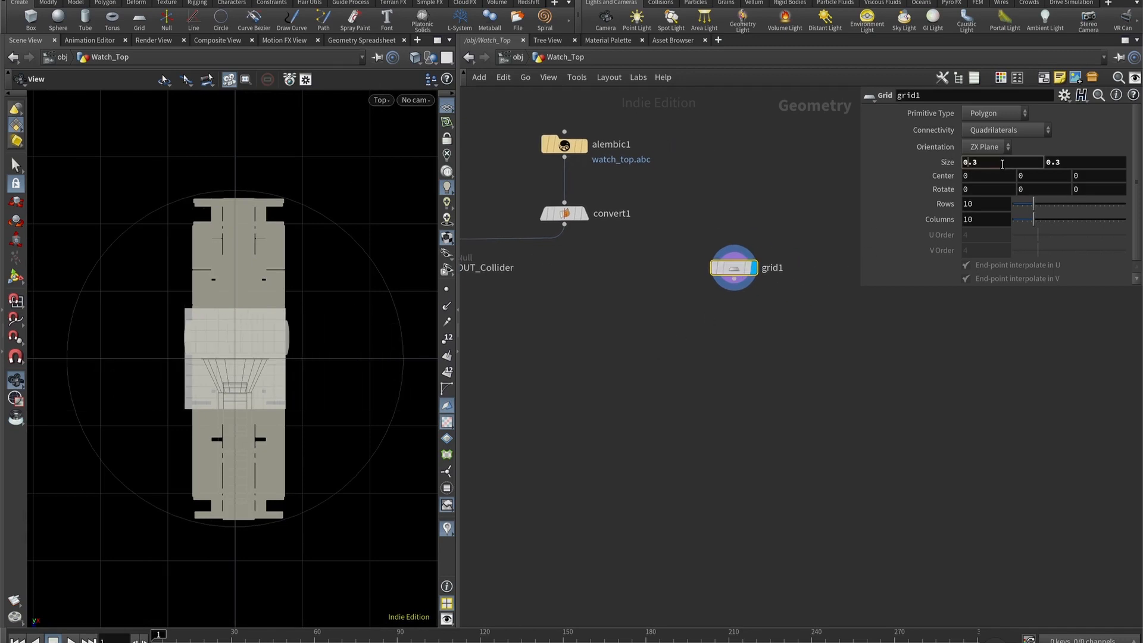
pyautogui.moveTo(1002, 164); pyautogui.dragTo(600, 212, button='middle')
# - Set the grid's centre X to 0.01 and its second size value to 0.039
pyautogui.click(1004, 177)
pyautogui.scroll(1, 1004, 178)
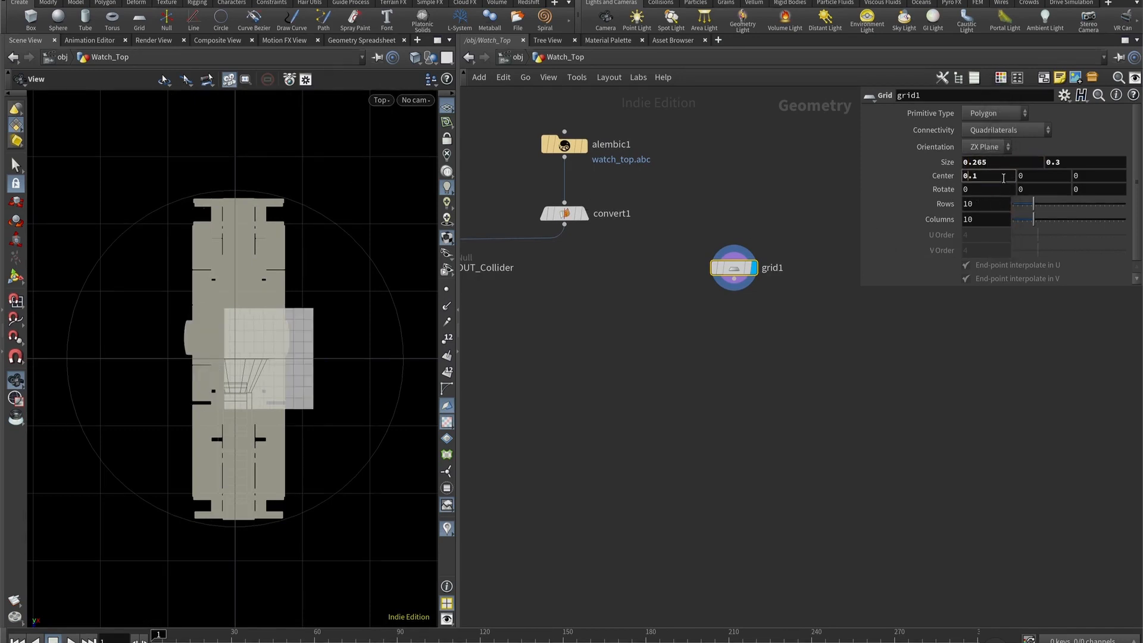
pyautogui.moveTo(1003, 177); pyautogui.dragTo(23, 212, button='middle')
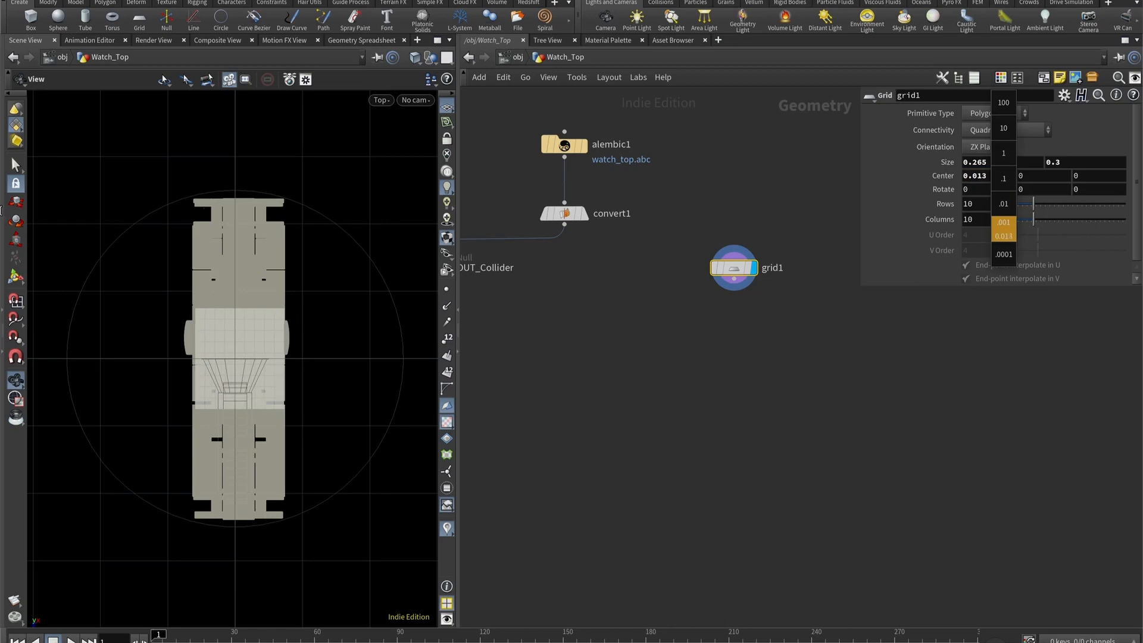
pyautogui.moveTo(1001, 177); pyautogui.dragTo(940, 222, button='middle')
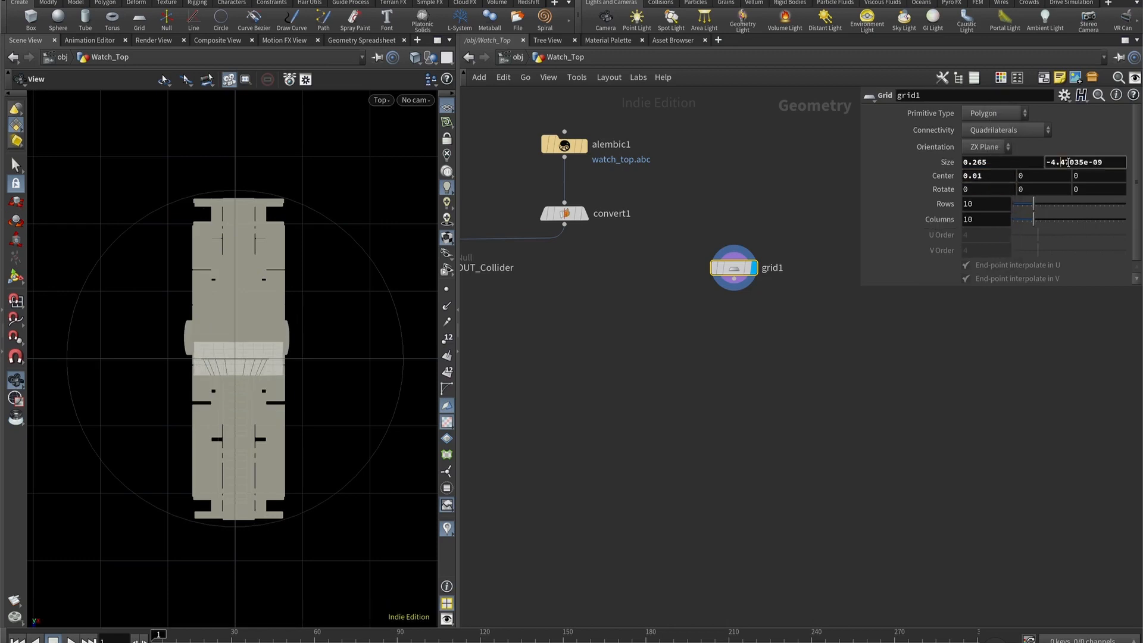
pyautogui.moveTo(1069, 161); pyautogui.dragTo(272, 177, button='middle')
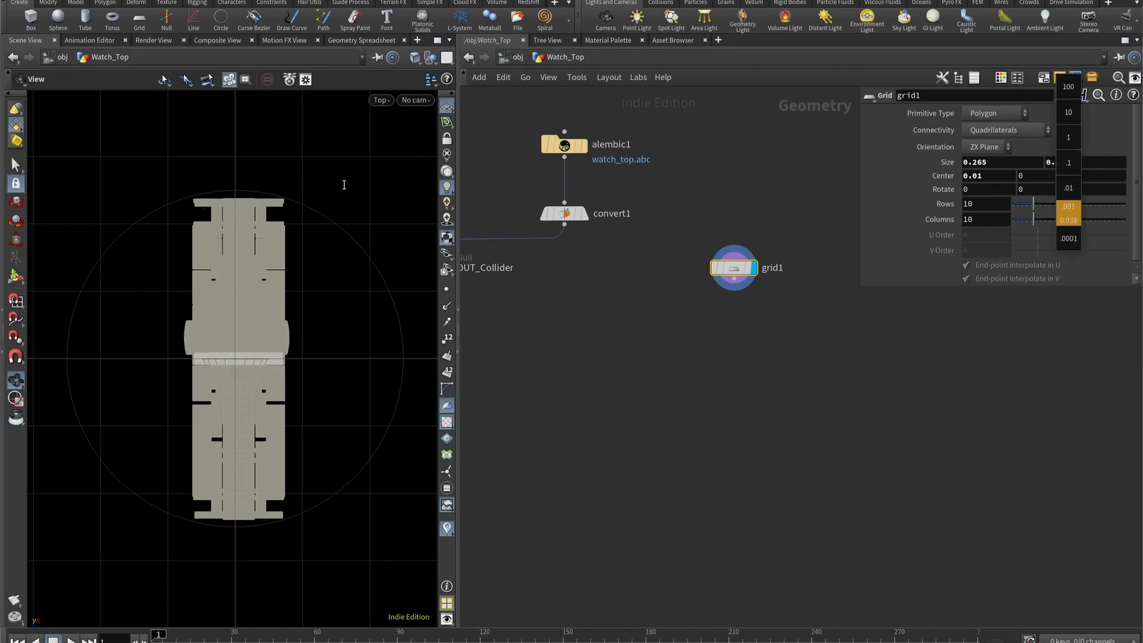
pyautogui.moveTo(344, 185); pyautogui.dragTo(359, 188, button='middle')
# - Examine the narrow grid at object level in the Top and perspective views, and return inside Watch_Top
pyautogui.click(513, 58)
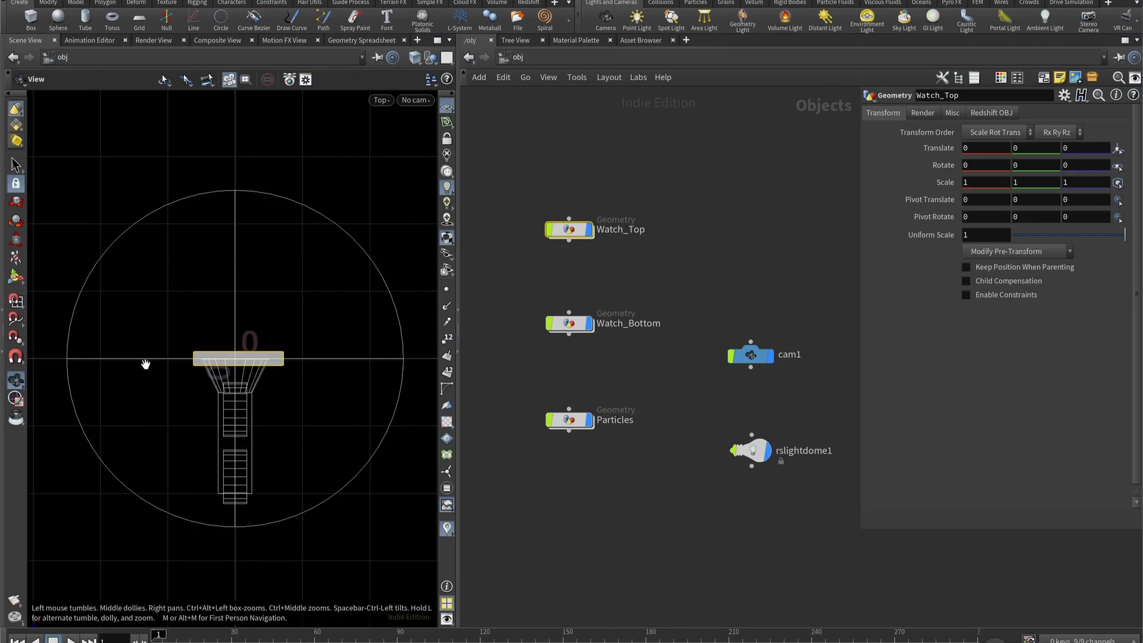
pyautogui.hotkey('space', '1')
pyautogui.hotkey('space', '2')
pyautogui.hotkey('space', '3')
pyautogui.hotkey('space', '2')
pyautogui.hotkey('space', '1')
pyautogui.moveTo(252, 397); pyautogui.dragTo(280, 454)
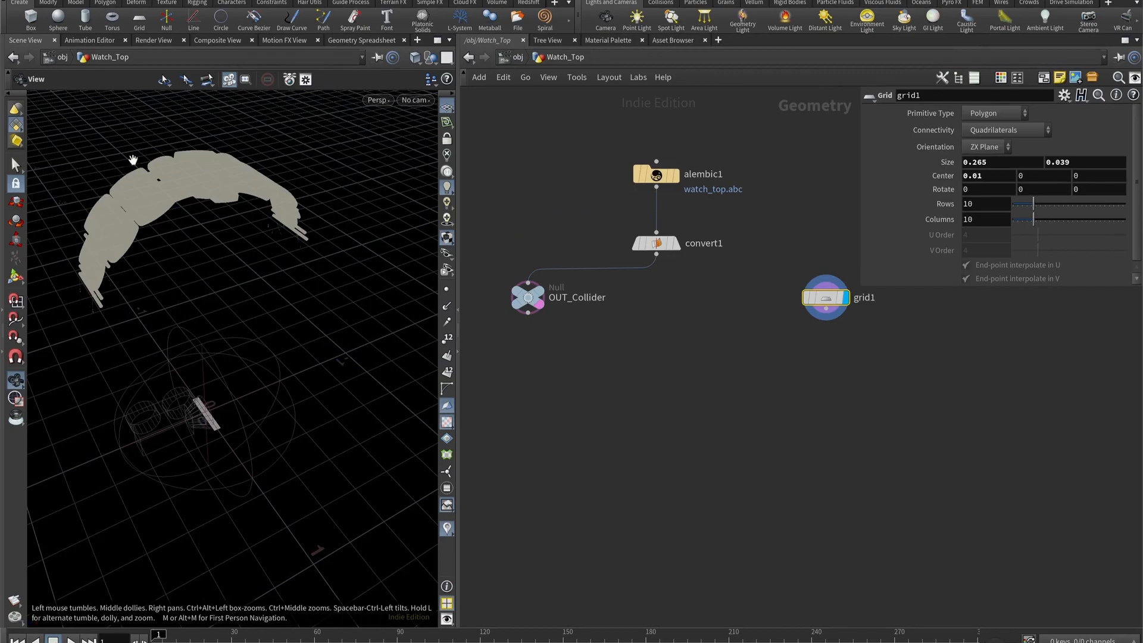
pyautogui.moveTo(133, 159); pyautogui.dragTo(227, 337)
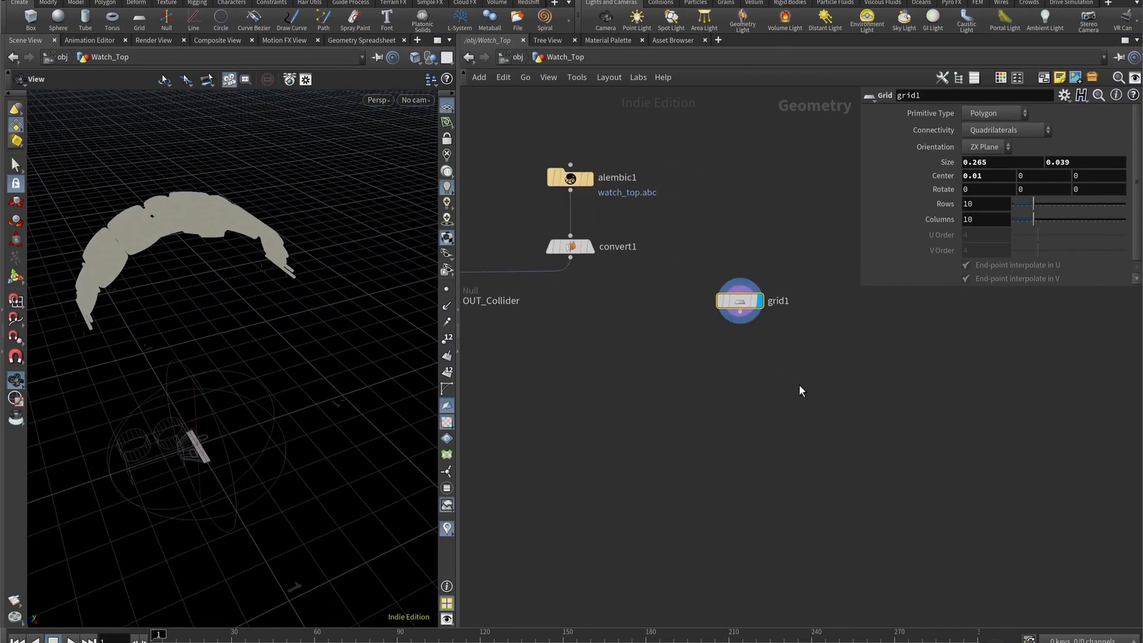
# - Add a Transform node below the grid, connect it to the grid's output and display it
pyautogui.press('Tab')
pyautogui.write('tran')
pyautogui.press('Return')
pyautogui.click(739, 440)
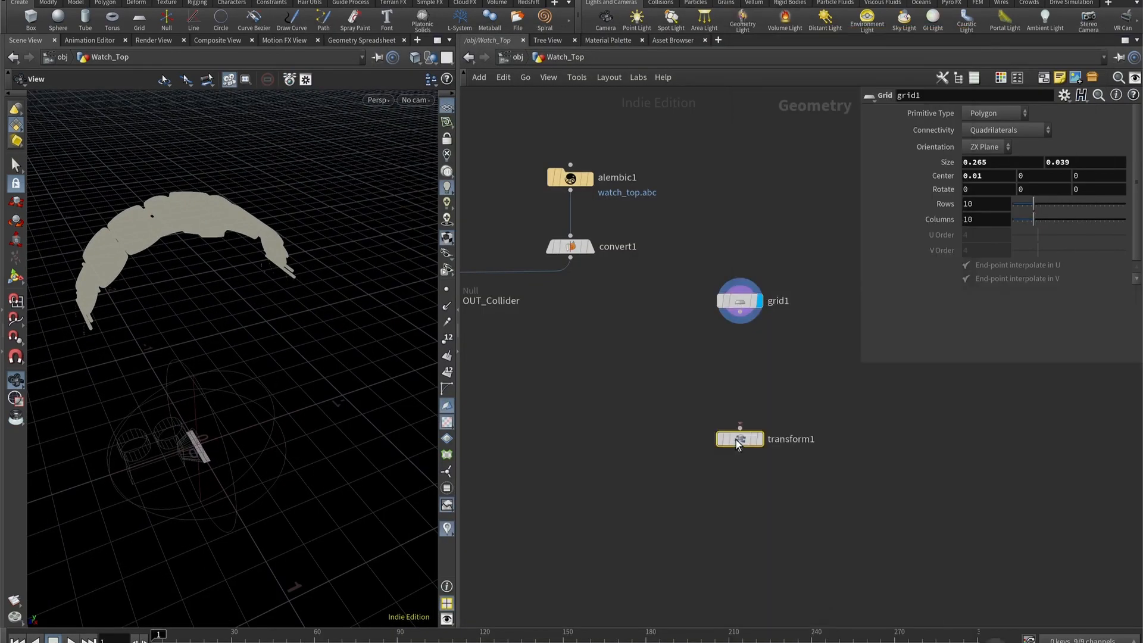
pyautogui.moveTo(739, 440); pyautogui.dragTo(738, 363)
pyautogui.moveTo(745, 322); pyautogui.dragTo(726, 373)
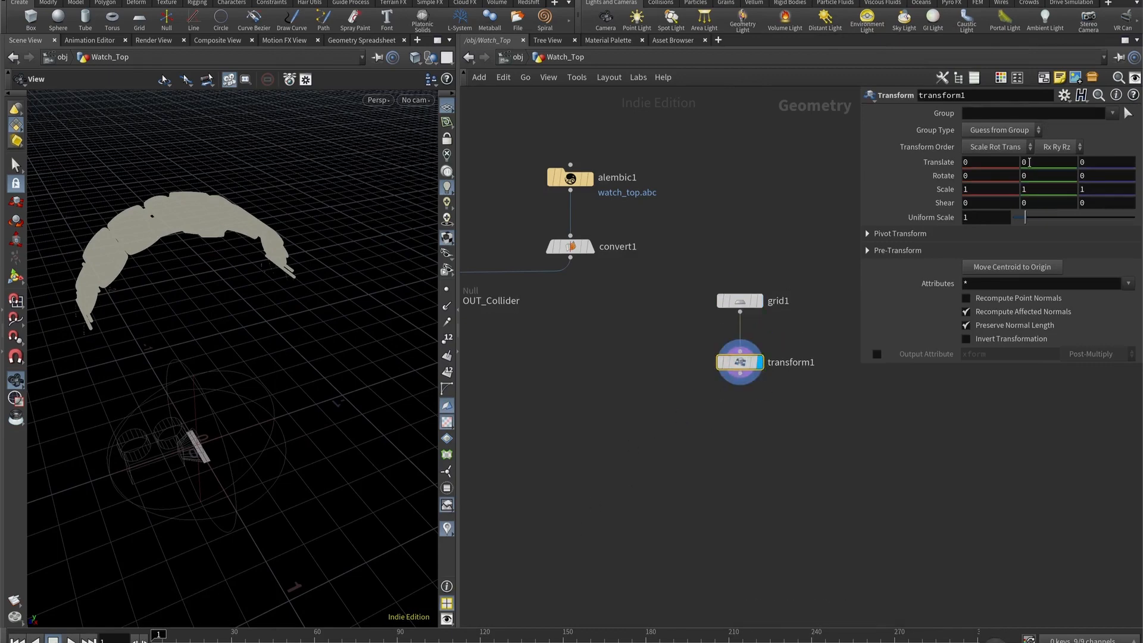
# - Display OUT_Collider and inspect the bracelet's engraved link from several angles
pyautogui.moveTo(187, 257); pyautogui.dragTo(215, 294)
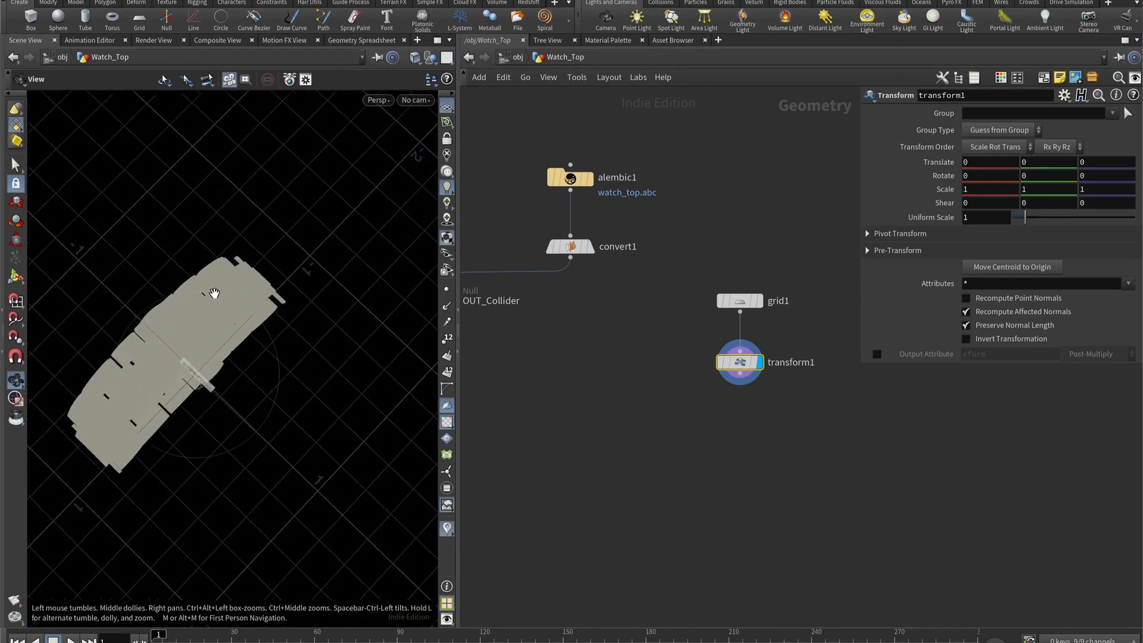
pyautogui.scroll(6, 187, 361)
pyautogui.moveTo(530, 343); pyautogui.dragTo(625, 368, button='middle')
pyautogui.click(547, 325)
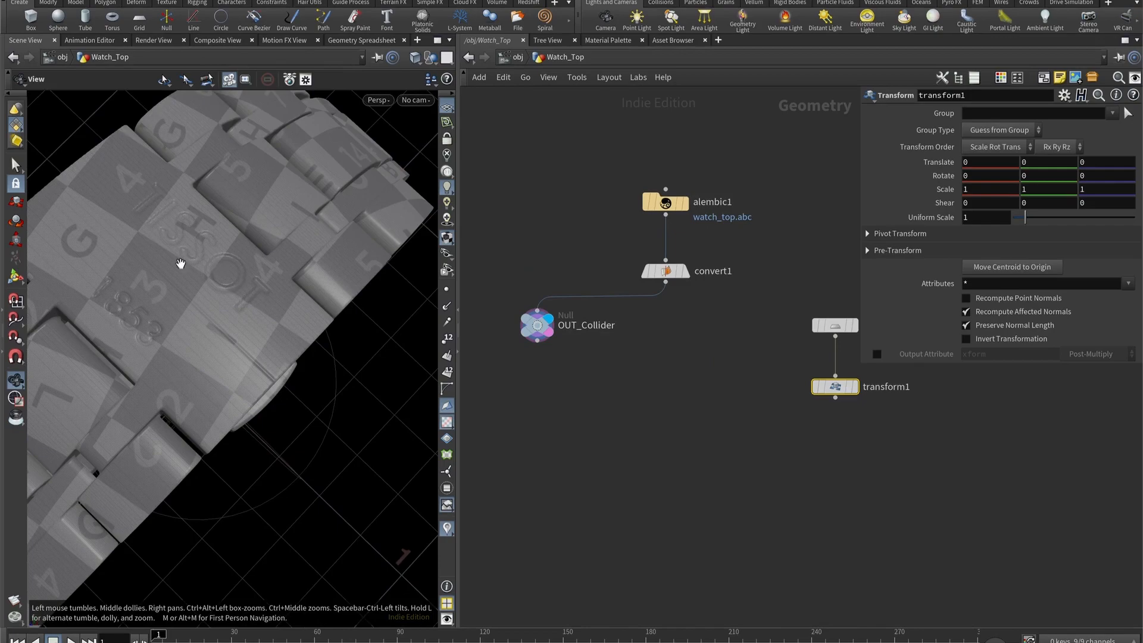
pyautogui.scroll(-5, 190, 265)
pyautogui.moveTo(201, 276); pyautogui.dragTo(271, 214)
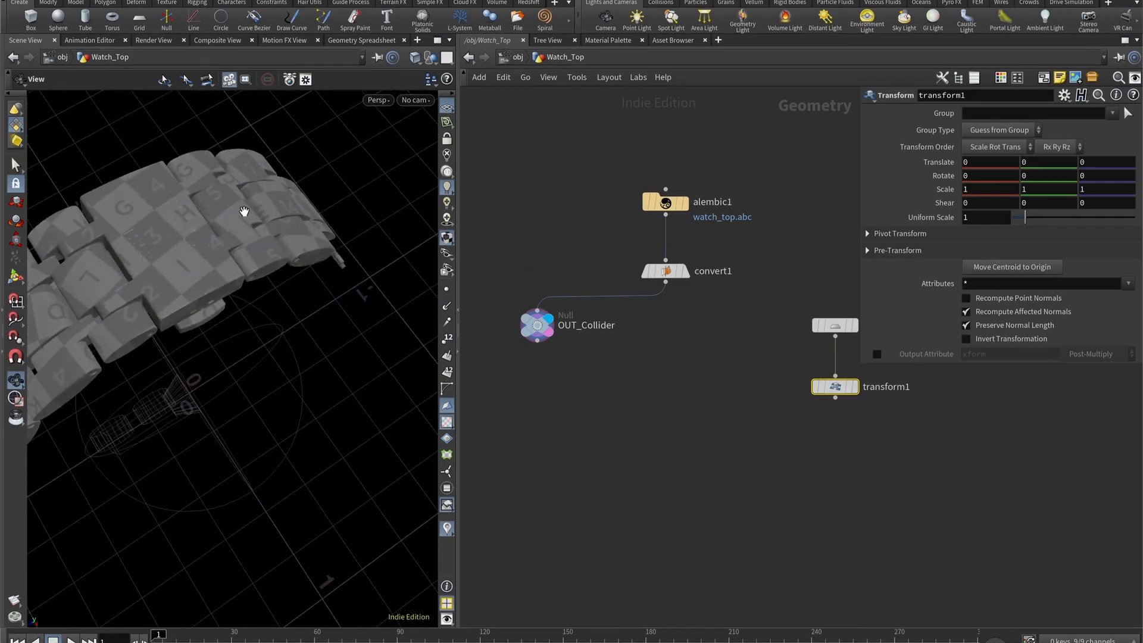
pyautogui.moveTo(216, 245); pyautogui.dragTo(381, 280)
# - Add a Merge node, connect OUT_Collider and transform1 to its input, and display the merged result
pyautogui.press('Tab')
pyautogui.write('megr')
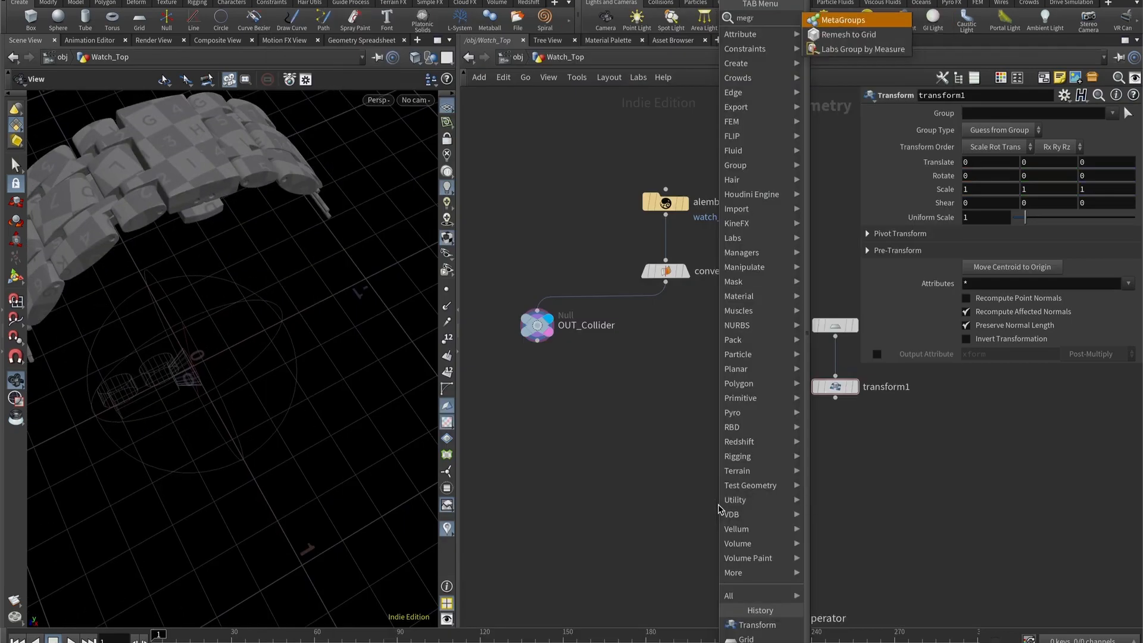
pyautogui.press('Return')
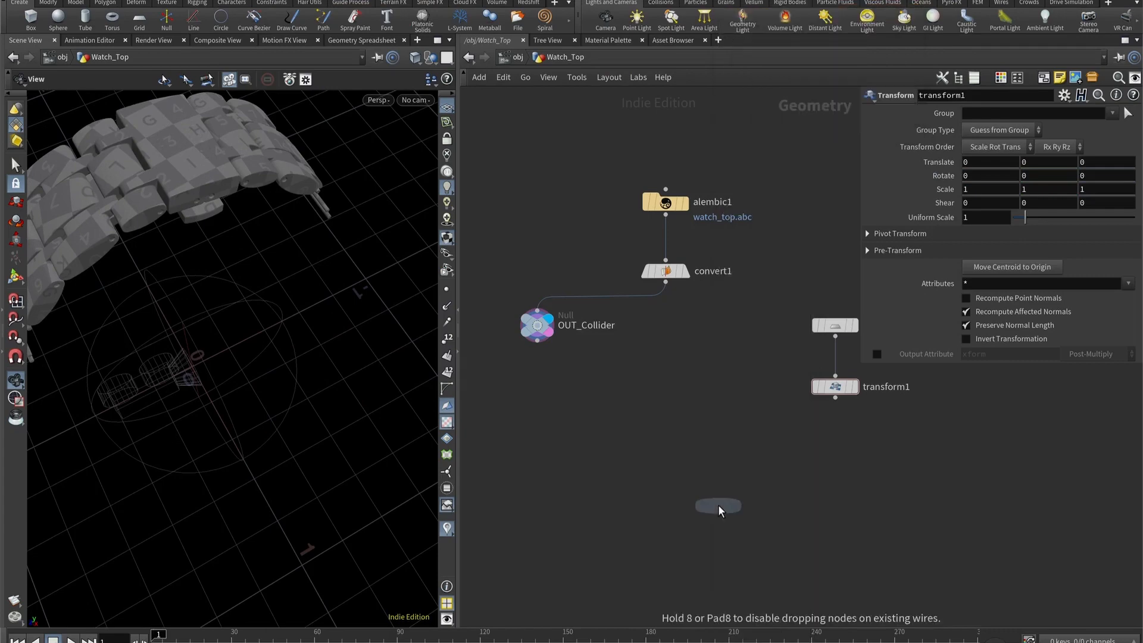
pyautogui.click(721, 509)
pyautogui.moveTo(537, 341); pyautogui.dragTo(688, 511)
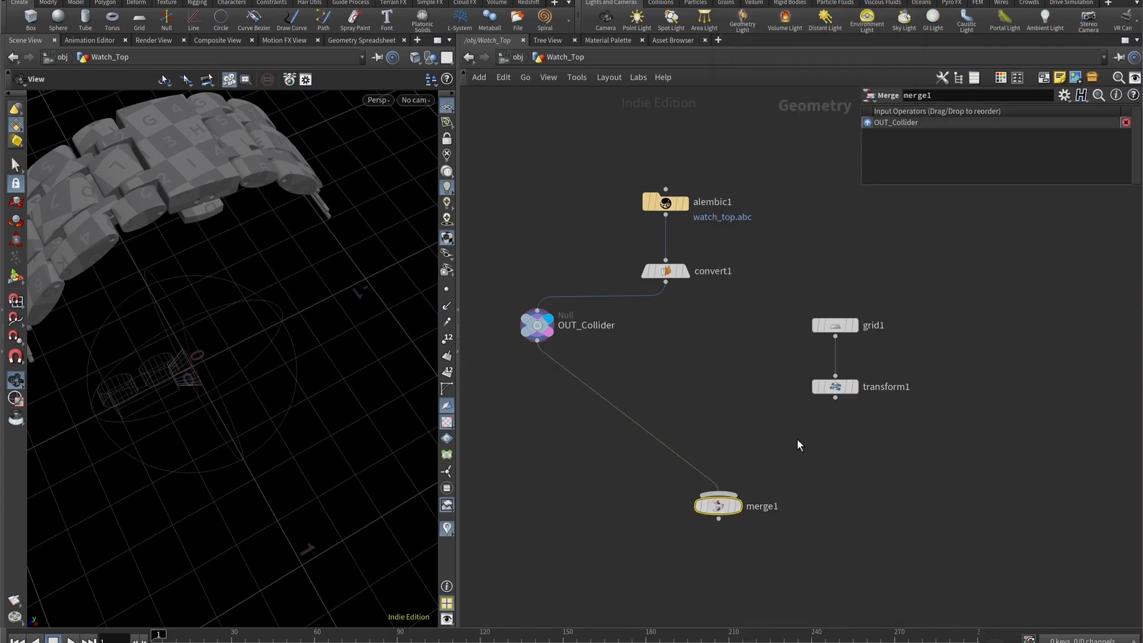
pyautogui.moveTo(823, 416)
pyautogui.mouseDown()
pyautogui.moveTo(719, 503)
pyautogui.moveTo(844, 416)
pyautogui.mouseUp()
pyautogui.moveTo(835, 398); pyautogui.dragTo(719, 495)
pyautogui.click(738, 506)
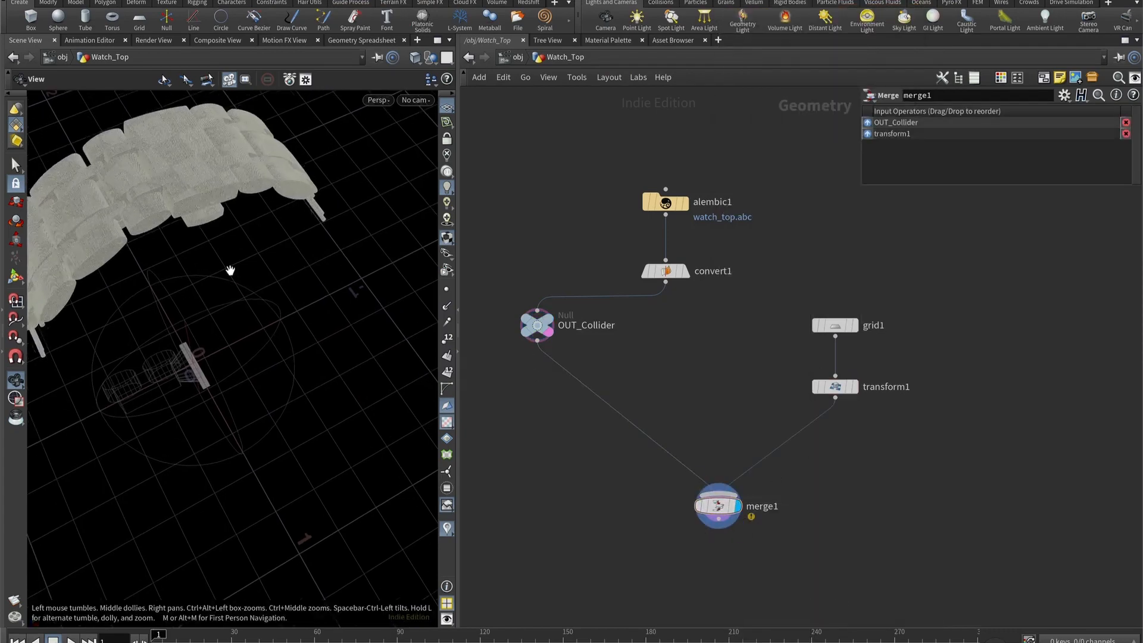
pyautogui.scroll(-1, 230, 270)
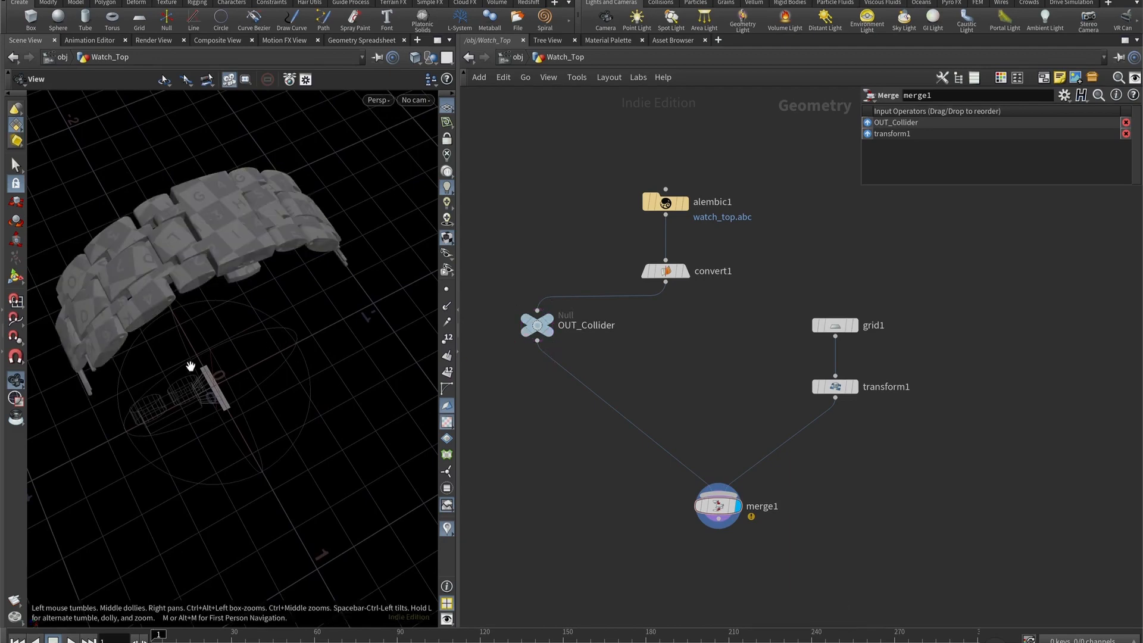
# - Set the Y translation of transform1 to 1.7 to lift the grid above the bracelet
pyautogui.click(846, 388)
pyautogui.moveTo(915, 503); pyautogui.dragTo(724, 511, button='middle')
pyautogui.click(1034, 163)
pyautogui.write('.7')
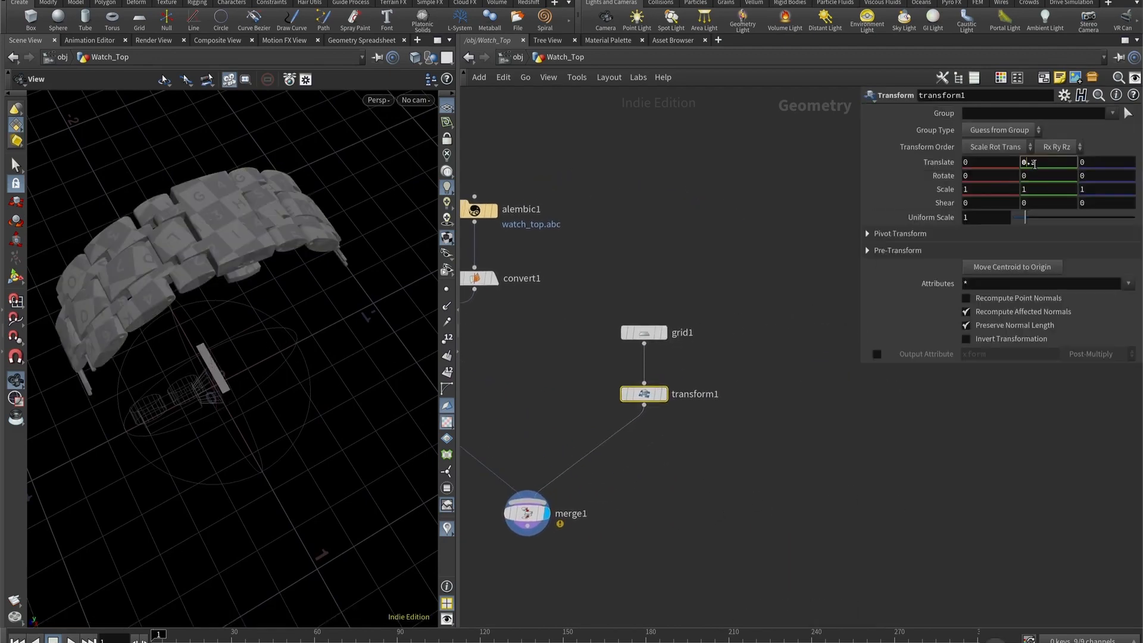
pyautogui.scroll(11, 1034, 163)
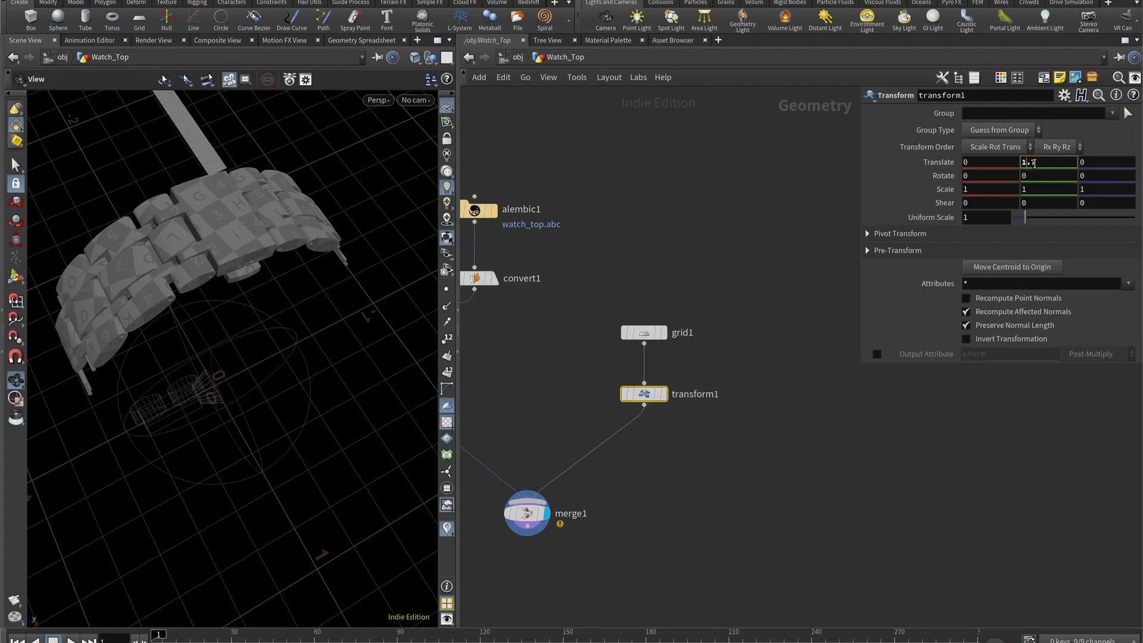
pyautogui.scroll(-2, 1035, 163)
pyautogui.moveTo(120, 303); pyautogui.dragTo(196, 256)
pyautogui.scroll(1, 1035, 163)
pyautogui.moveTo(242, 294); pyautogui.dragTo(262, 269)
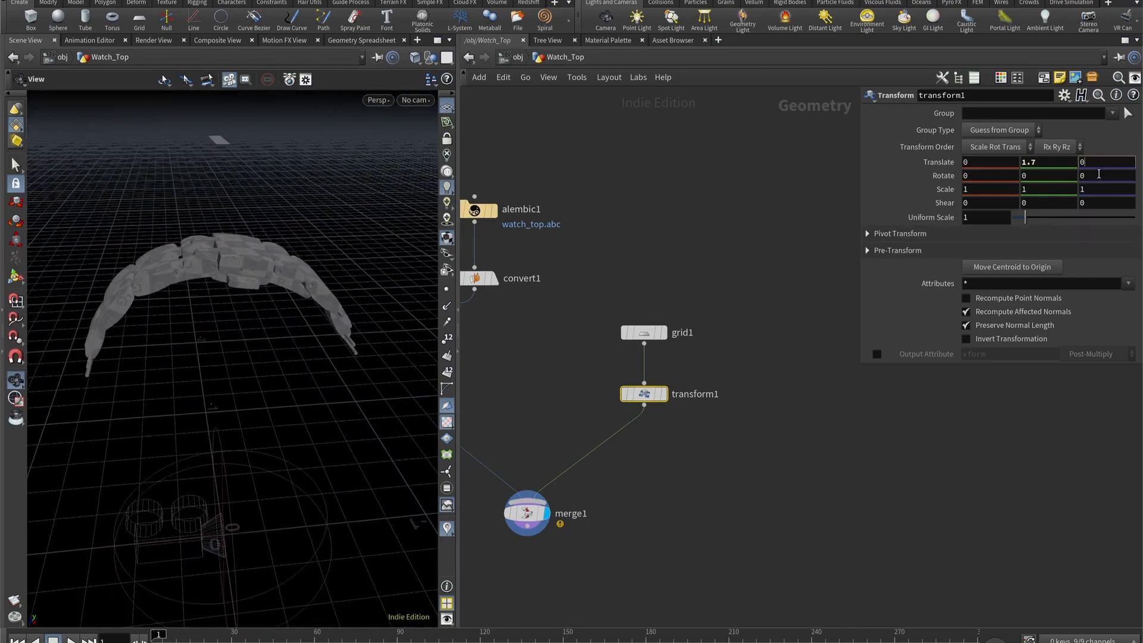
# - Set transform1's Z translation to -0.5 and its Y translation to 1.5
pyautogui.write('-0.5')
pyautogui.moveTo(262, 268); pyautogui.dragTo(280, 280)
pyautogui.scroll(-1, 1057, 168)
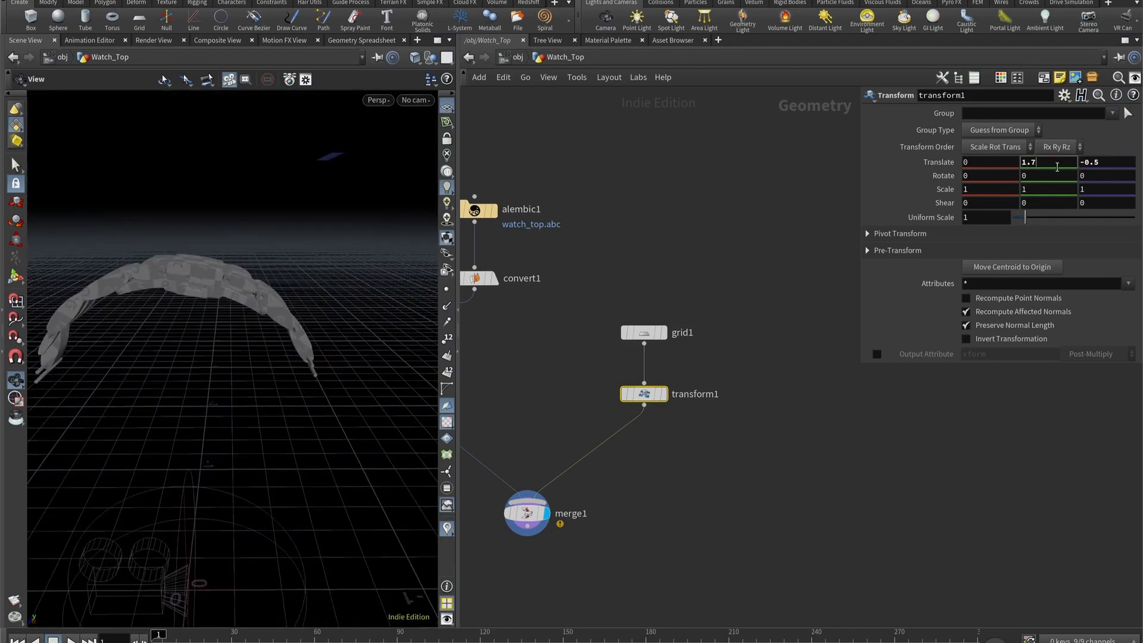
pyautogui.scroll(-1, 1055, 168)
pyautogui.moveTo(284, 234); pyautogui.dragTo(293, 234)
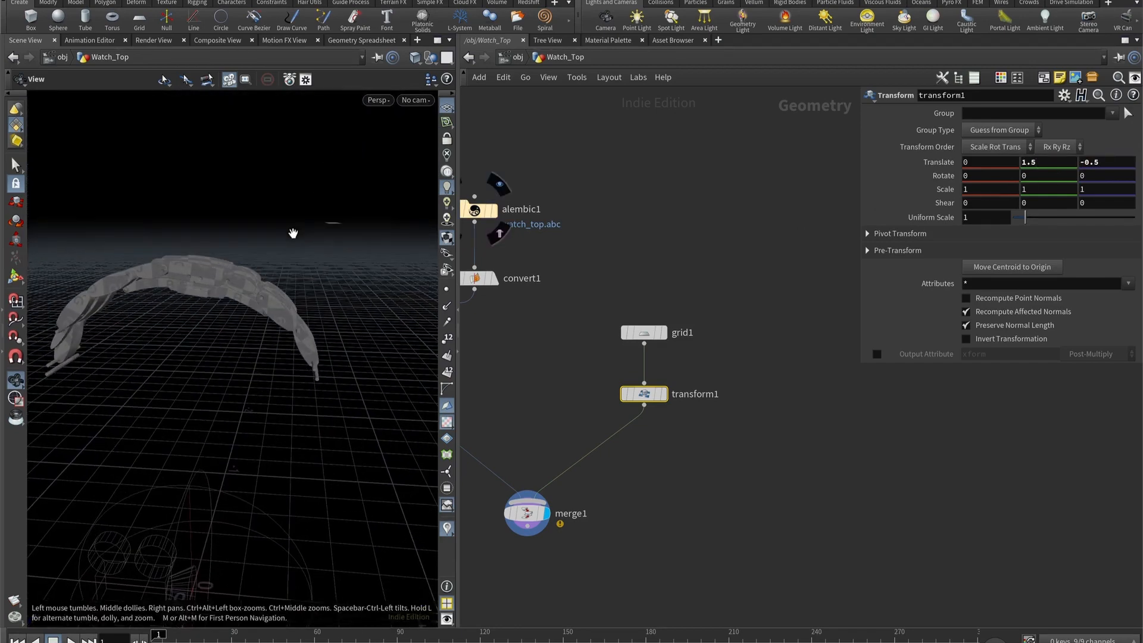
pyautogui.click(1092, 177)
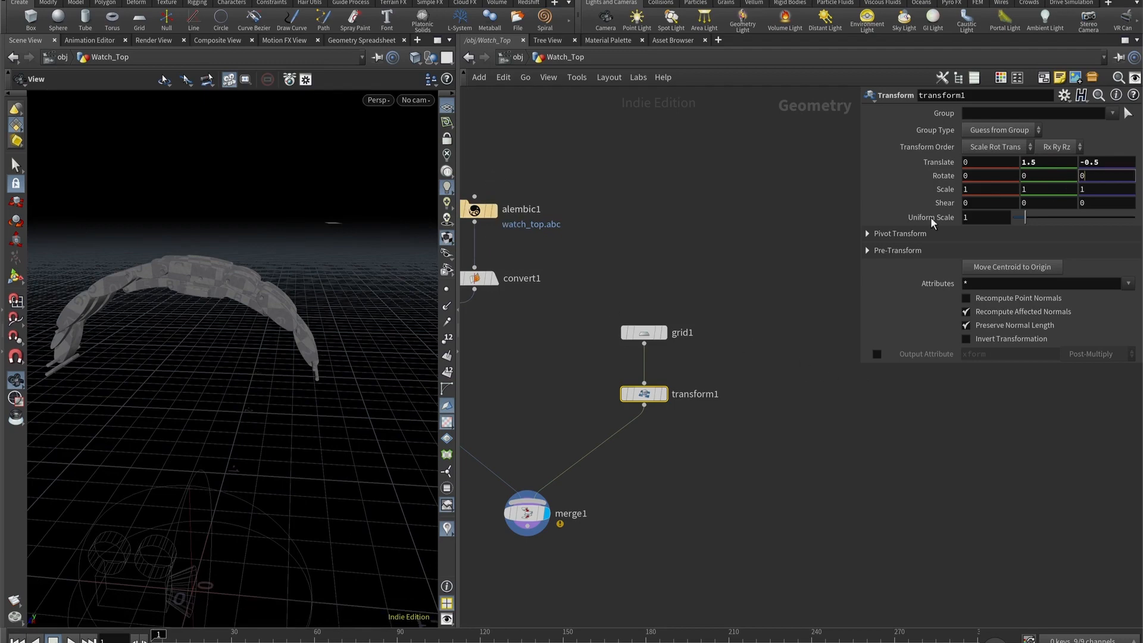
pyautogui.click(622, 236)
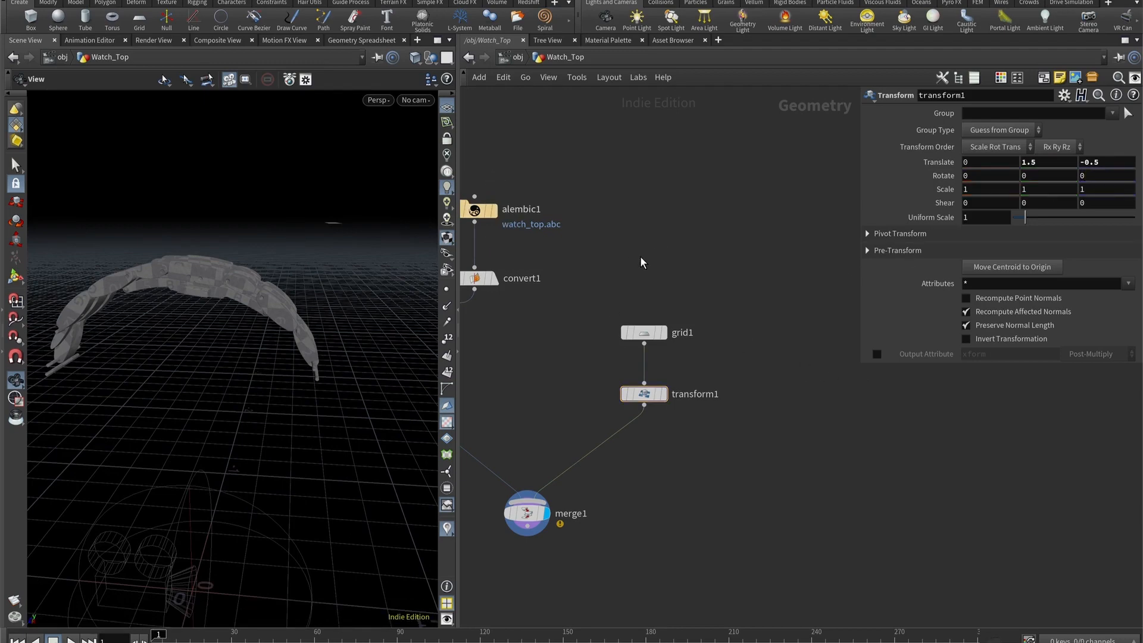
# - Insert a PolyExtrude node between grid1 and transform1
pyautogui.press('Tab')
pyautogui.write('poly')
pyautogui.press('Down')
pyautogui.press('Down')
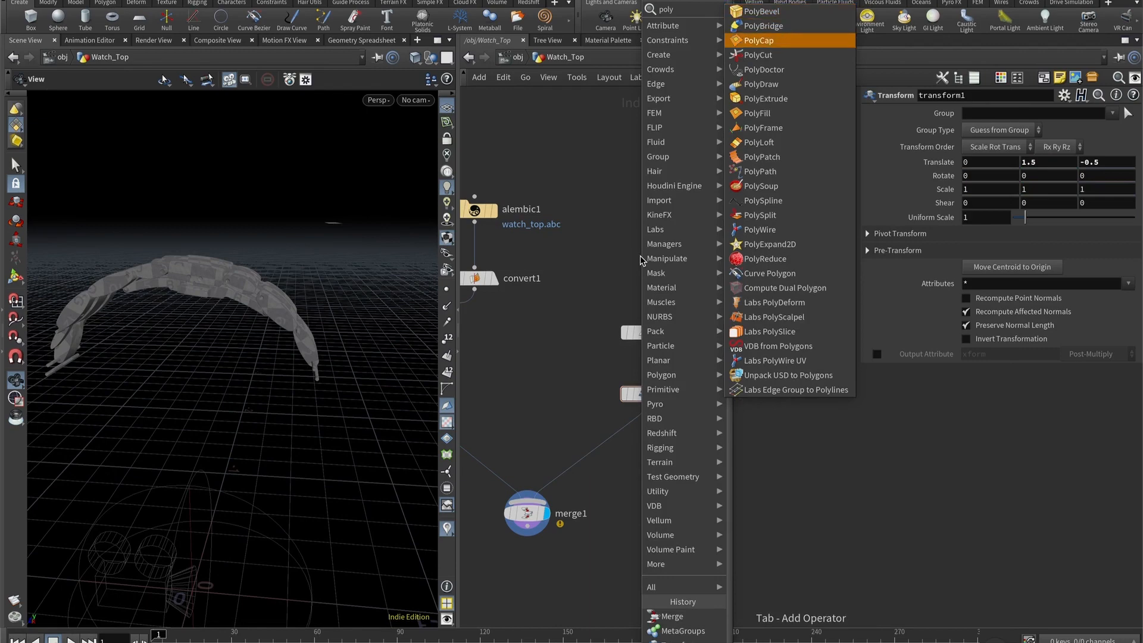
pyautogui.press('Down')
pyautogui.press('Down')
pyautogui.press('Down')
pyautogui.press('Down')
pyautogui.press('Return')
pyautogui.click(653, 362)
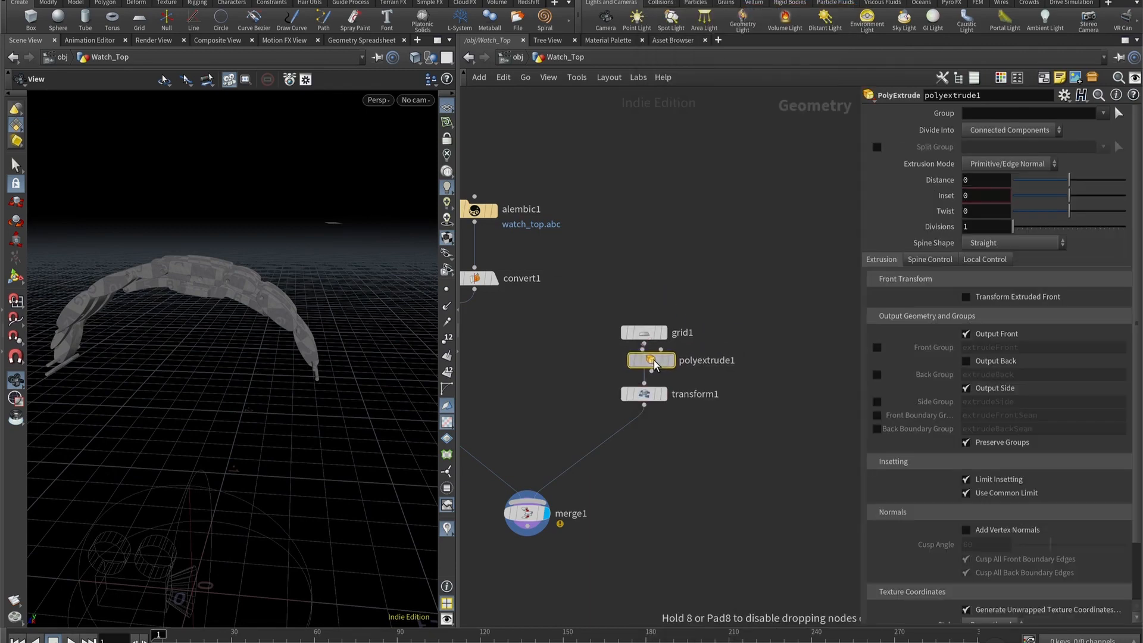
pyautogui.click(665, 379)
# - Display transform1 and set the PolyExtrude distance to 0.1
pyautogui.click(664, 424)
pyautogui.click(979, 181)
pyautogui.scroll(1, 979, 182)
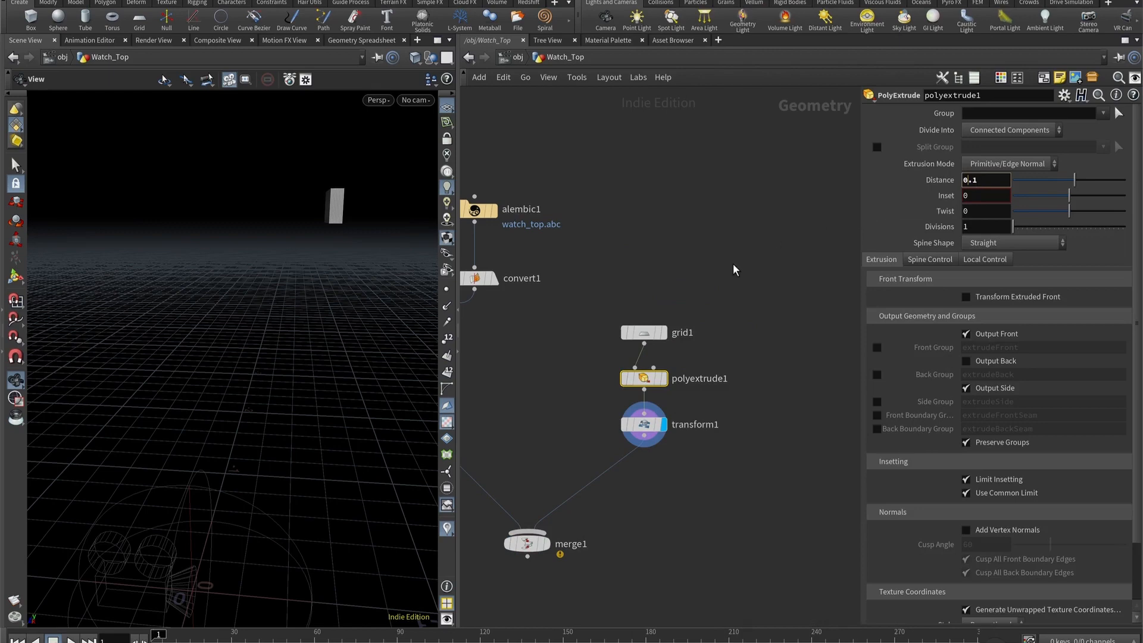
# - Display merge1 and frame the bracelet with the extruded grid in the Right view
pyautogui.moveTo(680, 526); pyautogui.dragTo(714, 471, button='middle')
pyautogui.click(577, 484)
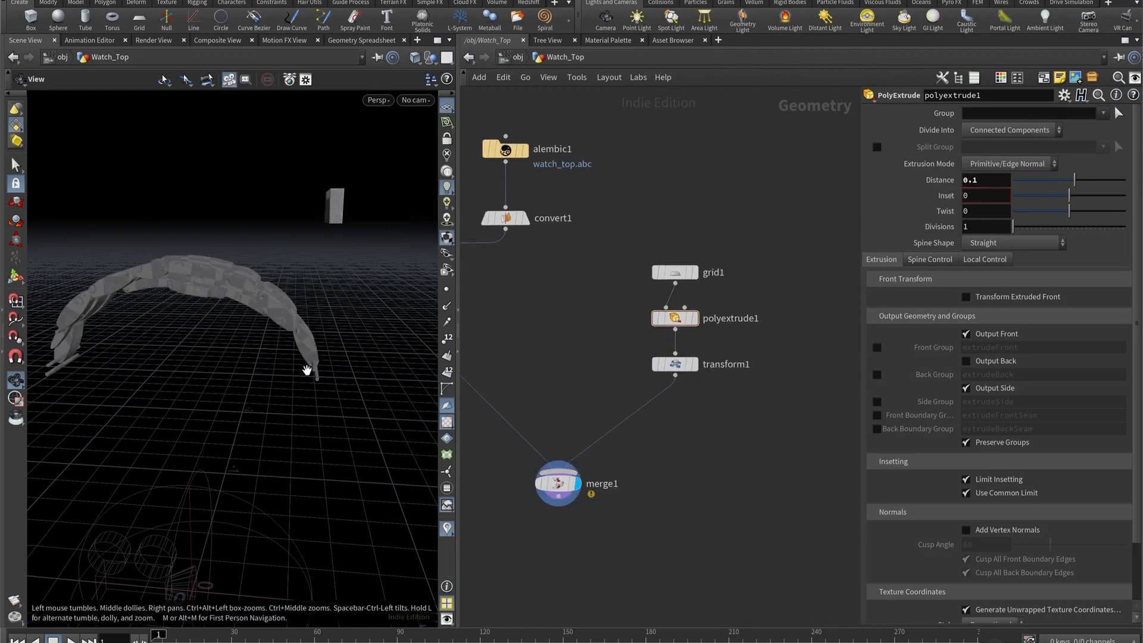
pyautogui.hotkey('space', '3')
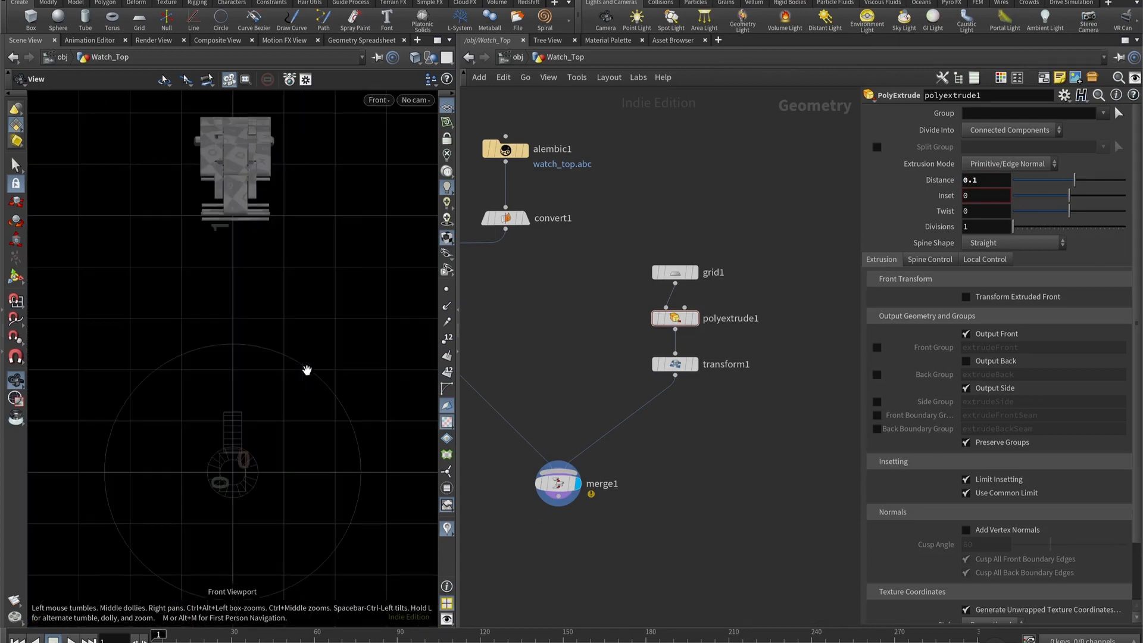
pyautogui.hotkey('space', '4')
pyautogui.moveTo(316, 166); pyautogui.dragTo(298, 273, button='right')
pyautogui.scroll(3, 298, 276)
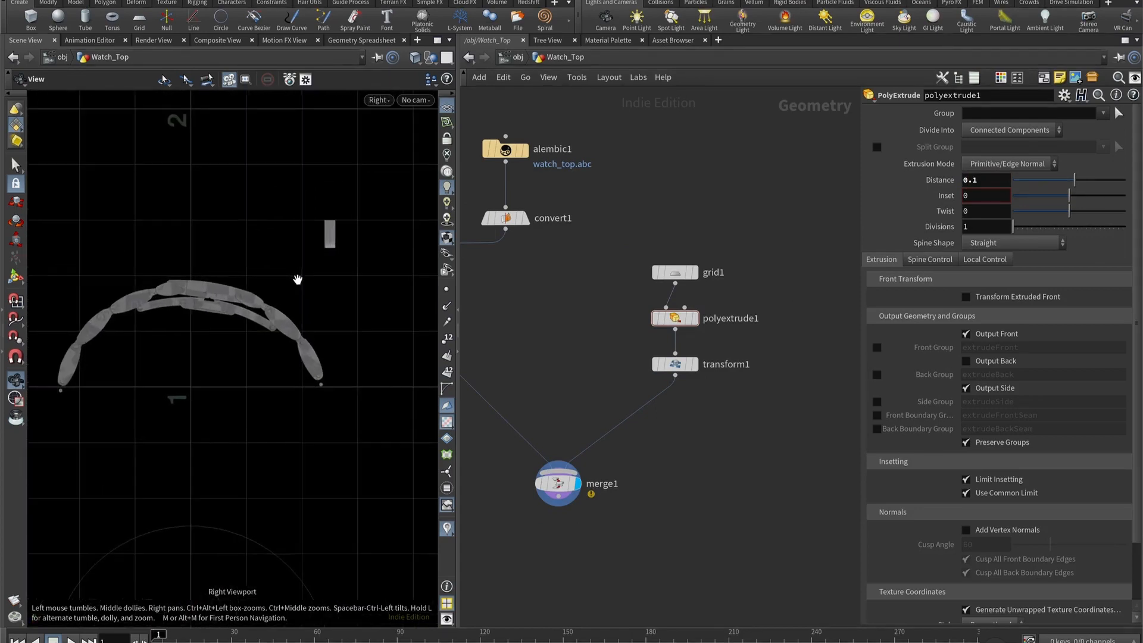
pyautogui.scroll(1, 178, 352)
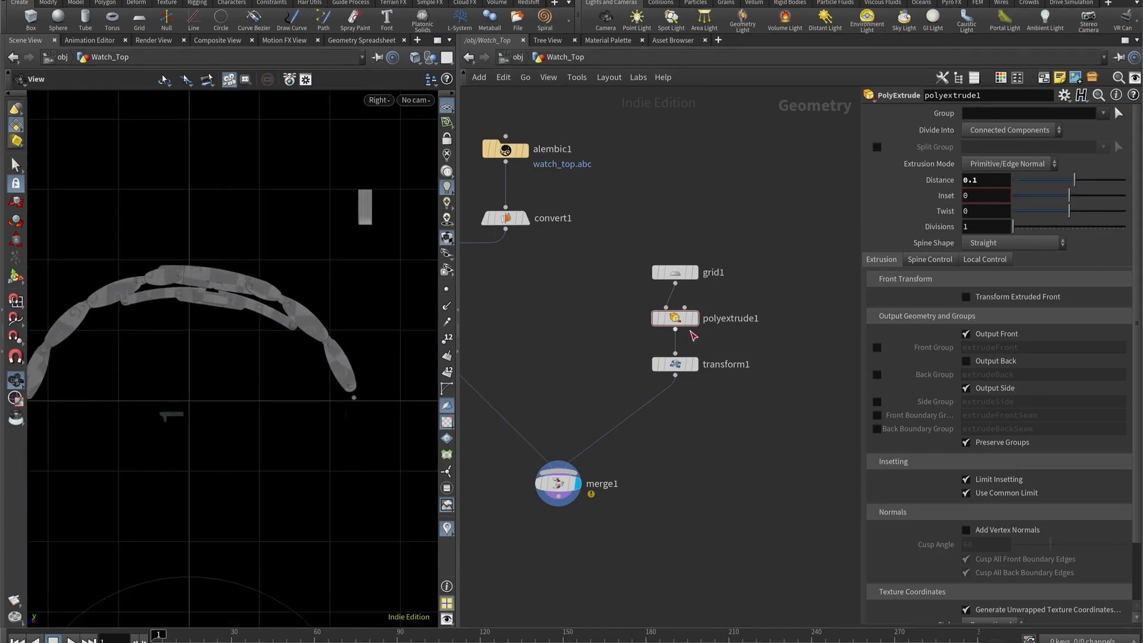
# - Pose transform1 at about Y 1.451, Z -0.518 with X rotation about -39.33, and keyframe its translation and rotation at frame 1
pyautogui.click(675, 364)
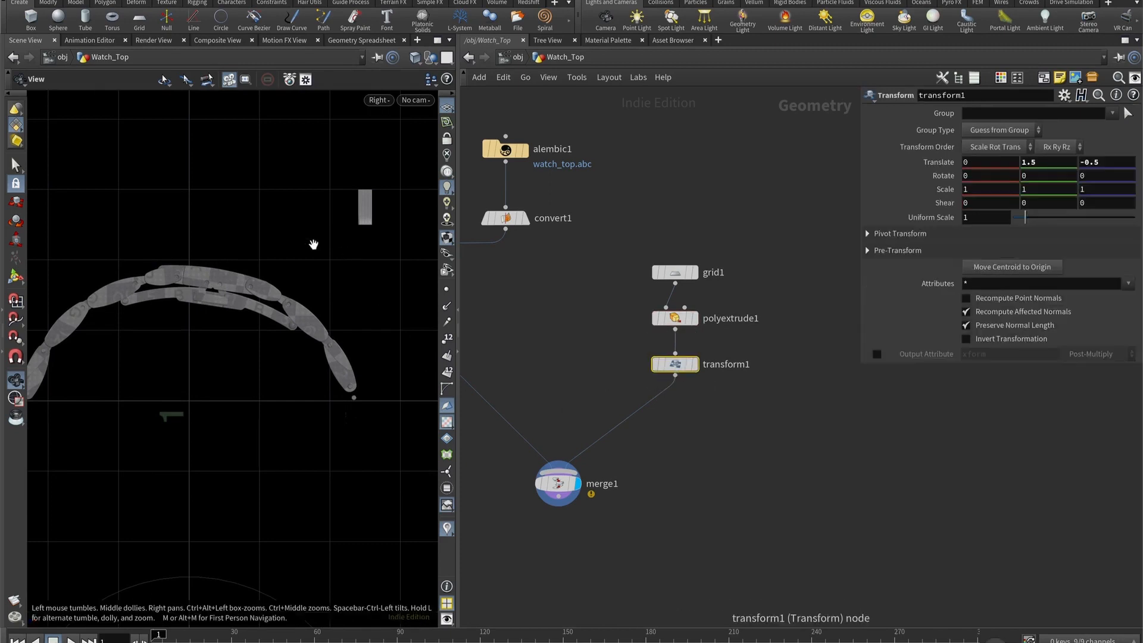
pyautogui.press('Return')
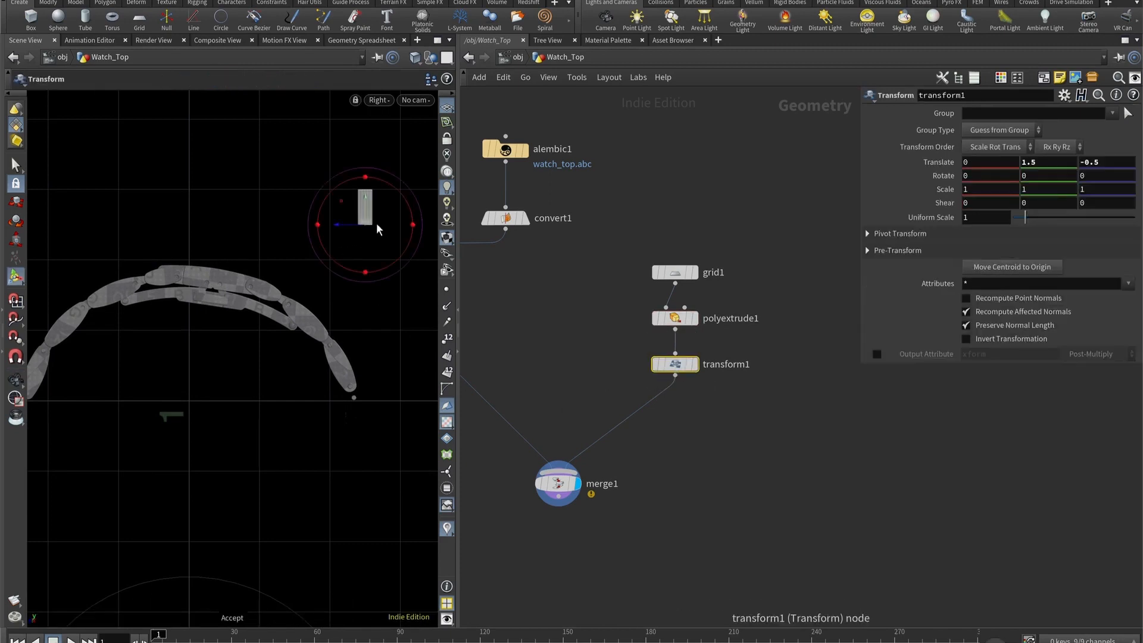
pyautogui.moveTo(406, 203); pyautogui.dragTo(423, 221)
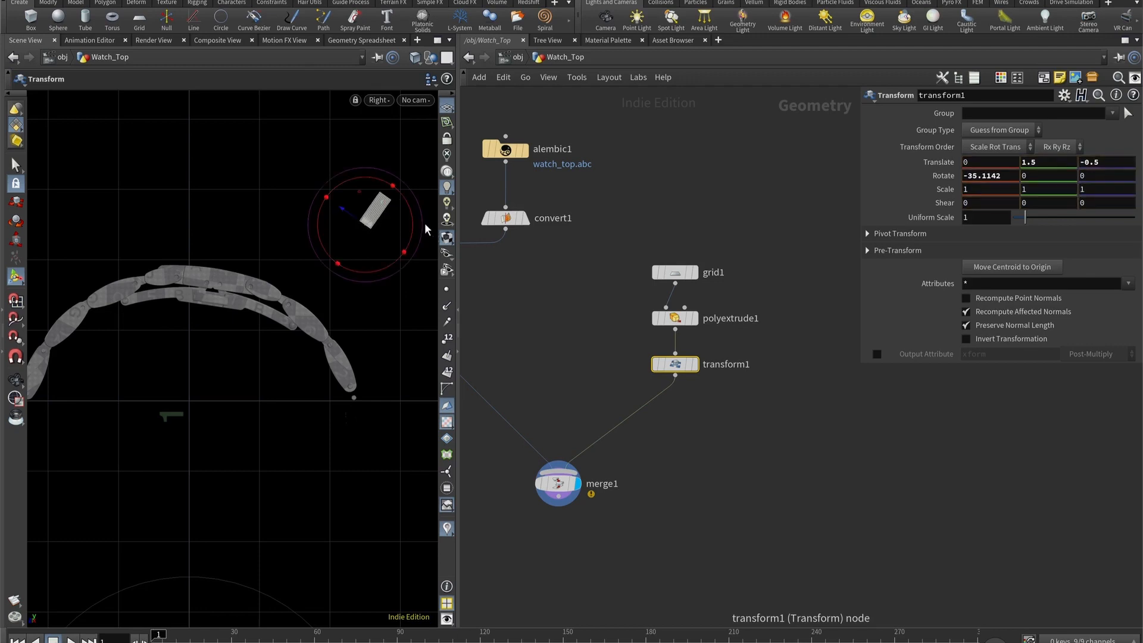
pyautogui.moveTo(347, 214); pyautogui.dragTo(415, 224)
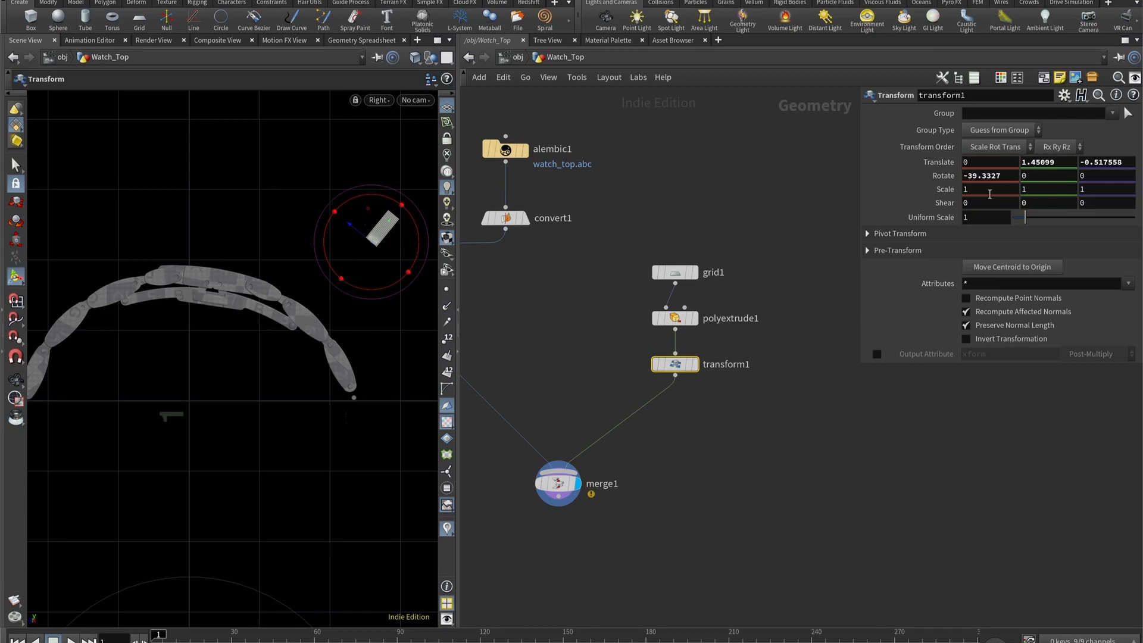
pyautogui.keyDown('alt'); pyautogui.click(944, 176); pyautogui.keyUp('alt')
pyautogui.keyDown('alt'); pyautogui.click(939, 162); pyautogui.keyUp('alt')
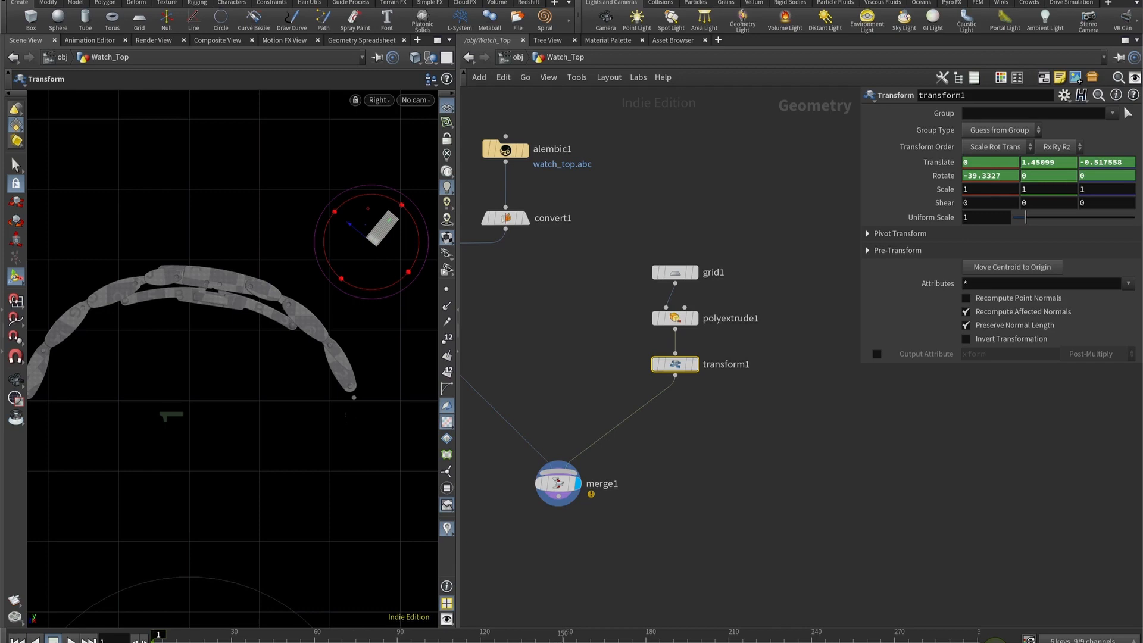
# - At frame 150, move transform1 to about Y 1.367, Z 0.453, rotate it to about 43.8 in X, and keyframe both
pyautogui.click(563, 634)
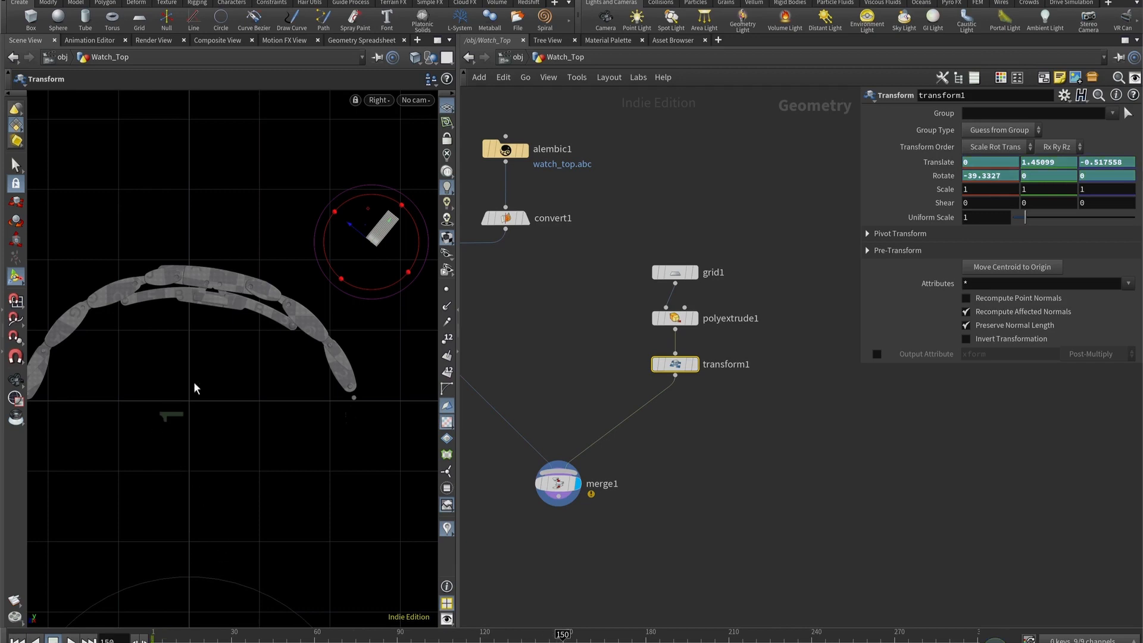
pyautogui.scroll(-2, 207, 379)
pyautogui.keyDown('alt'); pyautogui.moveTo(207, 379); pyautogui.dragTo(241, 374, button='right'); pyautogui.keyUp('alt')
pyautogui.scroll(-2, 220, 377)
pyautogui.press('Return')
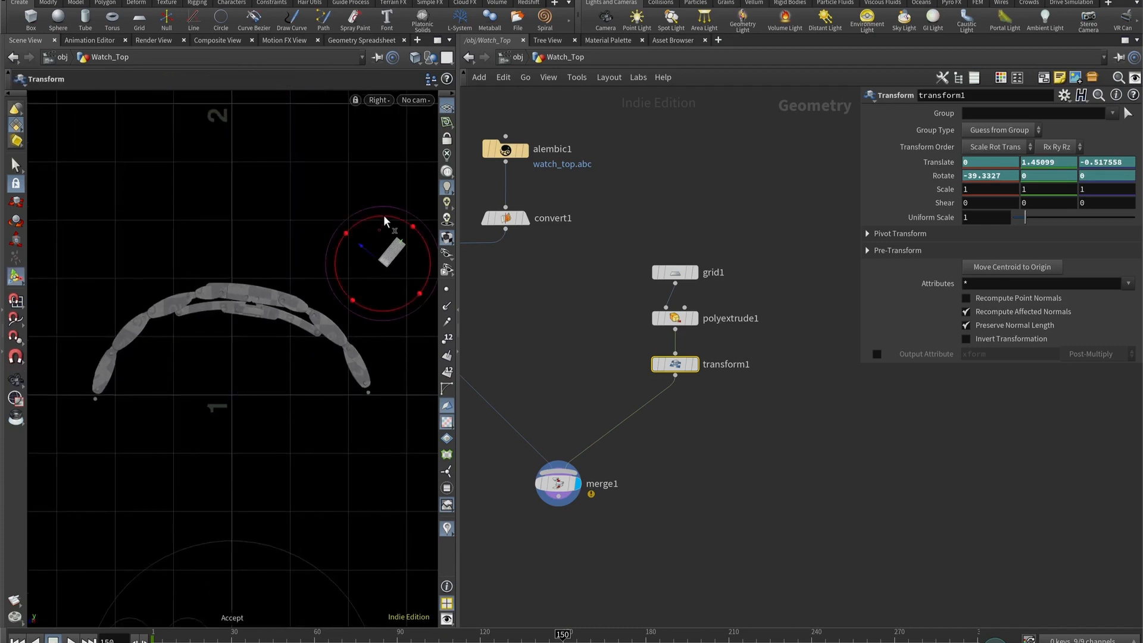
pyautogui.moveTo(383, 215); pyautogui.dragTo(58, 269)
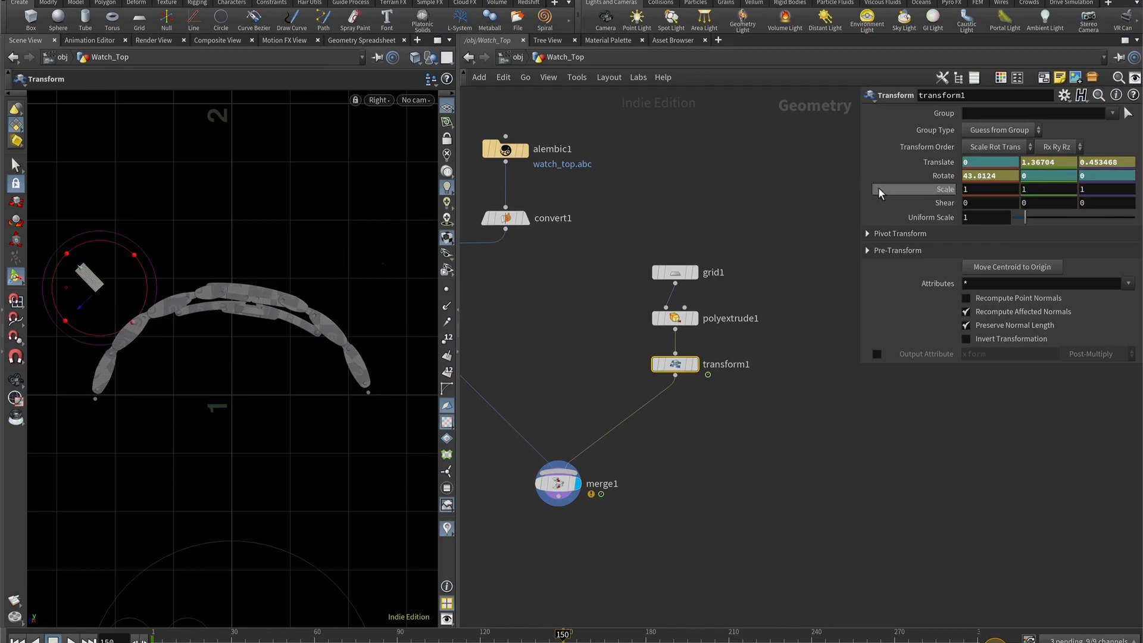
pyautogui.keyDown('alt'); pyautogui.click(946, 176); pyautogui.keyUp('alt')
pyautogui.keyDown('alt'); pyautogui.click(946, 162); pyautogui.keyUp('alt')
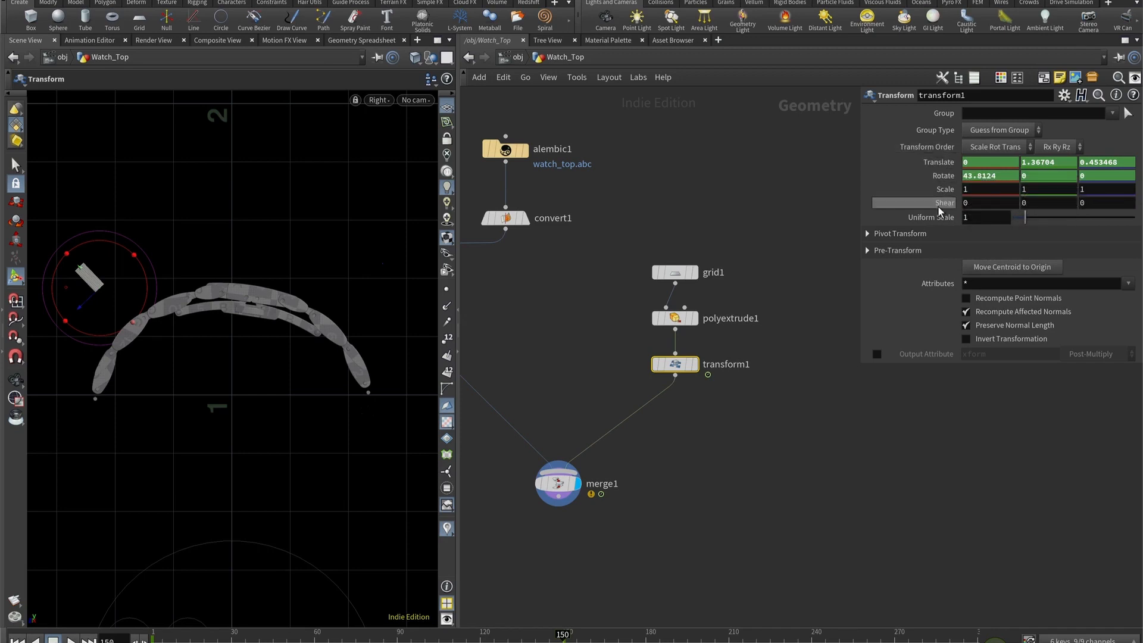
# - At frame 75, raise transform1 to about Y 1.602, Z -0.044 with X rotation about -2.2, and keyframe translation and rotation
pyautogui.click(396, 634)
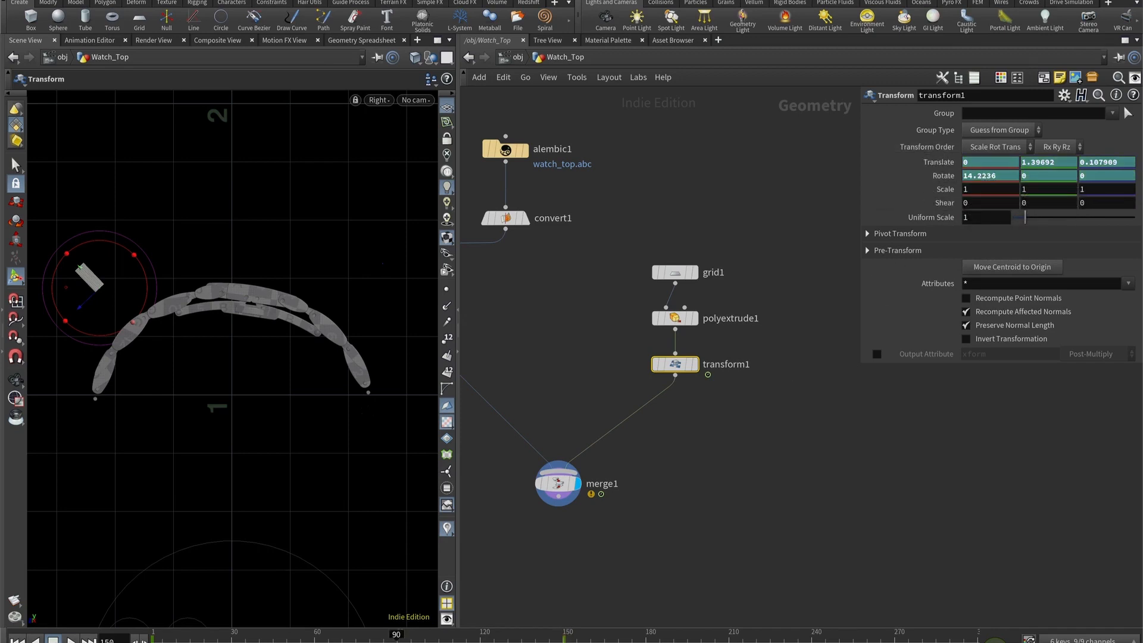
pyautogui.click(355, 635)
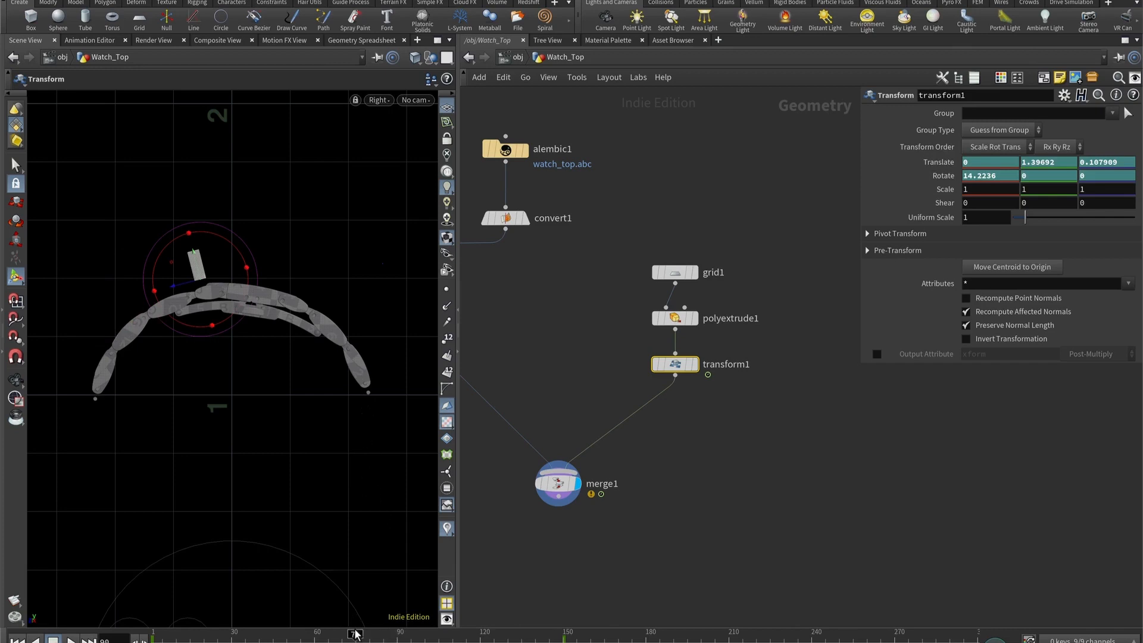
pyautogui.moveTo(269, 241); pyautogui.dragTo(248, 190)
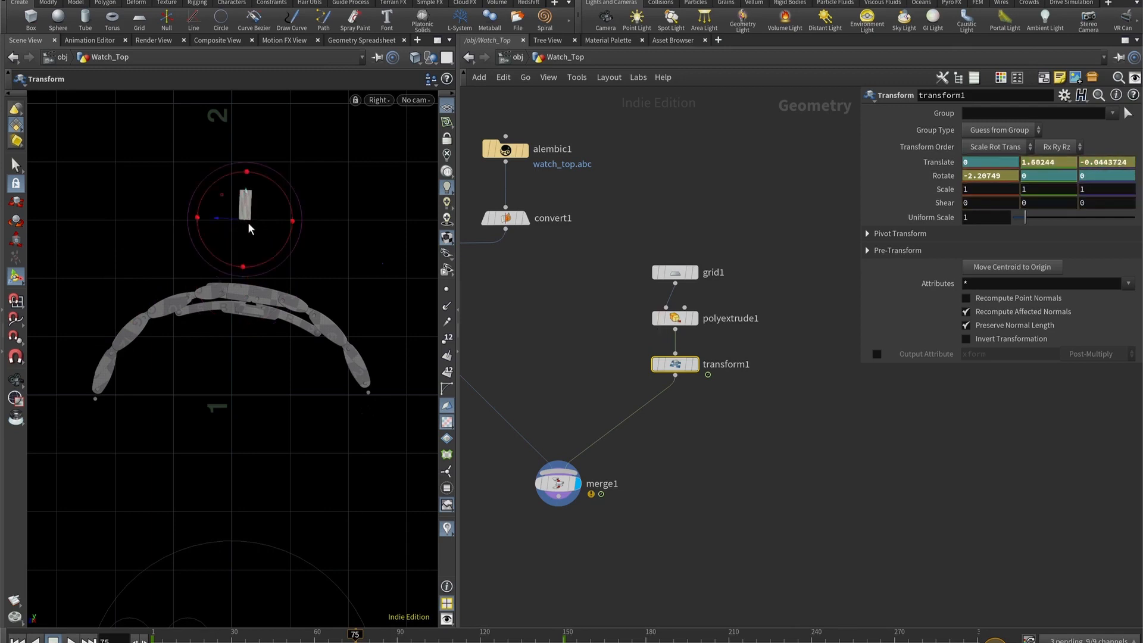
pyautogui.keyDown('alt'); pyautogui.click(937, 176); pyautogui.keyUp('alt')
pyautogui.keyDown('alt'); pyautogui.click(938, 165); pyautogui.keyUp('alt')
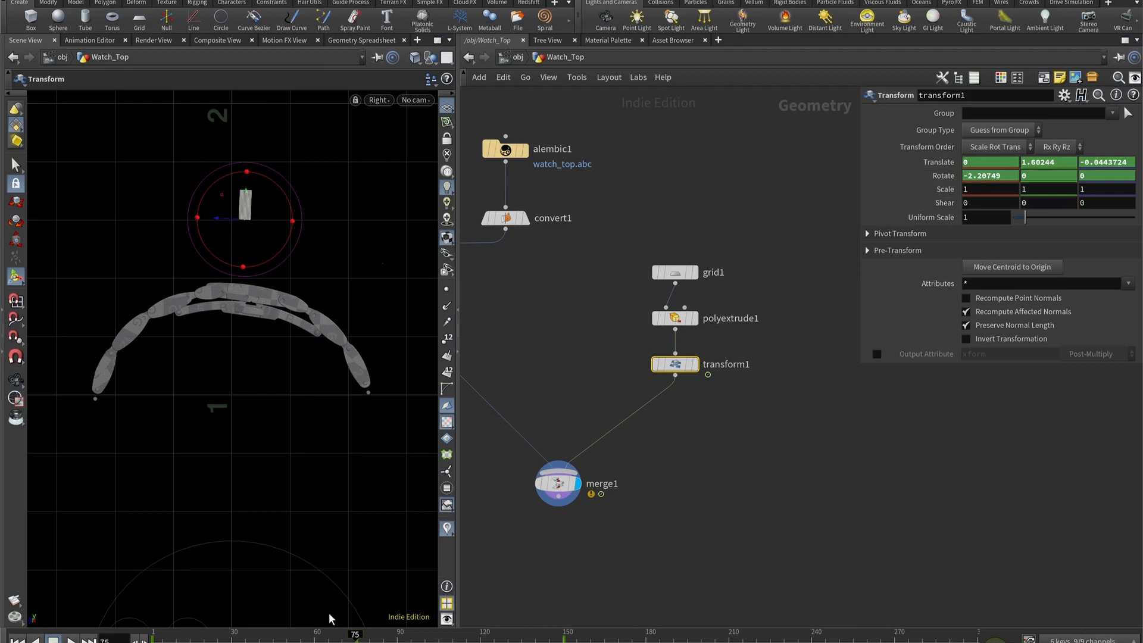
# - At frame 150, move the keyframed transform1 farther from the bracelet, to about Y 1.41 and Z 0.495
pyautogui.moveTo(300, 636); pyautogui.dragTo(565, 636)
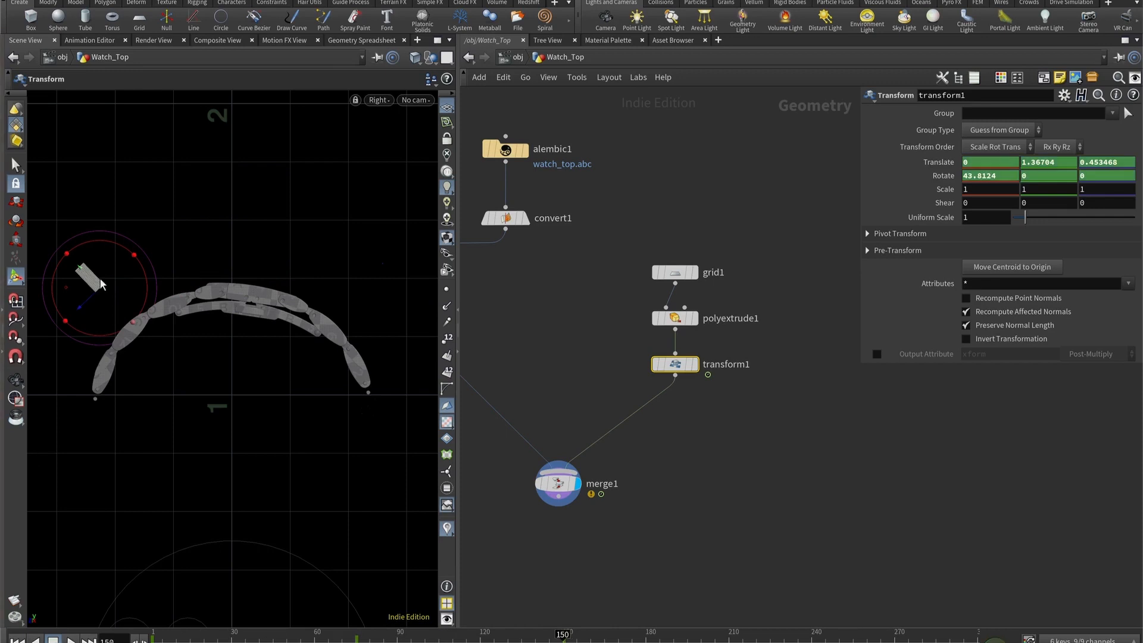
pyautogui.moveTo(81, 270); pyautogui.dragTo(68, 258)
pyautogui.click(667, 513)
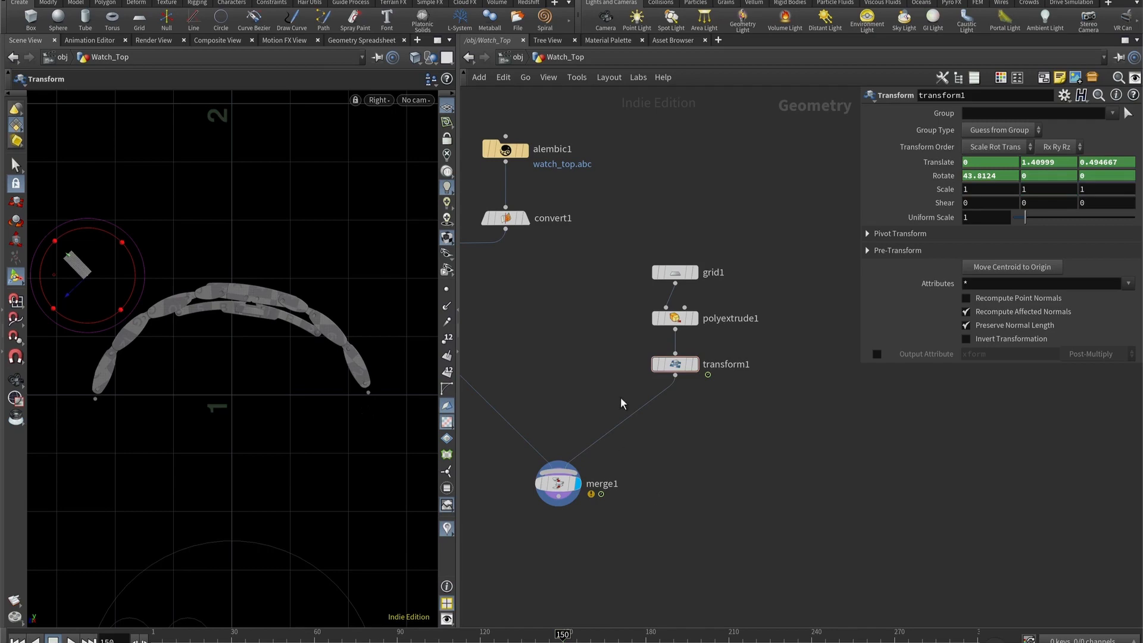
# - Return to the perspective view and delete the PolyExtrude node between grid1 and transform1
pyautogui.press('Escape')
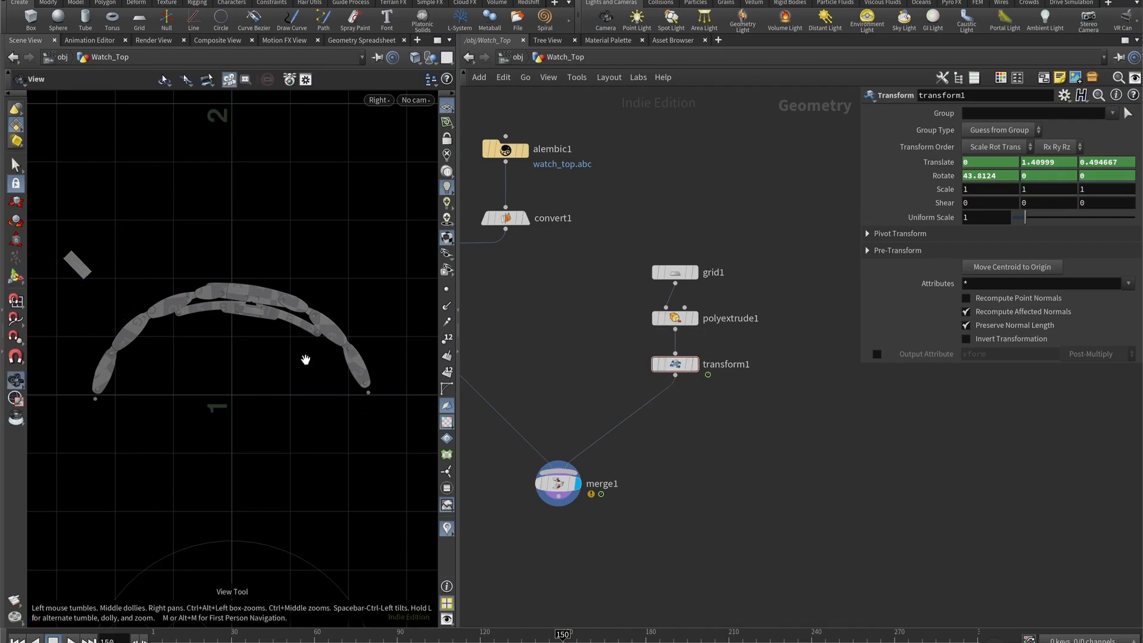
pyautogui.moveTo(306, 358); pyautogui.dragTo(247, 322)
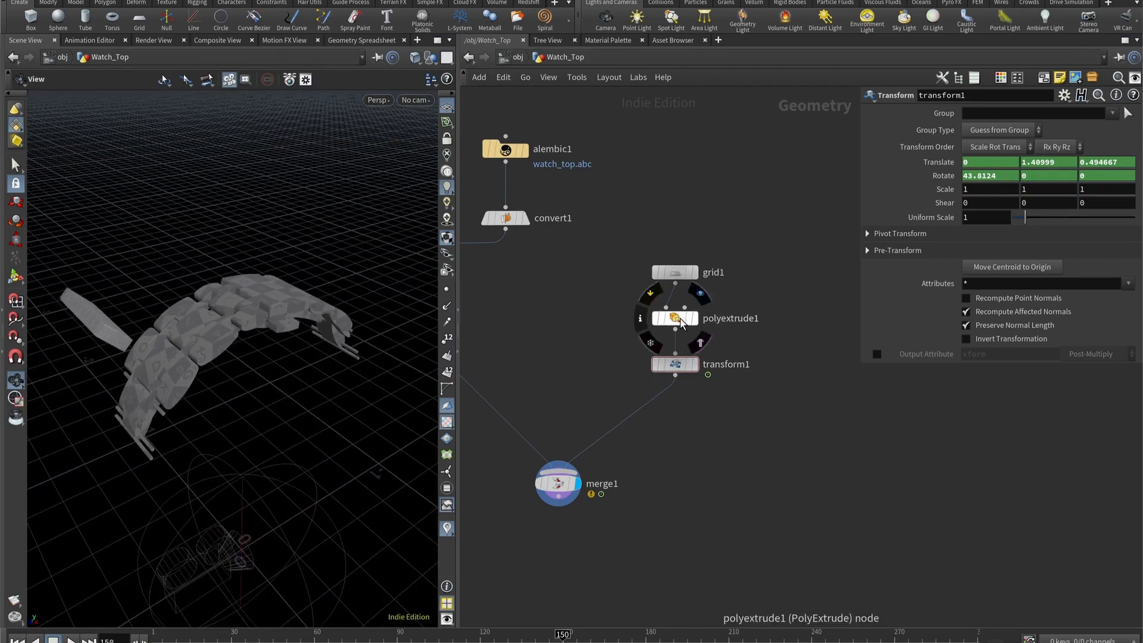
pyautogui.click(679, 319)
pyautogui.press('Delete')
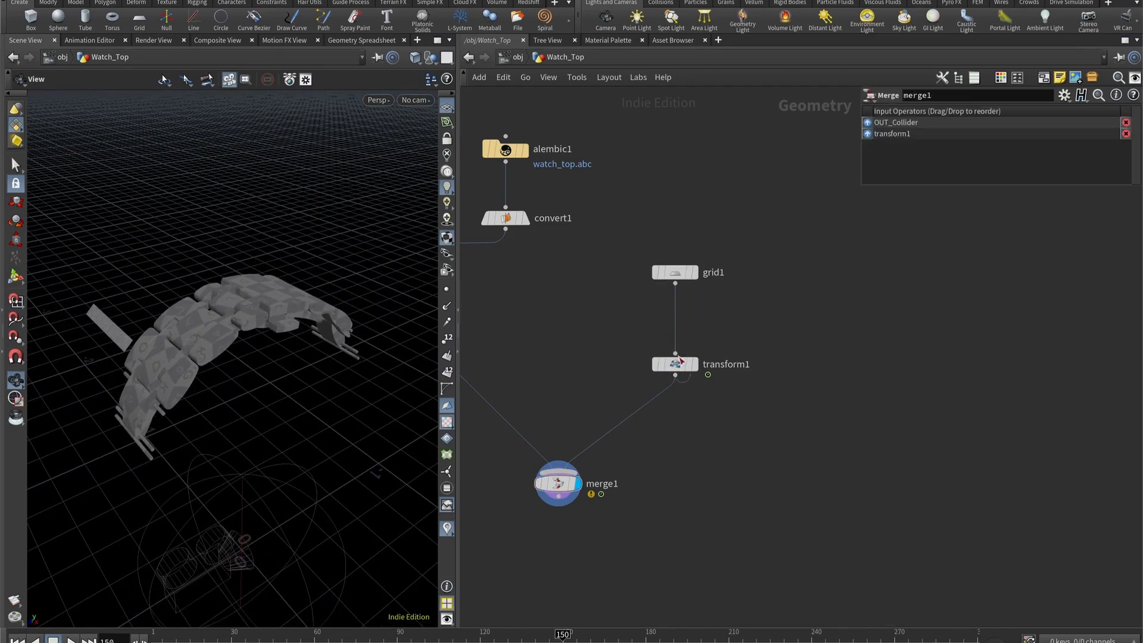
# - Move transform1 up close beneath grid1 and delete the merge1 node
pyautogui.moveTo(676, 364); pyautogui.dragTo(677, 315)
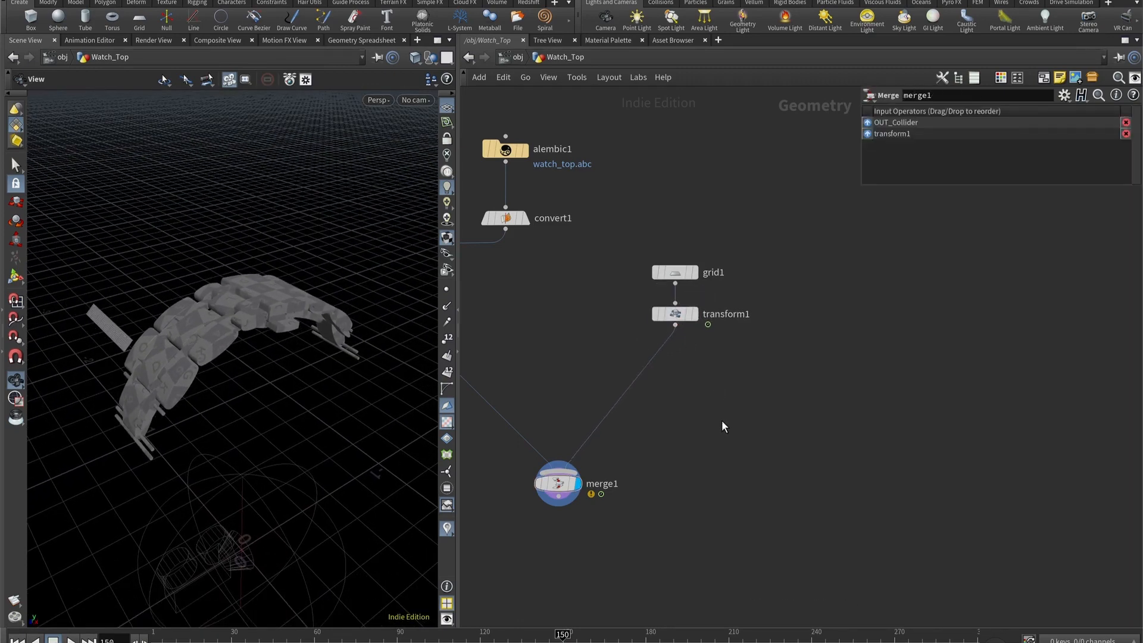
pyautogui.press('h')
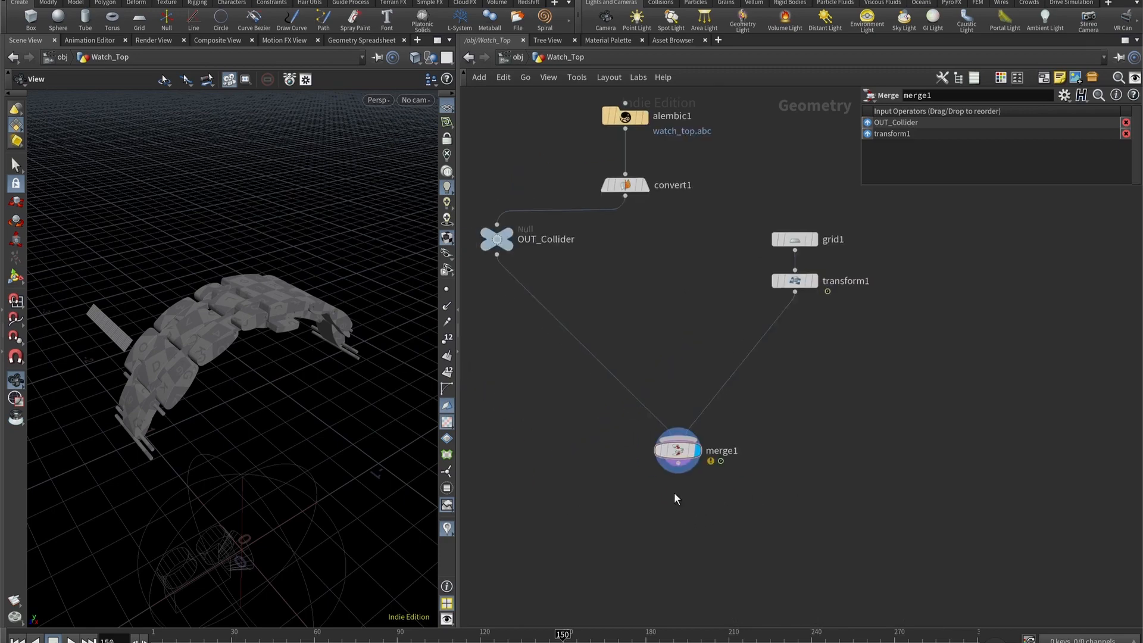
pyautogui.press('Delete')
# - Add a POP Network below transform1, feed transform1 into its first input, and display it
pyautogui.press('Tab')
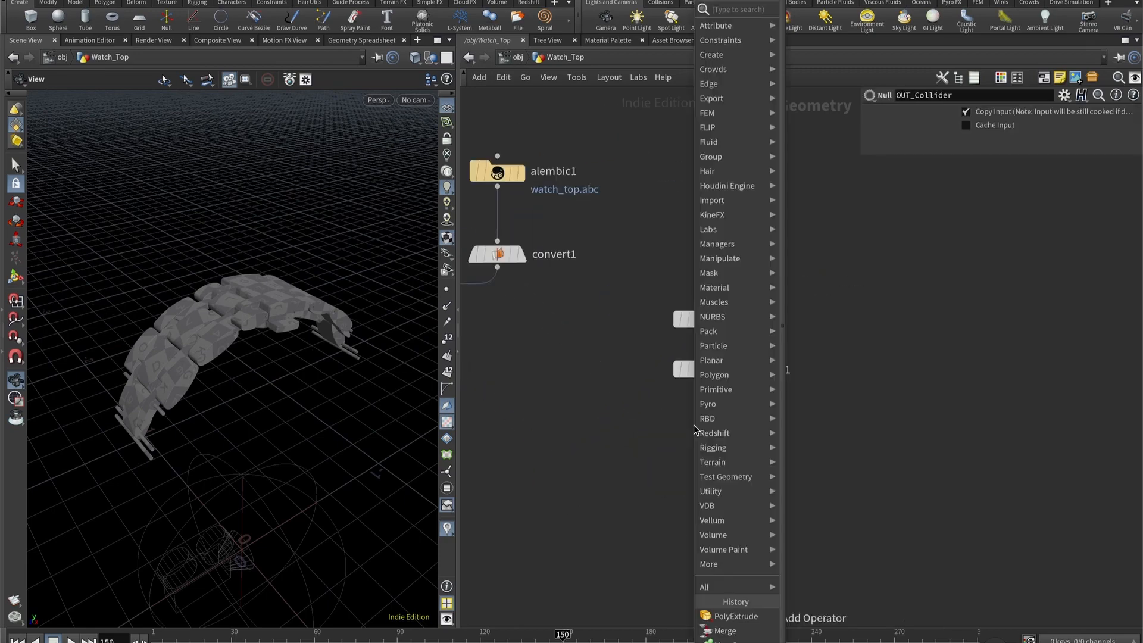
pyautogui.write('popnet')
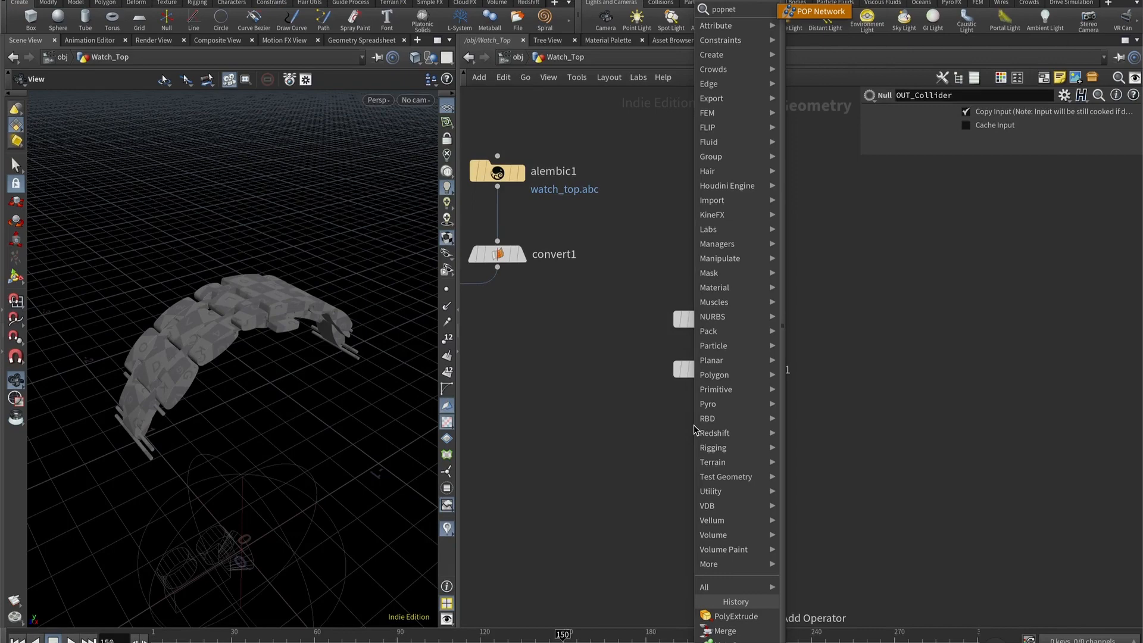
pyautogui.press('Return')
pyautogui.click(694, 431)
pyautogui.moveTo(684, 426); pyautogui.dragTo(685, 426)
pyautogui.click(727, 441)
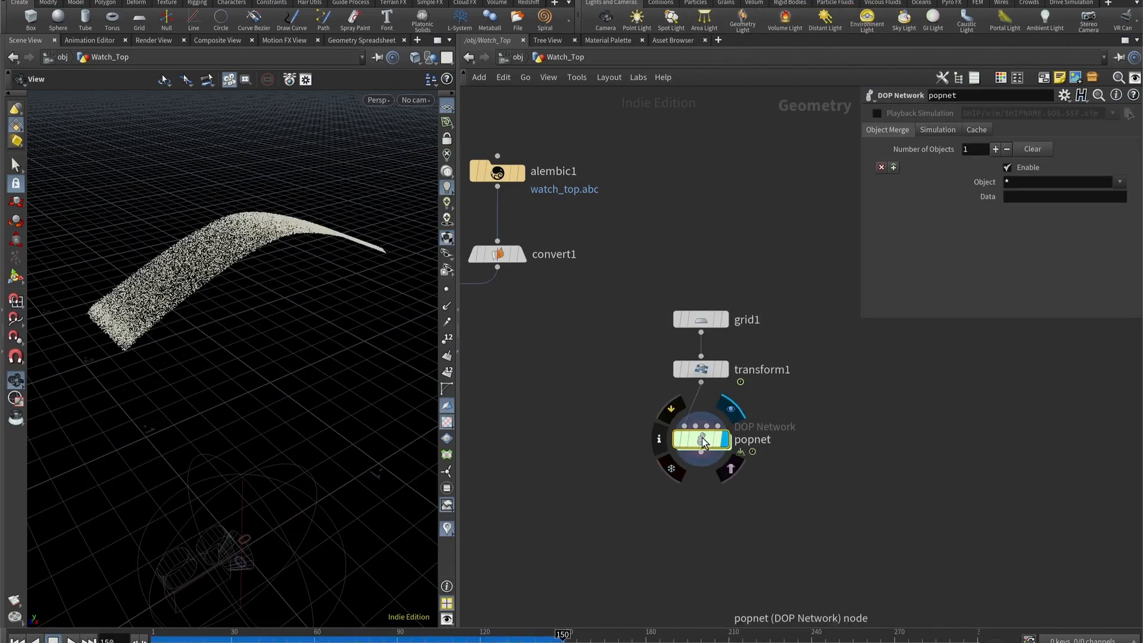
# - Play the particle simulation from the first frame, inspect the emission, and return to frame 1
pyautogui.moveTo(250, 276); pyautogui.dragTo(214, 271)
pyautogui.click(17, 641)
pyautogui.click(71, 641)
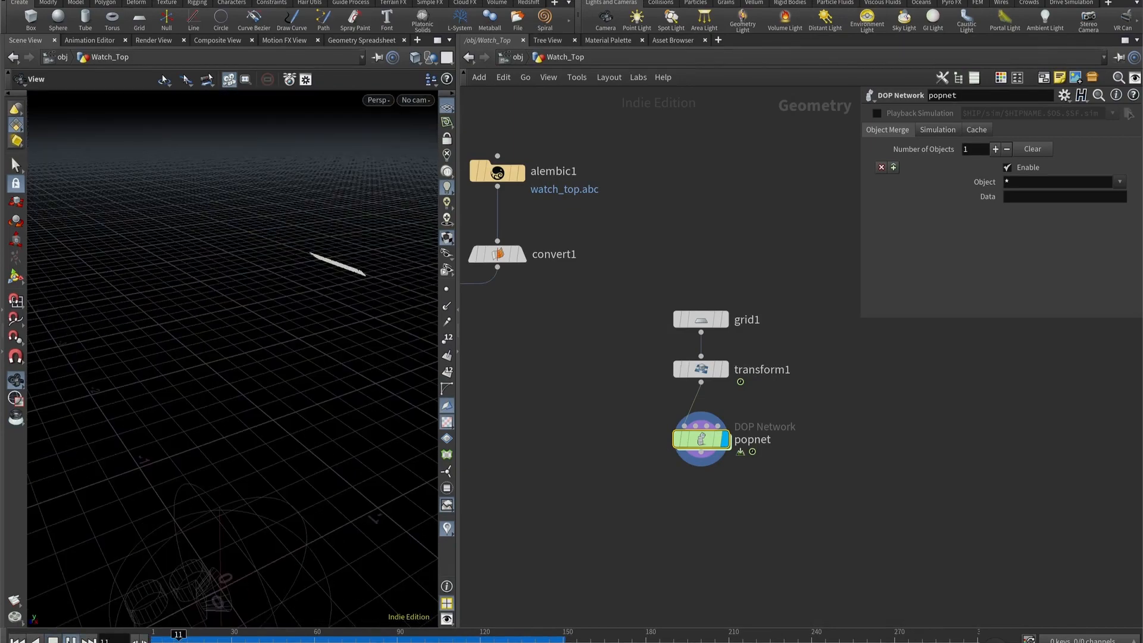
pyautogui.click(71, 640)
pyautogui.moveTo(351, 160); pyautogui.dragTo(242, 229)
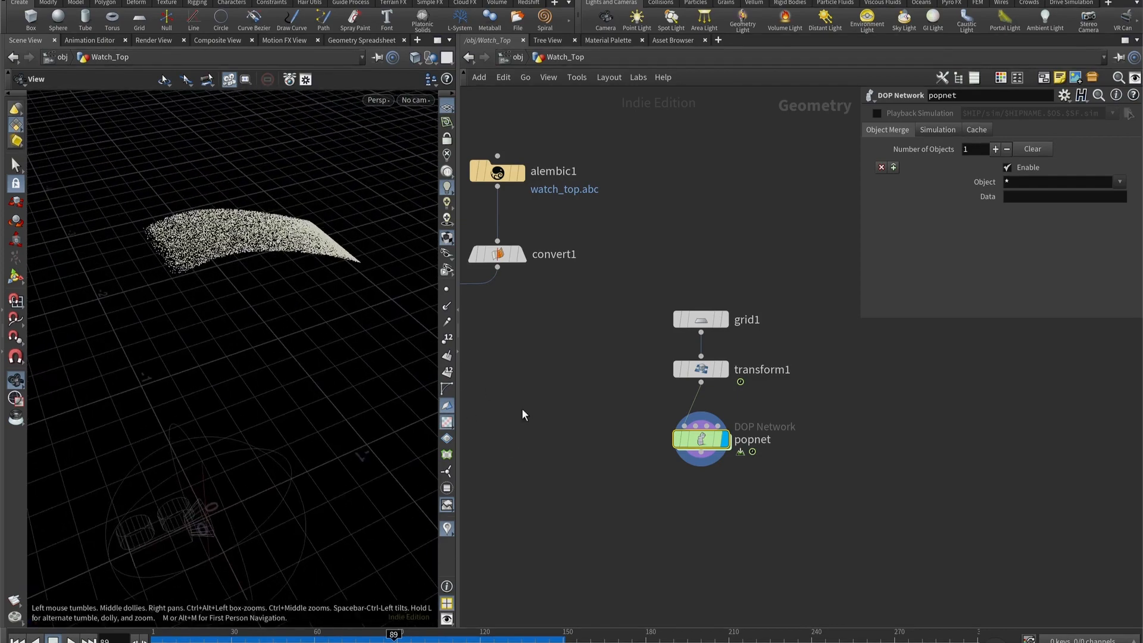
pyautogui.moveTo(596, 440); pyautogui.dragTo(604, 377, button='middle')
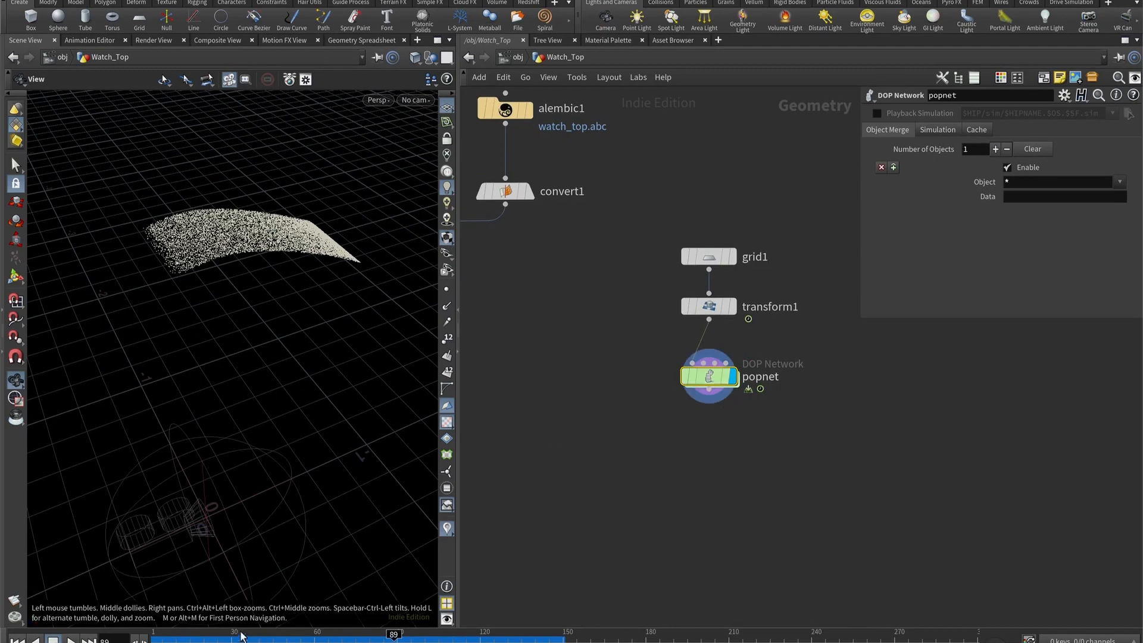
pyautogui.moveTo(242, 637); pyautogui.dragTo(148, 637)
# - Make room above popnet and insert an Attribute Wrangle between transform1 and popnet
pyautogui.scroll(-3, 609, 471)
pyautogui.moveTo(609, 470); pyautogui.dragTo(658, 413, button='middle')
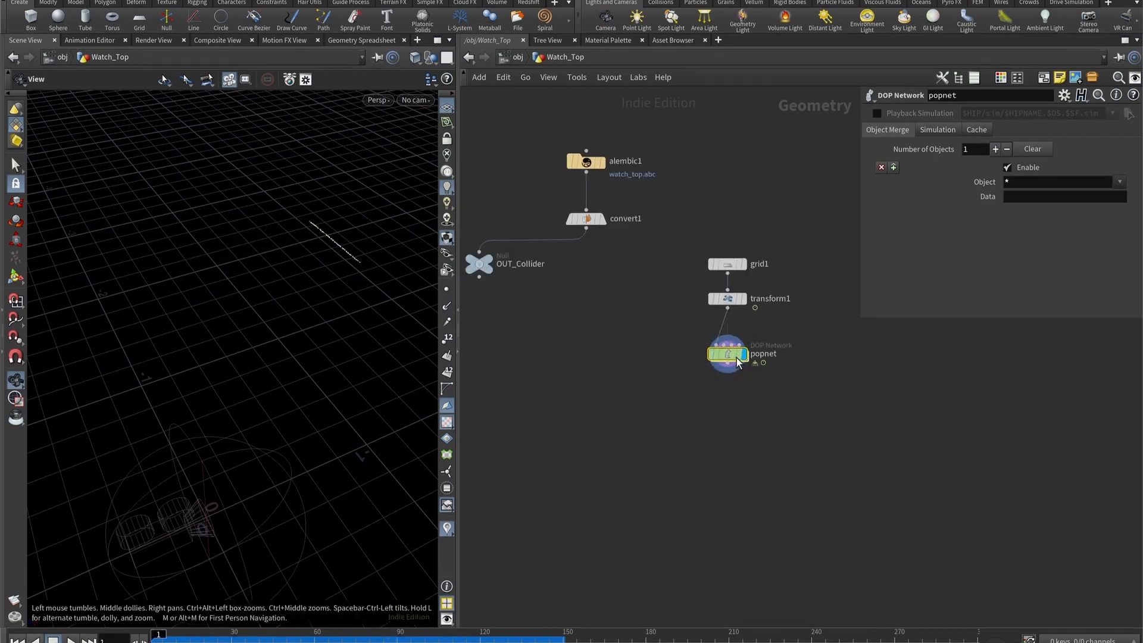
pyautogui.moveTo(729, 351); pyautogui.dragTo(729, 387)
pyautogui.doubleClick(764, 302)
pyautogui.click(769, 338)
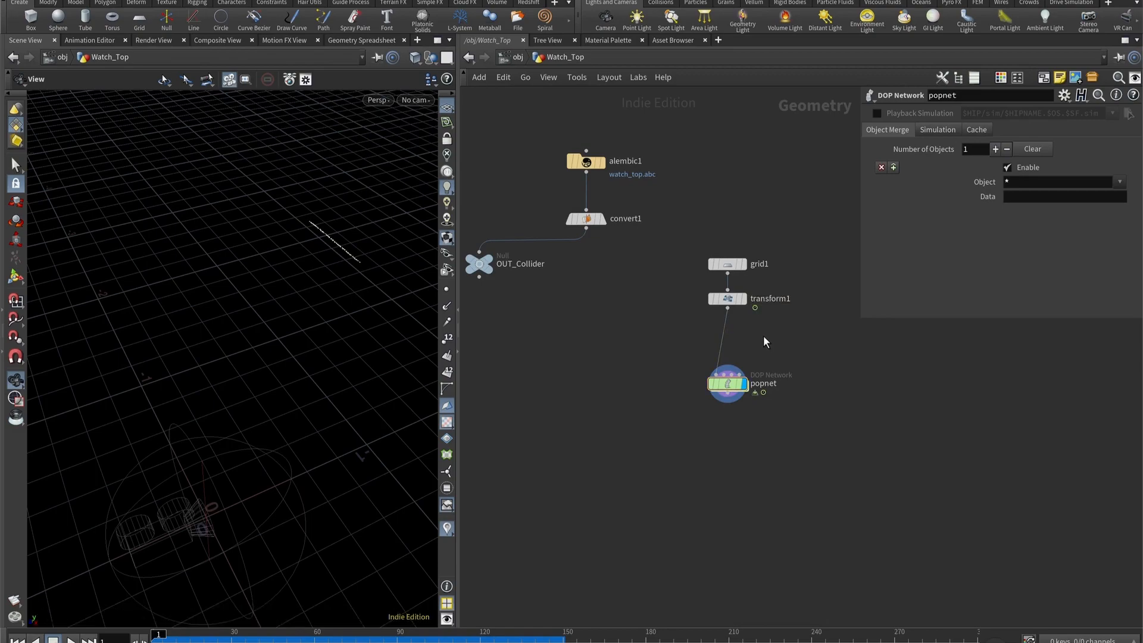
pyautogui.moveTo(349, 234); pyautogui.dragTo(352, 285)
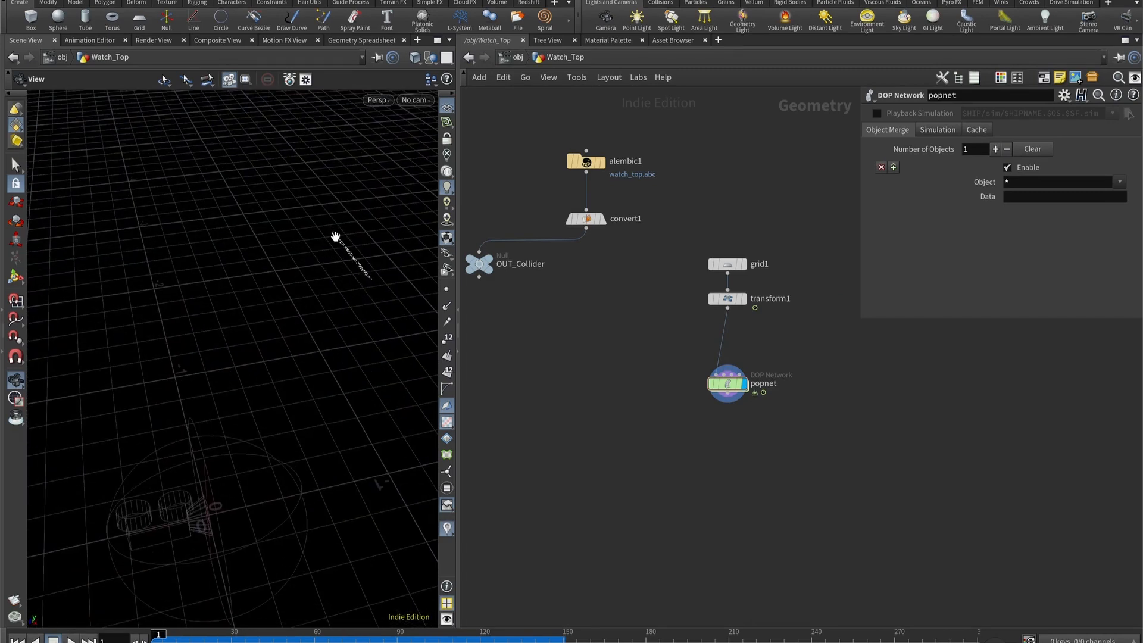
pyautogui.press('Tab')
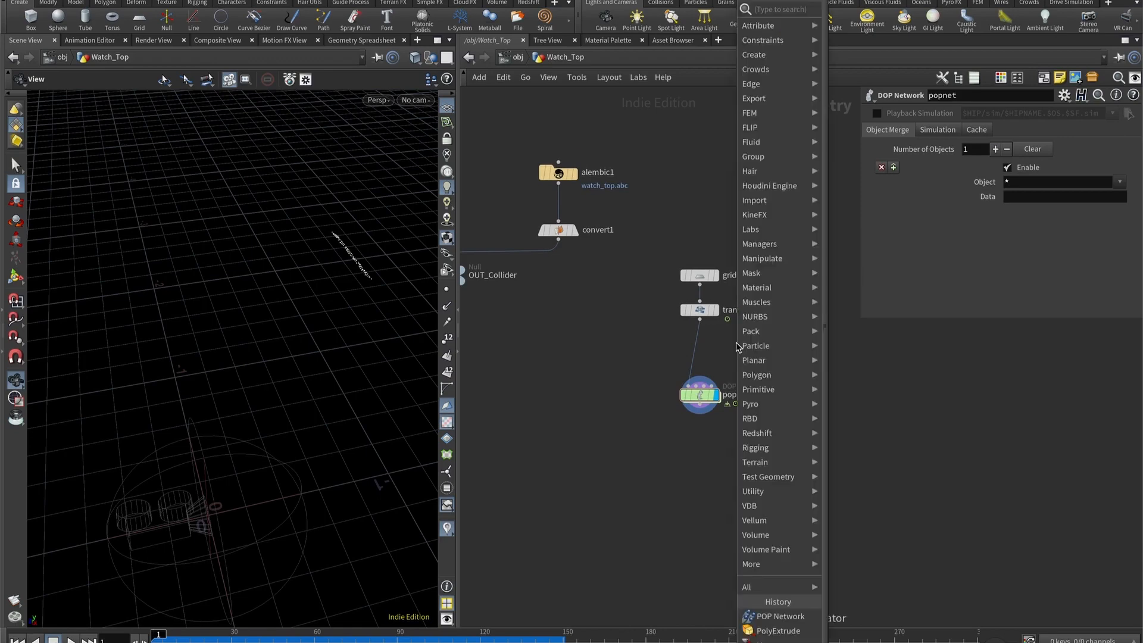
pyautogui.write('attribut')
pyautogui.click(870, 287)
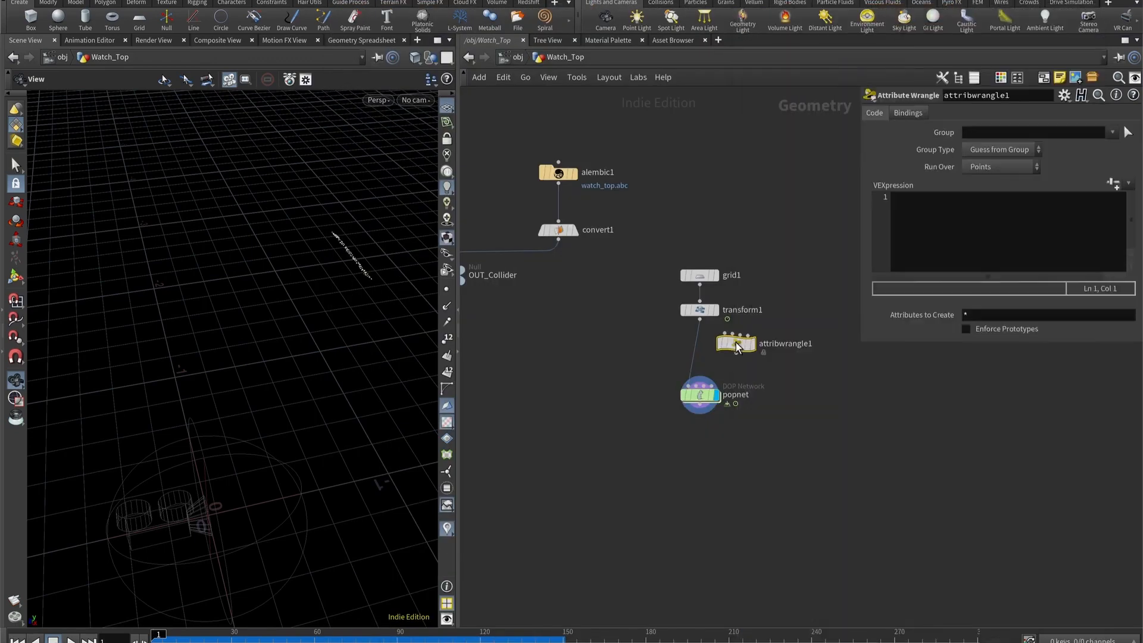
pyautogui.click(694, 353)
pyautogui.scroll(3, 696, 274)
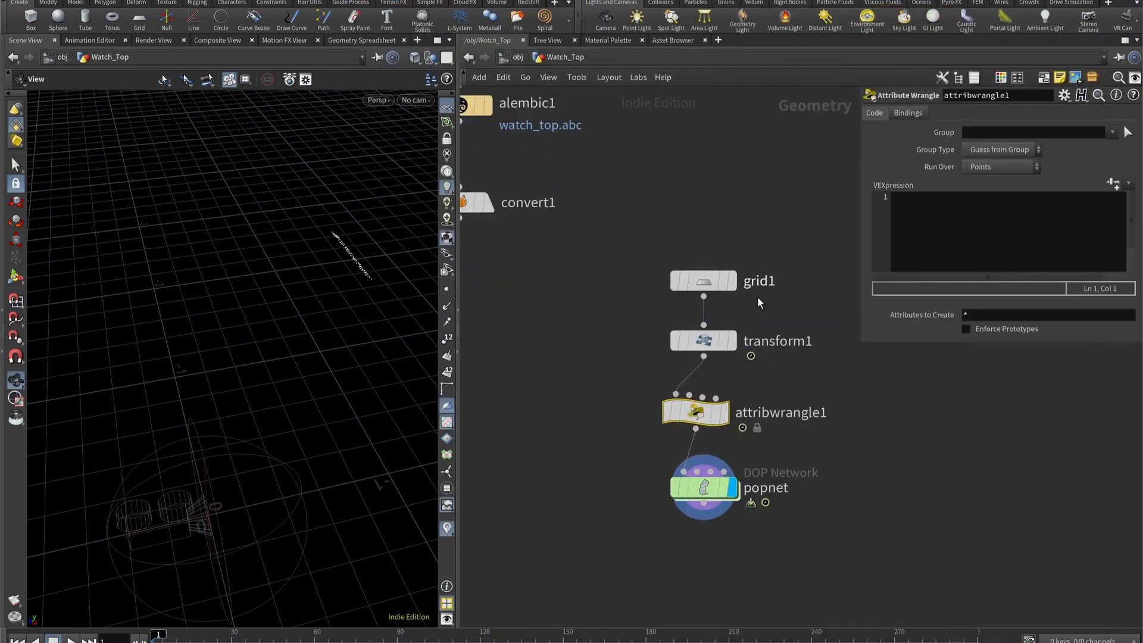
# - Display transform1 with point normals and inspect their direction on the emitting grid
pyautogui.click(731, 340)
pyautogui.moveTo(352, 281); pyautogui.dragTo(460, 291)
pyautogui.click(447, 307)
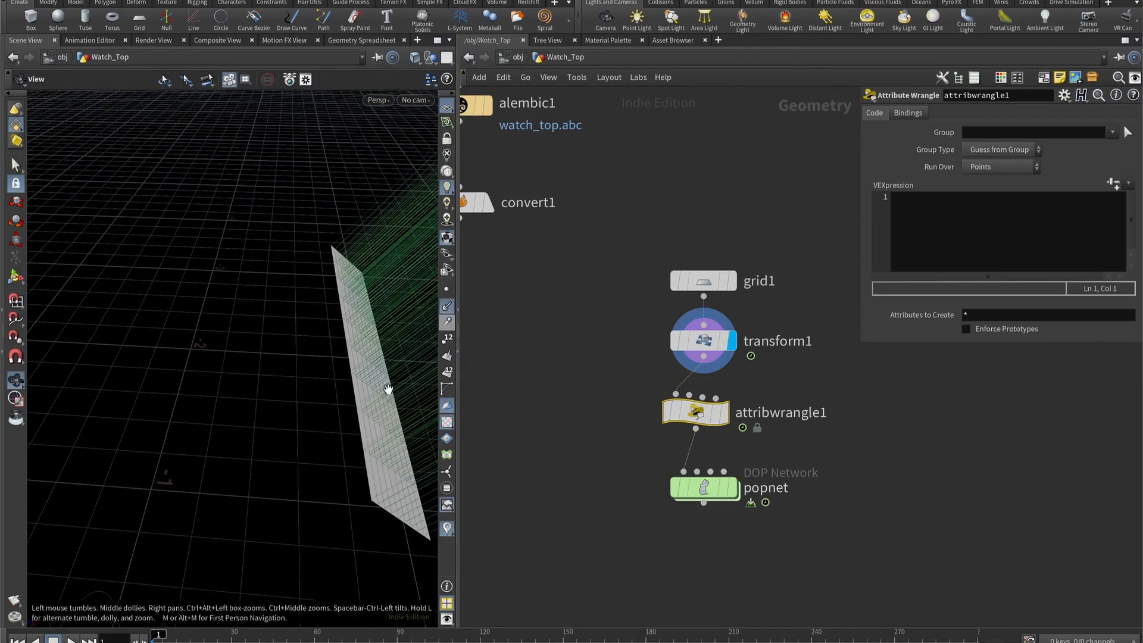
pyautogui.moveTo(388, 388); pyautogui.dragTo(212, 467)
pyautogui.moveTo(415, 337); pyautogui.dragTo(309, 322)
# - Set the wrangle's VEXpression to @v = -@N; and display popnet with the point normals hidden
pyautogui.click(1074, 243)
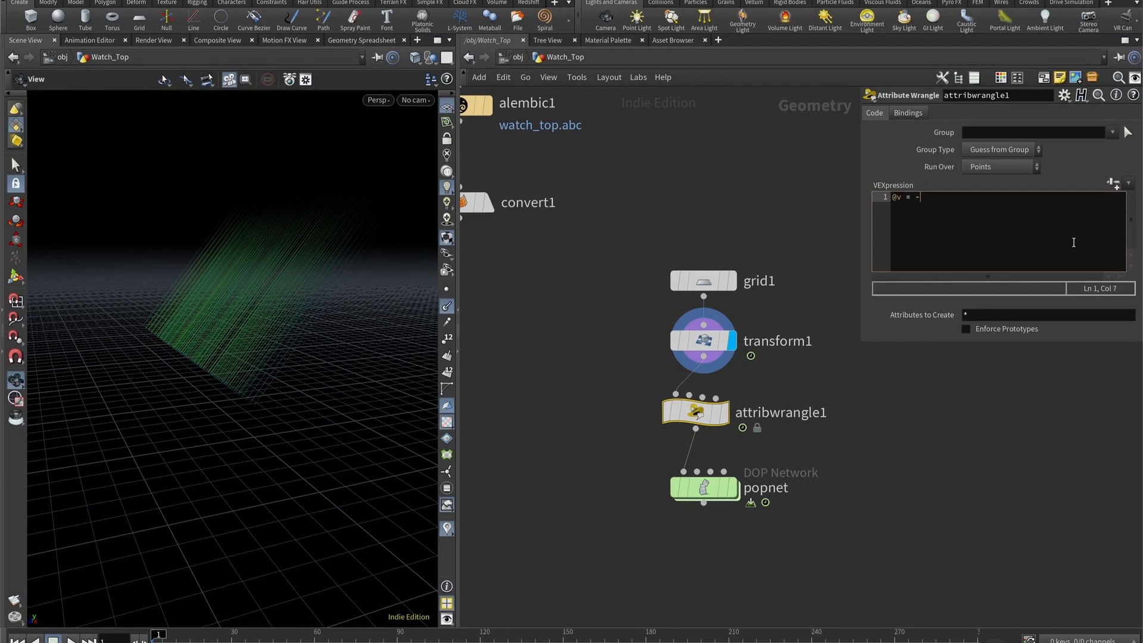
pyautogui.write('@v = -@N;')
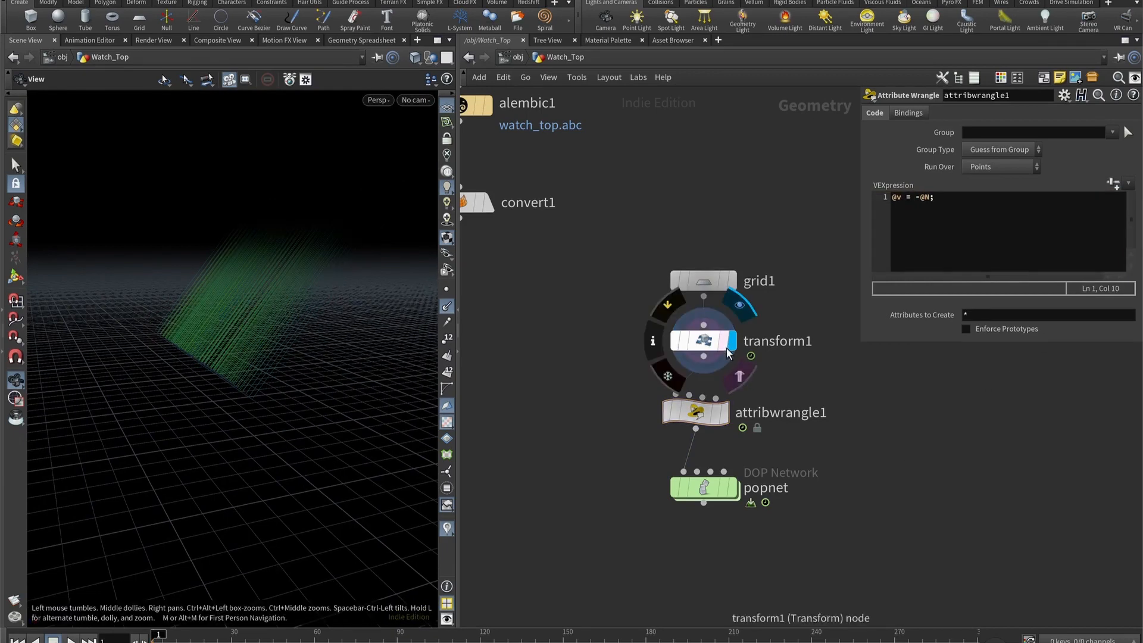
pyautogui.click(734, 492)
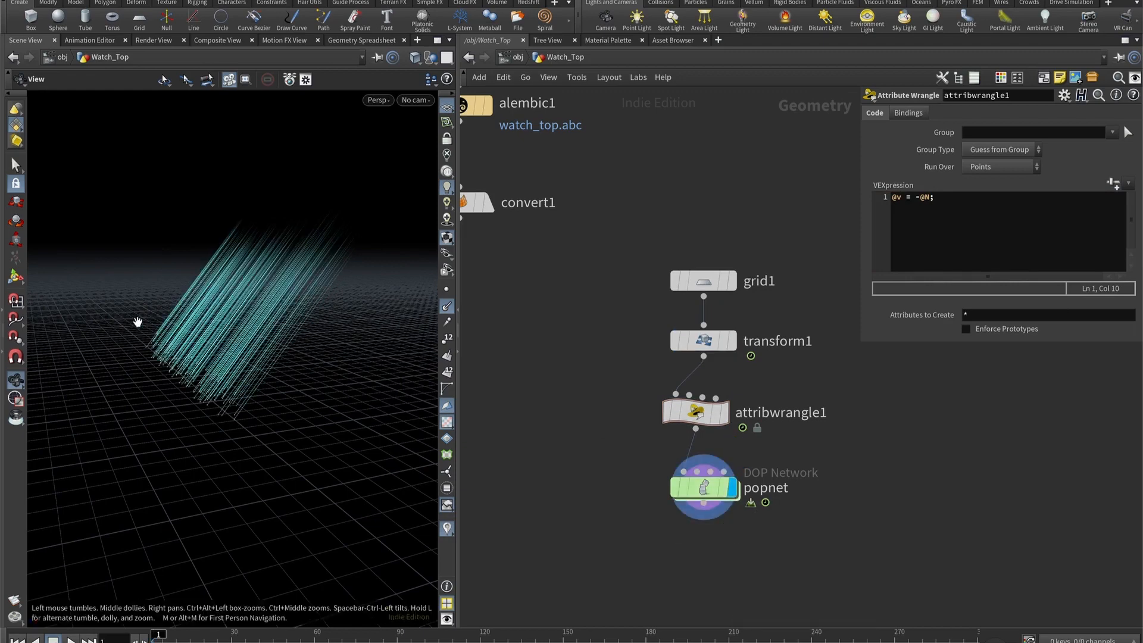
pyautogui.click(447, 310)
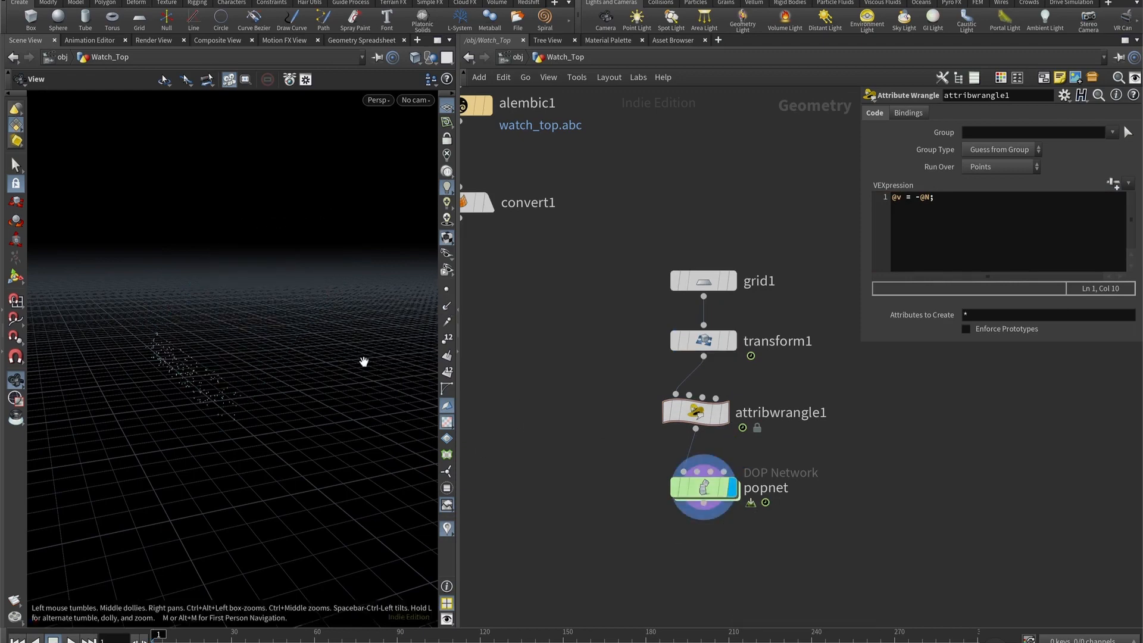
# - Play the simulation from frame 1 to check the direction in which the particles travel
pyautogui.moveTo(363, 362); pyautogui.dragTo(204, 421)
pyautogui.moveTo(204, 421); pyautogui.dragTo(237, 376, button='right')
pyautogui.moveTo(237, 376); pyautogui.dragTo(238, 440)
pyautogui.click(72, 641)
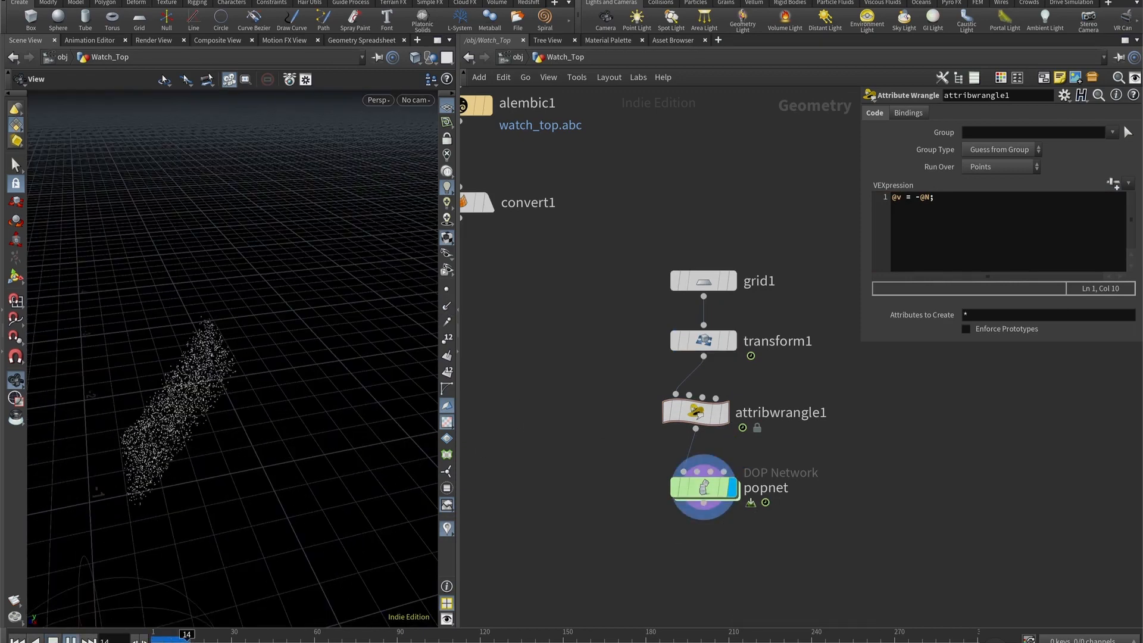
pyautogui.click(72, 641)
pyautogui.moveTo(137, 507); pyautogui.dragTo(320, 295, button='right')
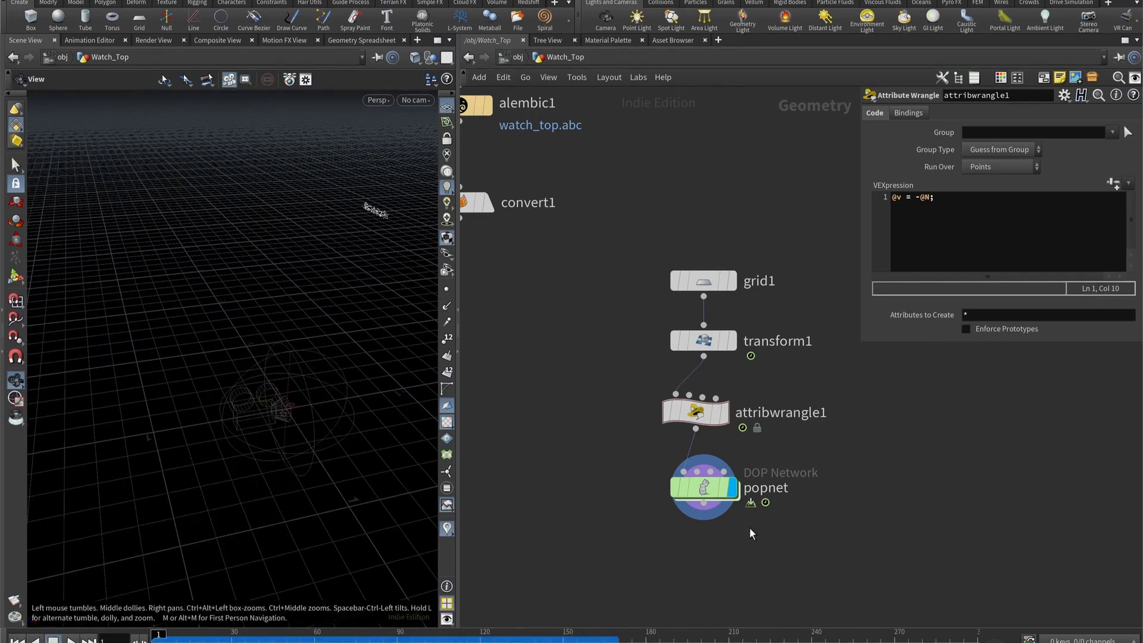
# - Enter popnet, spread out its nodes, and delete the wire_pops_into_here merge between the POP Source and popsolver
pyautogui.doubleClick(704, 487)
pyautogui.click(728, 269)
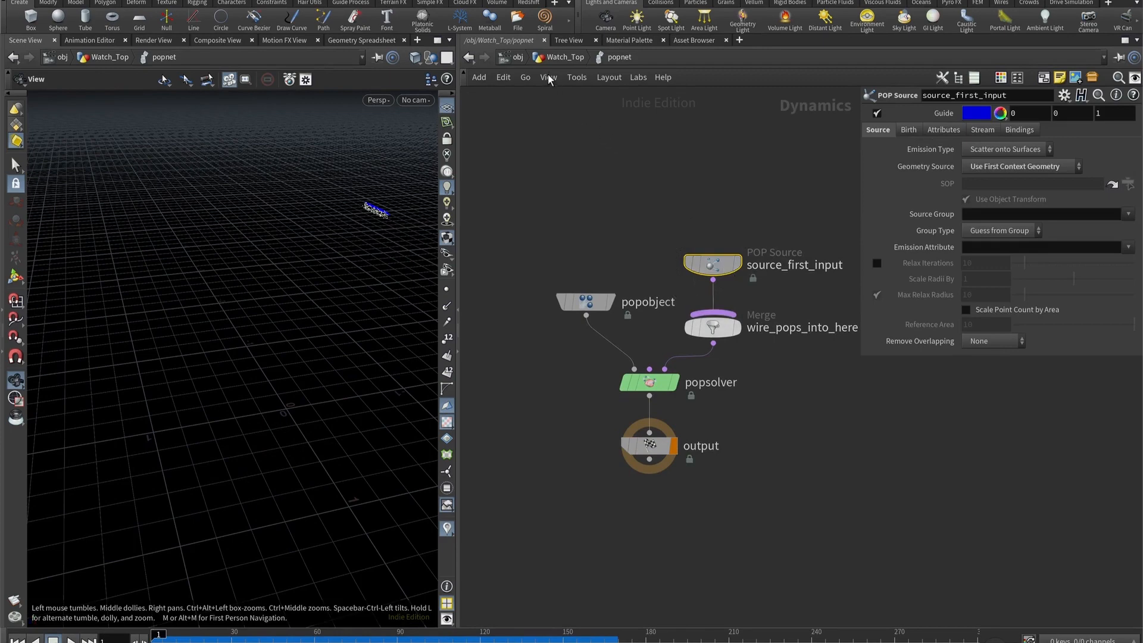
pyautogui.moveTo(618, 194); pyautogui.dragTo(695, 164, button='middle')
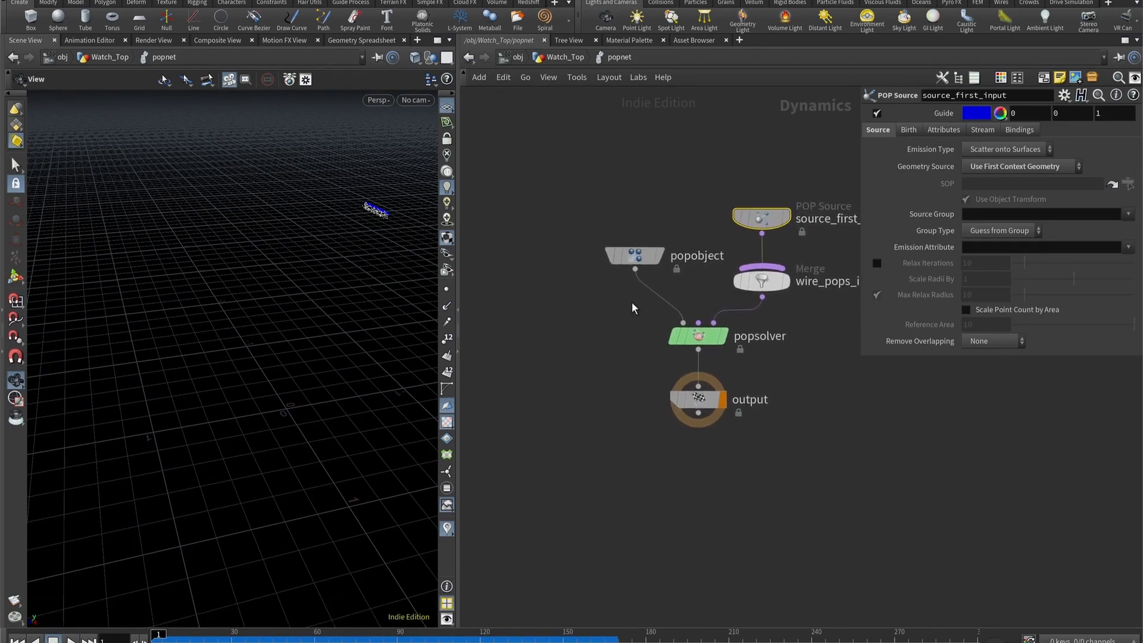
pyautogui.moveTo(635, 257); pyautogui.dragTo(541, 237)
pyautogui.moveTo(689, 260); pyautogui.dragTo(656, 245, button='middle')
pyautogui.click(727, 267)
pyautogui.press('Delete')
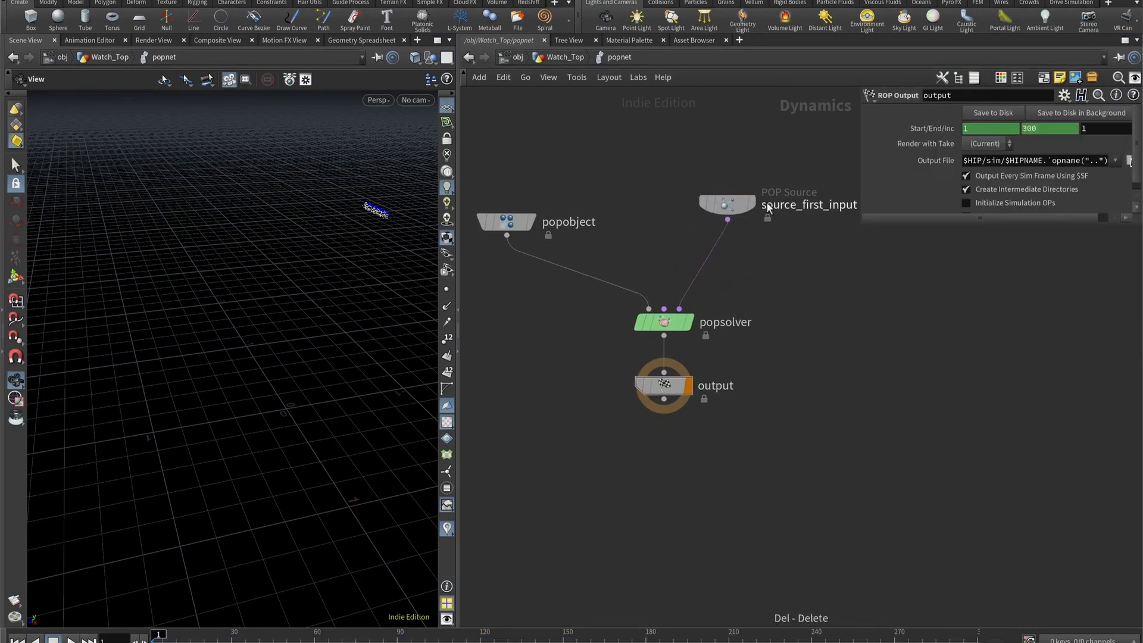
# - Set the Impulse Activation of source_first_input to the expression $F < 150
pyautogui.click(727, 204)
pyautogui.click(917, 132)
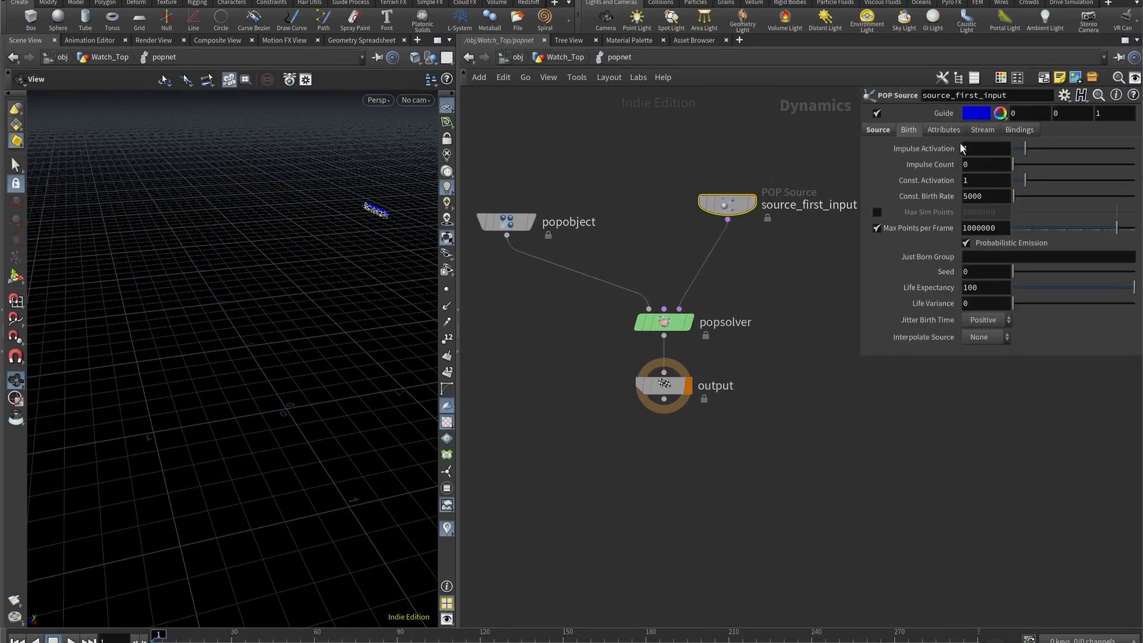
pyautogui.click(974, 149)
pyautogui.write('$')
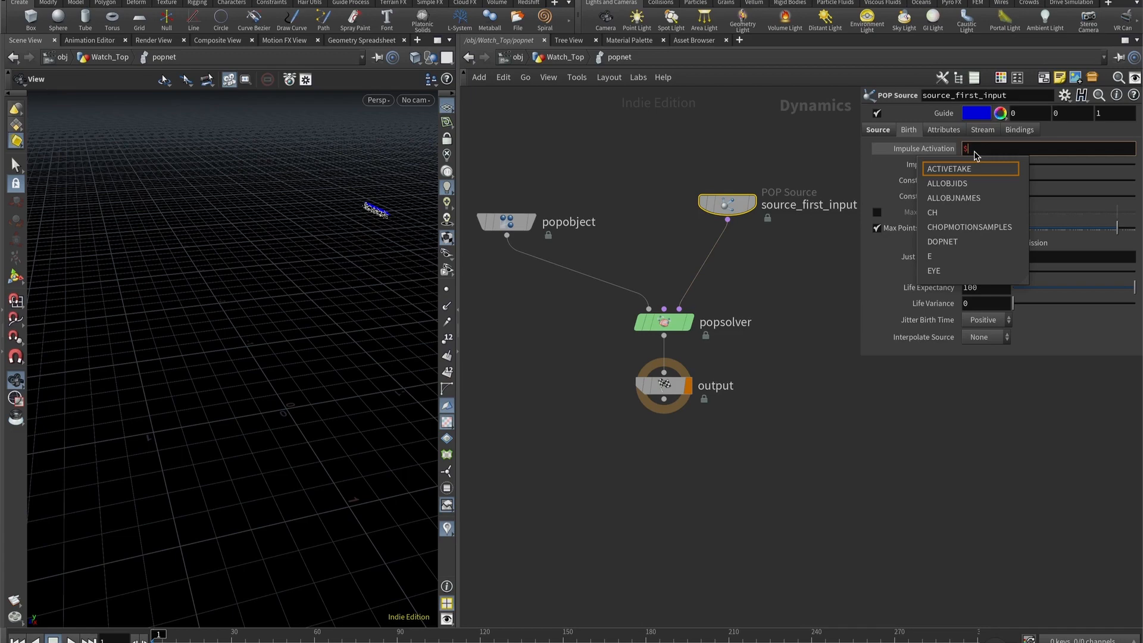
pyautogui.write('F')
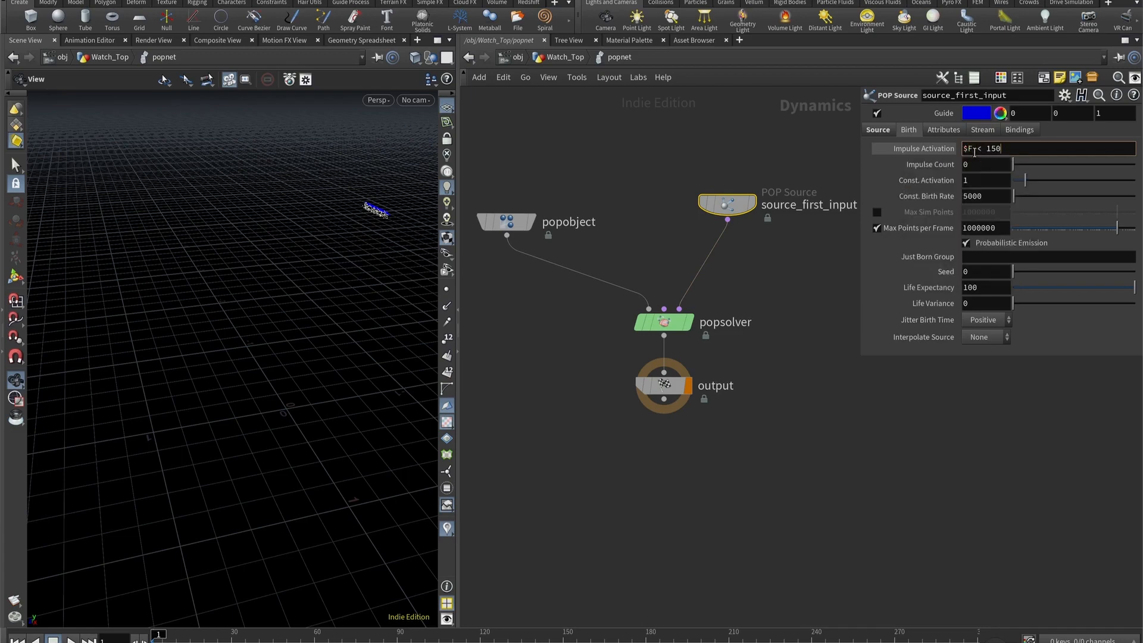
pyautogui.write(' < 150')
pyautogui.press('Return')
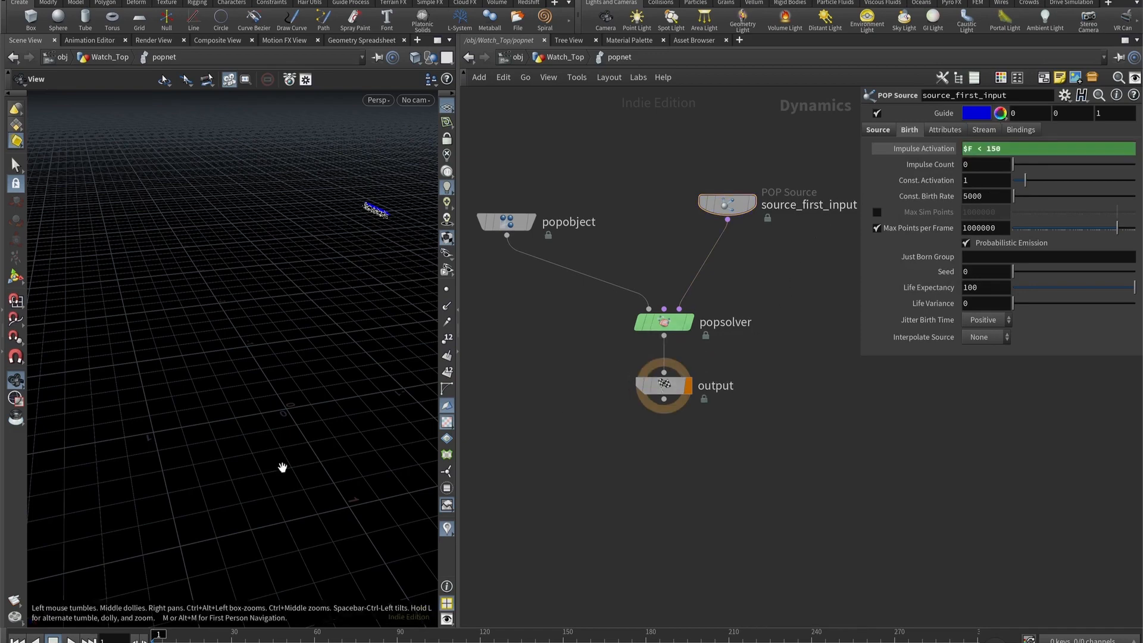
# - Set the Const. Activation of source_first_input to the same expression, $F<150
pyautogui.click(72, 641)
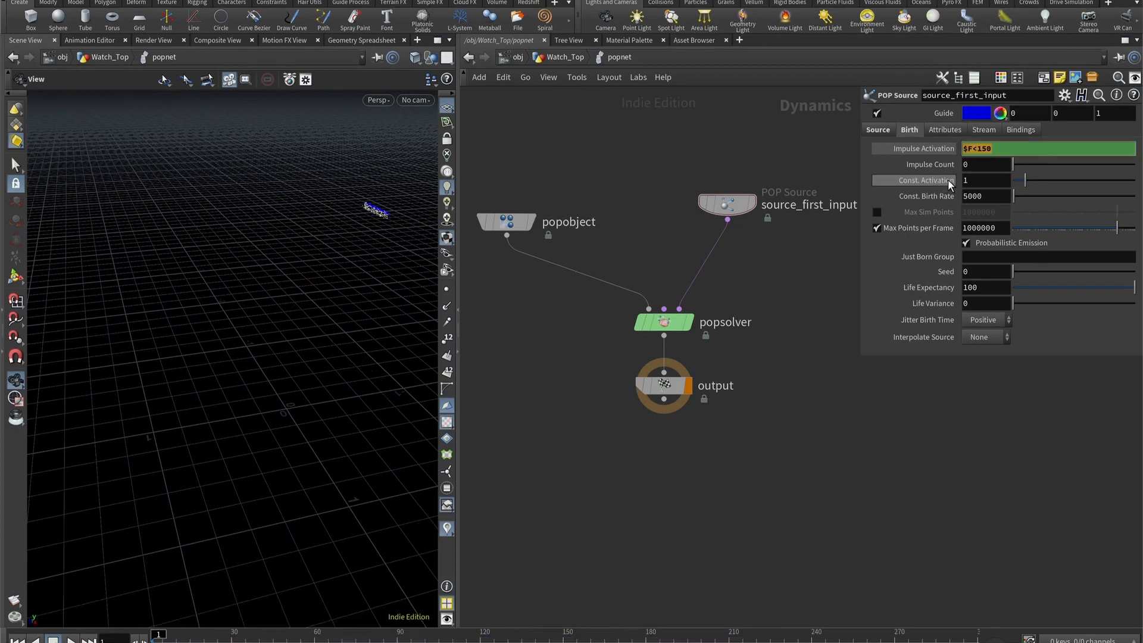
pyautogui.doubleClick(980, 182)
pyautogui.write('$F<150')
pyautogui.press('Return')
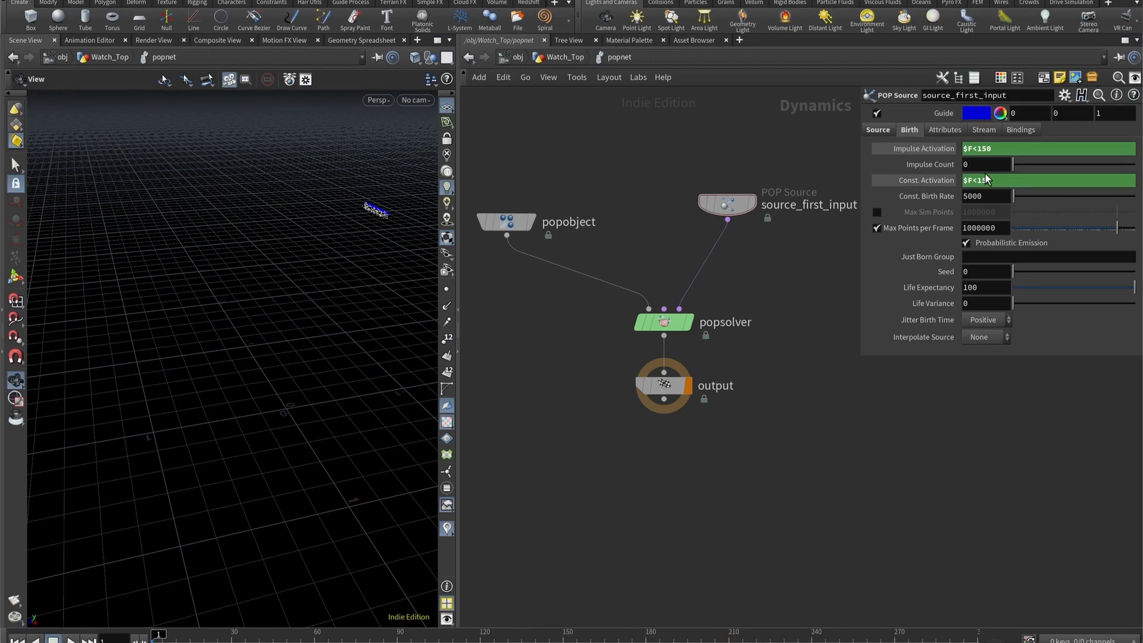
# - Play the simulation past frame 150 and scrub back to about frame 137 to check when emission stops
pyautogui.click(73, 641)
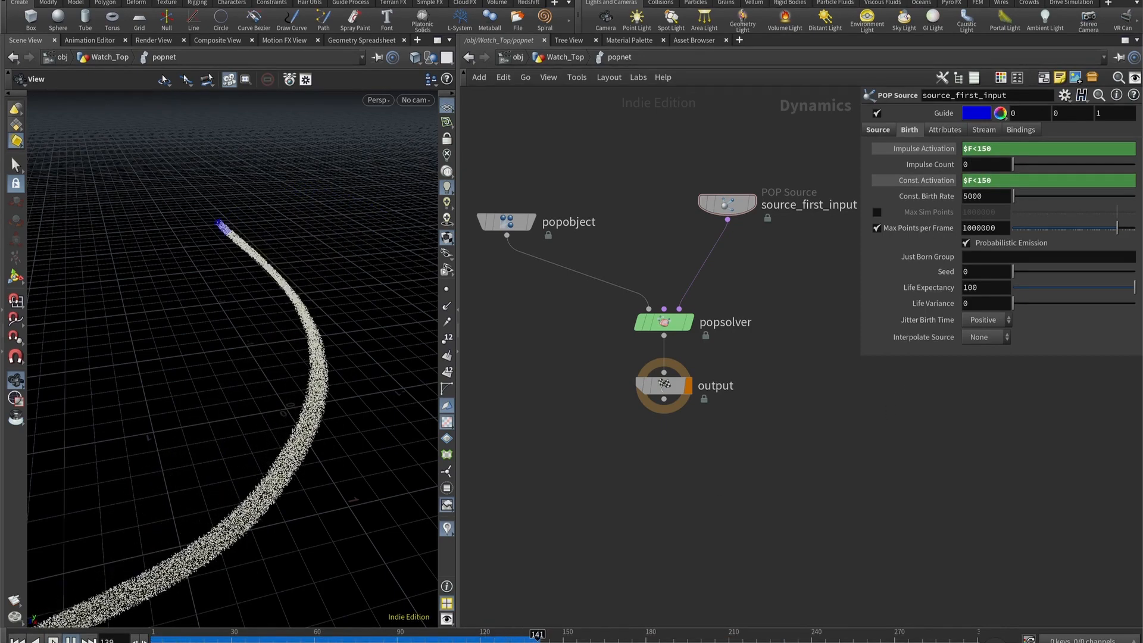
pyautogui.click(72, 641)
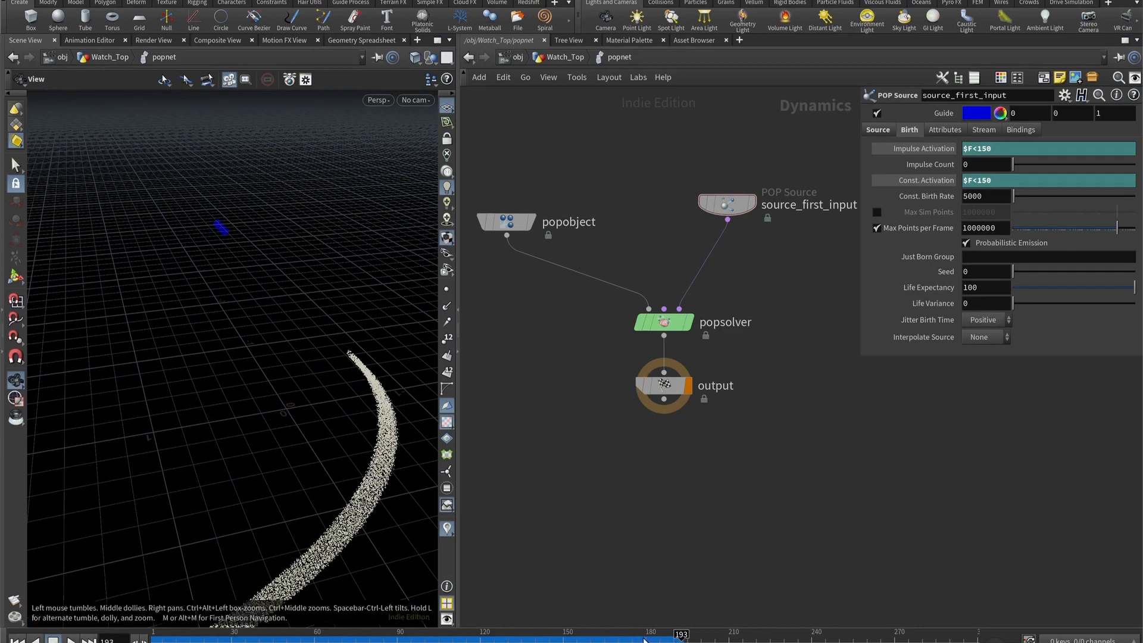
pyautogui.moveTo(644, 640); pyautogui.dragTo(526, 640)
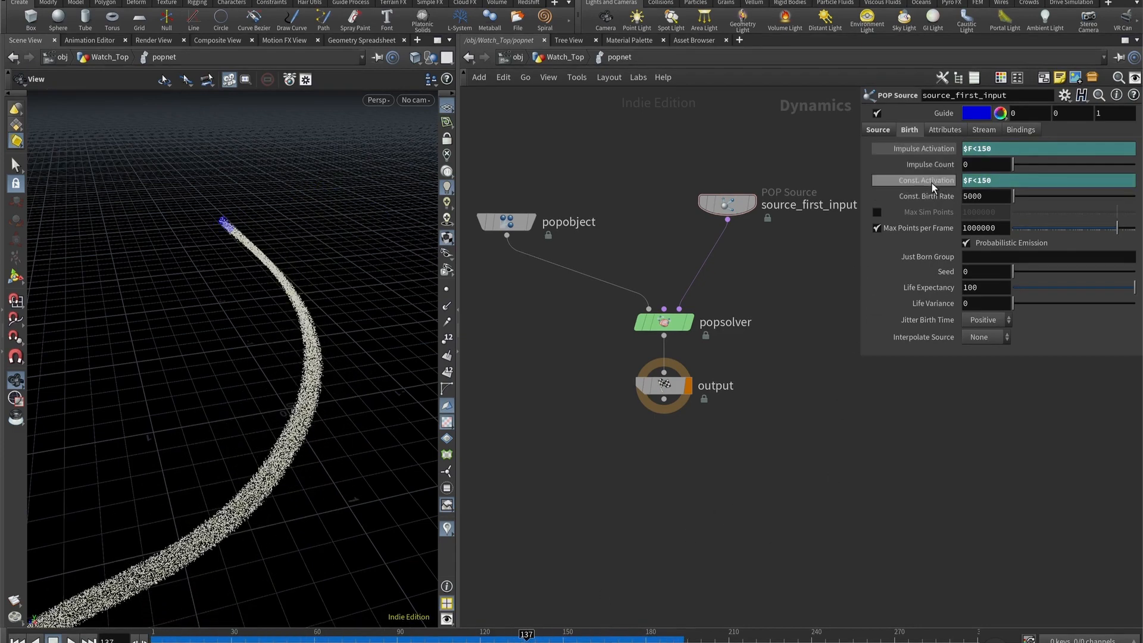
pyautogui.moveTo(933, 187)
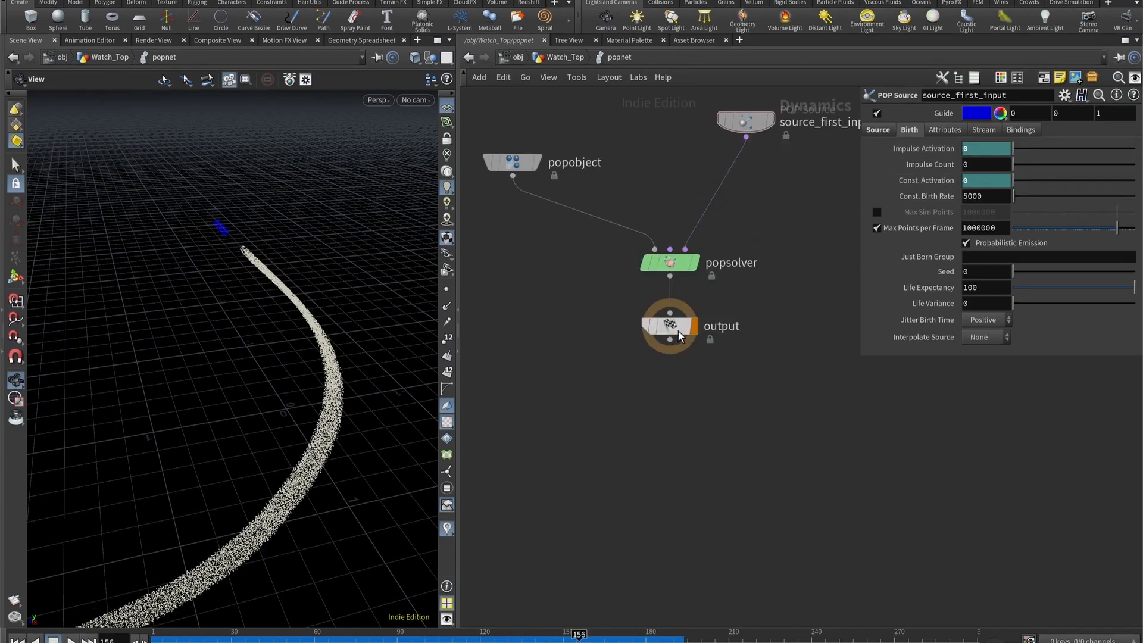
# - Move the output node farther below popsolver and add a Static Object node beside the chain
pyautogui.moveTo(678, 331); pyautogui.dragTo(680, 417)
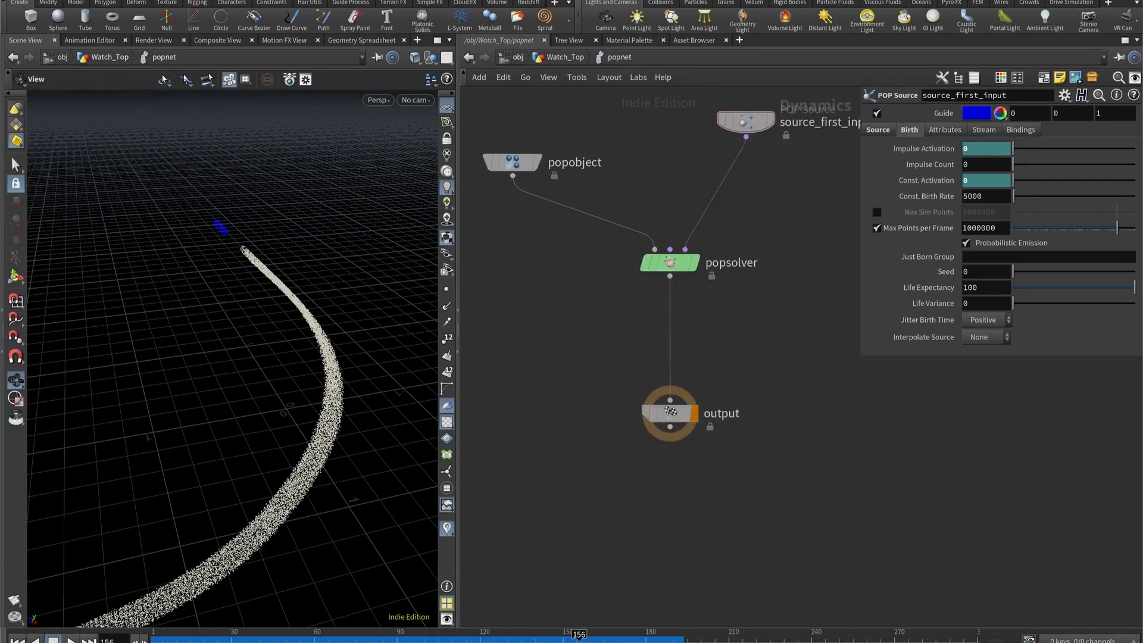
pyautogui.click(670, 263)
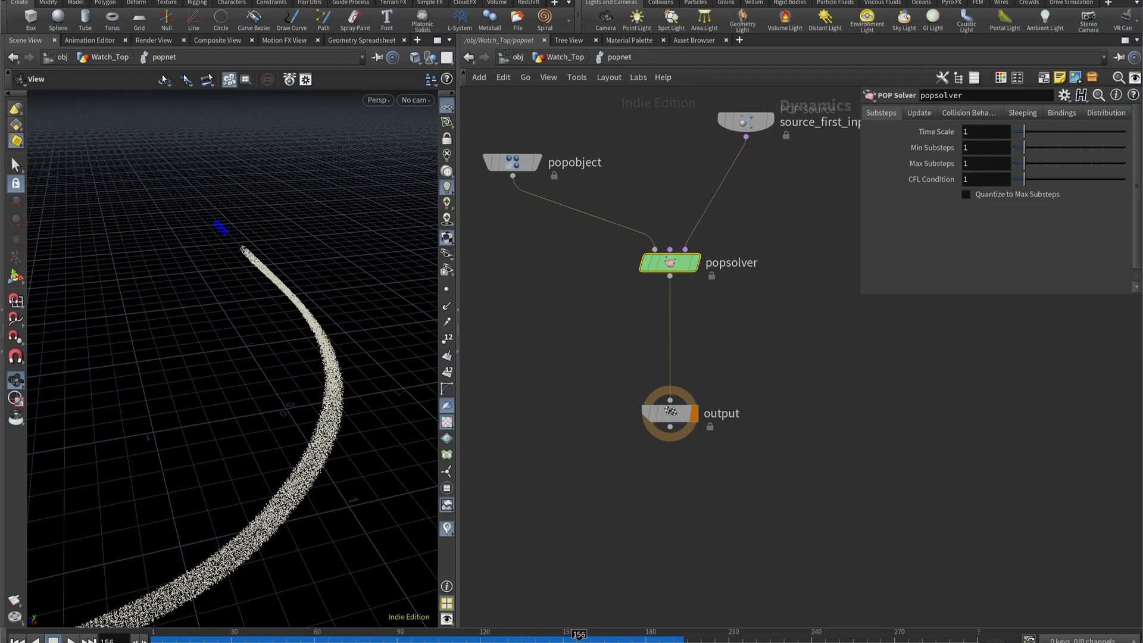
pyautogui.click(481, 296)
pyautogui.press('Tab')
pyautogui.write('stat')
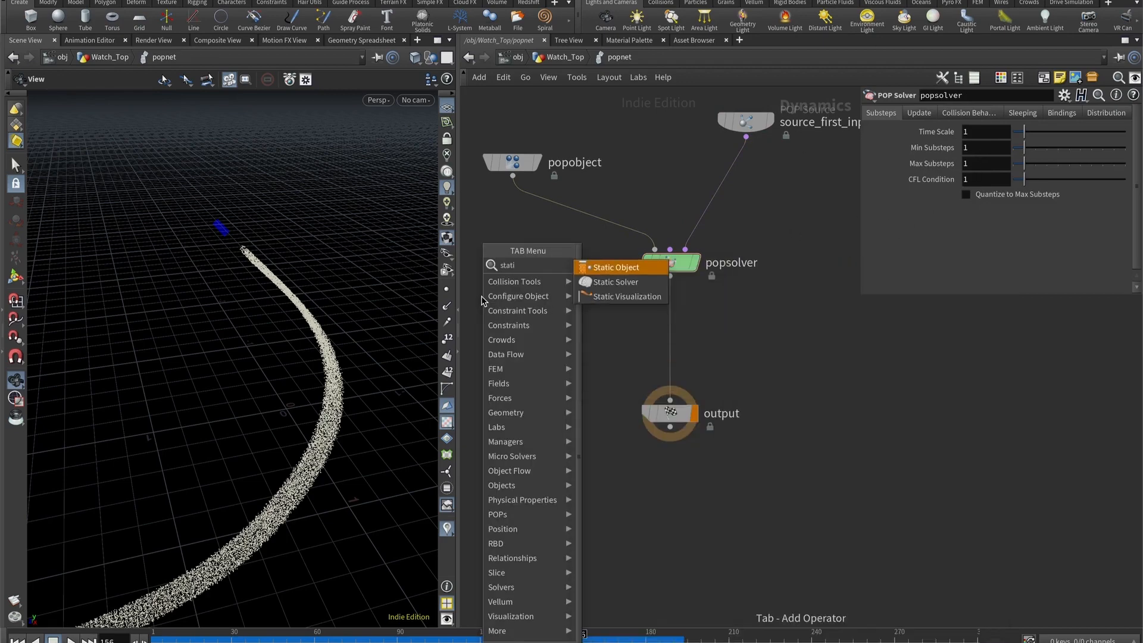
pyautogui.press('Return')
pyautogui.click(608, 295)
pyautogui.moveTo(618, 301); pyautogui.dragTo(593, 314)
# - Insert a Merge node between popsolver and output, and wire staticobject1 into it
pyautogui.press('Tab')
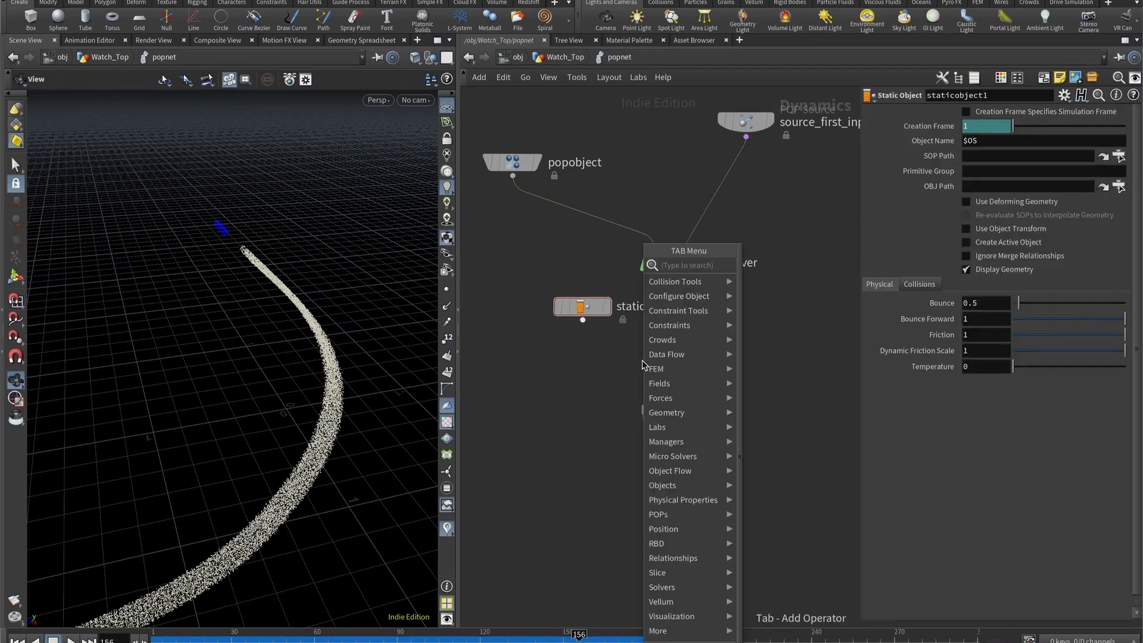
pyautogui.write('merge')
pyautogui.press('Return')
pyautogui.click(641, 361)
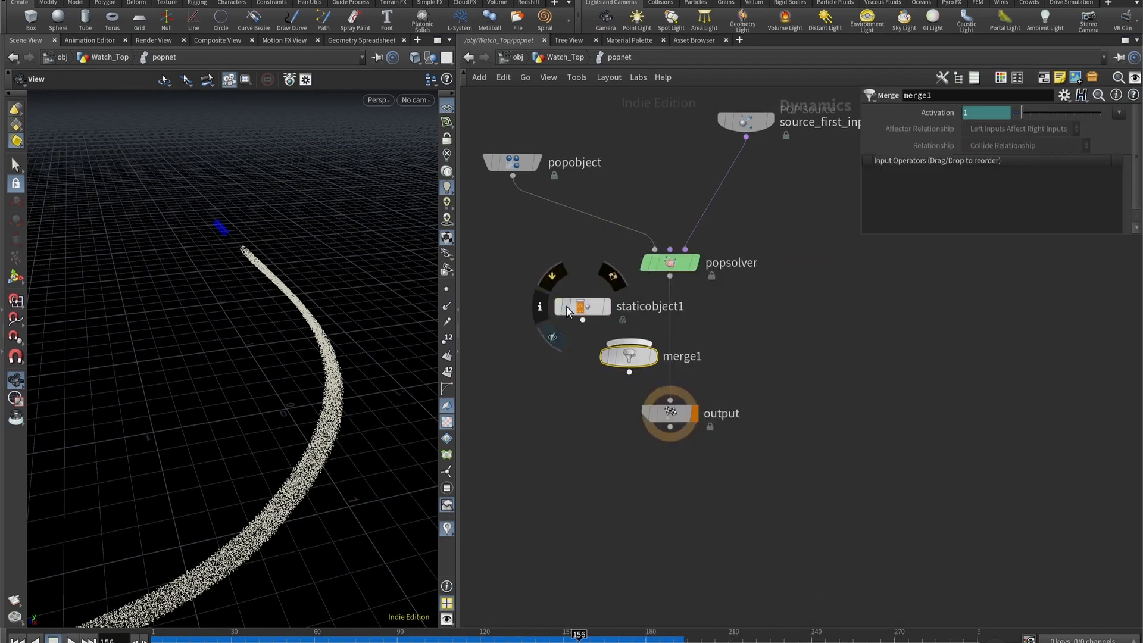
pyautogui.moveTo(573, 303); pyautogui.dragTo(554, 284)
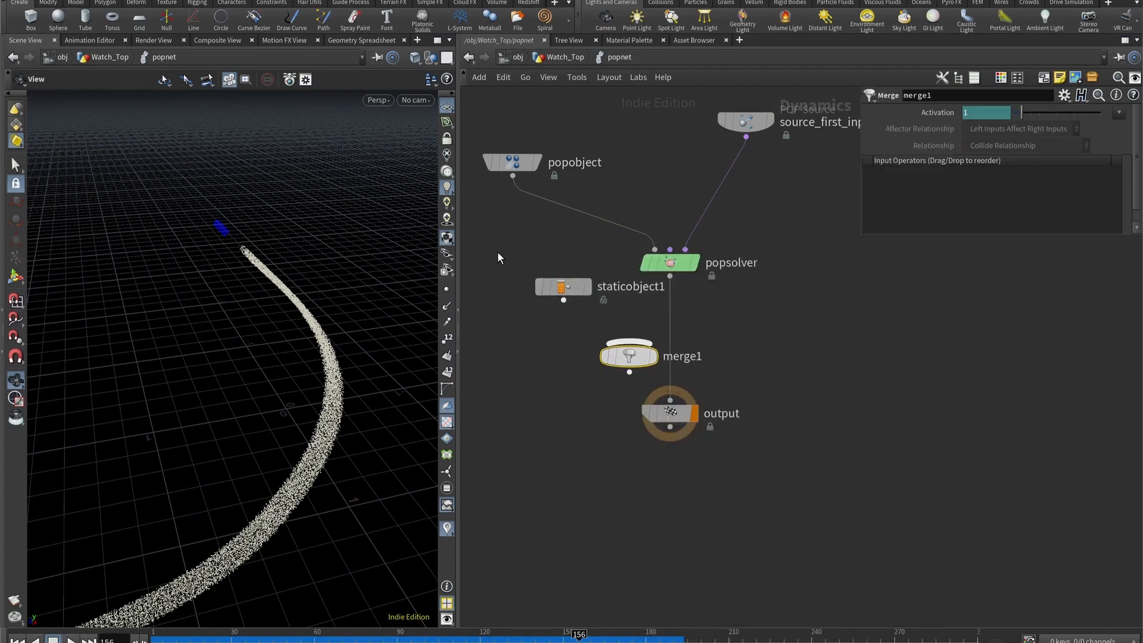
pyautogui.moveTo(500, 248)
pyautogui.mouseDown()
pyautogui.moveTo(699, 293)
pyautogui.moveTo(630, 343)
pyautogui.moveTo(660, 356)
pyautogui.moveTo(674, 380)
pyautogui.moveTo(669, 347)
pyautogui.moveTo(670, 400)
pyautogui.mouseUp()
pyautogui.hotkey('ctrl', 'z')
pyautogui.press('y')
pyautogui.moveTo(663, 351); pyautogui.dragTo(673, 355)
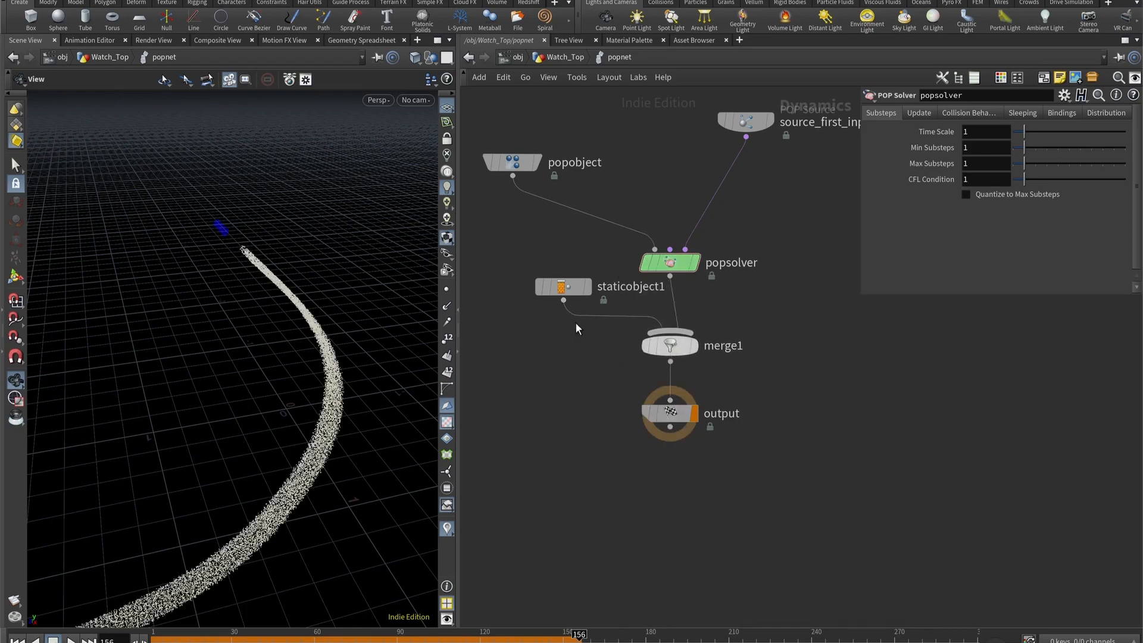
# - At frame 1, set staticobject1's SOP Path to /obj/Watch_Top/OUT_Collider and enable Use Deforming Geometry
pyautogui.click(562, 286)
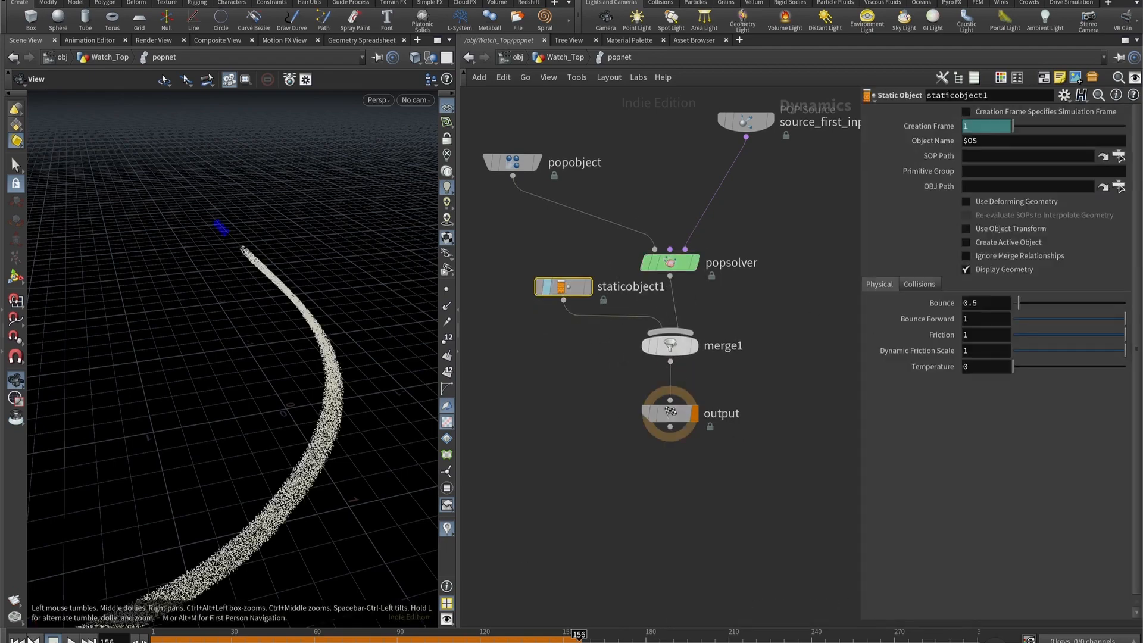
pyautogui.click(17, 640)
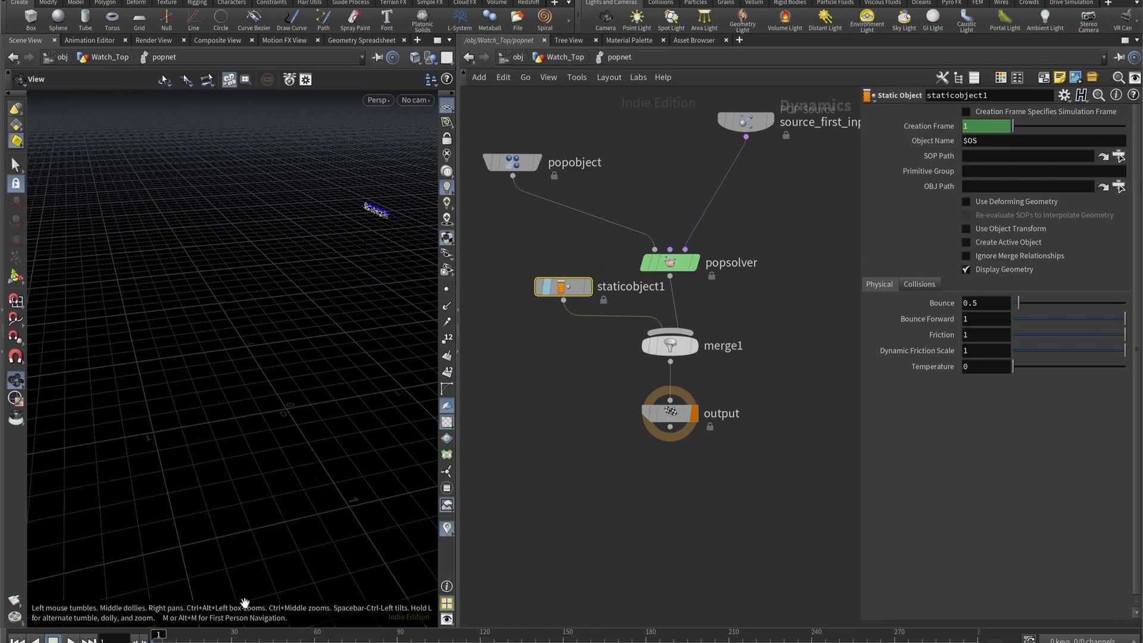
pyautogui.click(1119, 156)
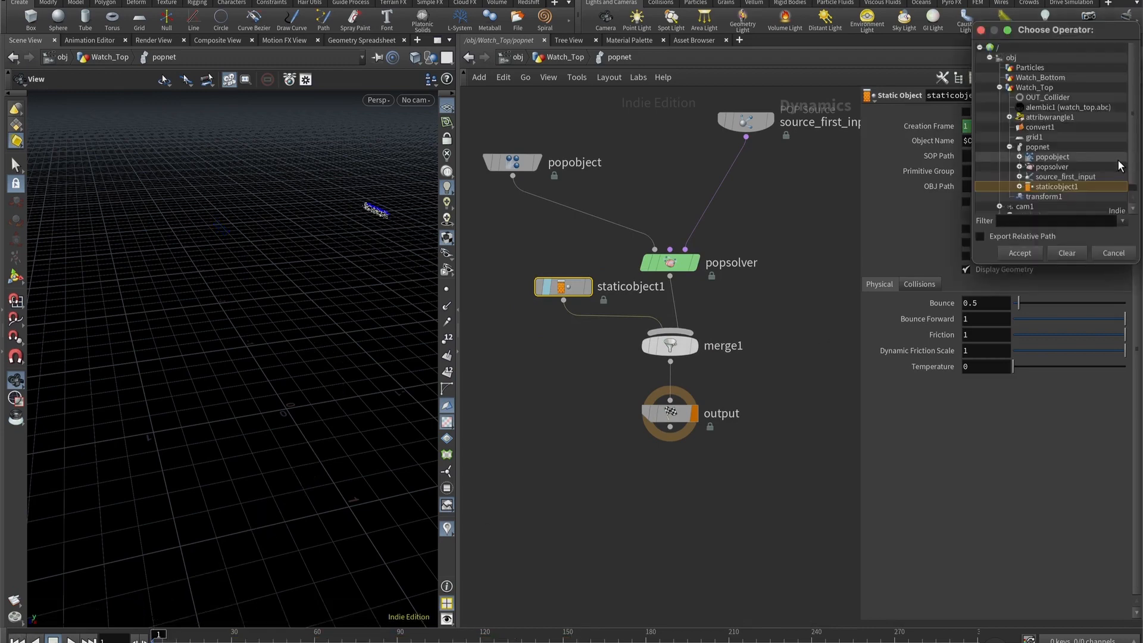
pyautogui.doubleClick(1049, 98)
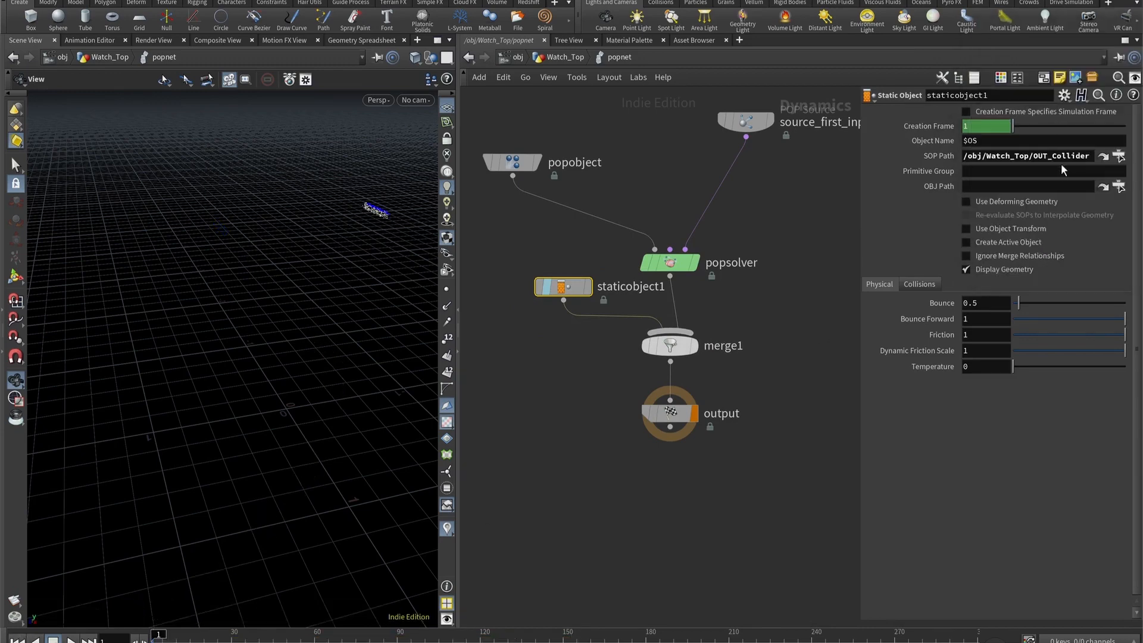
pyautogui.click(999, 202)
# - Set staticobject1's RBD Solver collision detection to Use Surface Collisions and unhide the object in the viewport
pyautogui.click(920, 284)
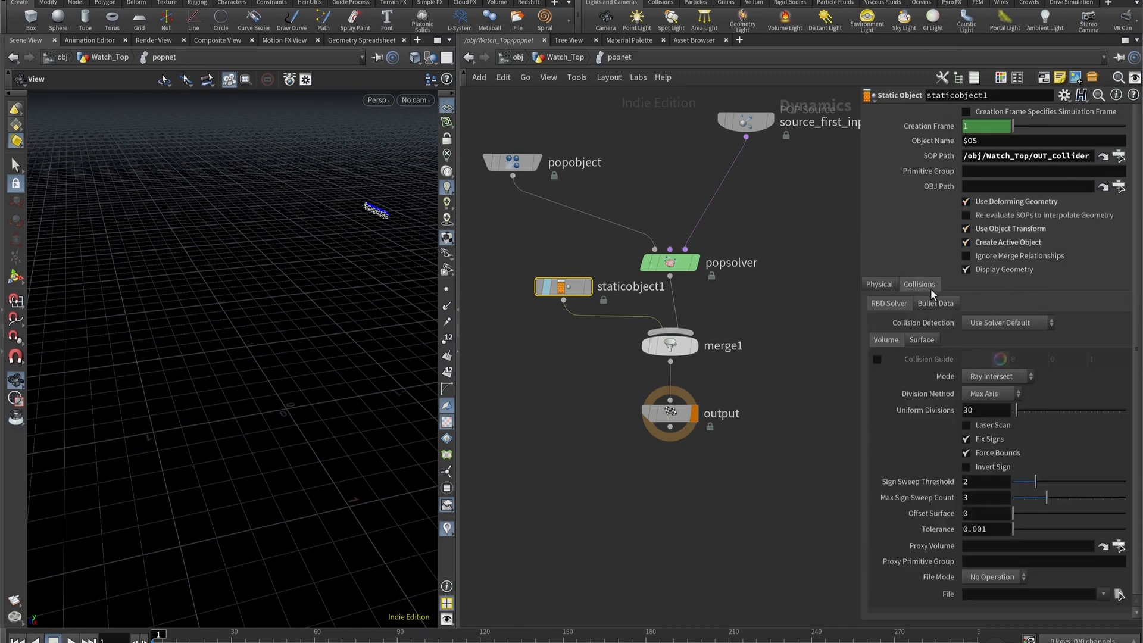
pyautogui.click(992, 323)
pyautogui.click(1003, 367)
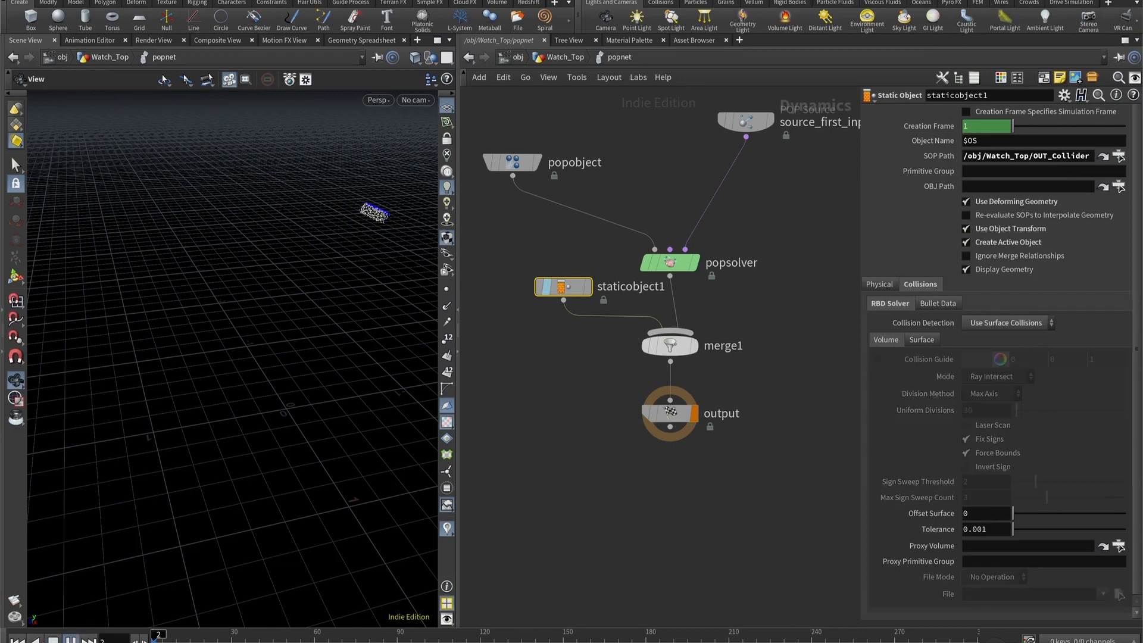
pyautogui.click(540, 286)
pyautogui.moveTo(537, 285)
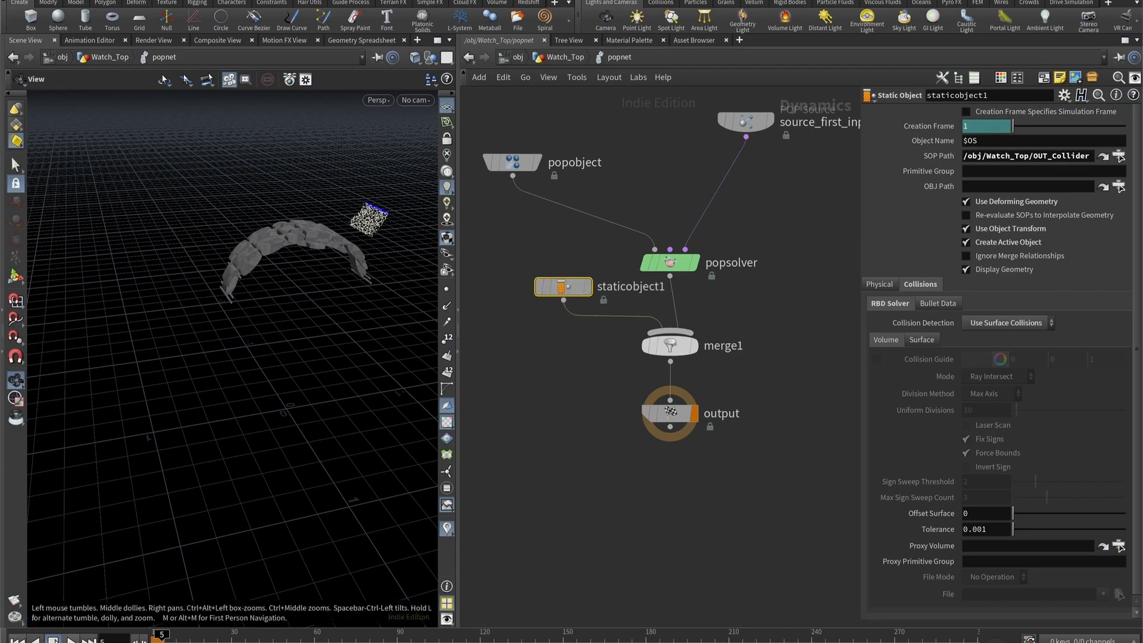
# - Play the simulation from frame 1 and examine from several angles how the particles meet the bracelet around frames 13 to 16
pyautogui.hotkey('ctrl', 'Up')
pyautogui.moveTo(314, 262); pyautogui.dragTo(168, 608)
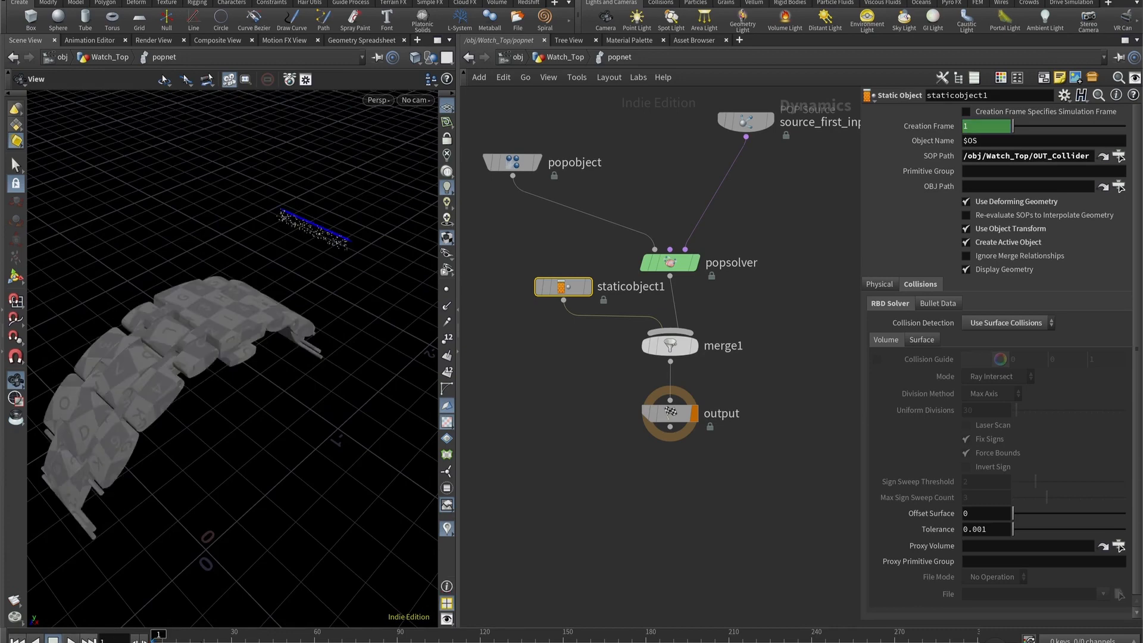
pyautogui.click(315, 641)
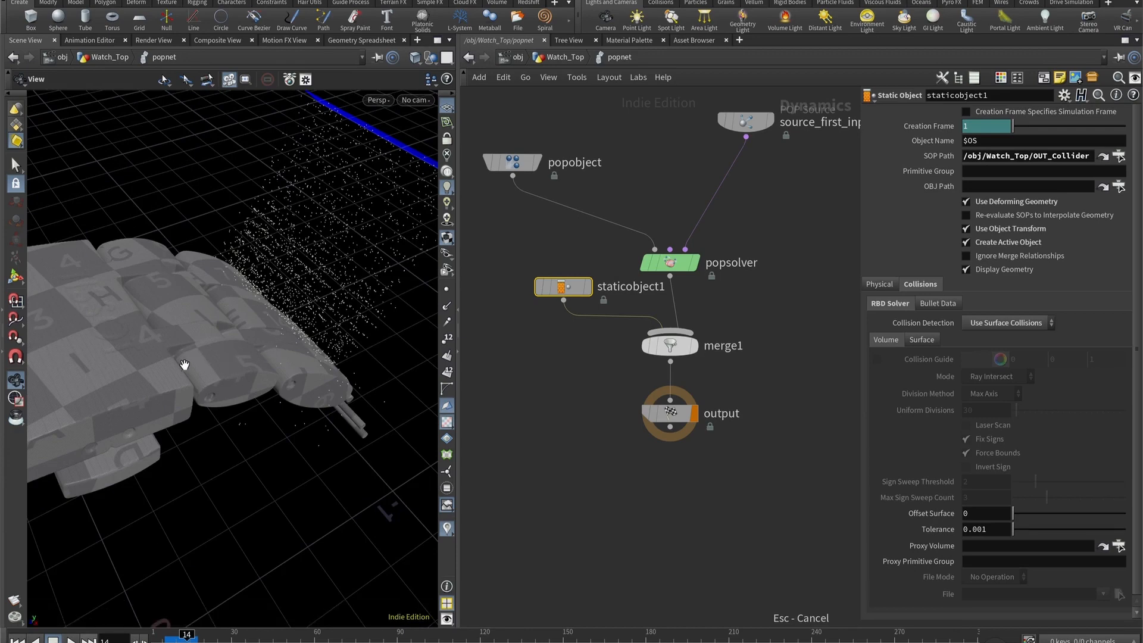
pyautogui.moveTo(169, 361); pyautogui.dragTo(179, 372)
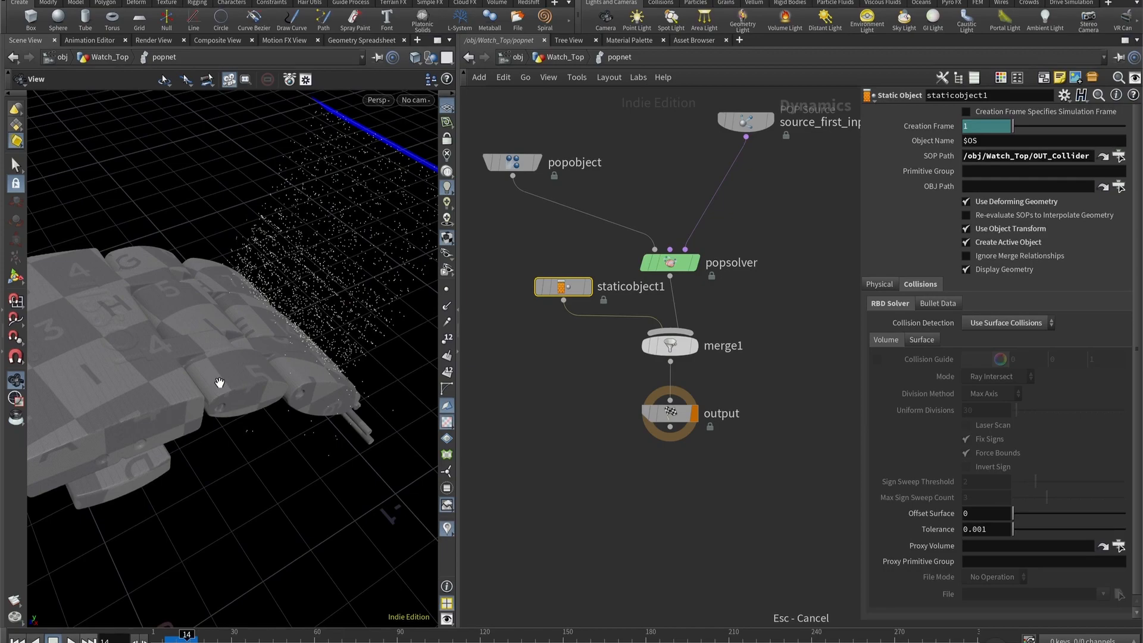
pyautogui.moveTo(229, 337); pyautogui.dragTo(273, 340)
pyautogui.moveTo(175, 639); pyautogui.dragTo(183, 640)
pyautogui.moveTo(360, 317); pyautogui.dragTo(201, 225)
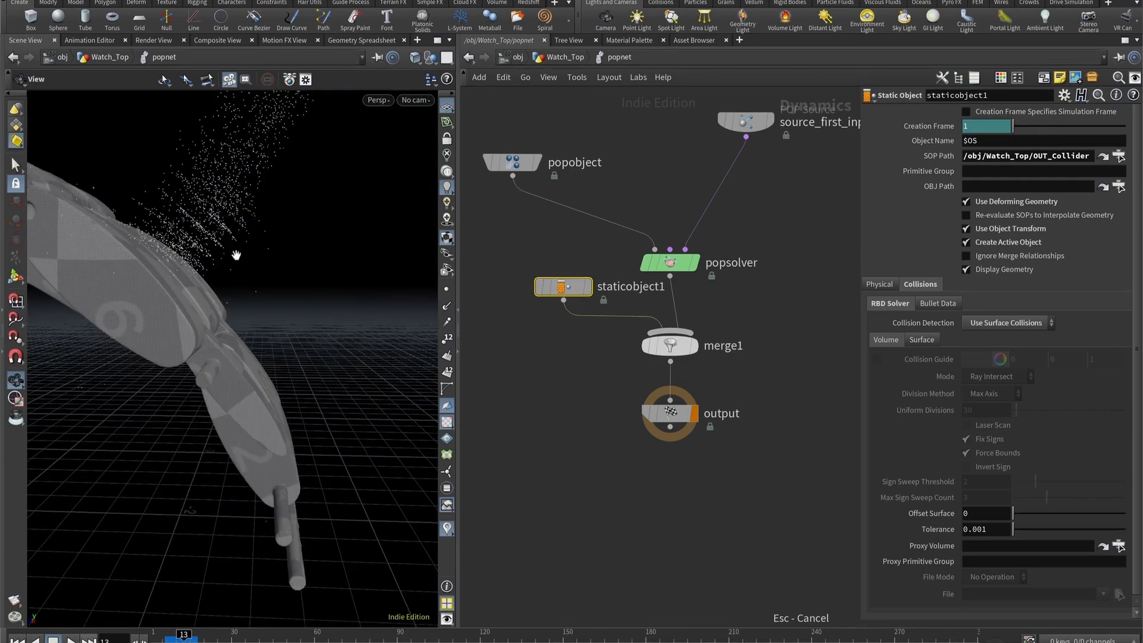
pyautogui.moveTo(191, 214)
pyautogui.mouseDown()
pyautogui.moveTo(194, 194)
pyautogui.moveTo(205, 208)
pyautogui.mouseUp()
pyautogui.moveTo(184, 637)
pyautogui.mouseDown()
pyautogui.moveTo(164, 637)
pyautogui.moveTo(192, 639)
pyautogui.mouseUp()
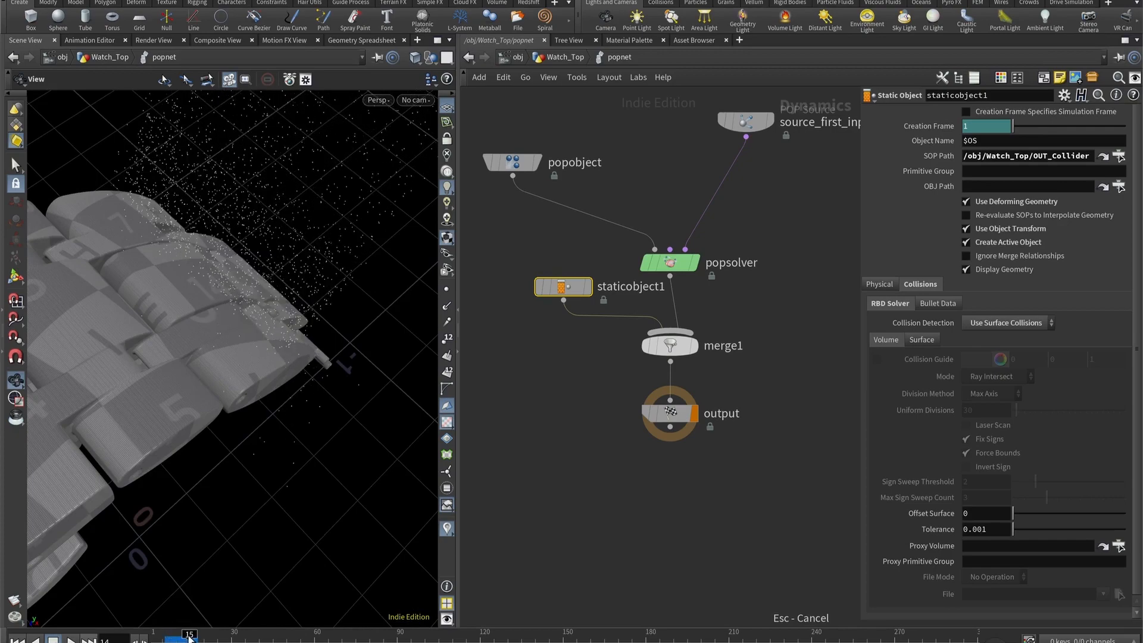
pyautogui.moveTo(306, 391); pyautogui.dragTo(173, 330)
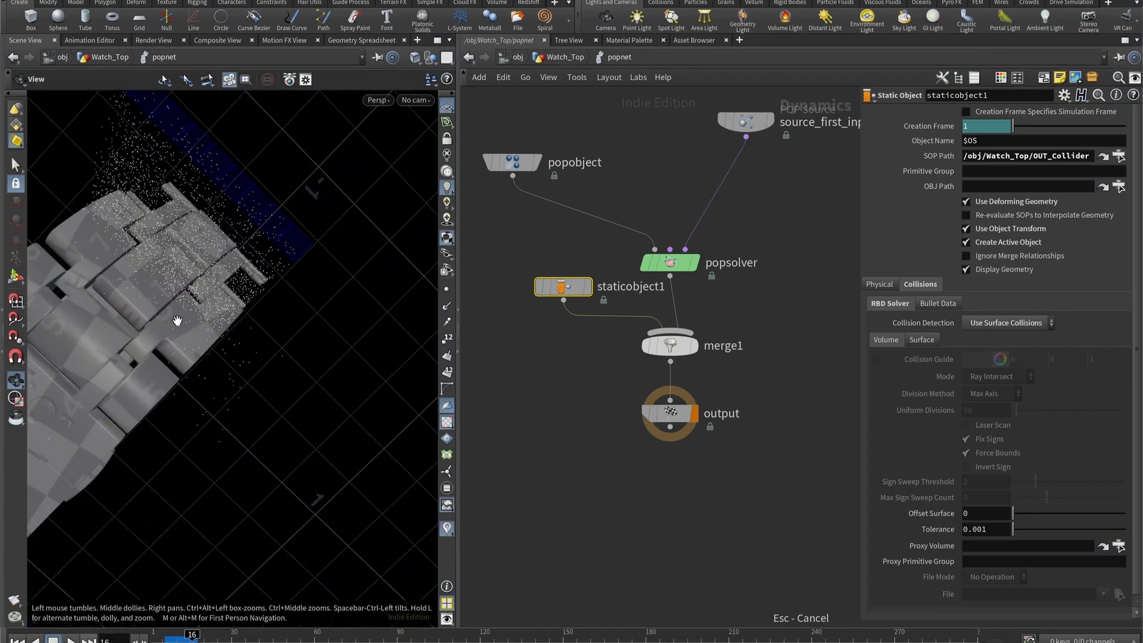
# - Add a POP Collision Detect node between source_first_input and popsolver
pyautogui.press('Tab')
pyautogui.write('popcol')
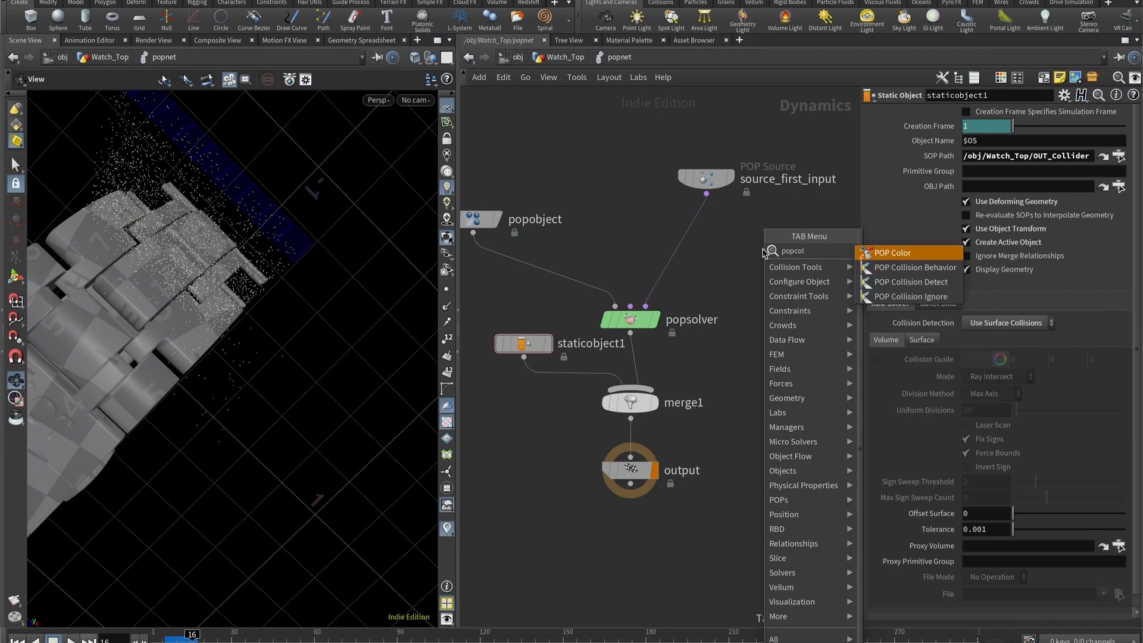
pyautogui.press('Down')
pyautogui.press('Down')
pyautogui.press('Return')
pyautogui.click(763, 250)
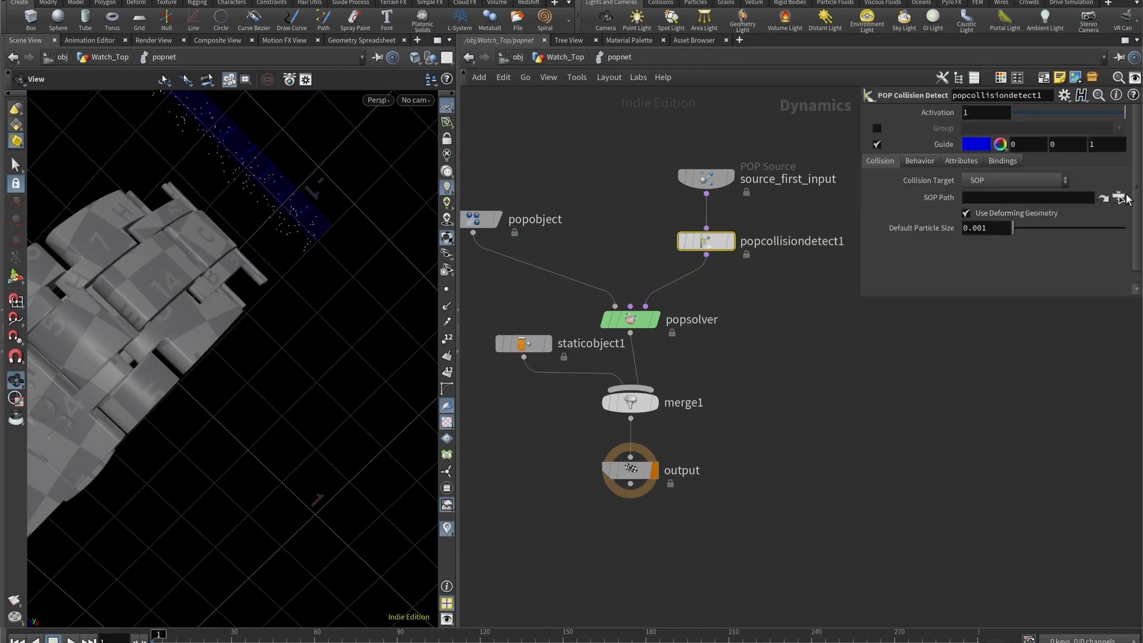
# - Set popcollisiondetect1's SOP Path to /obj/Watch_Top/OUT_Collider, and turn off Use Deforming Geometry and the guide
pyautogui.click(1121, 198)
pyautogui.press('Escape')
pyautogui.click(967, 213)
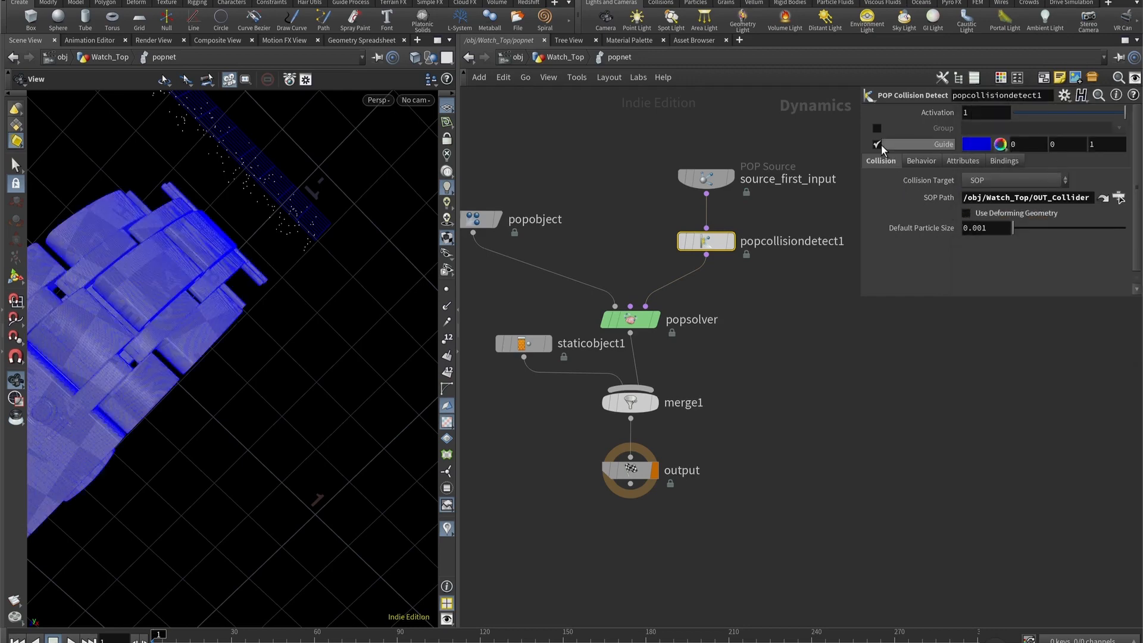
pyautogui.click(876, 145)
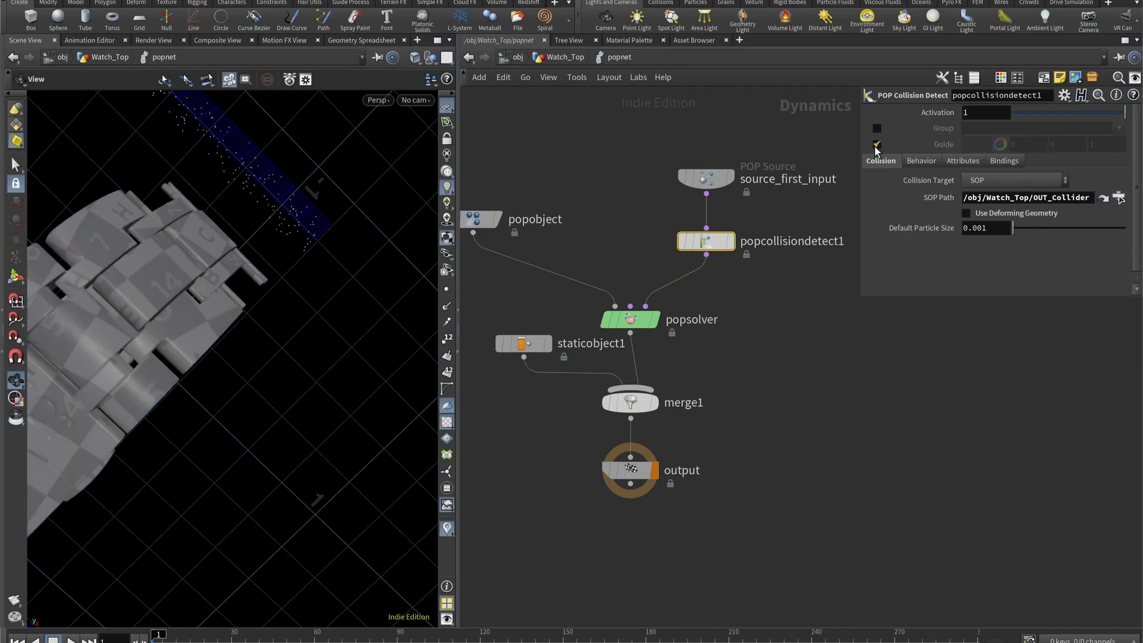
pyautogui.click(877, 145)
pyautogui.click(877, 145)
# - Enable the Group Name in popcollisiondetect1's behavior settings and name the group blasted
pyautogui.click(922, 161)
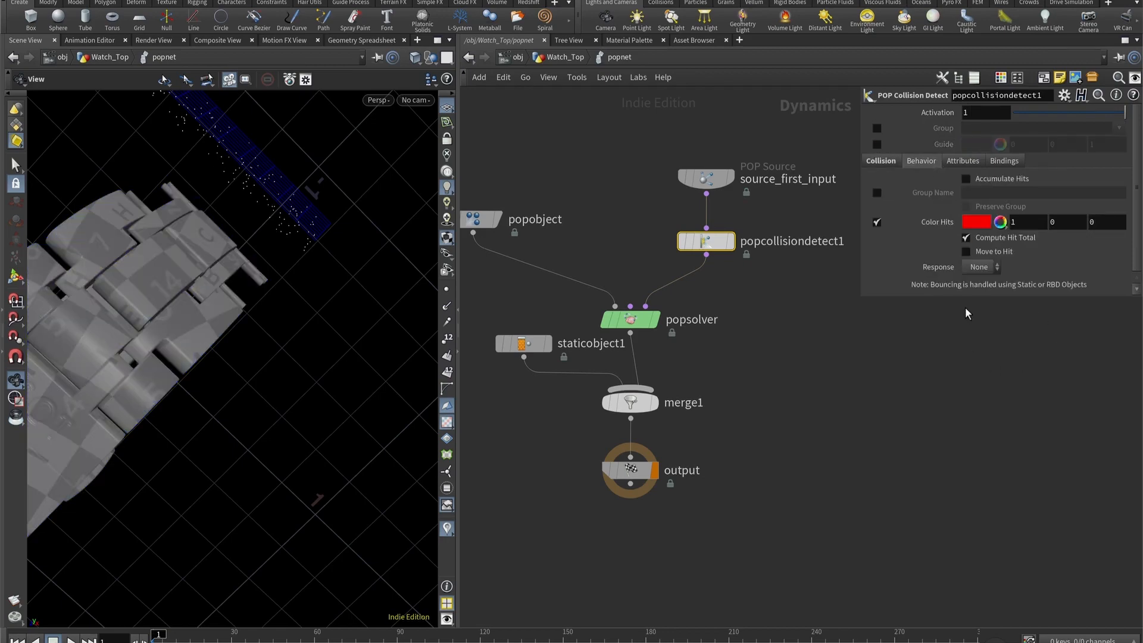
pyautogui.click(874, 191)
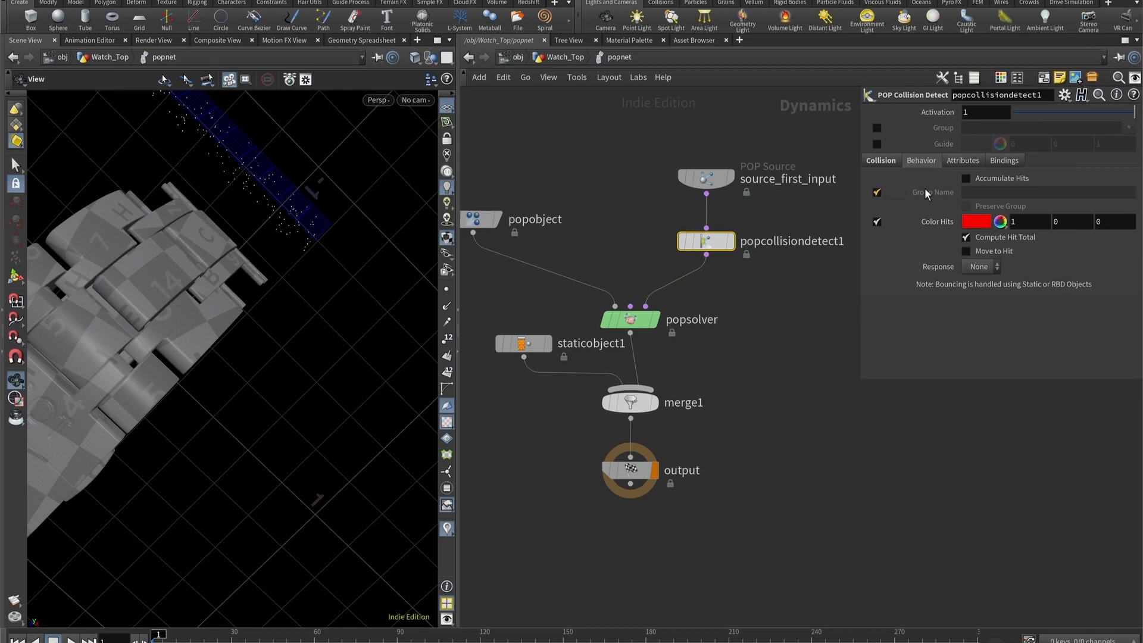
pyautogui.click(970, 192)
pyautogui.write('blasted')
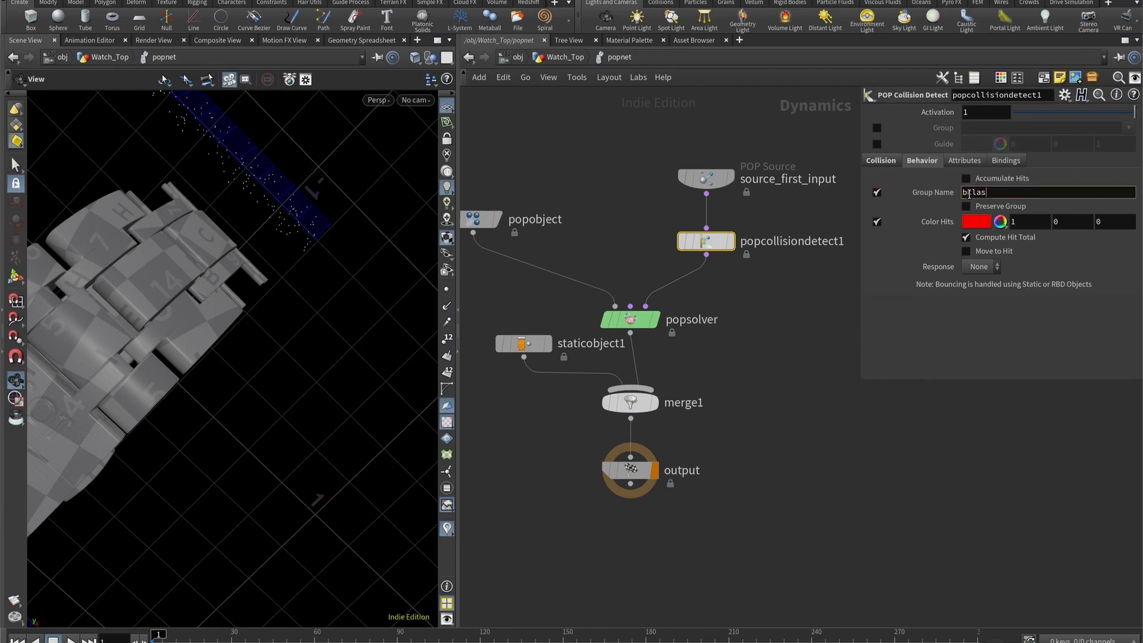
pyautogui.press('Return')
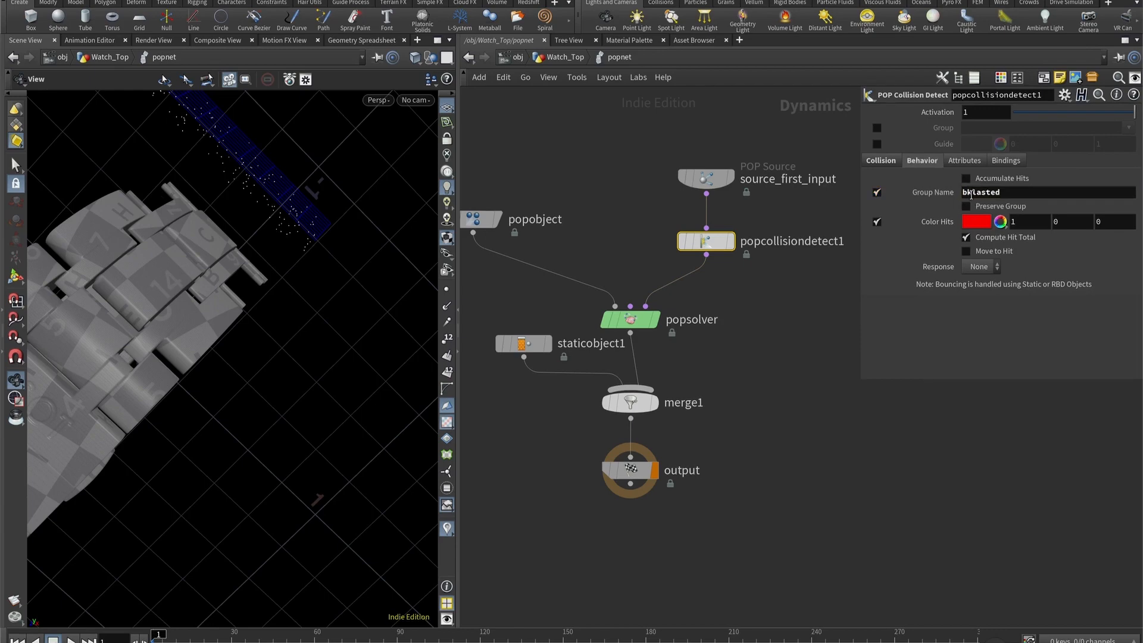
pyautogui.moveTo(971, 192); pyautogui.dragTo(1109, 285)
pyautogui.click(971, 192)
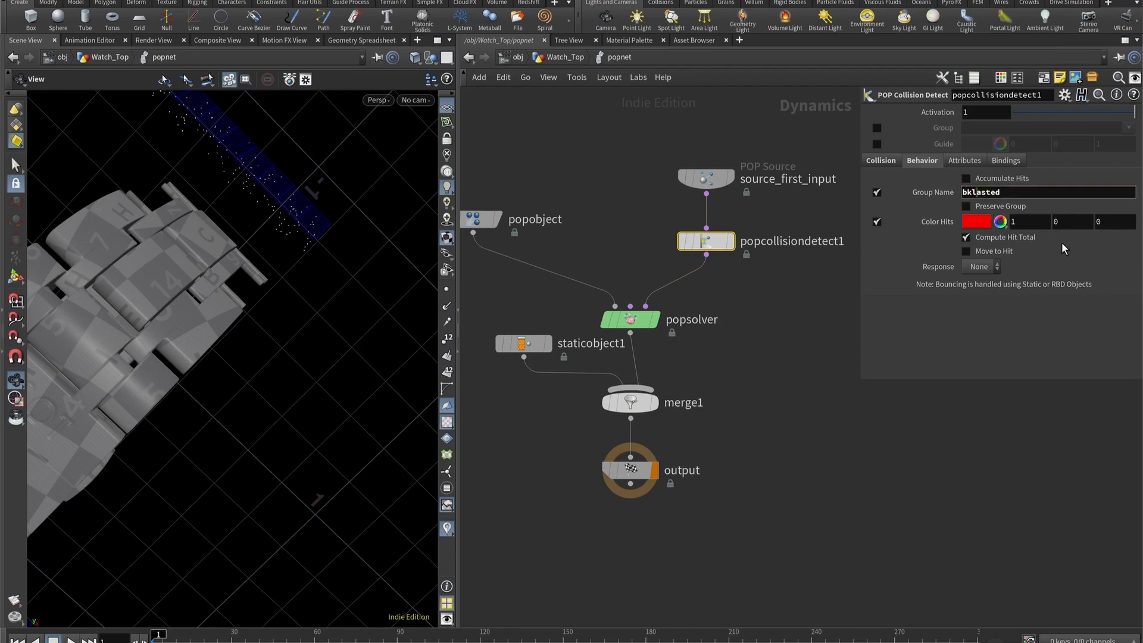
pyautogui.press('BackSpace')
pyautogui.press('Return')
# - Add a POP Drag node between popcollisiondetect1 and popsolver
pyautogui.moveTo(253, 270); pyautogui.dragTo(204, 291)
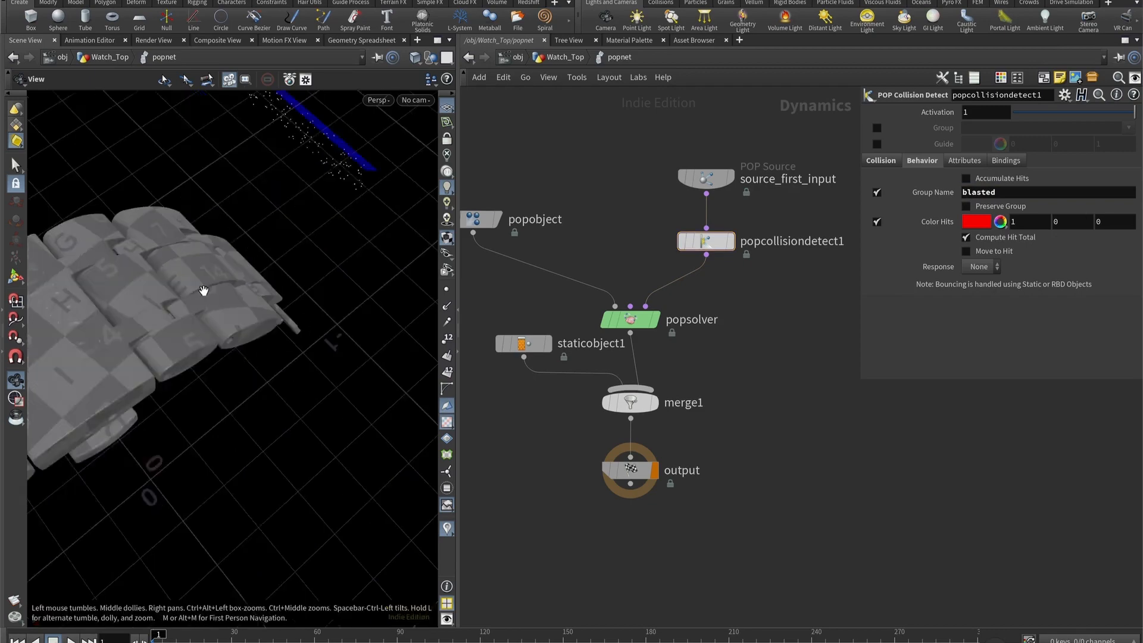
pyautogui.press('Tab')
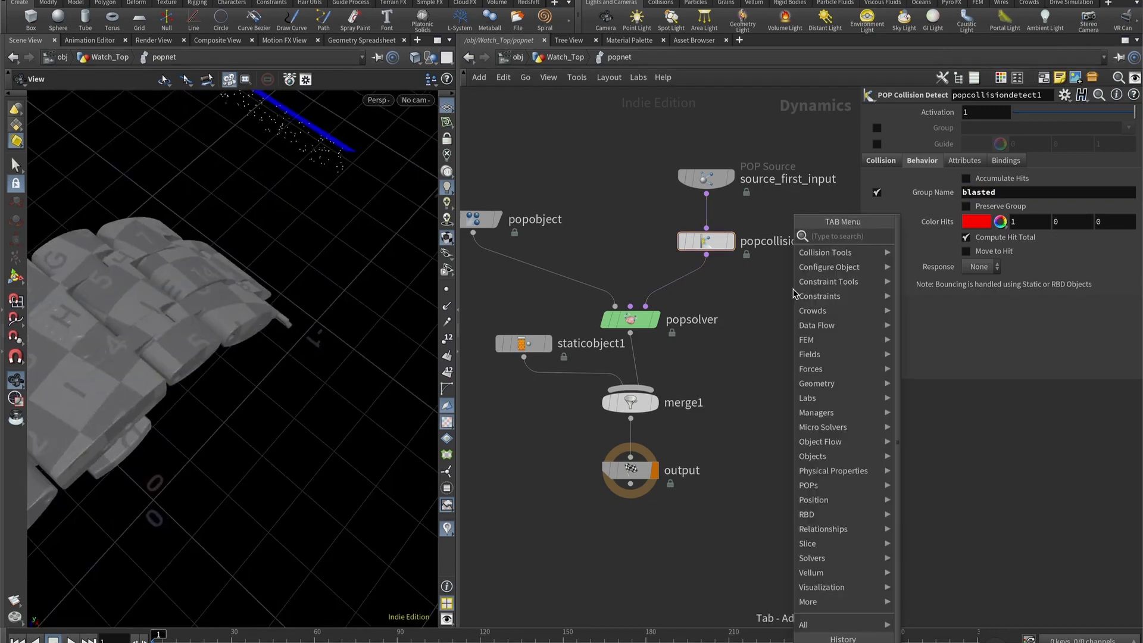
pyautogui.write('drag')
pyautogui.press('Return')
pyautogui.click(791, 293)
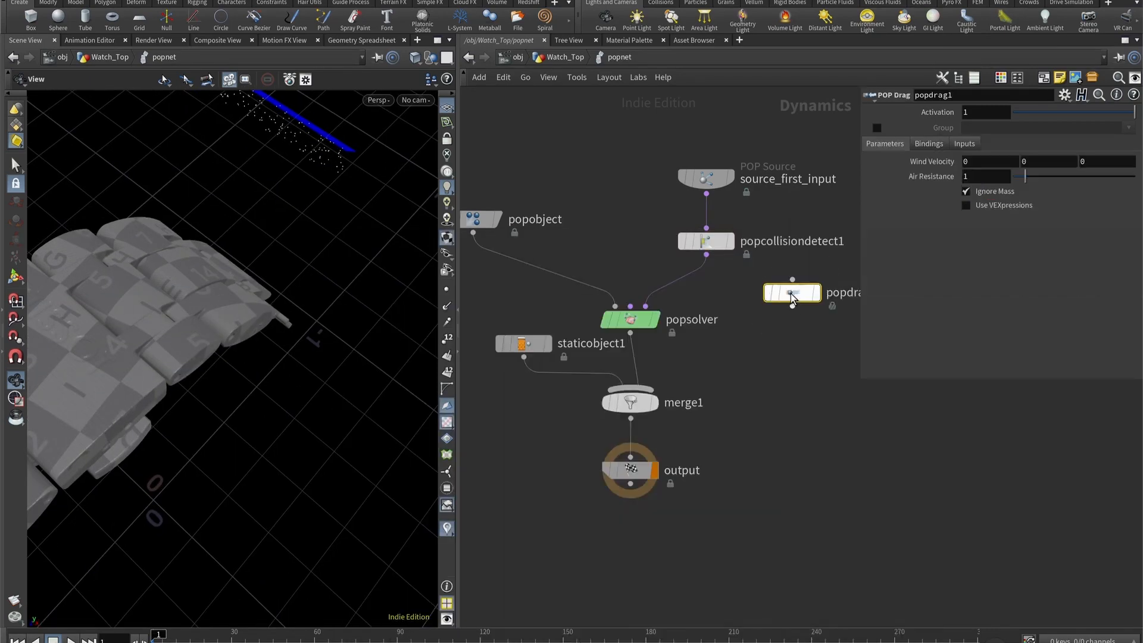
pyautogui.moveTo(792, 293); pyautogui.dragTo(706, 295)
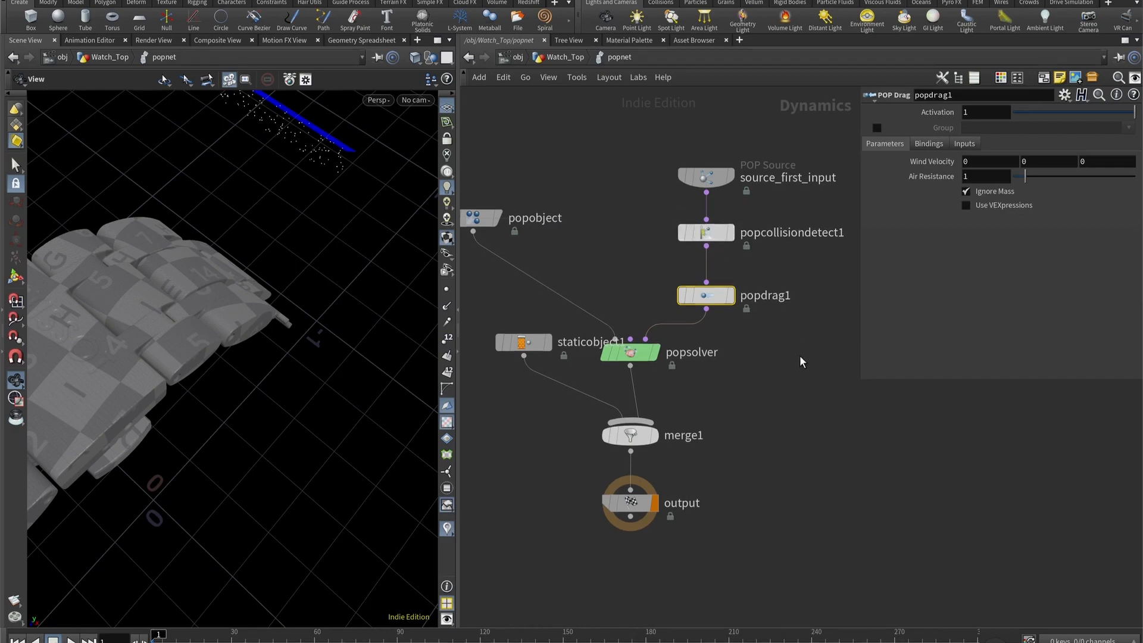
# - Tidy the popnet layout by repositioning the nodes around popsolver and staticobject1
pyautogui.moveTo(800, 357); pyautogui.dragTo(814, 324, button='middle')
pyautogui.moveTo(724, 196); pyautogui.dragTo(725, 204)
pyautogui.moveTo(588, 383); pyautogui.dragTo(608, 346, button='middle')
pyautogui.moveTo(561, 278); pyautogui.dragTo(537, 320)
pyautogui.scroll(-3, 789, 401)
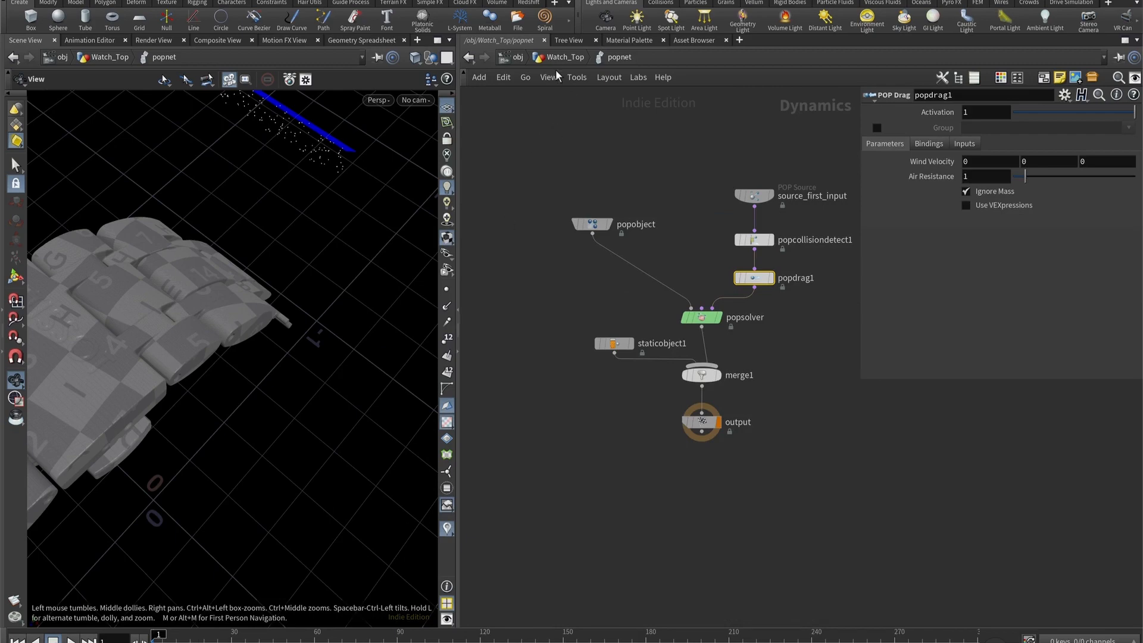
# - Return to the Watch_Top network and set popnet's Object Merge object to popobject
pyautogui.click(565, 57)
pyautogui.press('Tab')
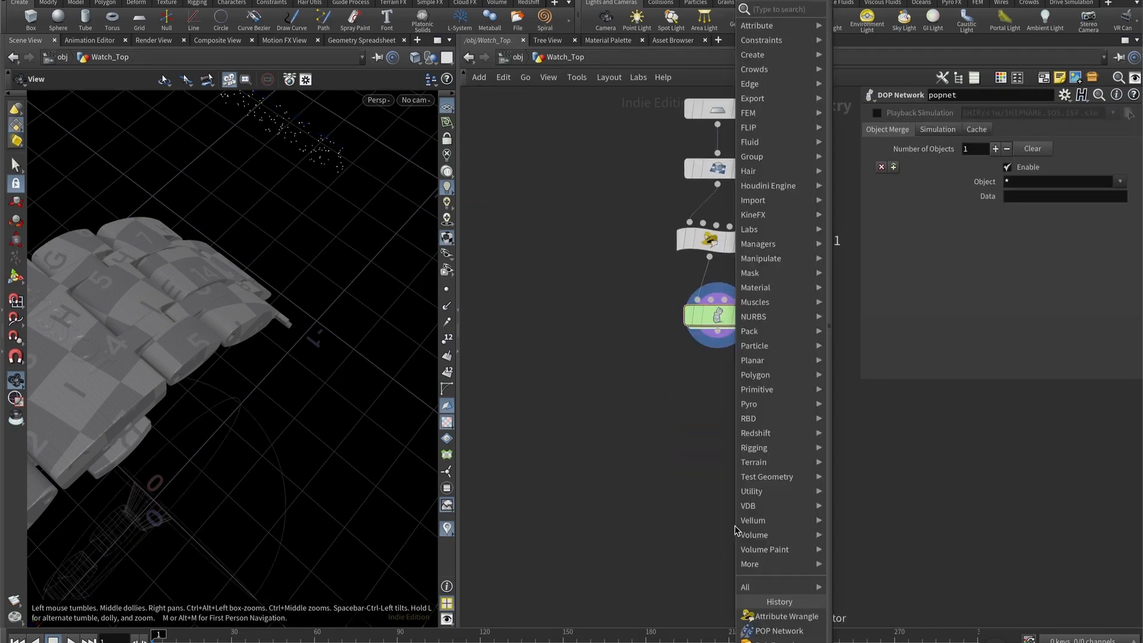
pyautogui.press('Escape')
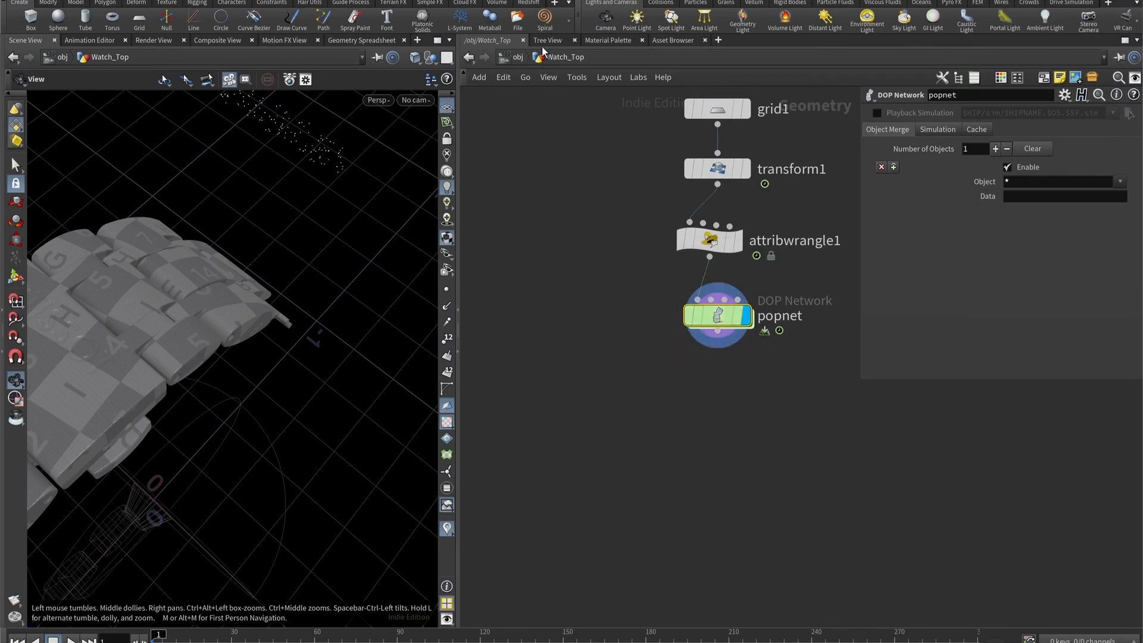
pyautogui.click(1070, 182)
pyautogui.press('BackSpace')
pyautogui.press('Return')
pyautogui.click(1120, 181)
pyautogui.click(1090, 203)
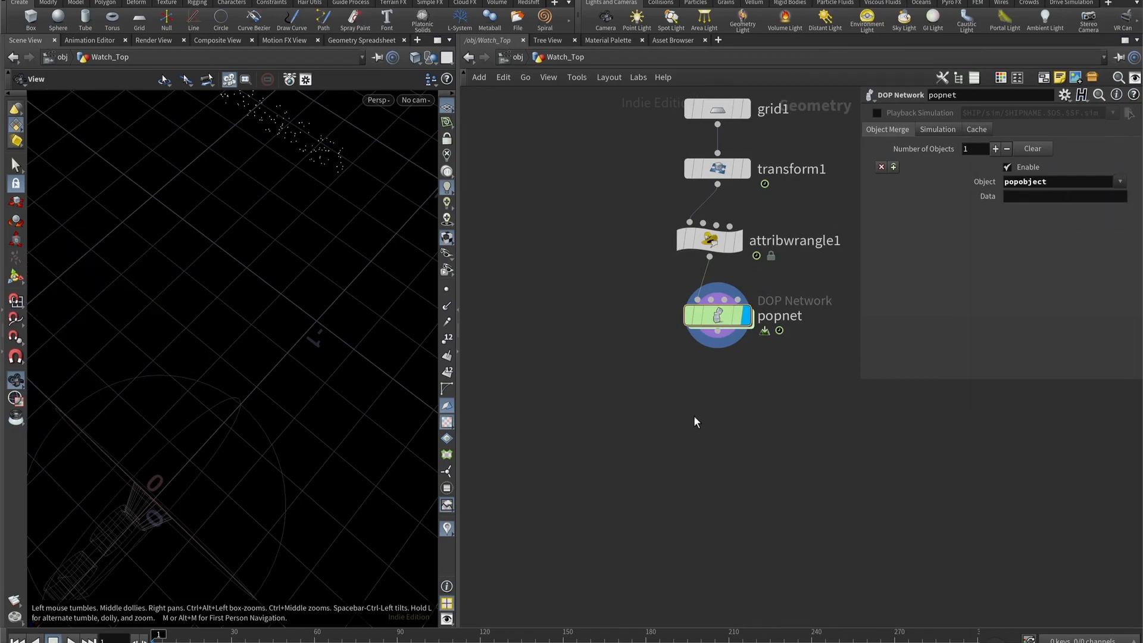
# - Add a File Cache node below popnet and connect popnet's output to its input
pyautogui.moveTo(328, 232); pyautogui.dragTo(275, 260)
pyautogui.press('Tab')
pyautogui.write('file')
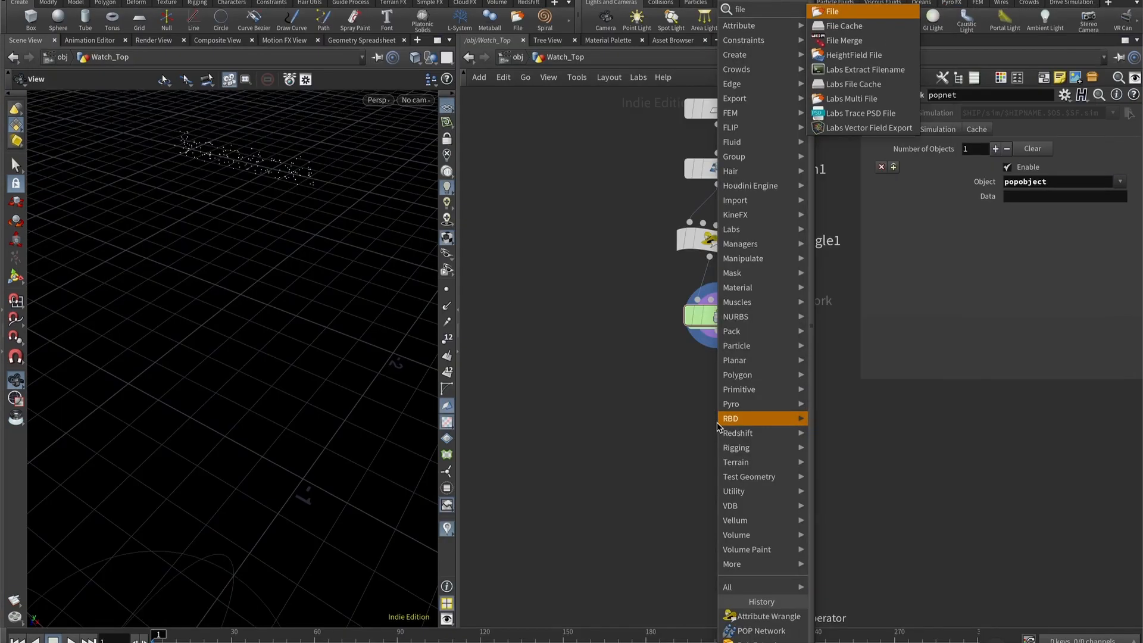
pyautogui.press('Return')
pyautogui.press('Escape')
pyautogui.press('Tab')
pyautogui.write('filec')
pyautogui.press('Return')
pyautogui.click(717, 423)
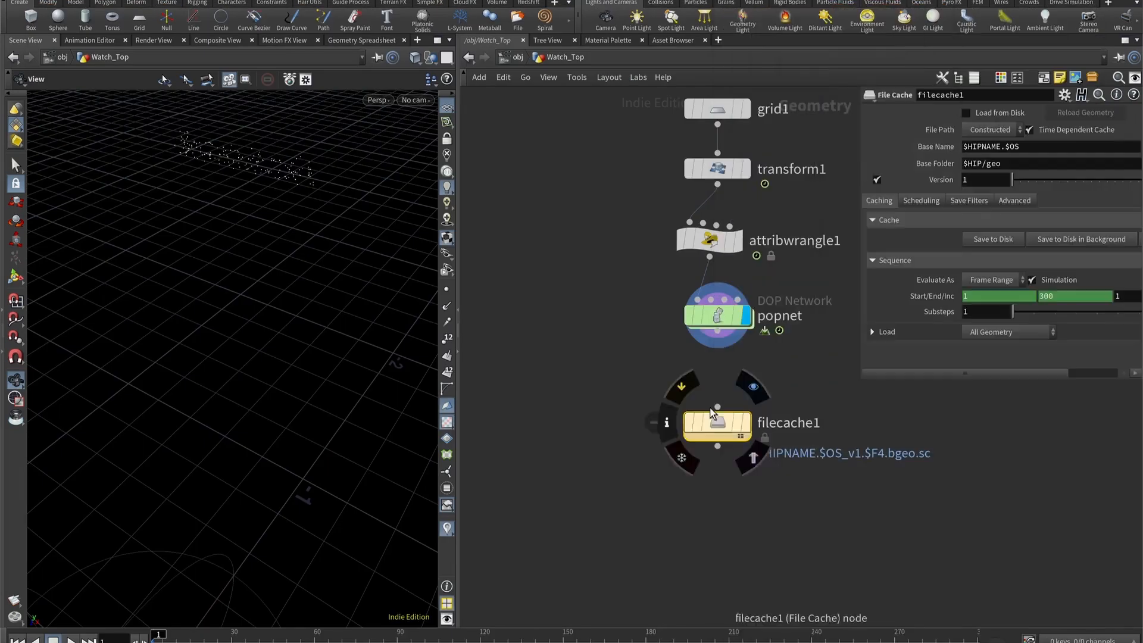
pyautogui.click(718, 331)
pyautogui.click(717, 407)
# - Remove the expression on filecache1's end frame and set the end frame to 30
pyautogui.doubleClick(860, 335)
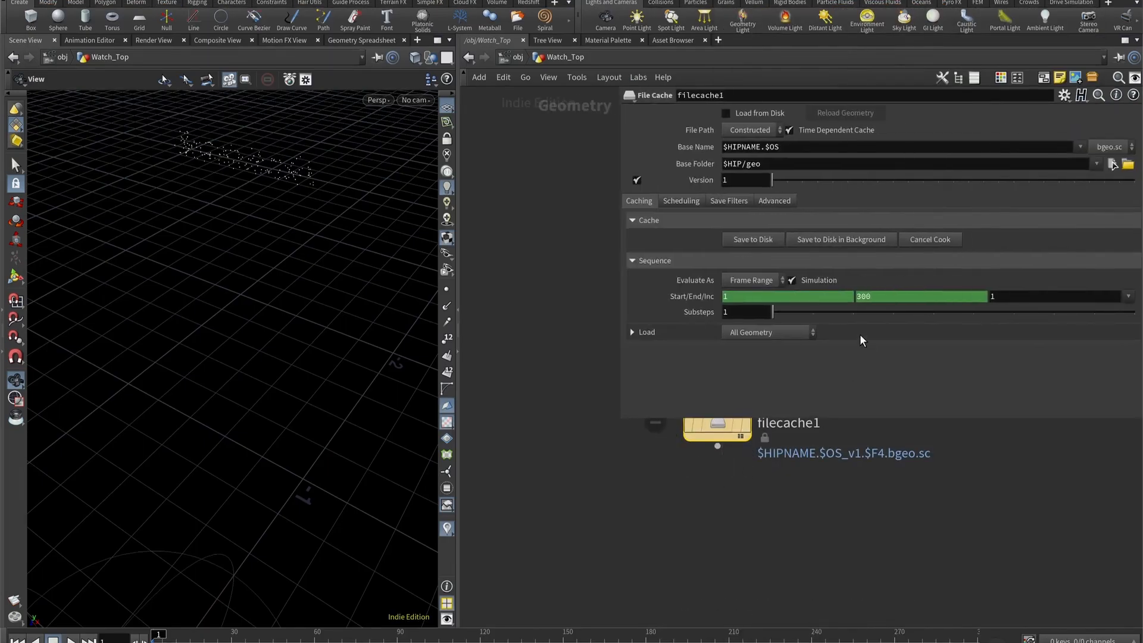
pyautogui.click(898, 301)
pyautogui.rightClick(899, 308)
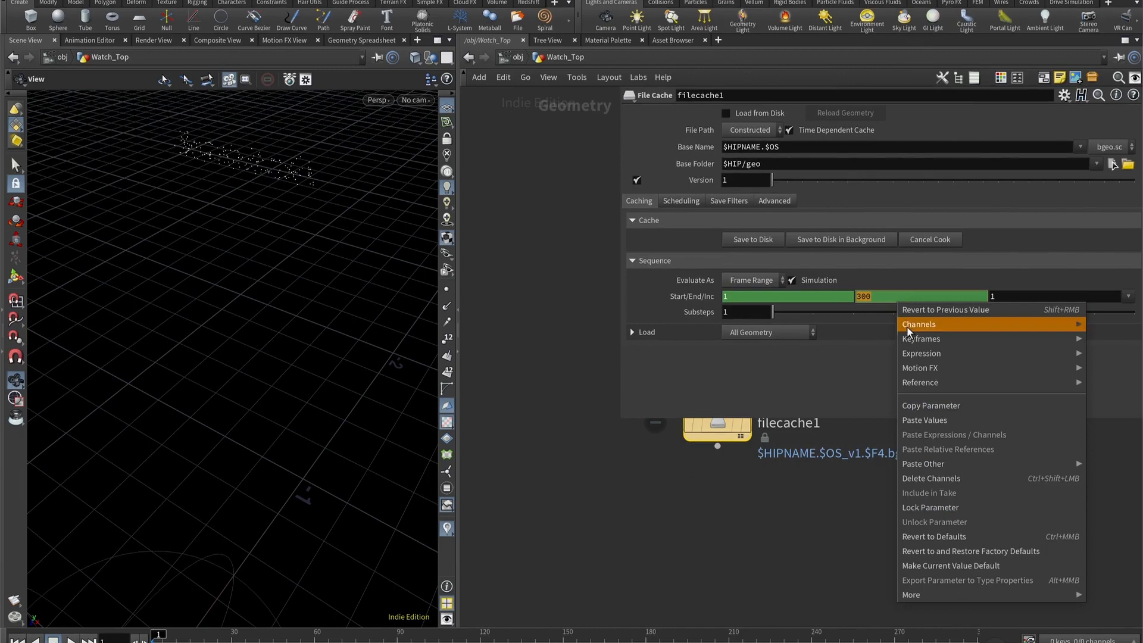
pyautogui.click(944, 461)
pyautogui.write('30')
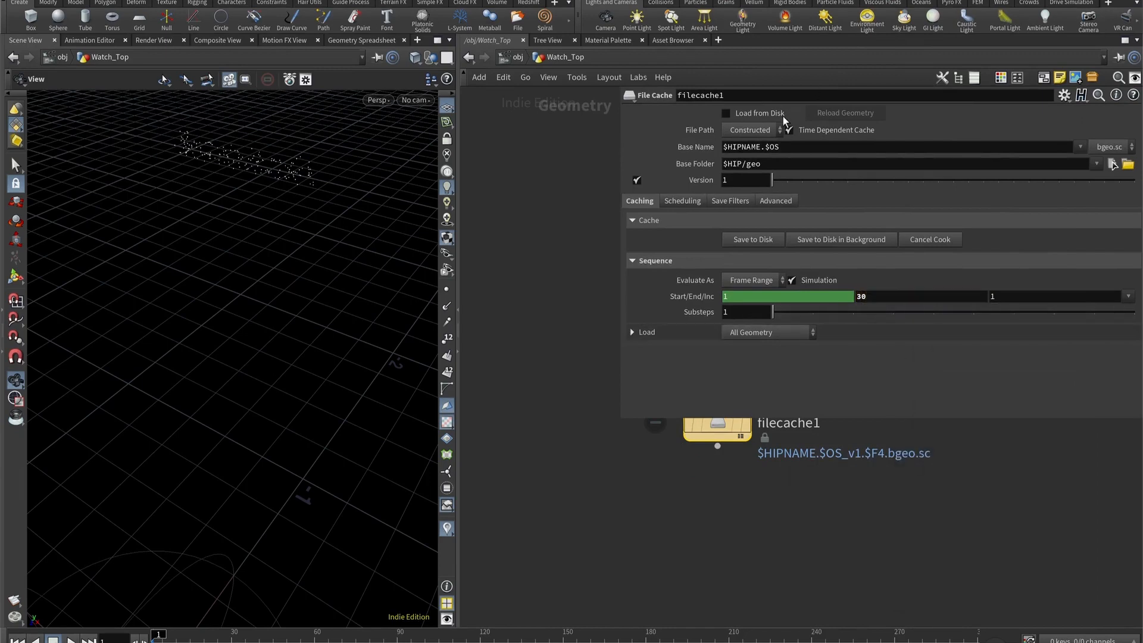
# - Switch filecache1's File Path to Explicit, set Geometry File to $HIP/geo_tut_1/$HIPNAME.$OS.$F.bgeo.sc, and save the cache to disk
pyautogui.click(737, 130)
pyautogui.click(752, 160)
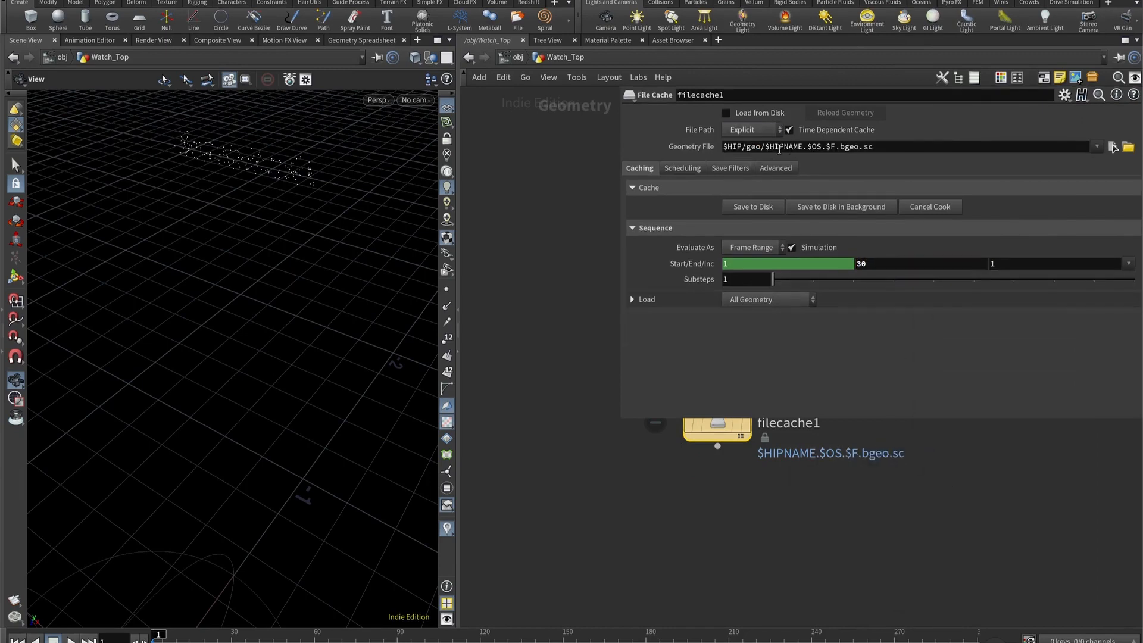
pyautogui.write('_tut_')
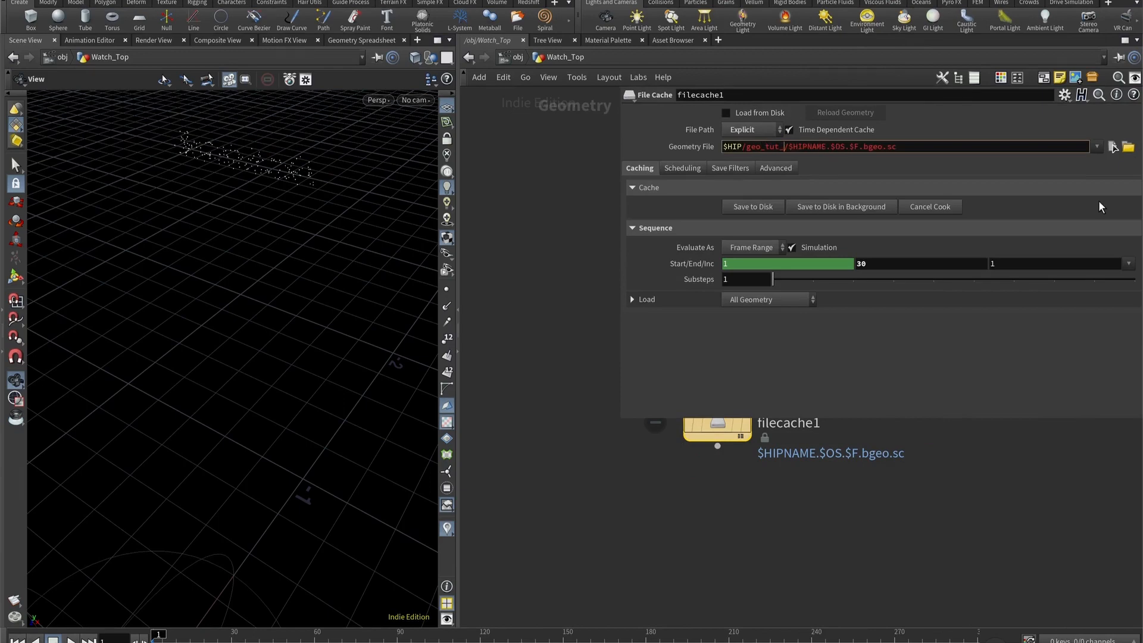
pyautogui.write('1')
pyautogui.press('Return')
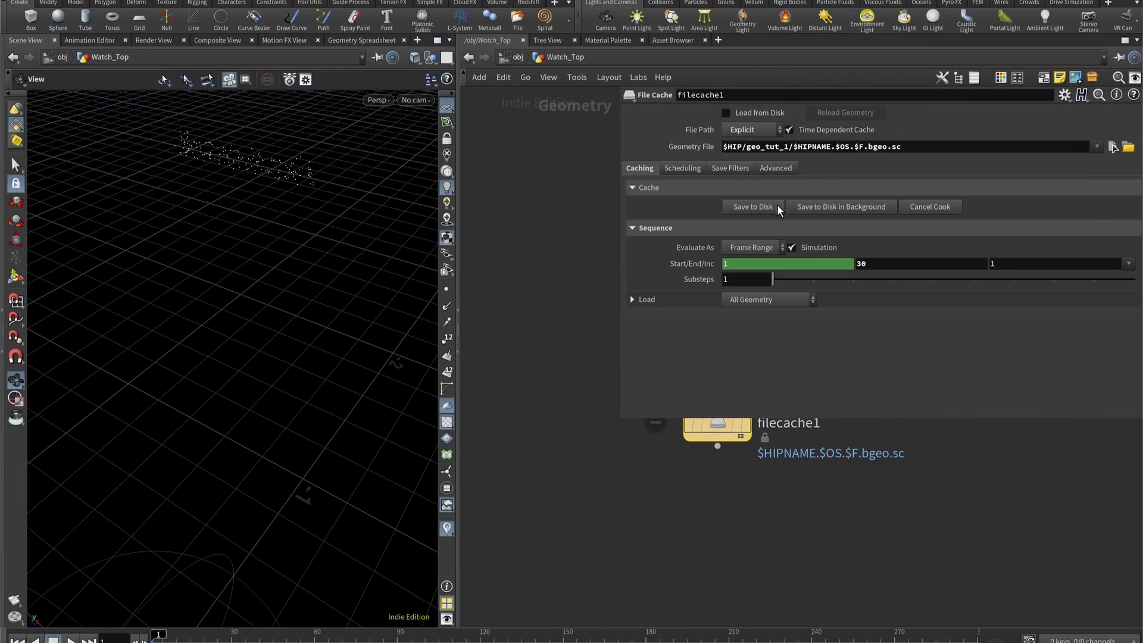
pyautogui.click(764, 211)
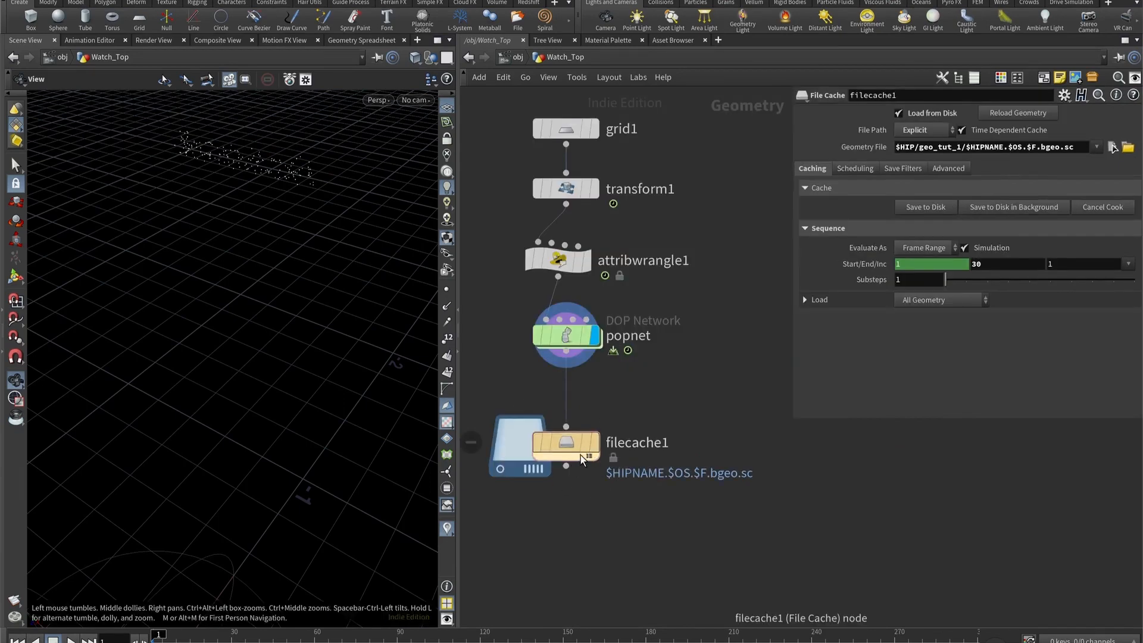
# - Display filecache1 and scrub through the cached simulation up to frame 26 to inspect the particles
pyautogui.click(592, 442)
pyautogui.moveTo(159, 637); pyautogui.dragTo(224, 637)
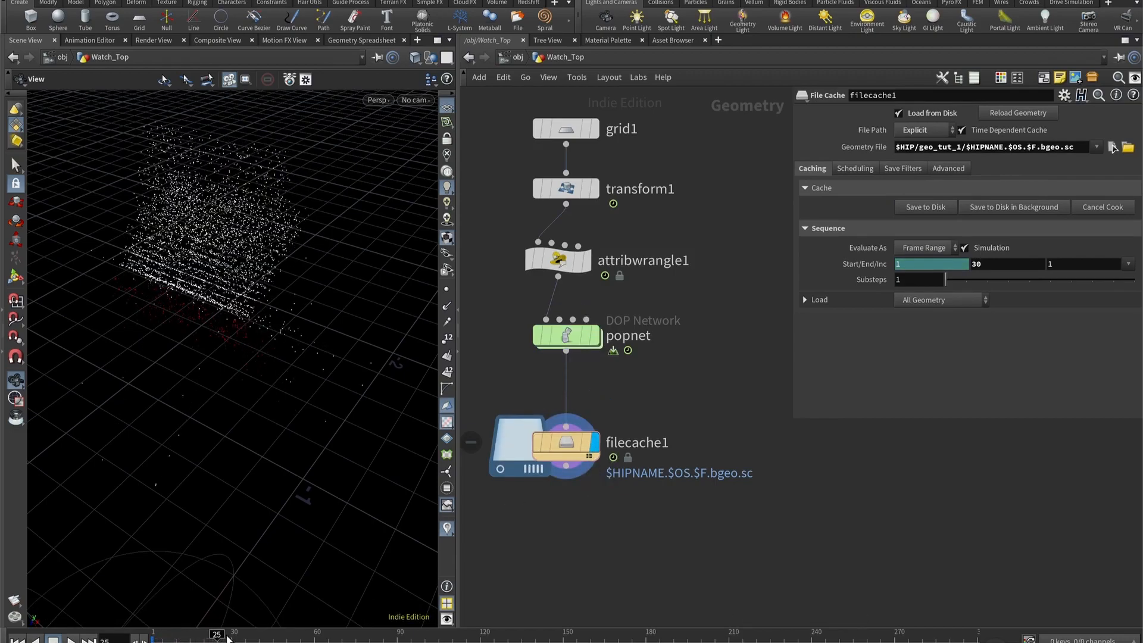
pyautogui.moveTo(197, 283); pyautogui.dragTo(220, 258)
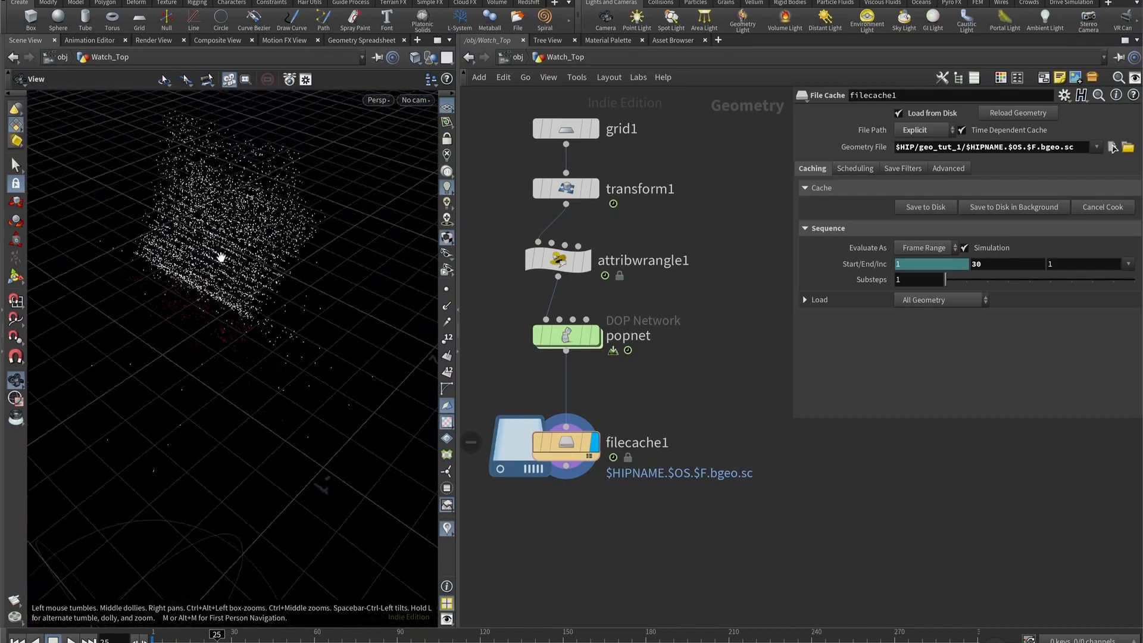
pyautogui.moveTo(214, 638)
pyautogui.mouseDown()
pyautogui.moveTo(196, 638)
pyautogui.moveTo(211, 639)
pyautogui.mouseUp()
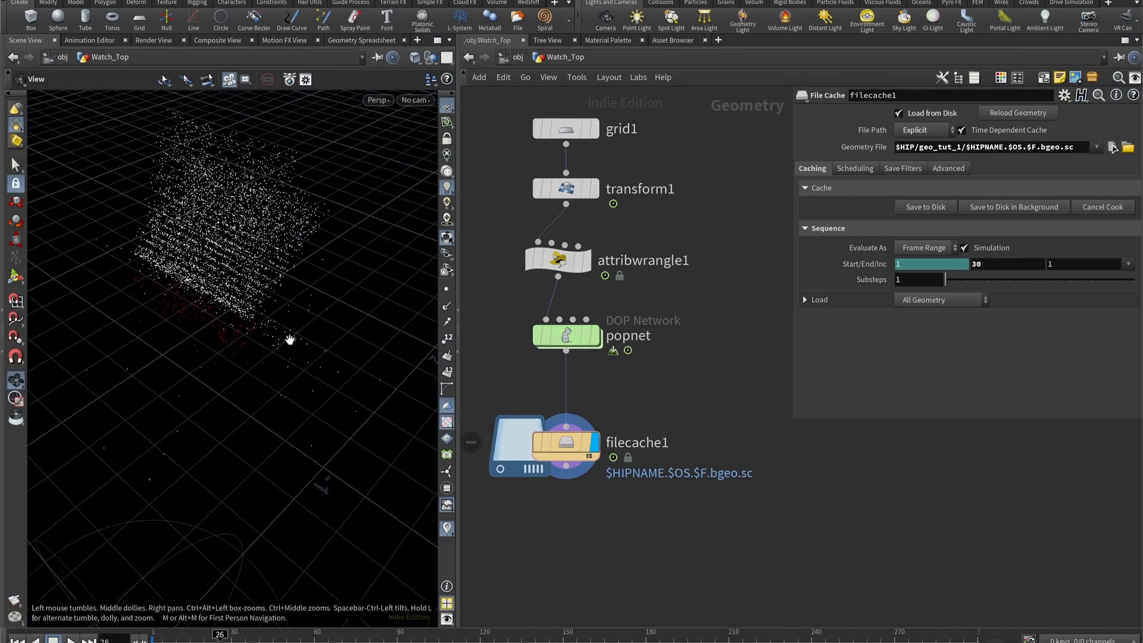
pyautogui.moveTo(294, 349); pyautogui.dragTo(256, 286)
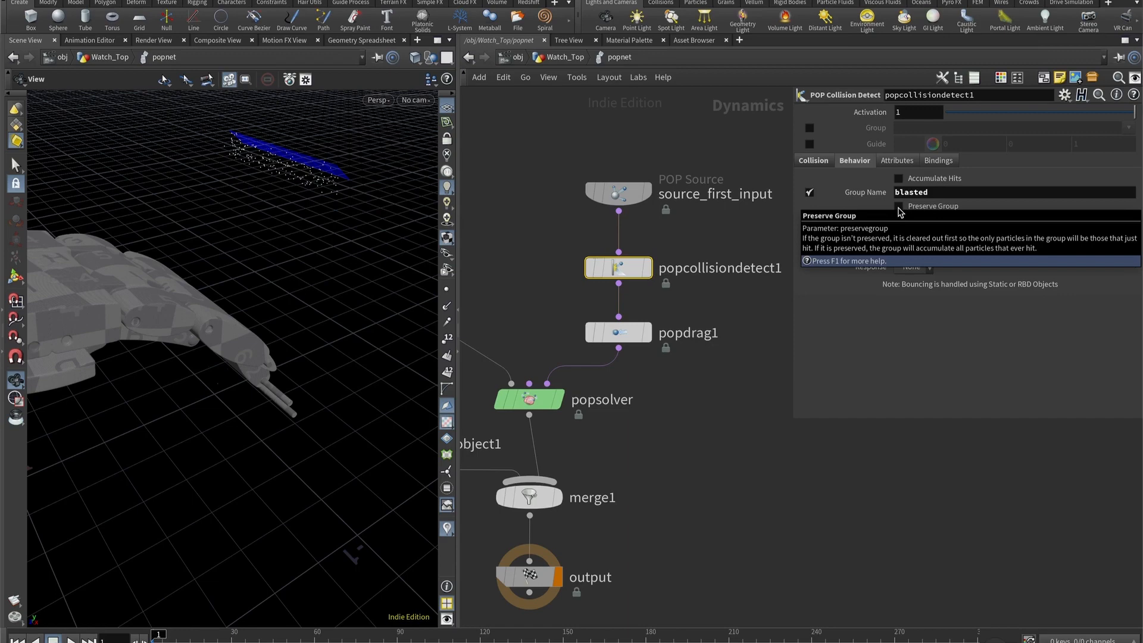
# - Enable Preserve Group on popcollisiondetect1 and move popdrag1 down to make room in the chain, keeping output as the displayed node
pyautogui.click(898, 206)
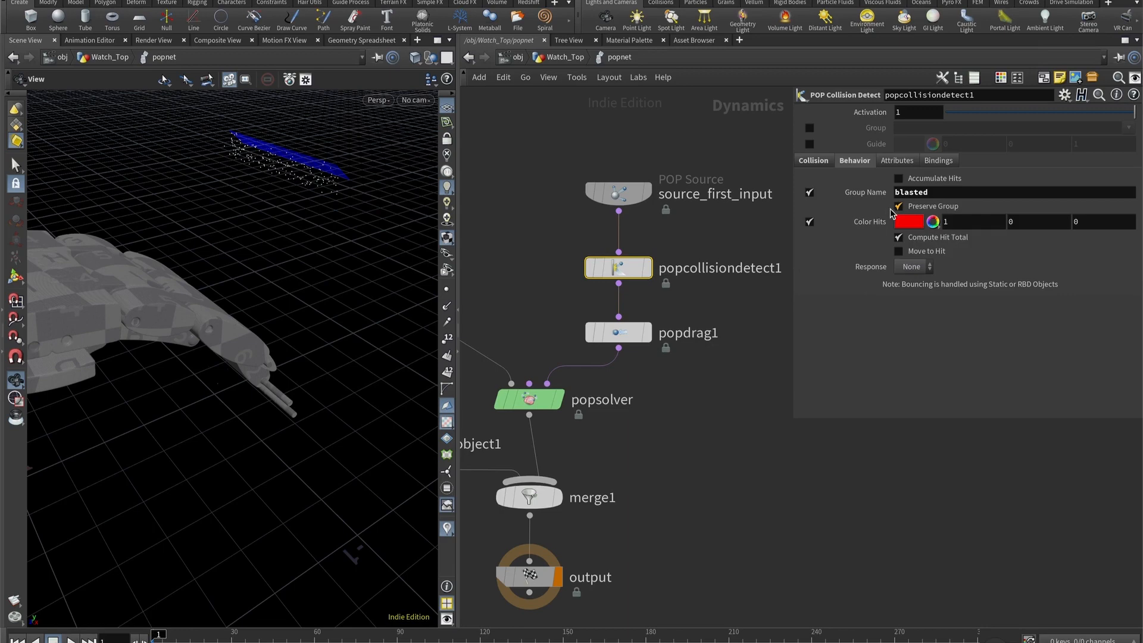
pyautogui.moveTo(618, 332); pyautogui.dragTo(619, 351)
pyautogui.click(647, 353)
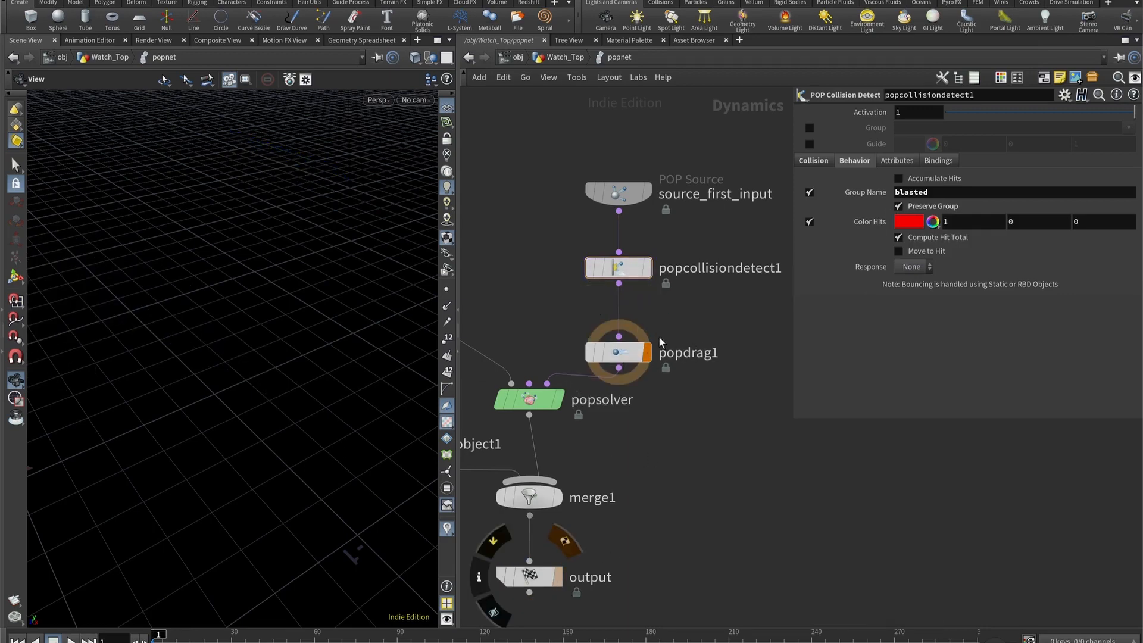
pyautogui.click(557, 577)
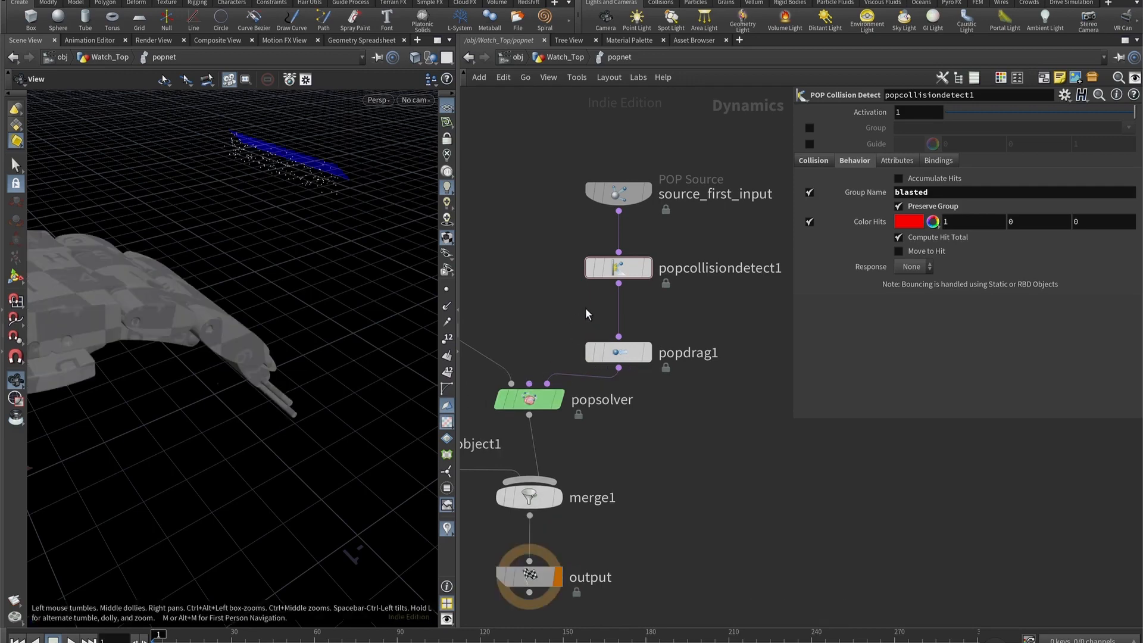
# - Insert a POP Wind node between popcollisiondetect1 and popdrag1 and set its noise Amplitude to 0.03
pyautogui.press('Tab')
pyautogui.write('pop wind')
pyautogui.press('Return')
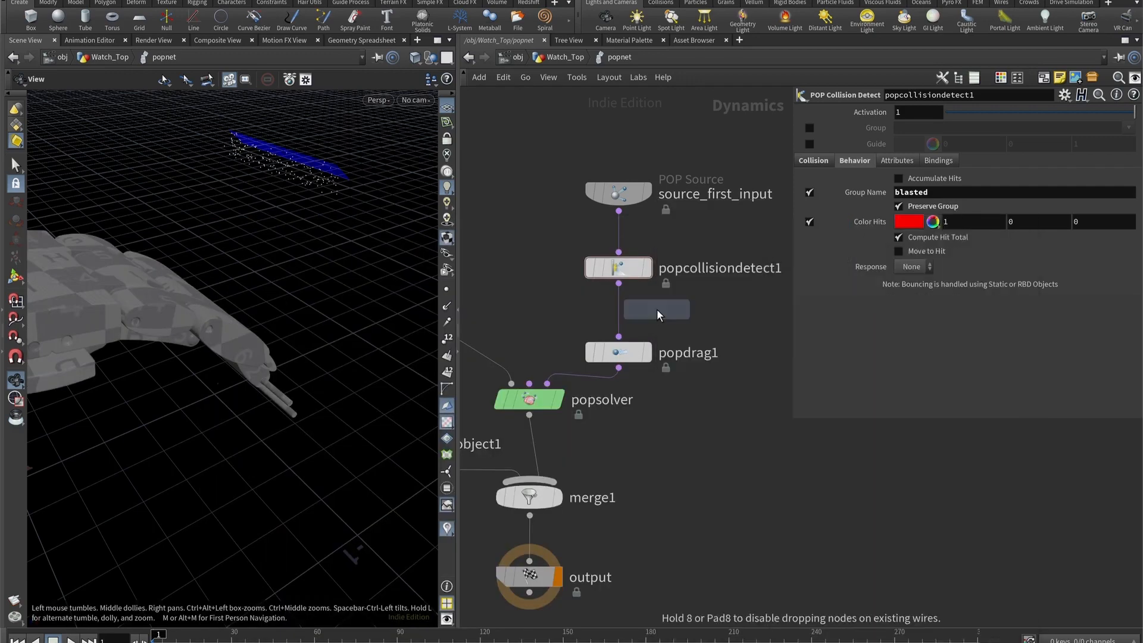
pyautogui.click(657, 311)
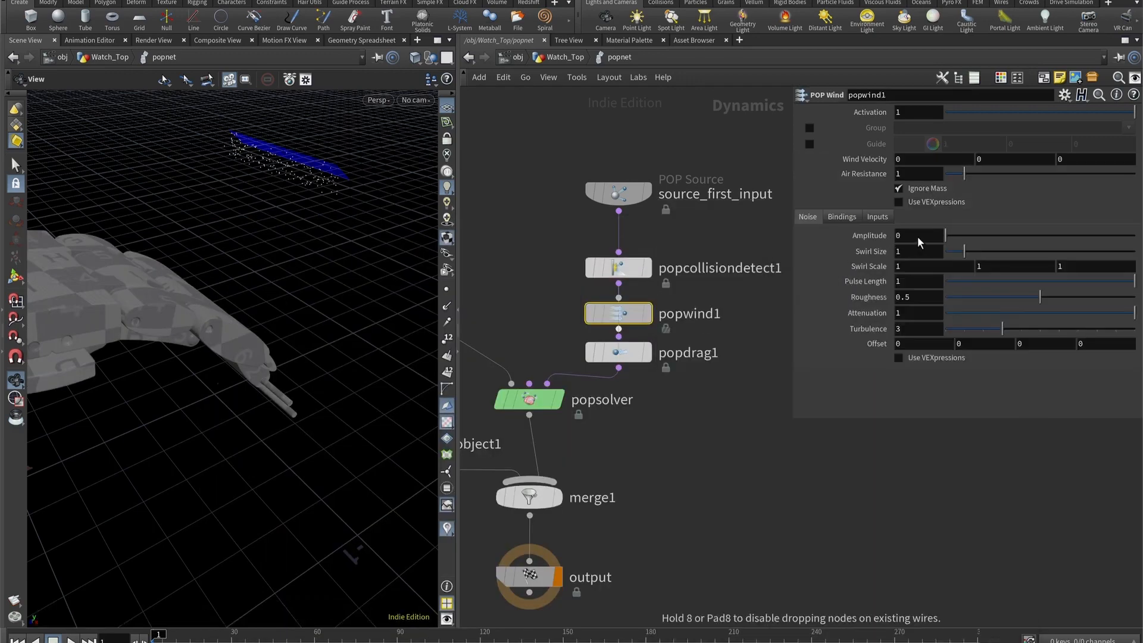
pyautogui.click(917, 235)
pyautogui.write('0.03')
pyautogui.press('Return')
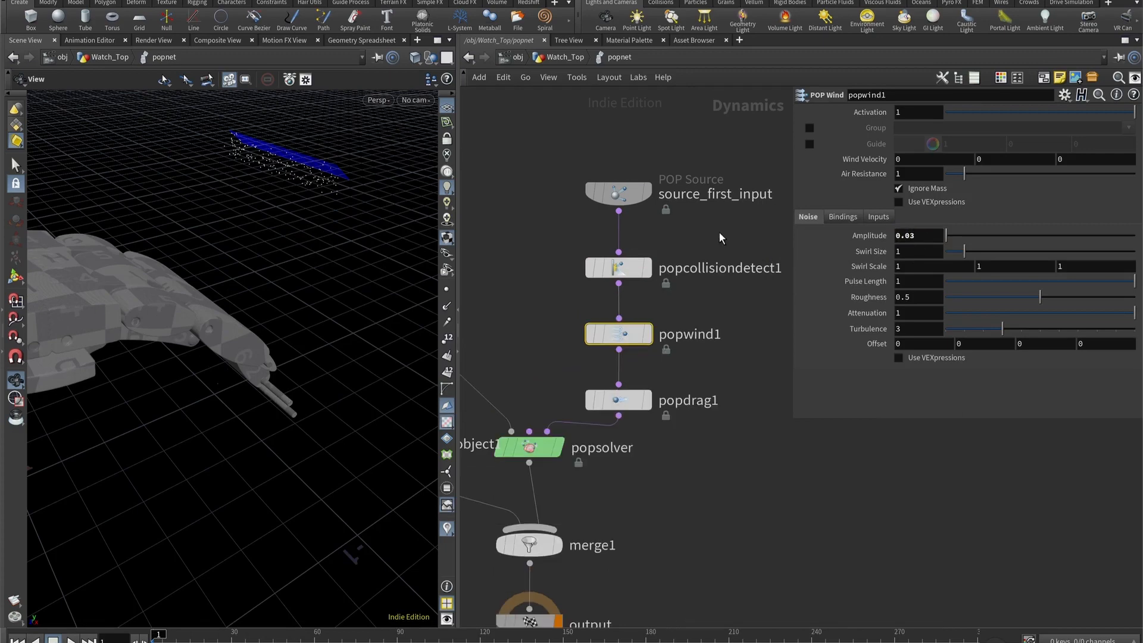
# - Set source_first_input's Const. Birth Rate to 50000 and its Life Expectancy to 0.4
pyautogui.click(621, 196)
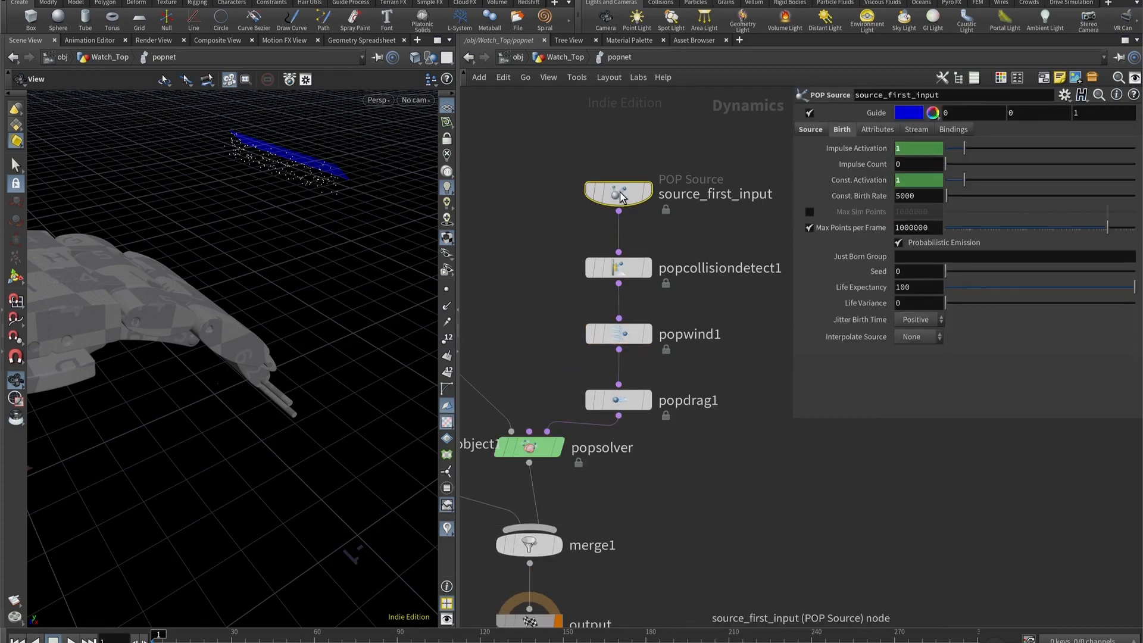
pyautogui.click(900, 196)
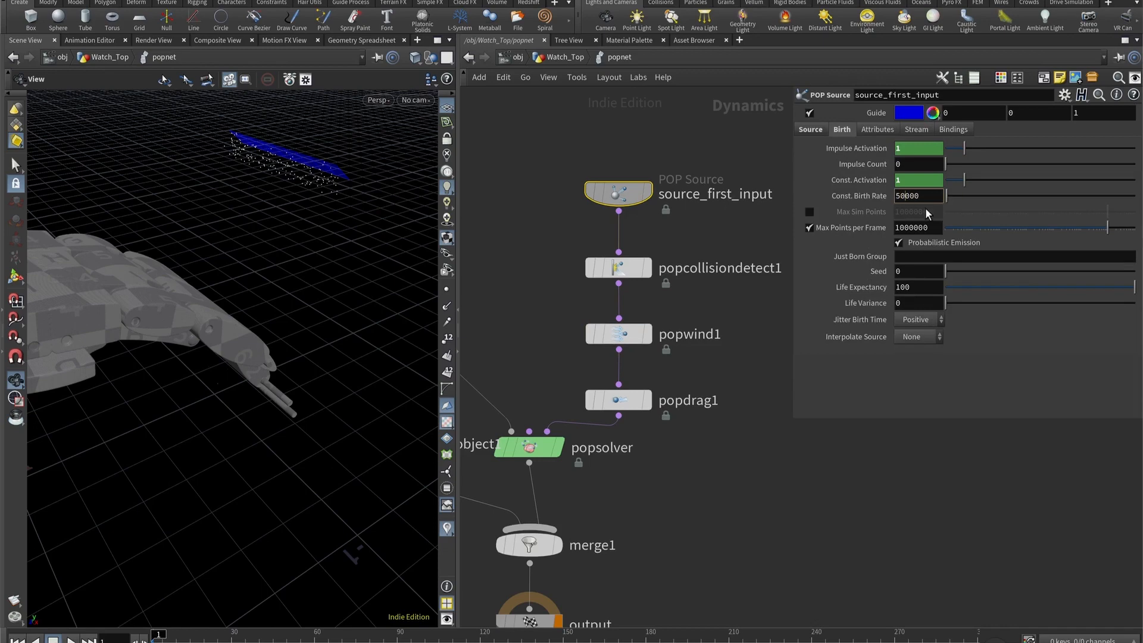
pyautogui.doubleClick(921, 287)
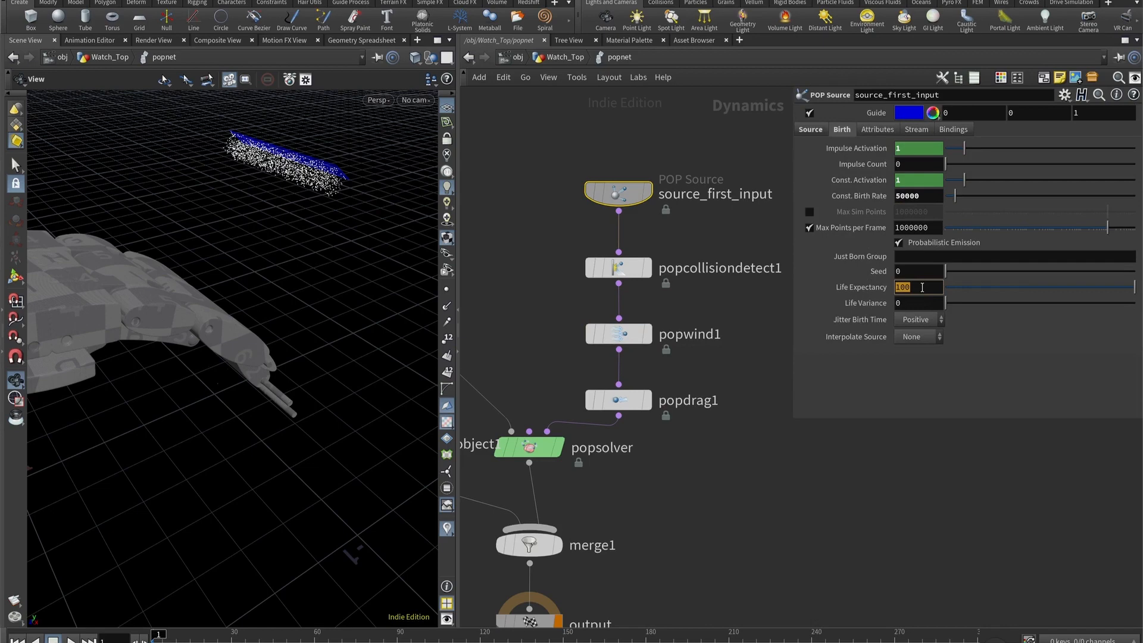
pyautogui.write('0.4')
pyautogui.press('Tab')
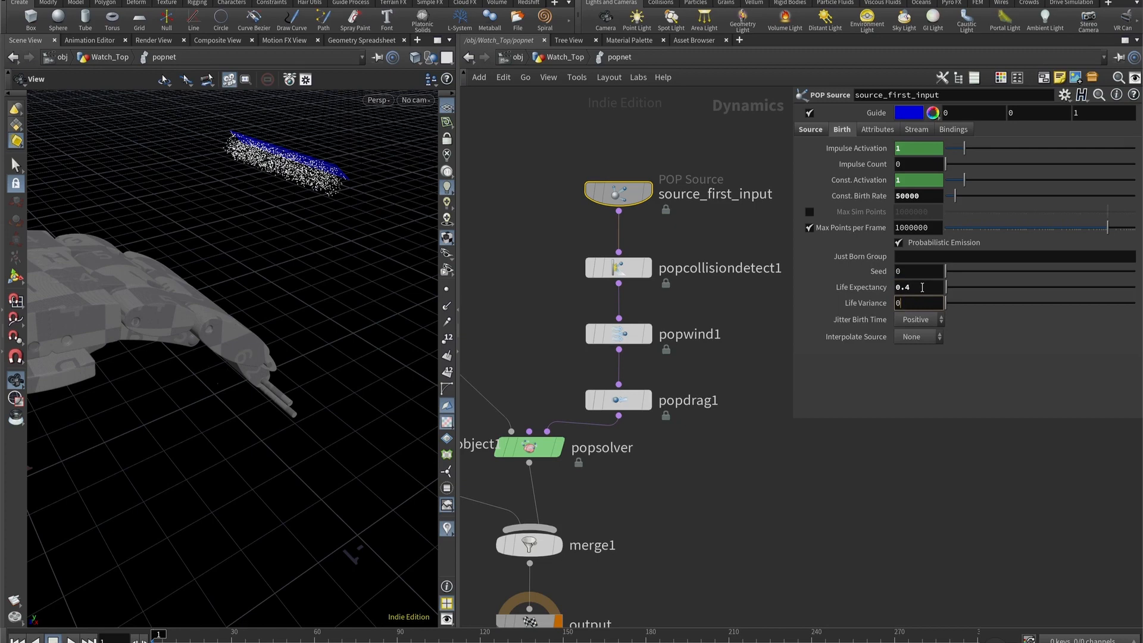
pyautogui.press('Return')
# - Return to the Watch_Top network and change attribwrangle1's expression to @v = -@N*3;
pyautogui.press('u')
pyautogui.click(570, 189)
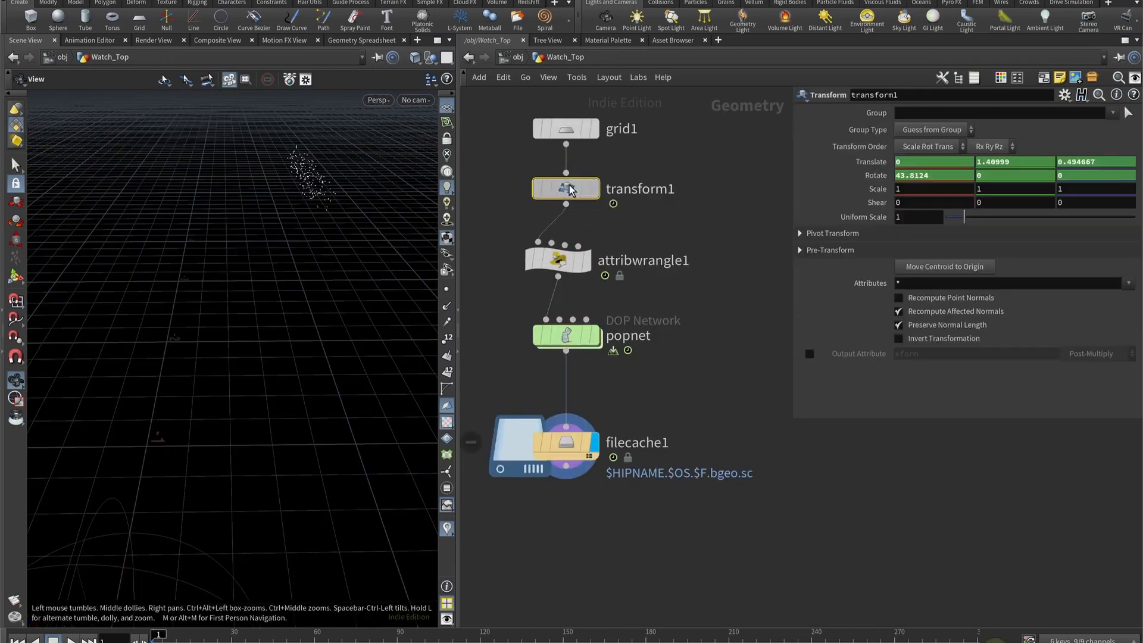
pyautogui.click(563, 261)
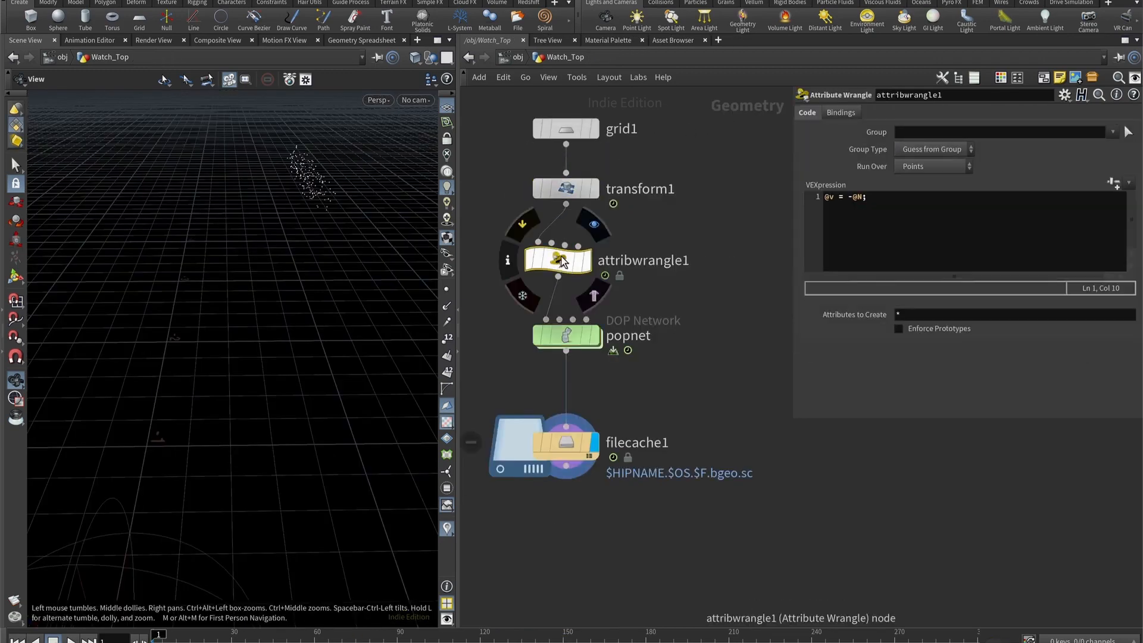
pyautogui.write('*&')
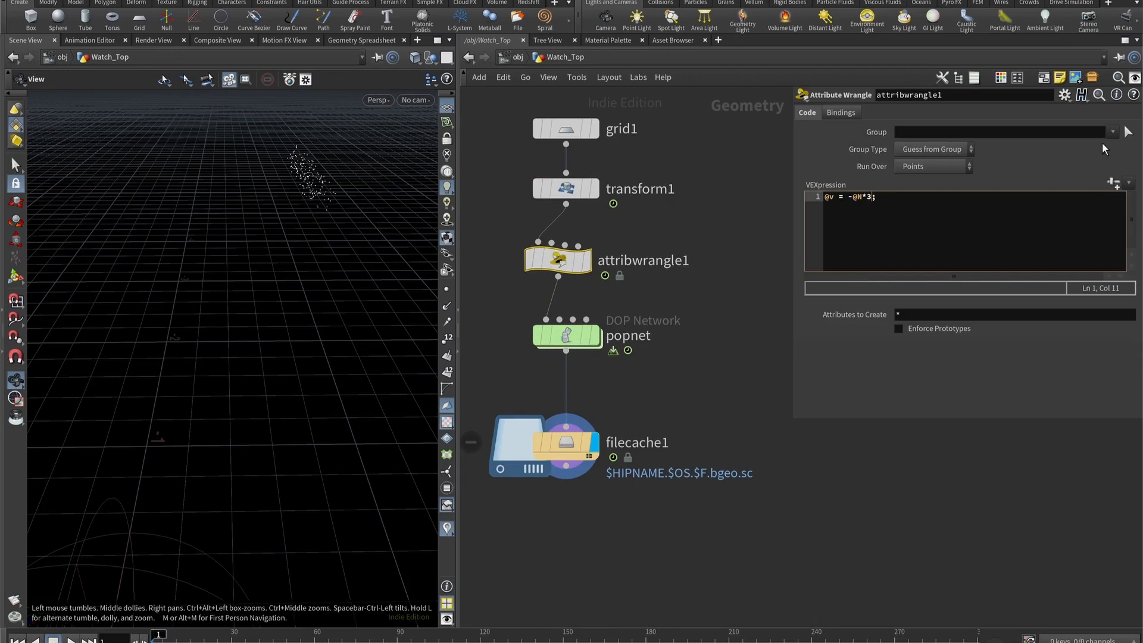
pyautogui.click(703, 405)
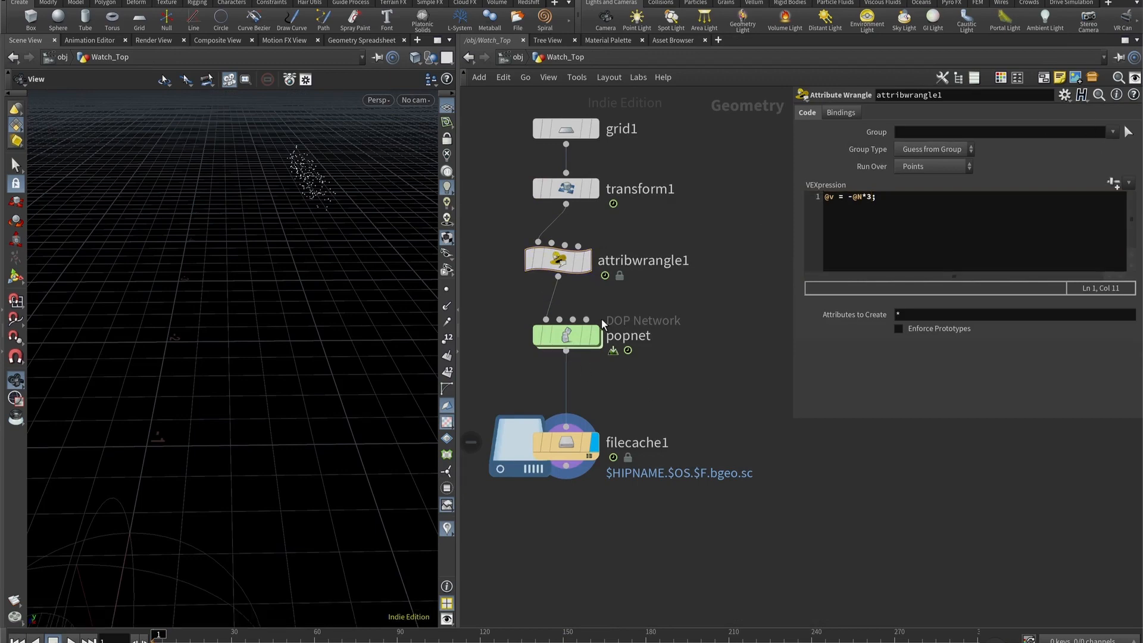
# - Scrub the timeline to frame 22 and inspect the cached particles in the viewport
pyautogui.moveTo(154, 640); pyautogui.dragTo(169, 640)
pyautogui.moveTo(185, 641); pyautogui.dragTo(210, 638)
pyautogui.moveTo(191, 333); pyautogui.dragTo(221, 279)
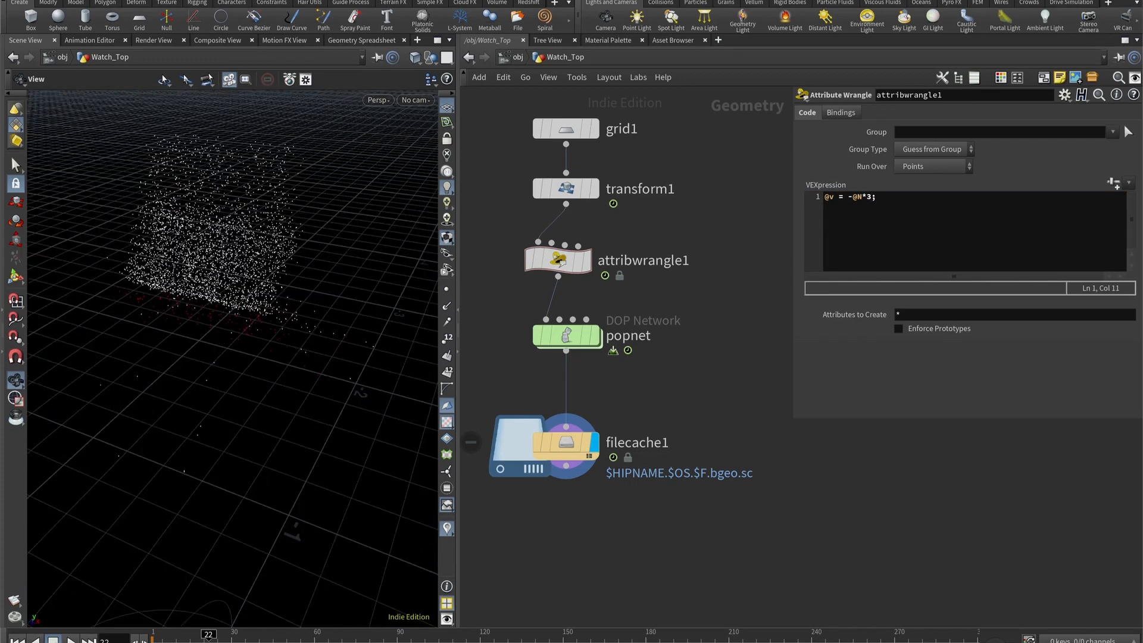
# - Open popnet and review staticobject1's Collision Detection options, keeping Use Solver Default, then inspect the collider in the viewport
pyautogui.hotkey('ctrl', 'Up')
pyautogui.click(564, 442)
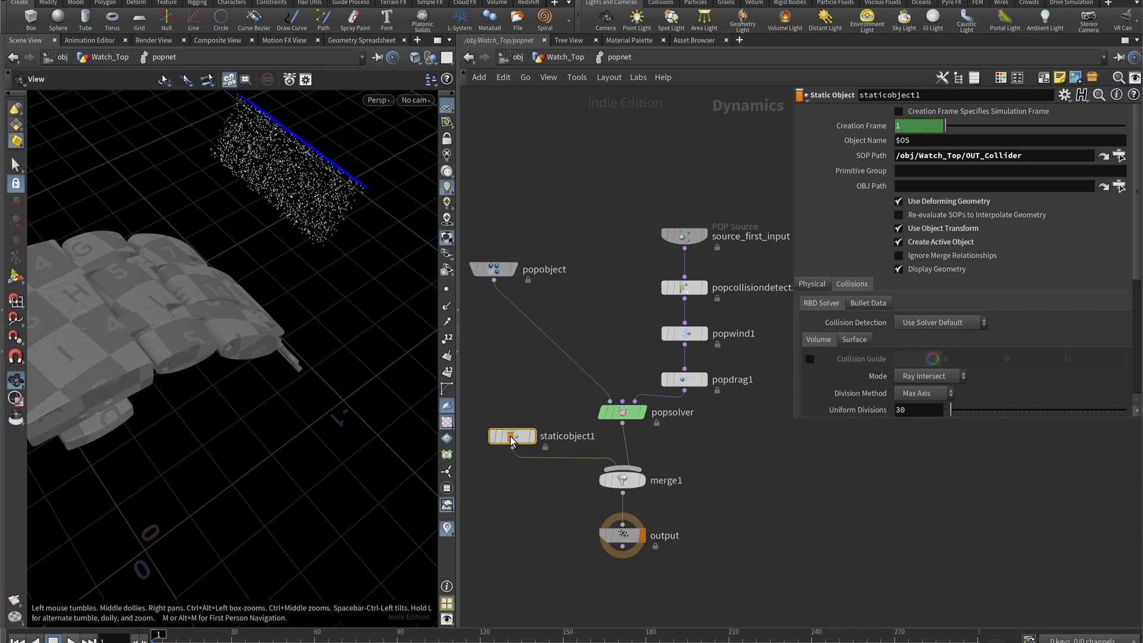
pyautogui.click(927, 324)
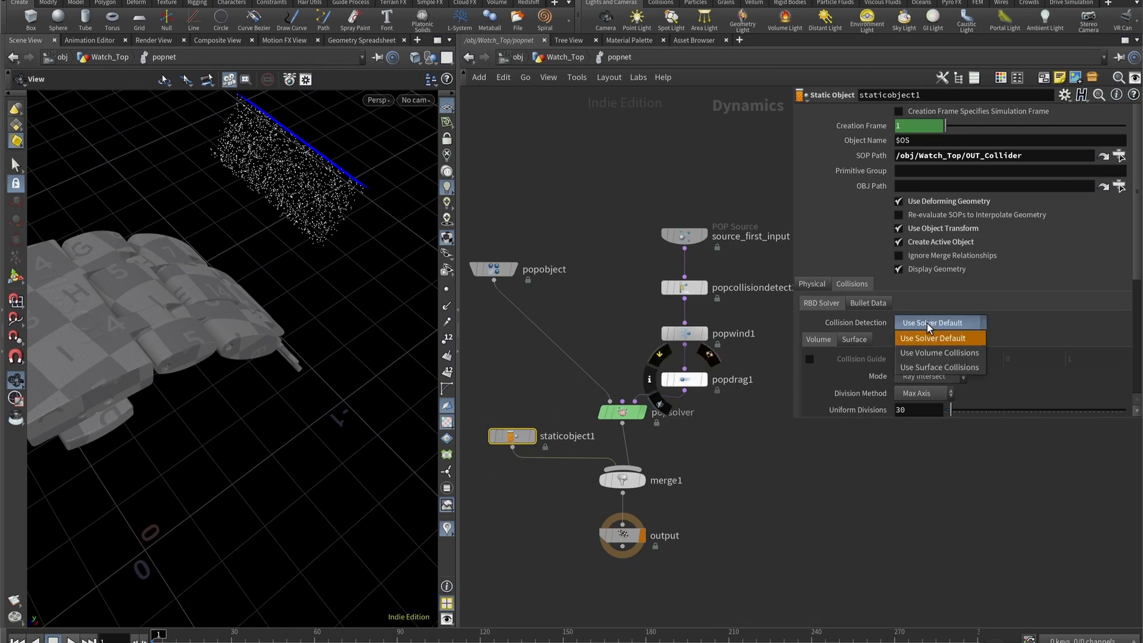
pyautogui.click(924, 337)
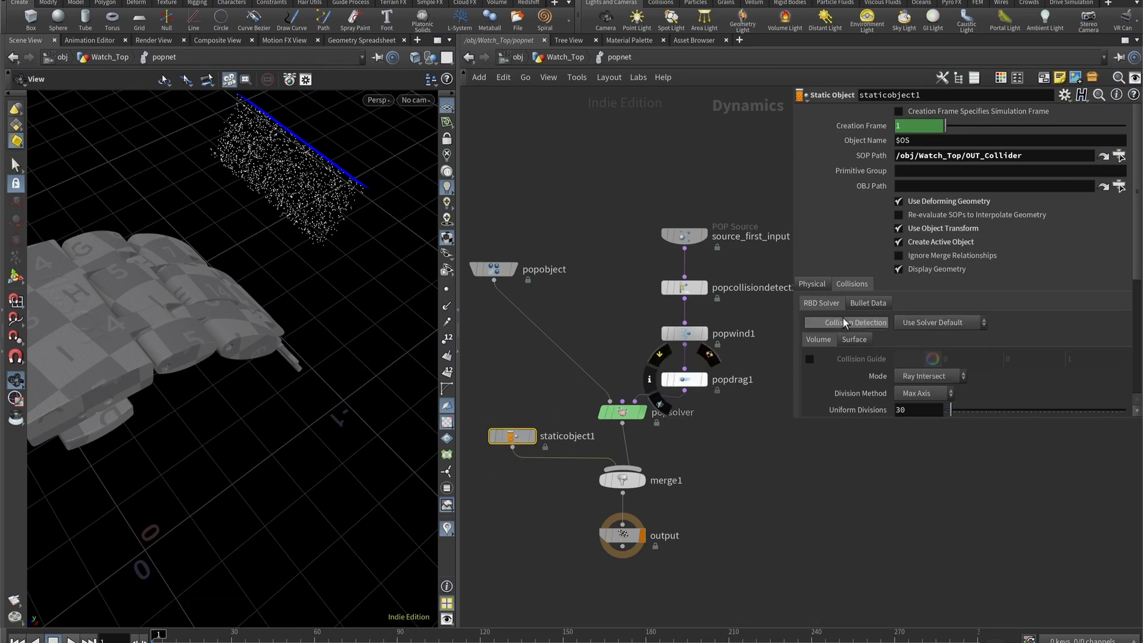
pyautogui.click(931, 322)
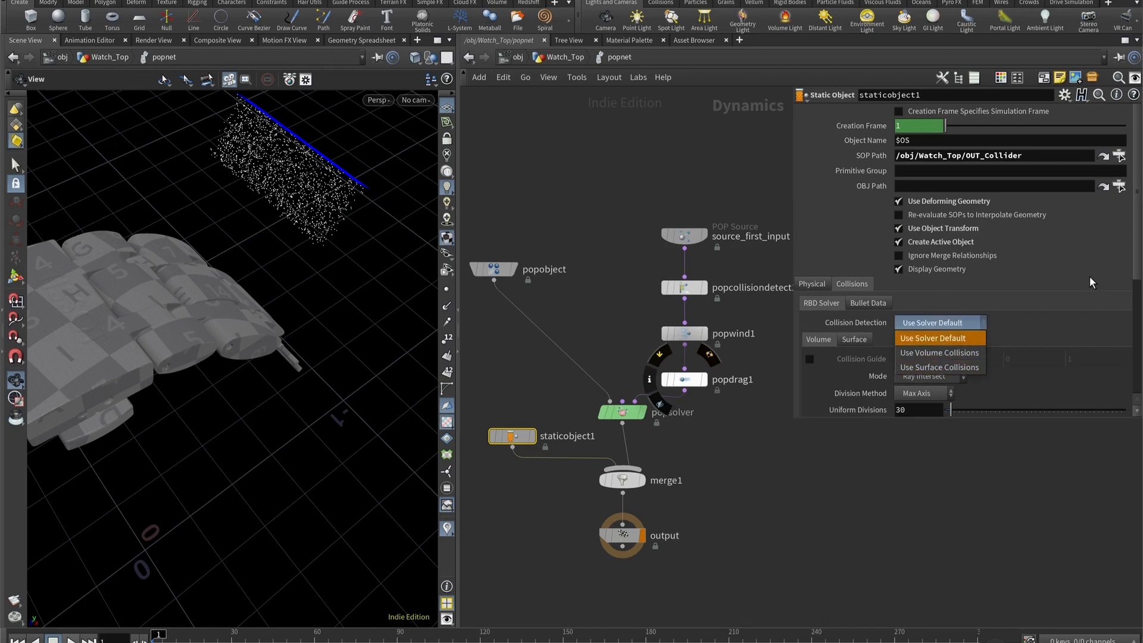
pyautogui.click(933, 338)
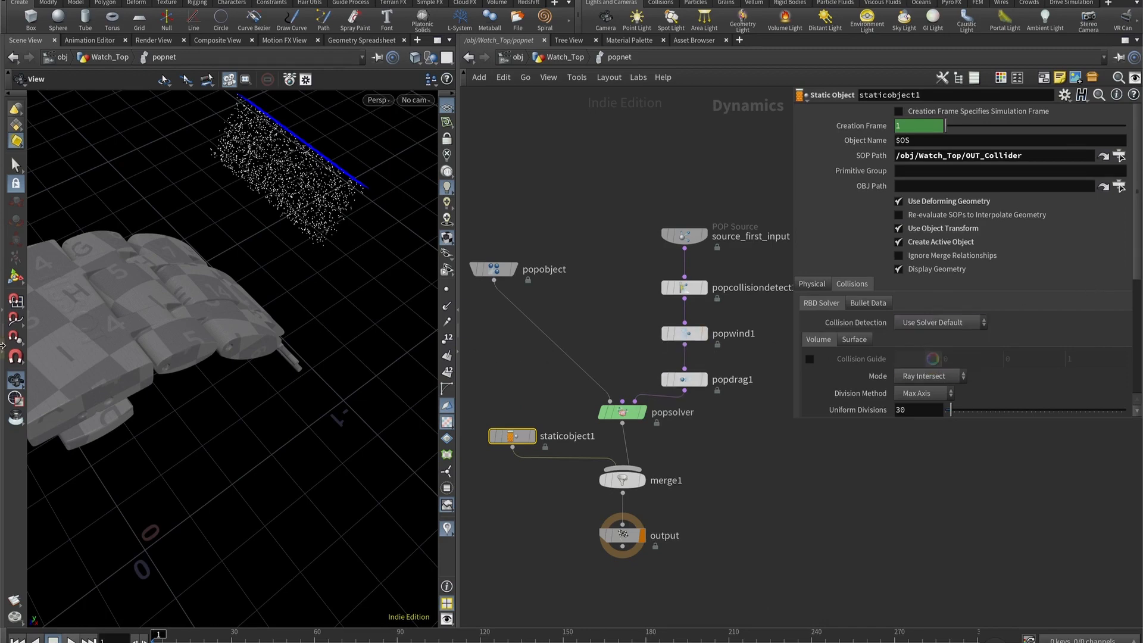
pyautogui.moveTo(94, 331); pyautogui.dragTo(238, 381)
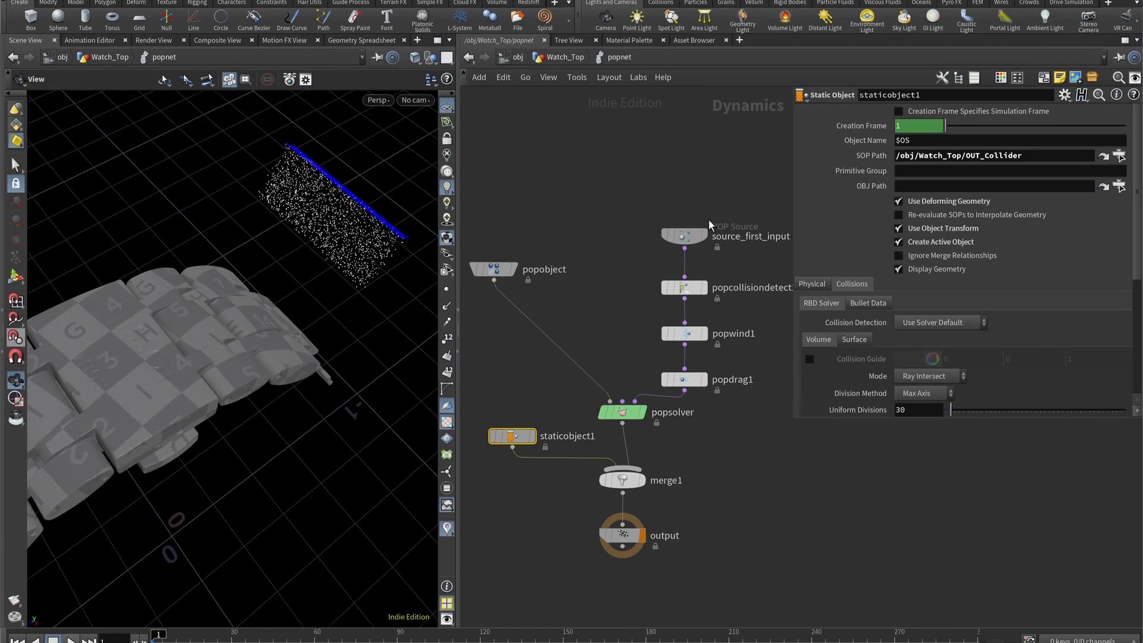
# - Return to the Watch_Top network and save filecache1's particle simulation to disk
pyautogui.click(566, 58)
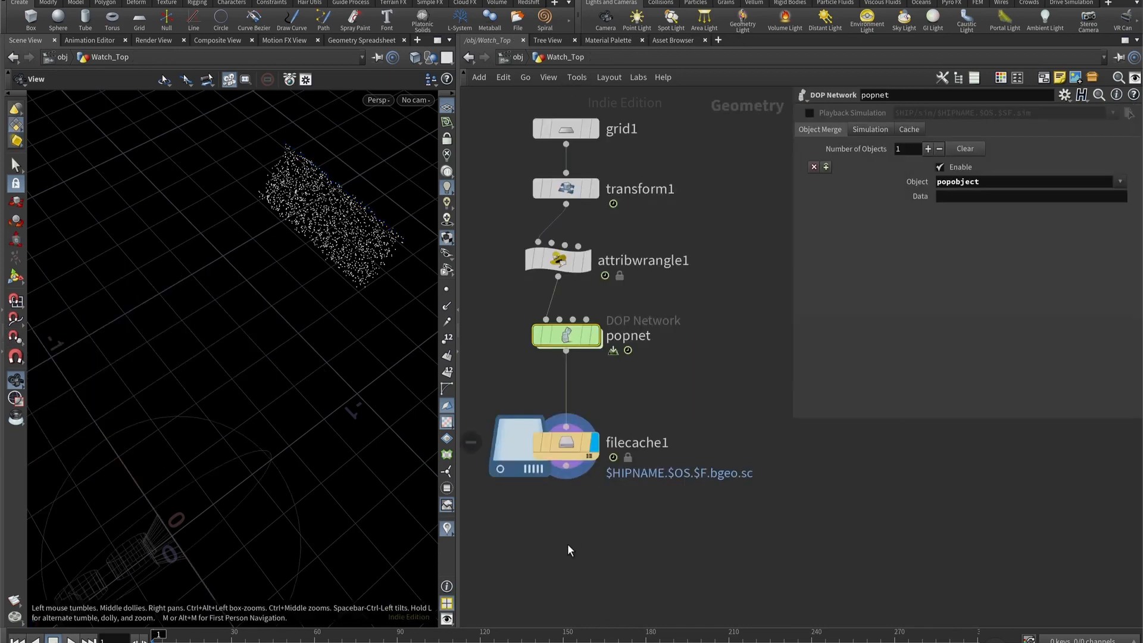
pyautogui.click(566, 443)
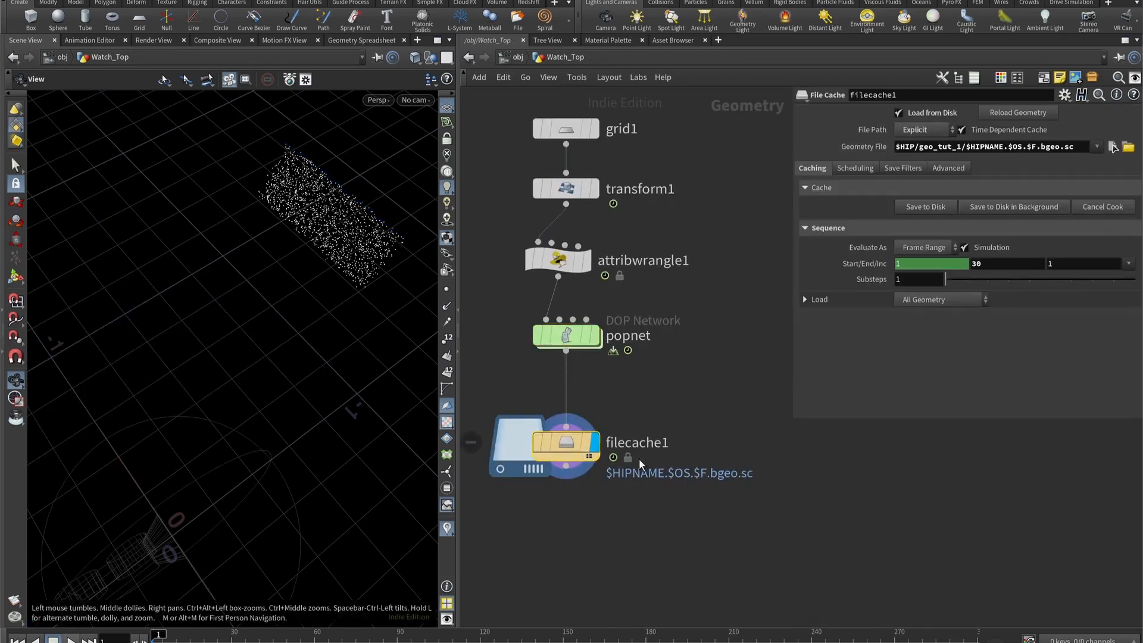
pyautogui.click(920, 208)
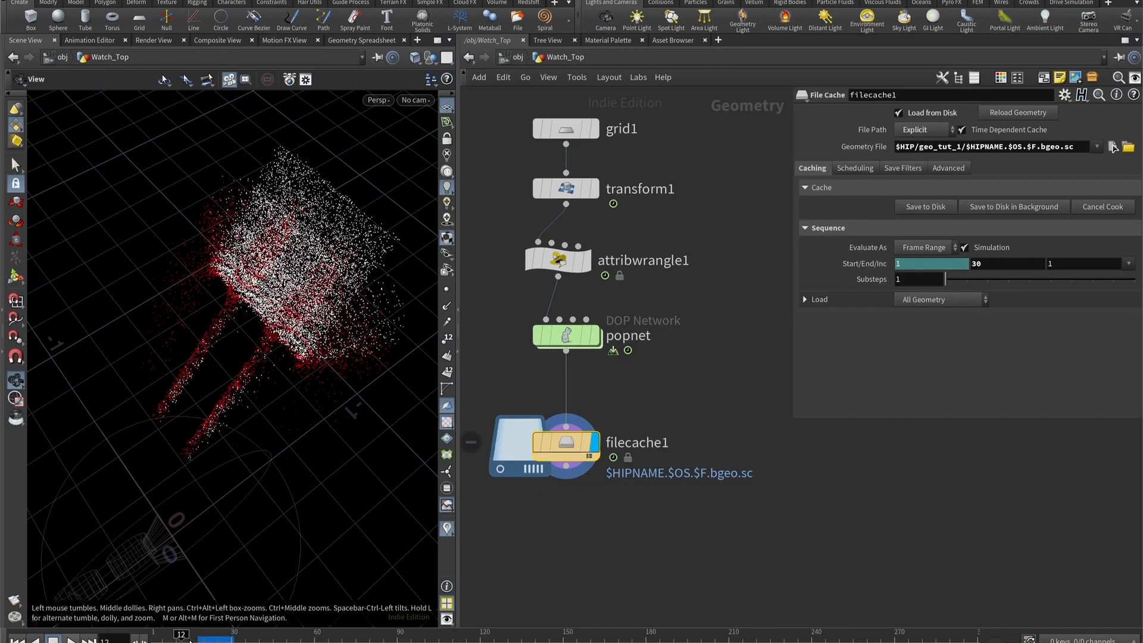
# - Scrub the timeline to frames 12 and 27 and examine the cached particles from several angles
pyautogui.moveTo(159, 639); pyautogui.dragTo(192, 639)
pyautogui.moveTo(316, 345)
pyautogui.mouseDown()
pyautogui.moveTo(294, 272)
pyautogui.moveTo(215, 270)
pyautogui.moveTo(299, 332)
pyautogui.moveTo(364, 275)
pyautogui.moveTo(328, 286)
pyautogui.moveTo(314, 342)
pyautogui.mouseUp()
pyautogui.moveTo(192, 638)
pyautogui.mouseDown()
pyautogui.moveTo(222, 638)
pyautogui.moveTo(156, 639)
pyautogui.moveTo(222, 640)
pyautogui.mouseUp()
pyautogui.moveTo(196, 322); pyautogui.dragTo(225, 295)
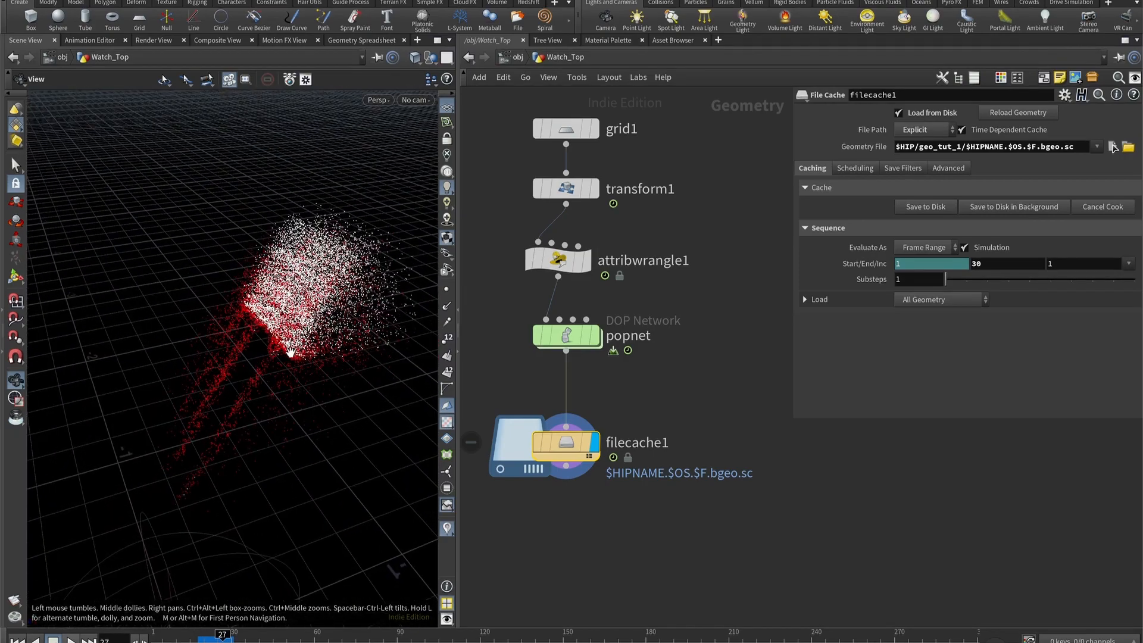
pyautogui.moveTo(325, 317); pyautogui.dragTo(245, 312)
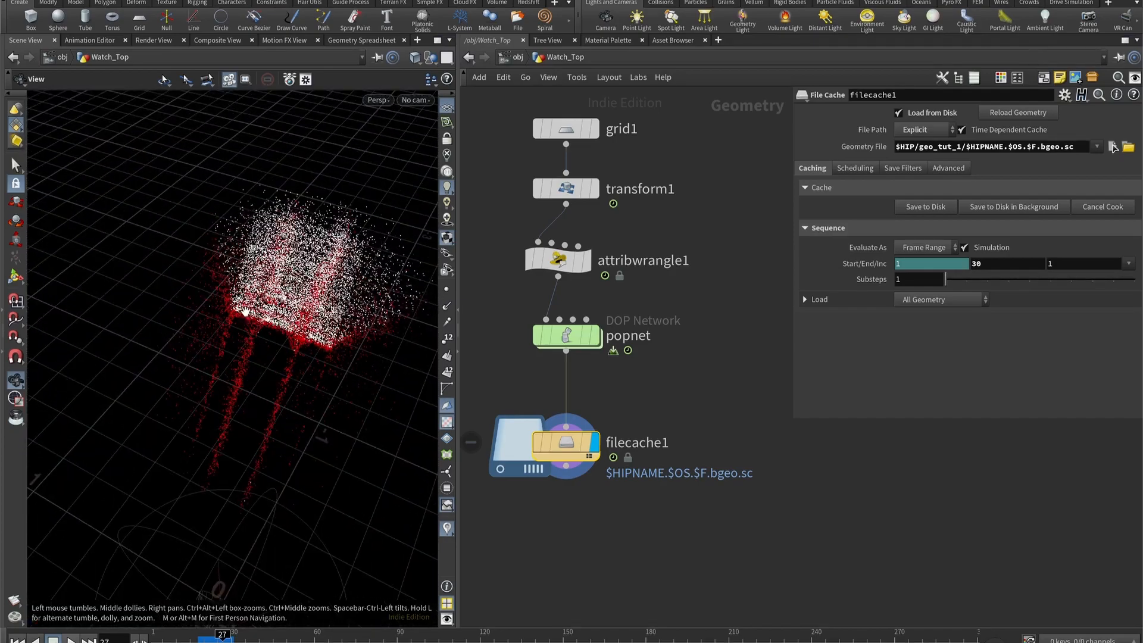
pyautogui.moveTo(664, 408); pyautogui.dragTo(723, 381, button='middle')
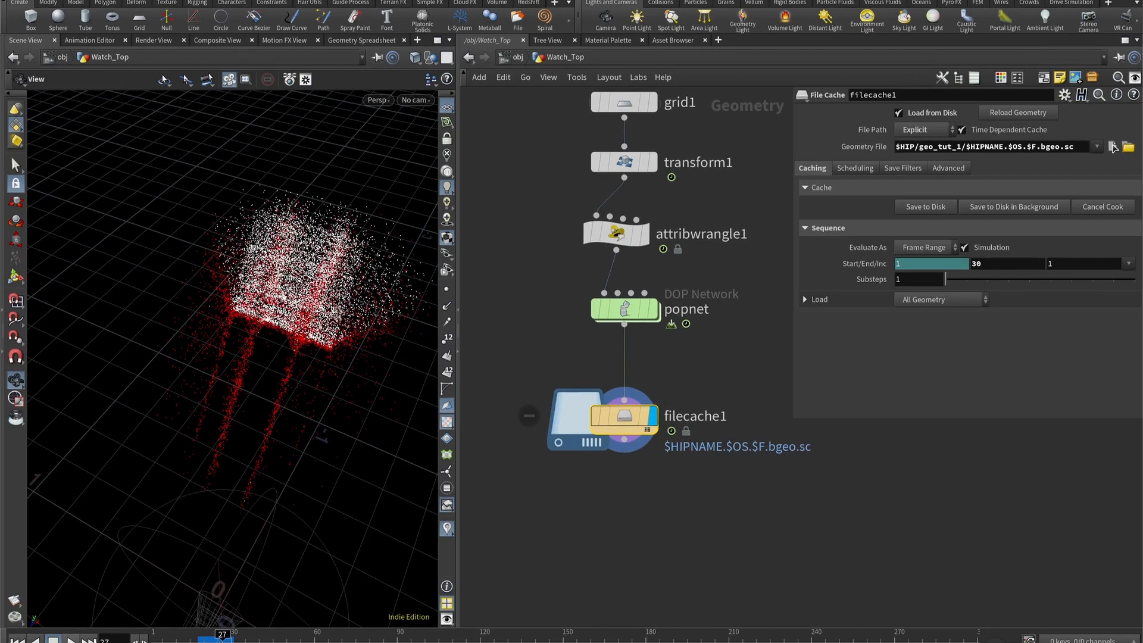
# - Set filecache1's end frame to 75 and save the simulation to disk
pyautogui.moveTo(626, 429); pyautogui.dragTo(635, 337, button='middle')
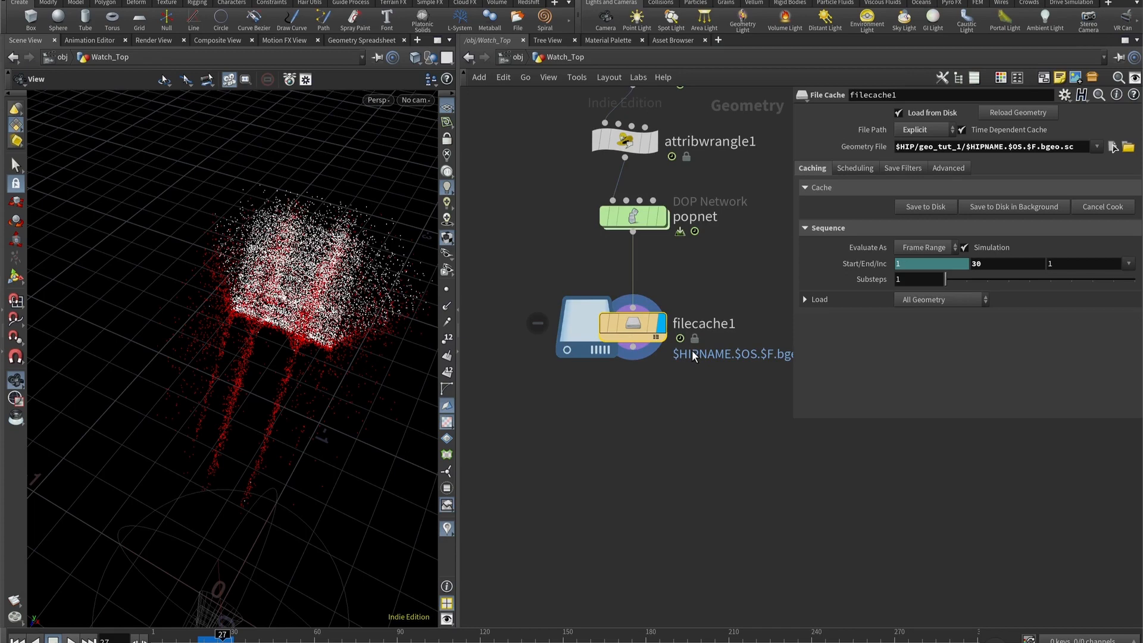
pyautogui.click(993, 264)
pyautogui.press('Return')
pyautogui.click(921, 209)
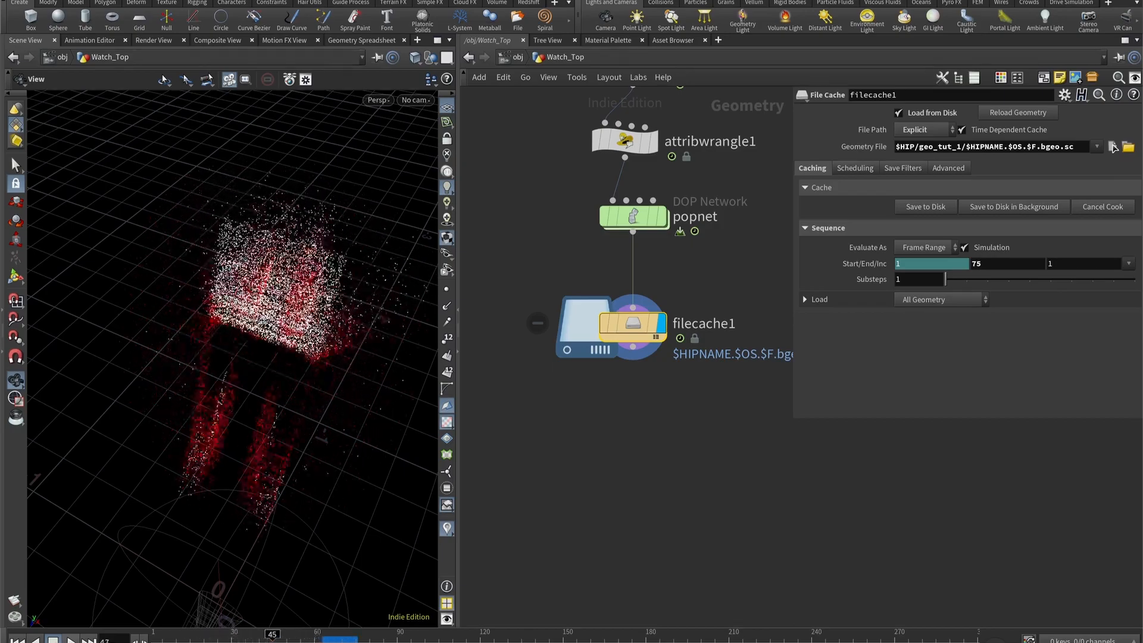
pyautogui.moveTo(316, 365); pyautogui.dragTo(299, 219)
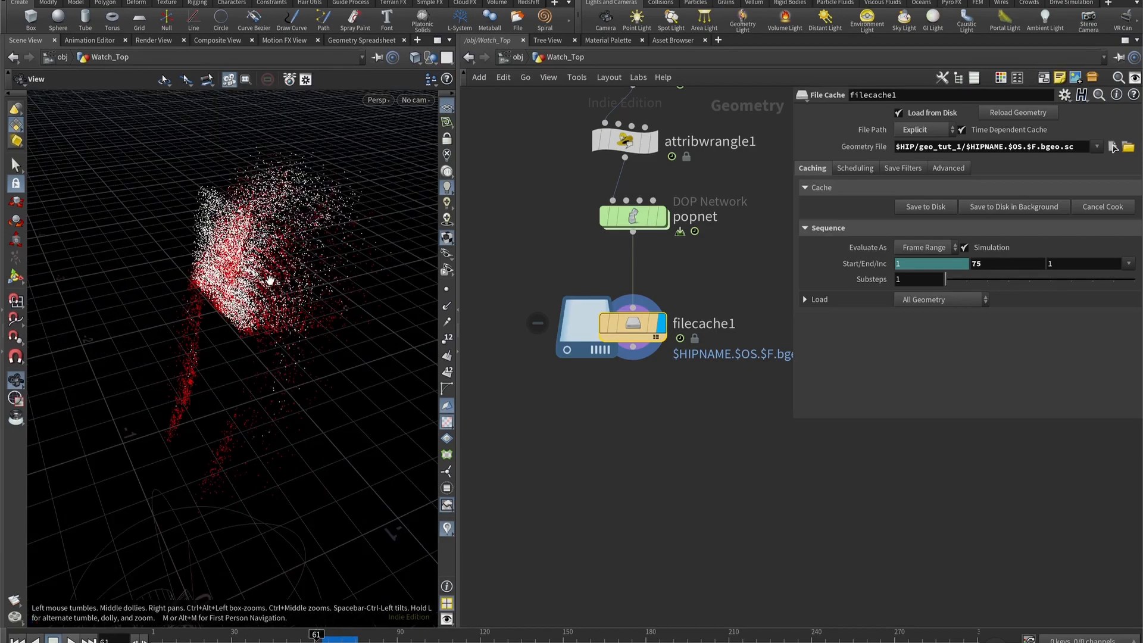
pyautogui.moveTo(269, 280); pyautogui.dragTo(296, 280)
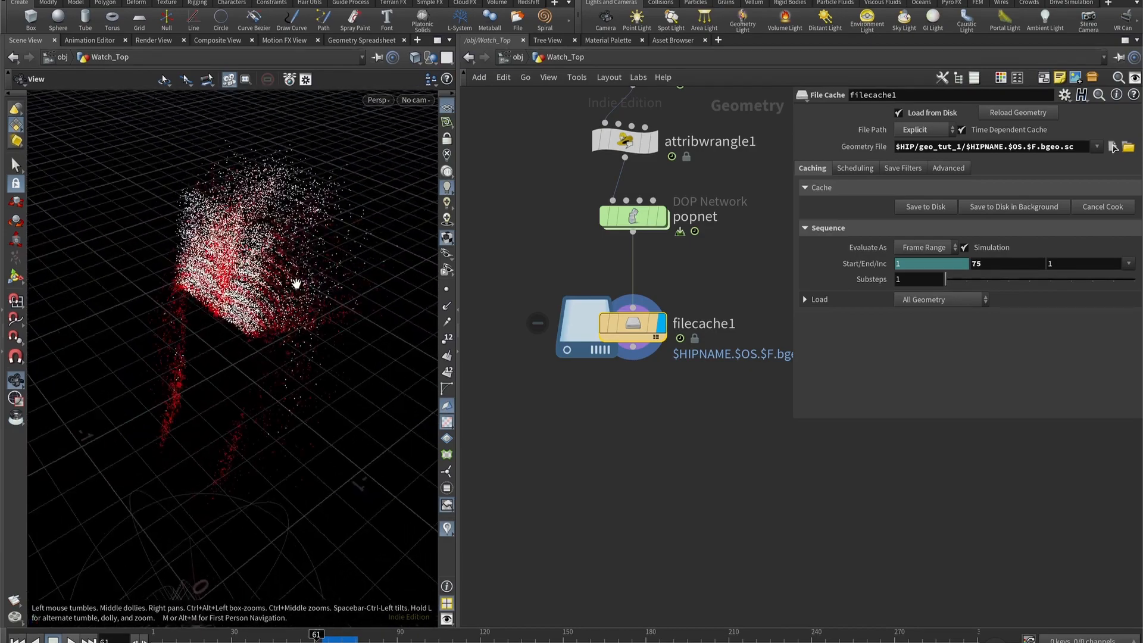
# - Set popsolver's Max Substeps to 3 and Min Substeps to 2 inside popnet, and select filecache1 back in Watch_Top
pyautogui.doubleClick(636, 218)
pyautogui.scroll(2, 723, 478)
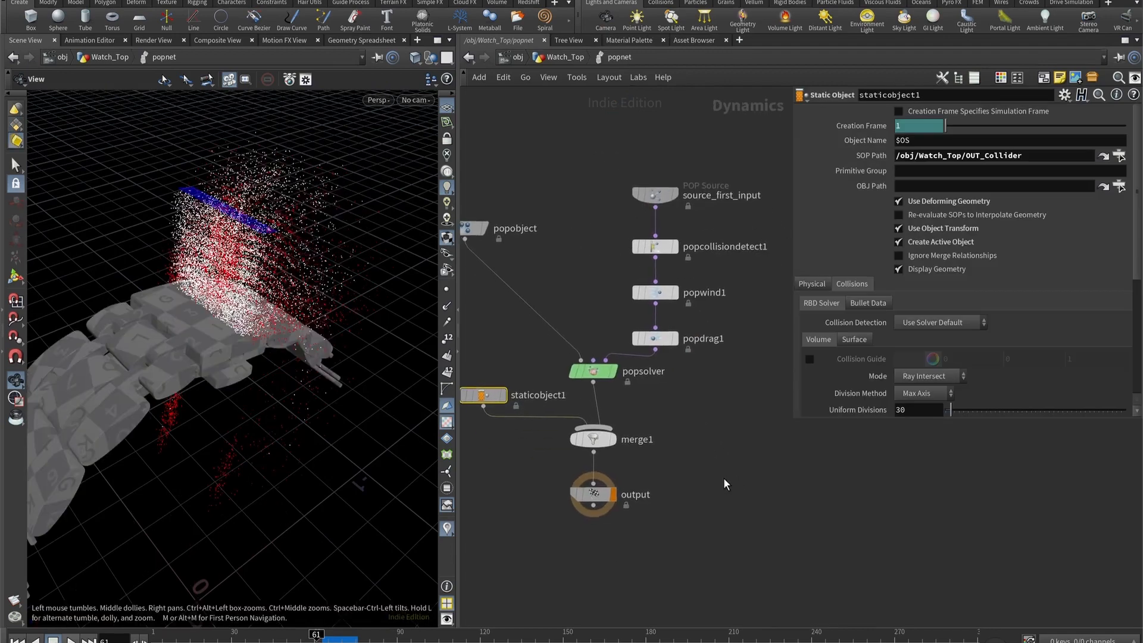
pyautogui.click(599, 379)
pyautogui.click(929, 165)
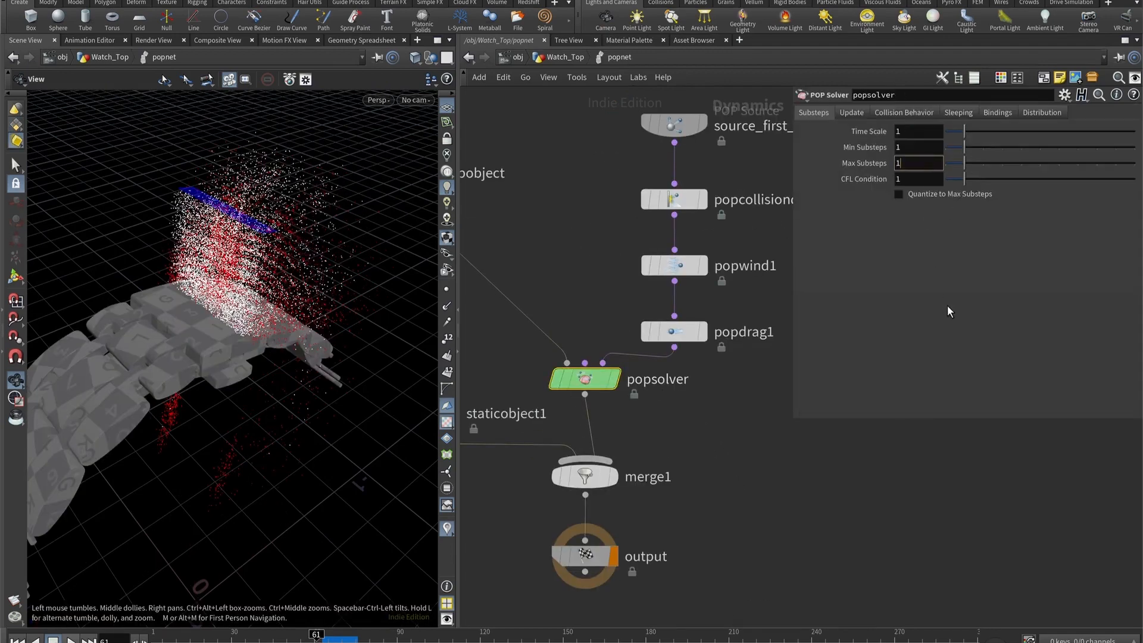
pyautogui.press('BackSpace')
pyautogui.write('3')
pyautogui.press('Return')
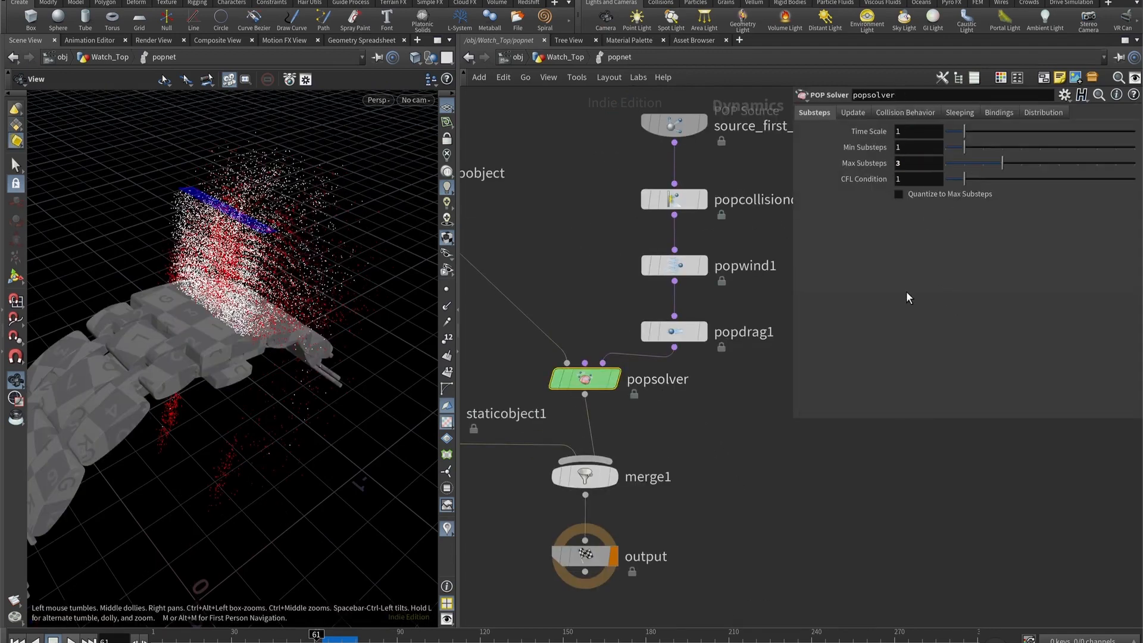
pyautogui.click(910, 145)
pyautogui.press('BackSpace')
pyautogui.write('2')
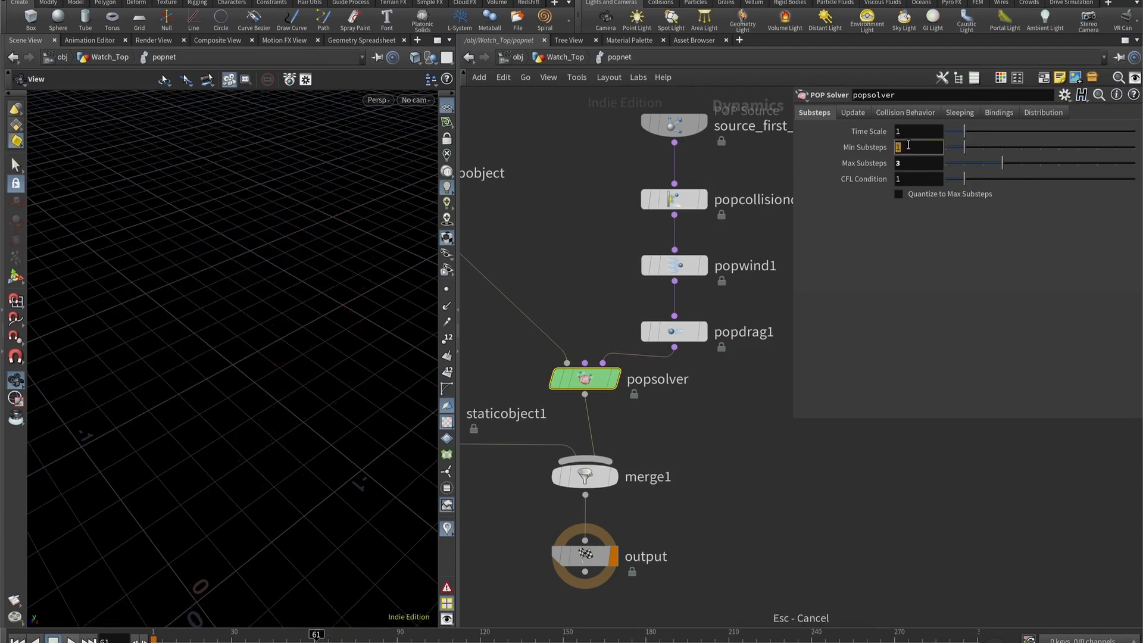
pyautogui.press('Return')
pyautogui.click(566, 55)
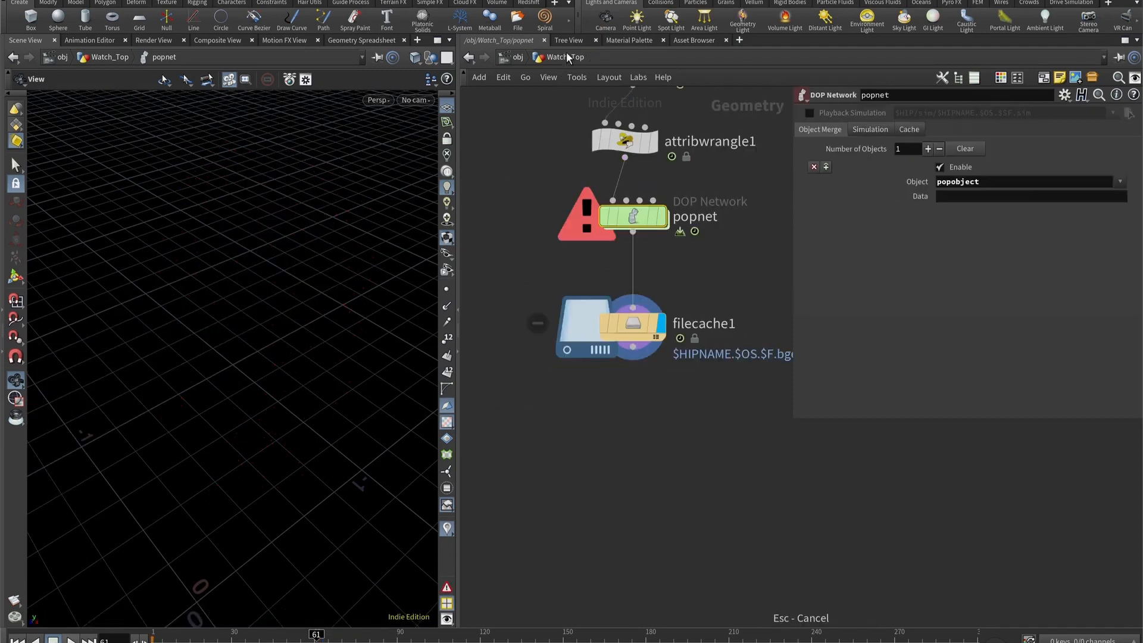
pyautogui.click(629, 334)
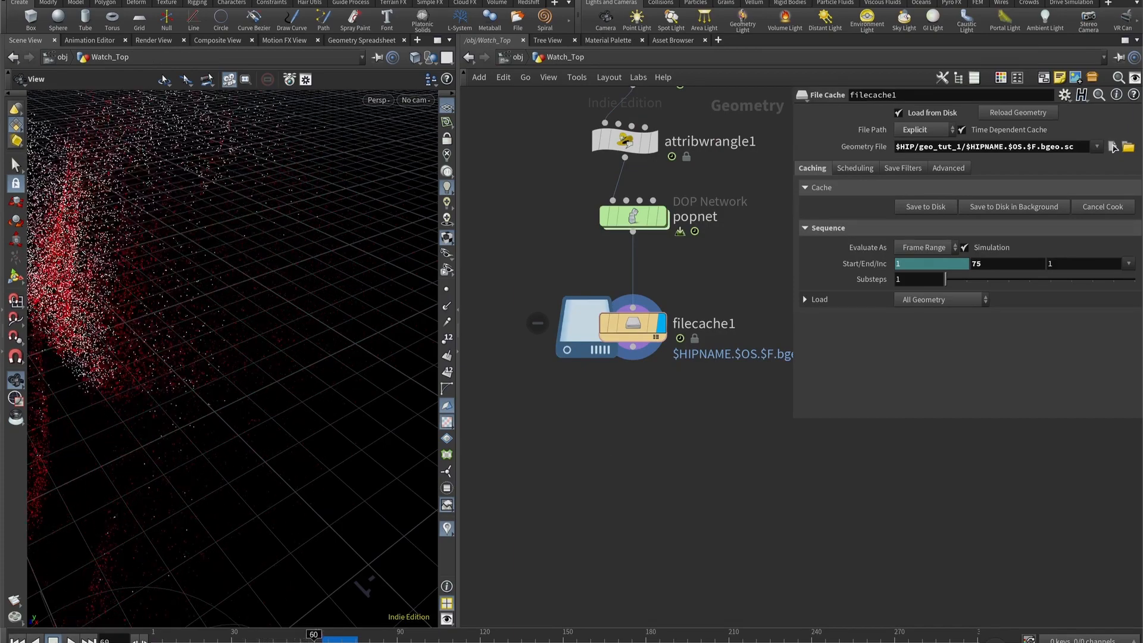
pyautogui.press('Tab')
pyautogui.write('del')
pyautogui.press('Escape')
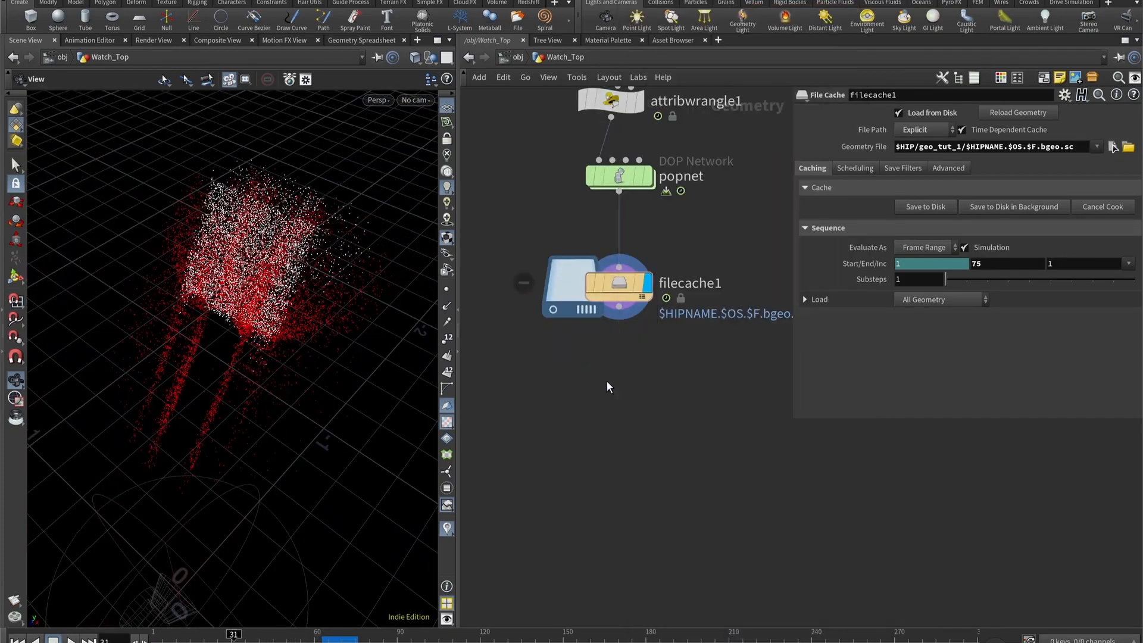
# - Add a Null node below filecache1 and connect filecache1's output to it
pyautogui.press('h')
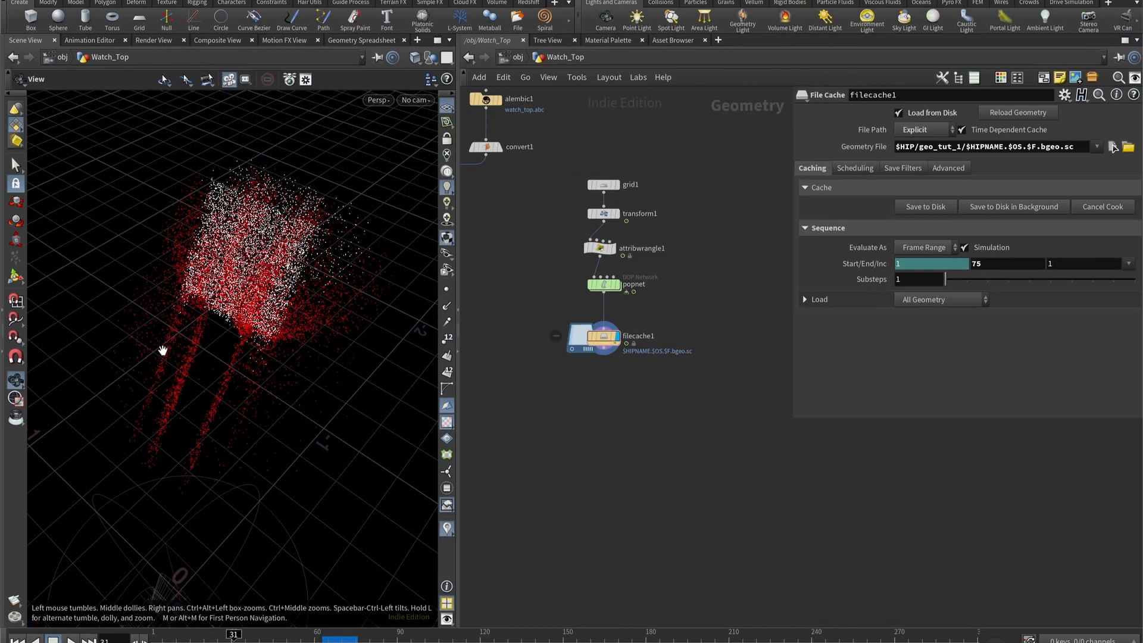
pyautogui.moveTo(645, 463); pyautogui.dragTo(744, 462, button='middle')
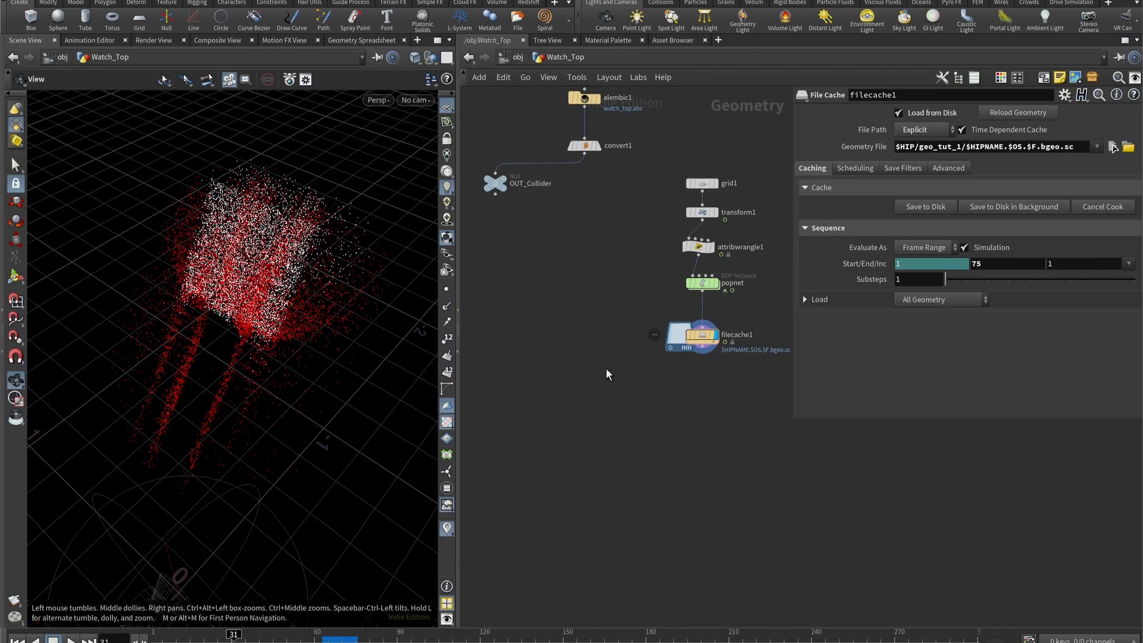
pyautogui.moveTo(606, 369); pyautogui.dragTo(578, 301, button='middle')
pyautogui.press('Tab')
pyautogui.write('null')
pyautogui.press('Return')
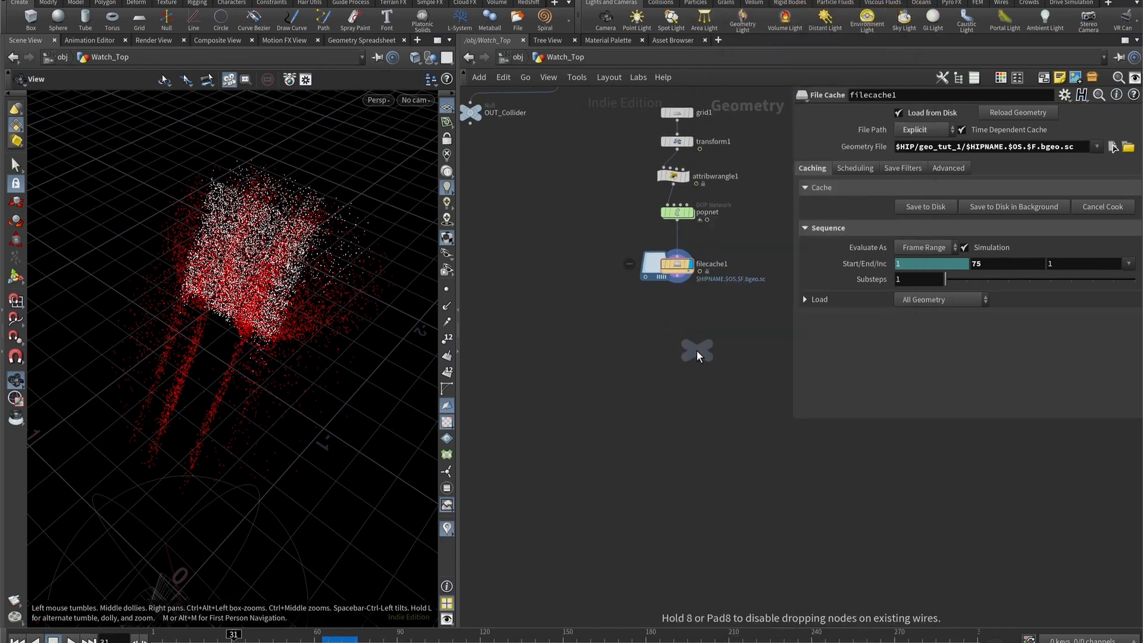
pyautogui.click(696, 350)
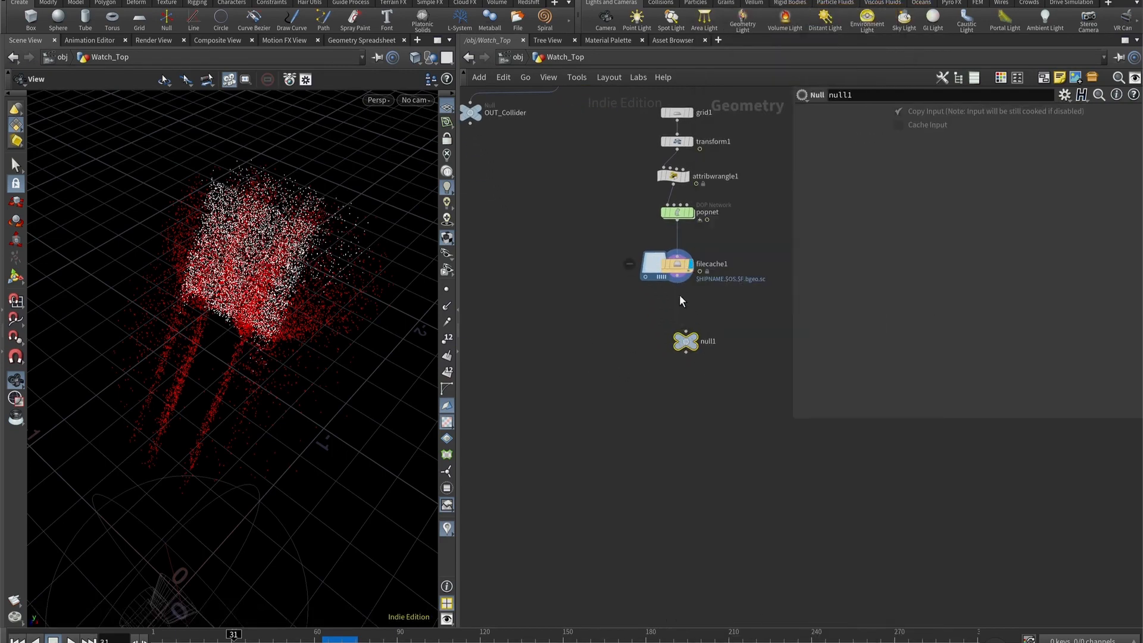
pyautogui.moveTo(678, 285); pyautogui.dragTo(686, 331)
# - Rename the new null OUT_Particles and place it directly beneath filecache1
pyautogui.doubleClick(712, 342)
pyautogui.write('OUT_Particles')
pyautogui.press('Return')
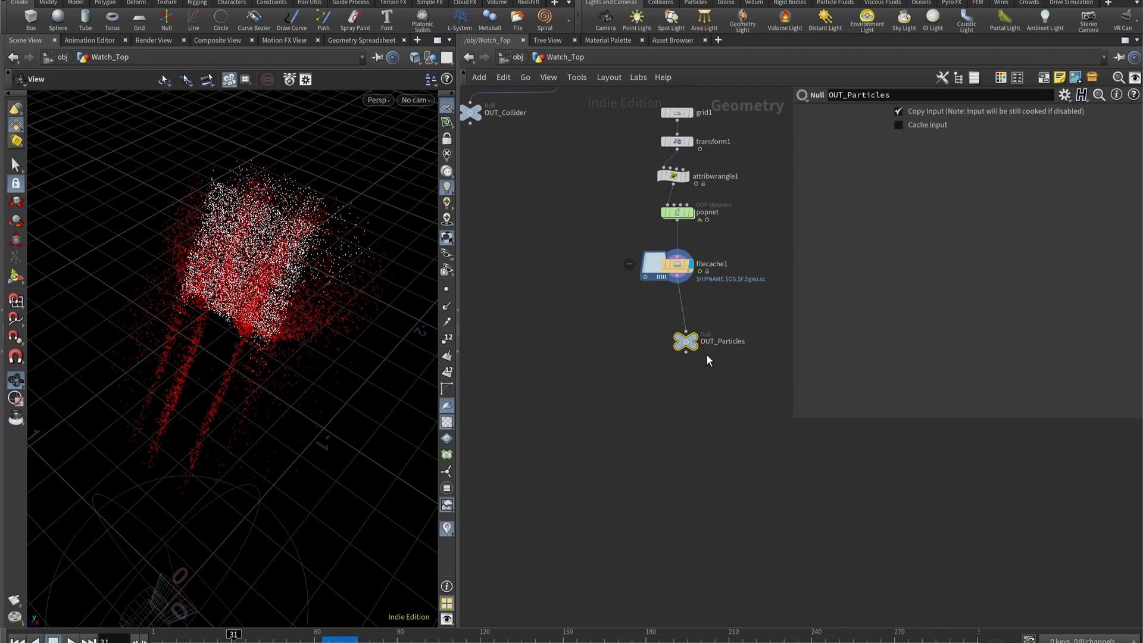
pyautogui.moveTo(688, 344); pyautogui.dragTo(679, 309)
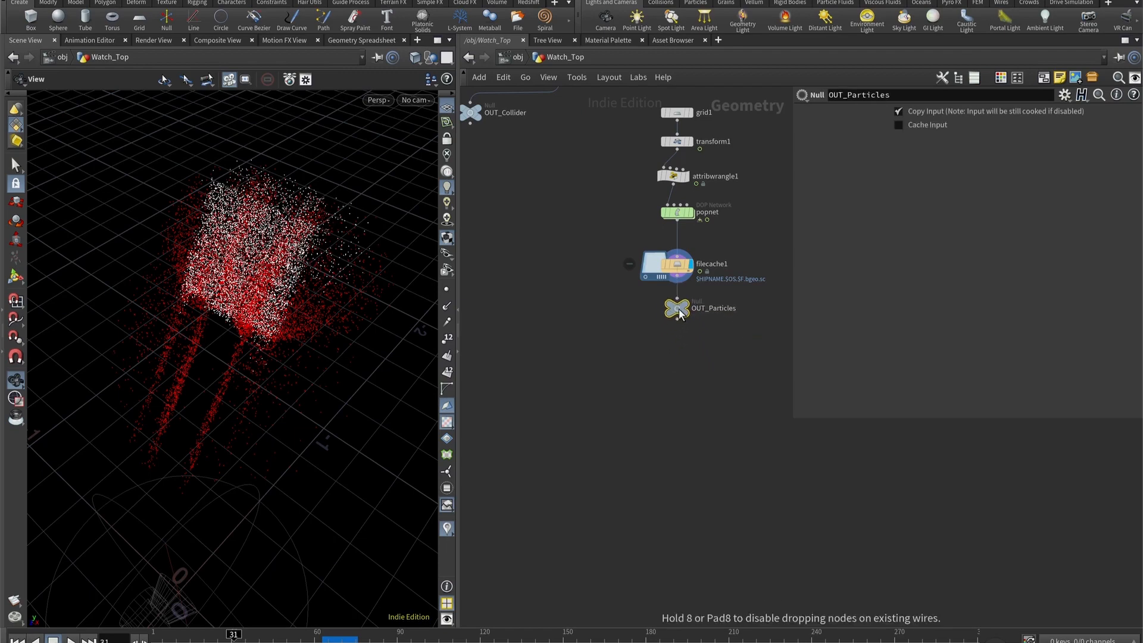
pyautogui.click(677, 371)
pyautogui.moveTo(677, 371); pyautogui.dragTo(645, 295, button='middle')
pyautogui.scroll(5, 629, 354)
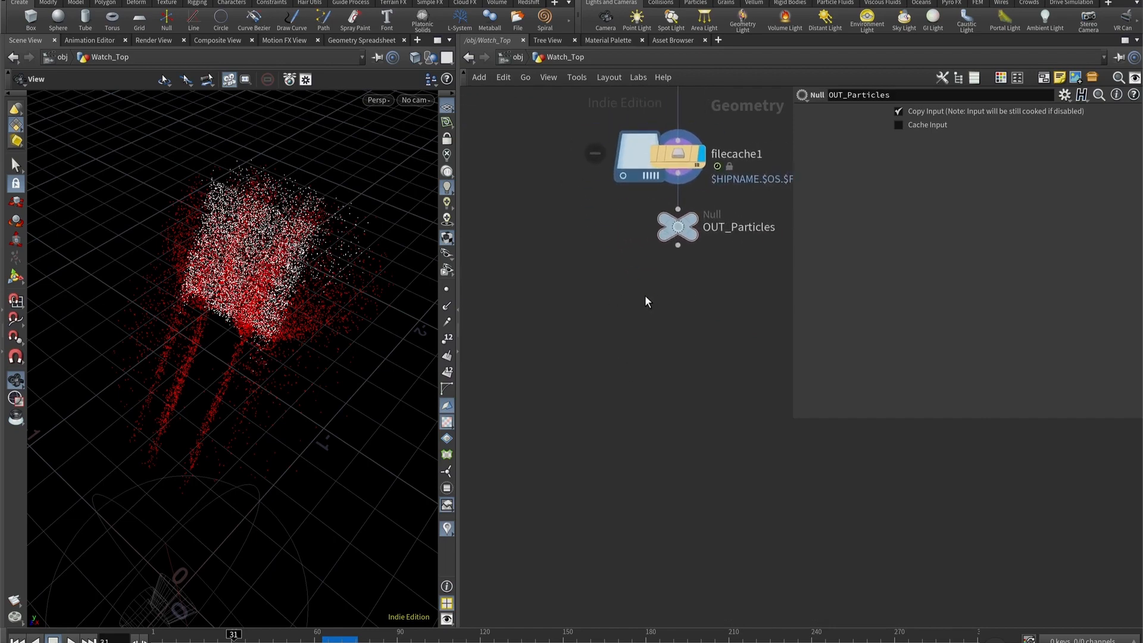
pyautogui.press('Tab')
pyautogui.press('Escape')
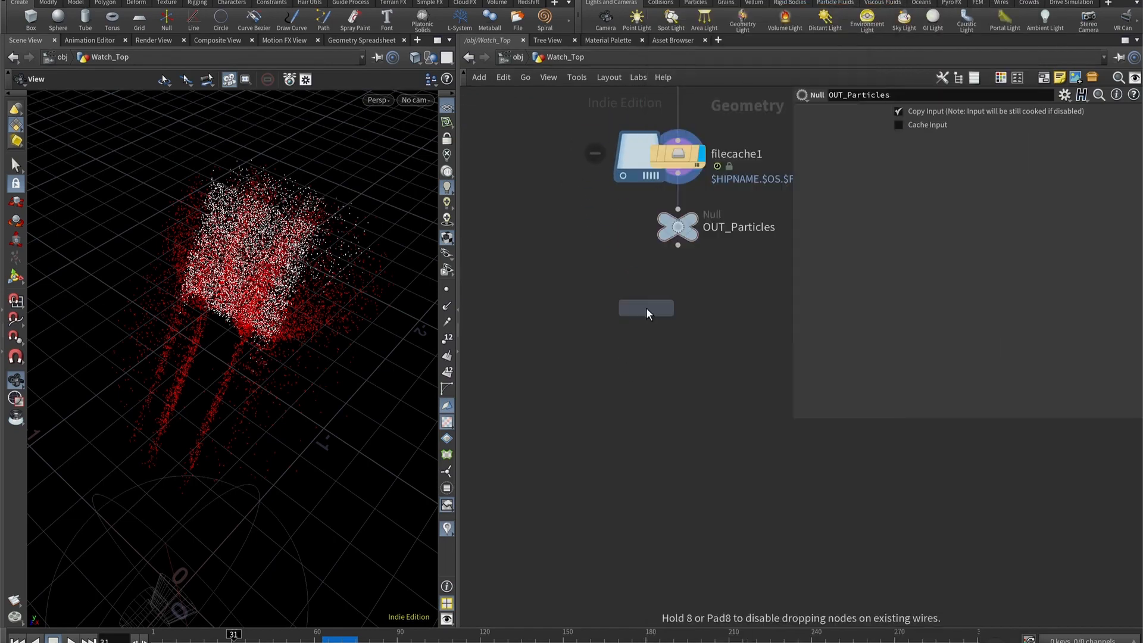
pyautogui.press('Tab')
pyautogui.write('delte')
pyautogui.press('Return')
pyautogui.click(656, 311)
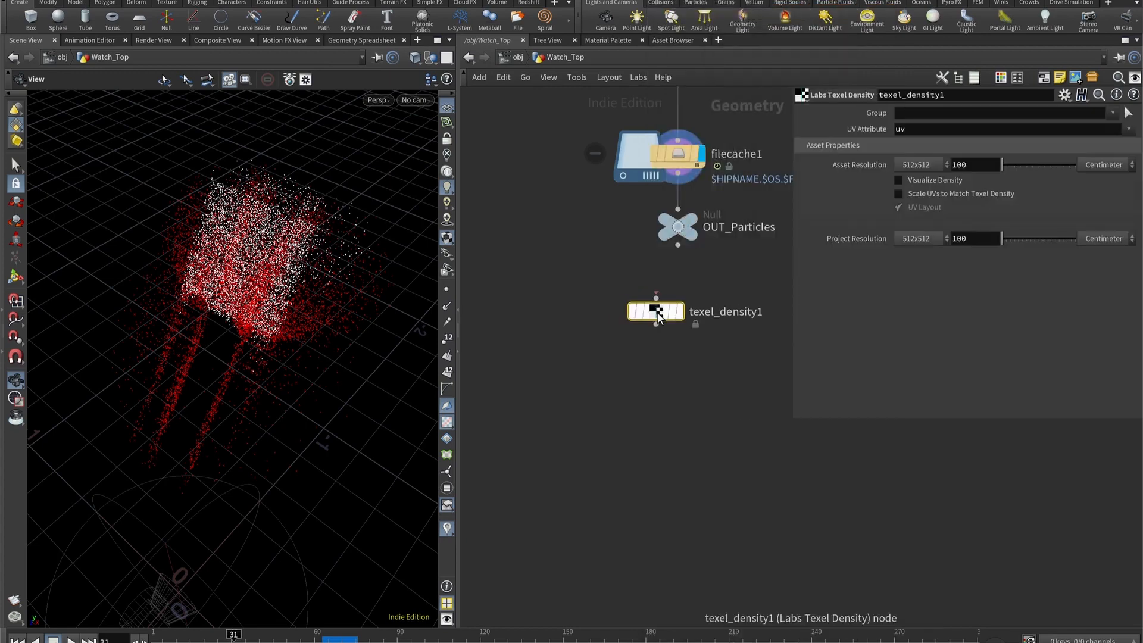
pyautogui.press('Delete')
# - Add a Delete node below OUT_Particles and connect it to the null's output
pyautogui.press('Tab')
pyautogui.write('de')
pyautogui.press('Return')
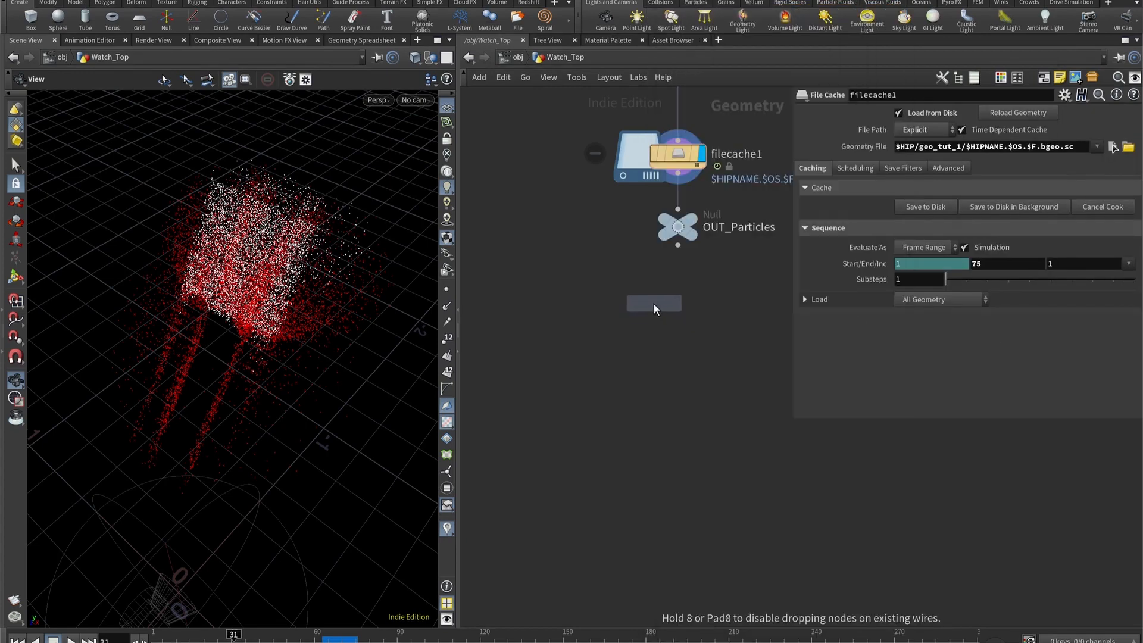
pyautogui.click(653, 302)
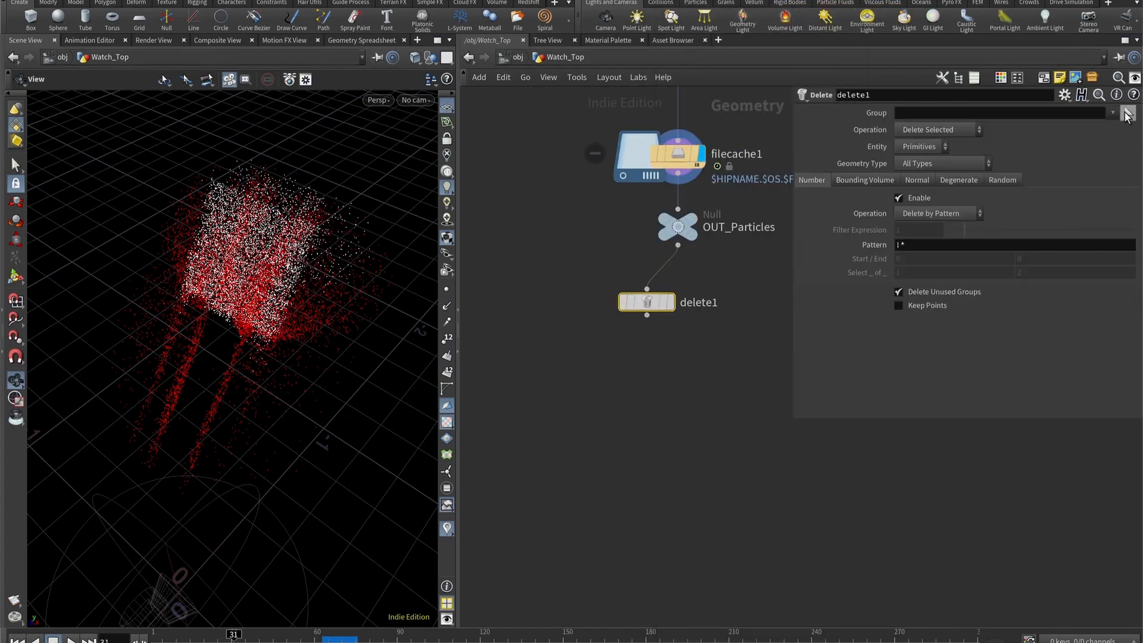
# - Display delete1 and set it to Delete Non-Selected on Points, using the blasted group
pyautogui.click(673, 304)
pyautogui.click(1112, 112)
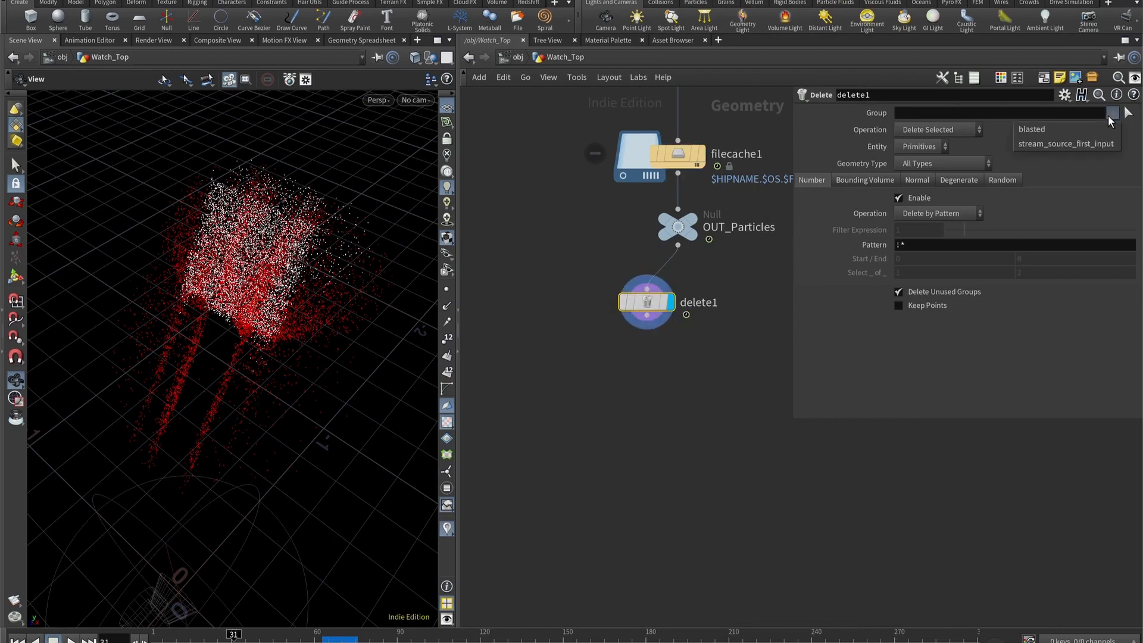
pyautogui.click(1049, 128)
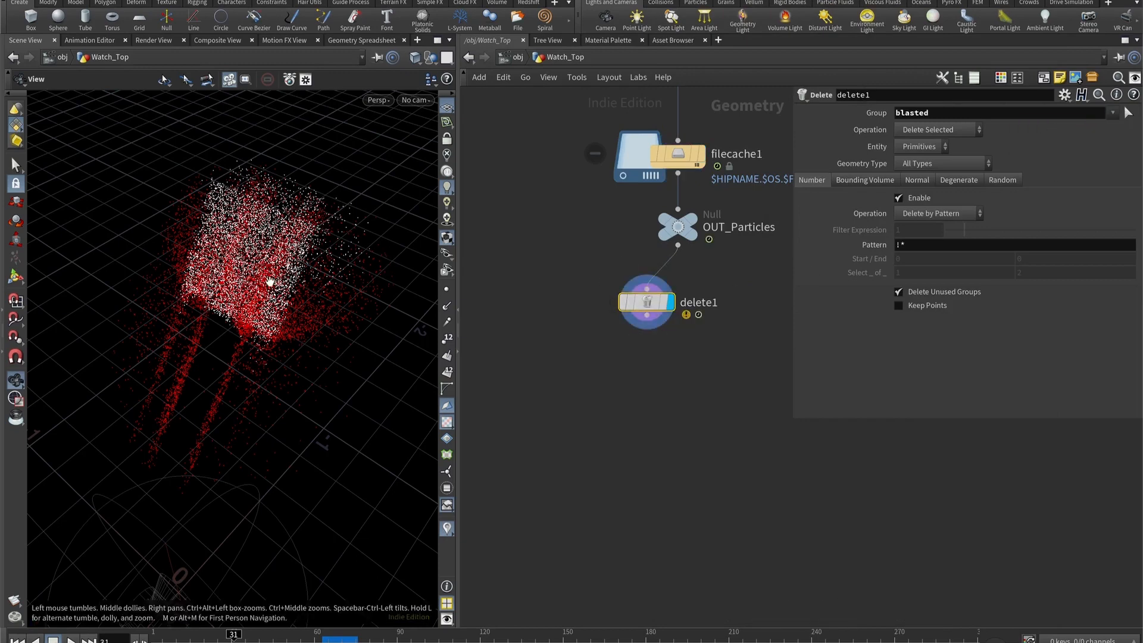
pyautogui.click(935, 130)
pyautogui.click(937, 158)
pyautogui.click(936, 149)
pyautogui.click(927, 176)
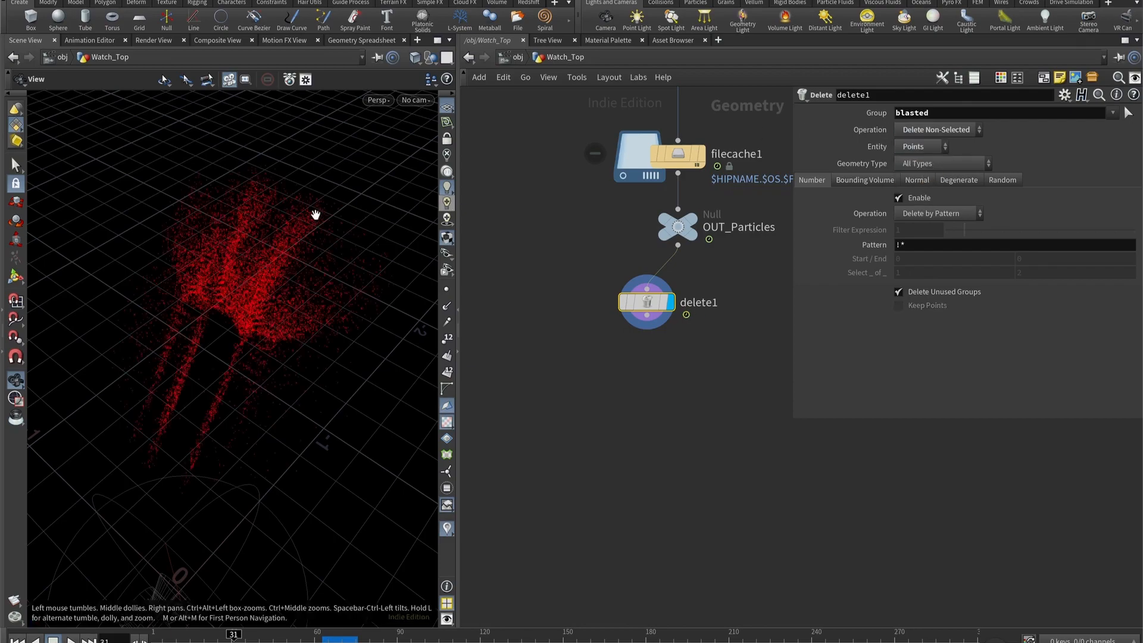
pyautogui.moveTo(240, 285); pyautogui.dragTo(228, 253)
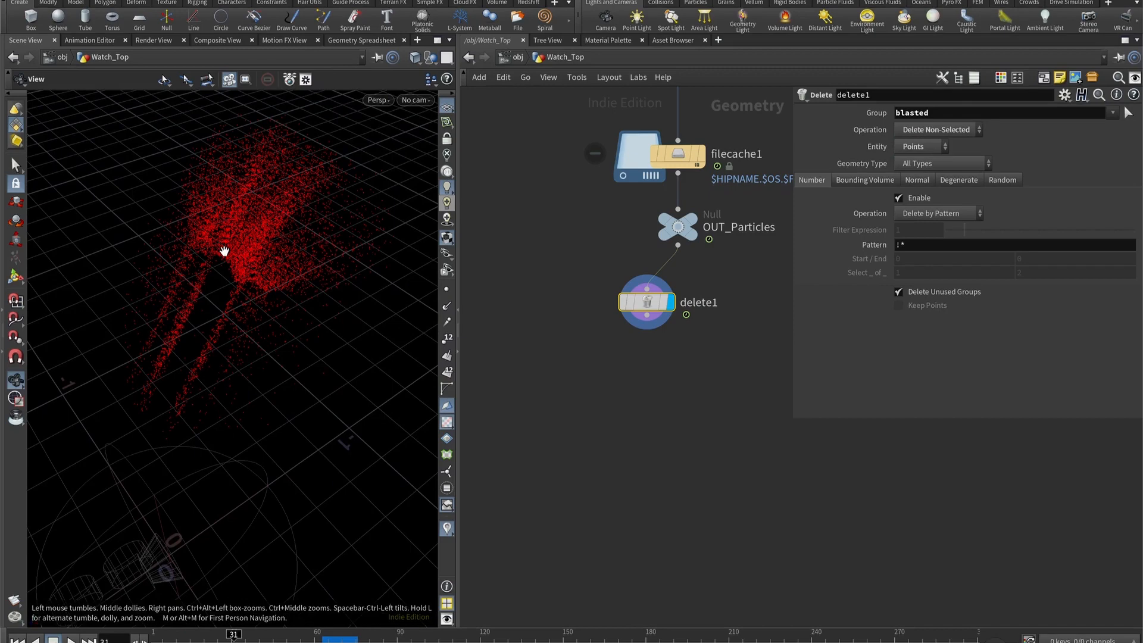
# - Add a Color node below delete1, connected to its output, and set its colour to red (1, 0, 0)
pyautogui.moveTo(527, 435); pyautogui.dragTo(576, 411, button='middle')
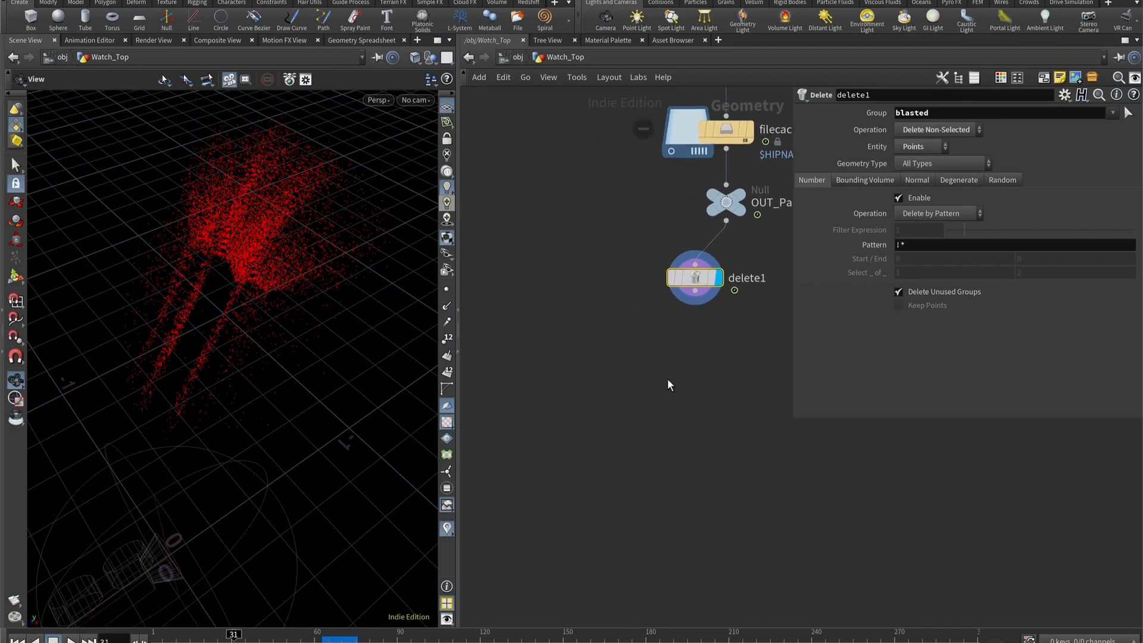
pyautogui.press('Tab')
pyautogui.write('col')
pyautogui.press('Return')
pyautogui.click(667, 381)
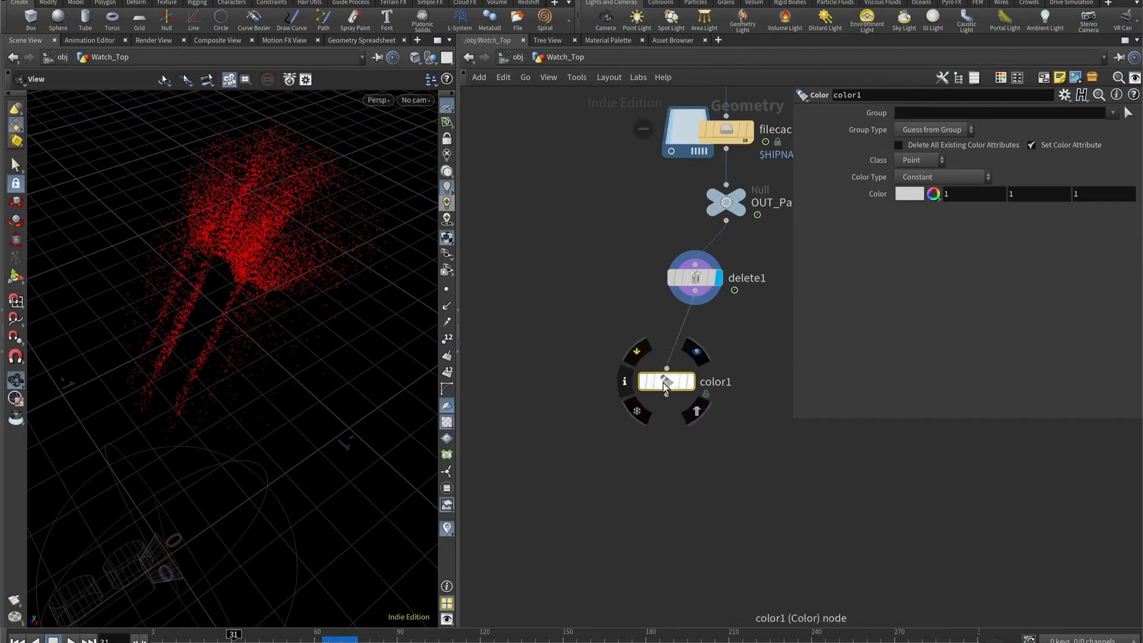
pyautogui.moveTo(677, 384); pyautogui.dragTo(691, 361)
pyautogui.press('h')
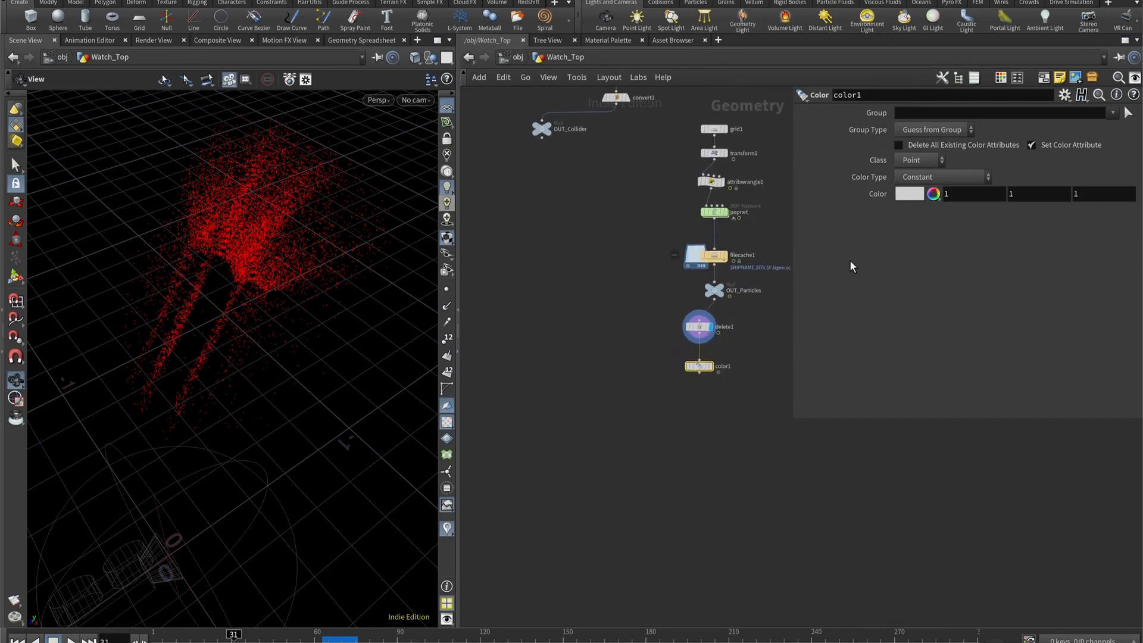
pyautogui.click(901, 199)
pyautogui.click(924, 91)
pyautogui.click(713, 50)
pyautogui.scroll(2, 627, 234)
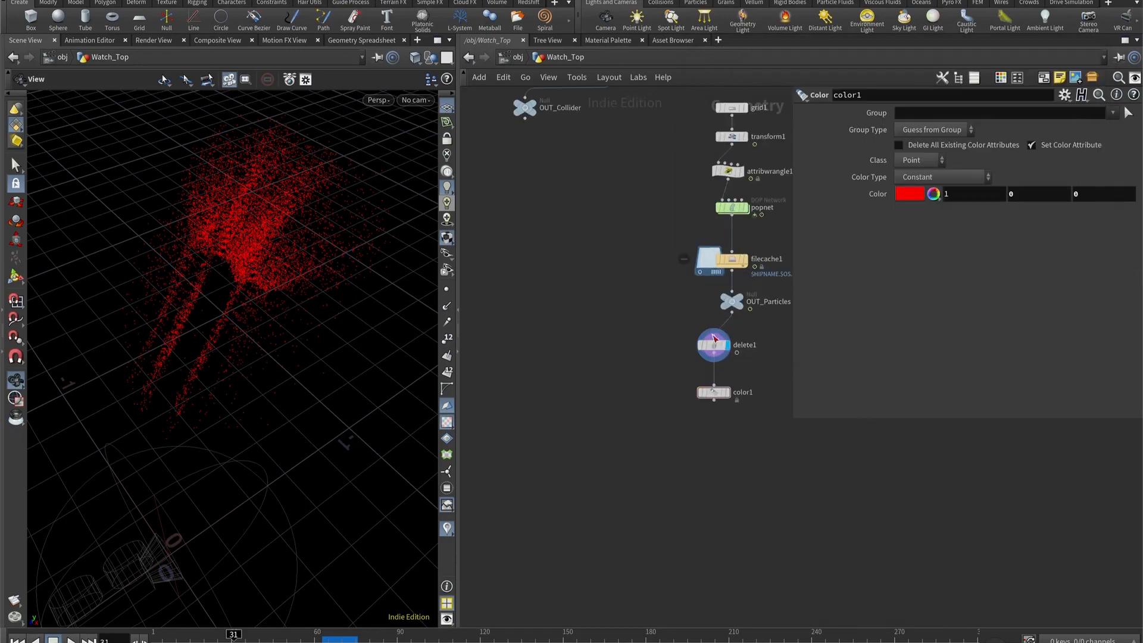
# - Check delete1's node information and delete the Color node below it
pyautogui.middleClick(718, 348)
pyautogui.click(714, 345)
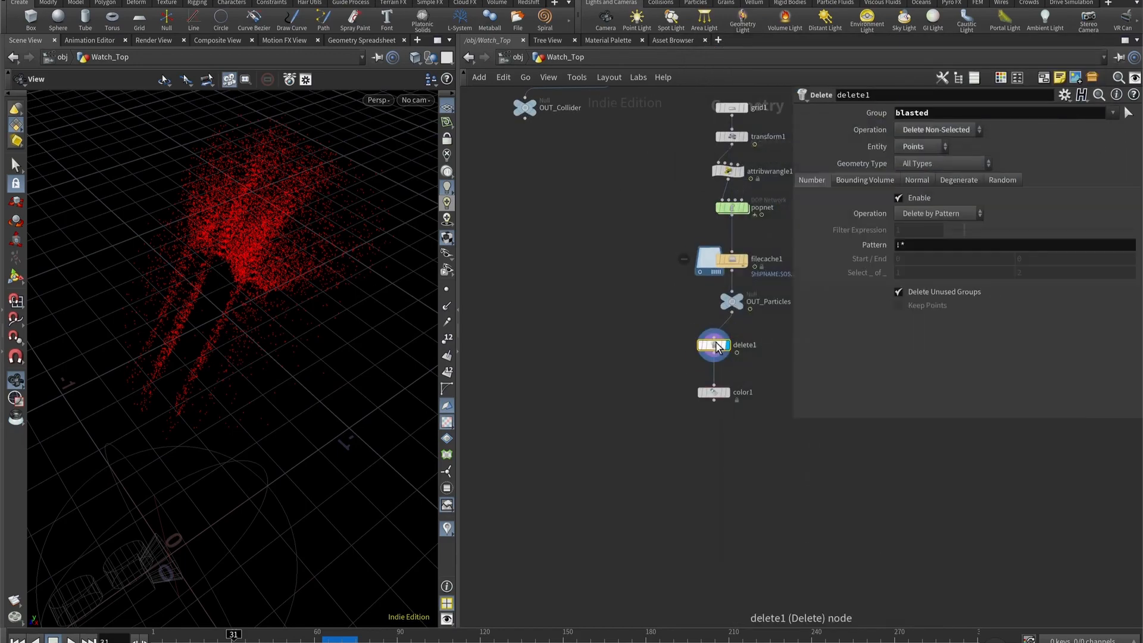
pyautogui.middleClick(717, 348)
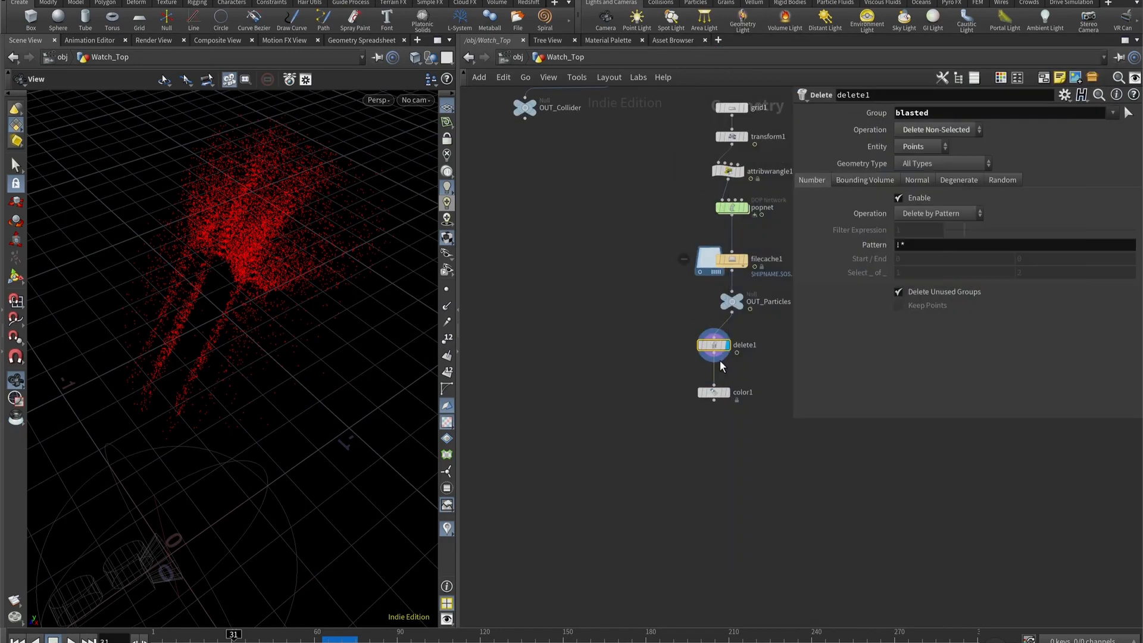
pyautogui.click(715, 392)
pyautogui.press('Delete')
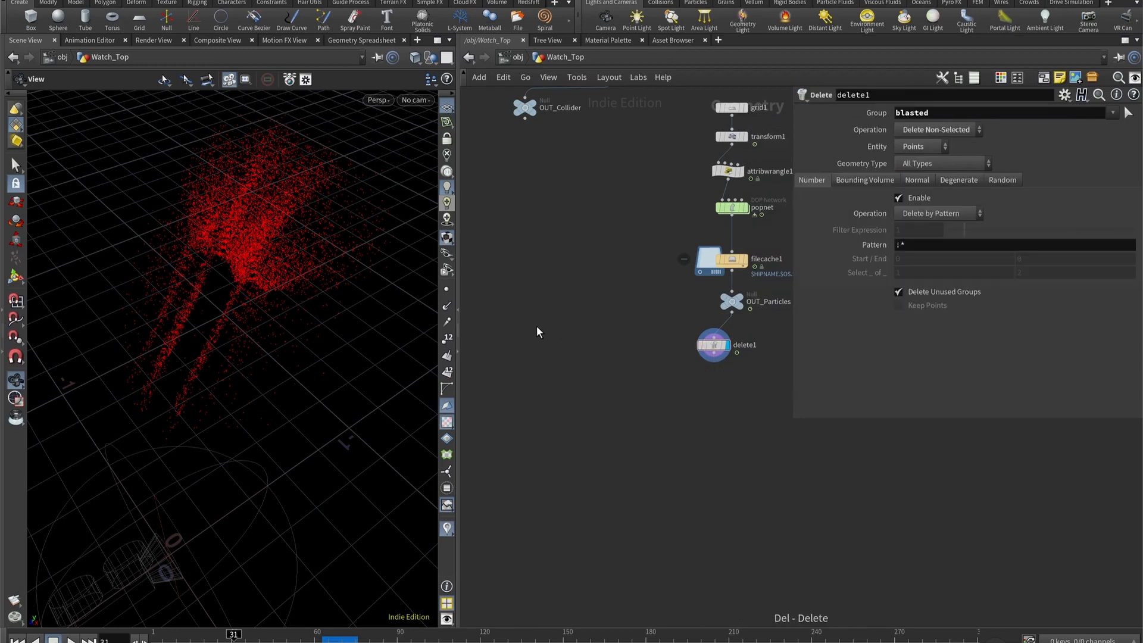
# - Add a Color node fed by OUT_Collider, display it and set its colour to black (0, 0, 0)
pyautogui.press('Tab')
pyautogui.write('box')
pyautogui.press('Return')
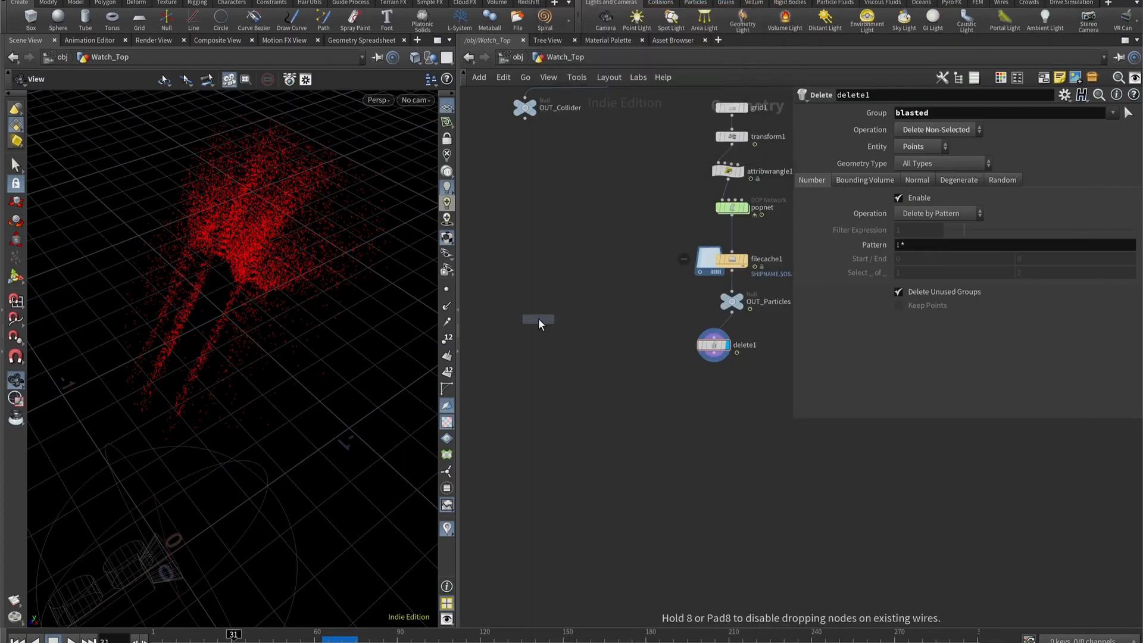
pyautogui.click(538, 318)
pyautogui.moveTo(525, 118); pyautogui.dragTo(539, 310)
pyautogui.click(552, 318)
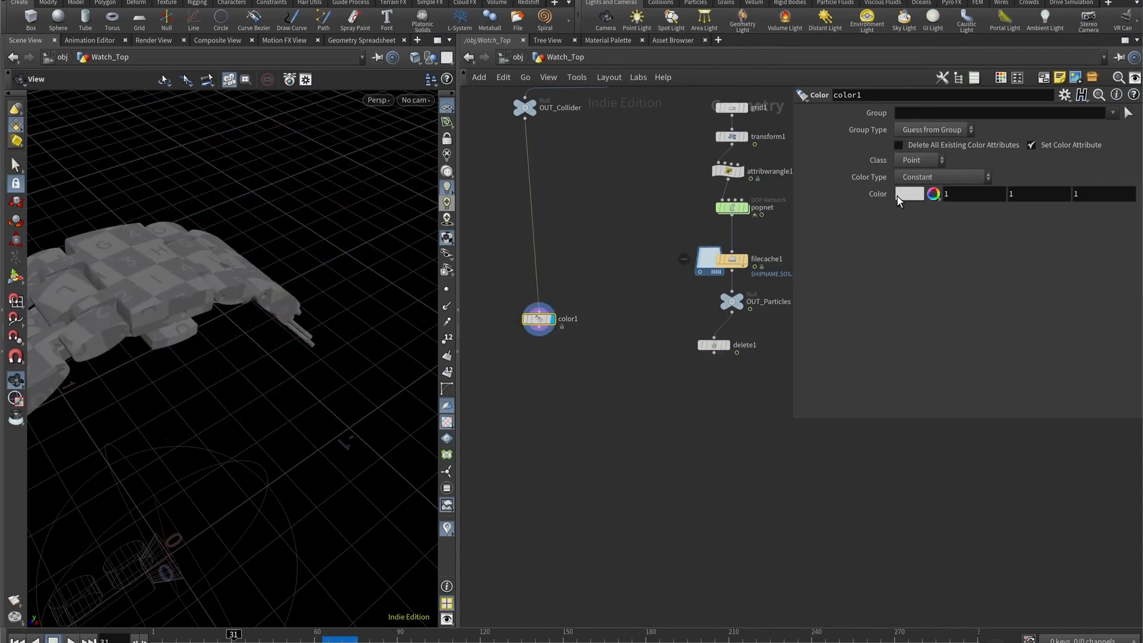
pyautogui.click(899, 197)
pyautogui.click(855, 174)
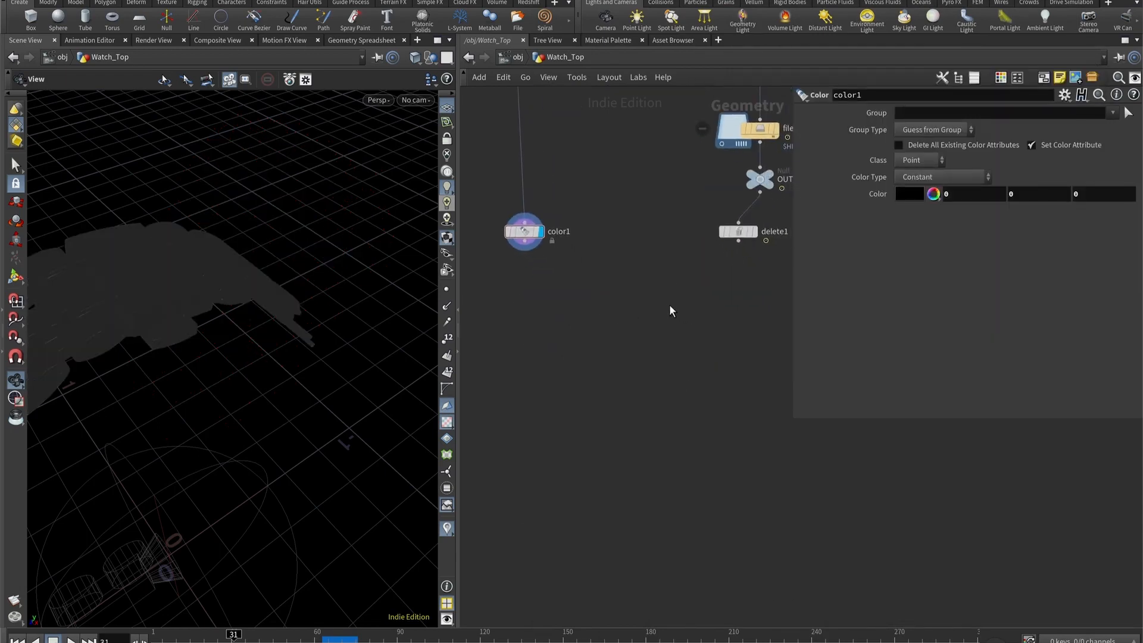
# - Add an Attribute Transfer node with color1 as first input and delete1 as second input, and display it
pyautogui.press('Tab')
pyautogui.write('attribute')
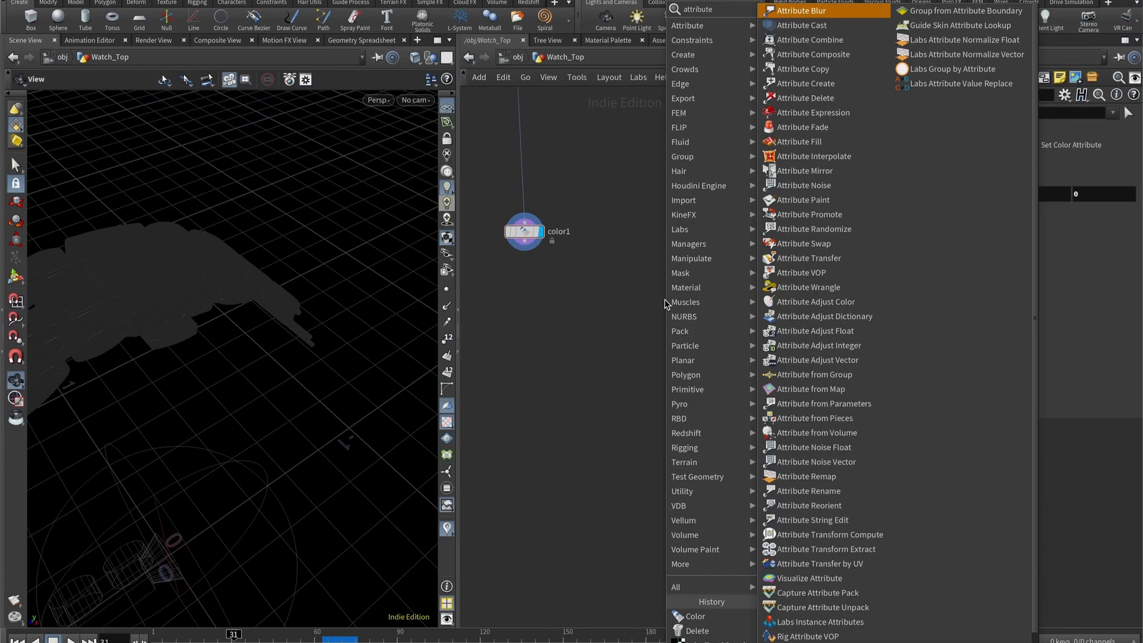
pyautogui.write(' tra')
pyautogui.press('Return')
pyautogui.click(603, 349)
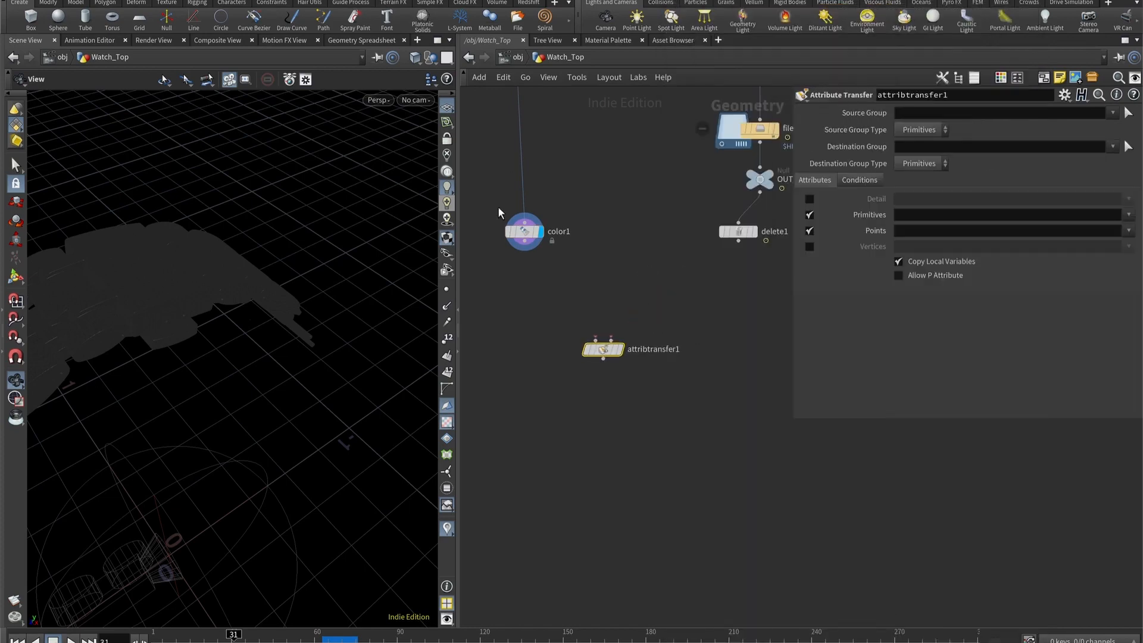
pyautogui.moveTo(524, 247); pyautogui.dragTo(596, 340)
pyautogui.moveTo(738, 241); pyautogui.dragTo(612, 340)
pyautogui.click(619, 350)
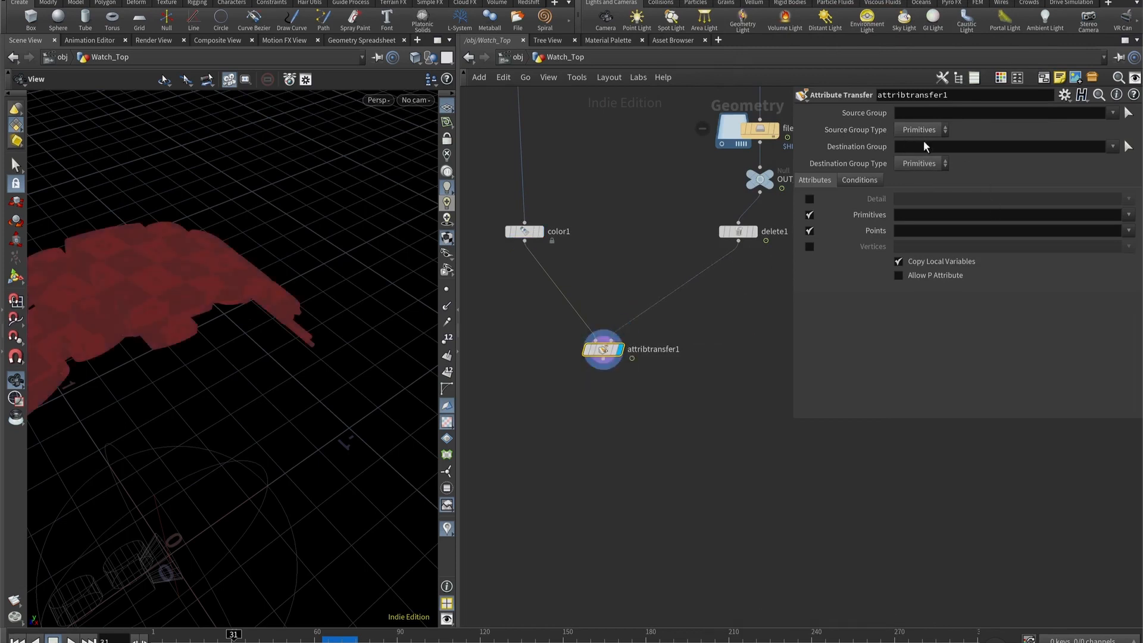
# - Set attribtransfer1 to transfer the Cd point attribute with a Distance Threshold of 0.001
pyautogui.click(922, 229)
pyautogui.press('Return')
pyautogui.click(871, 183)
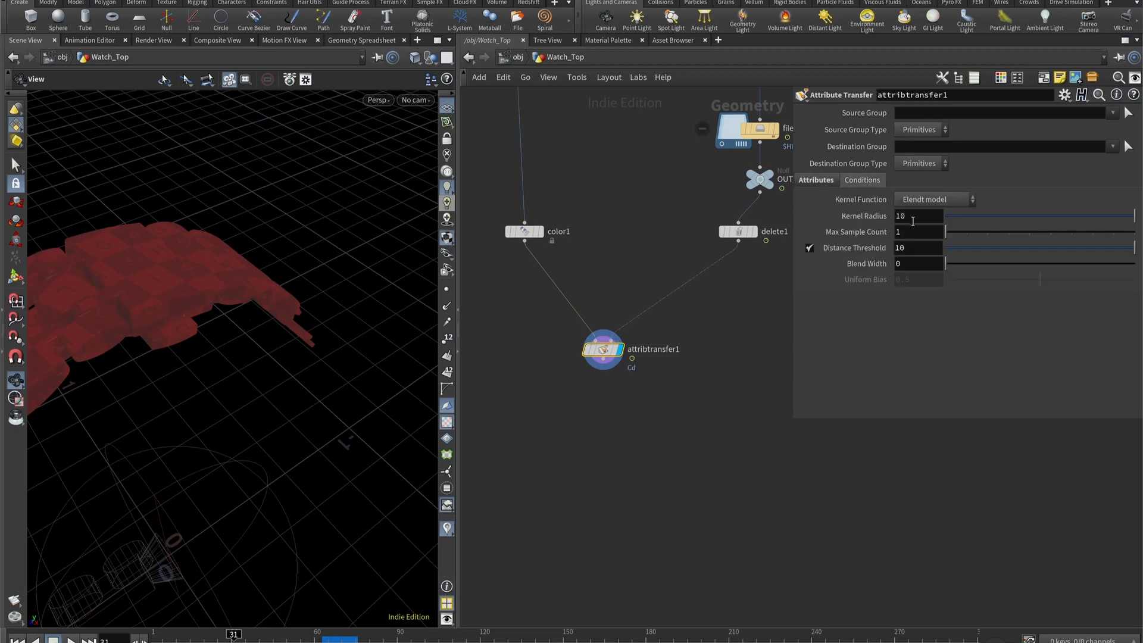
pyautogui.click(927, 249)
pyautogui.write('0.001')
pyautogui.press('Return')
# - Try Blend Width values of 0.1 and 0.01 on attribtransfer1
pyautogui.moveTo(202, 238); pyautogui.dragTo(321, 291)
pyautogui.click(921, 264)
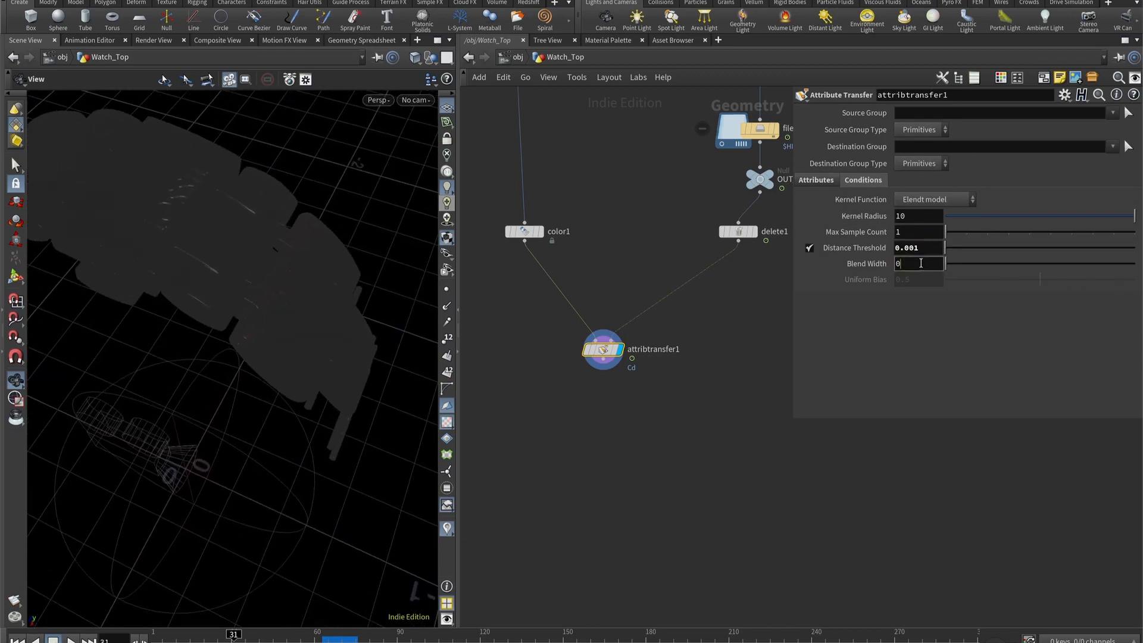
pyautogui.write('0.1')
pyautogui.press('Return')
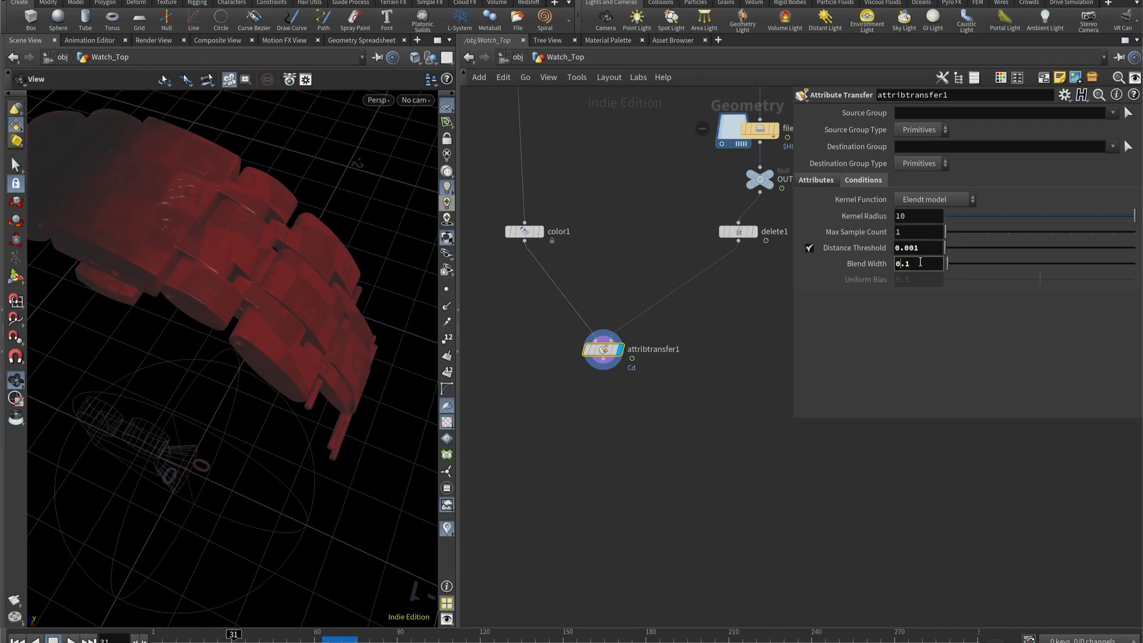
pyautogui.write('1.01')
pyautogui.press('Return')
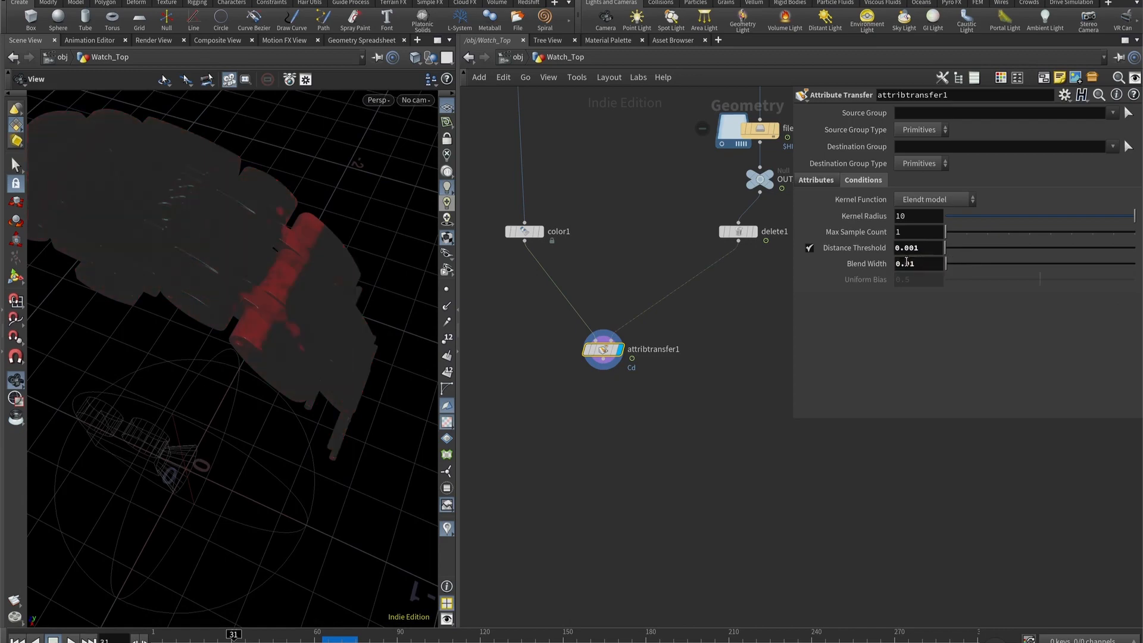
# - Scrub to frame 15 and set attribtransfer1's Blend Width to 0.015
pyautogui.moveTo(277, 256); pyautogui.dragTo(280, 296)
pyautogui.click(156, 636)
pyautogui.moveTo(156, 641); pyautogui.dragTo(190, 639)
pyautogui.moveTo(359, 281); pyautogui.dragTo(244, 351)
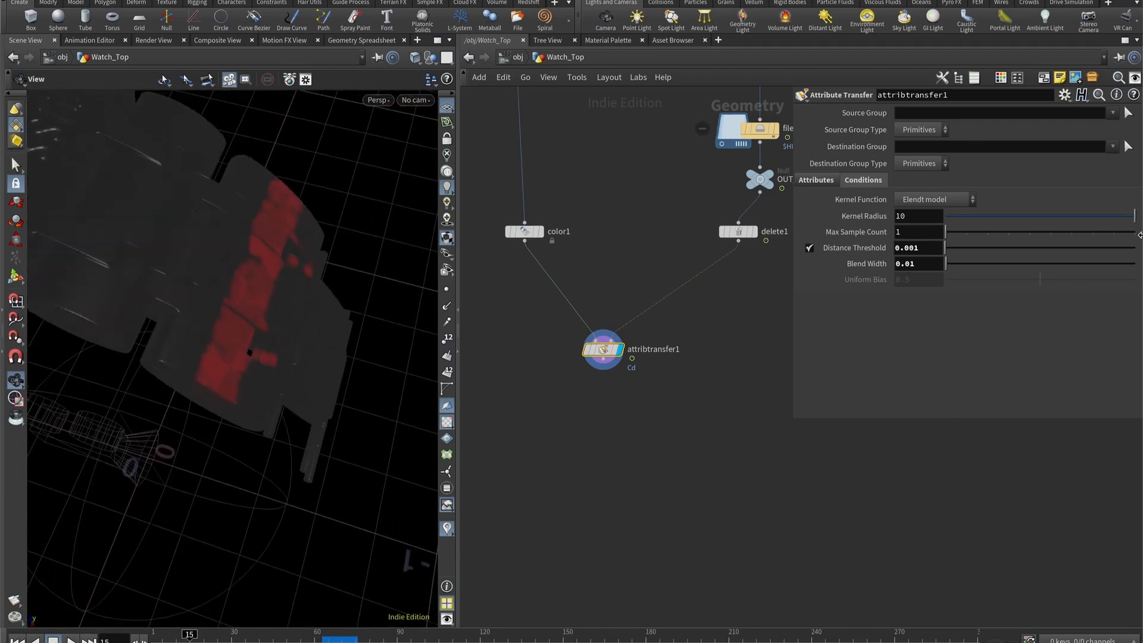
pyautogui.click(921, 265)
pyautogui.press('Return')
pyautogui.moveTo(248, 262); pyautogui.dragTo(286, 258)
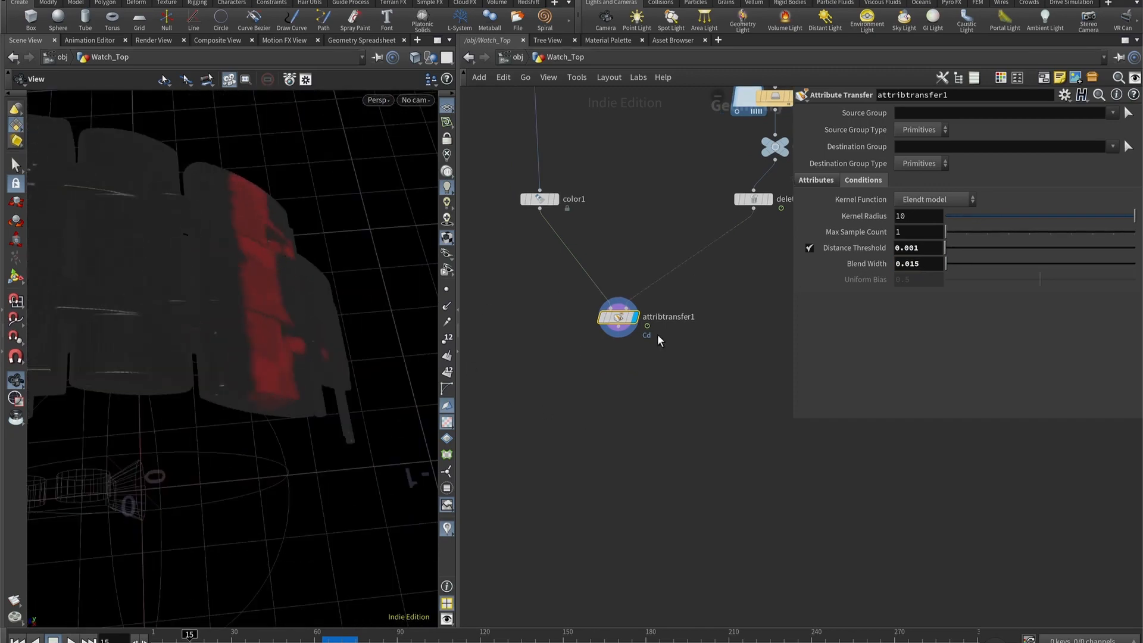
pyautogui.press('Tab')
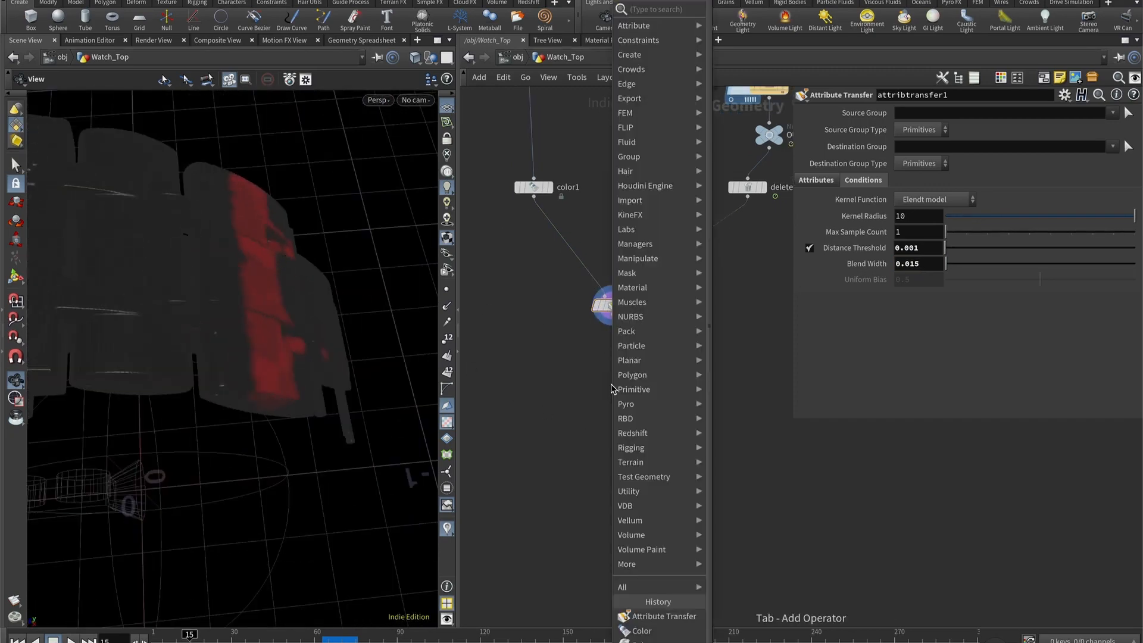
pyautogui.write('attrib')
pyautogui.press('Return')
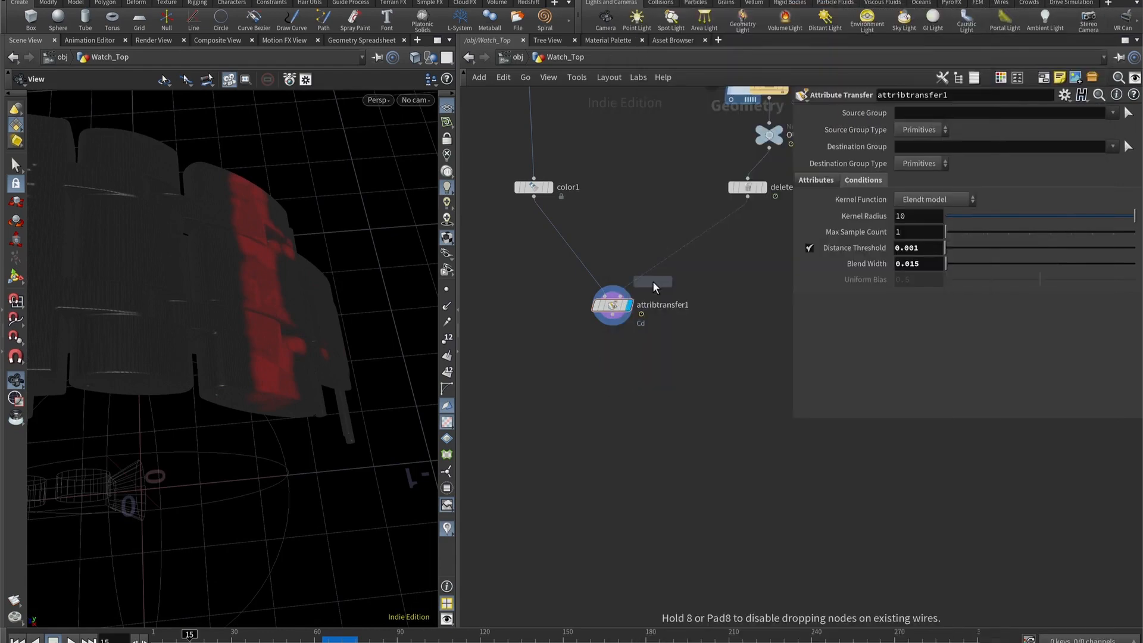
pyautogui.click(612, 343)
pyautogui.moveTo(612, 342); pyautogui.dragTo(611, 366)
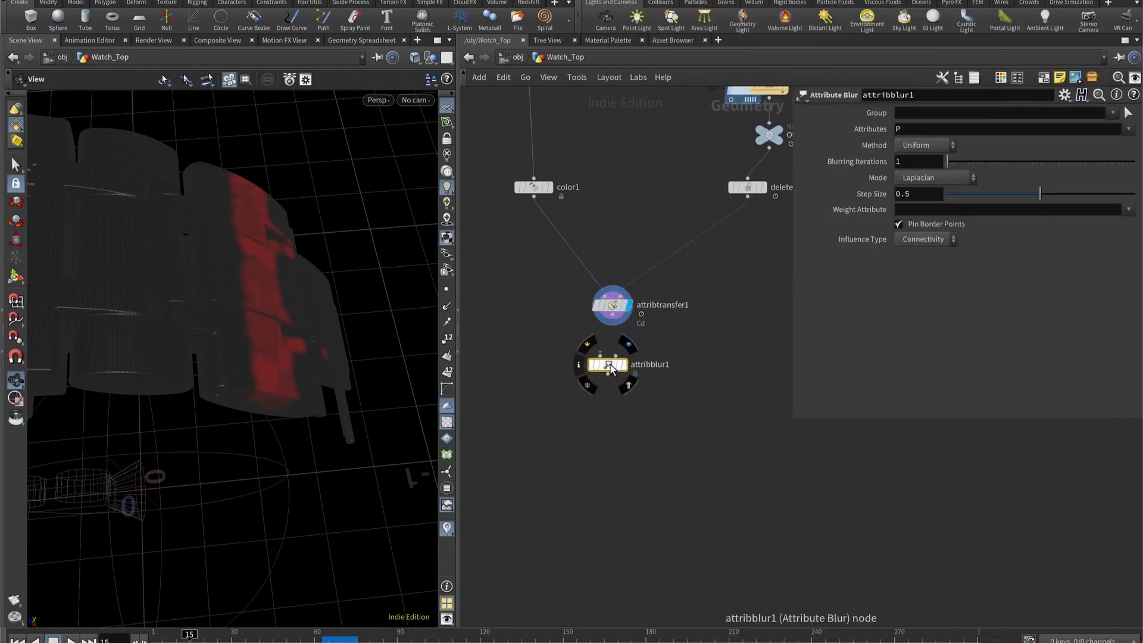
pyautogui.press('Delete')
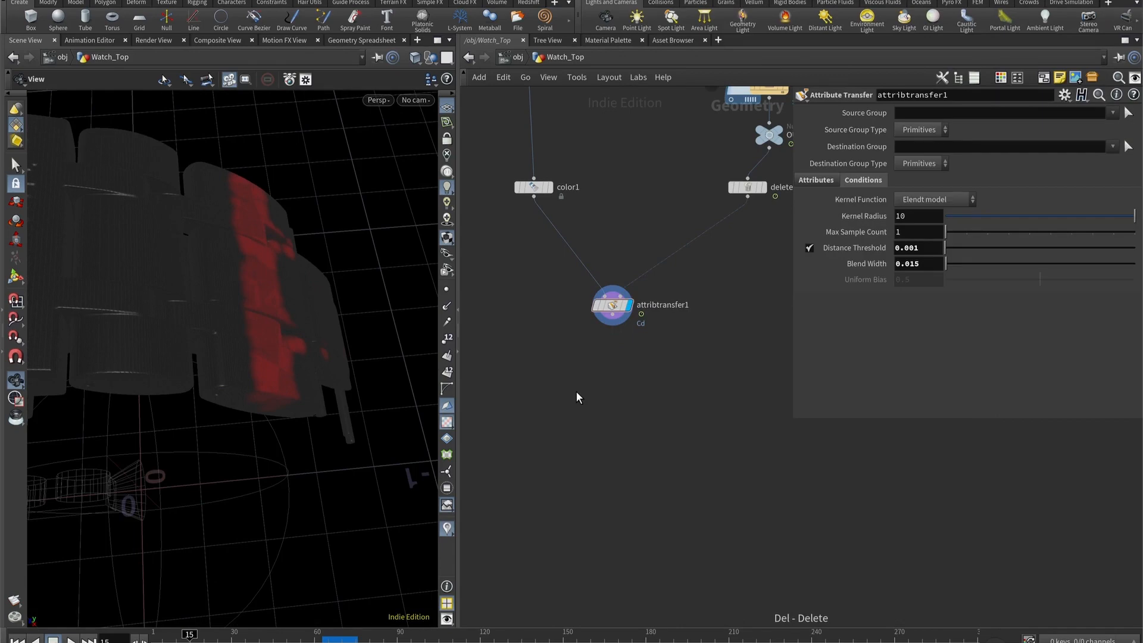
# - Place a Solver node below attribtransfer1 and scrub the timeline to frame 36
pyautogui.moveTo(602, 421); pyautogui.dragTo(598, 378, button='middle')
pyautogui.press('Tab')
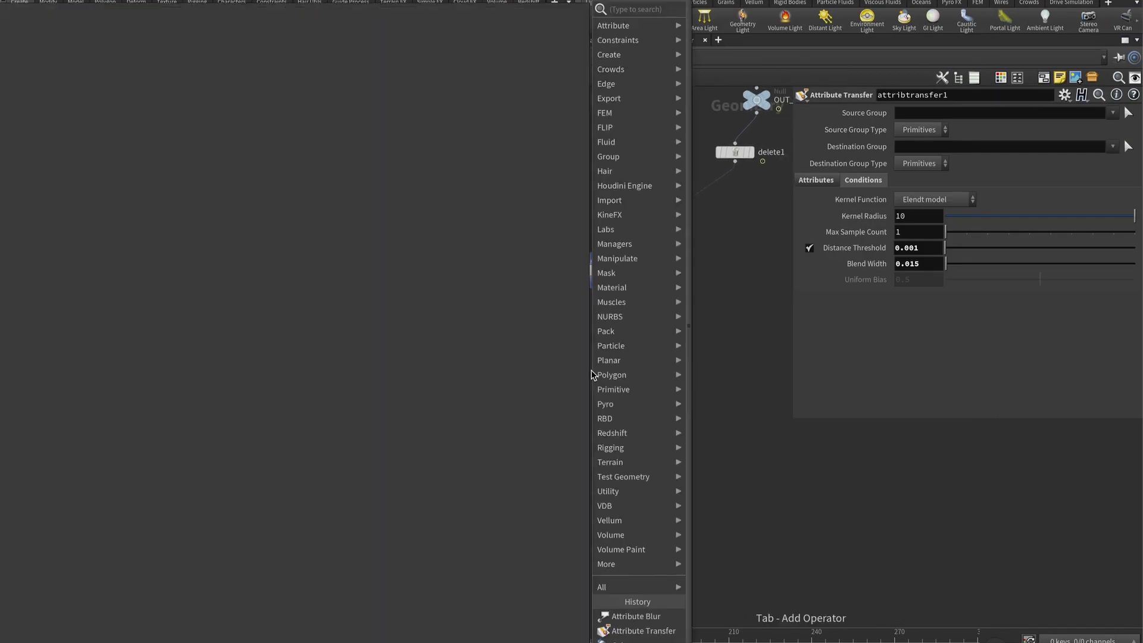
pyautogui.write('solver')
pyautogui.press('Return')
pyautogui.click(591, 371)
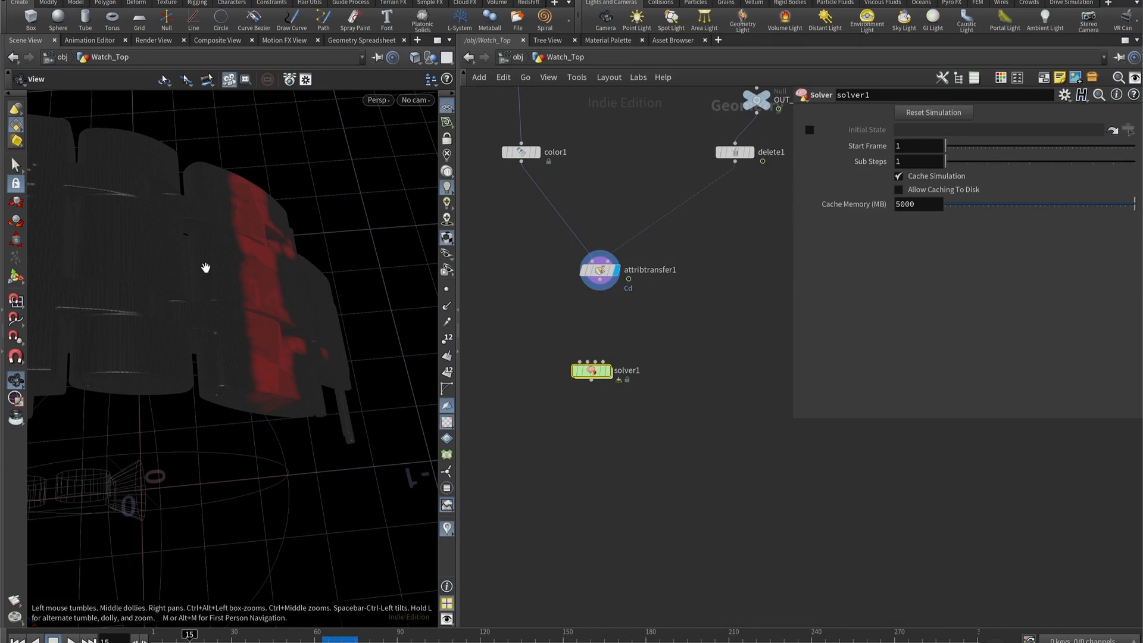
pyautogui.click(397, 636)
pyautogui.moveTo(398, 636); pyautogui.dragTo(322, 635)
pyautogui.moveTo(197, 334); pyautogui.dragTo(320, 421)
pyautogui.moveTo(327, 636); pyautogui.dragTo(352, 640)
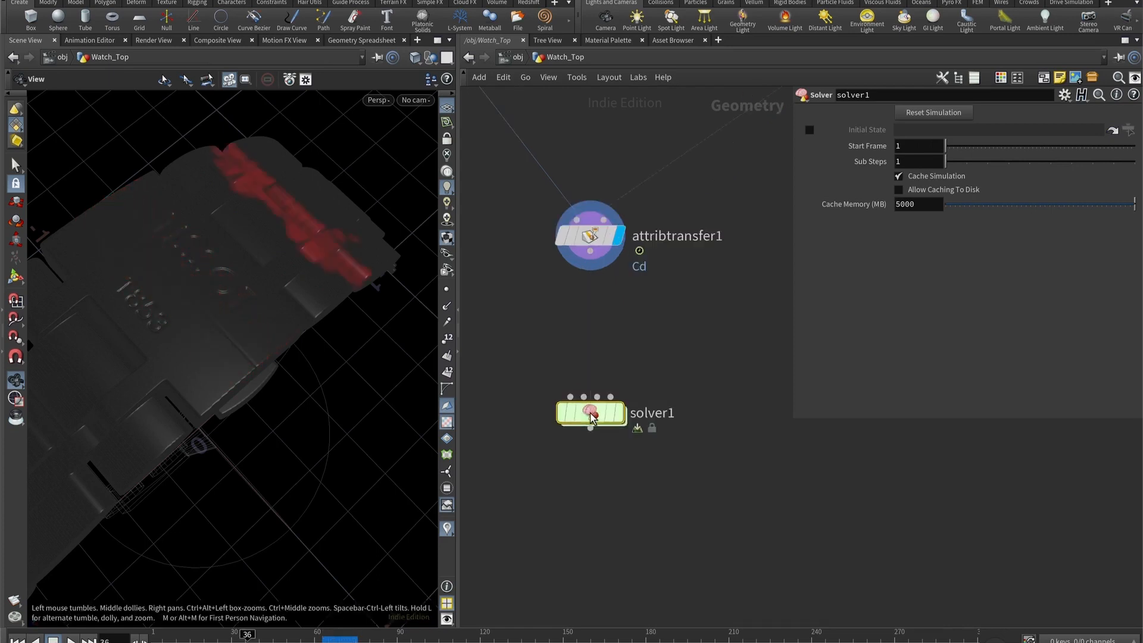
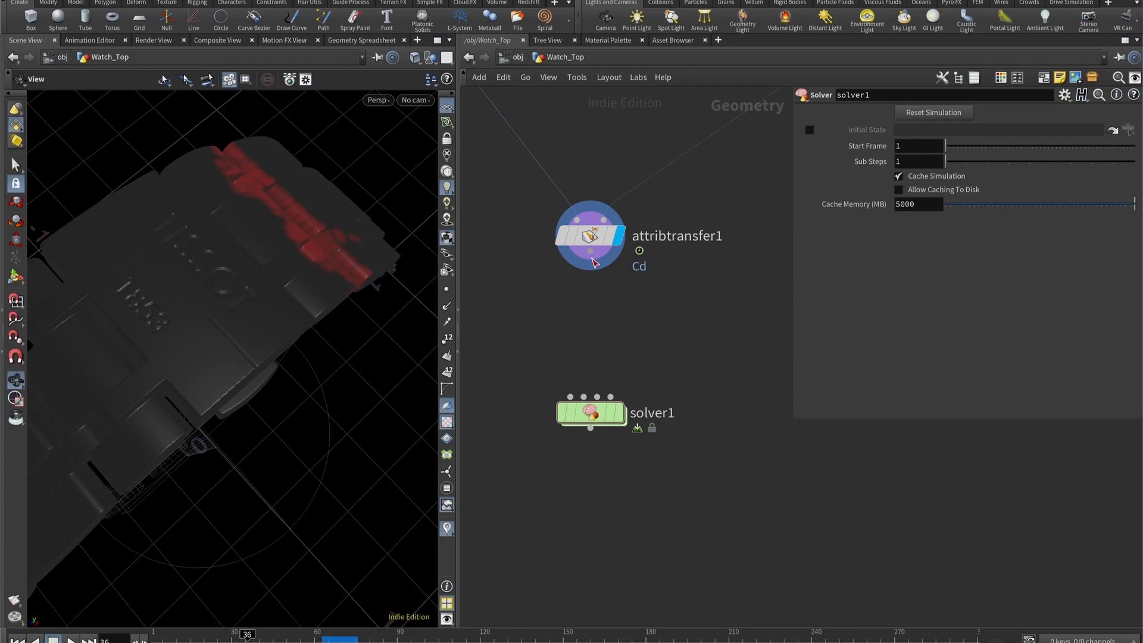
# - Connect attribtransfer1's output to solver1's first input and open the solver's inner network
pyautogui.moveTo(591, 269); pyautogui.dragTo(570, 411)
pyautogui.moveTo(698, 332); pyautogui.dragTo(668, 279, button='middle')
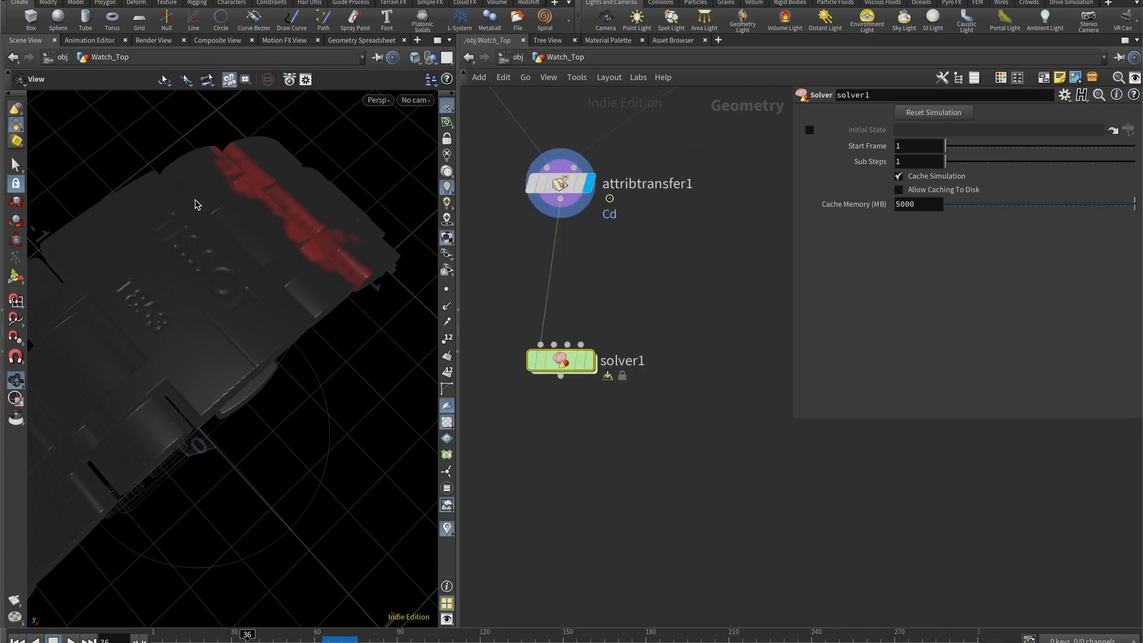
pyautogui.doubleClick(563, 362)
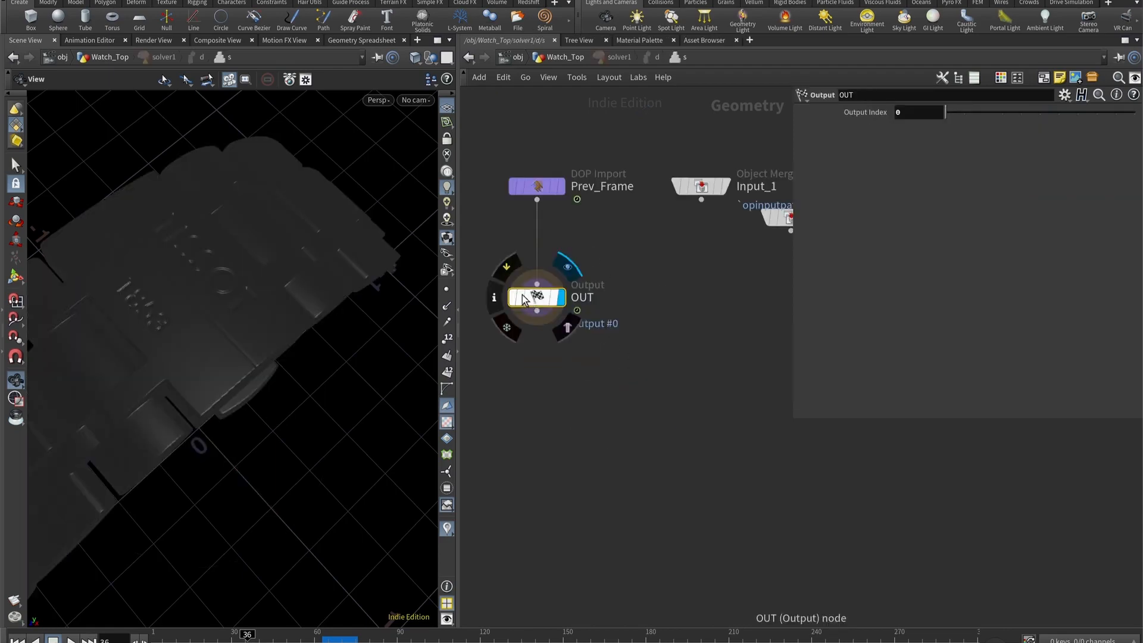
# - Move the OUT node lower and insert a Switch node between Prev_Frame and OUT
pyautogui.moveTo(536, 298); pyautogui.dragTo(599, 459)
pyautogui.press('Tab')
pyautogui.write('swi')
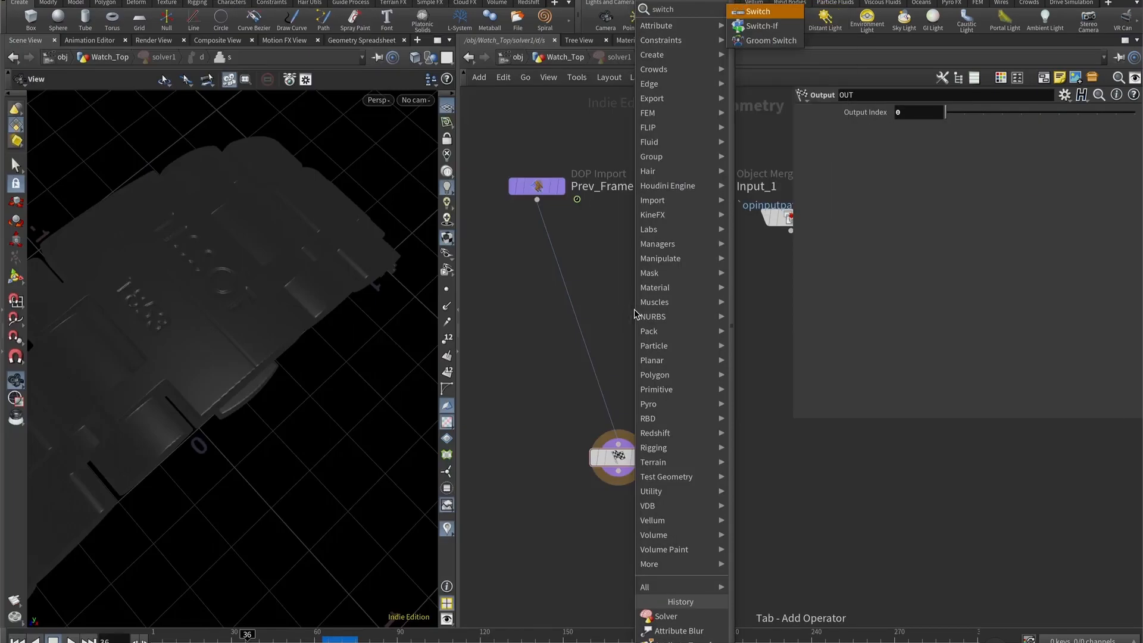
pyautogui.press('Return')
pyautogui.click(607, 331)
pyautogui.moveTo(607, 332); pyautogui.dragTo(589, 331)
# - Return to the Watch_Top network and copy solver1's Start Frame parameter
pyautogui.press('u')
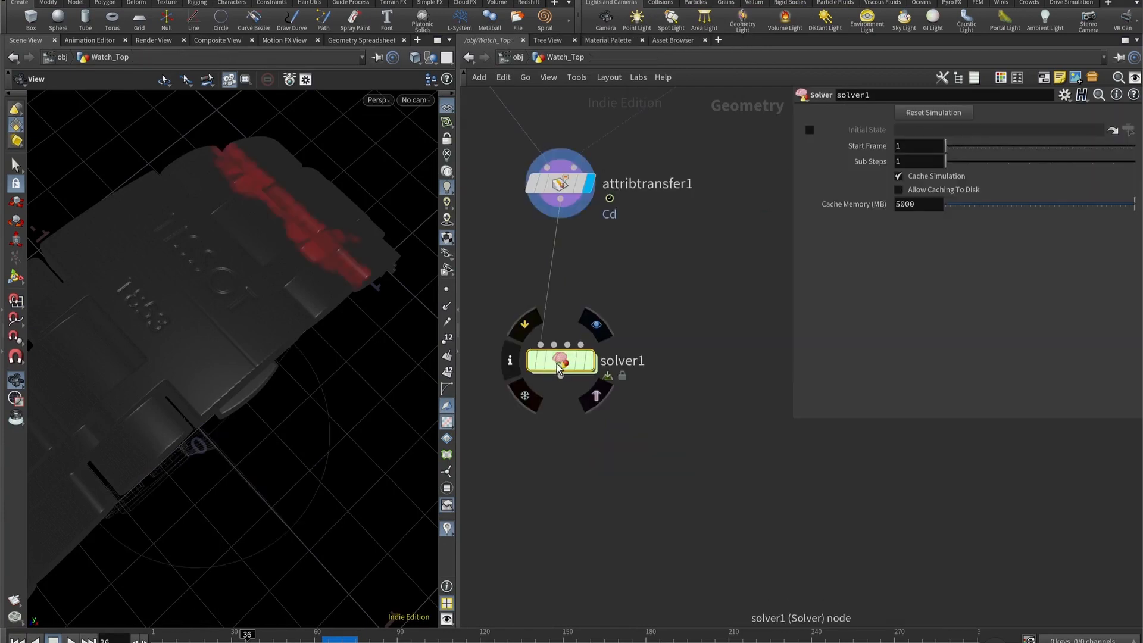
pyautogui.rightClick(875, 152)
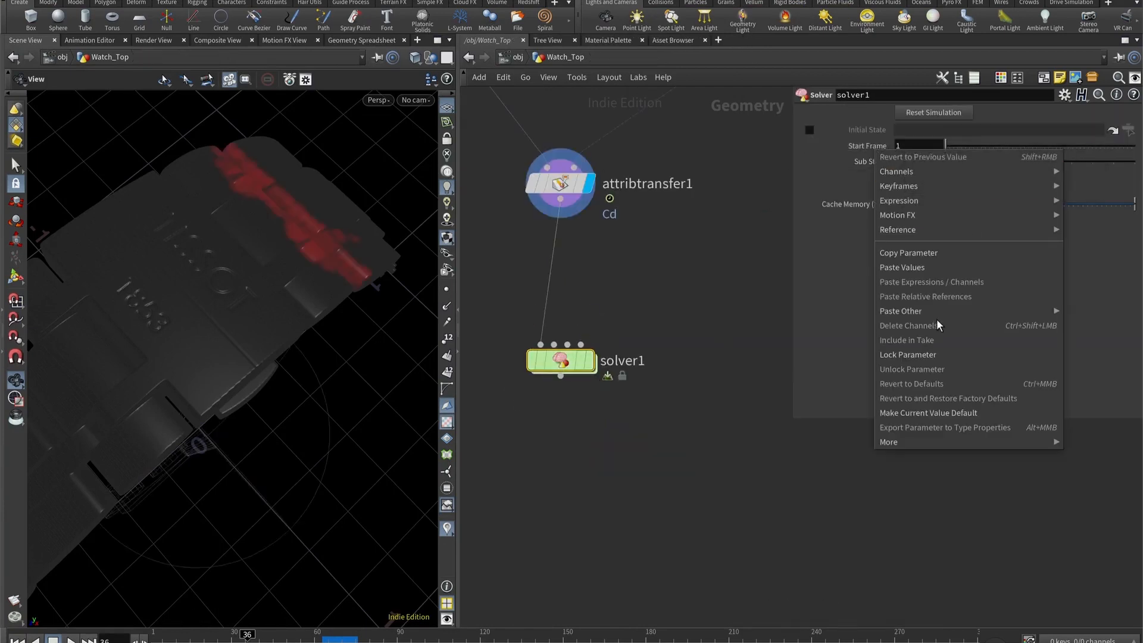
pyautogui.click(910, 253)
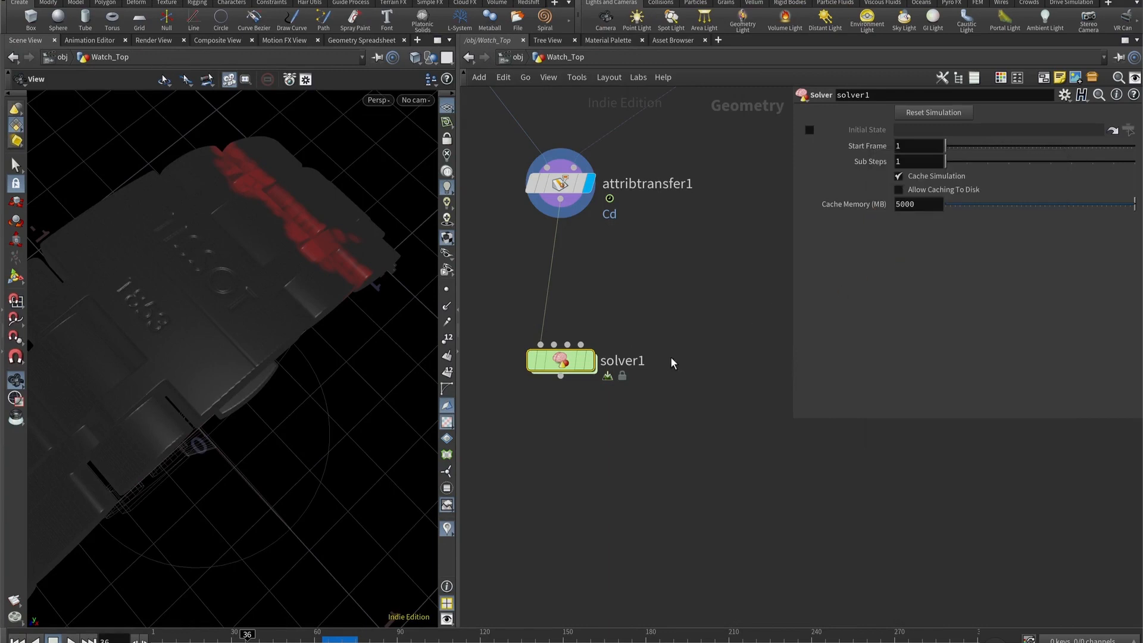
# - Inside solver1, set switch1's Select Input to if ($F>ch("../../../startframe"), 1, 0) and connect Input_1 as its second input
pyautogui.doubleClick(559, 361)
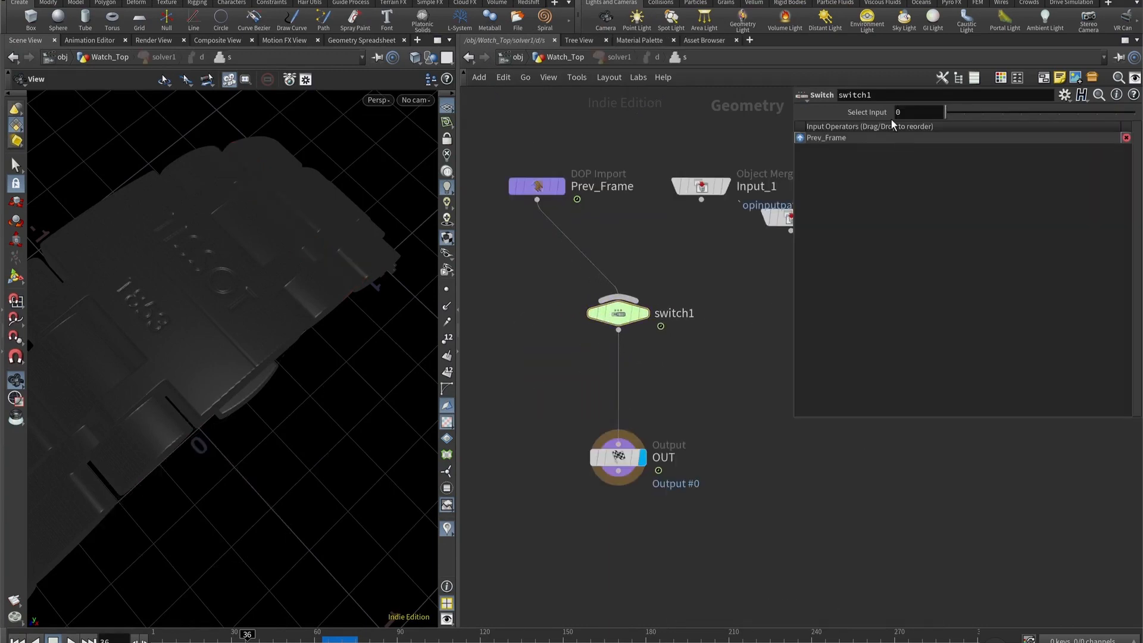
pyautogui.click(941, 113)
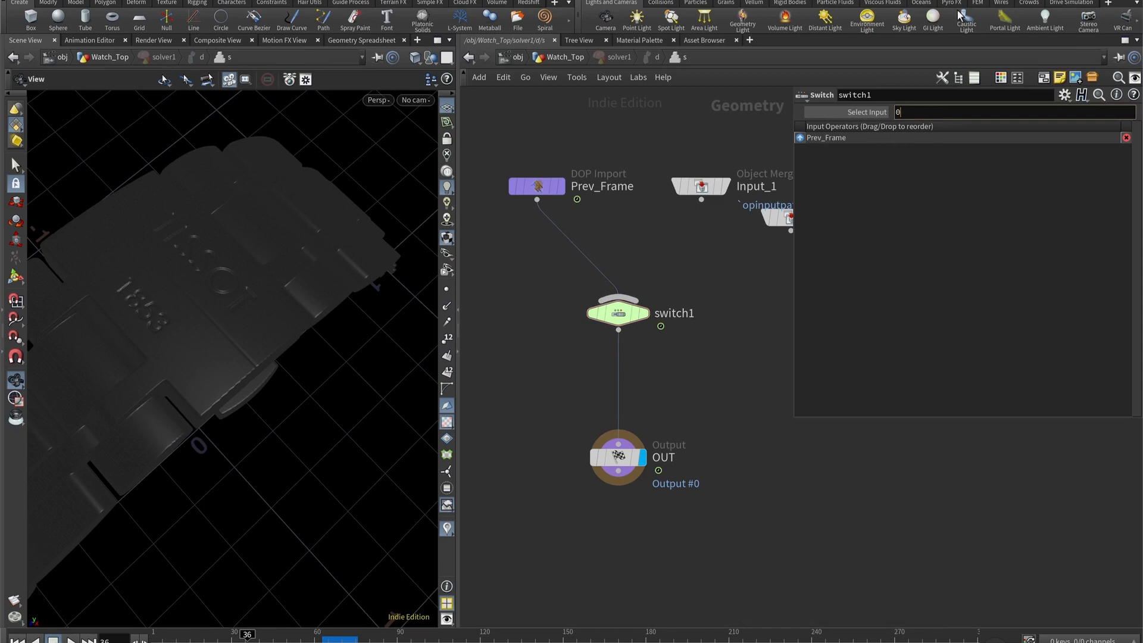
pyautogui.write('if ($F>')
pyautogui.rightClick(947, 113)
pyautogui.click(994, 260)
pyautogui.write(', 1, 0)')
pyautogui.press('Return')
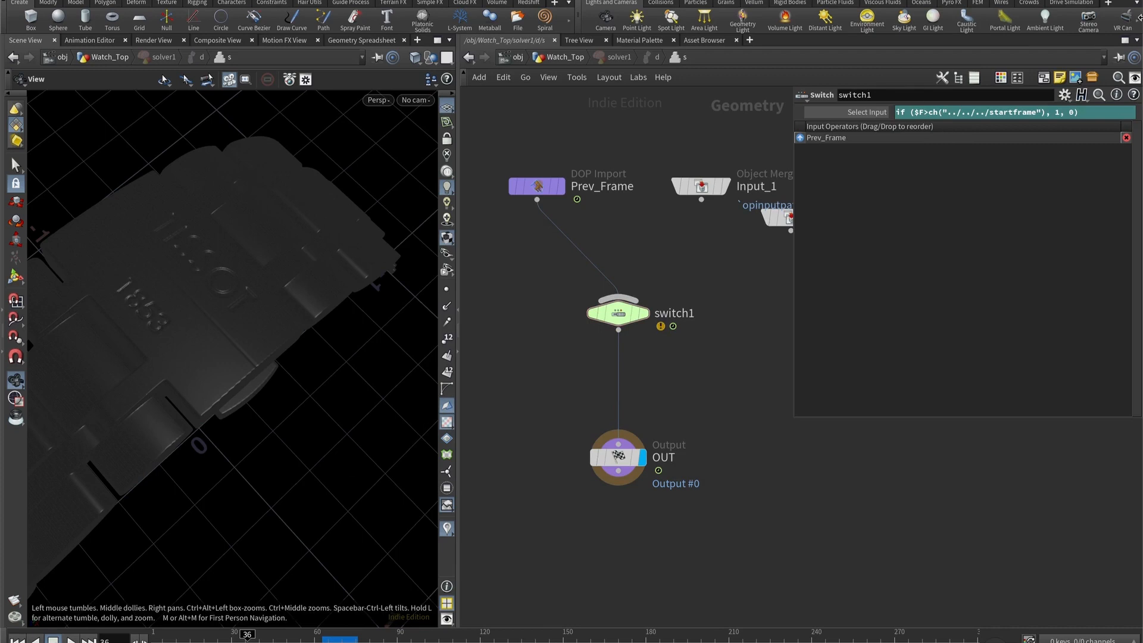
pyautogui.moveTo(702, 200); pyautogui.dragTo(632, 287)
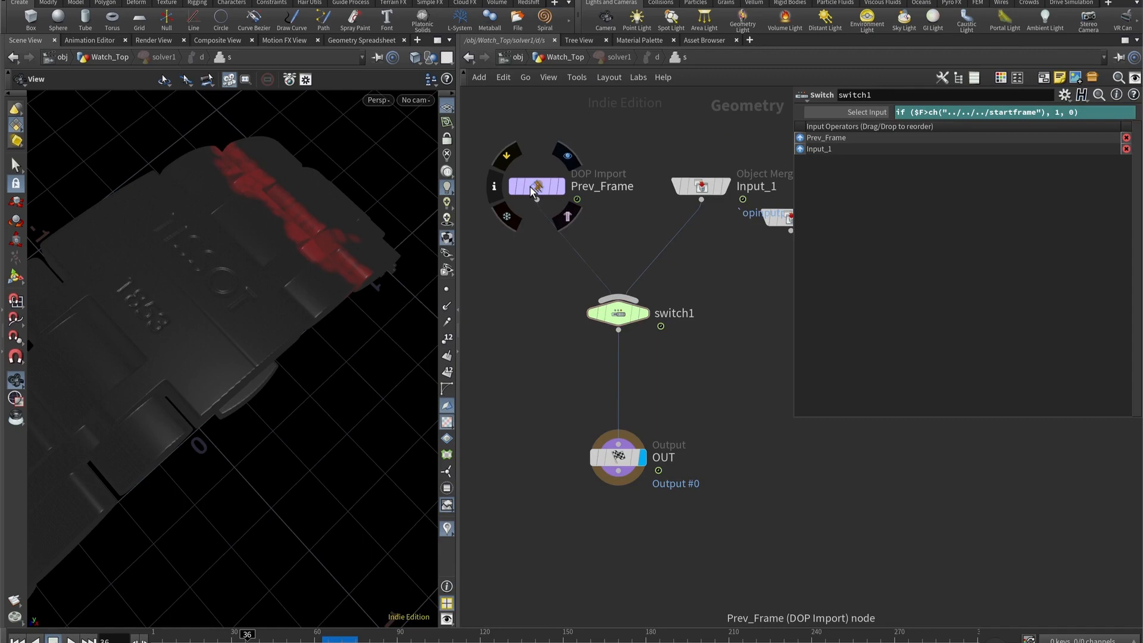
pyautogui.click(699, 191)
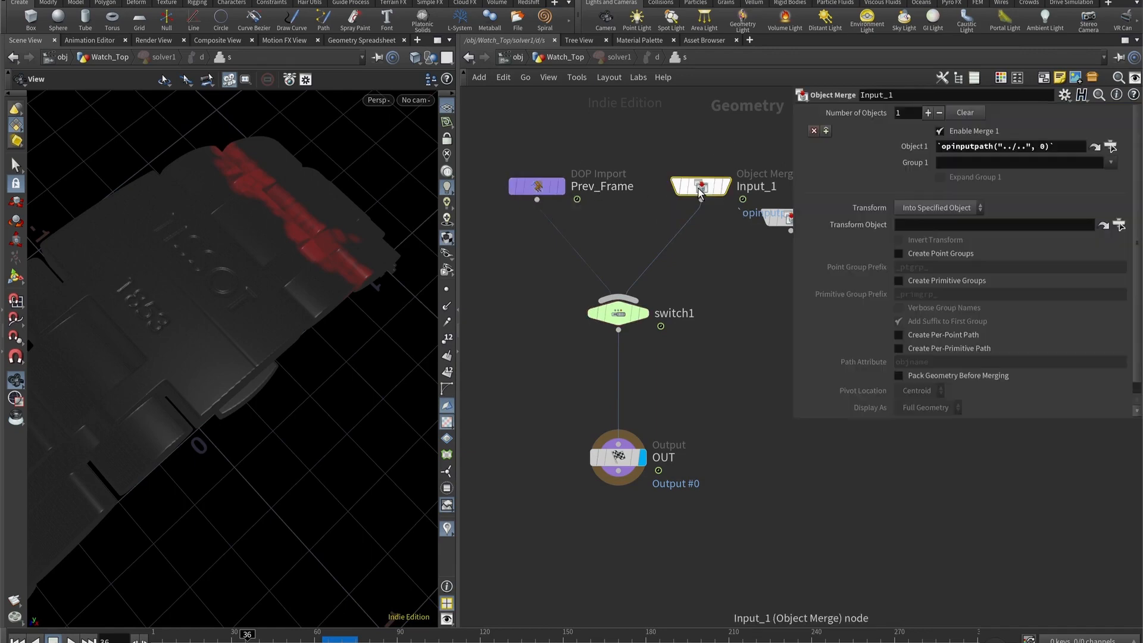
# - Insert an Attribute Wrangle between switch1 and OUT, and connect Prev_Frame to the wrangle's second input
pyautogui.moveTo(719, 266); pyautogui.dragTo(782, 221, button='middle')
pyautogui.press('Tab')
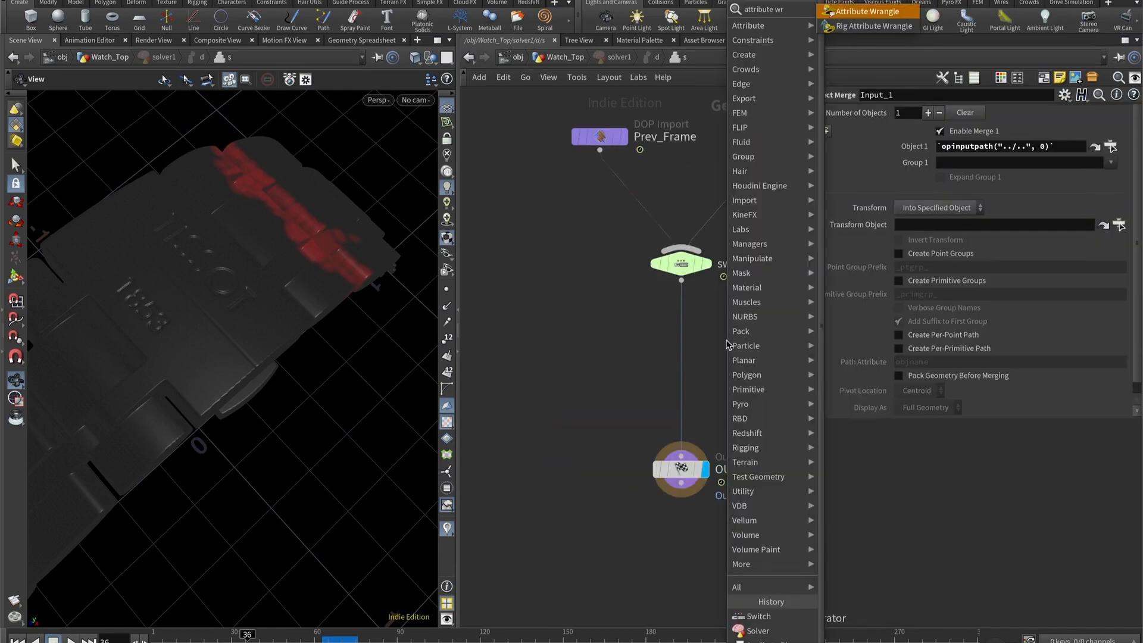
pyautogui.write('attr')
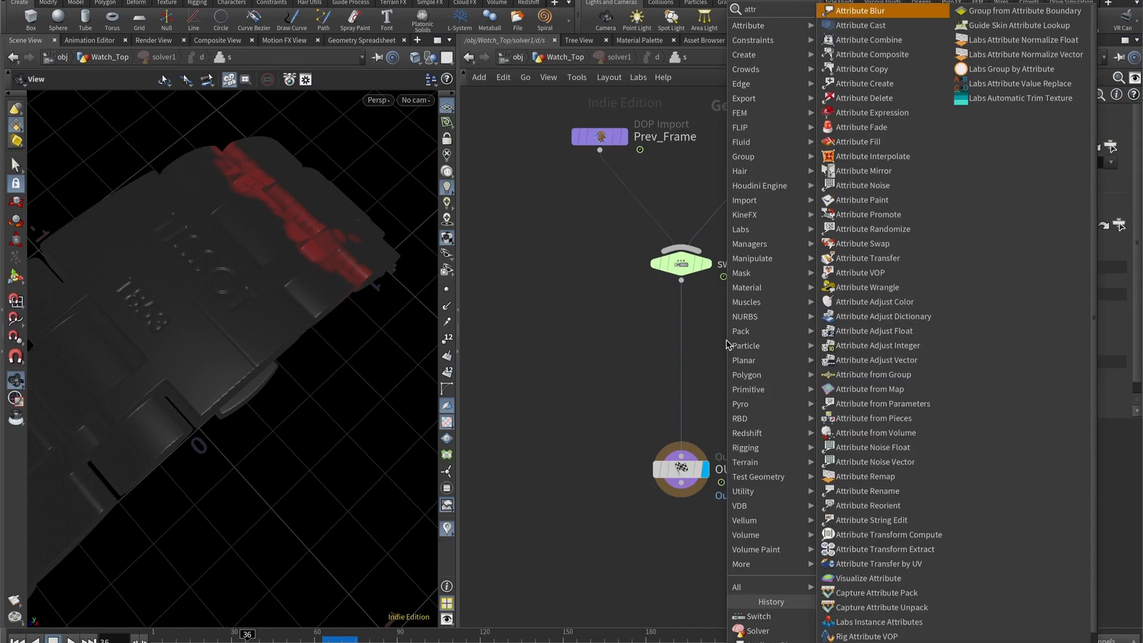
pyautogui.click(867, 287)
pyautogui.click(689, 349)
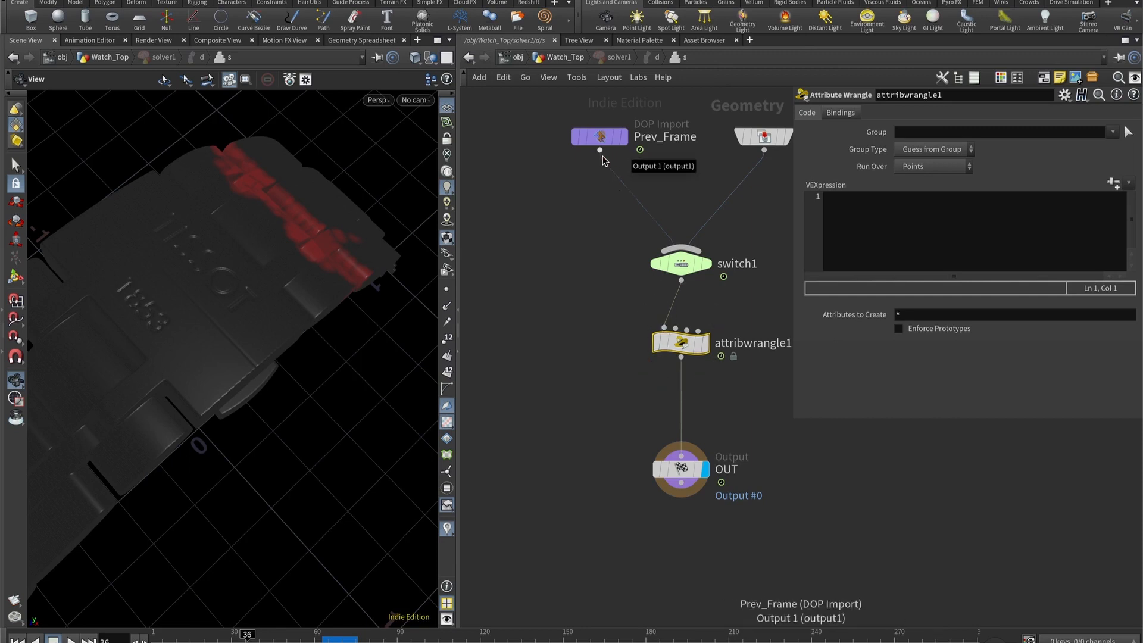
pyautogui.click(600, 151)
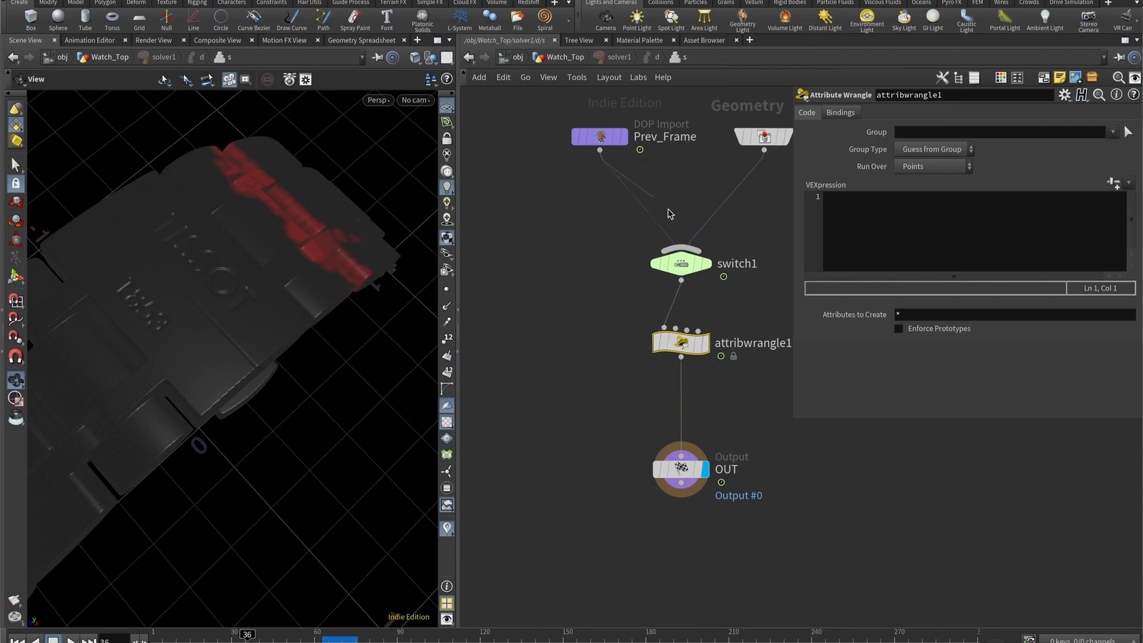
pyautogui.click(676, 331)
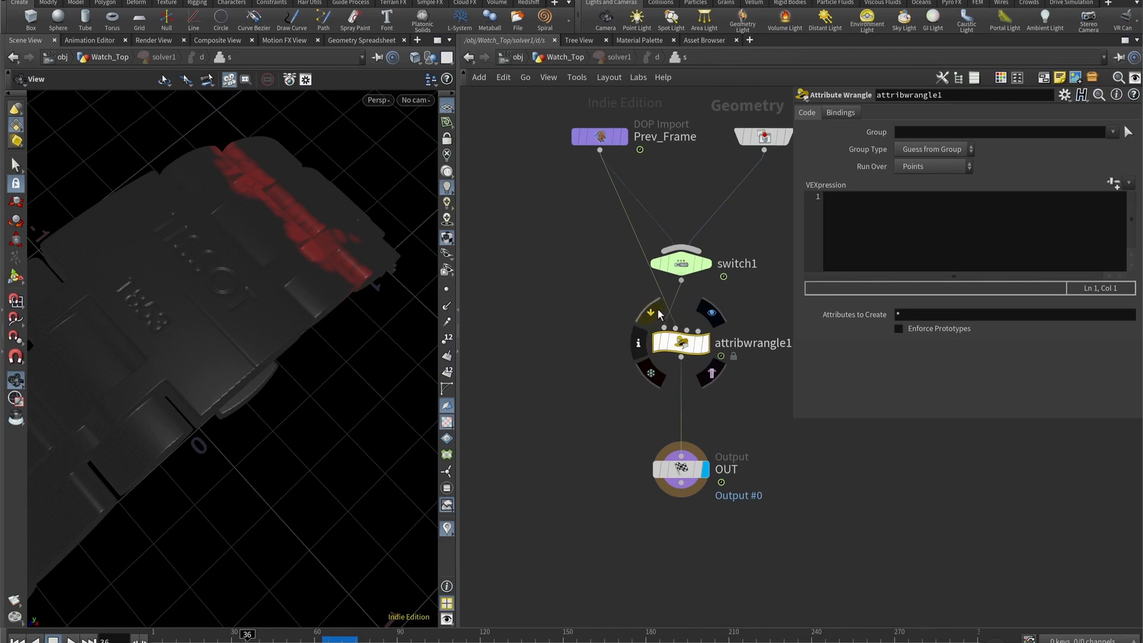
pyautogui.click(886, 242)
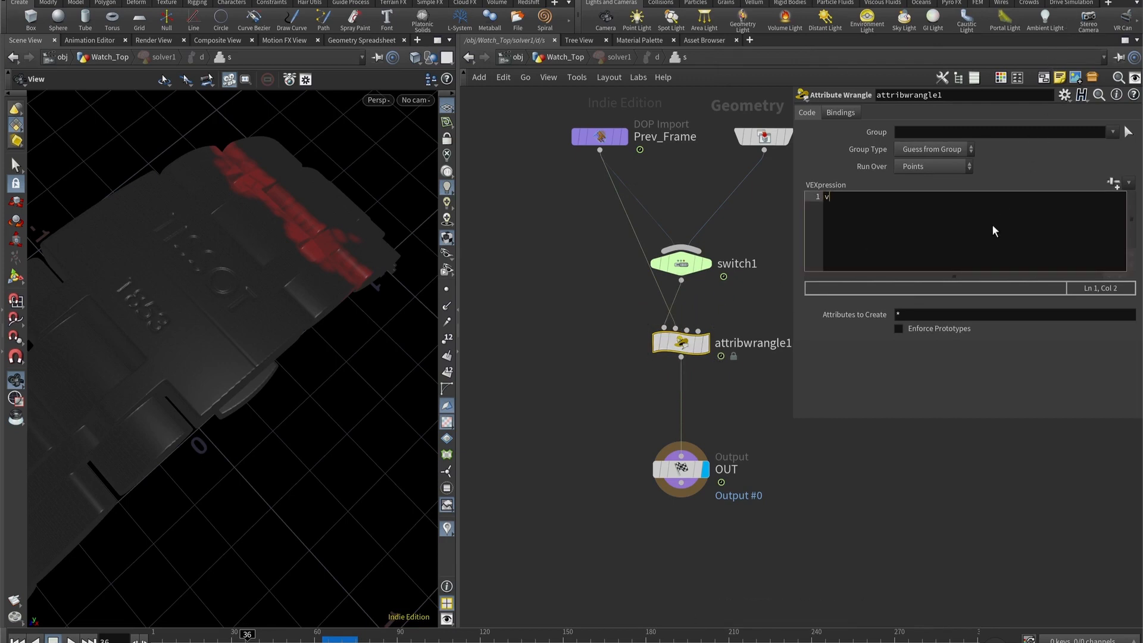
pyautogui.press('BackSpace')
pyautogui.write('@')
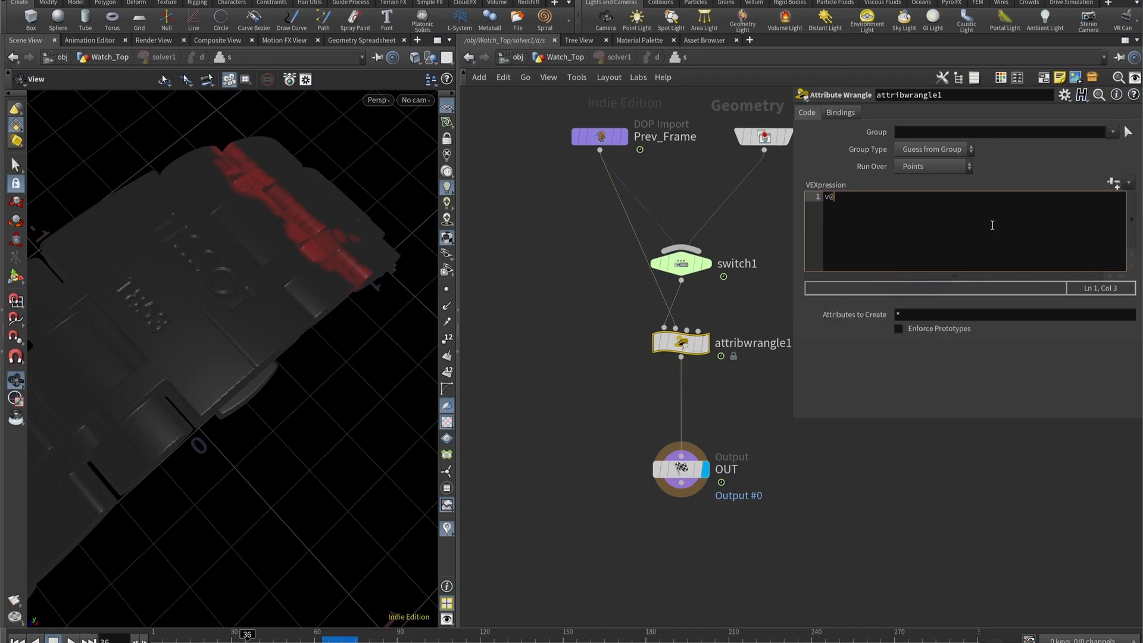
pyautogui.press('Escape')
pyautogui.write('v@')
pyautogui.press('Escape')
pyautogui.write('prevCd = point(1,')
pyautogui.press('BackSpace')
pyautogui.press('BackSpace')
pyautogui.write('tum')
pyautogui.press('BackSpace')
pyautogui.press('BackSpace')
pyautogui.press('BackSpace')
pyautogui.press('BackSpace')
pyautogui.press('BackSpace')
pyautogui.write('tnum);')
pyautogui.press('Return')
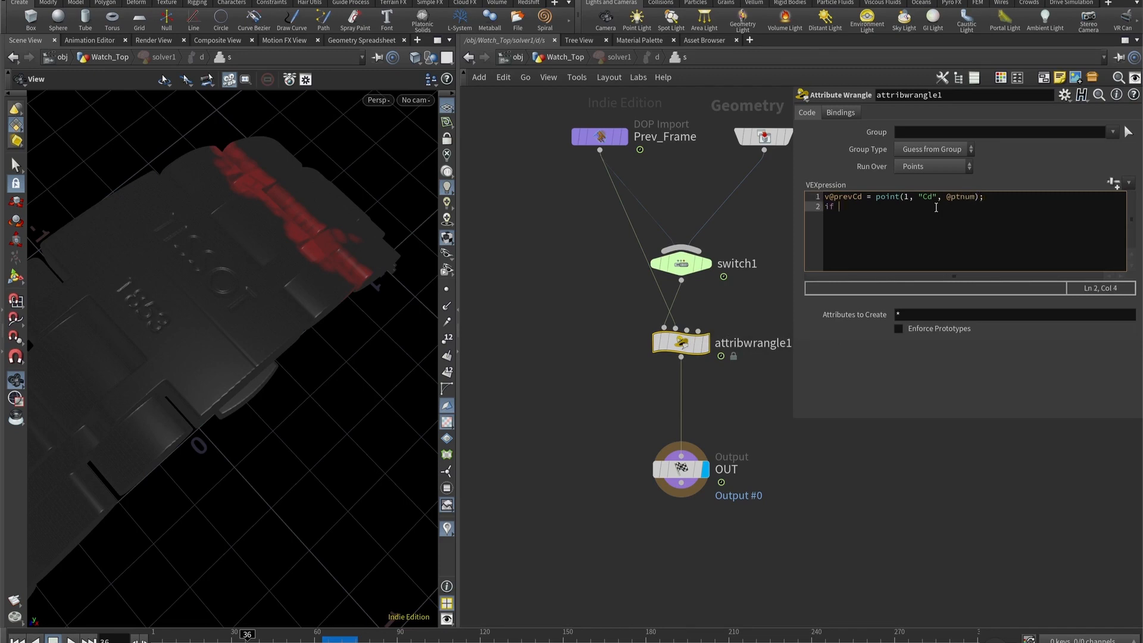
pyautogui.write('if (@Cd.r')
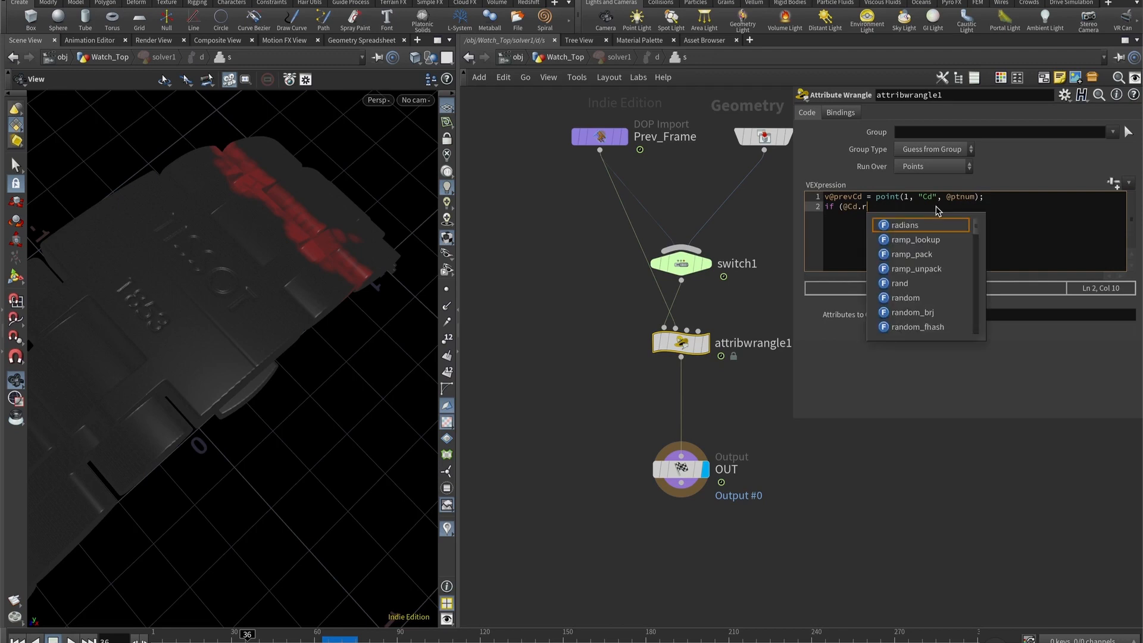
pyautogui.write('<')
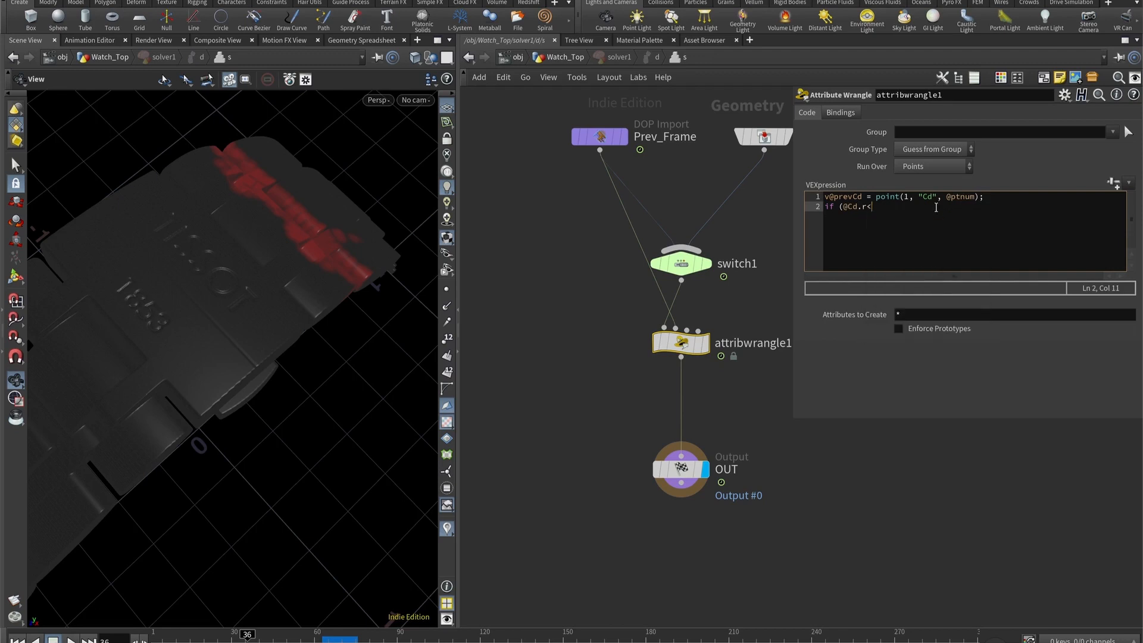
pyautogui.write('@prevCd.x')
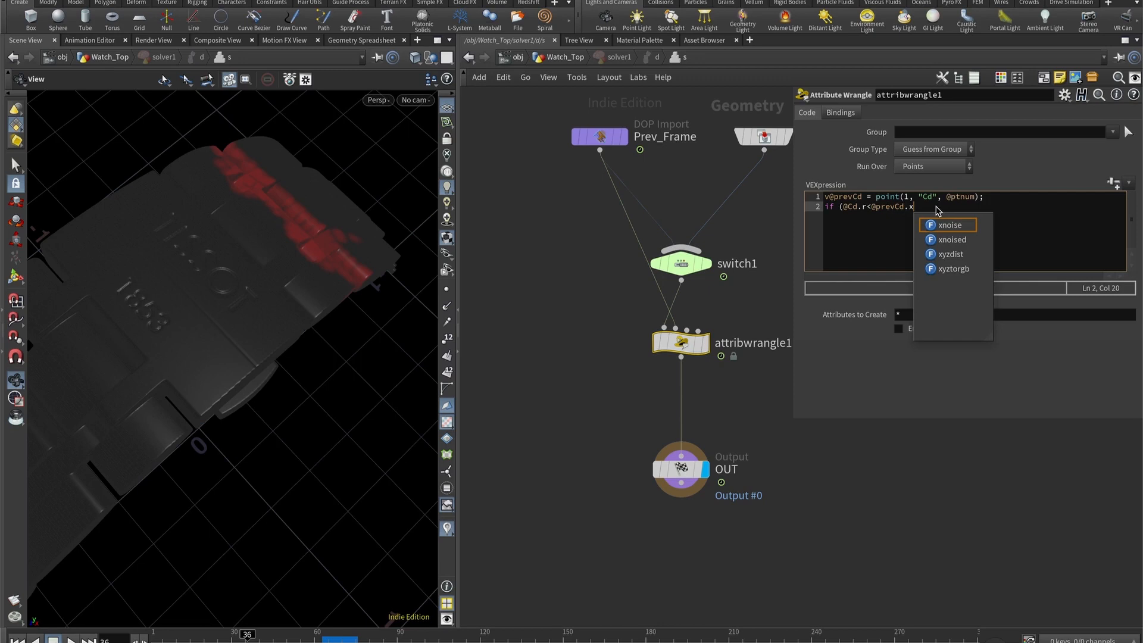
pyautogui.write(')')
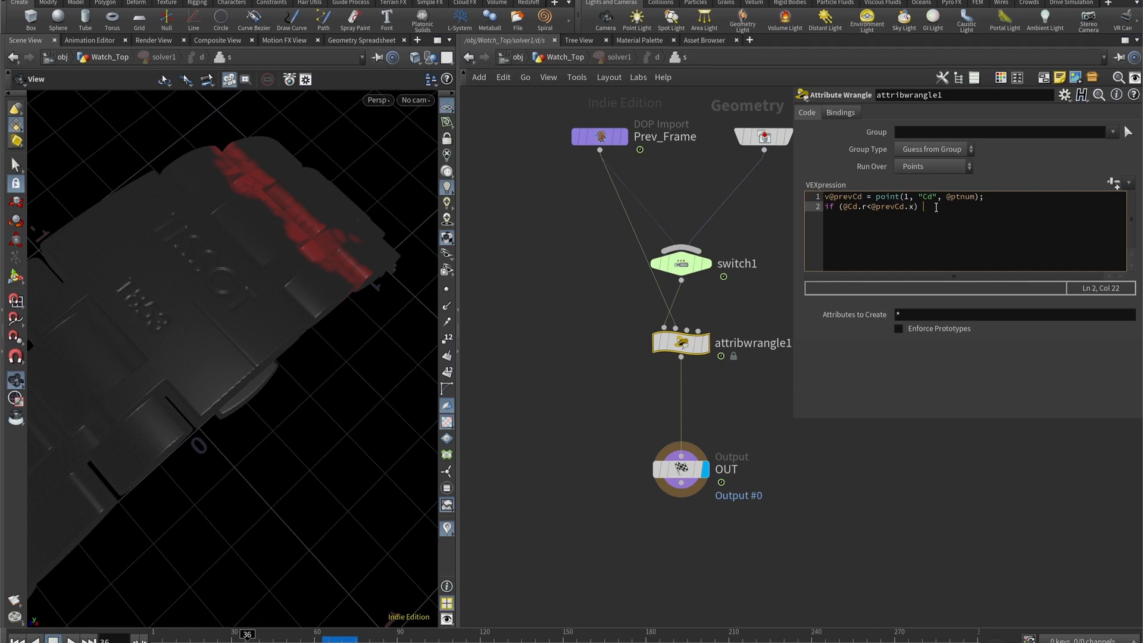
pyautogui.write(' {')
pyautogui.press('Return')
pyautogui.write('}')
pyautogui.press('Left')
pyautogui.press('Return')
pyautogui.press('Up')
pyautogui.write('@Cd.r = @prevCd')
pyautogui.write('.x;')
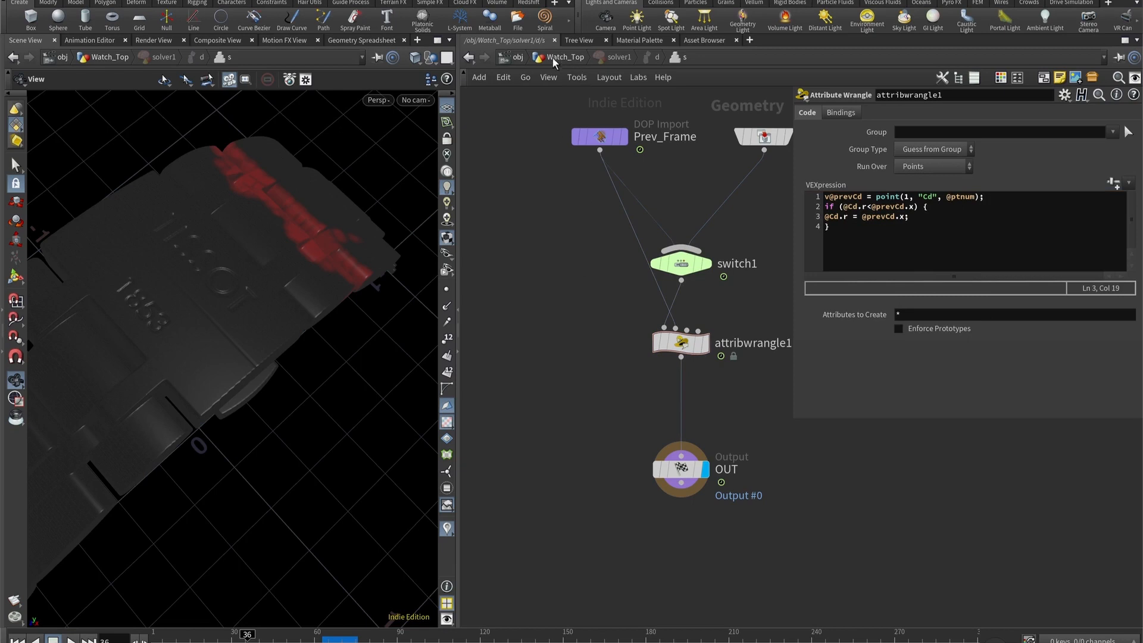
# - Play the simulation from the first frame to frame 66 to check how the red colour accumulates
pyautogui.click(17, 640)
pyautogui.click(71, 640)
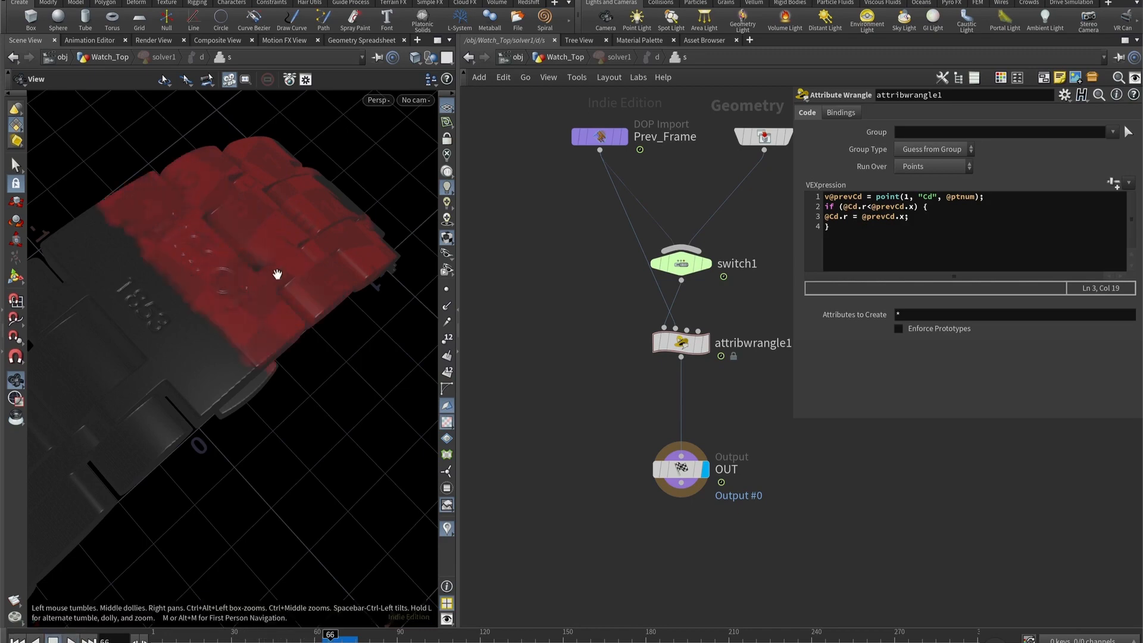
pyautogui.moveTo(277, 274); pyautogui.dragTo(254, 369)
pyautogui.moveTo(318, 379); pyautogui.dragTo(311, 406)
# - Return to the Watch_Top network, display solver1's result and replay the simulation up to frame 74
pyautogui.click(564, 58)
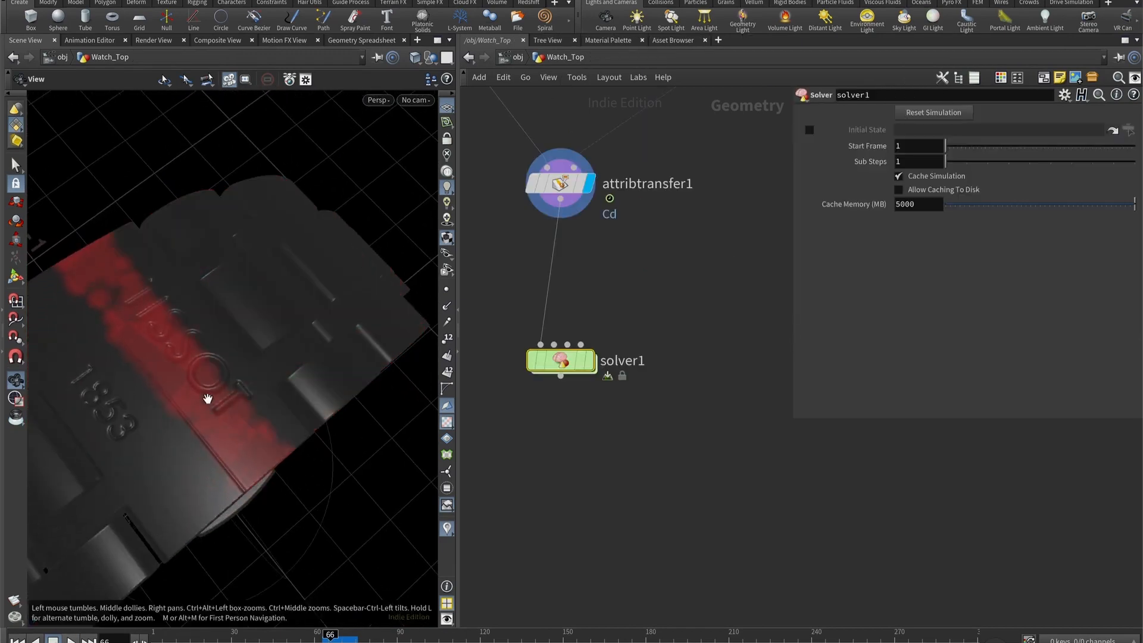
pyautogui.click(590, 360)
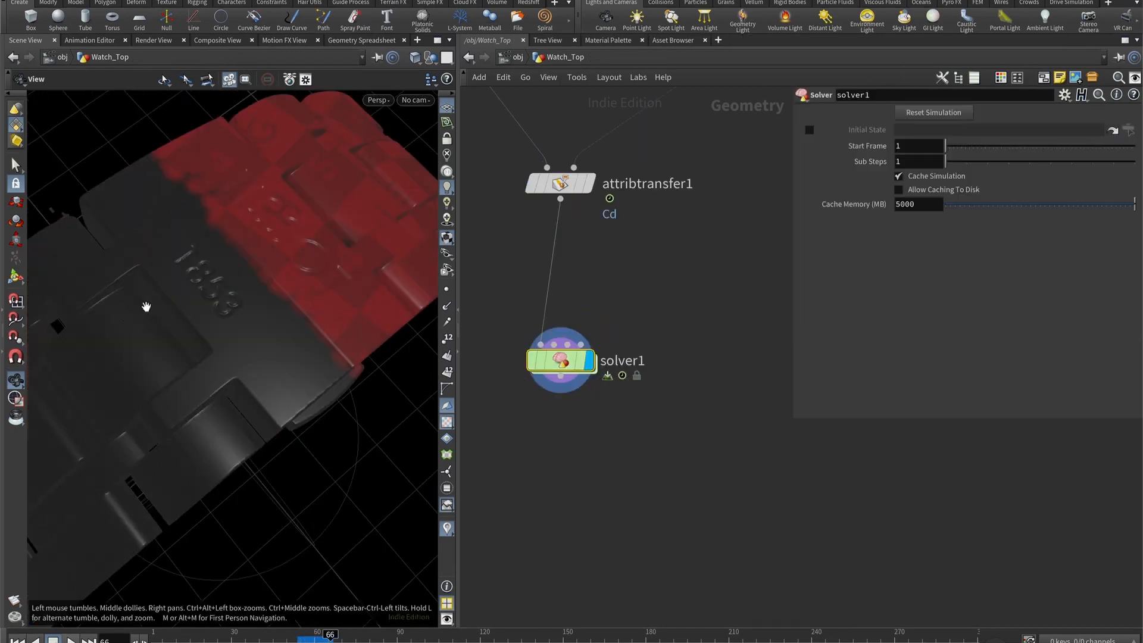
pyautogui.moveTo(220, 247); pyautogui.dragTo(238, 462)
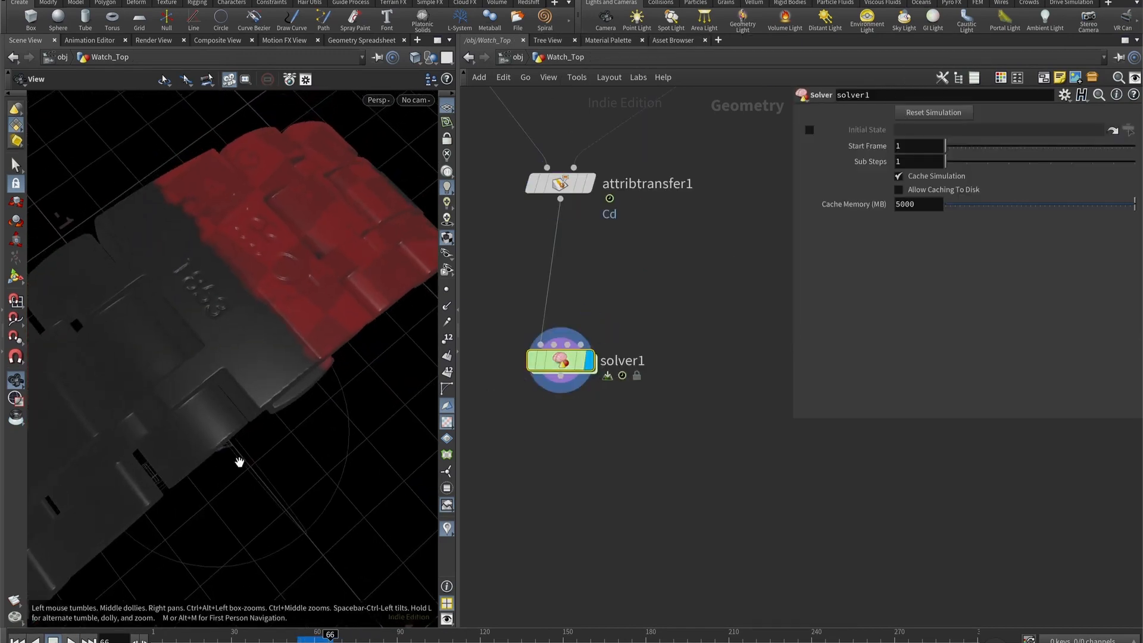
pyautogui.hotkey('ctrl', 'Up')
pyautogui.press('Up')
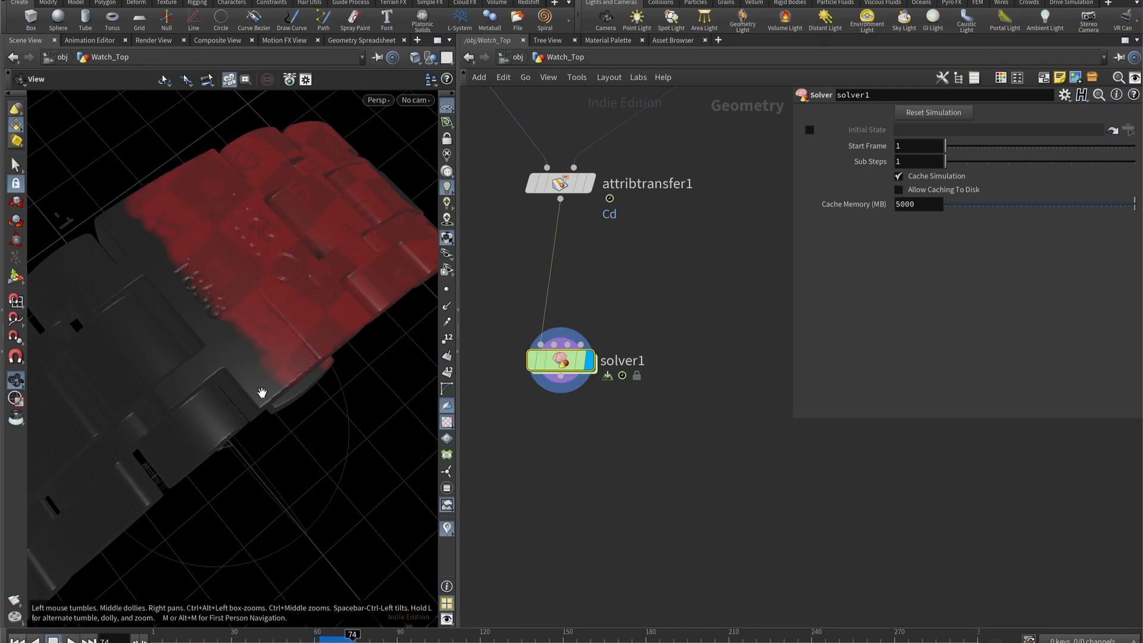
pyautogui.moveTo(263, 395); pyautogui.dragTo(310, 298)
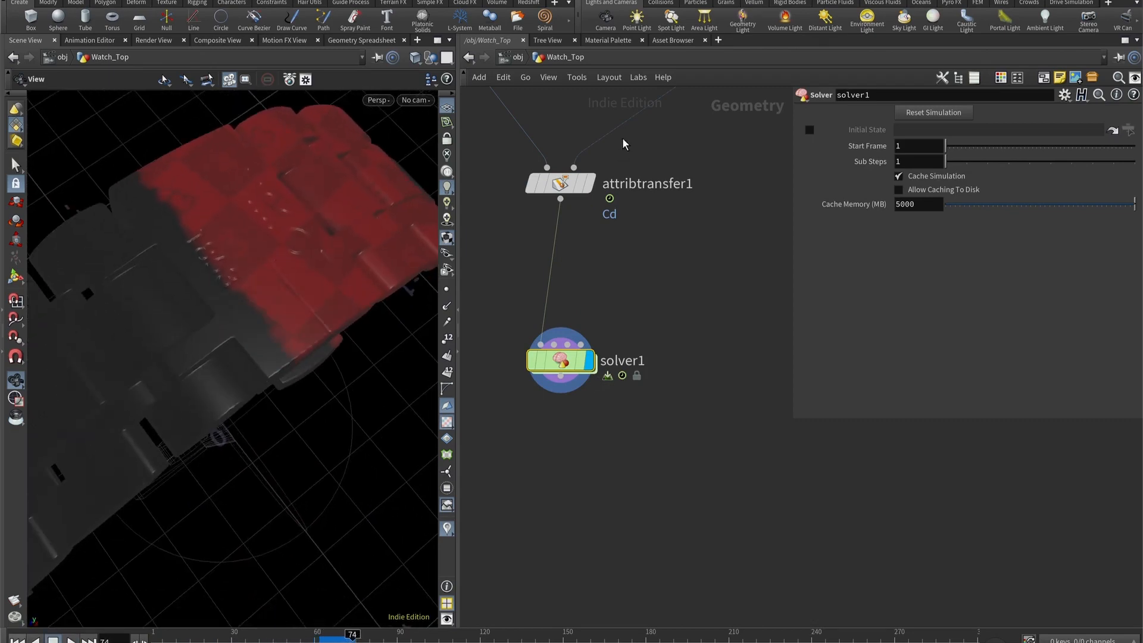
# - Add a File Cache node below solver1 and connect it to the solver's output
pyautogui.click(503, 58)
pyautogui.doubleClick(557, 226)
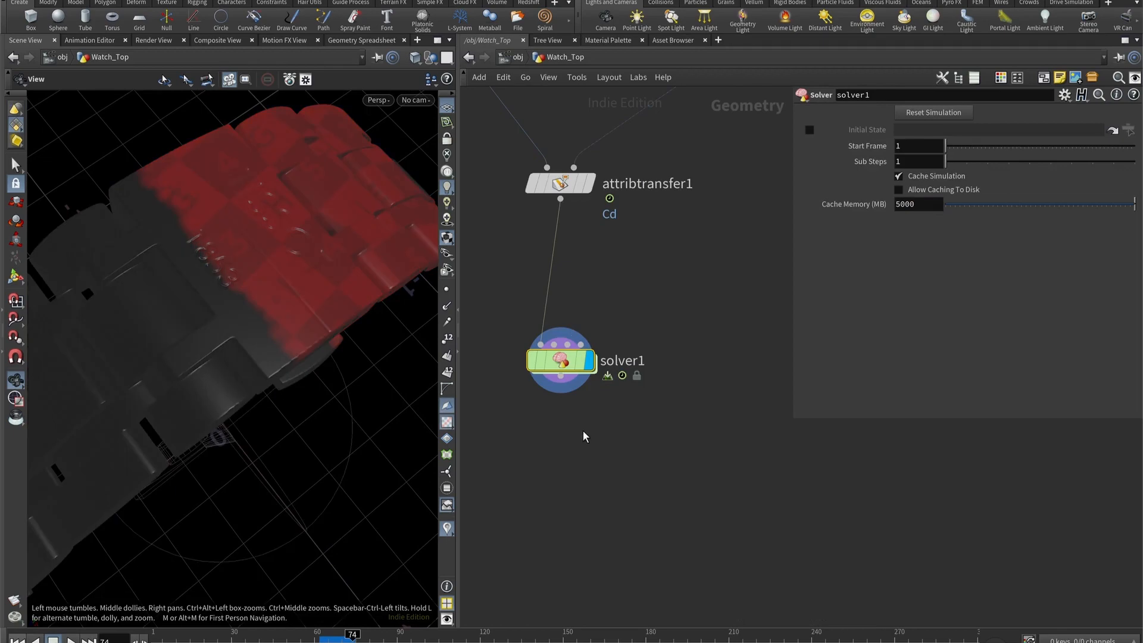
pyautogui.moveTo(574, 426); pyautogui.dragTo(575, 380, button='middle')
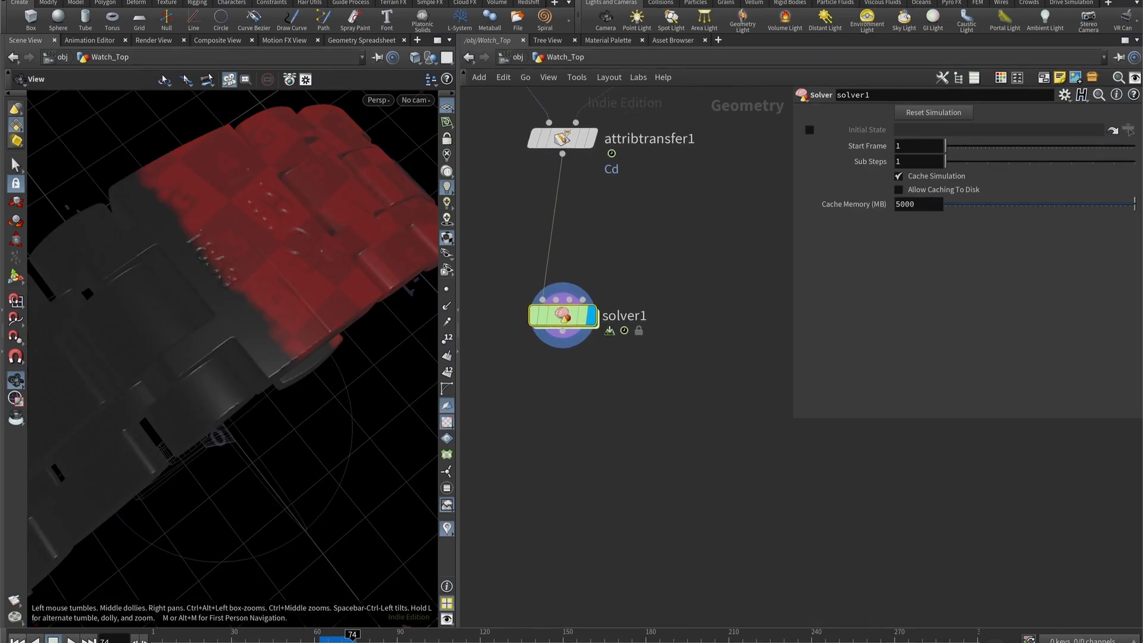
pyautogui.press('Tab')
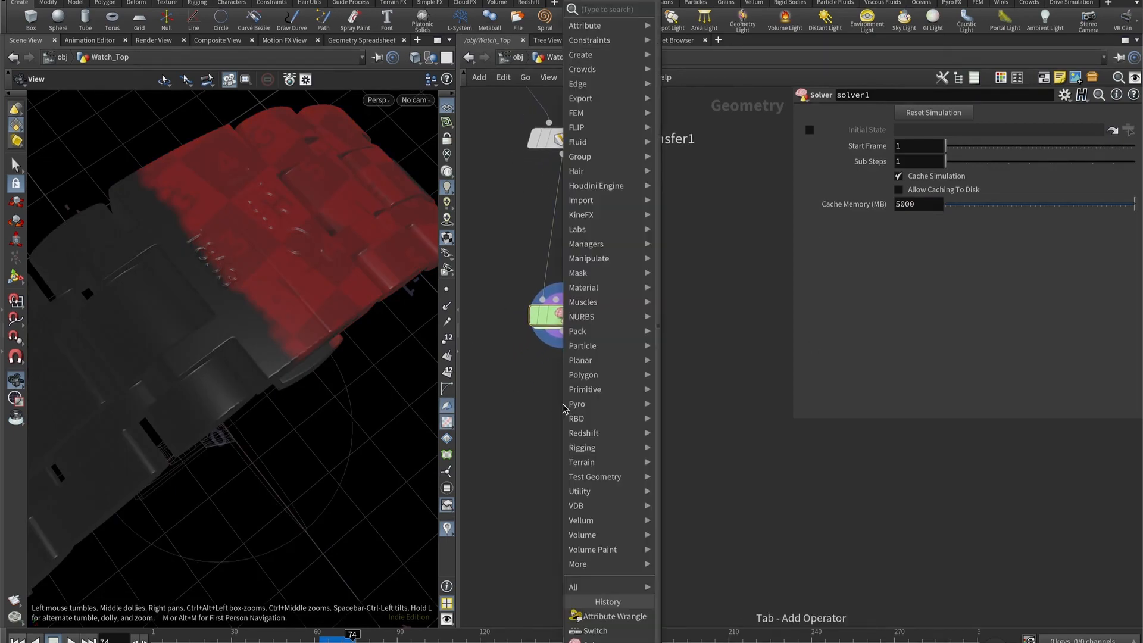
pyautogui.write('file')
pyautogui.press('Down')
pyautogui.press('Return')
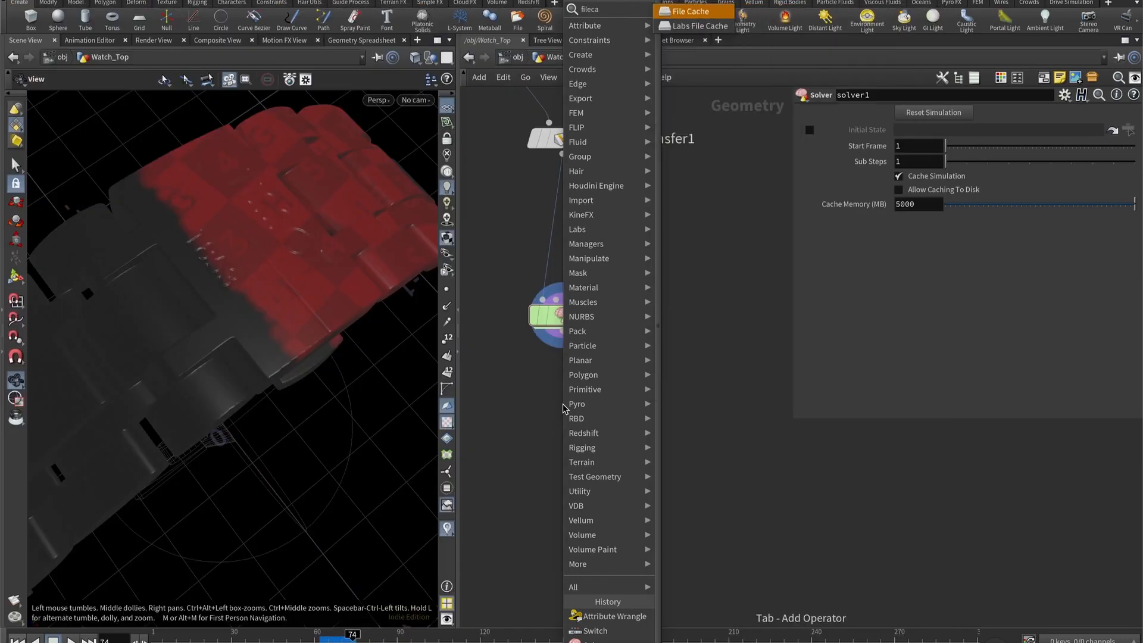
pyautogui.click(562, 406)
# - Delete the channel on filecache2's end frame and set the end frame to 75
pyautogui.rightClick(1032, 299)
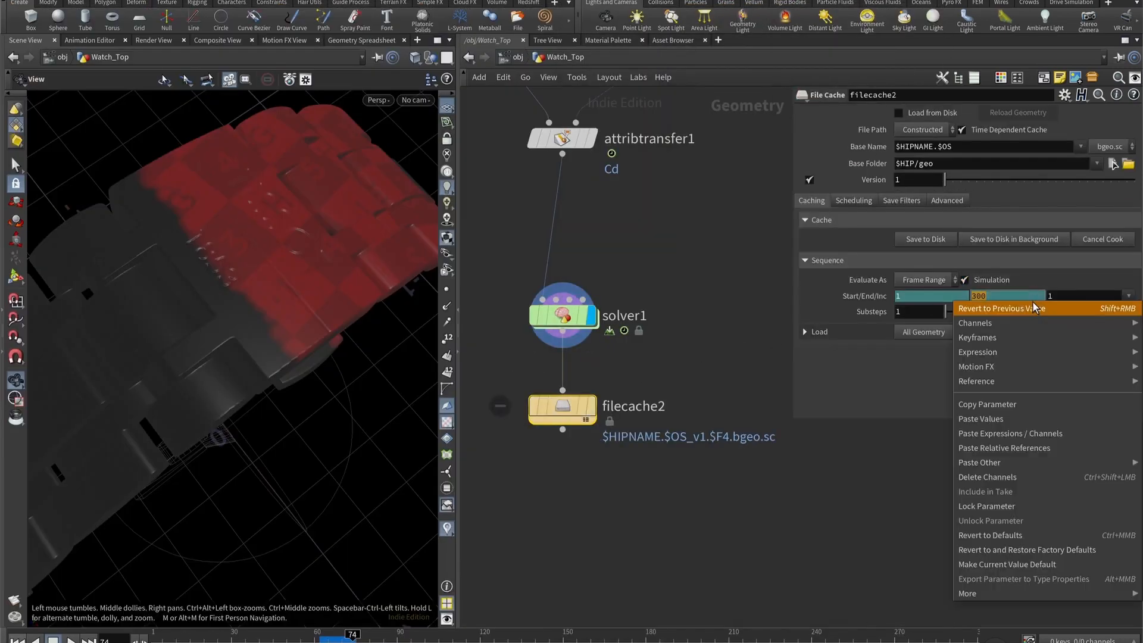
pyautogui.click(1030, 477)
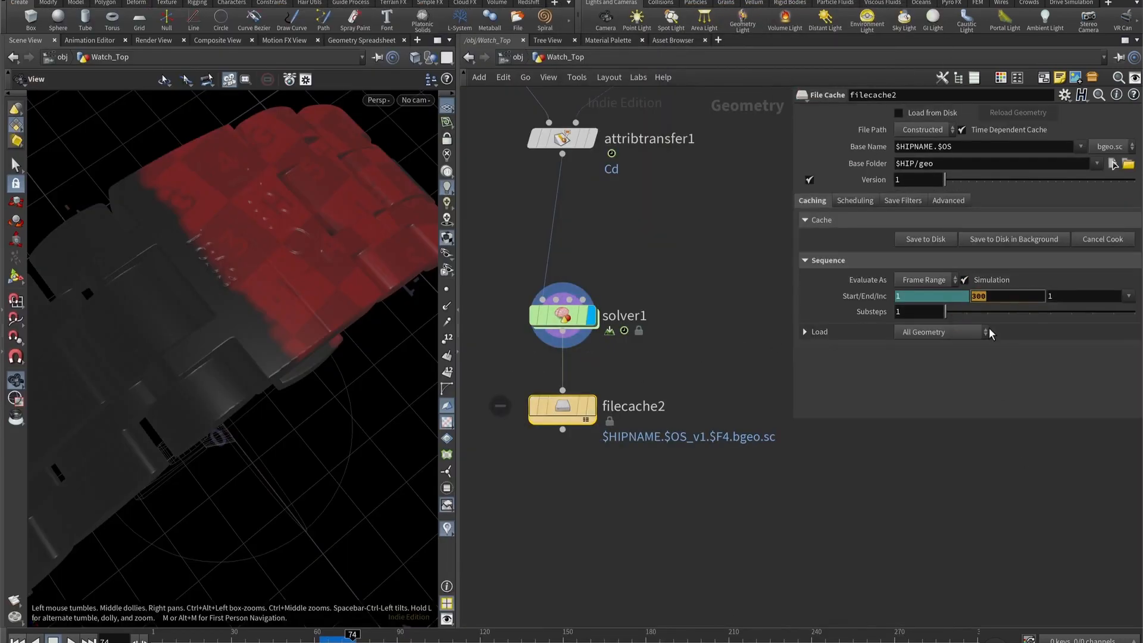
pyautogui.write('75')
pyautogui.press('Return')
# - Switch filecache2 to an explicit file path and set its geometry file to $HIP/geo_tut_2/$HIPNAME.$OS.$F.bgeo.sc
pyautogui.moveTo(711, 250); pyautogui.dragTo(689, 355, button='middle')
pyautogui.scroll(-5, 689, 355)
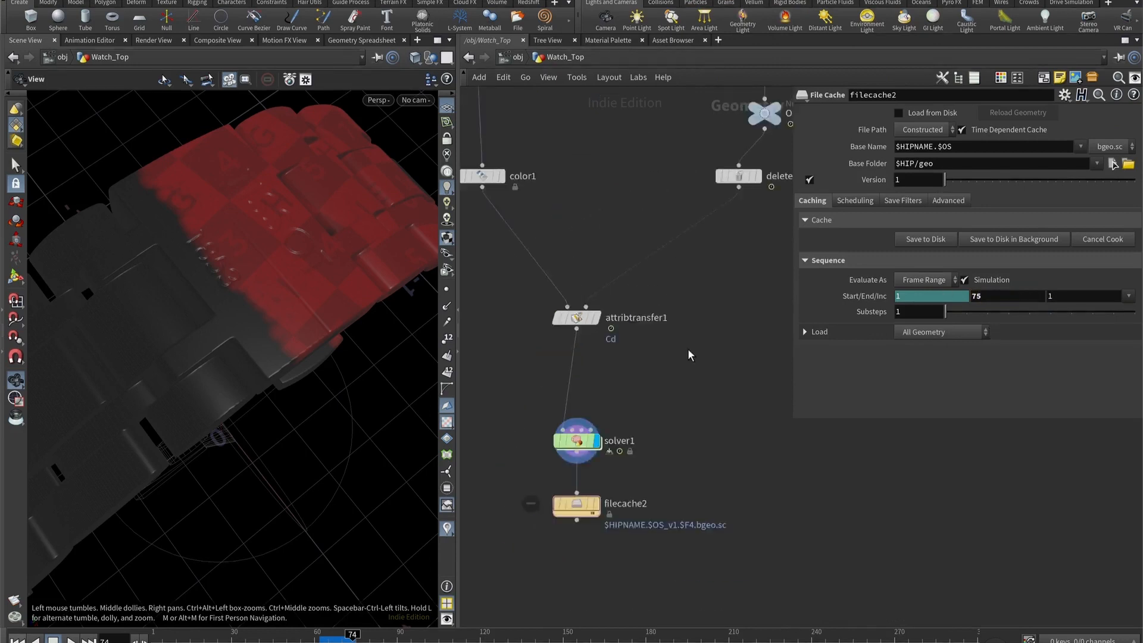
pyautogui.click(705, 198)
pyautogui.moveTo(695, 424); pyautogui.dragTo(702, 261, button='middle')
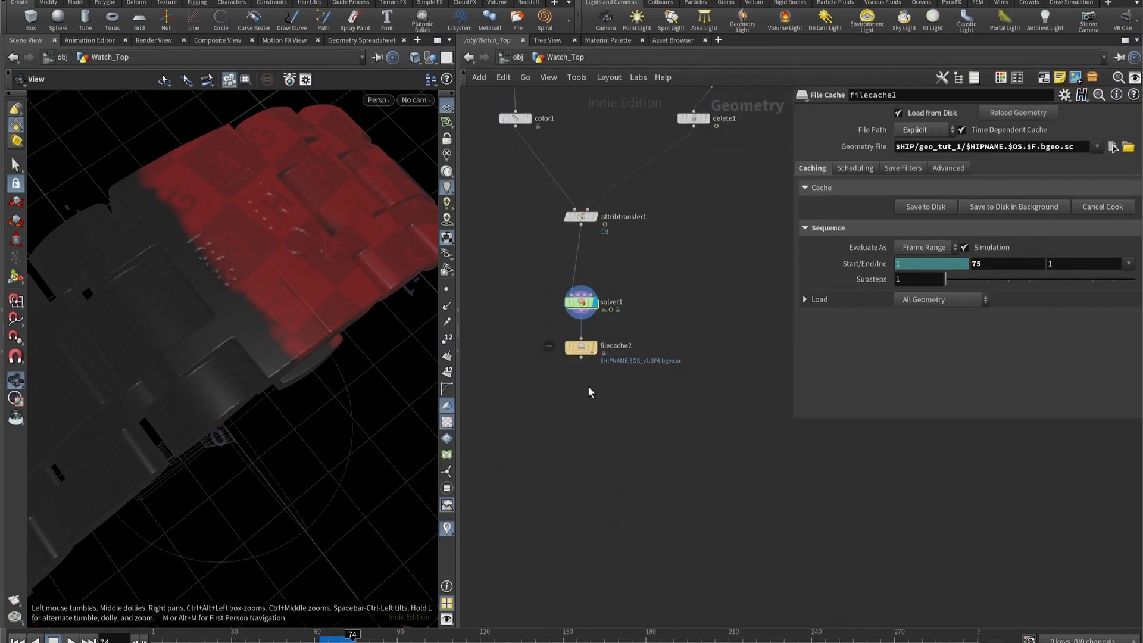
pyautogui.click(580, 347)
pyautogui.click(933, 146)
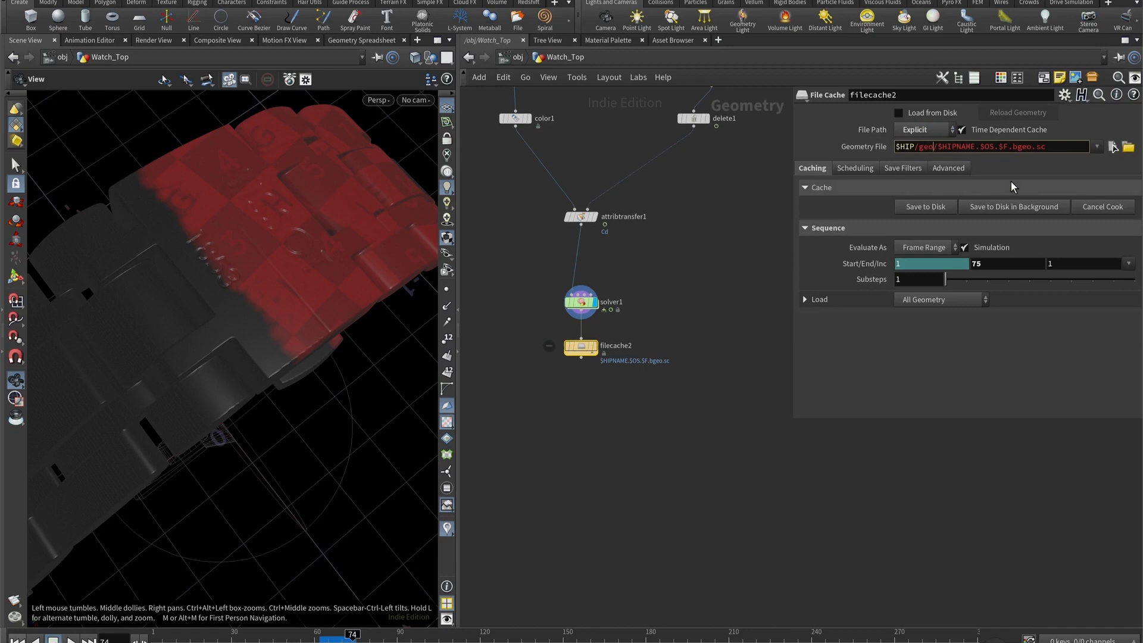
pyautogui.write('_tut_2')
pyautogui.press('Return')
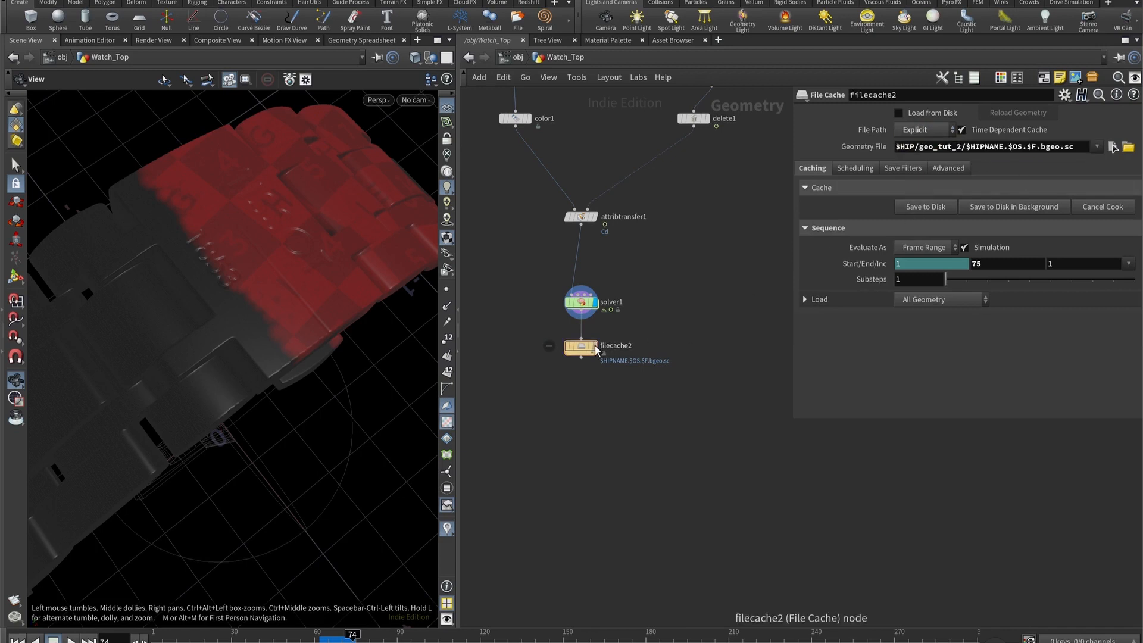
# - Save filecache2's sequence to disk, display the node and play the cached colour up to frame 73
pyautogui.click(923, 208)
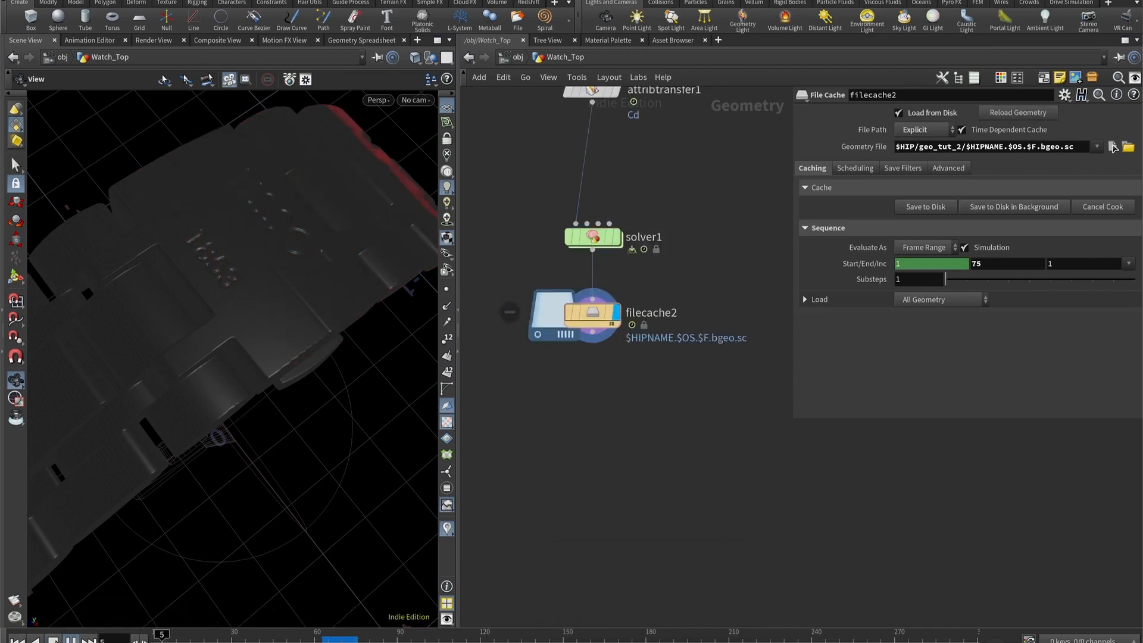
pyautogui.moveTo(200, 637); pyautogui.dragTo(352, 637)
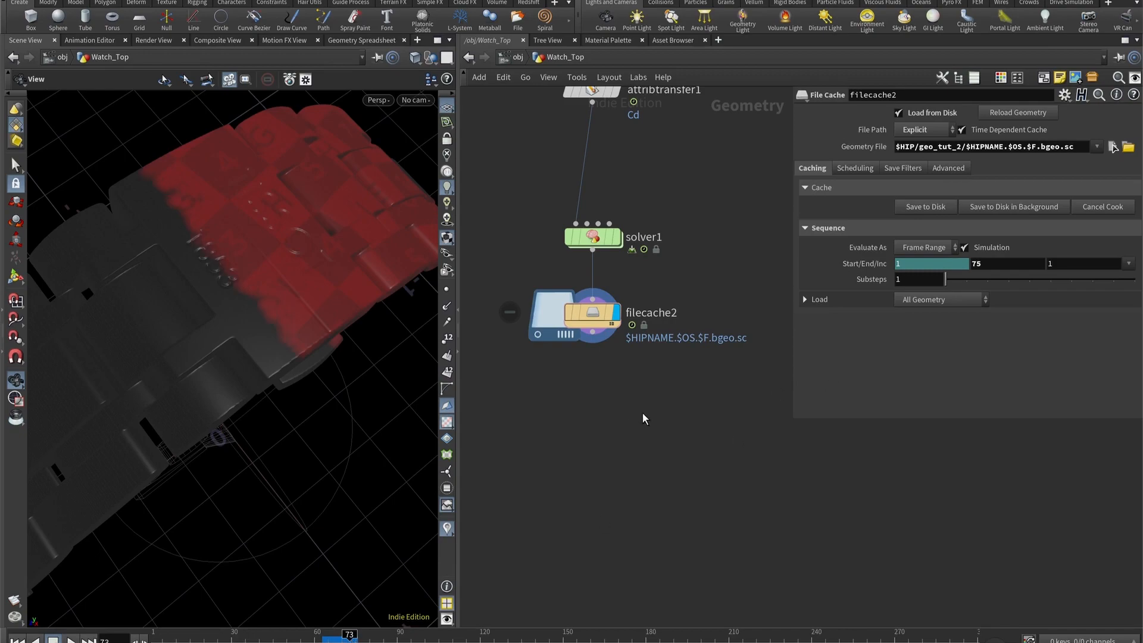
pyautogui.moveTo(642, 413); pyautogui.dragTo(651, 390, button='middle')
pyautogui.scroll(2, 648, 402)
pyautogui.moveTo(265, 411); pyautogui.dragTo(230, 363)
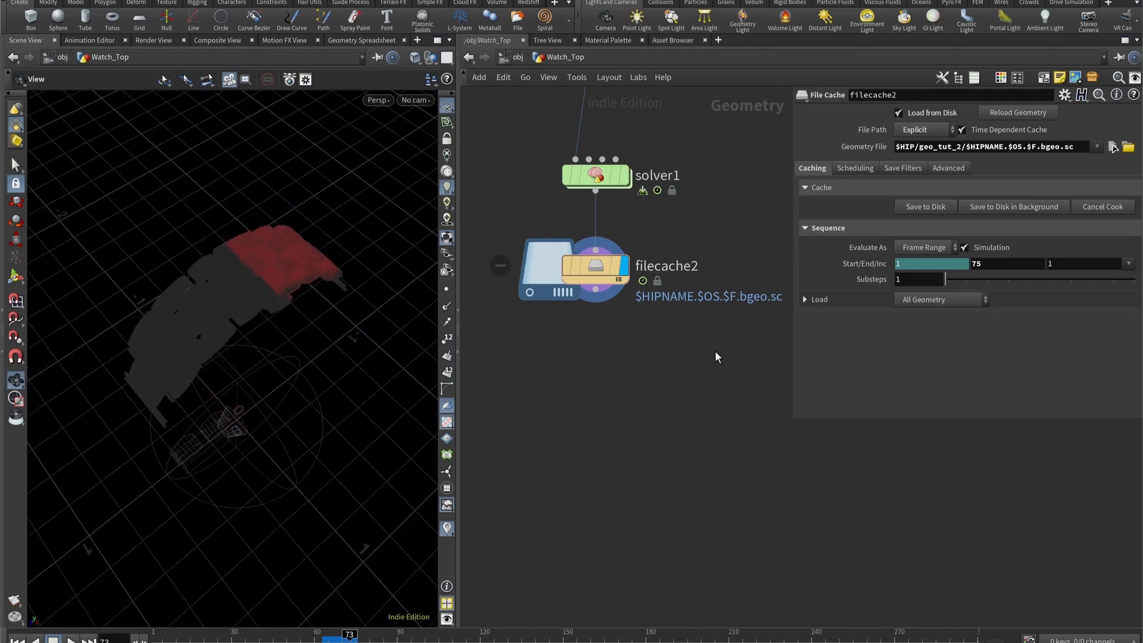
# - Add a Transform node below filecache2 and wire the cache's output into it
pyautogui.press('Tab')
pyautogui.write('tran')
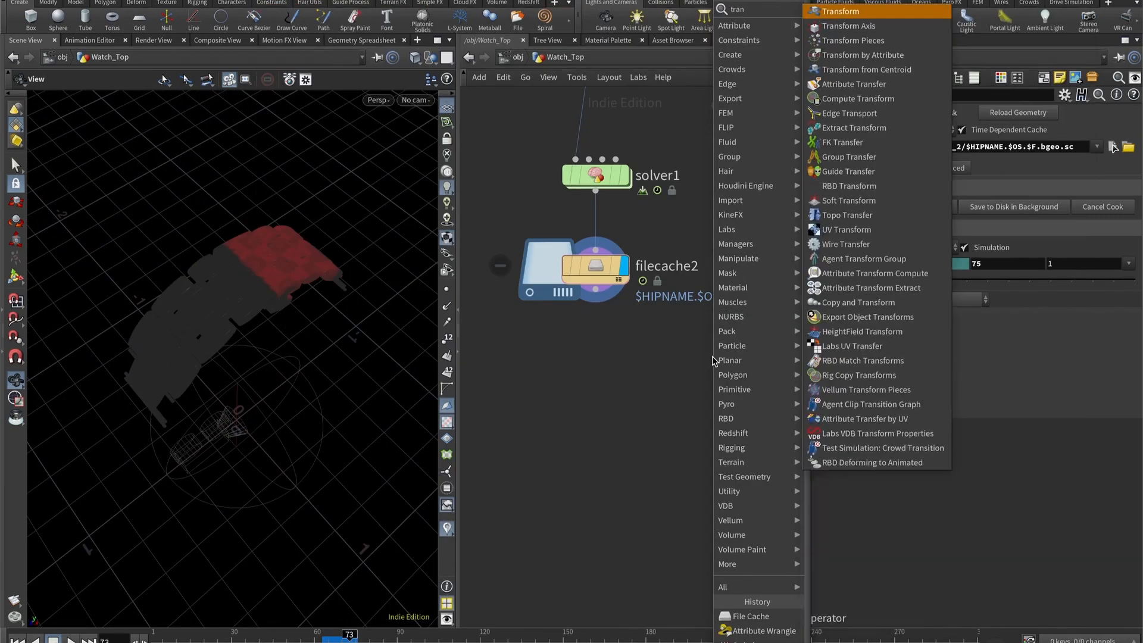
pyautogui.press('Return')
pyautogui.click(712, 357)
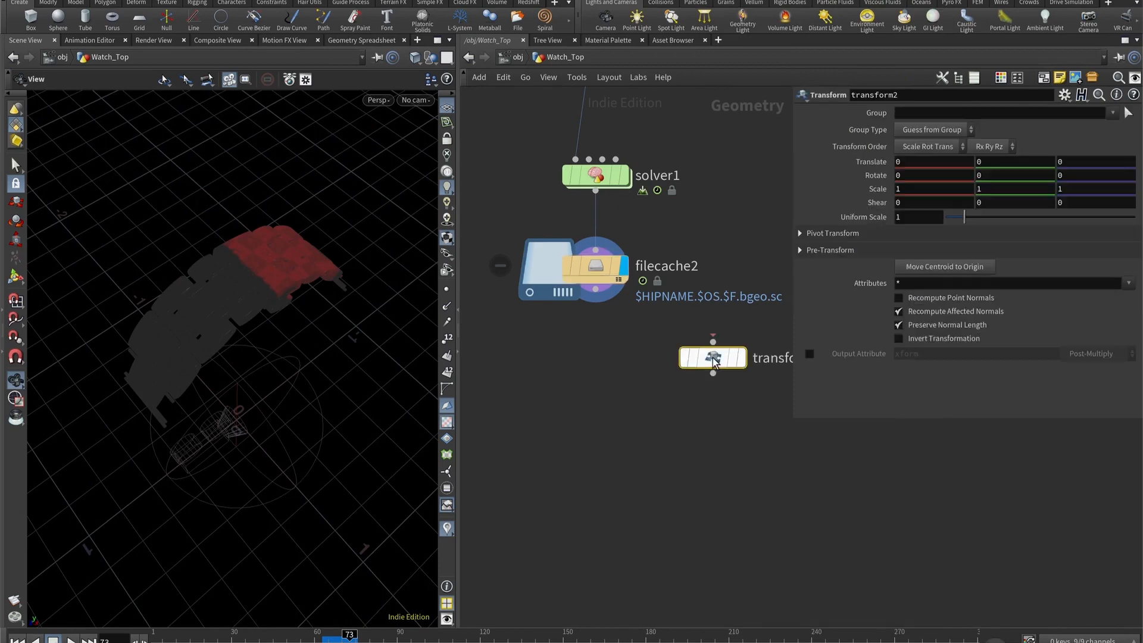
pyautogui.moveTo(712, 358); pyautogui.dragTo(588, 380)
pyautogui.moveTo(599, 321); pyautogui.dragTo(595, 358)
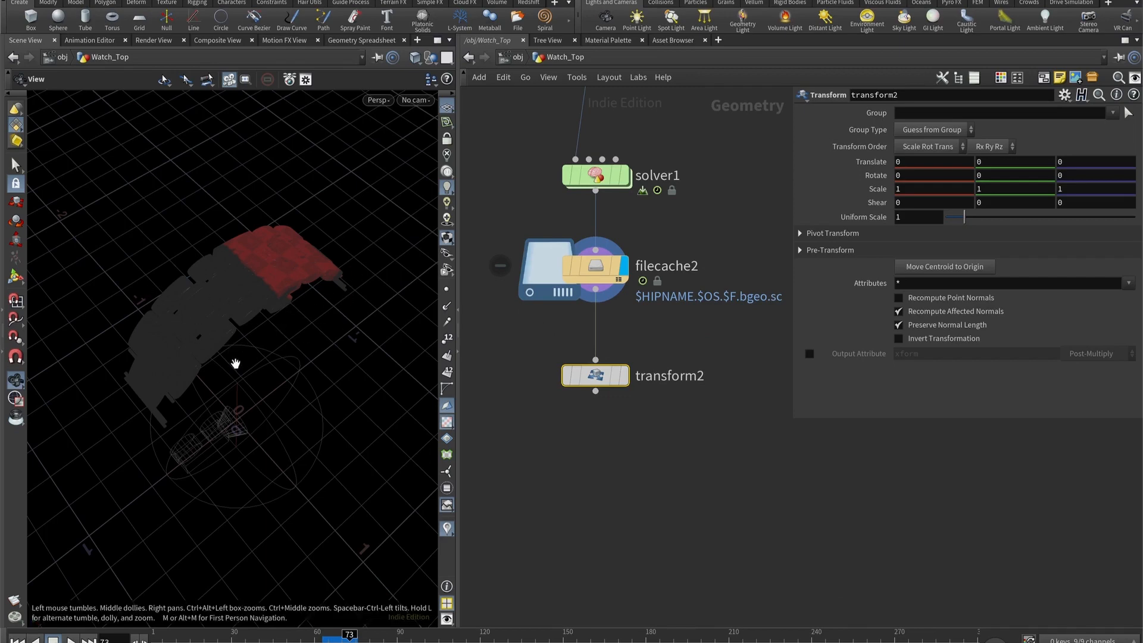
# - Set transform2's Y translate to 0.9 and X rotate to -180, and display its result
pyautogui.click(1011, 165)
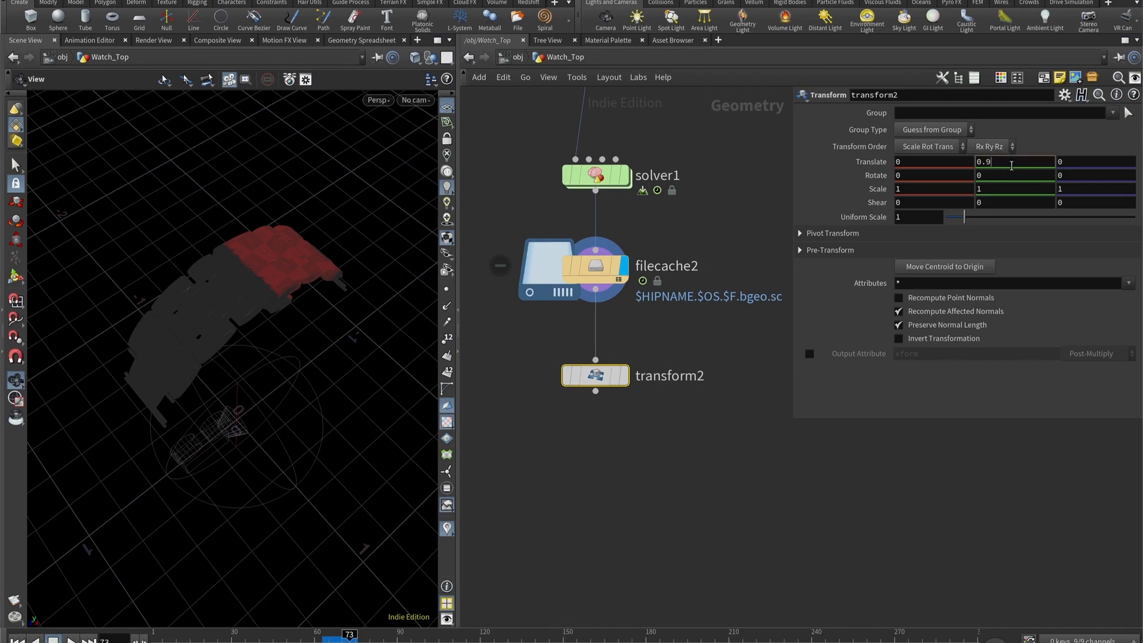
pyautogui.press('Return')
pyautogui.doubleClick(941, 177)
pyautogui.write('-180')
pyautogui.press('Return')
pyautogui.click(627, 377)
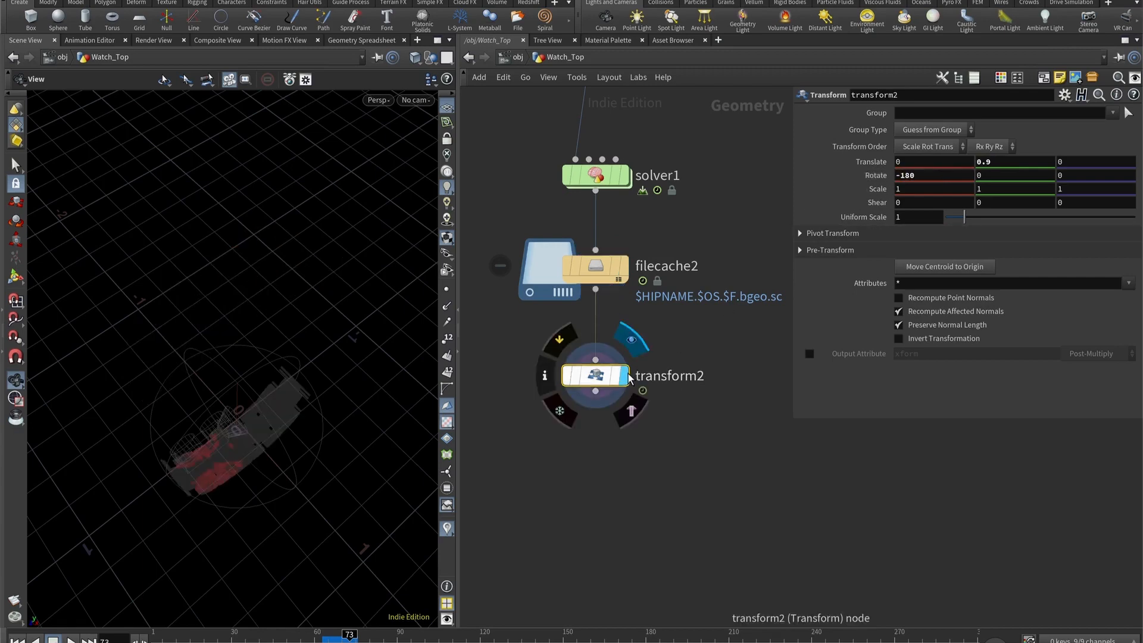
# - Add a second Transform node below transform2, wire transform2 into it and display it
pyautogui.press('Tab')
pyautogui.write('tr')
pyautogui.press('Return')
pyautogui.click(599, 446)
pyautogui.moveTo(599, 445); pyautogui.dragTo(599, 470)
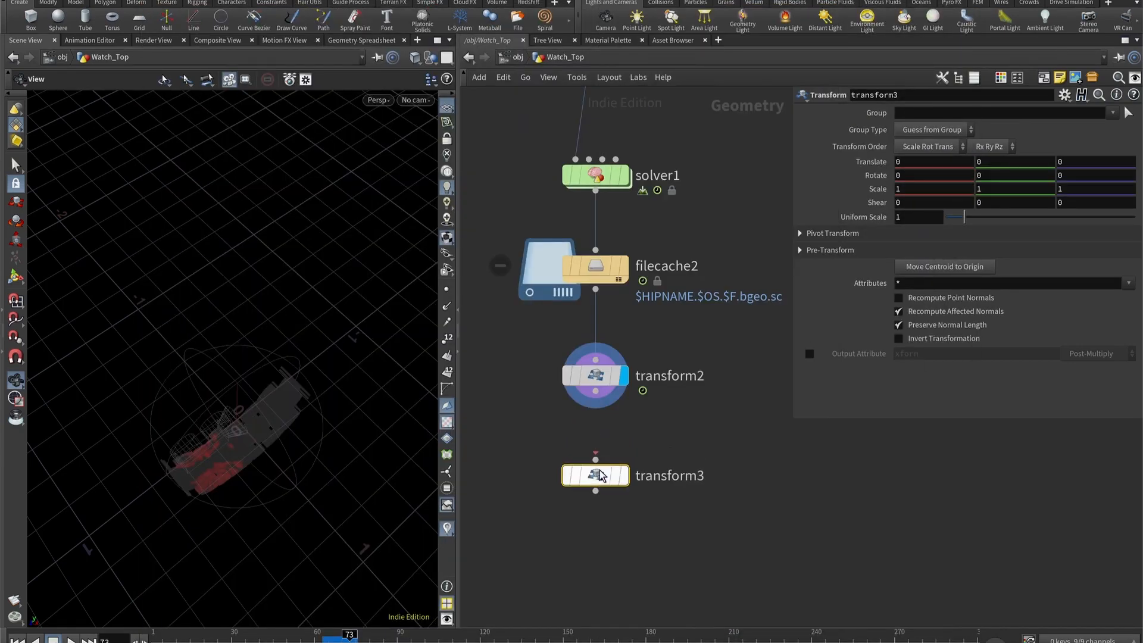
pyautogui.moveTo(596, 392); pyautogui.dragTo(597, 458)
pyautogui.click(625, 476)
# - Set transform3's Y translate to 0.9 and its rotation to -128.1, -27, -26
pyautogui.click(1018, 164)
pyautogui.write('.9')
pyautogui.press('Return')
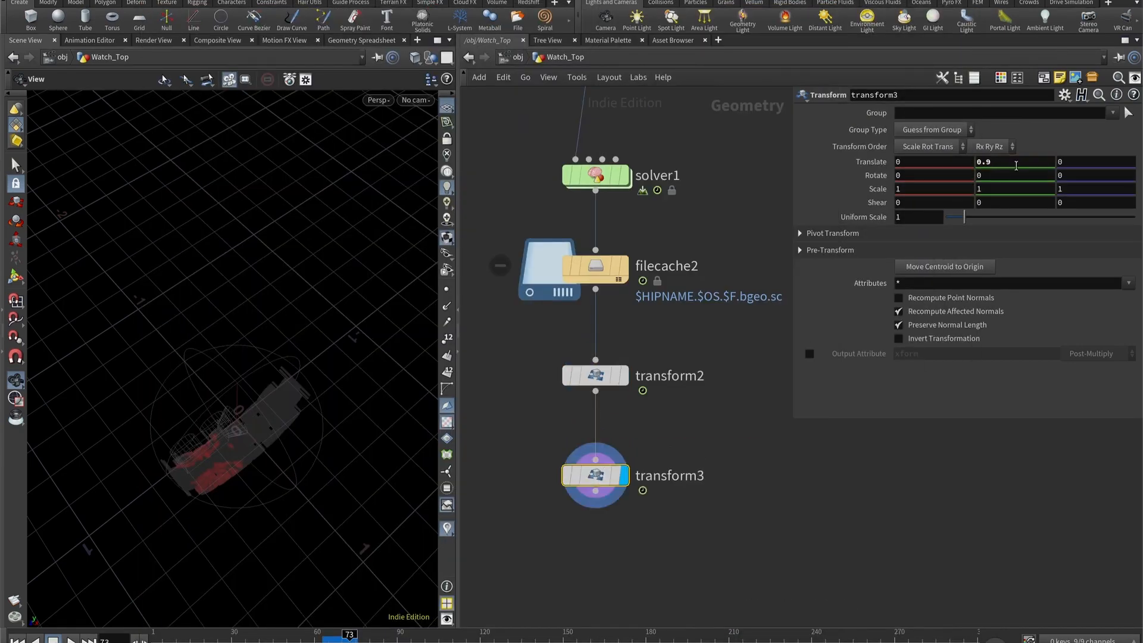
pyautogui.doubleClick(920, 179)
pyautogui.write('-')
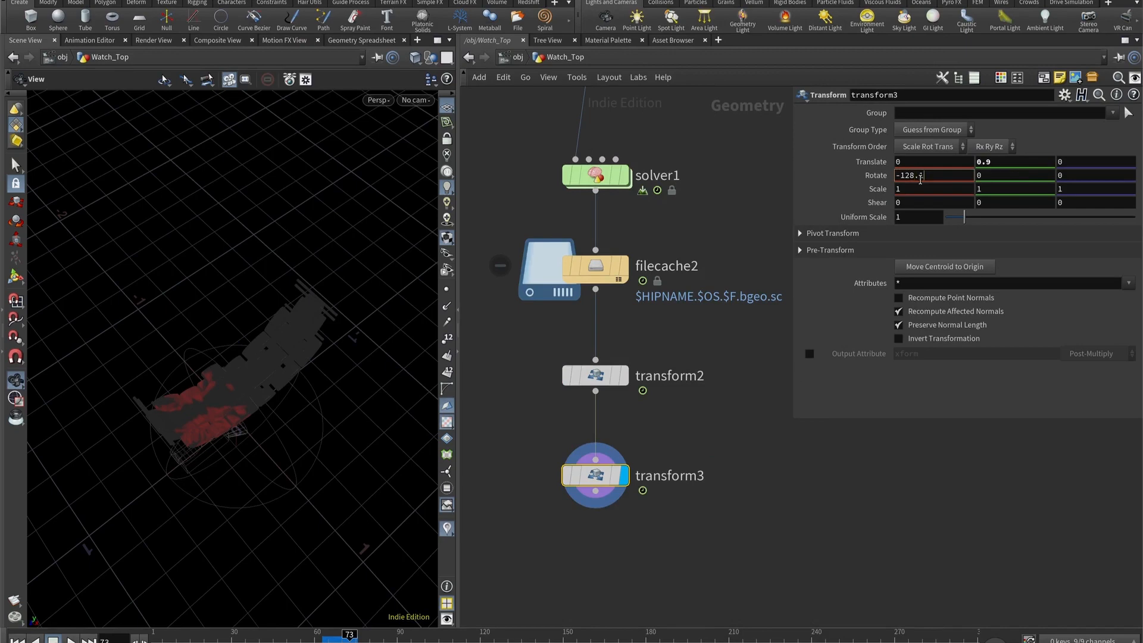
pyautogui.write('128.')
pyautogui.press('Tab')
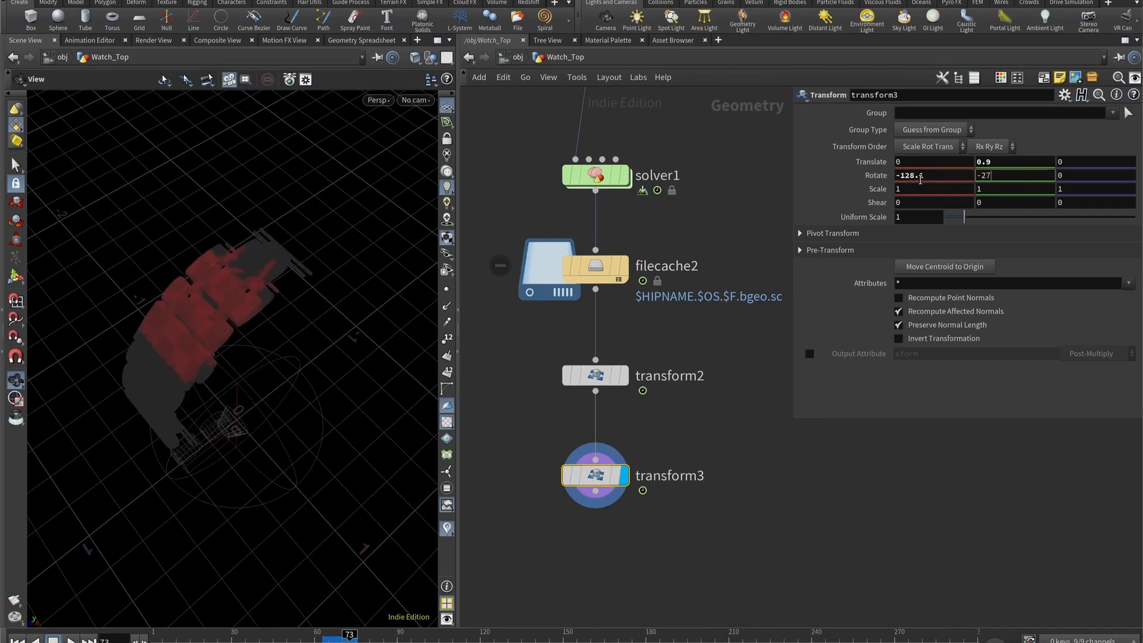
pyautogui.press('Tab')
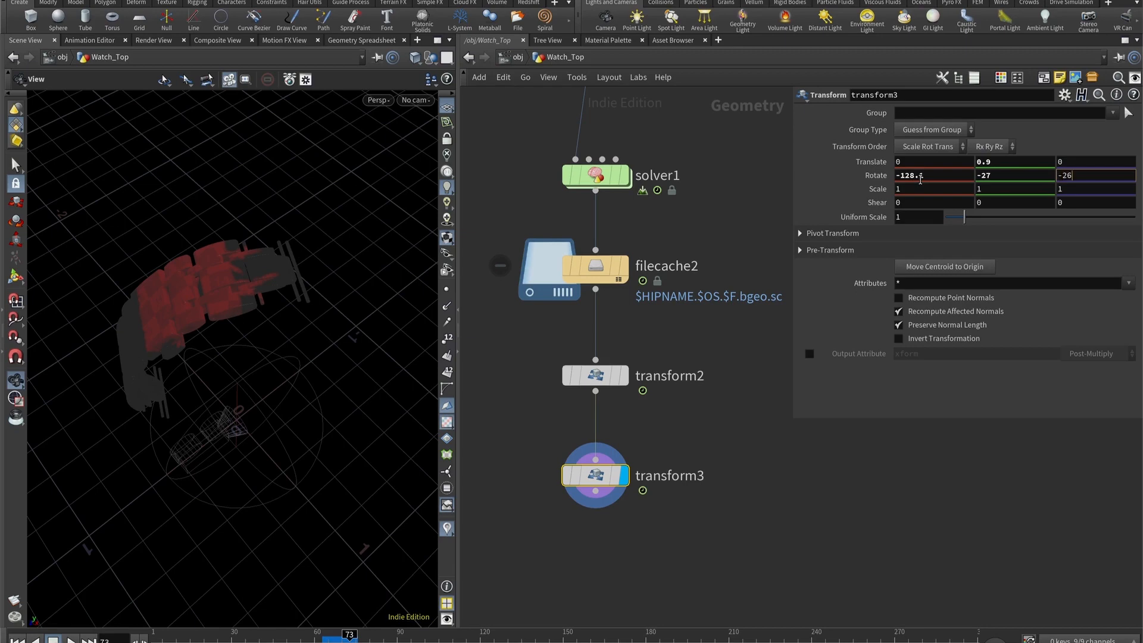
pyautogui.press('Return')
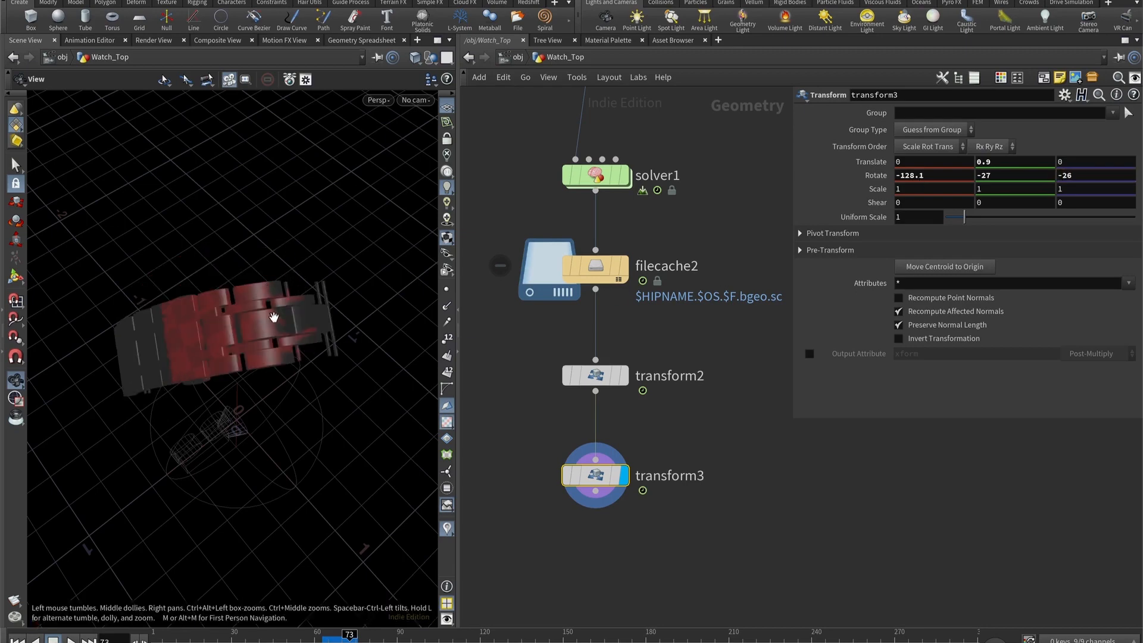
# - Move the transform3 node closer beneath transform2 and inspect the coloured watch top in the viewport
pyautogui.moveTo(237, 331); pyautogui.dragTo(250, 313)
pyautogui.moveTo(592, 477); pyautogui.dragTo(592, 440)
pyautogui.click(632, 534)
pyautogui.moveTo(632, 533); pyautogui.dragTo(638, 486, button='middle')
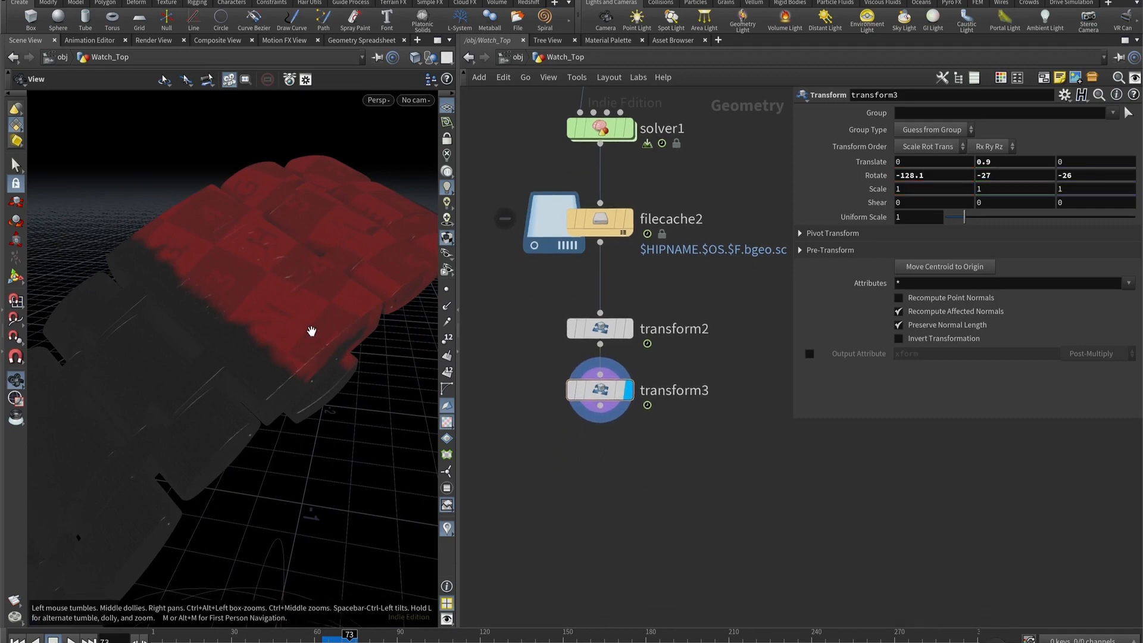
pyautogui.moveTo(322, 340); pyautogui.dragTo(297, 341)
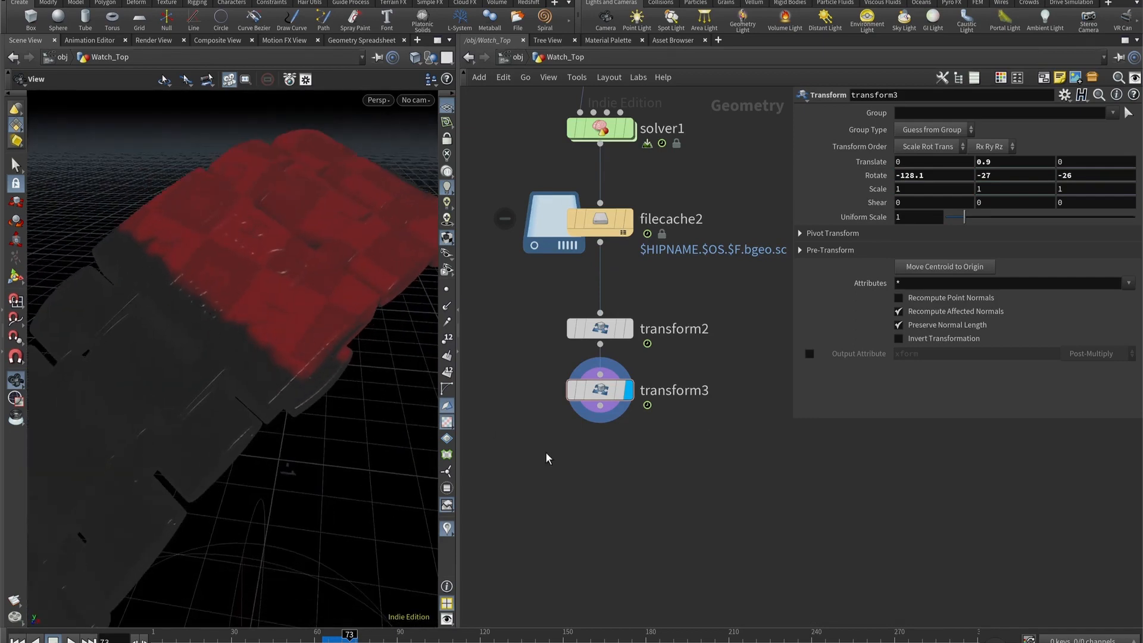
pyautogui.press('Tab')
pyautogui.write('attribute')
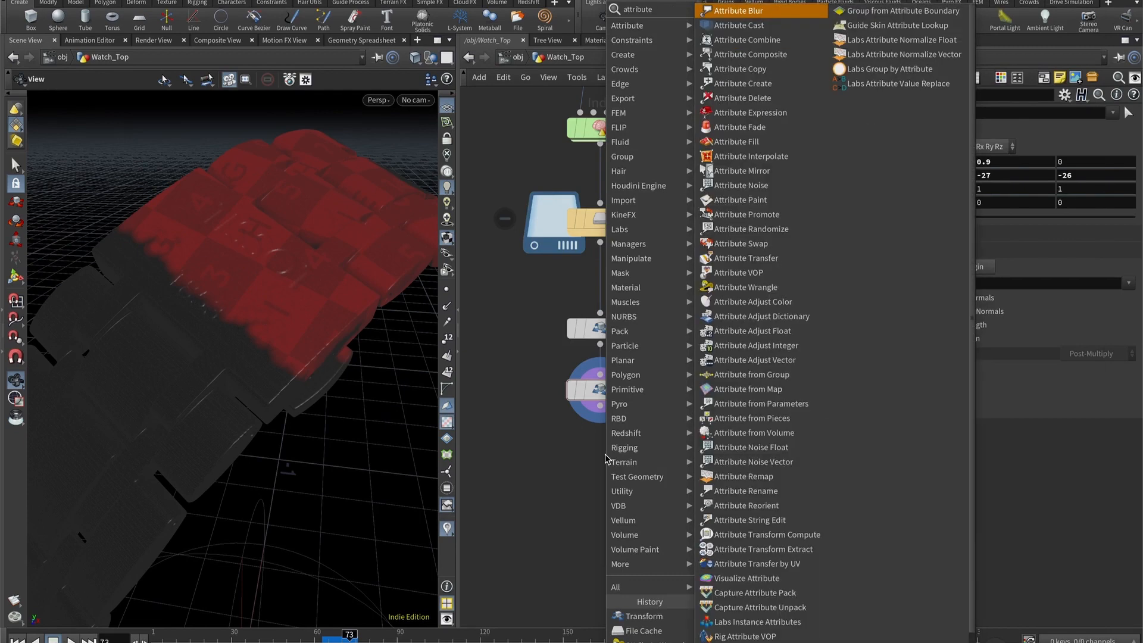
pyautogui.press('Escape')
# - Add an Attribute Wrangle node below transform3 and wire transform3 into its first input
pyautogui.press('Tab')
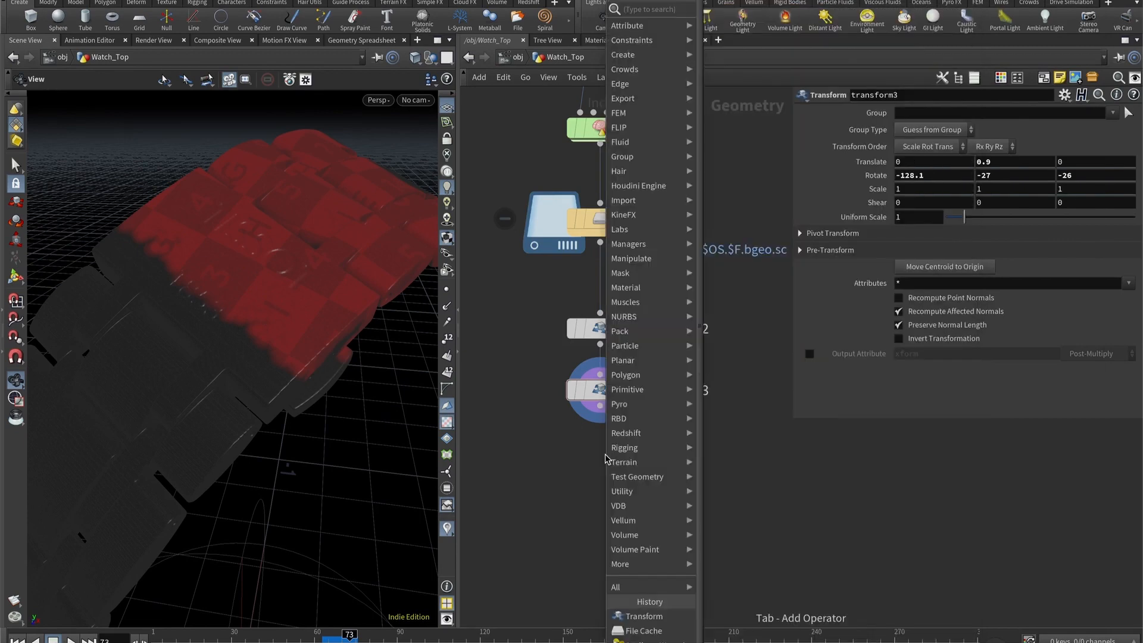
pyautogui.write('attributer')
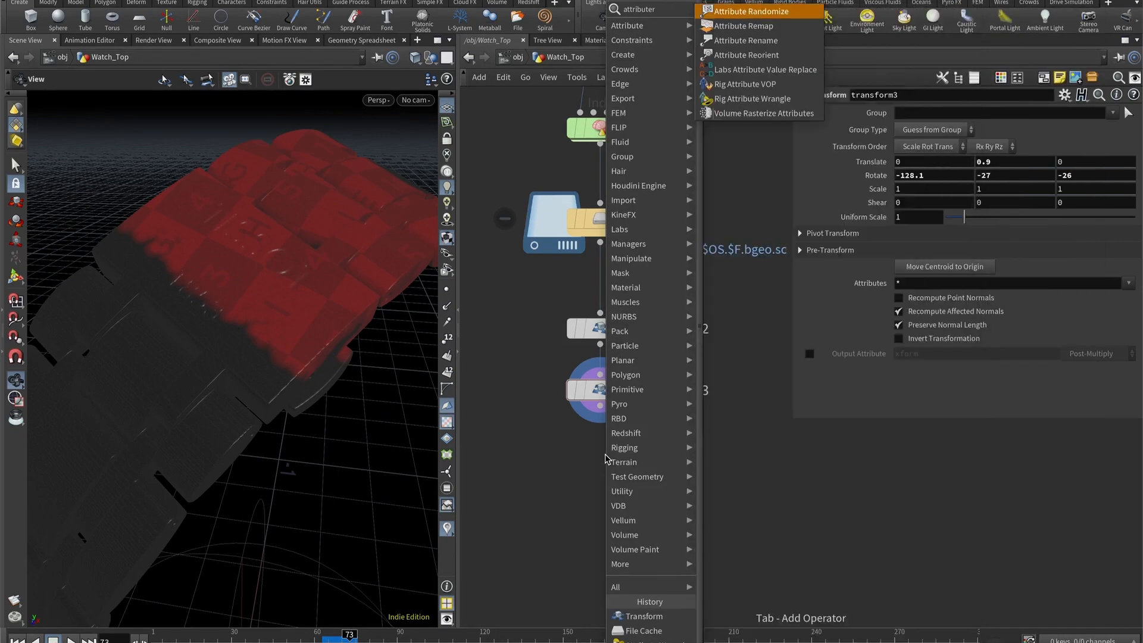
pyautogui.press('BackSpace')
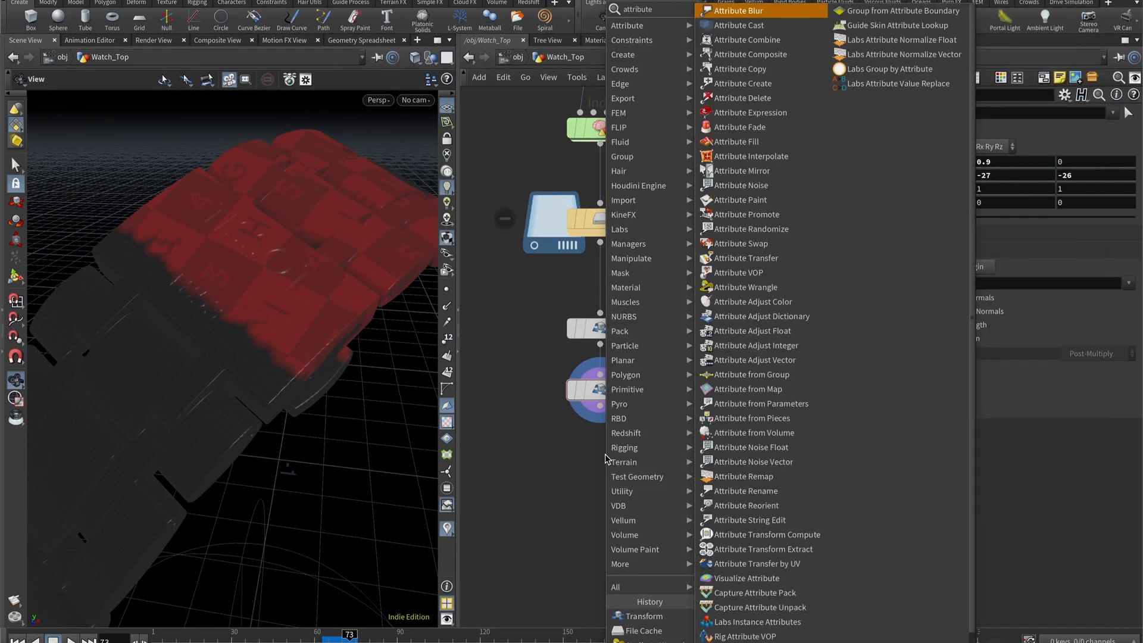
pyautogui.write('w')
pyautogui.press('Return')
pyautogui.click(605, 455)
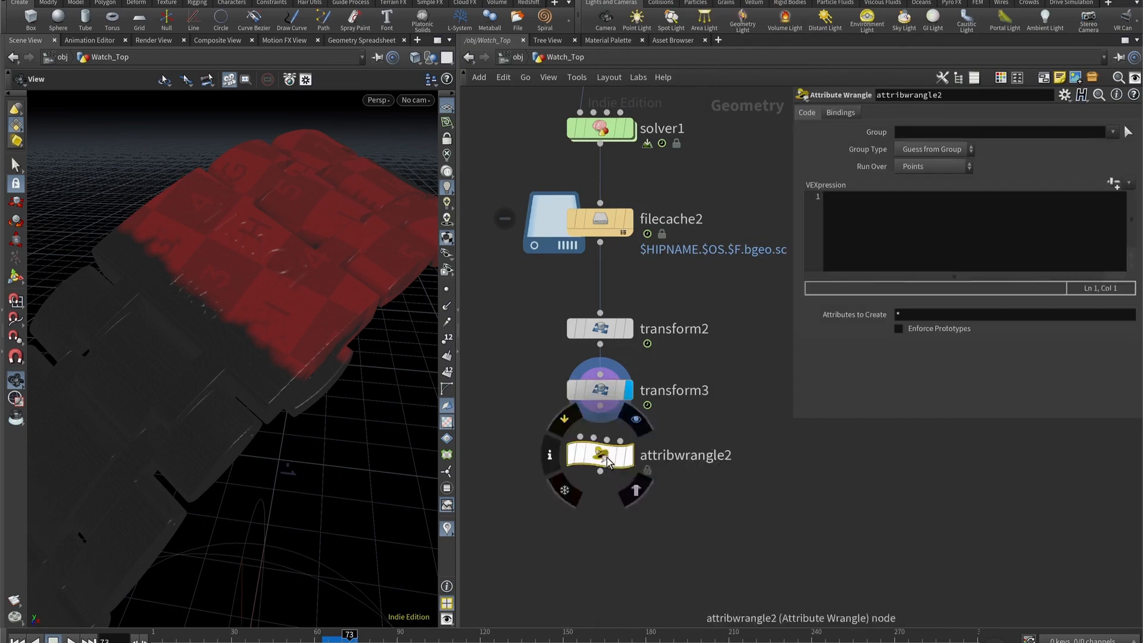
pyautogui.moveTo(605, 455); pyautogui.dragTo(597, 498)
pyautogui.moveTo(598, 423); pyautogui.dragTo(573, 478)
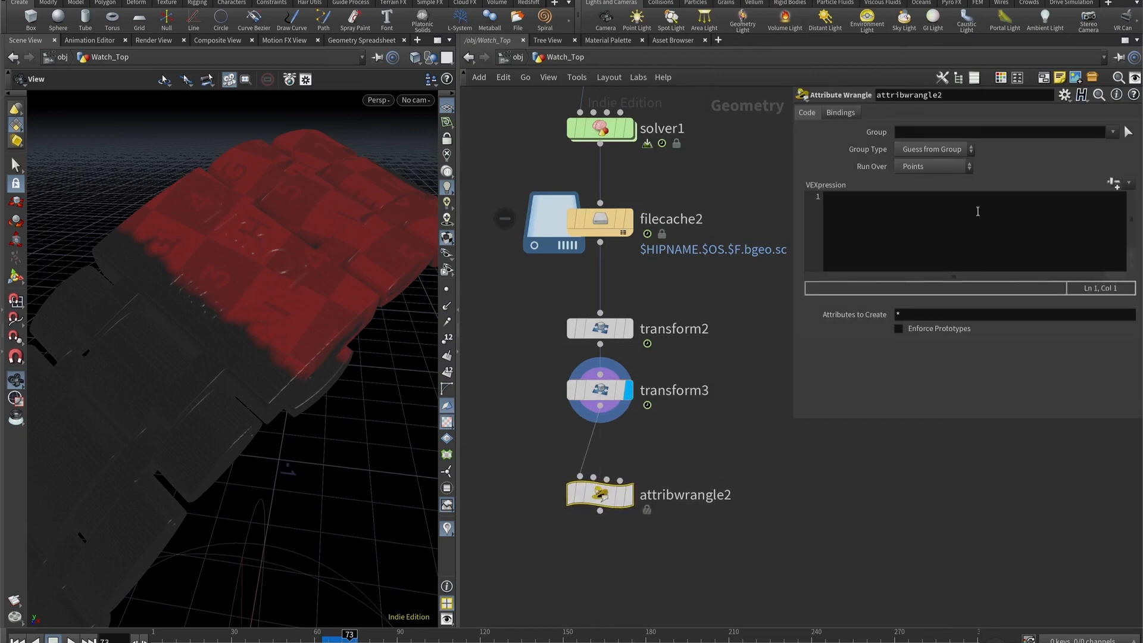
pyautogui.click(988, 231)
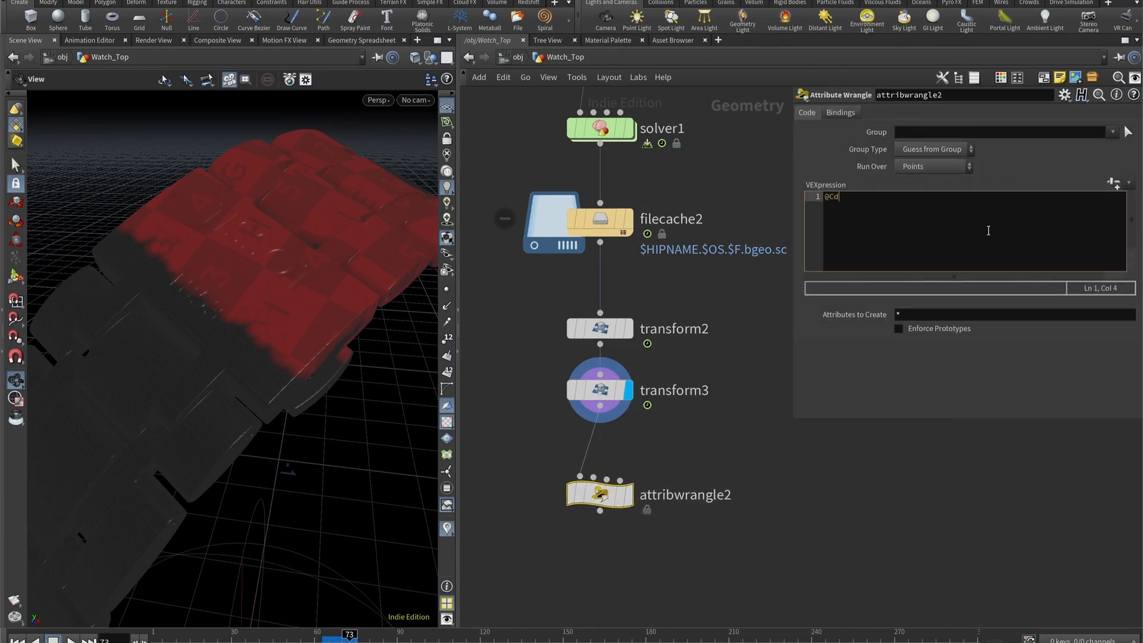
pyautogui.write('@Cd = @cd.')
pyautogui.write('.r;')
pyautogui.click(628, 495)
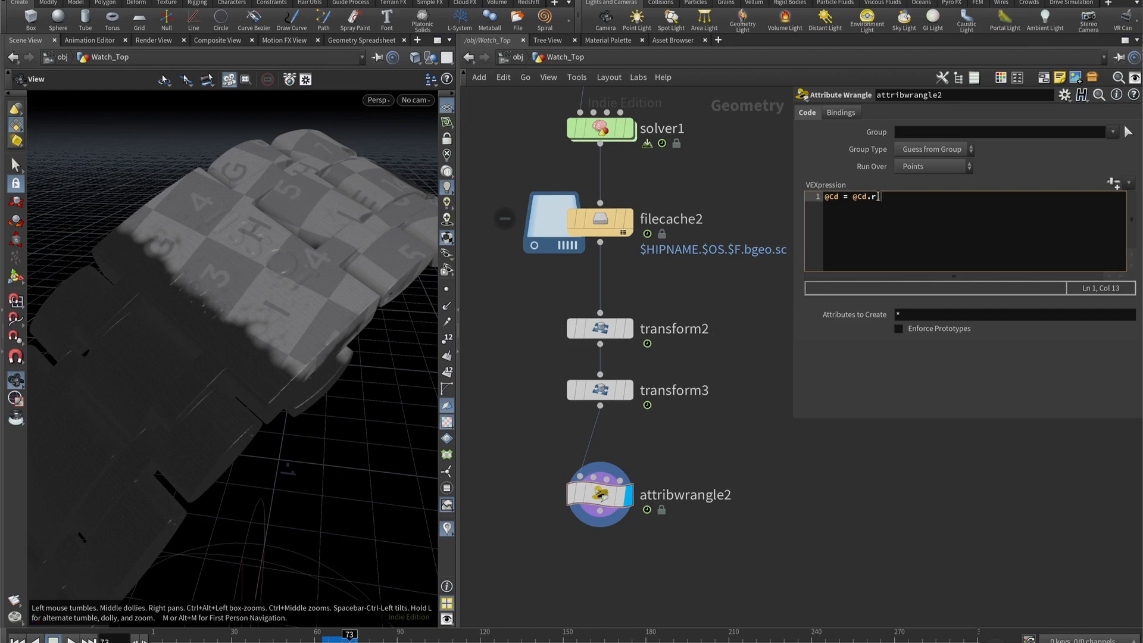
pyautogui.write(';')
pyautogui.scroll(-3, 654, 452)
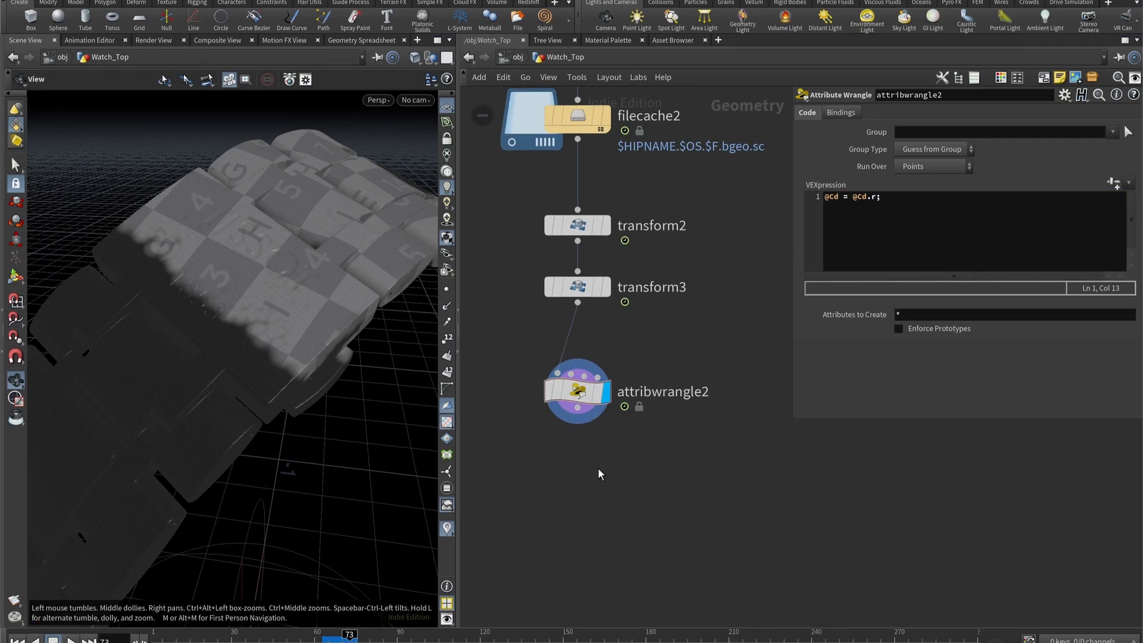
pyautogui.moveTo(556, 427); pyautogui.dragTo(568, 409, button='middle')
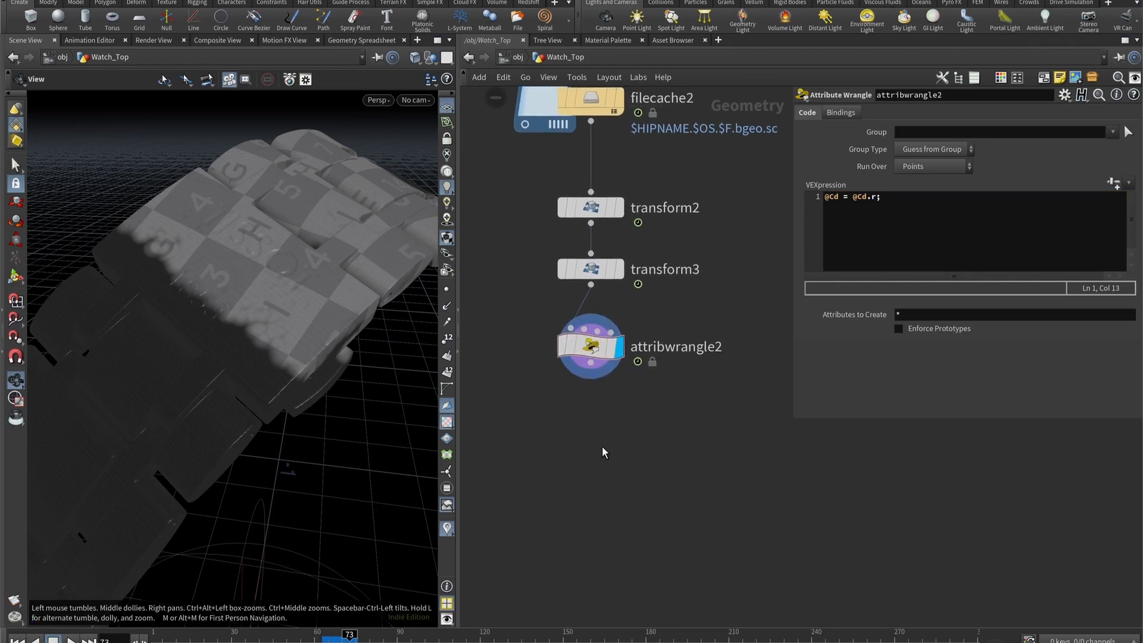
# - Add a Null node beneath attribwrangle2, wire the wrangle into it and name it OUT_Watch
pyautogui.press('Tab')
pyautogui.write('null')
pyautogui.press('Return')
pyautogui.click(592, 440)
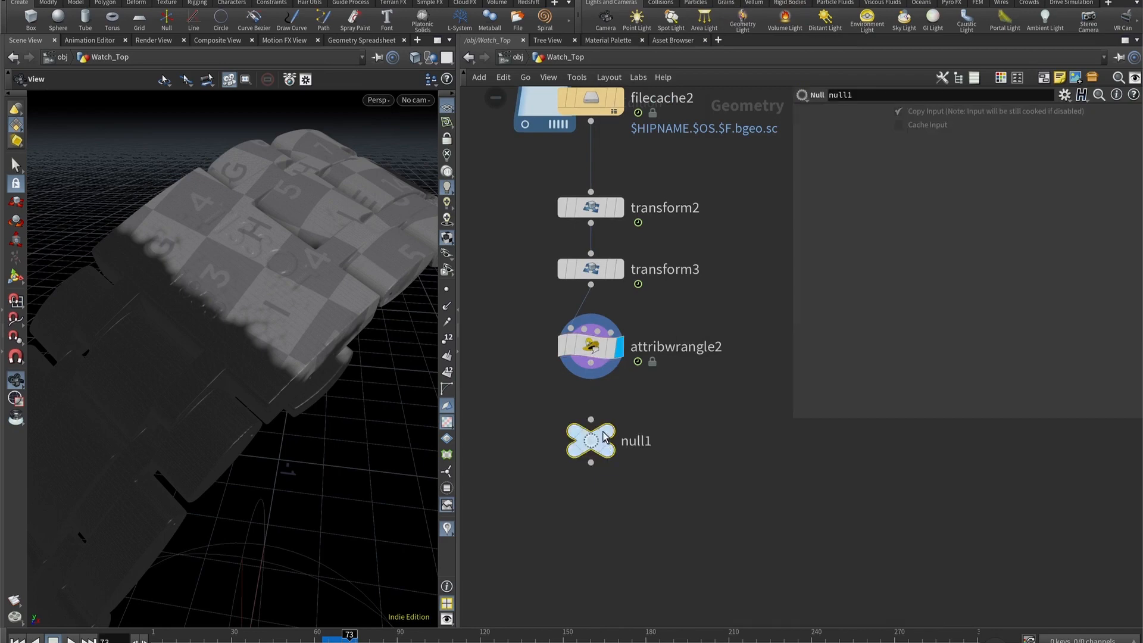
pyautogui.click(626, 441)
pyautogui.doubleClick(698, 452)
pyautogui.write('OU')
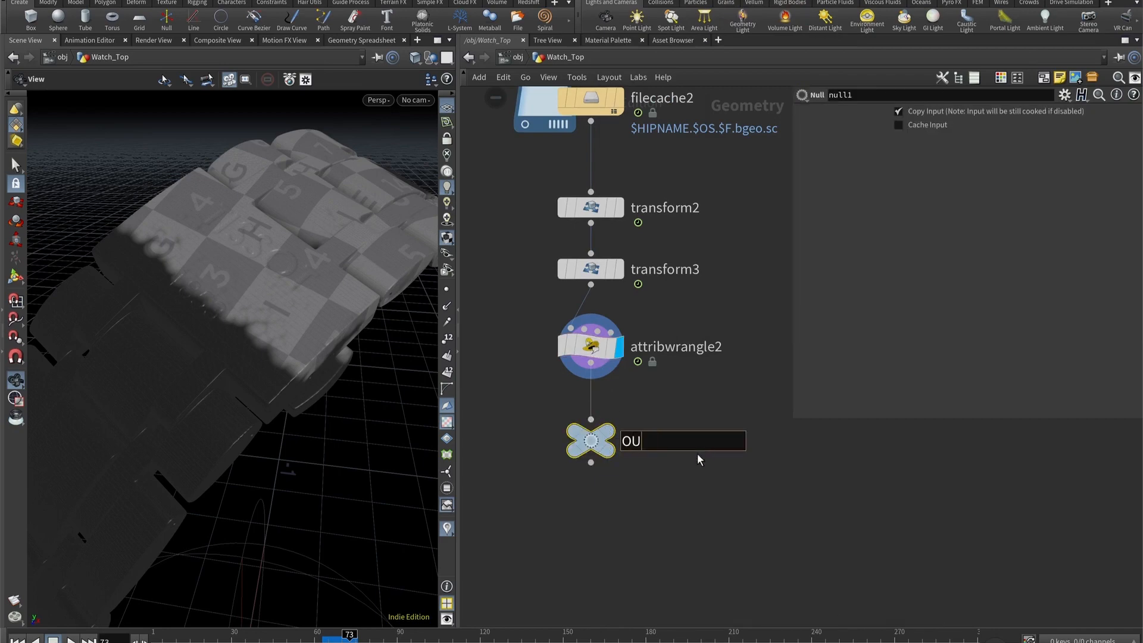
pyautogui.write('T_Watch')
pyautogui.press('Return')
pyautogui.press('h')
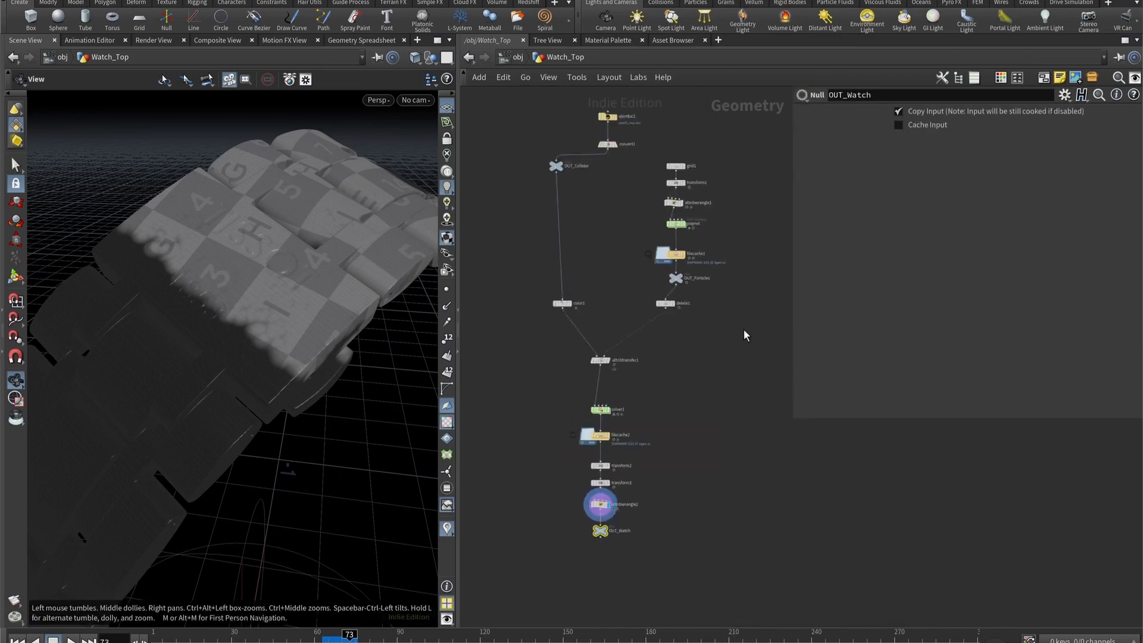
# - Select the transform2 and transform3 nodes in Watch_Top for copying and enter the Watch_Bottom network
pyautogui.click(519, 58)
pyautogui.doubleClick(554, 227)
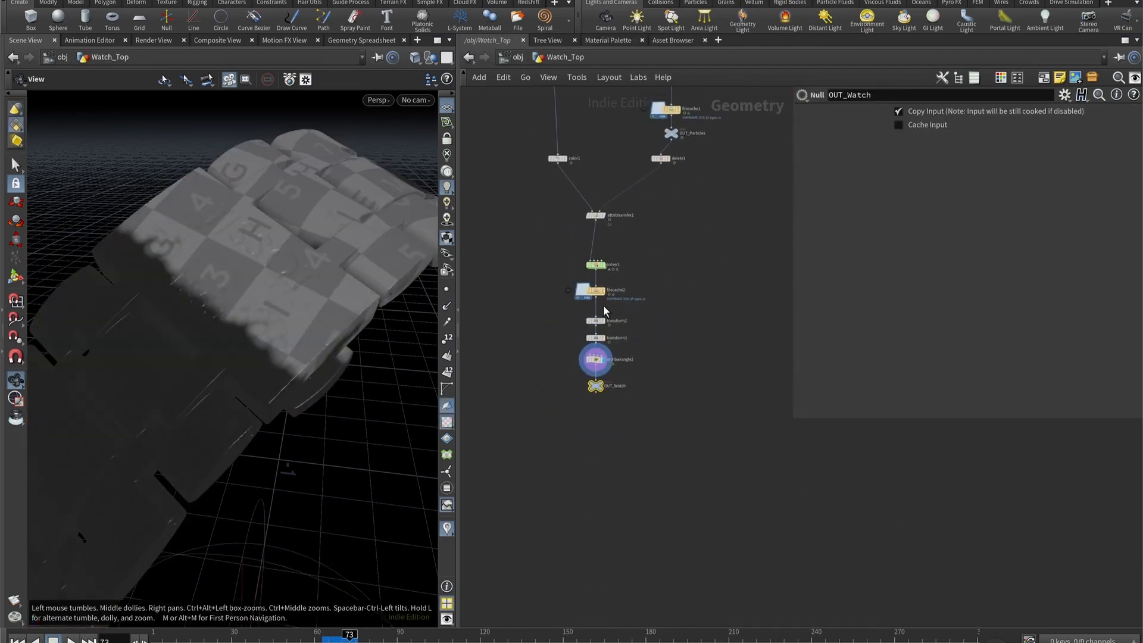
pyautogui.scroll(6, 604, 310)
pyautogui.moveTo(712, 347); pyautogui.dragTo(517, 229)
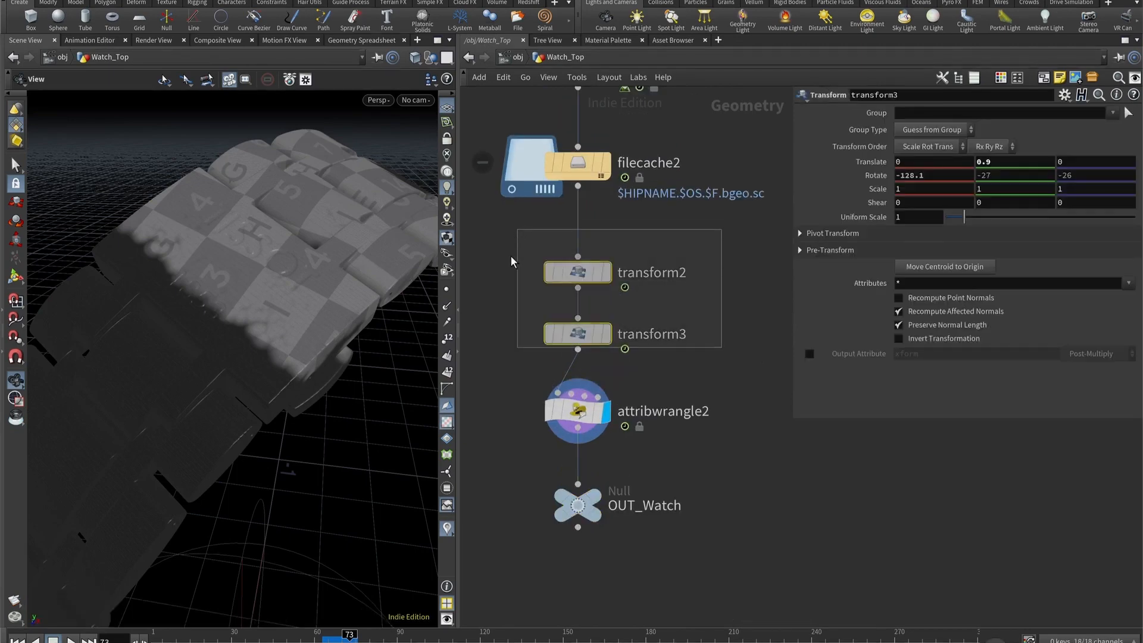
pyautogui.click(514, 58)
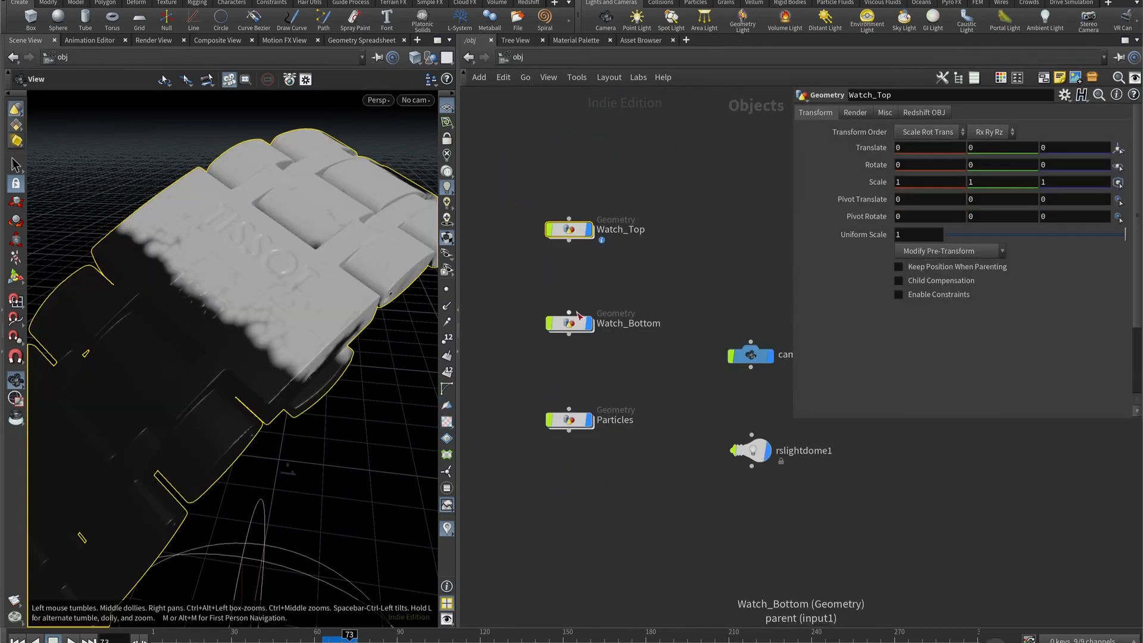
pyautogui.doubleClick(576, 319)
# - Add an Alembic node to Watch_Bottom and load $HIP/res/watch_bottom.abc as its file
pyautogui.press('Tab')
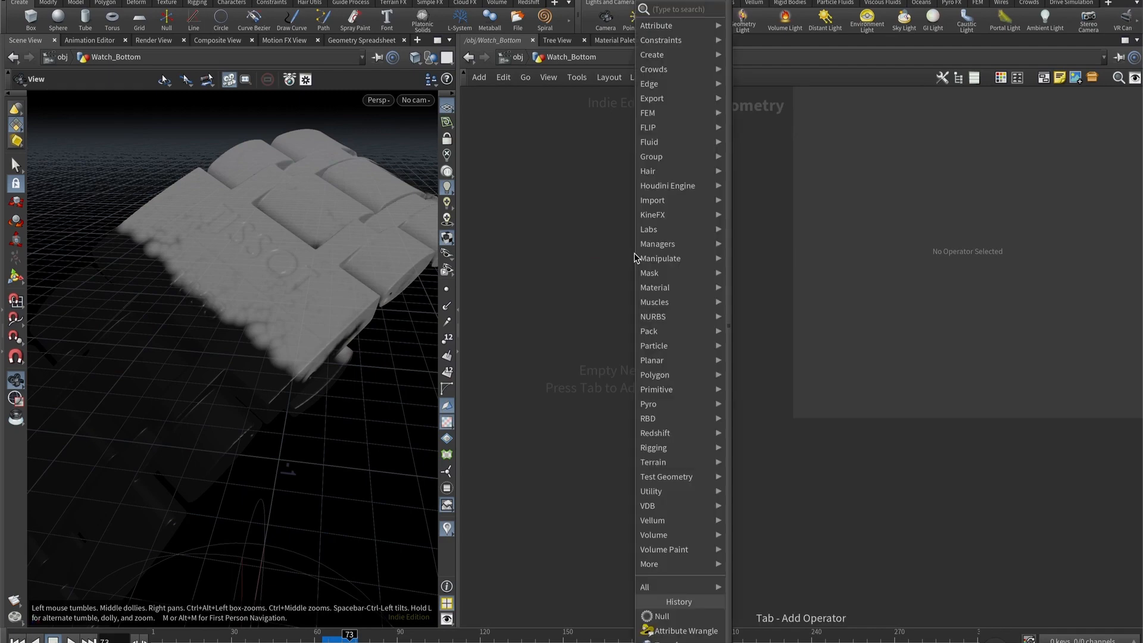
pyautogui.write('alembic')
pyautogui.press('Return')
pyautogui.click(634, 252)
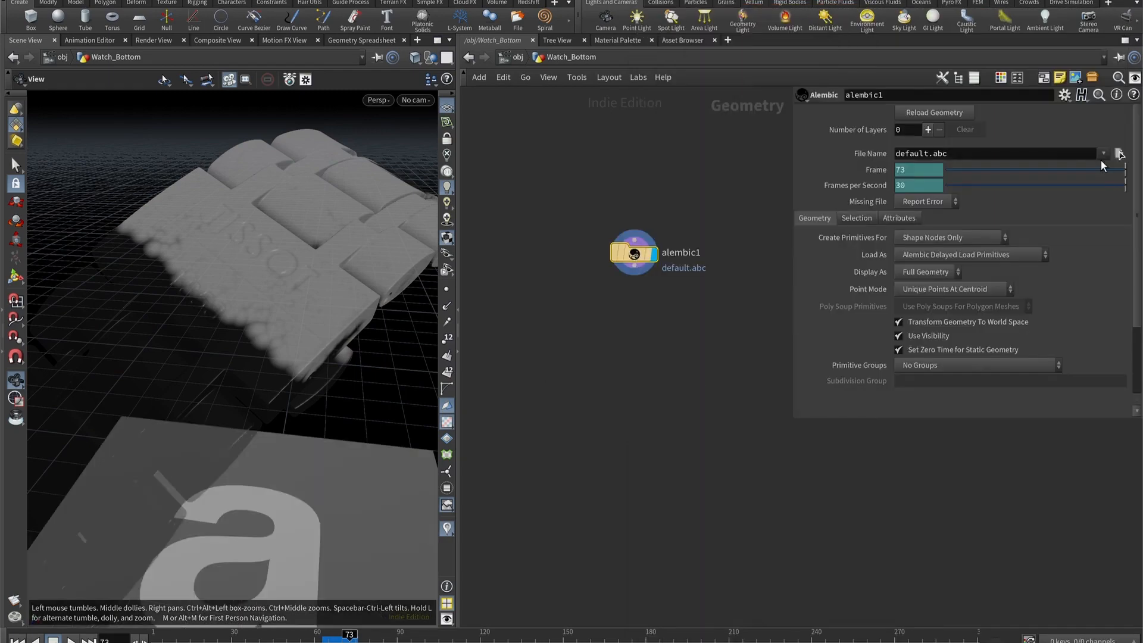
pyautogui.click(1119, 154)
pyautogui.doubleClick(638, 148)
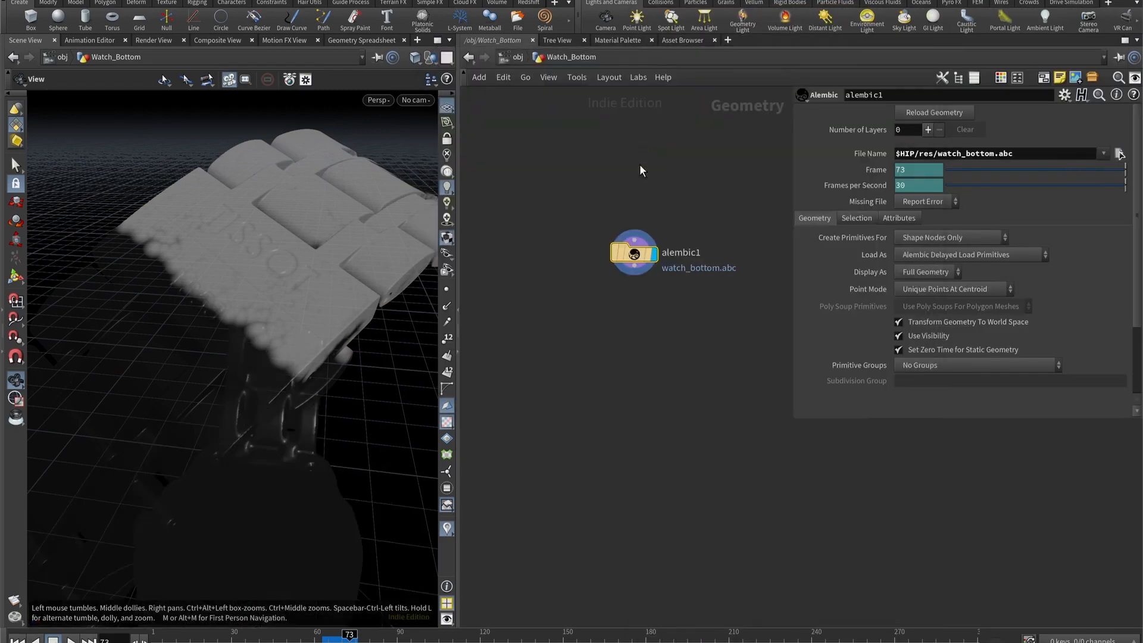
# - Add a Convert node wired to alembic1 and place it directly beneath that node
pyautogui.click(621, 327)
pyautogui.press('Tab')
pyautogui.write('convert')
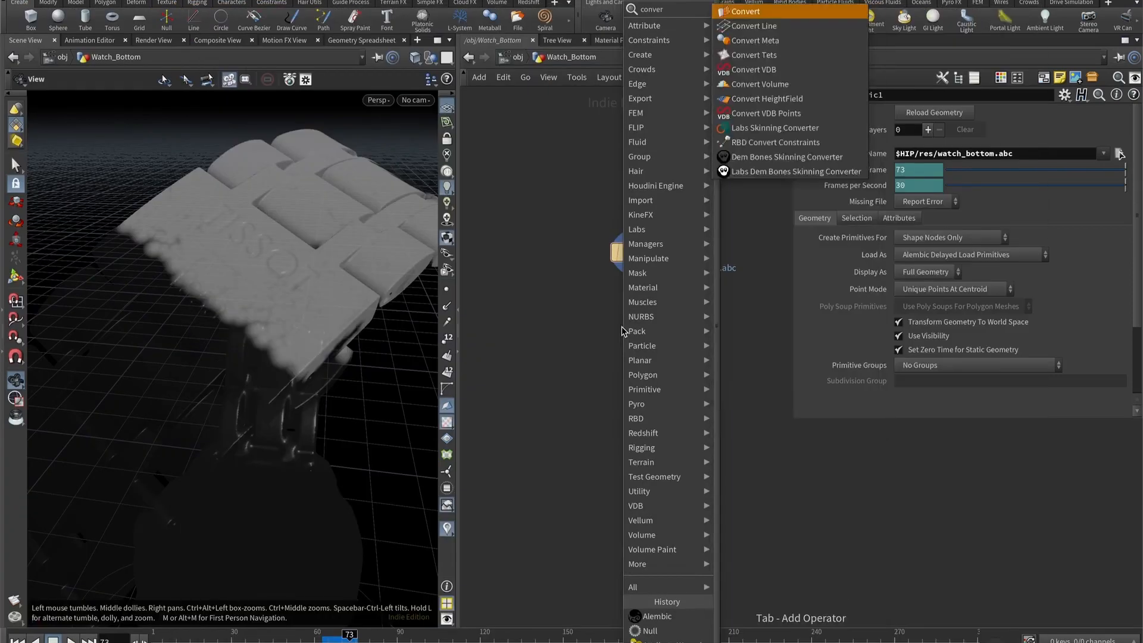
pyautogui.press('Return')
pyautogui.click(622, 326)
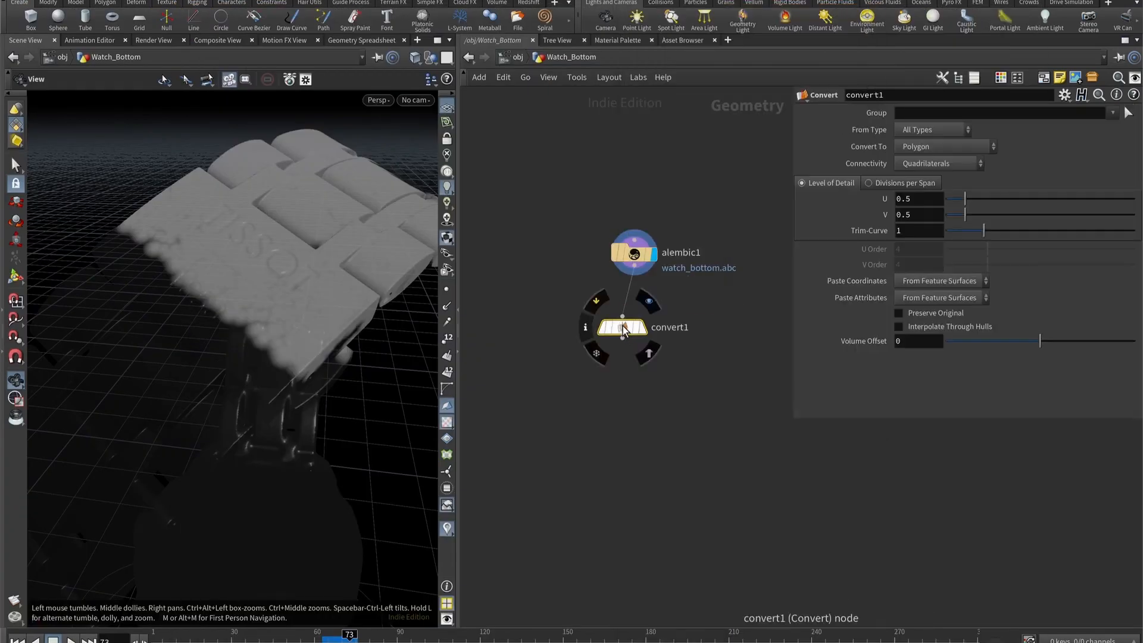
pyautogui.moveTo(623, 328); pyautogui.dragTo(637, 308)
# - Paste the copied transform nodes beneath convert1, check the reoriented watch bottom in the viewport and return to the obj level
pyautogui.hotkey('ctrl', 'v')
pyautogui.moveTo(636, 357); pyautogui.dragTo(635, 317)
pyautogui.click(655, 411)
pyautogui.moveTo(316, 419); pyautogui.dragTo(256, 327)
pyautogui.press('u')
# - Set cam1's resolution to 1080 by 1920 and its focal length to 80 mm
pyautogui.click(709, 307)
pyautogui.moveTo(721, 305); pyautogui.dragTo(666, 269, button='middle')
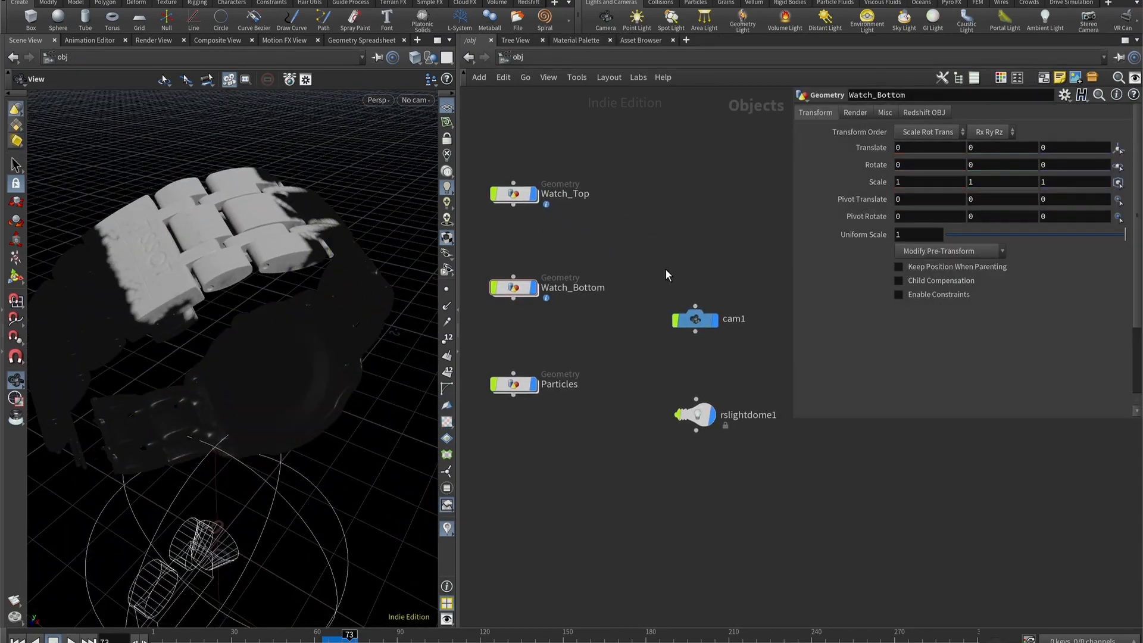
pyautogui.click(703, 319)
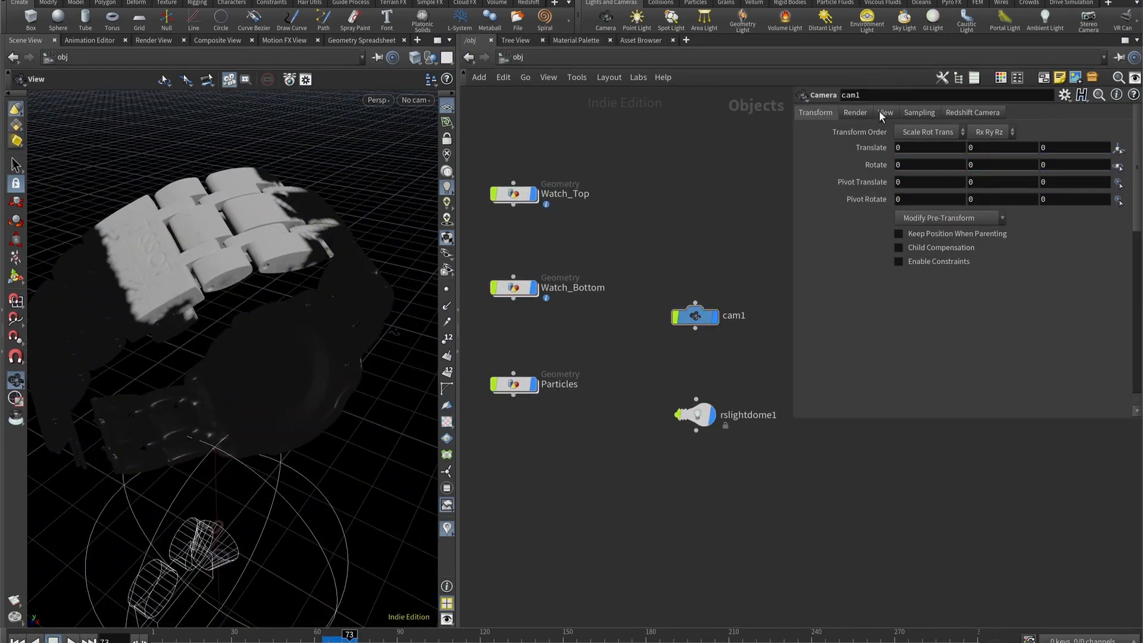
pyautogui.click(878, 112)
pyautogui.click(927, 147)
pyautogui.write('1080')
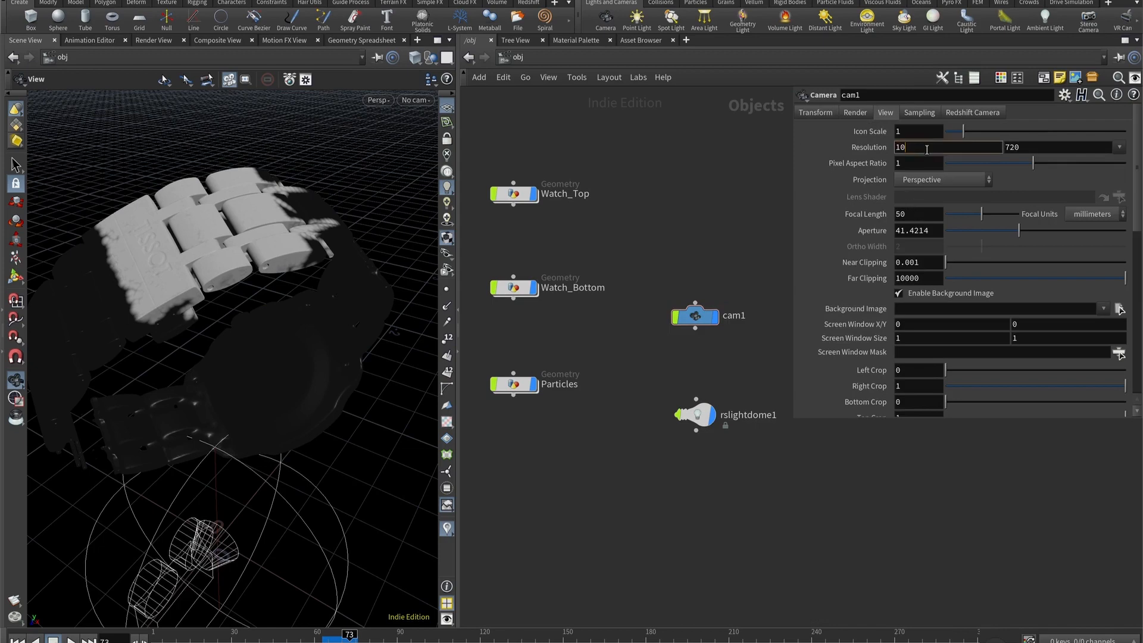
pyautogui.press('Tab')
pyautogui.write('1920')
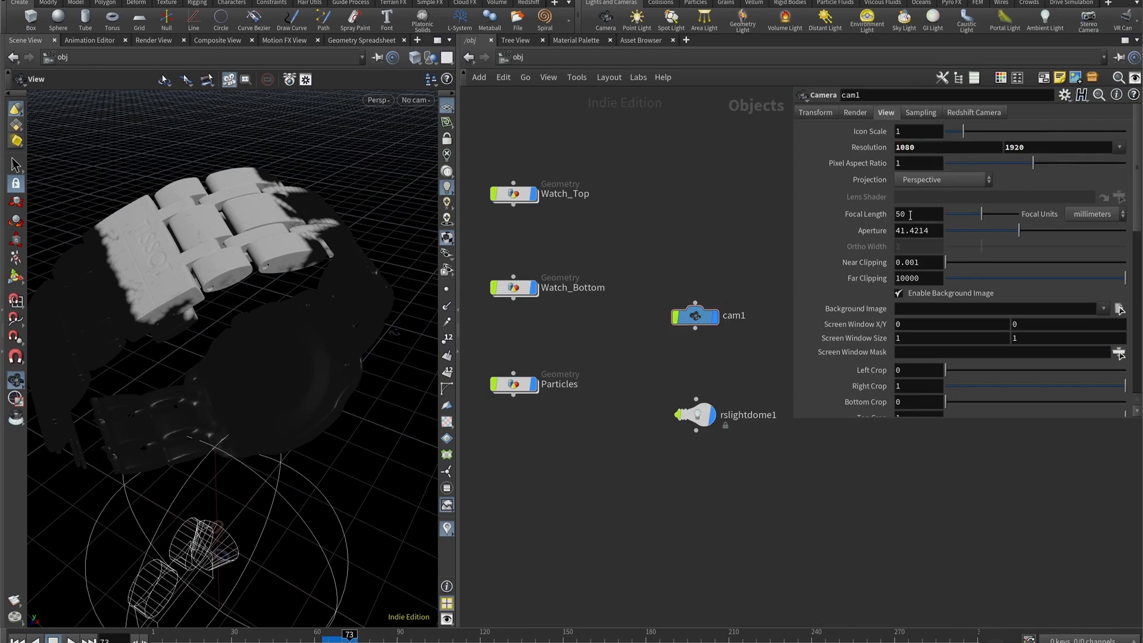
pyautogui.click(910, 214)
pyautogui.press('Return')
# - Place the rslightdome1 node closer beneath cam1
pyautogui.moveTo(687, 480); pyautogui.dragTo(621, 467, button='middle')
pyautogui.moveTo(632, 402); pyautogui.dragTo(632, 372)
pyautogui.moveTo(492, 440); pyautogui.dragTo(559, 429, button='middle')
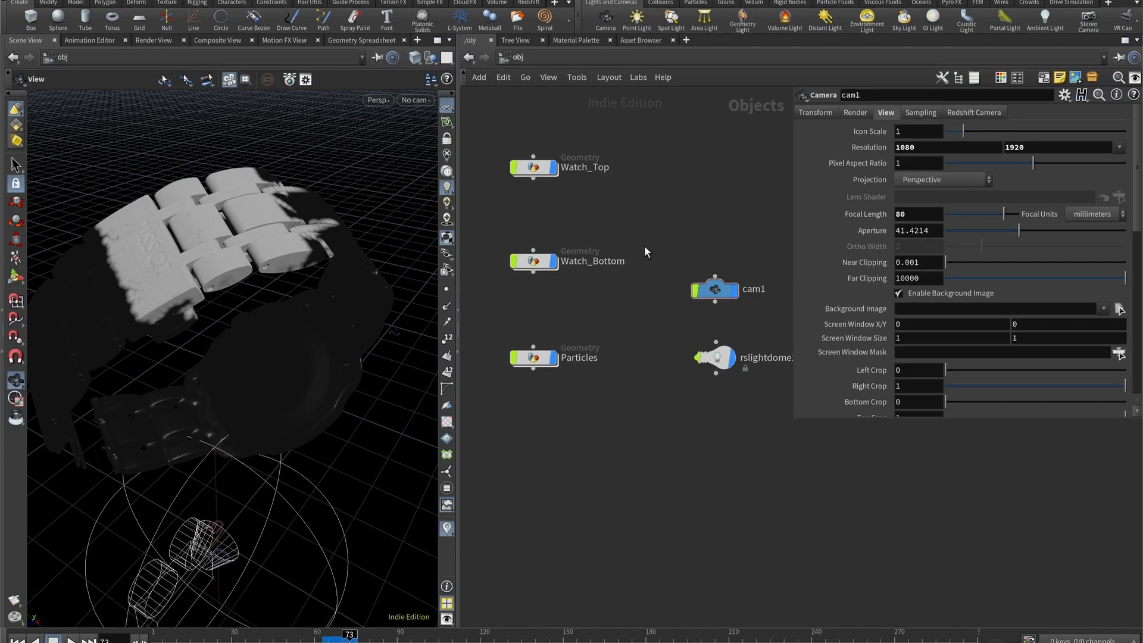
# - Load $HIP/res/brown_photostudio_02_4k.exr as rslightdome1's texture and set its saturation to 0
pyautogui.click(717, 358)
pyautogui.moveTo(725, 450); pyautogui.dragTo(653, 410, button='middle')
pyautogui.click(852, 112)
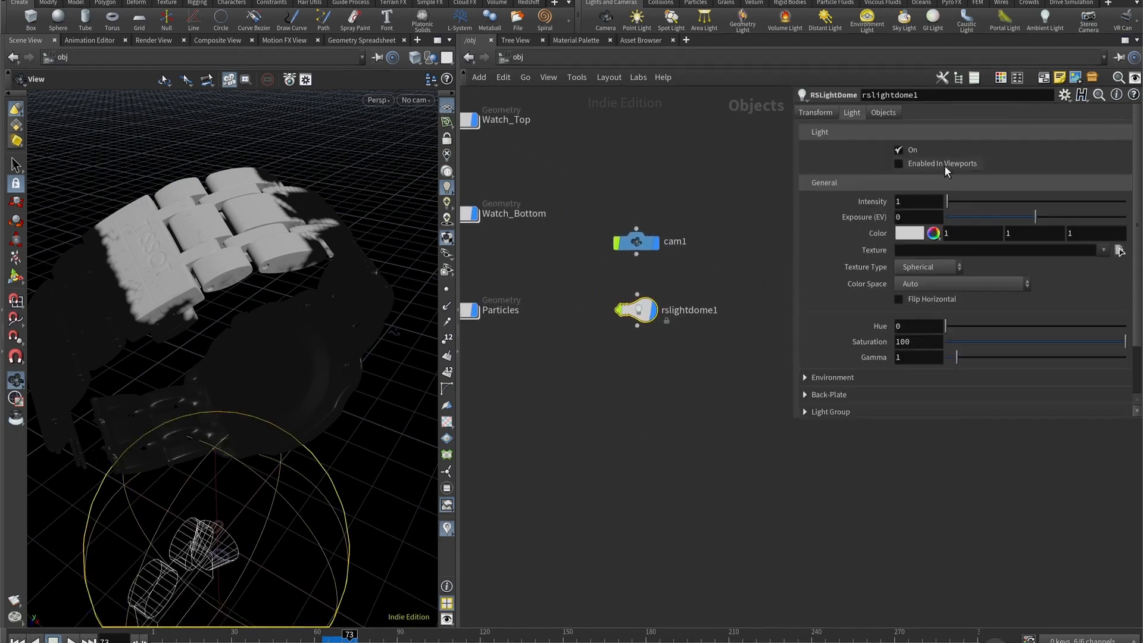
pyautogui.click(1119, 251)
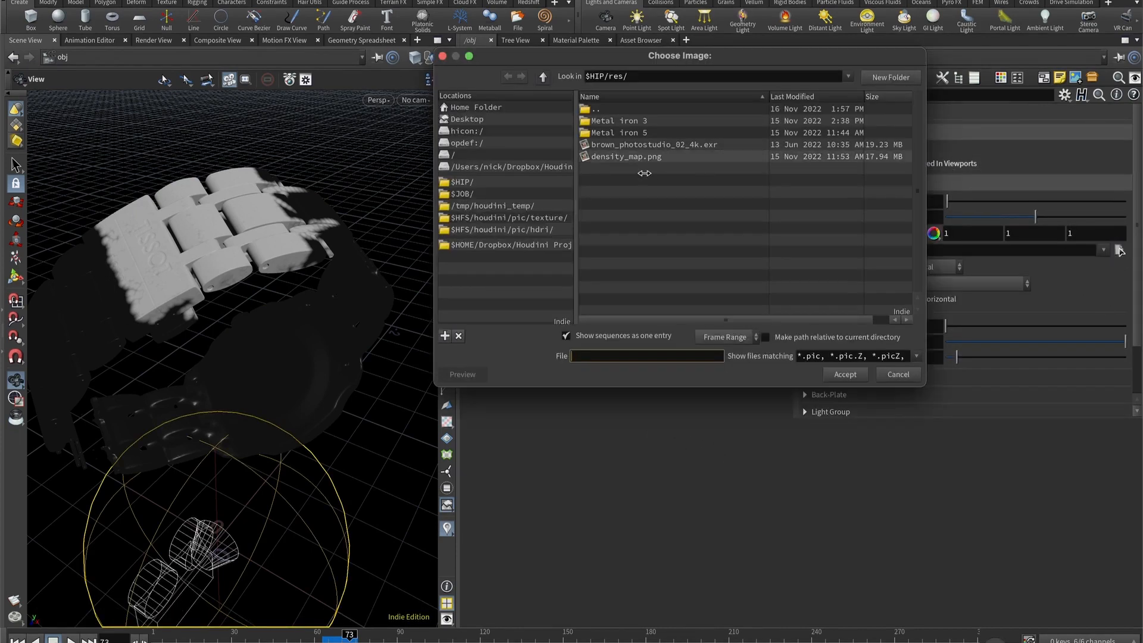
pyautogui.click(640, 145)
pyautogui.doubleClick(646, 146)
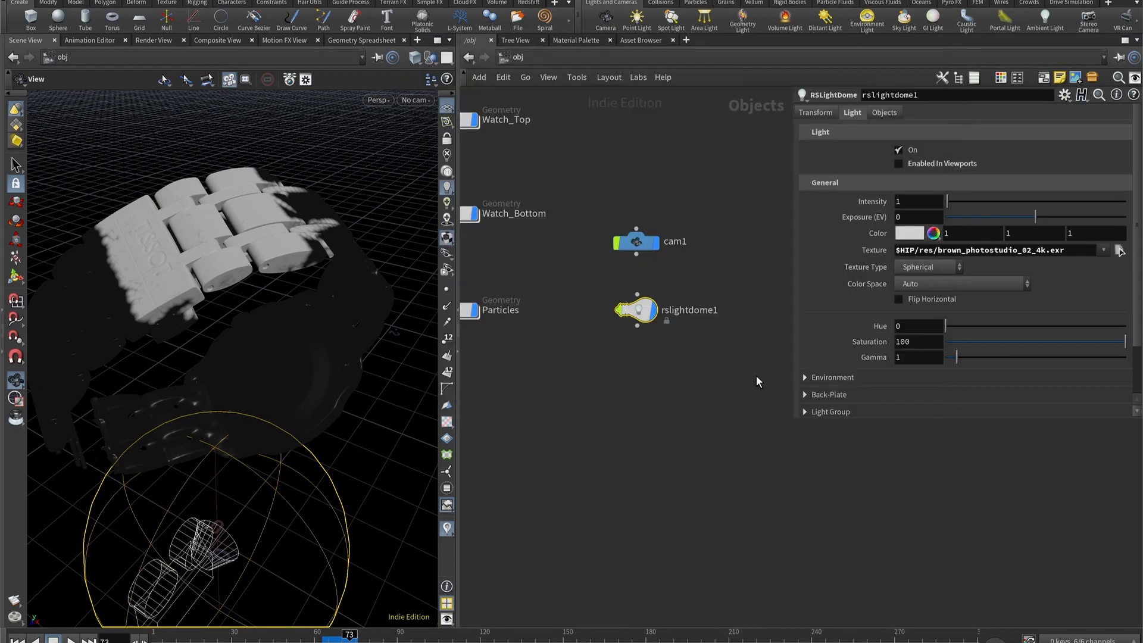
# - Rotate rslightdome1 by 30 in Y and 60 in Z
pyautogui.click(816, 113)
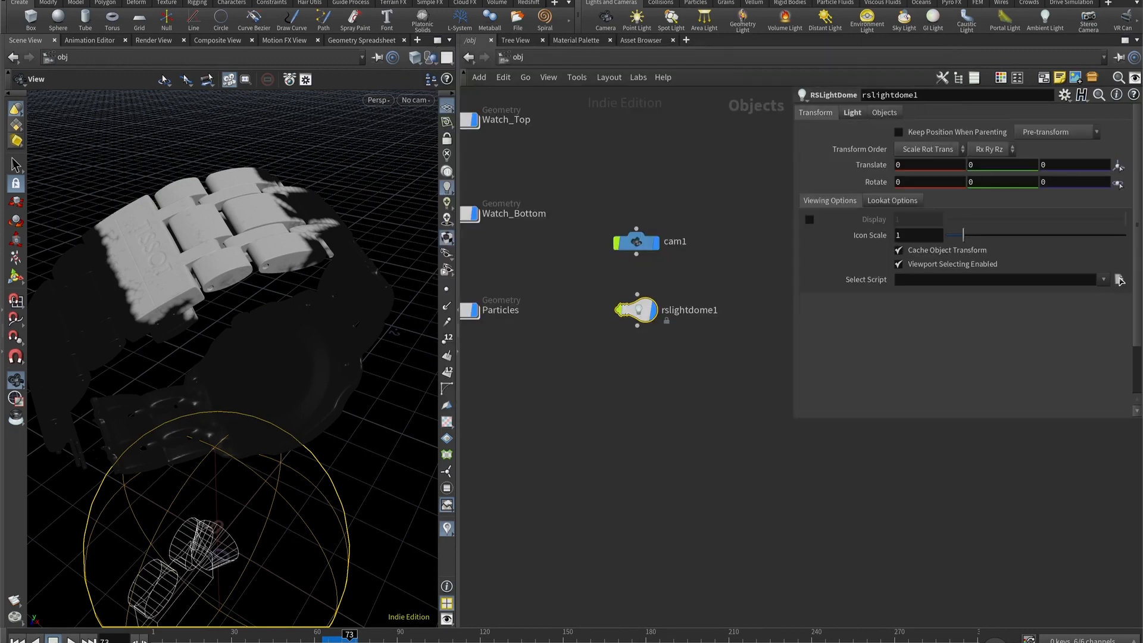
pyautogui.click(1006, 185)
pyautogui.press('Tab')
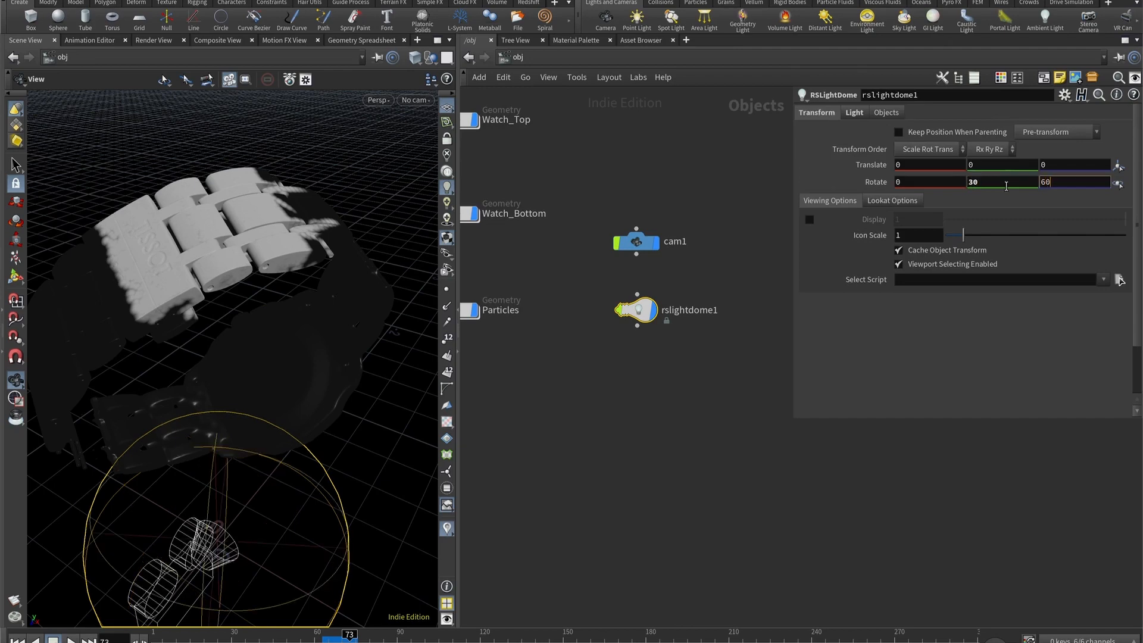
pyautogui.press('Return')
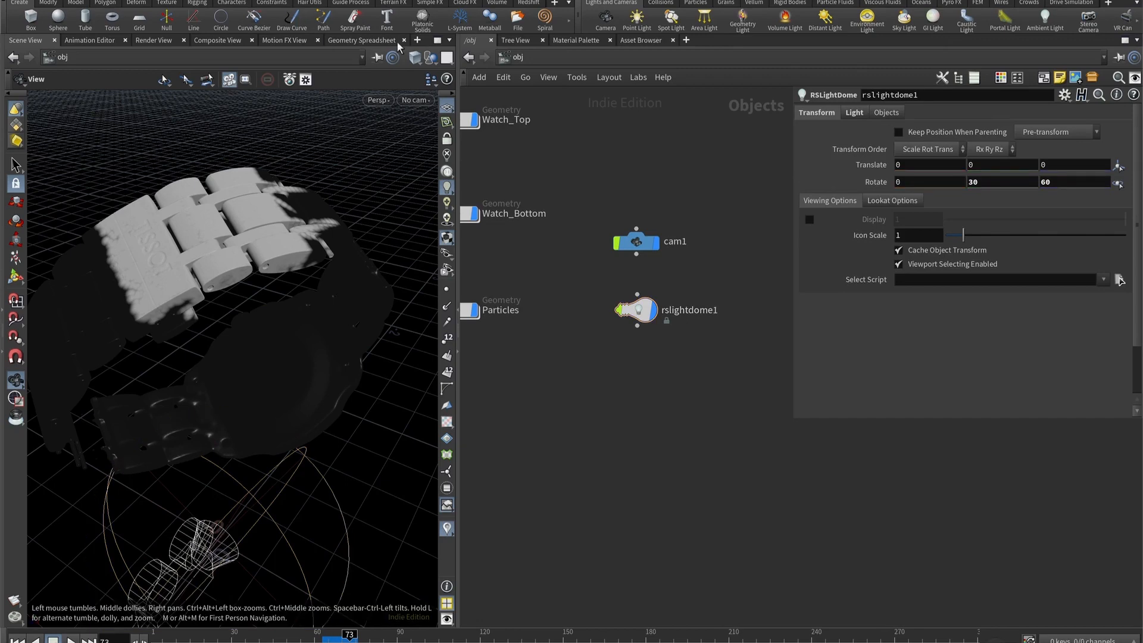
# - Open a Redshift RenderView in a new pane and adjust the scene view through the locked cam1
pyautogui.click(418, 41)
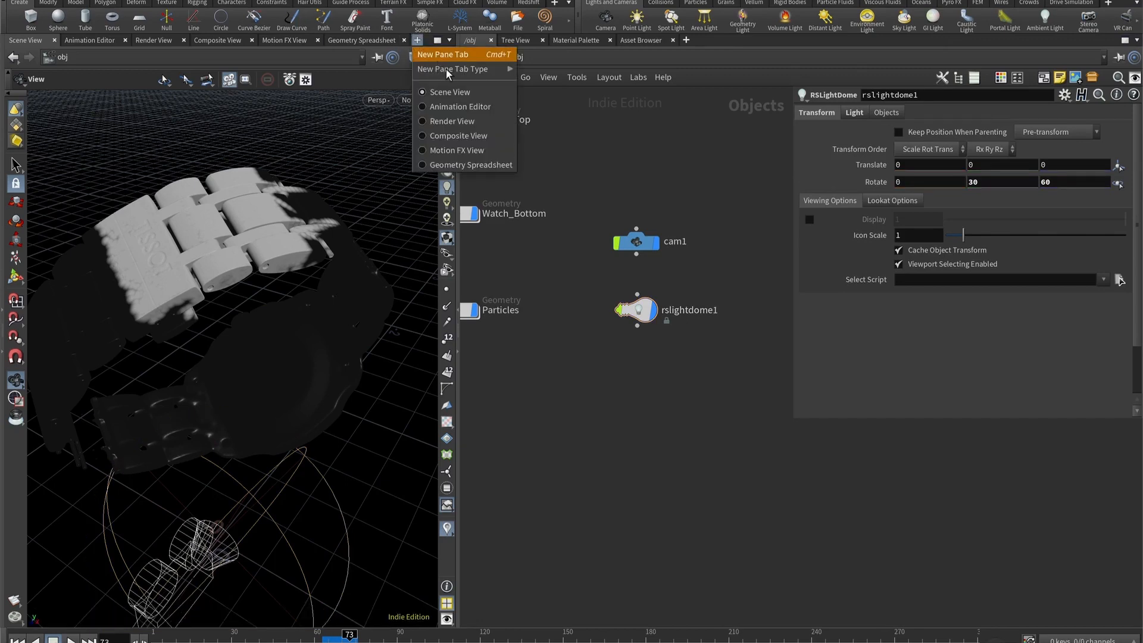
pyautogui.moveTo(471, 69)
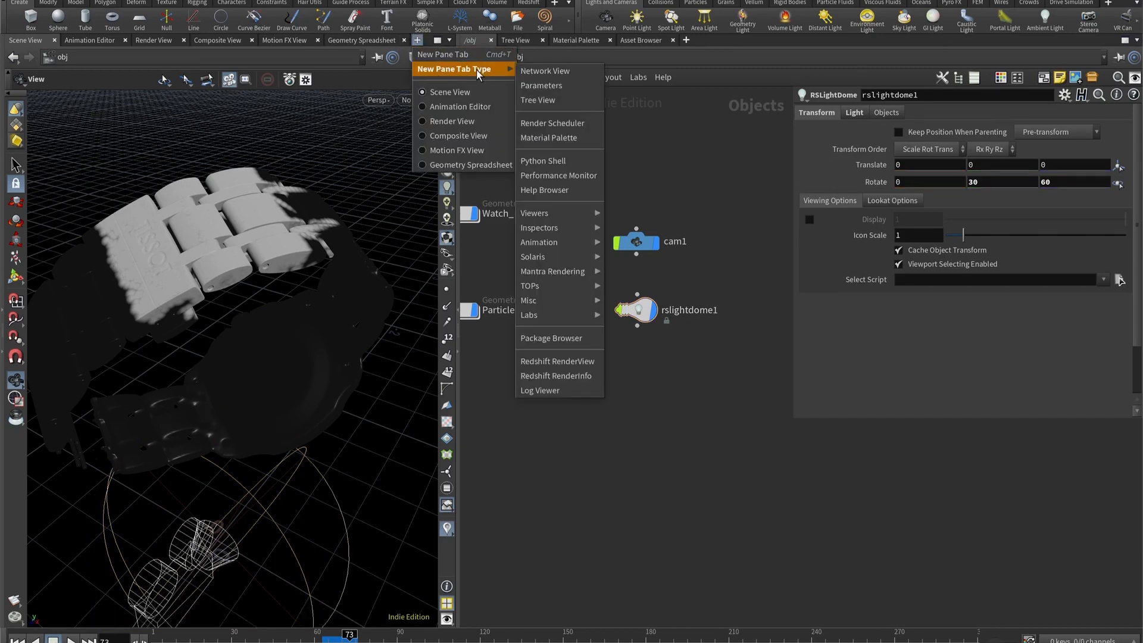
pyautogui.click(566, 363)
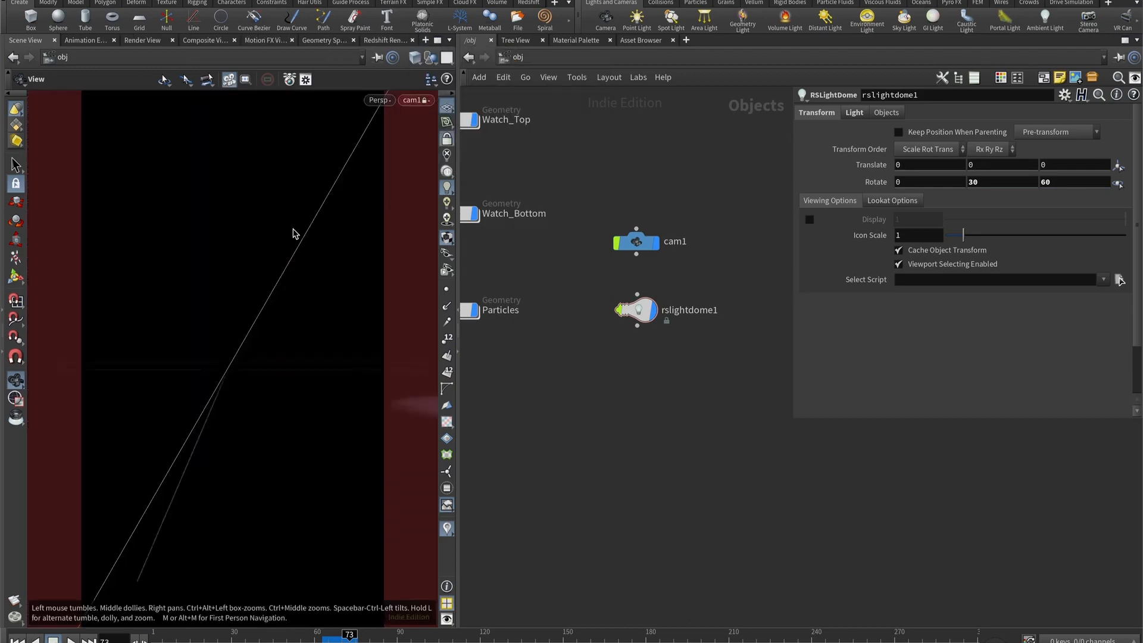
pyautogui.moveTo(293, 232); pyautogui.dragTo(244, 294)
pyautogui.rightClick(242, 306)
# - Start the interactive Redshift render and choose /obj/cam1 as the render camera
pyautogui.click(389, 41)
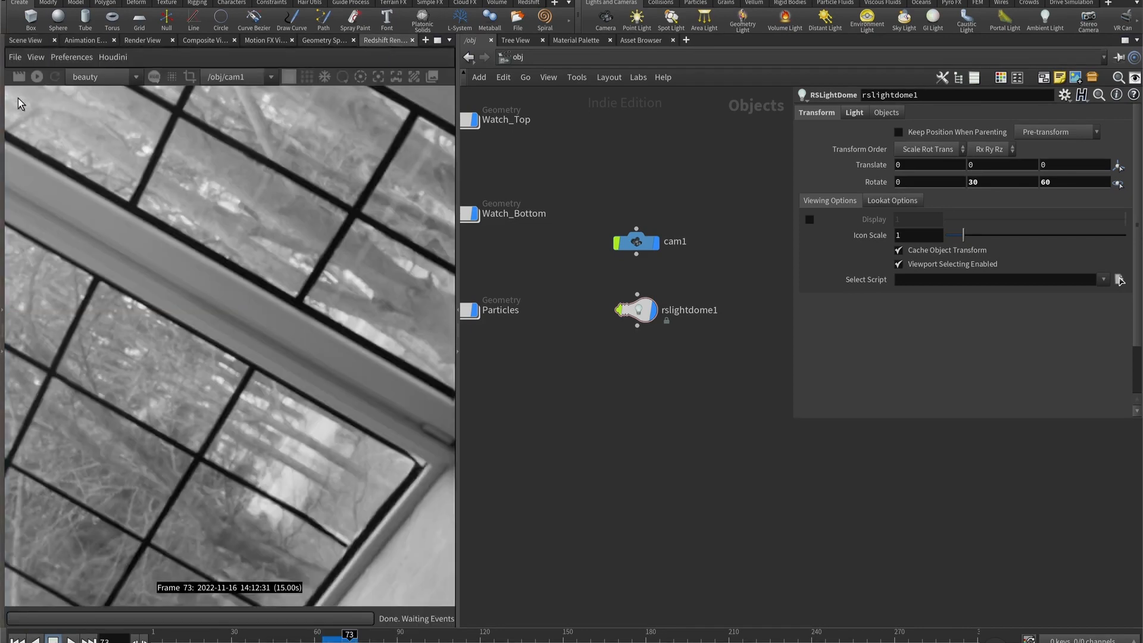
pyautogui.click(36, 77)
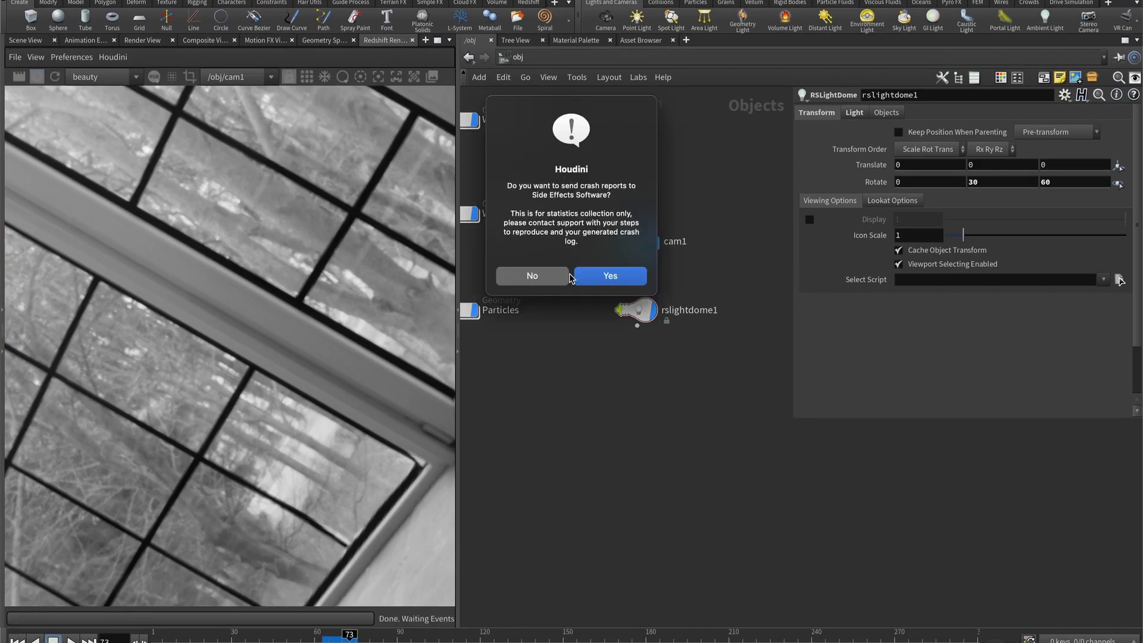
pyautogui.click(577, 370)
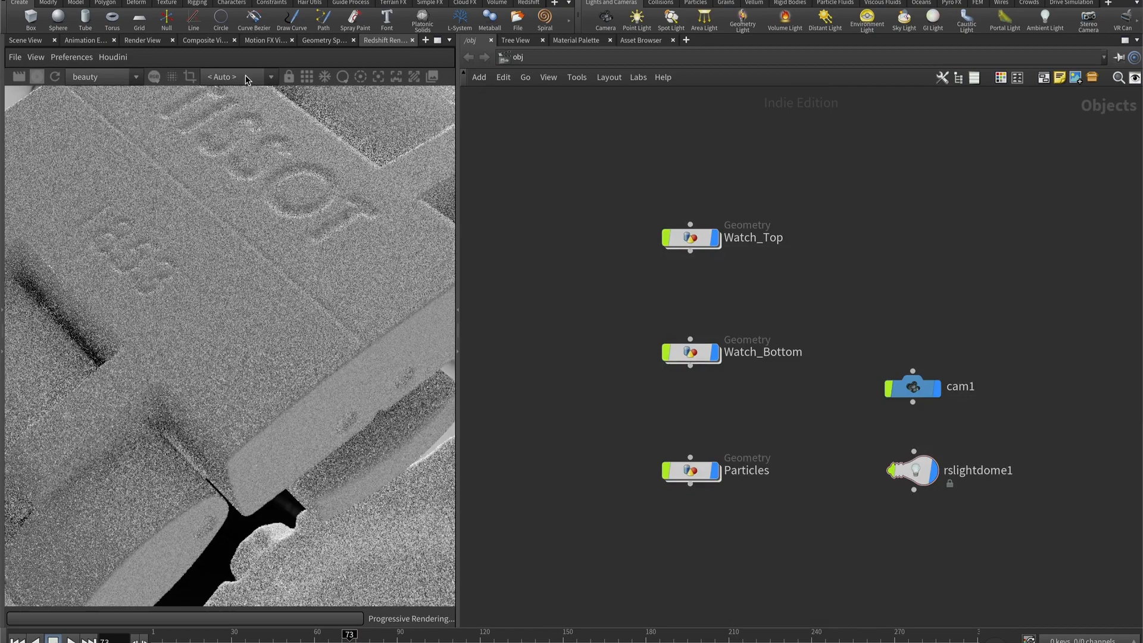
pyautogui.click(247, 77)
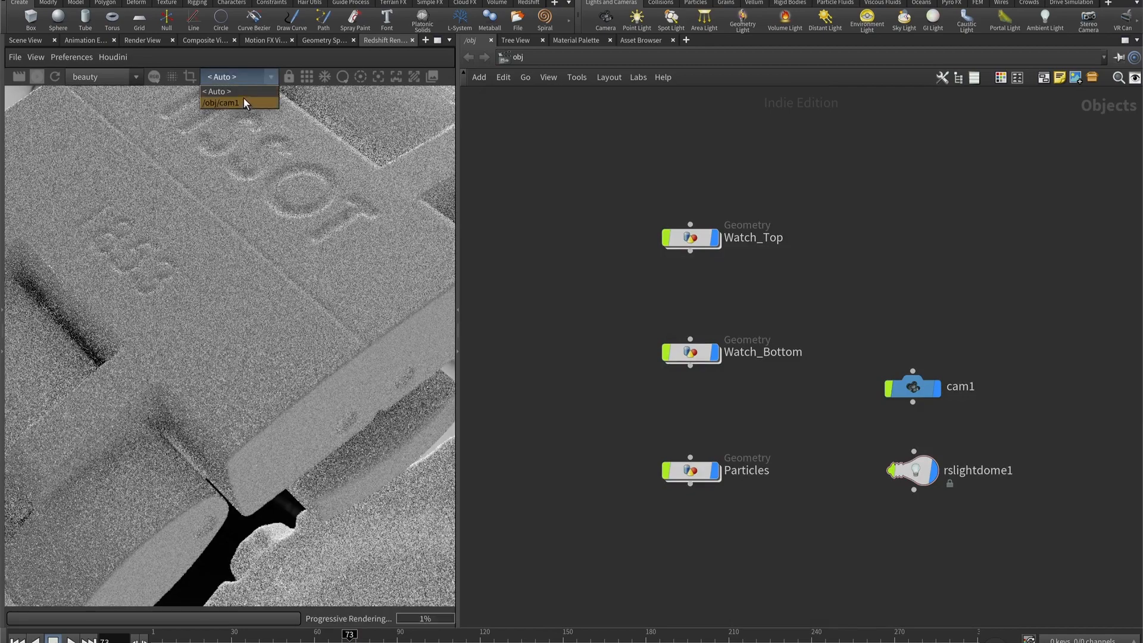
pyautogui.click(244, 102)
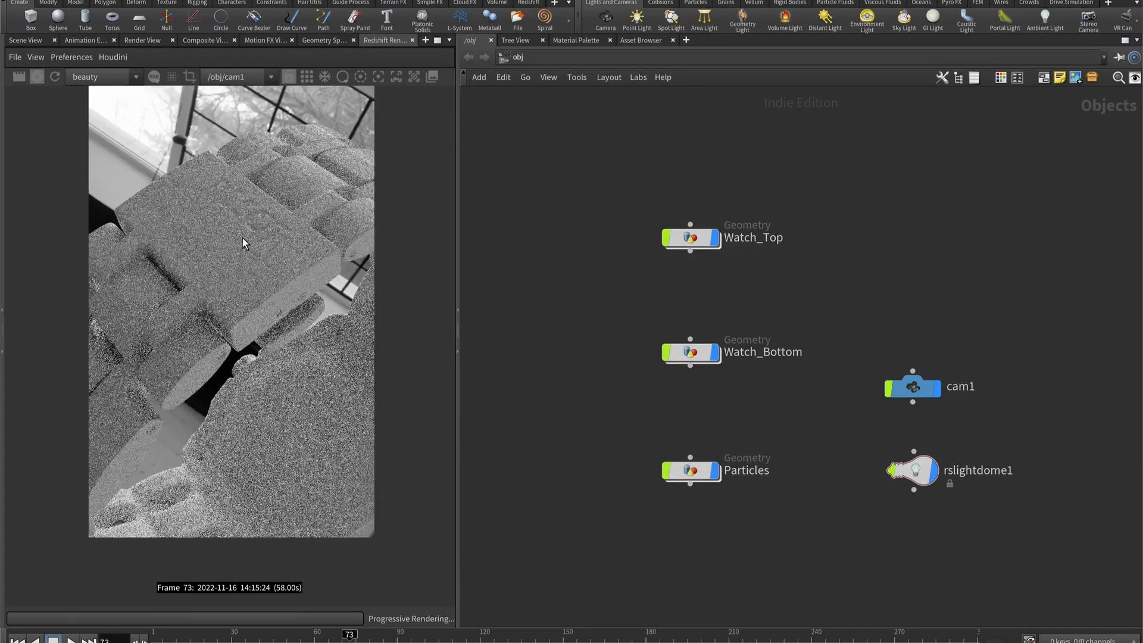
# - Turn off the Background option in rslightdome1's Environment settings
pyautogui.click(917, 478)
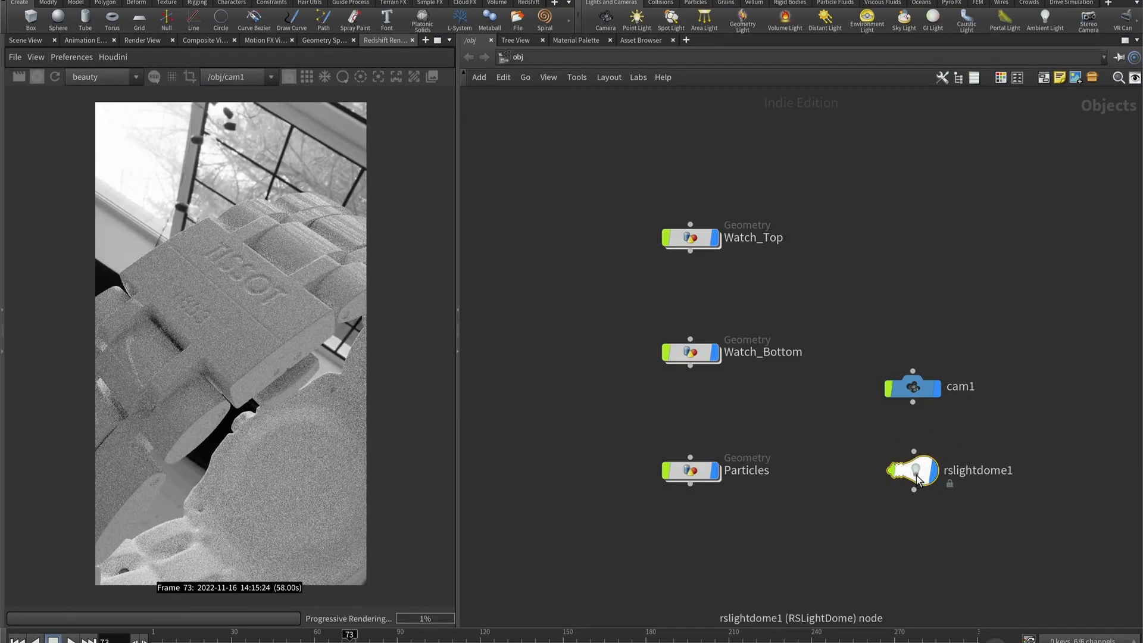
pyautogui.press('p')
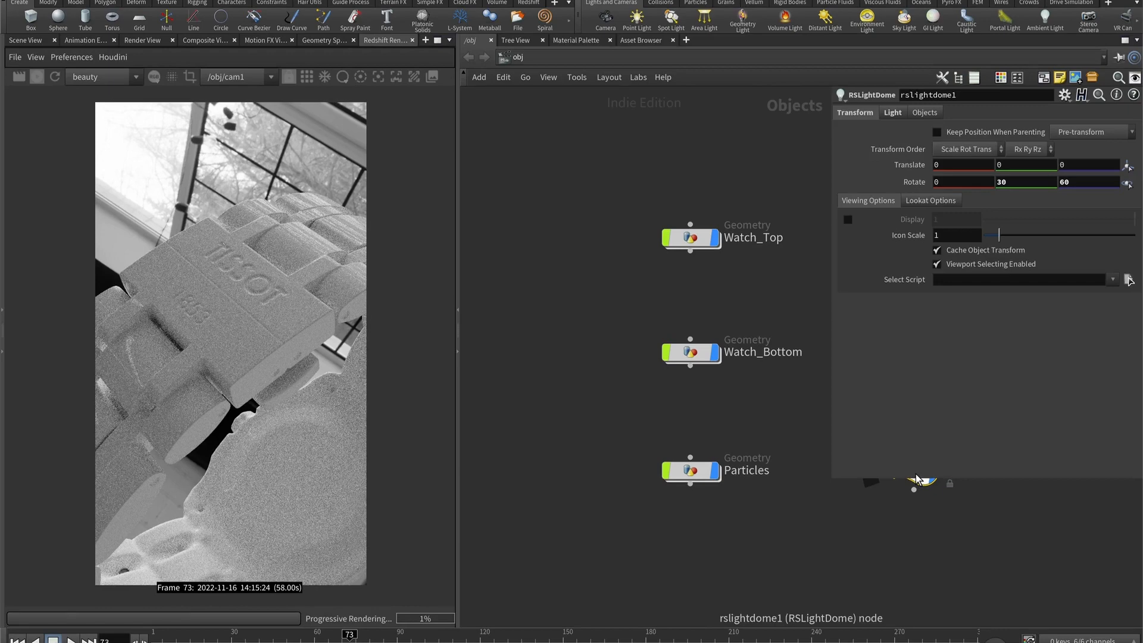
pyautogui.click(893, 113)
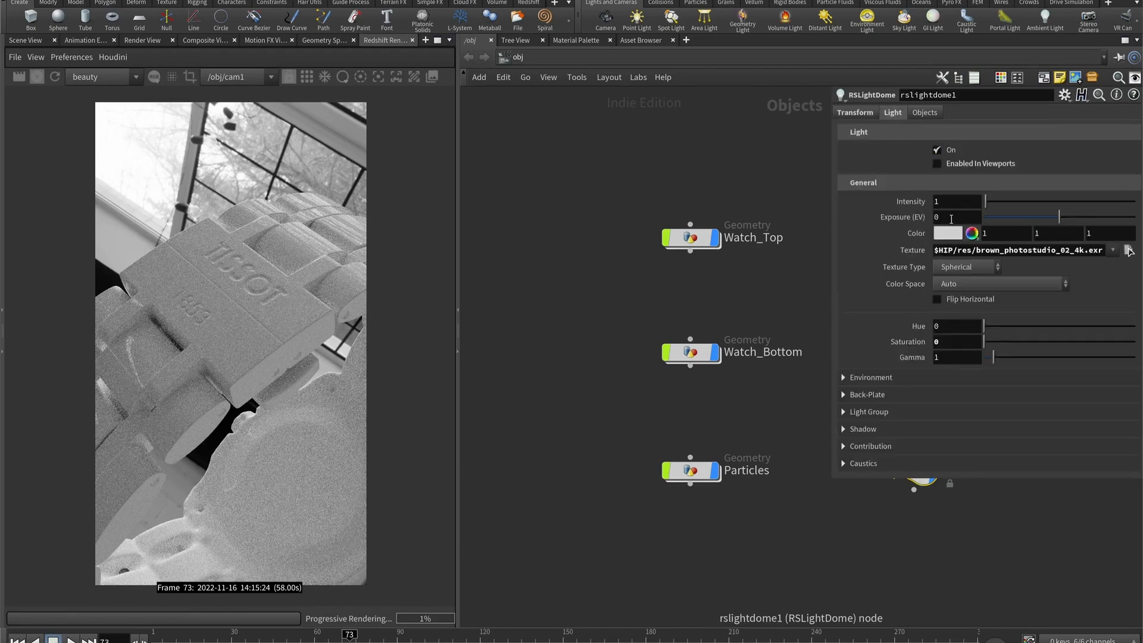
pyautogui.click(846, 376)
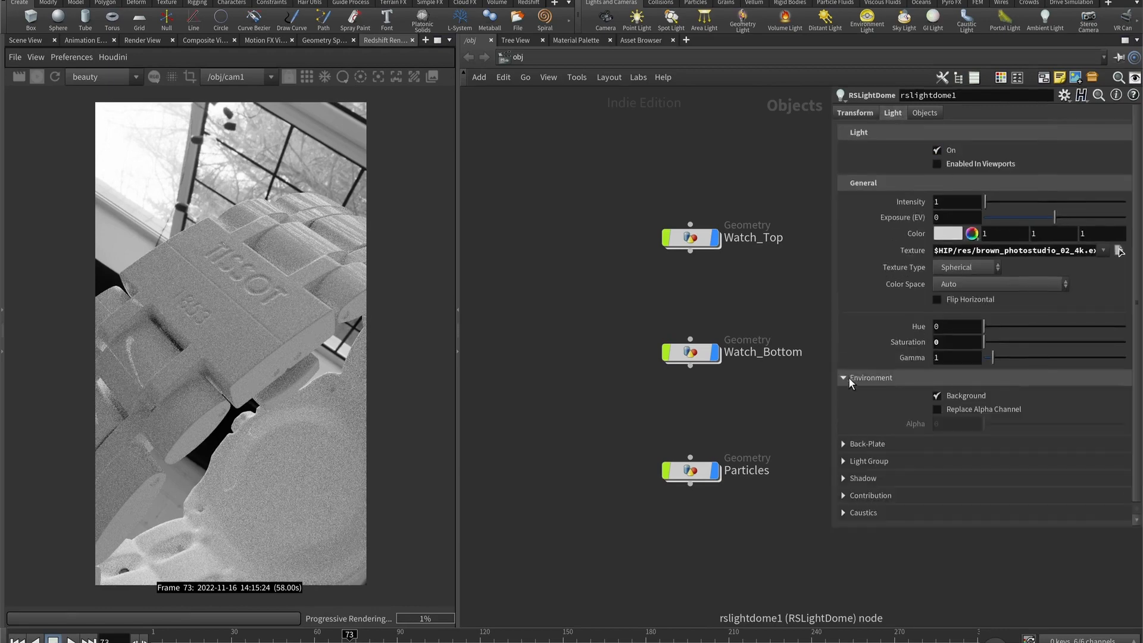
pyautogui.click(938, 395)
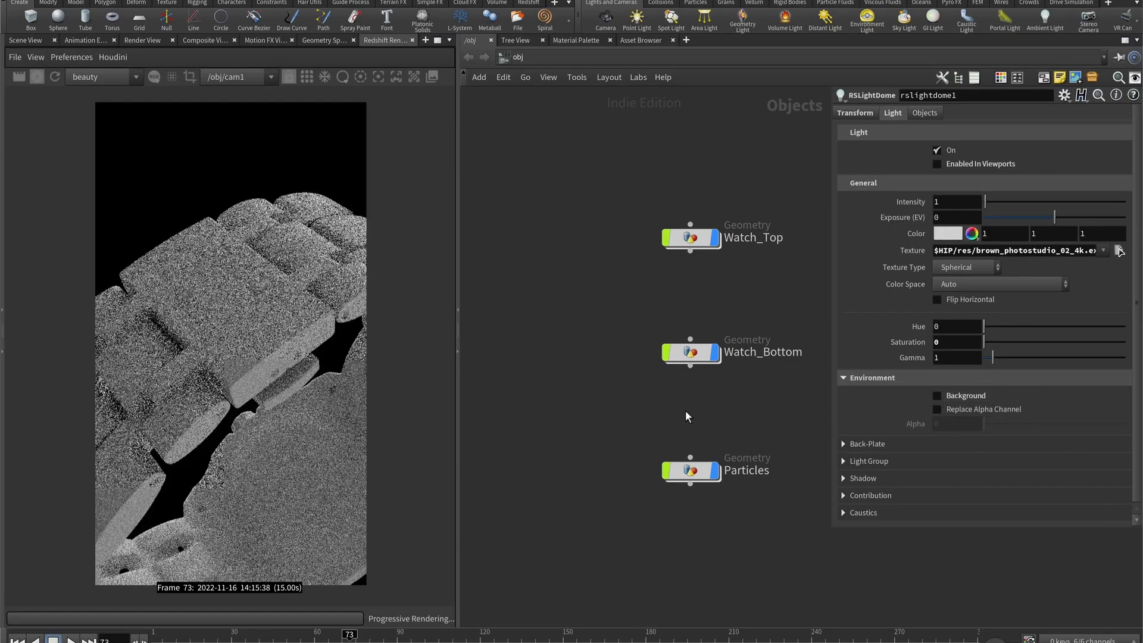
# - Add a Material Network to the object network, just below the Particles and rslightdome1 nodes
pyautogui.moveTo(685, 410); pyautogui.dragTo(552, 391, button='middle')
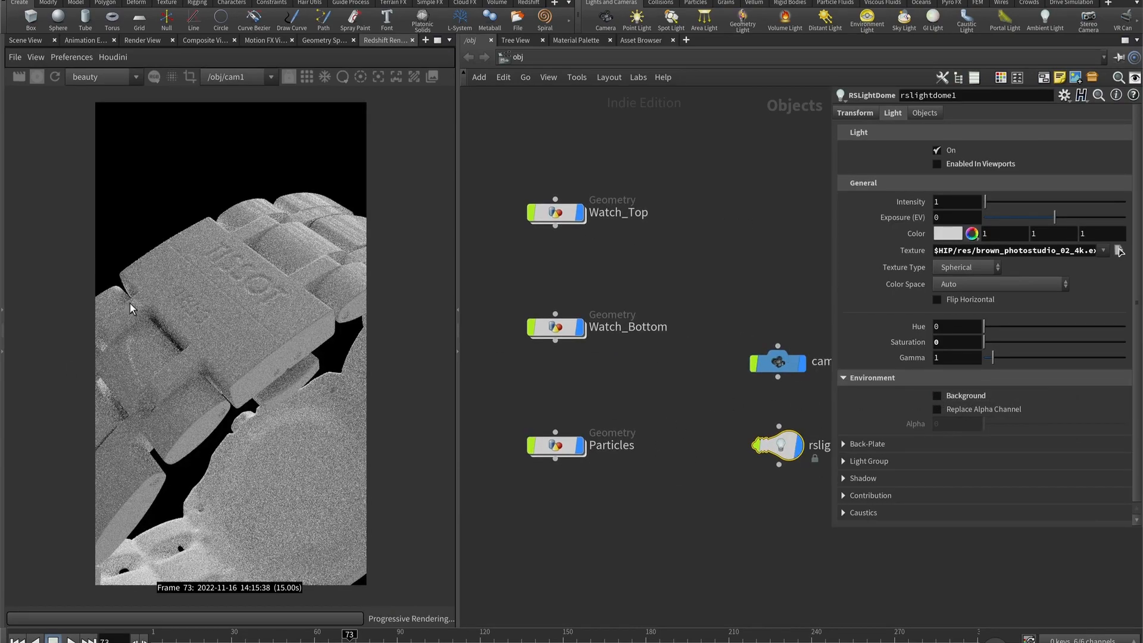
pyautogui.moveTo(640, 502); pyautogui.dragTo(574, 431, button='middle')
pyautogui.scroll(-2, 639, 499)
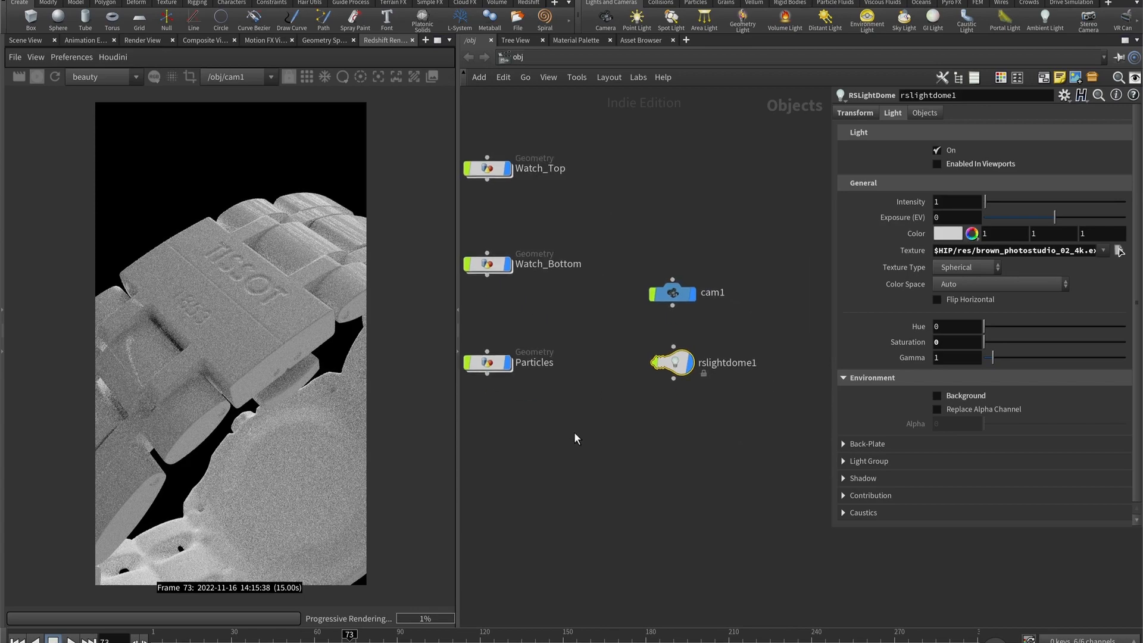
pyautogui.press('Tab')
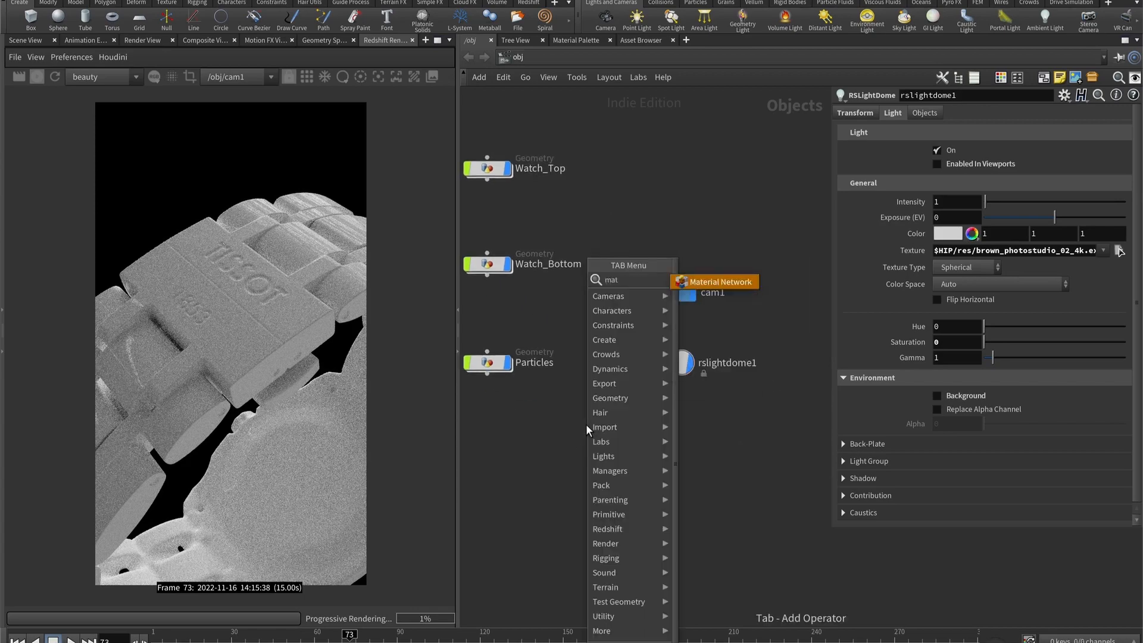
pyautogui.press('Return')
pyautogui.click(586, 425)
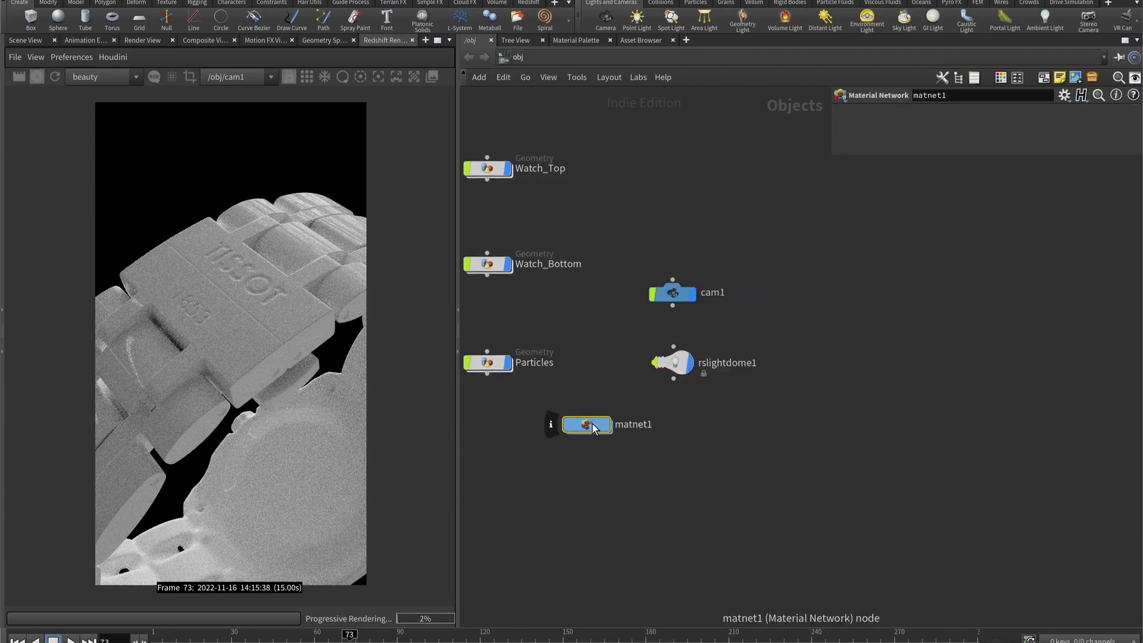
# - Inside matnet1, add an RS Material and a Redshift Material, and wire the RS Material's outColor to the Surface input
pyautogui.doubleClick(592, 425)
pyautogui.press('Tab')
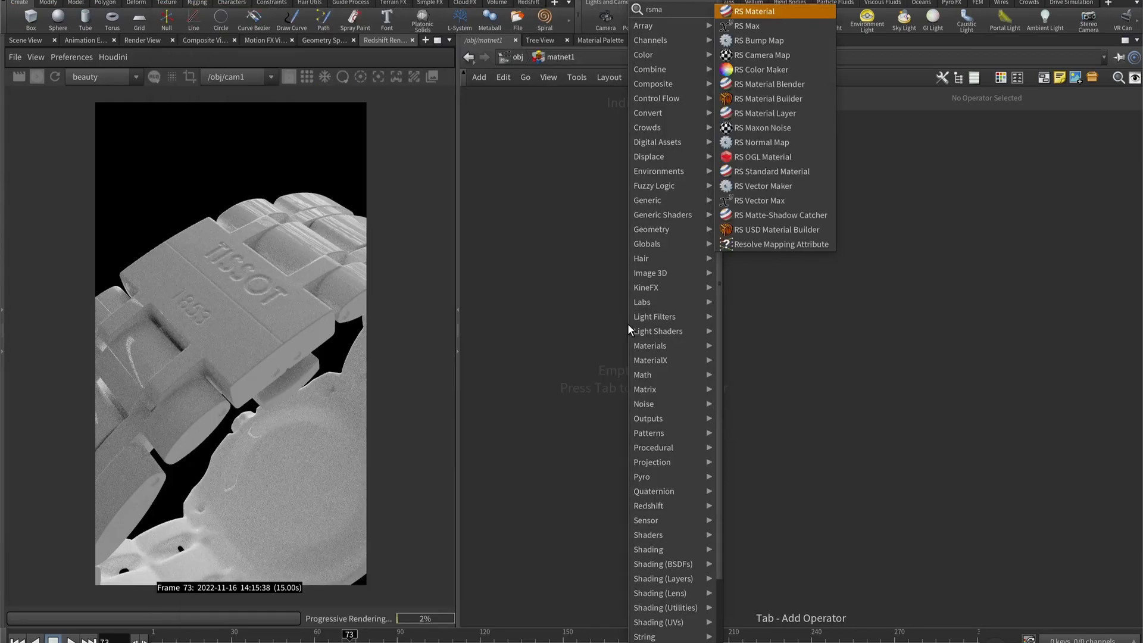
pyautogui.press('Escape')
pyautogui.click(628, 325)
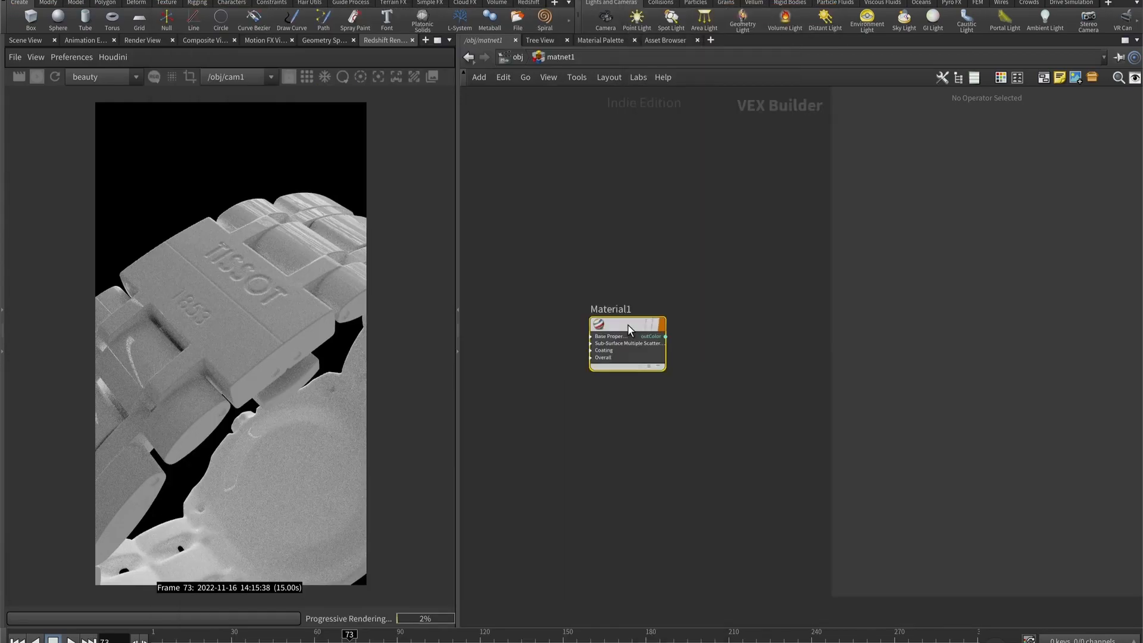
pyautogui.press('Tab')
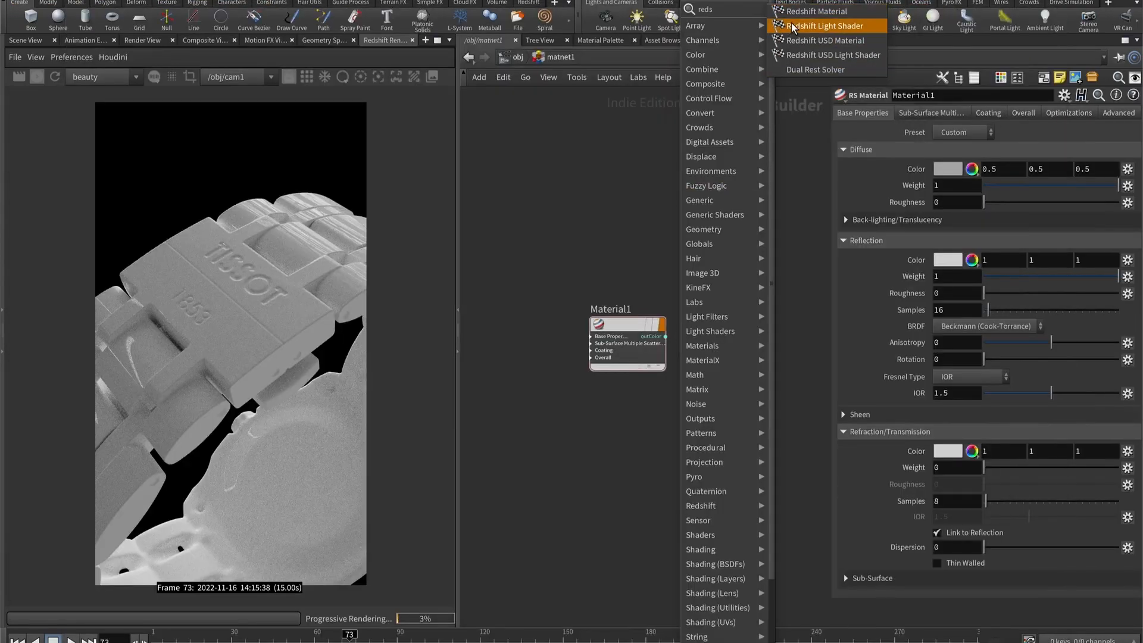
pyautogui.press('Return')
pyautogui.click(740, 325)
pyautogui.moveTo(667, 337); pyautogui.dragTo(705, 338)
# - Rename the Redshift Material node as watch_material
pyautogui.click(737, 312)
pyautogui.write('wa')
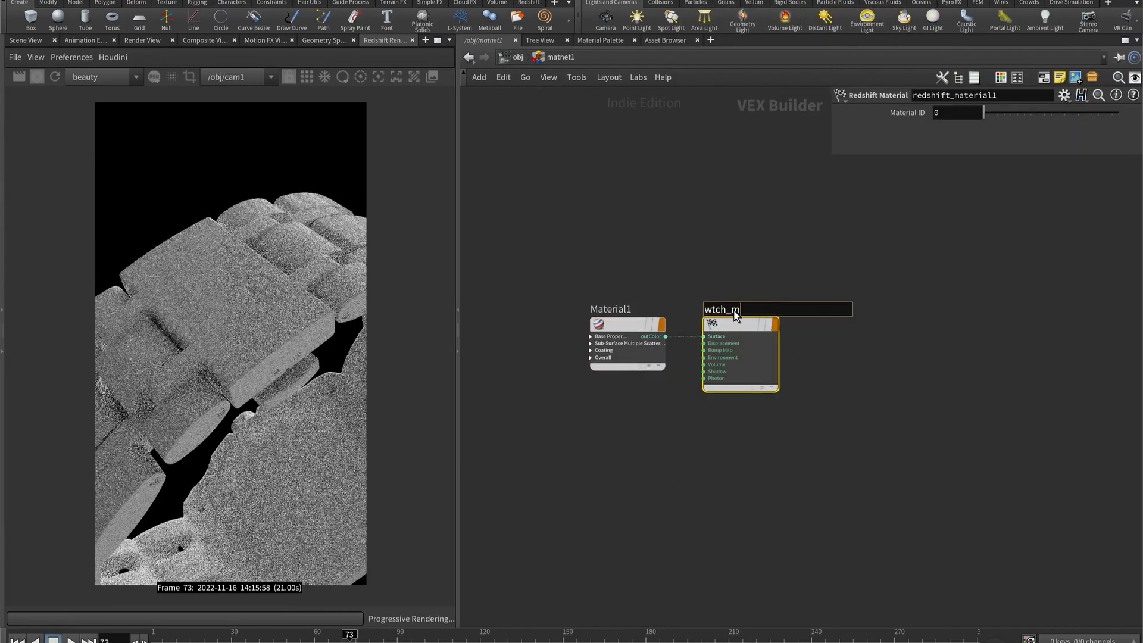
pyautogui.write('tch_material')
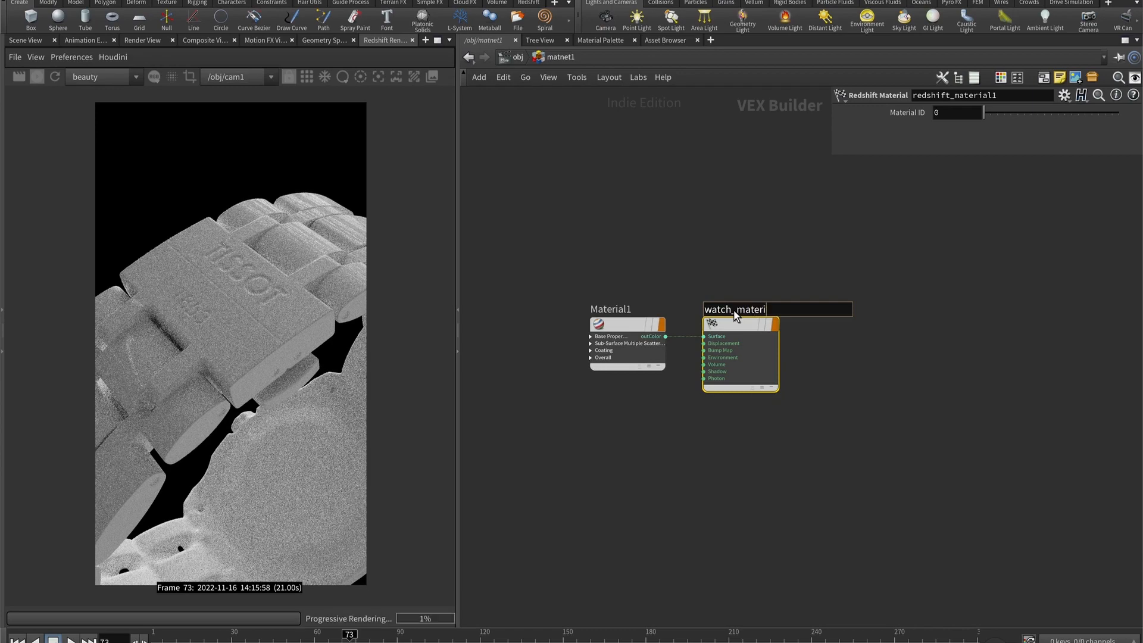
pyautogui.press('Return')
# - Assign /obj/matnet1/watch_material as the render material of the Watch_Top object
pyautogui.press('u')
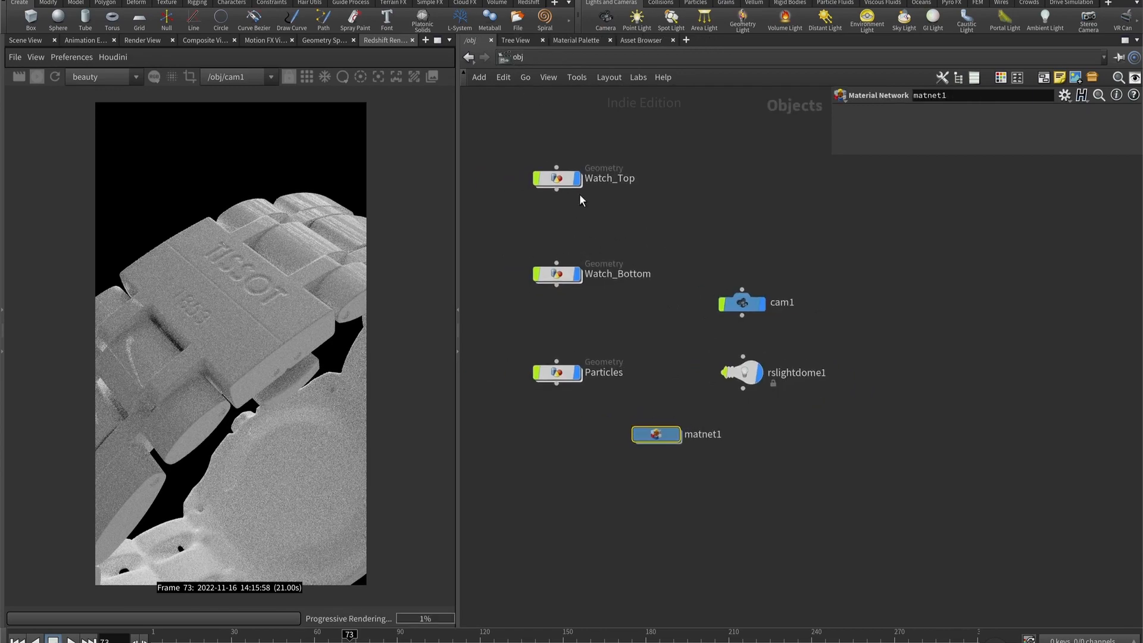
pyautogui.click(557, 179)
pyautogui.moveTo(530, 128); pyautogui.dragTo(585, 311)
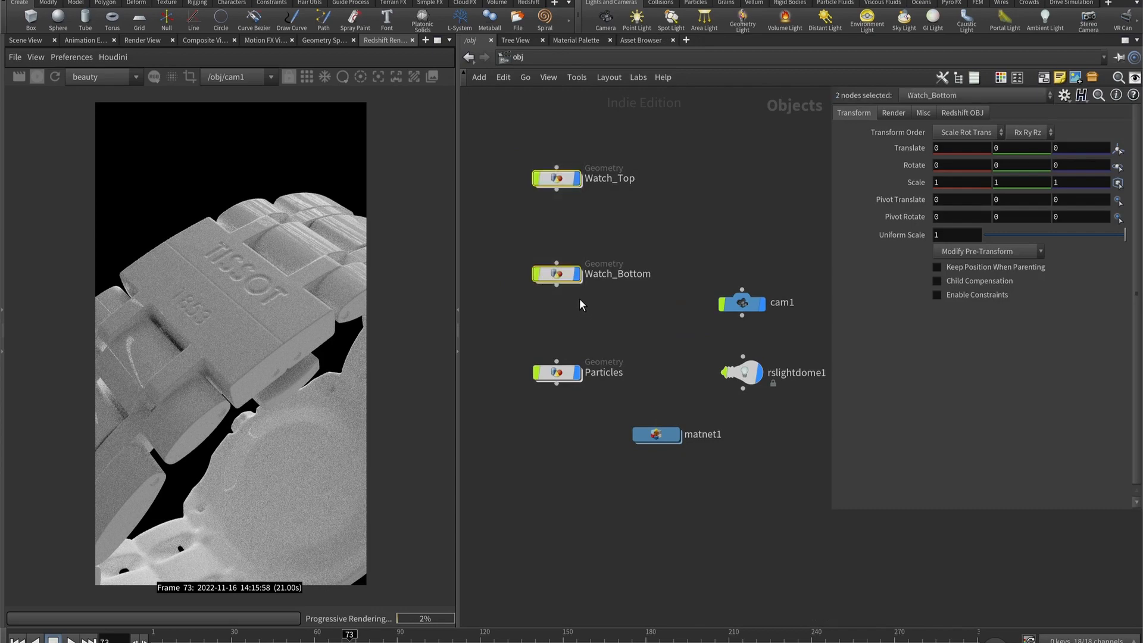
pyautogui.click(563, 179)
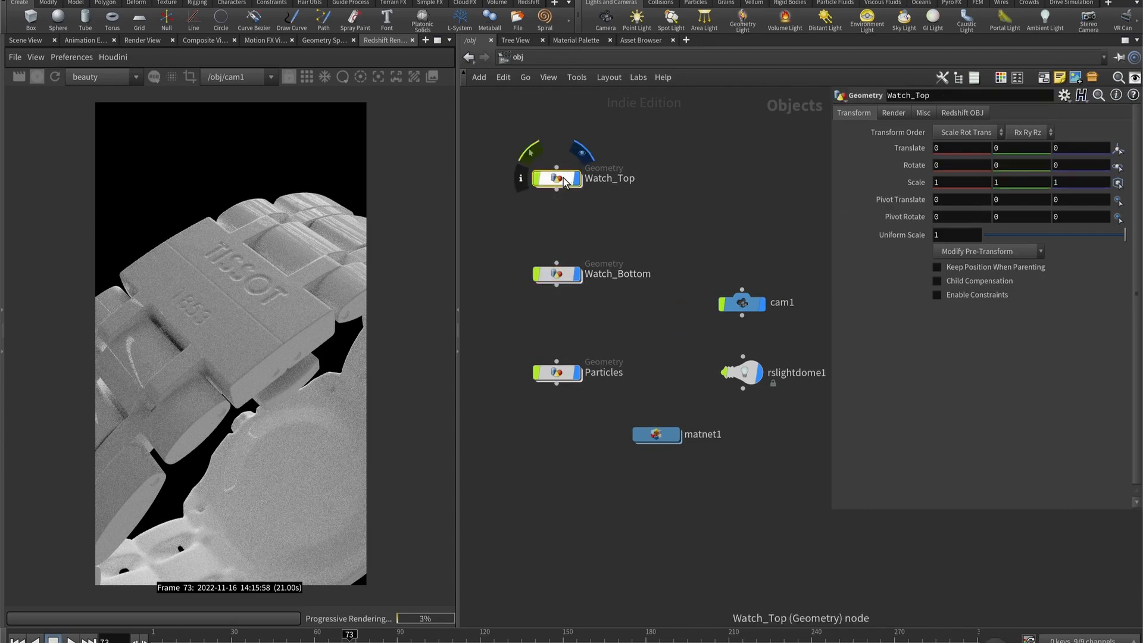
pyautogui.click(895, 114)
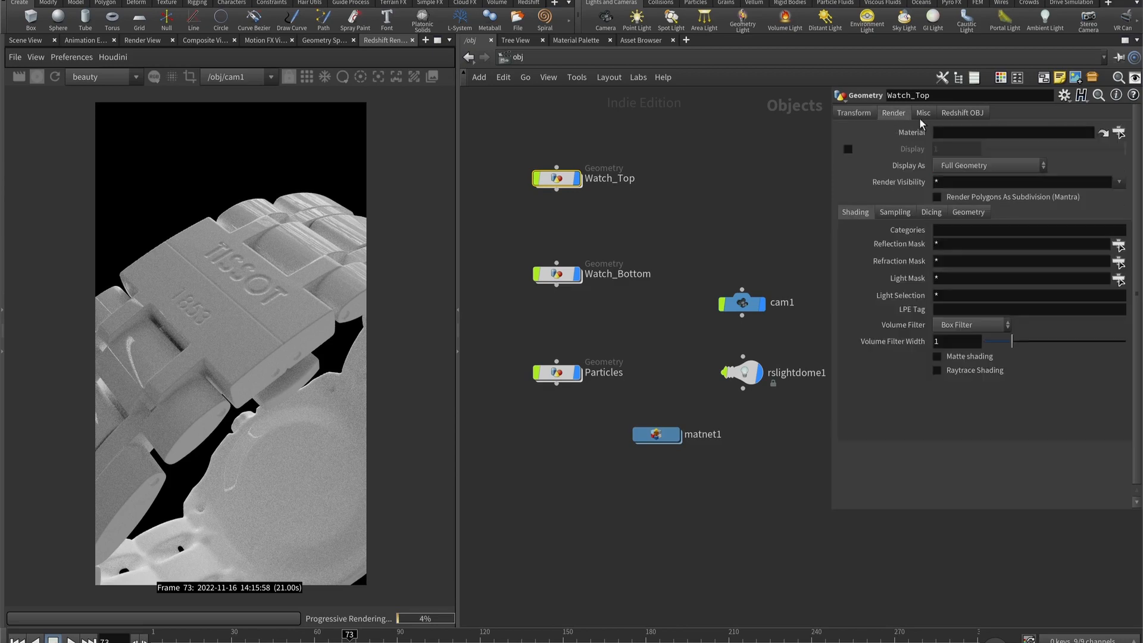
pyautogui.click(1121, 133)
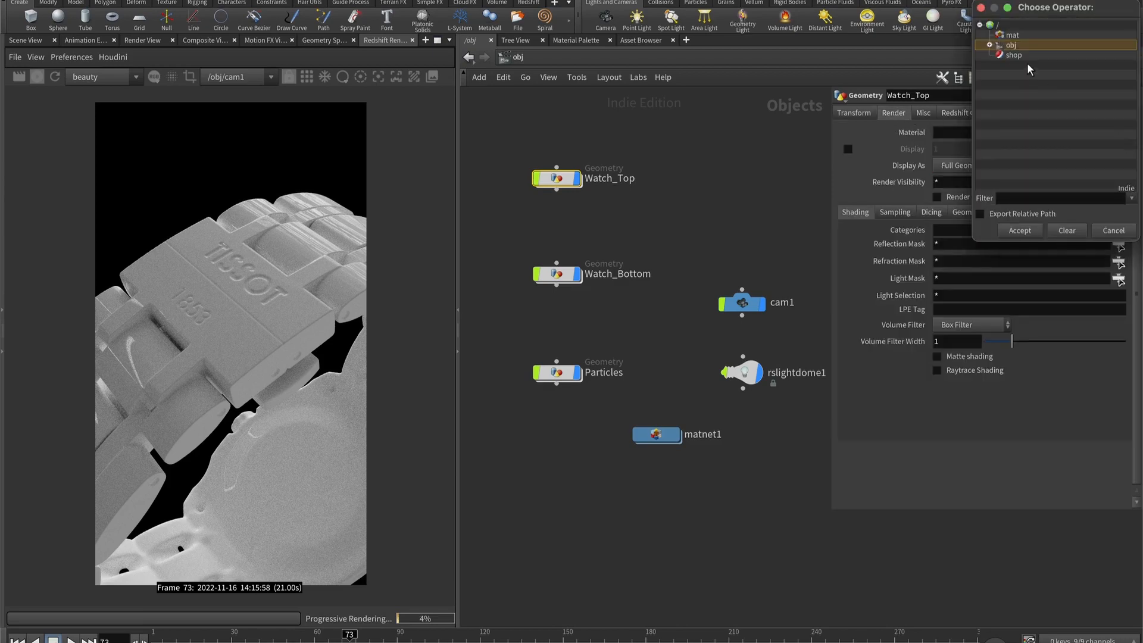
pyautogui.click(989, 44)
pyautogui.click(1000, 55)
pyautogui.click(1025, 75)
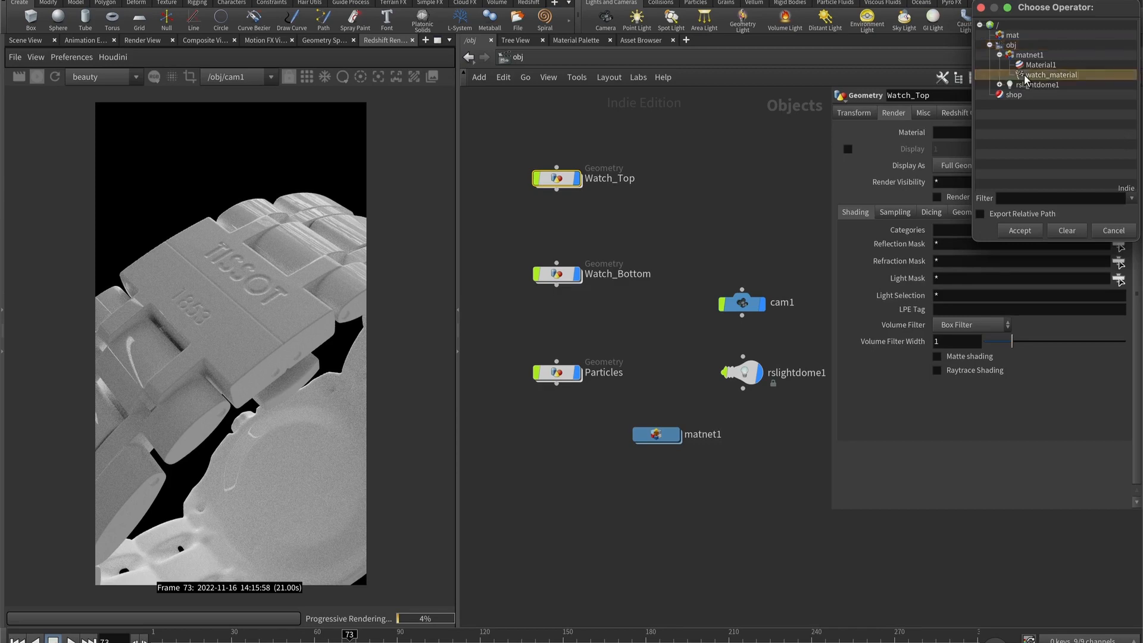
pyautogui.doubleClick(1025, 76)
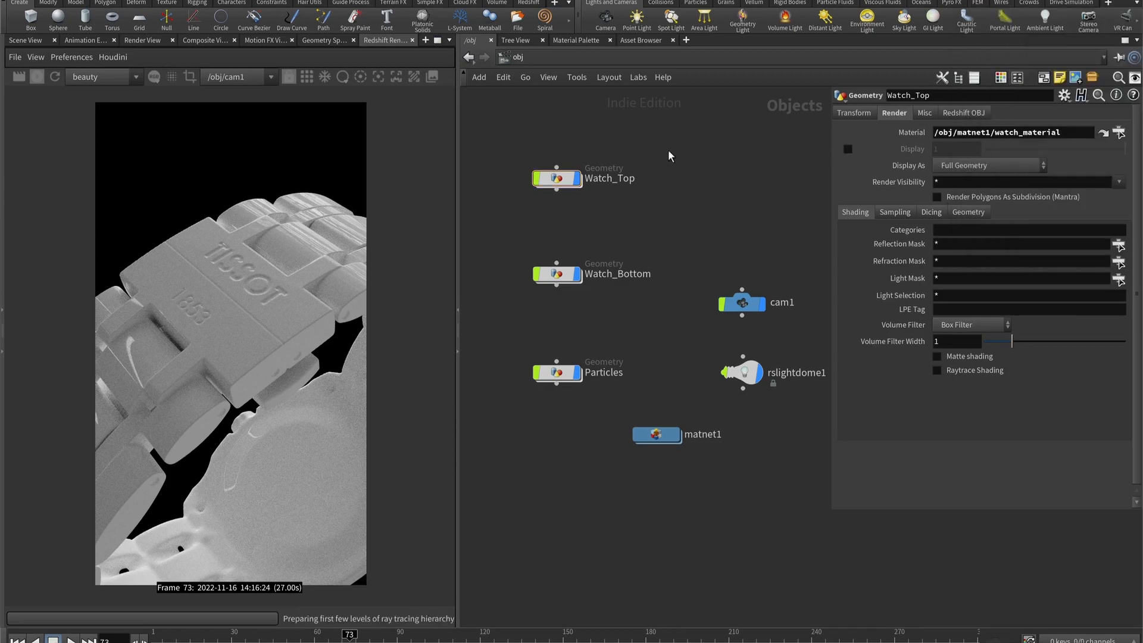
# - Inside matnet1, add an RS Texture node ahead of Material1 and duplicate it twice into a column of three
pyautogui.doubleClick(657, 435)
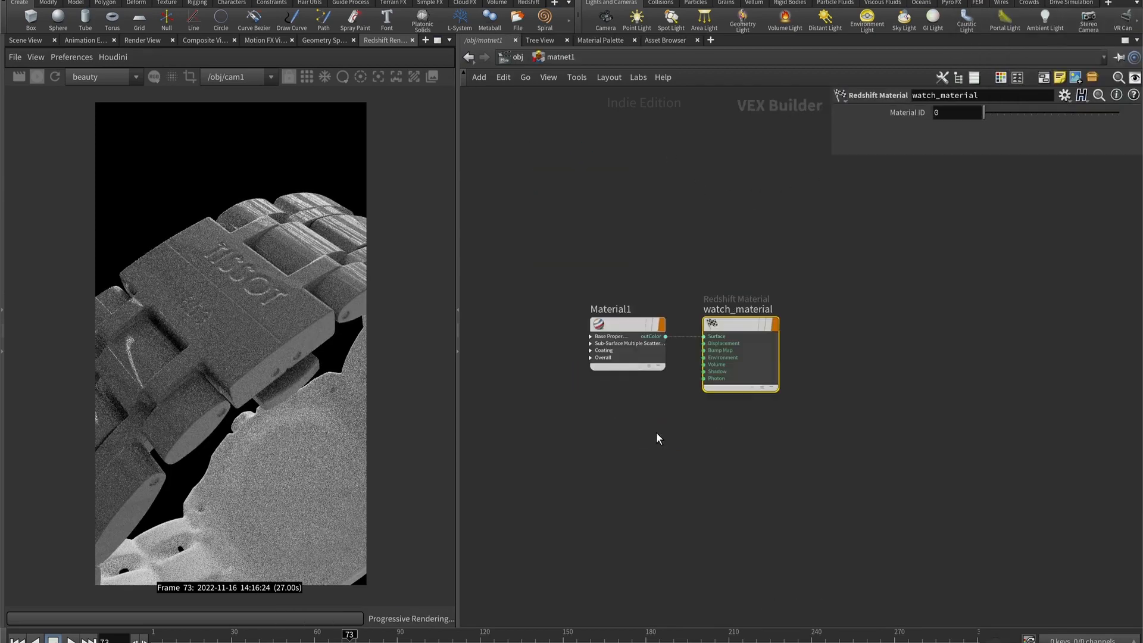
pyautogui.press('Tab')
pyautogui.moveTo(632, 302)
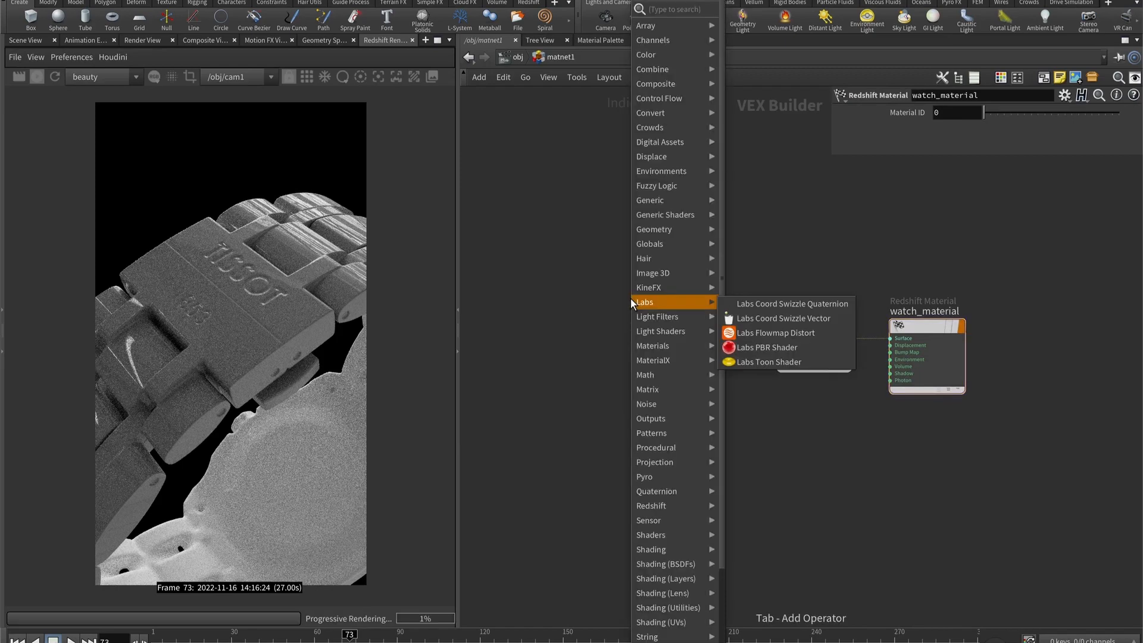
pyautogui.click(806, 235)
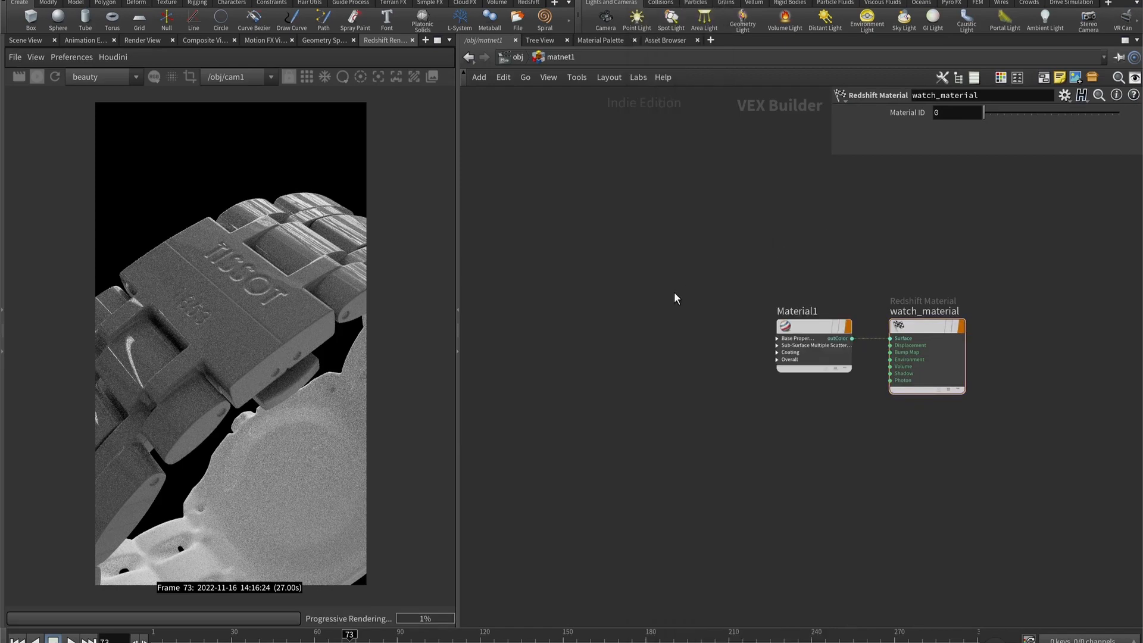
pyautogui.press('Tab')
pyautogui.write('rste')
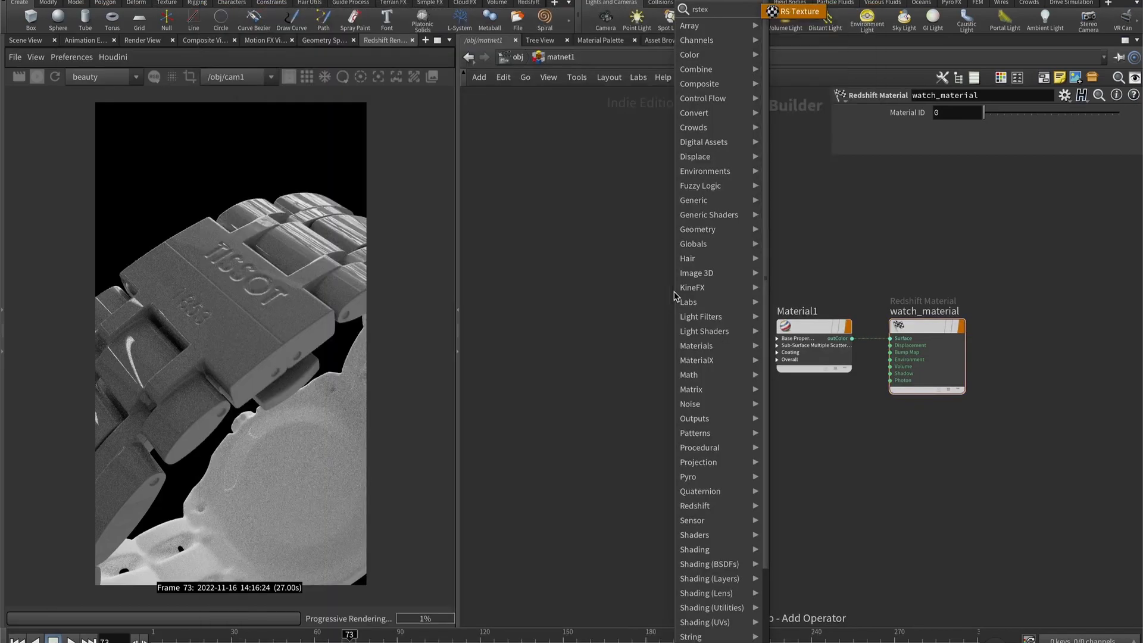
pyautogui.press('Return')
pyautogui.click(627, 322)
pyautogui.keyDown('alt'); pyautogui.moveTo(628, 313); pyautogui.dragTo(629, 372); pyautogui.keyUp('alt')
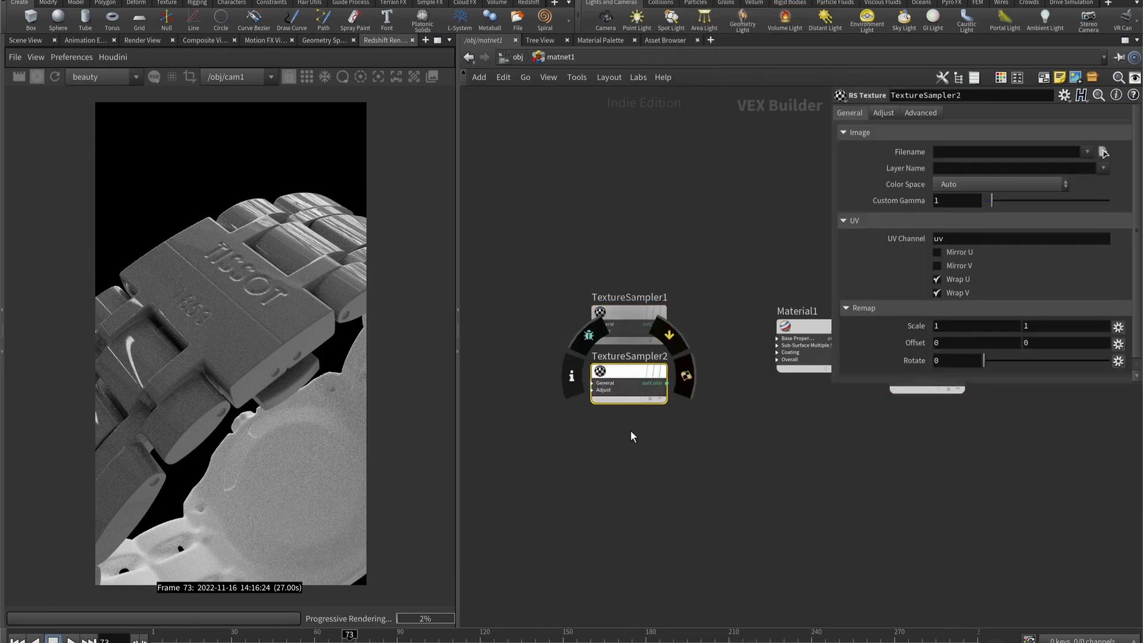
pyautogui.moveTo(631, 430); pyautogui.dragTo(593, 383, button='middle')
pyautogui.keyDown('alt'); pyautogui.moveTo(590, 321); pyautogui.dragTo(591, 374); pyautogui.keyUp('alt')
# - Add an RS Bump Map node between TextureSampler3 and Material1
pyautogui.press('Tab')
pyautogui.write('normal')
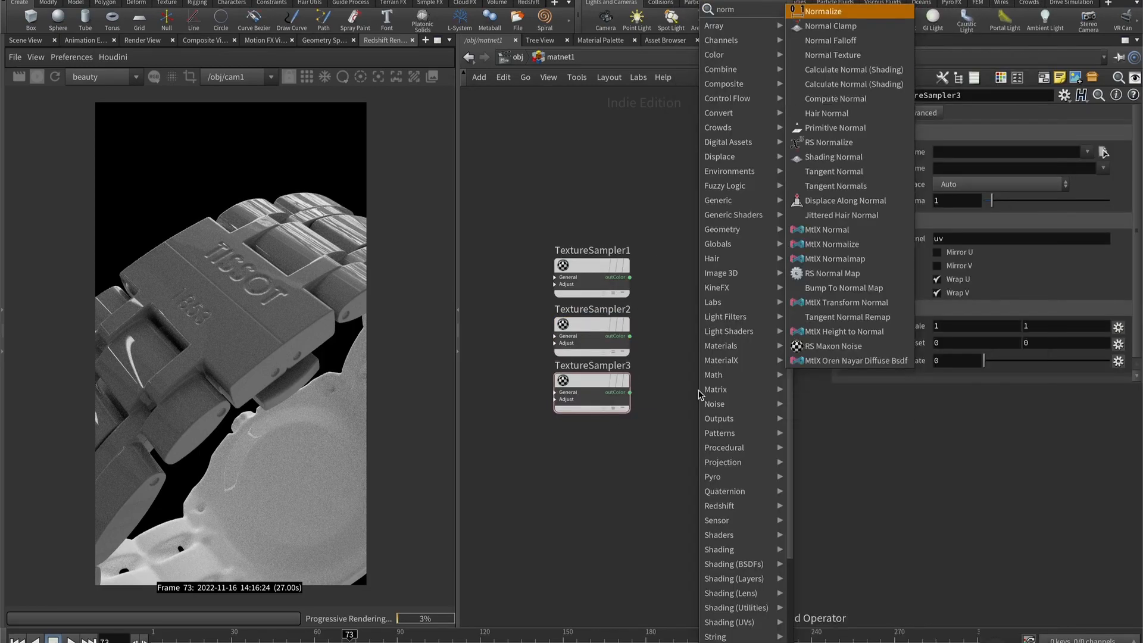
pyautogui.press('BackSpace')
pyautogui.press('BackSpace')
pyautogui.press('BackSpace')
pyautogui.press('BackSpace')
pyautogui.press('BackSpace')
pyautogui.press('BackSpace')
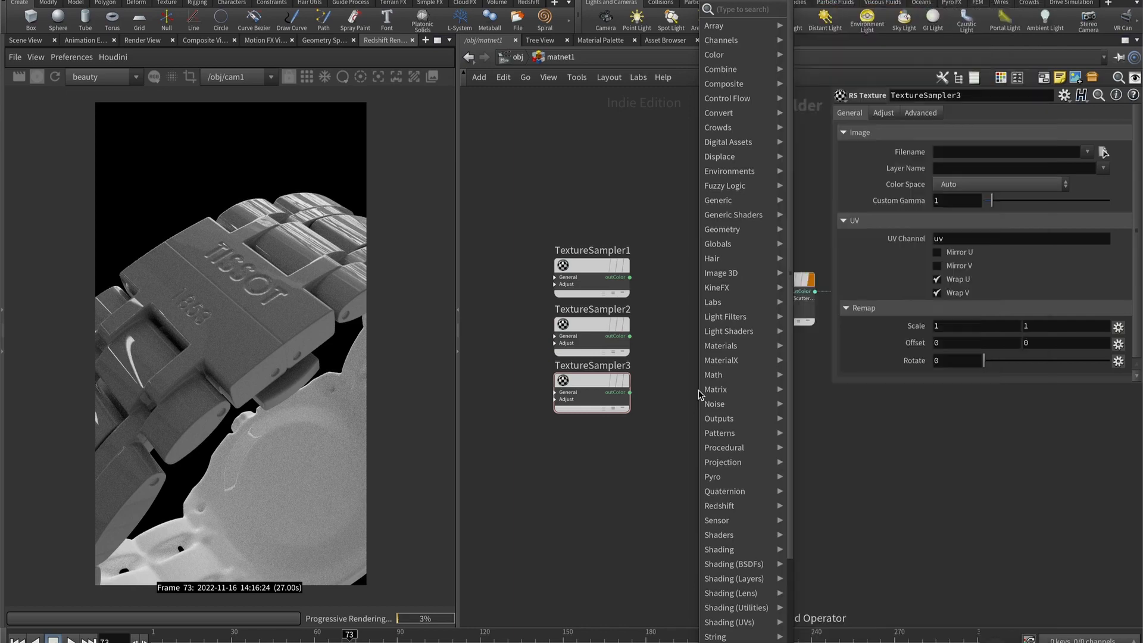
pyautogui.write('bump ma')
pyautogui.press('Down')
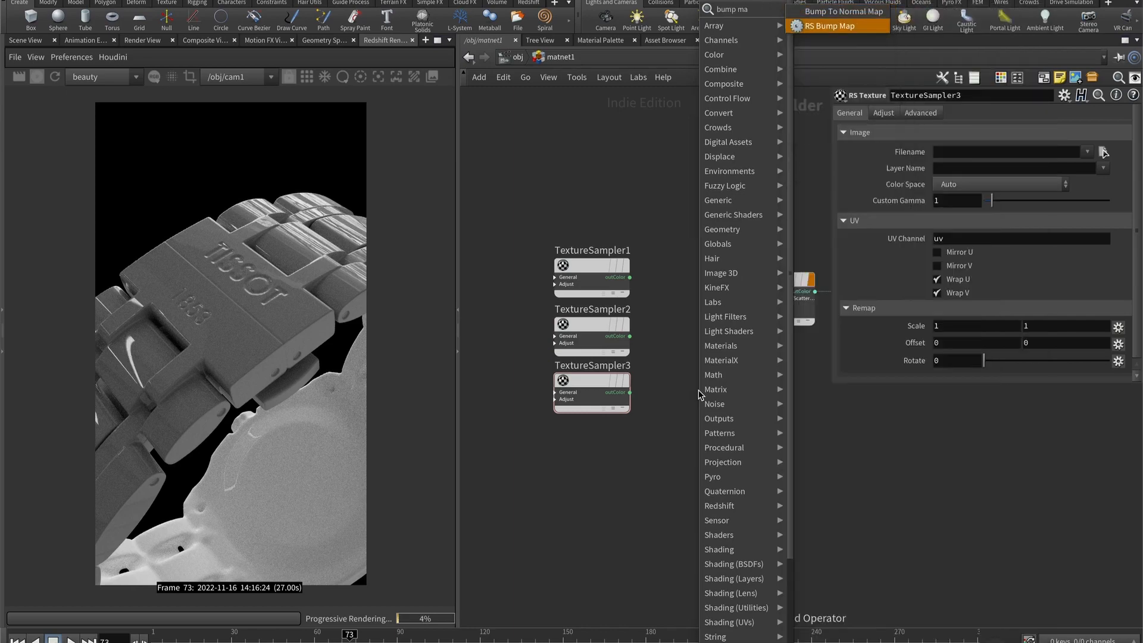
pyautogui.press('Return')
pyautogui.click(699, 393)
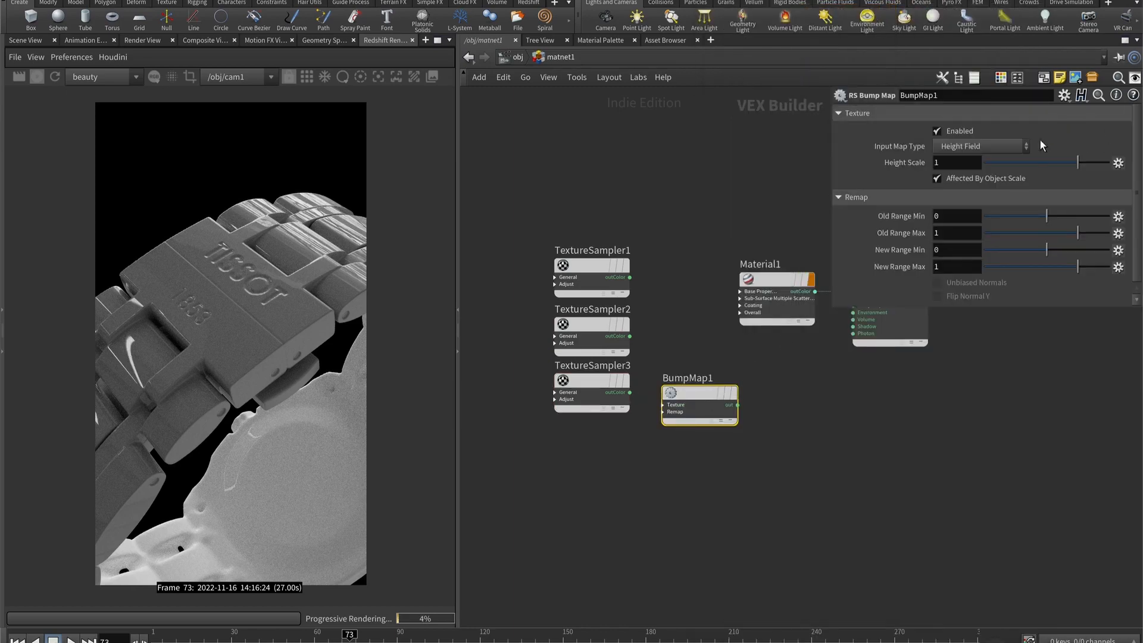
# - Set BumpMap1's input map type to Tangent-Space Normal and its height scale to 0.2
pyautogui.click(1011, 147)
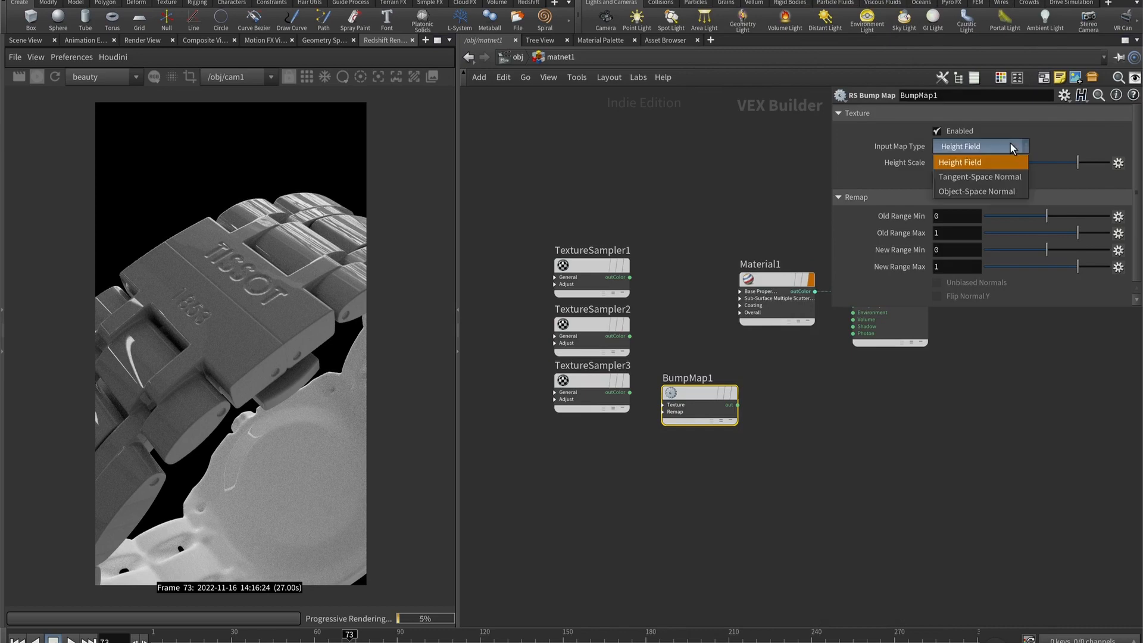
pyautogui.click(971, 187)
pyautogui.click(959, 162)
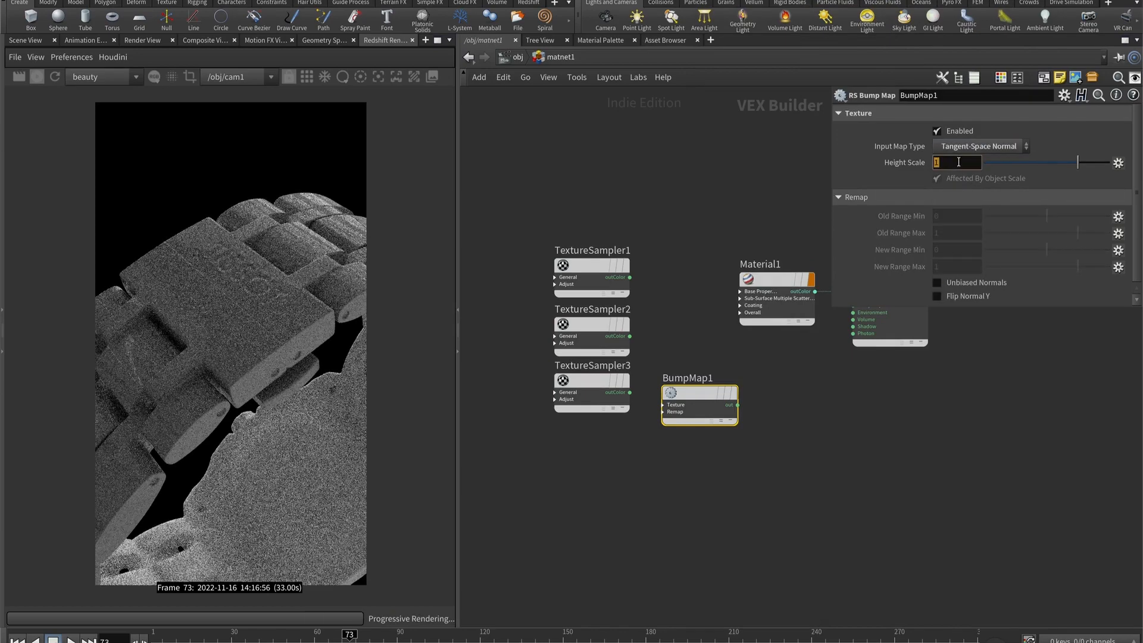
pyautogui.write('0.2')
pyautogui.press('Return')
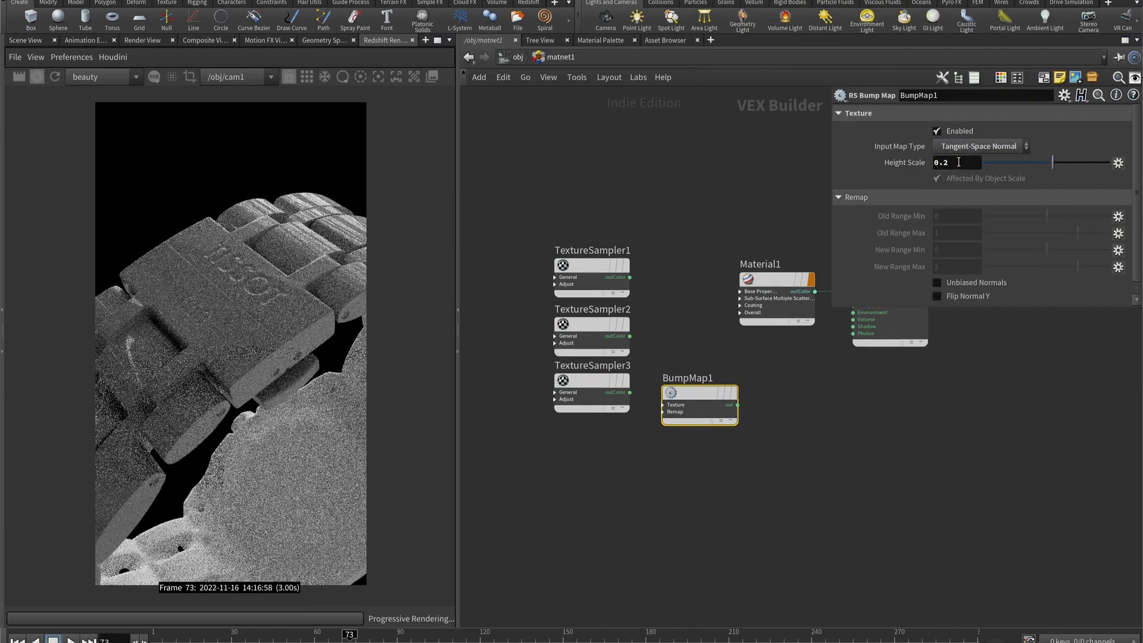
# - Wire TextureSampler3's outColor into BumpMap1's Texture input and BumpMap1's output into Material1's bump_input
pyautogui.scroll(3, 727, 391)
pyautogui.moveTo(572, 395); pyautogui.dragTo(623, 413)
pyautogui.click(687, 440)
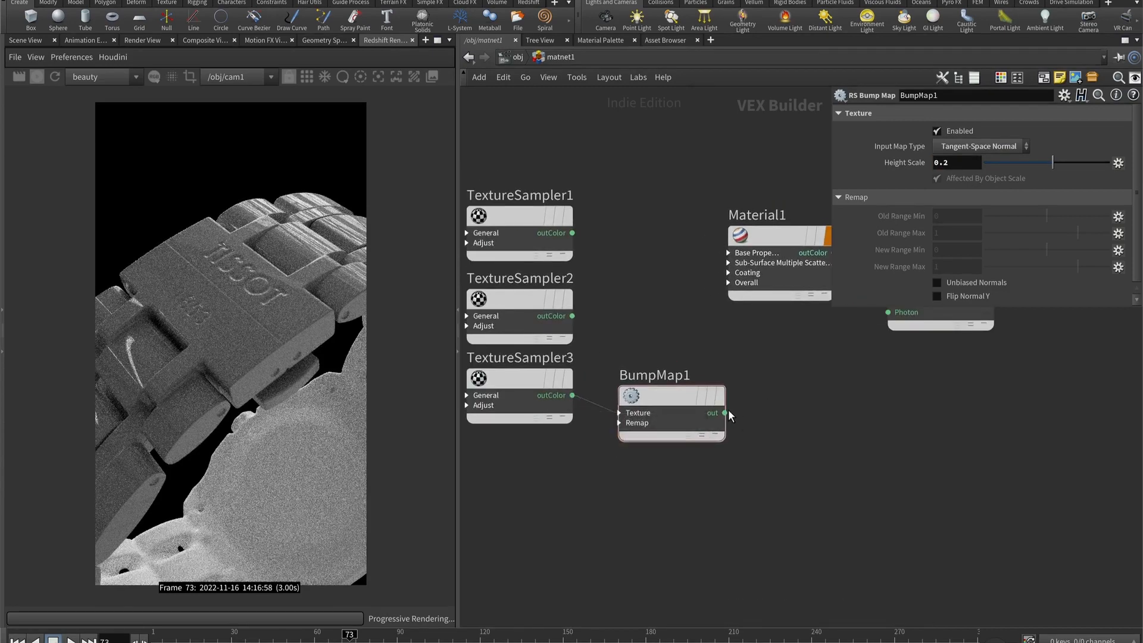
pyautogui.moveTo(725, 413); pyautogui.dragTo(741, 285)
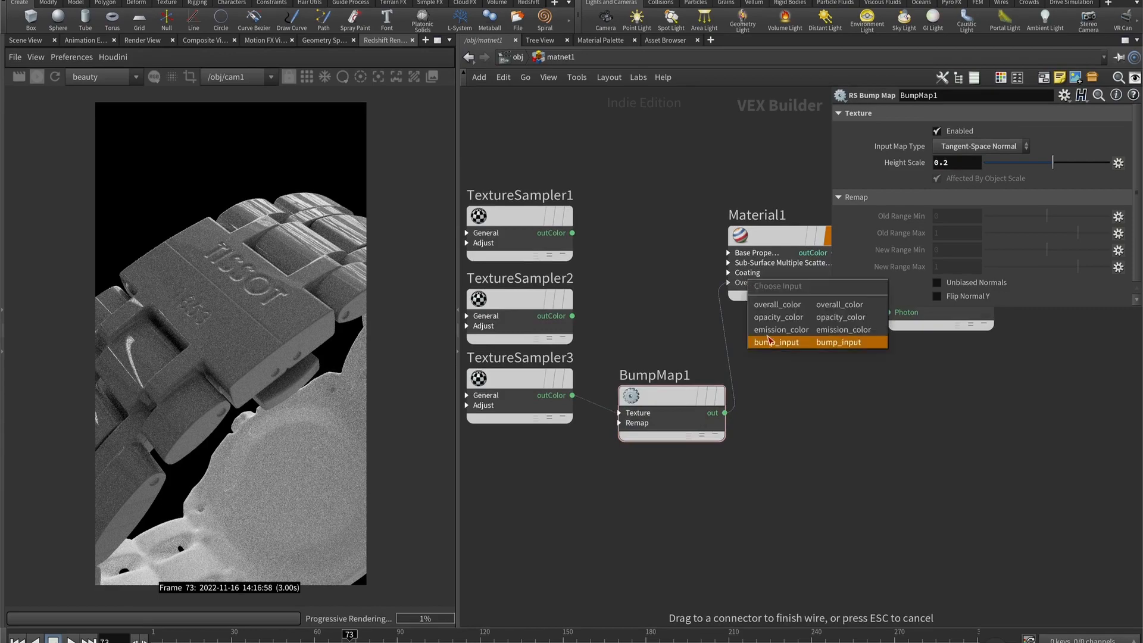
pyautogui.click(768, 341)
# - Connect TextureSampler2's outColor to Material1's refl_roughness and TextureSampler1's outColor to its diffuse_color
pyautogui.click(553, 314)
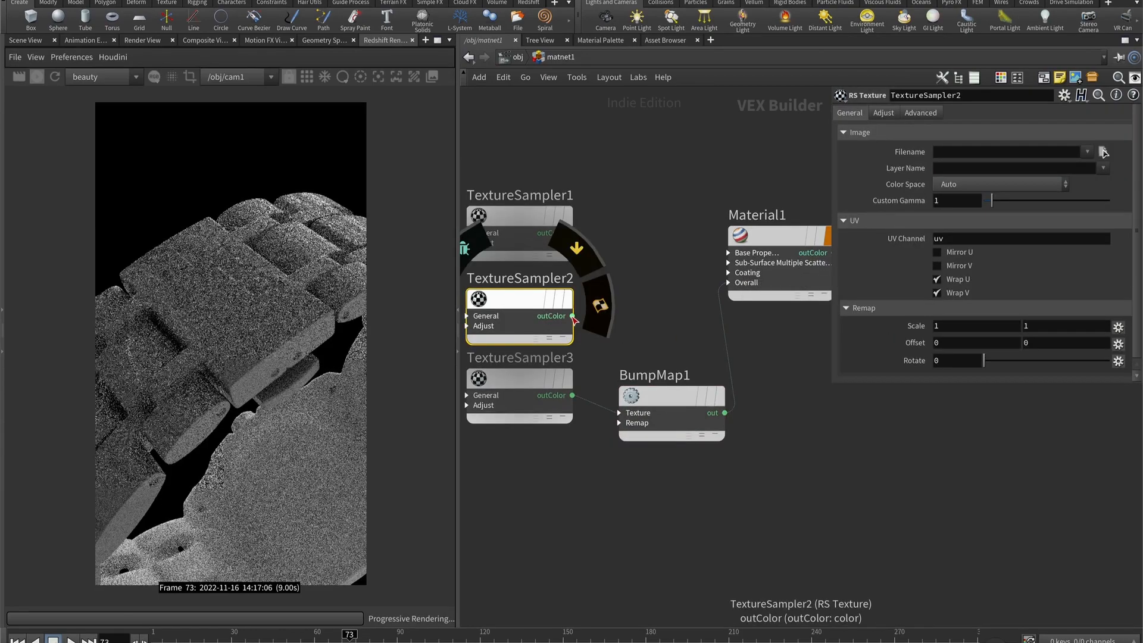
pyautogui.moveTo(574, 320); pyautogui.dragTo(728, 255)
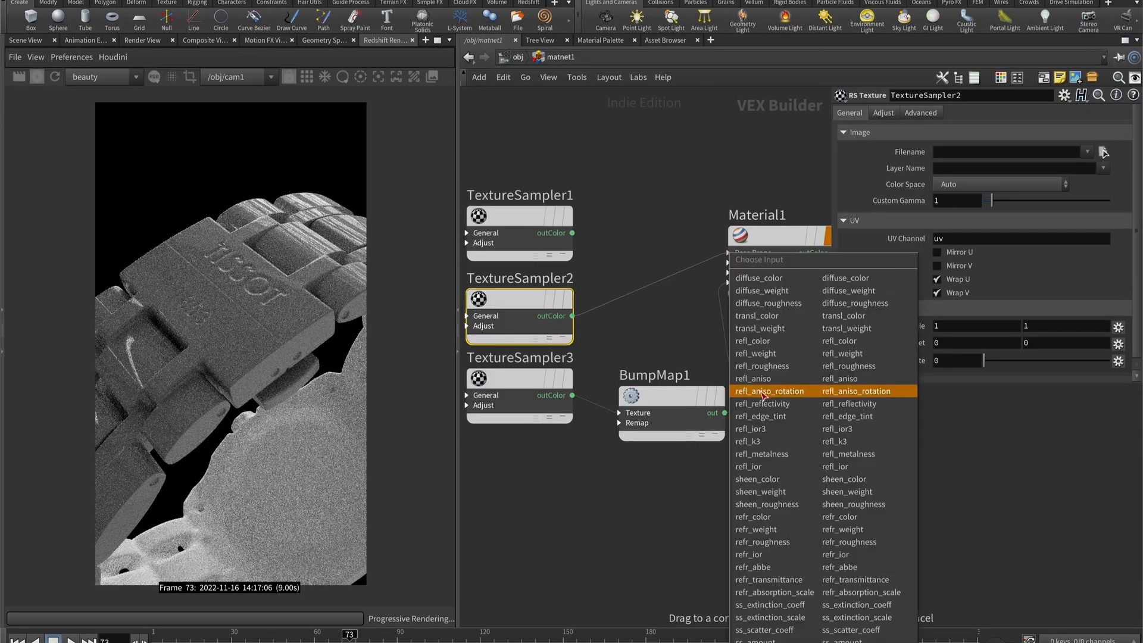
pyautogui.click(763, 366)
pyautogui.click(521, 216)
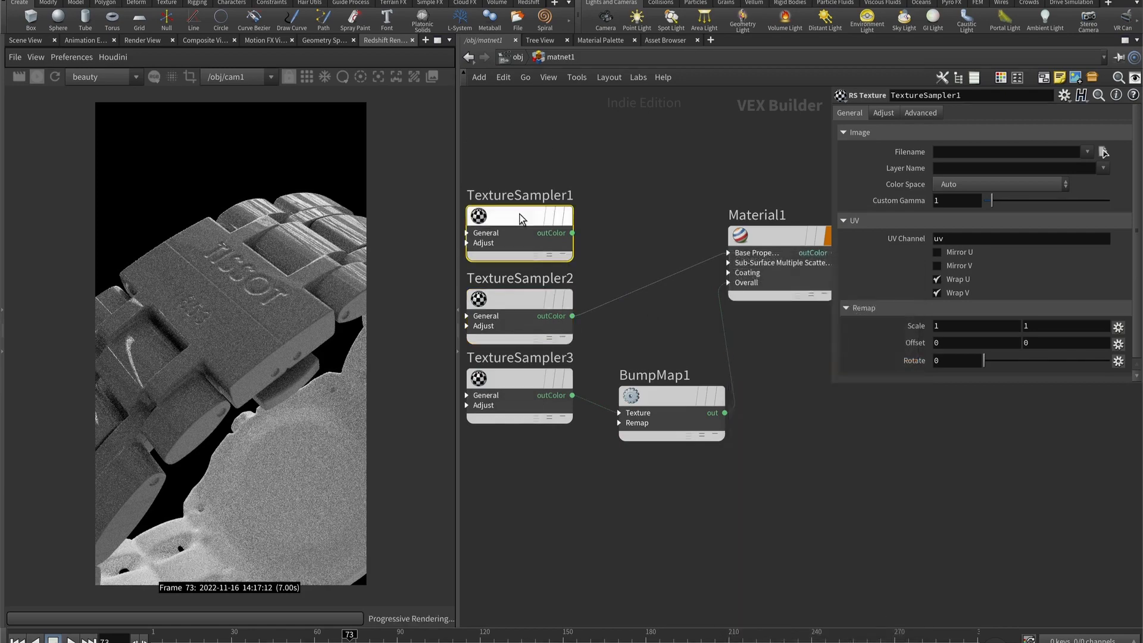
pyautogui.moveTo(572, 232); pyautogui.dragTo(728, 253)
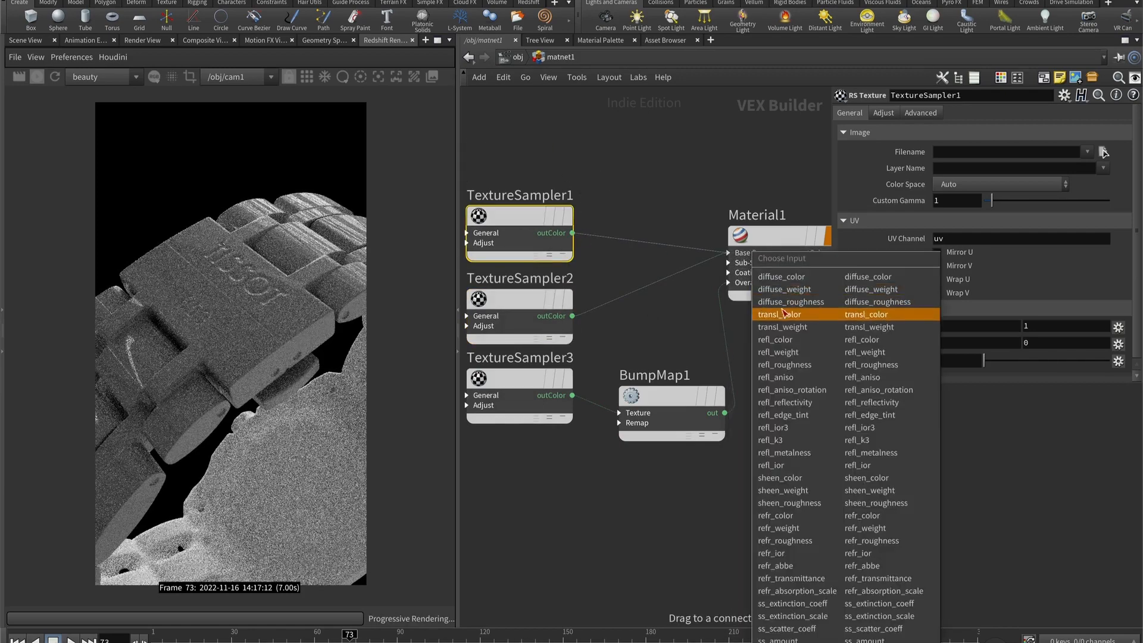
pyautogui.click(794, 277)
pyautogui.moveTo(505, 131); pyautogui.dragTo(553, 487)
pyautogui.moveTo(521, 215)
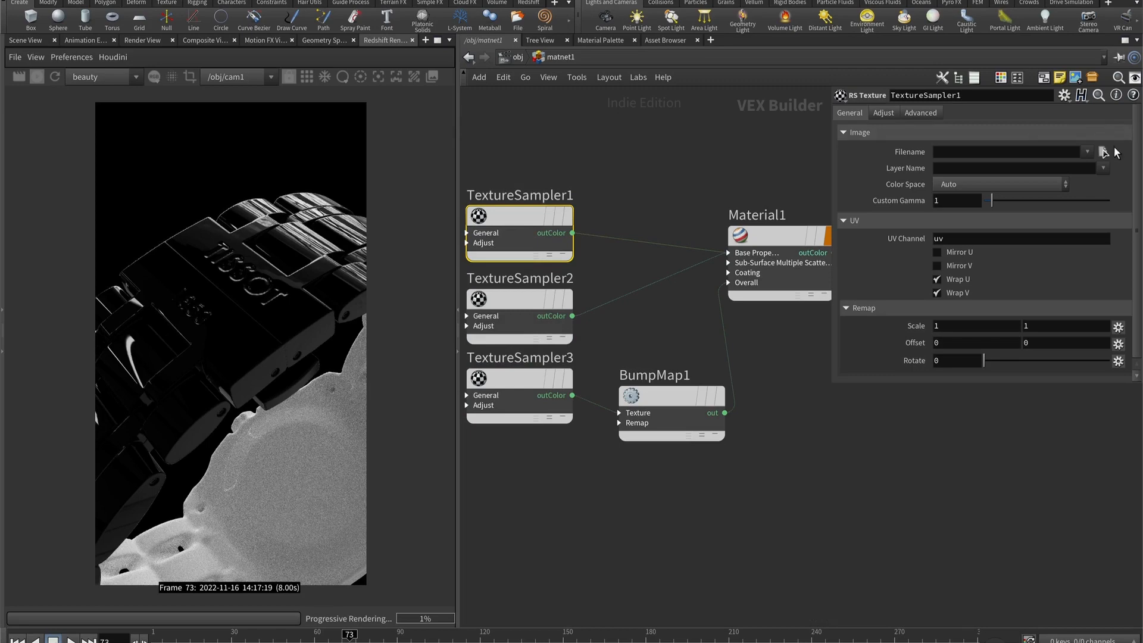
# - Load Metal iron 5_baseColor.jpeg from the res/Metal iron 5 folder into TextureSampler1 and restart the live render
pyautogui.click(1103, 152)
pyautogui.doubleClick(811, 123)
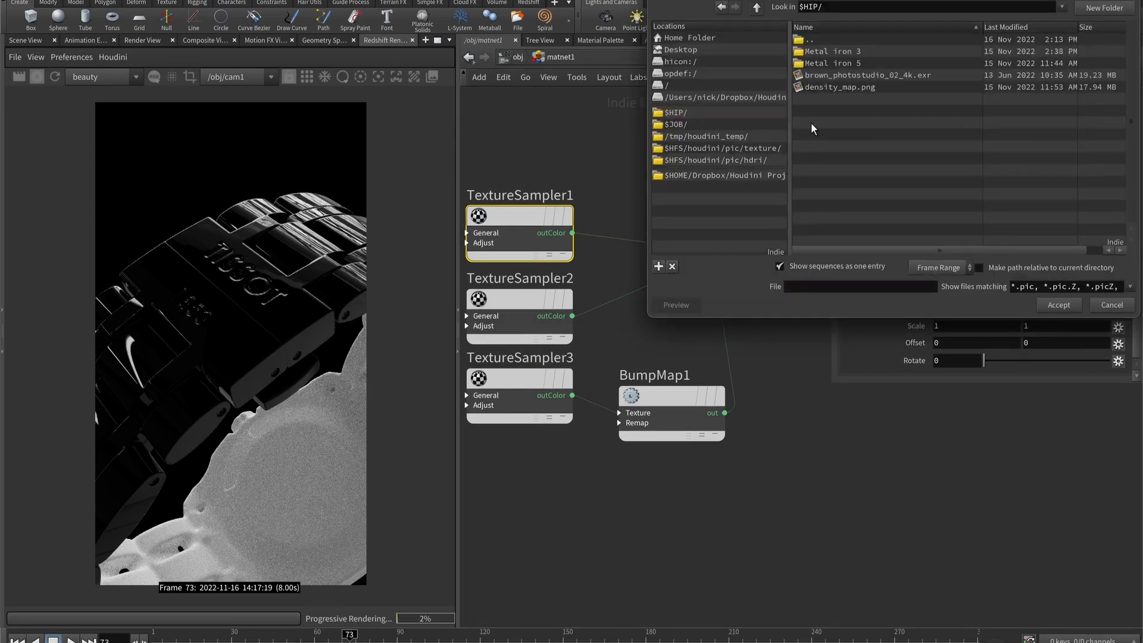
pyautogui.doubleClick(838, 63)
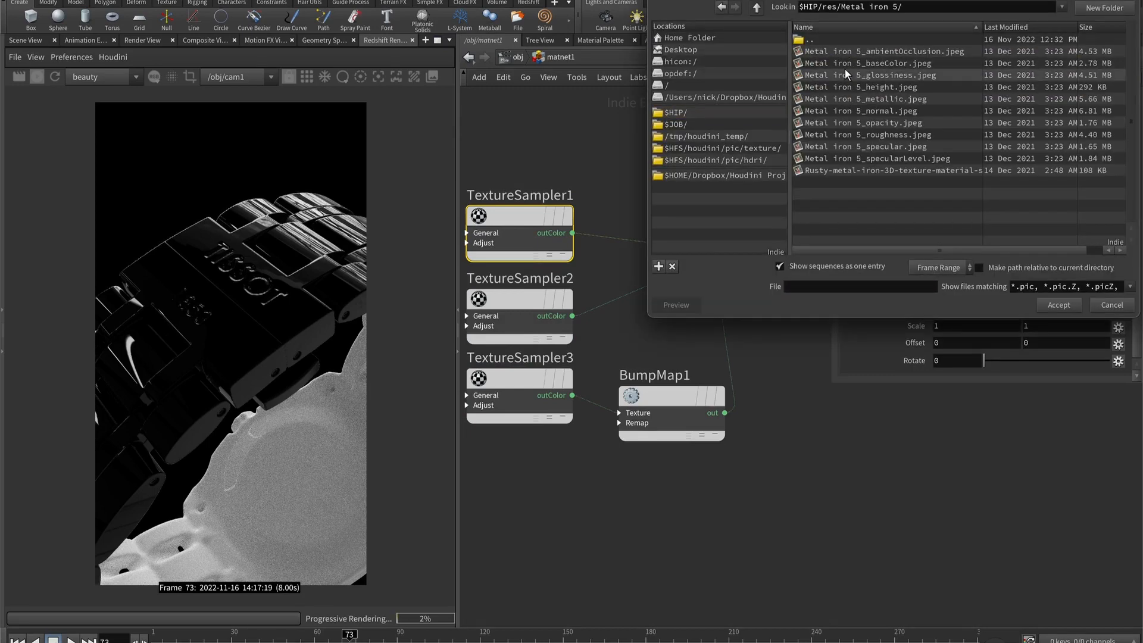
pyautogui.doubleClick(850, 62)
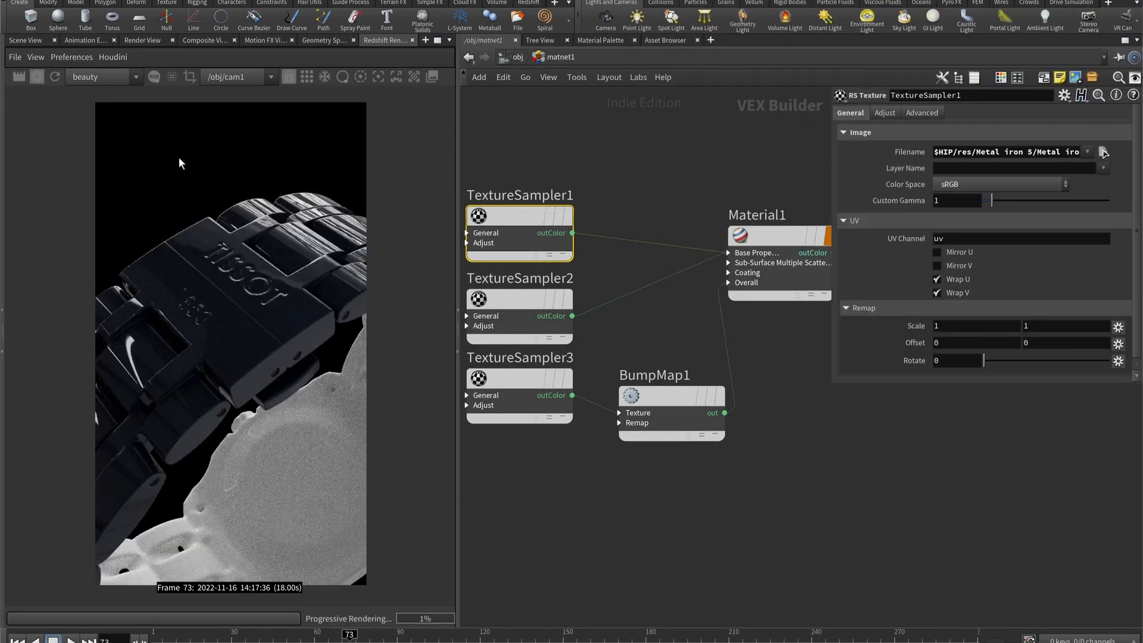
pyautogui.click(36, 77)
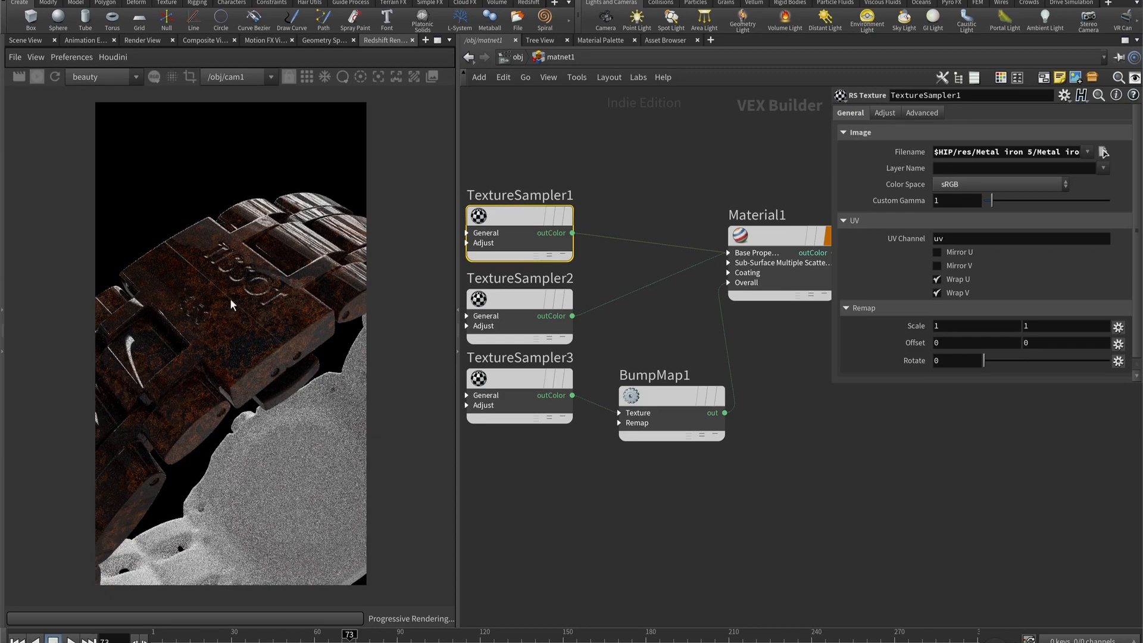
# - Load Metal iron 5_roughness.jpeg into TextureSampler2 and set its color space to Raw
pyautogui.click(525, 301)
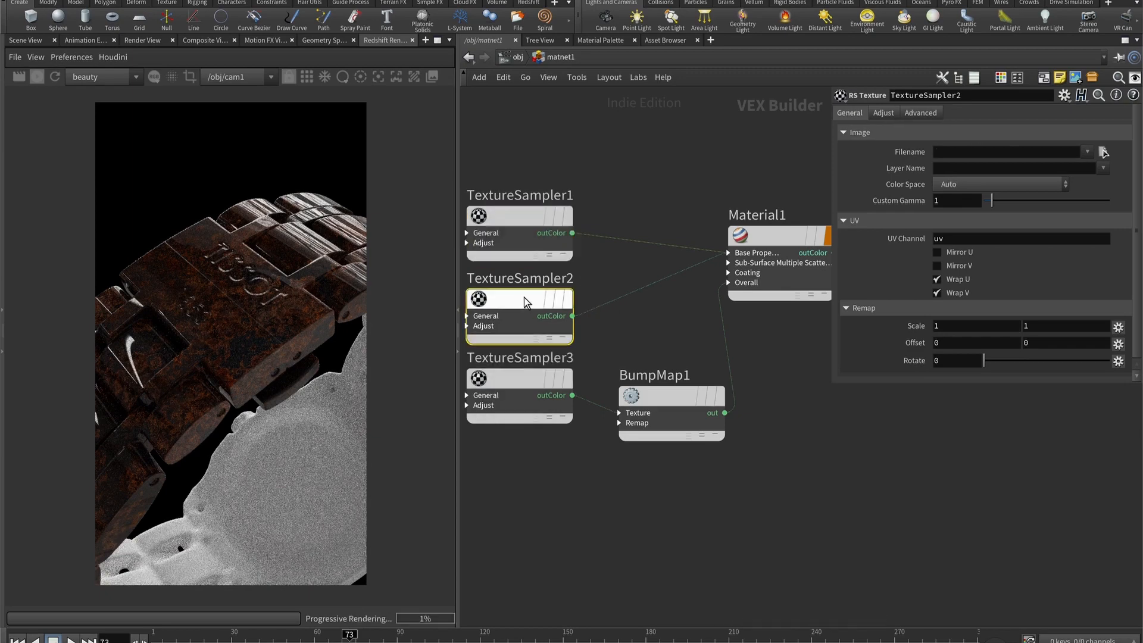
pyautogui.click(1103, 152)
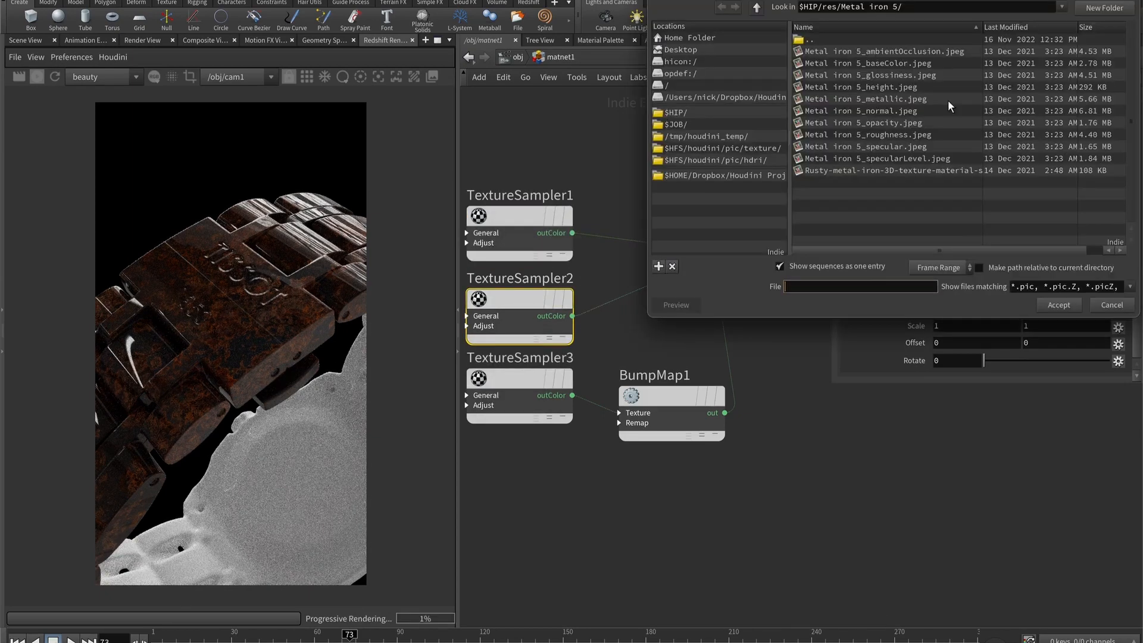
pyautogui.doubleClick(895, 134)
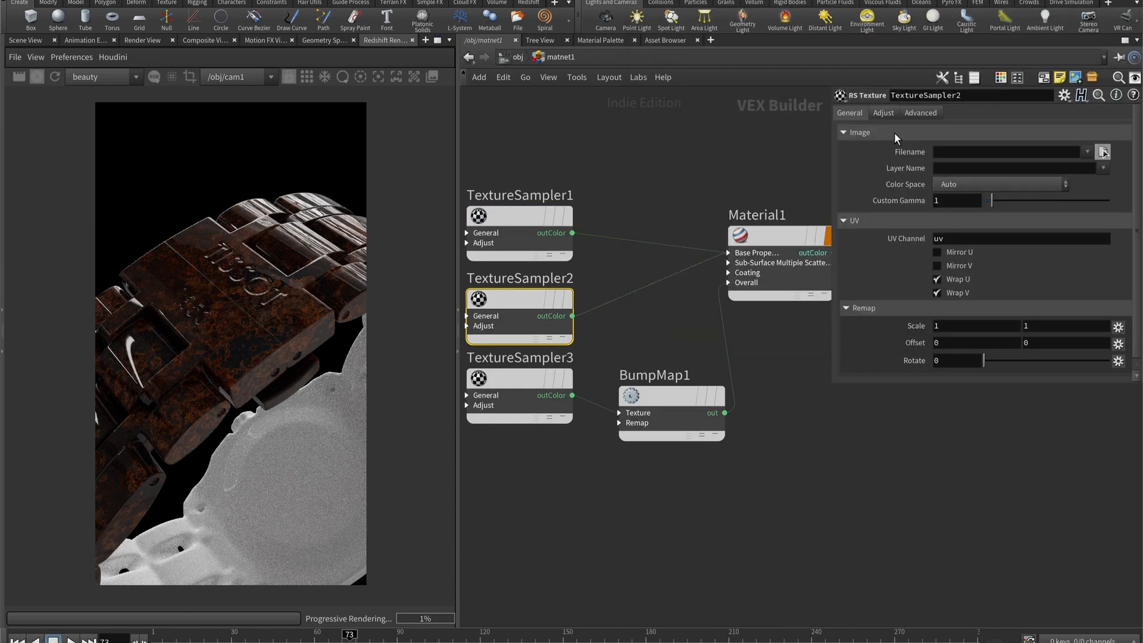
pyautogui.click(984, 185)
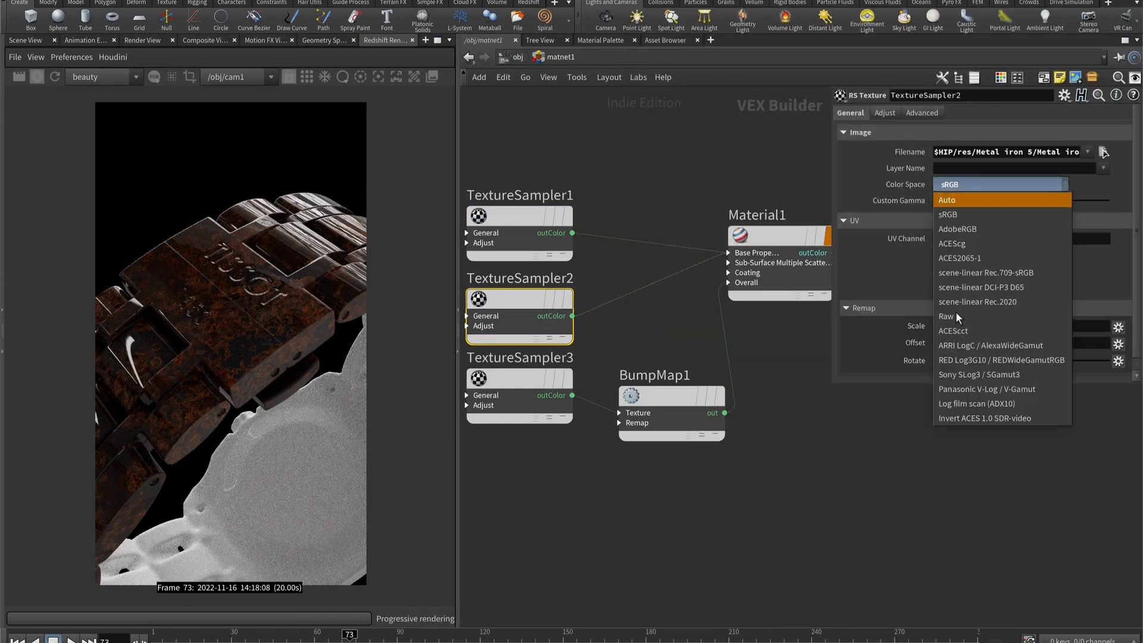
pyautogui.click(985, 198)
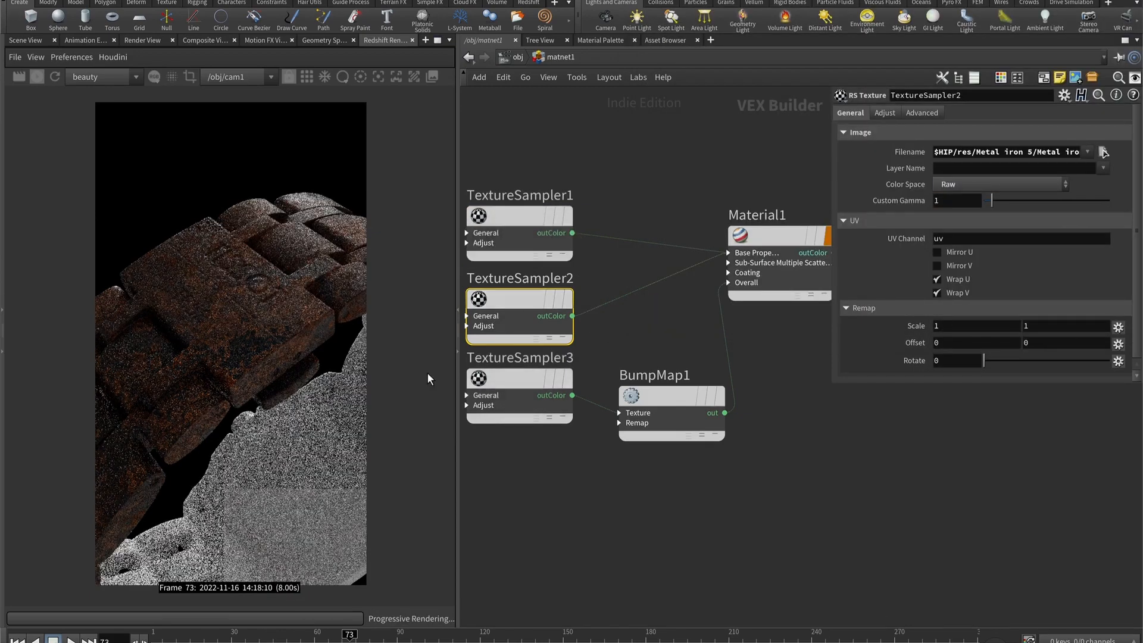
# - Load Metal iron 5_normal.jpeg into TextureSampler3 and set its color space to Raw
pyautogui.click(518, 378)
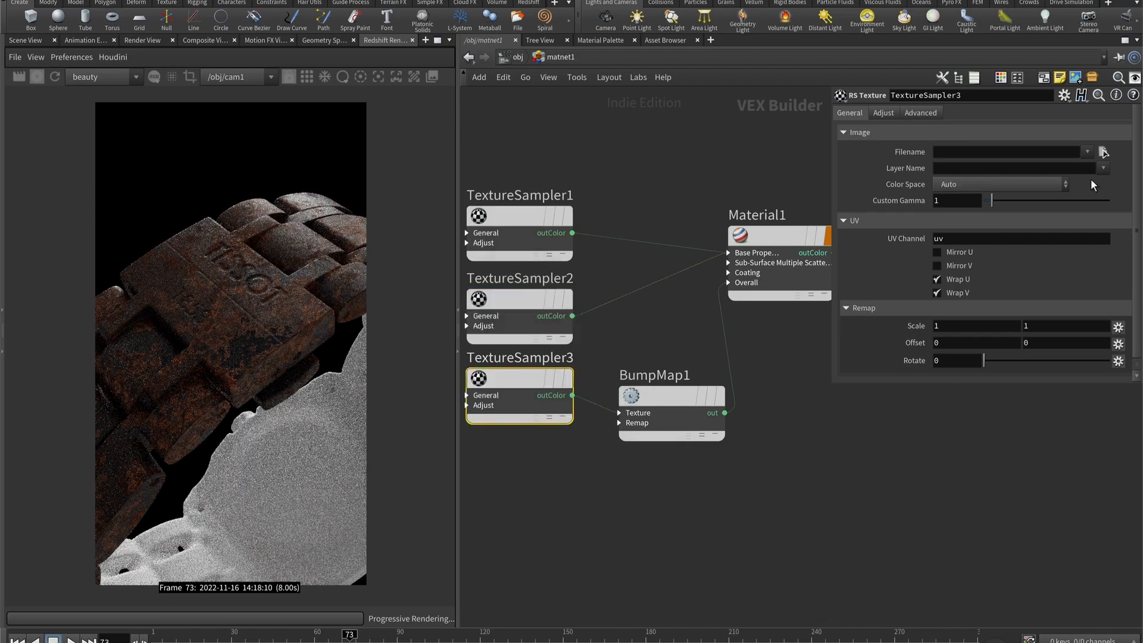
pyautogui.click(1103, 153)
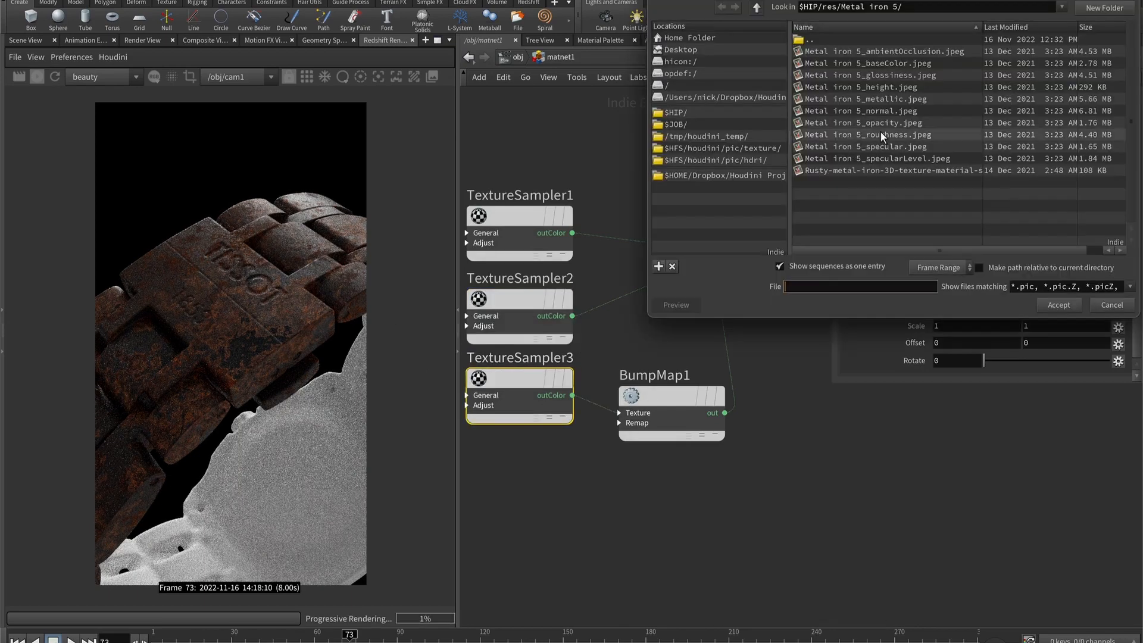
pyautogui.doubleClick(881, 110)
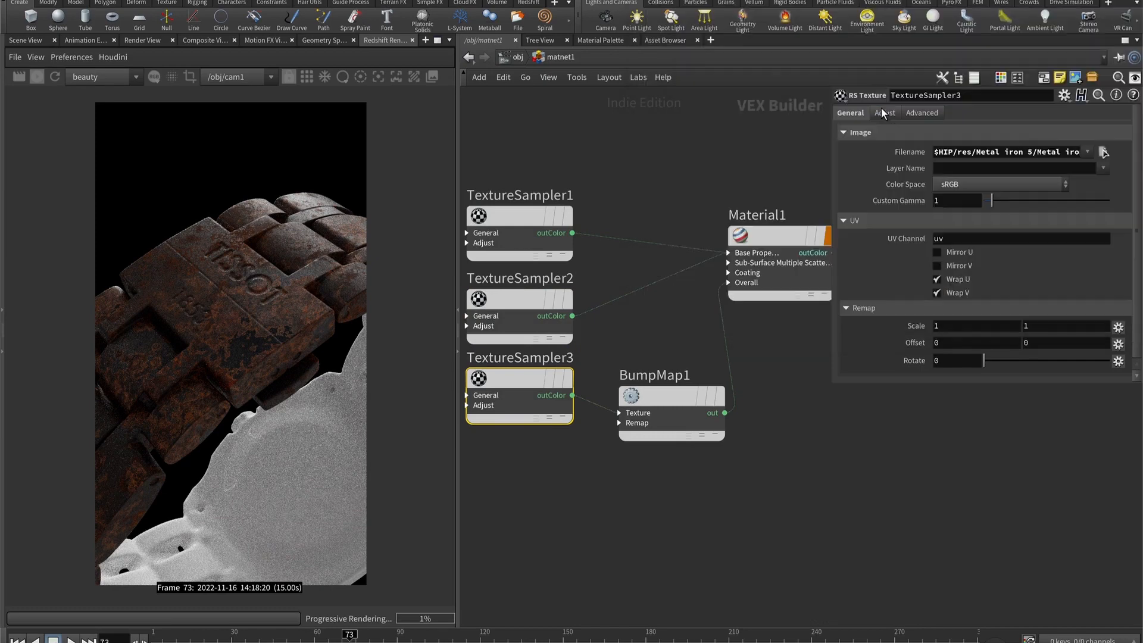
pyautogui.click(953, 185)
pyautogui.click(959, 316)
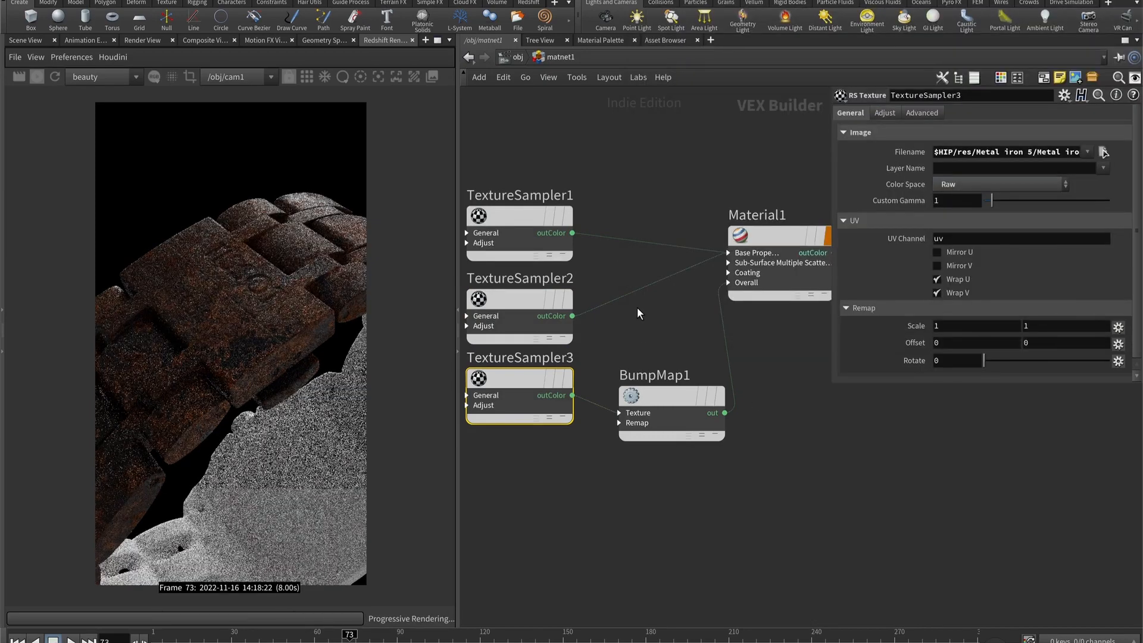
# - Apply the Iron preset to Material1
pyautogui.click(770, 235)
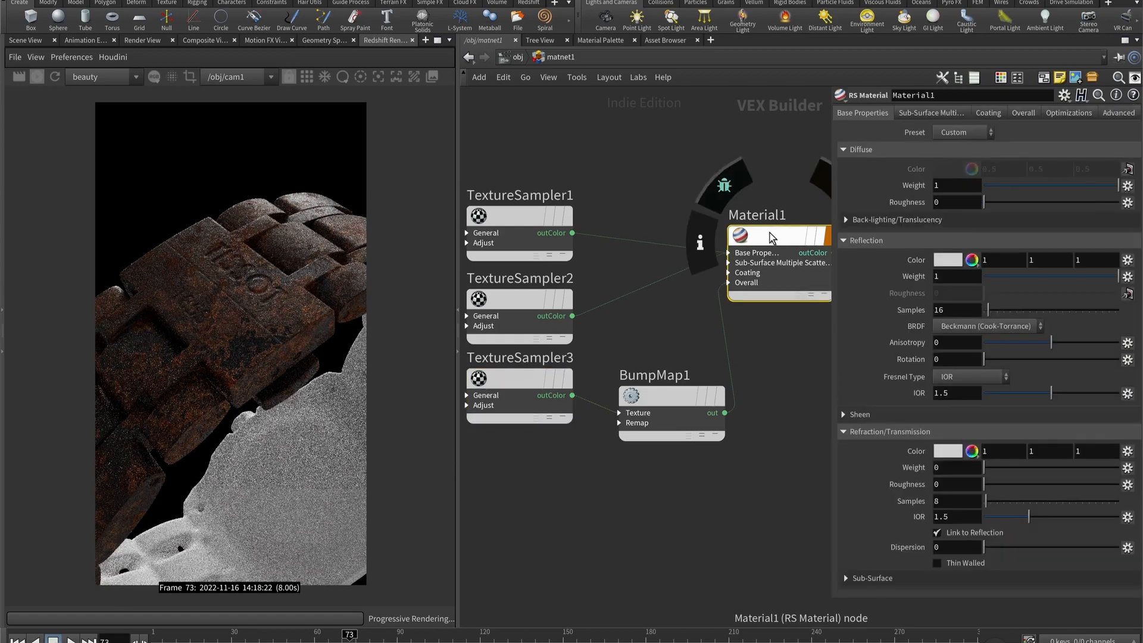
pyautogui.click(978, 130)
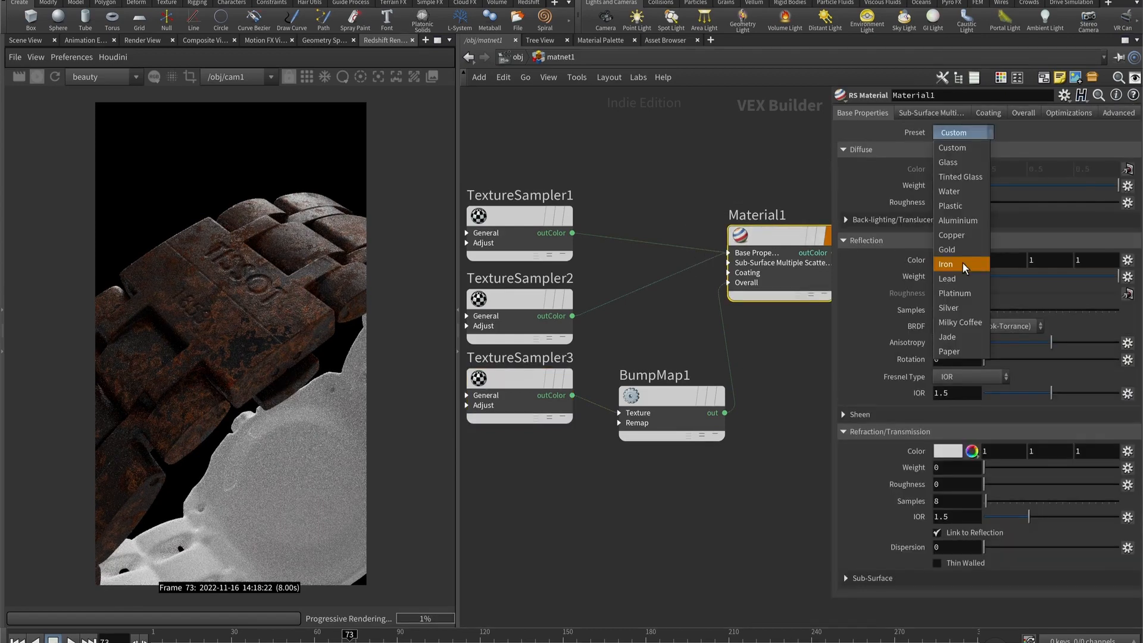
pyautogui.click(963, 263)
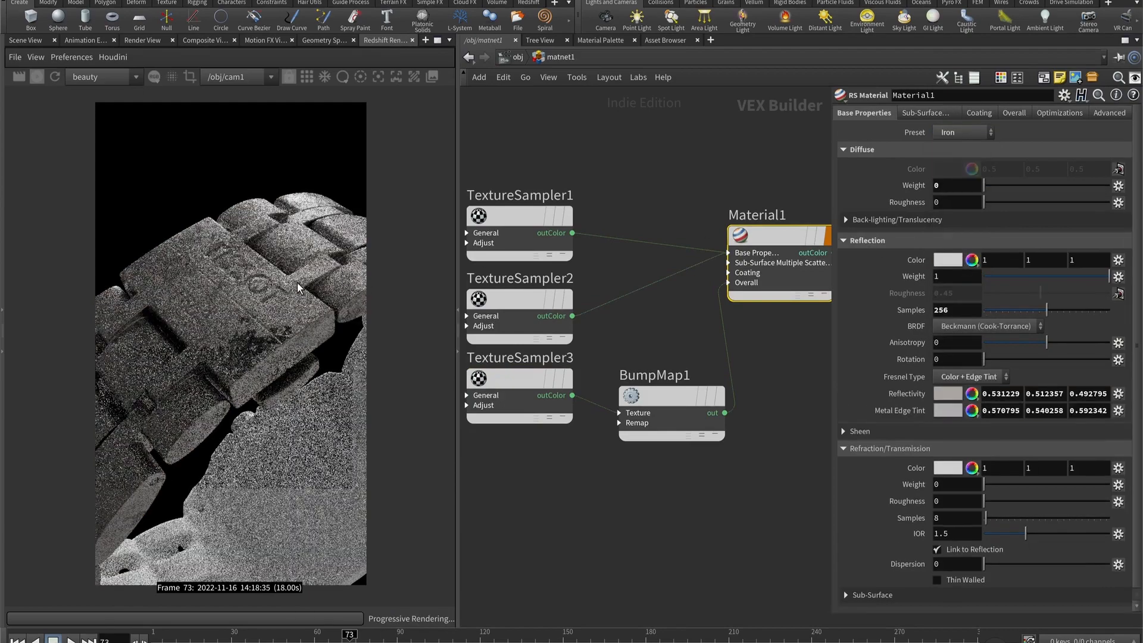
# - Set Material1's diffuse weight to 0.8 and its reflection Fresnel type to Metalness
pyautogui.click(961, 182)
pyautogui.write('.')
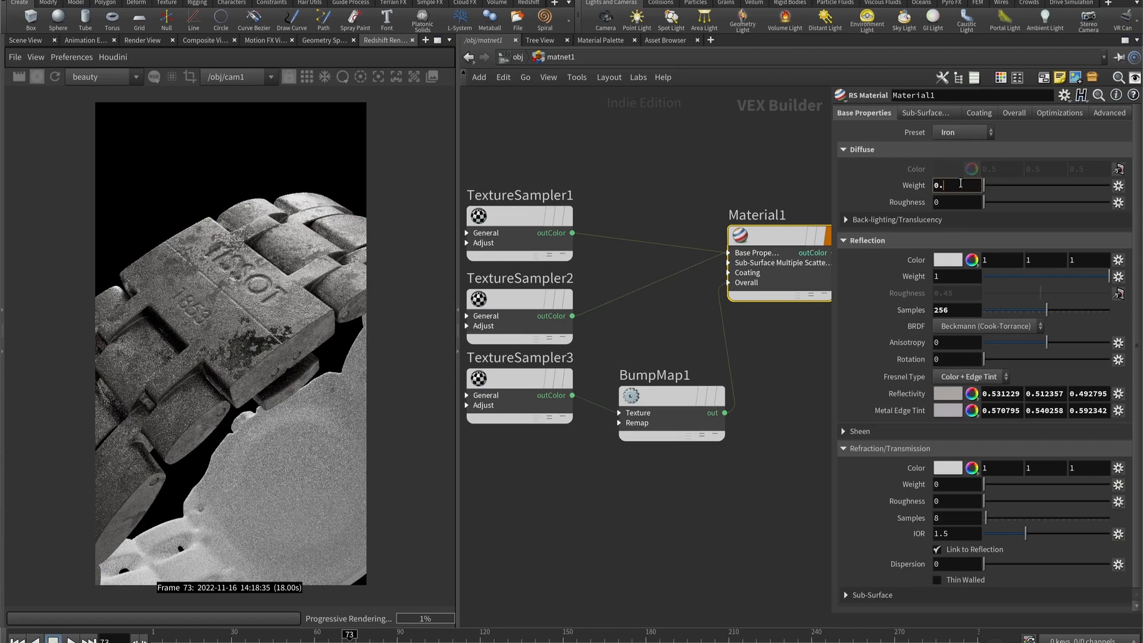
pyautogui.write('8')
pyautogui.press('Return')
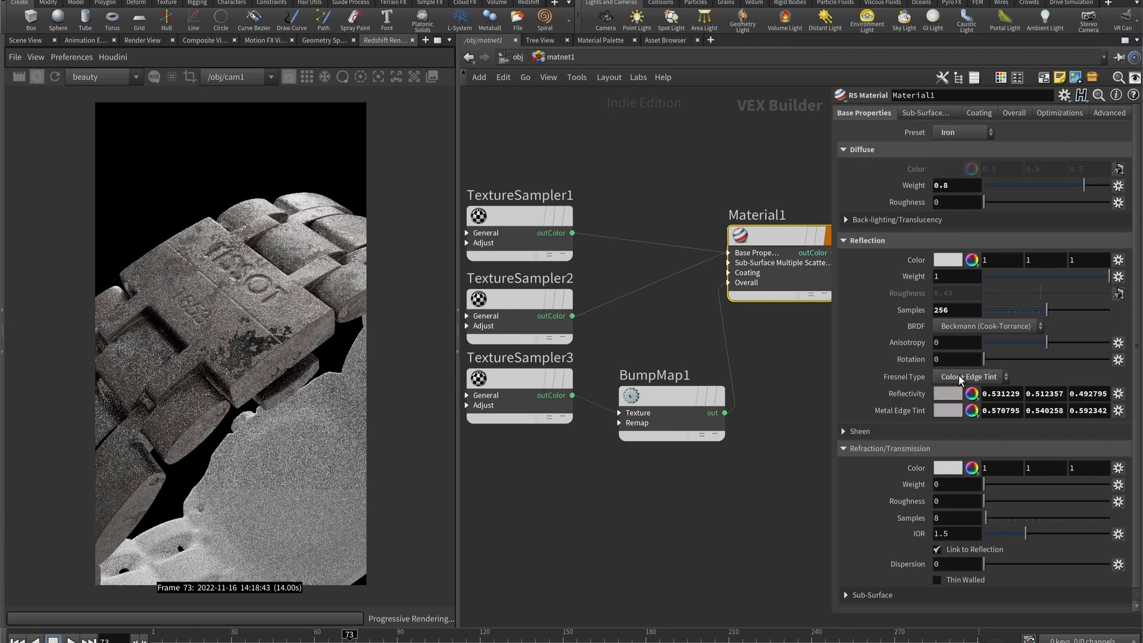
pyautogui.click(959, 377)
pyautogui.click(981, 422)
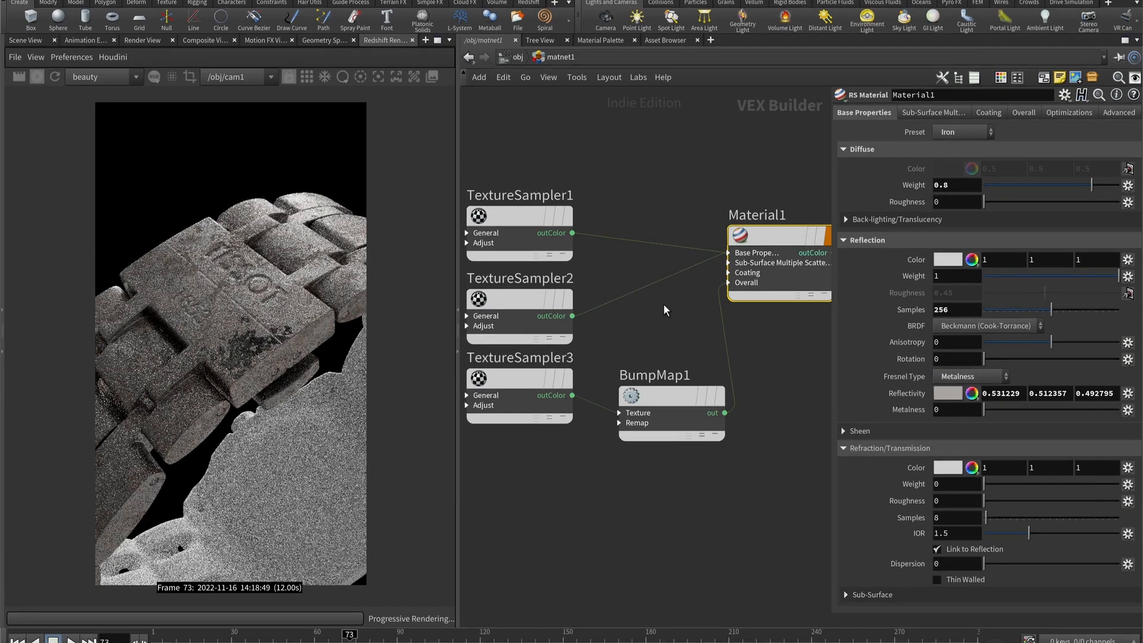
# - Connect TextureSampler1's outColor to Material1's refl_reflectivity input as well
pyautogui.click(539, 222)
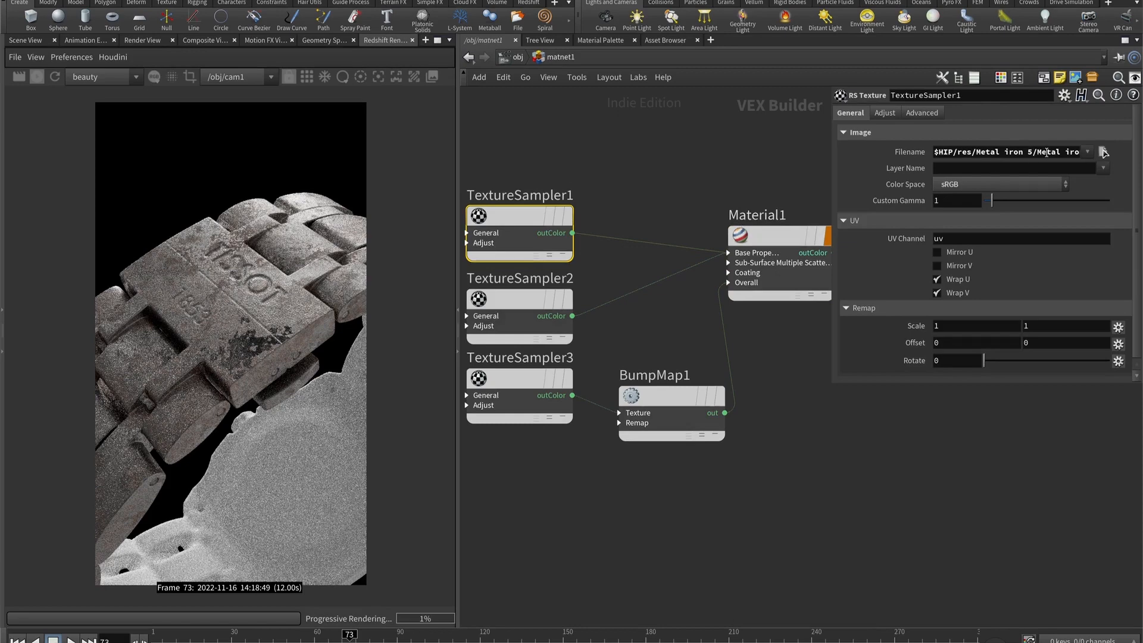
pyautogui.moveTo(572, 233); pyautogui.dragTo(745, 253)
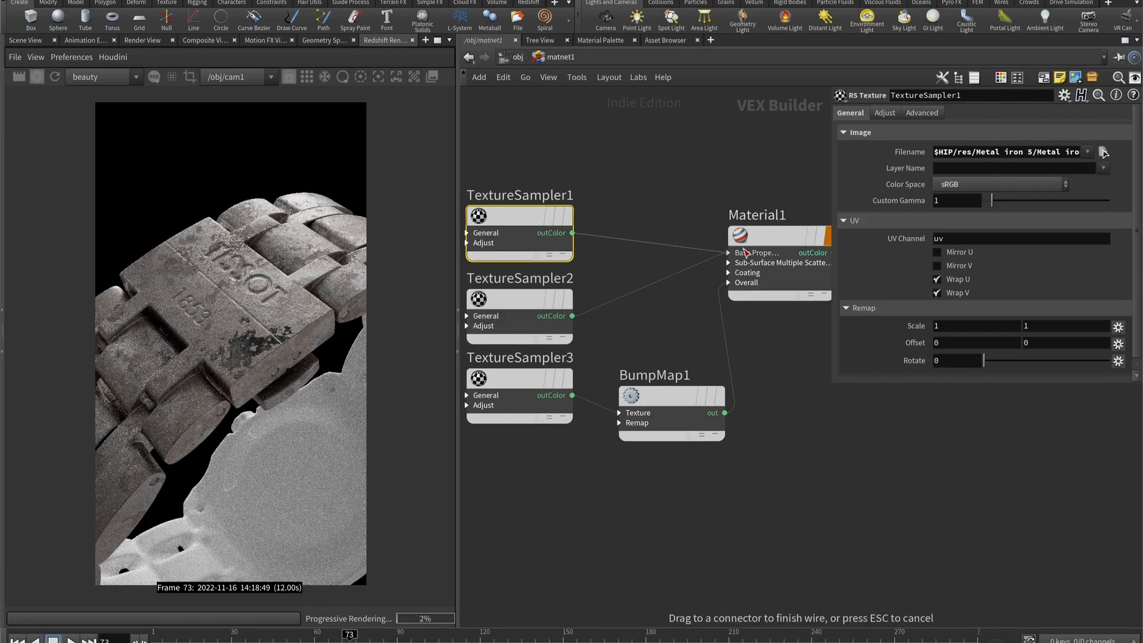
pyautogui.click(744, 253)
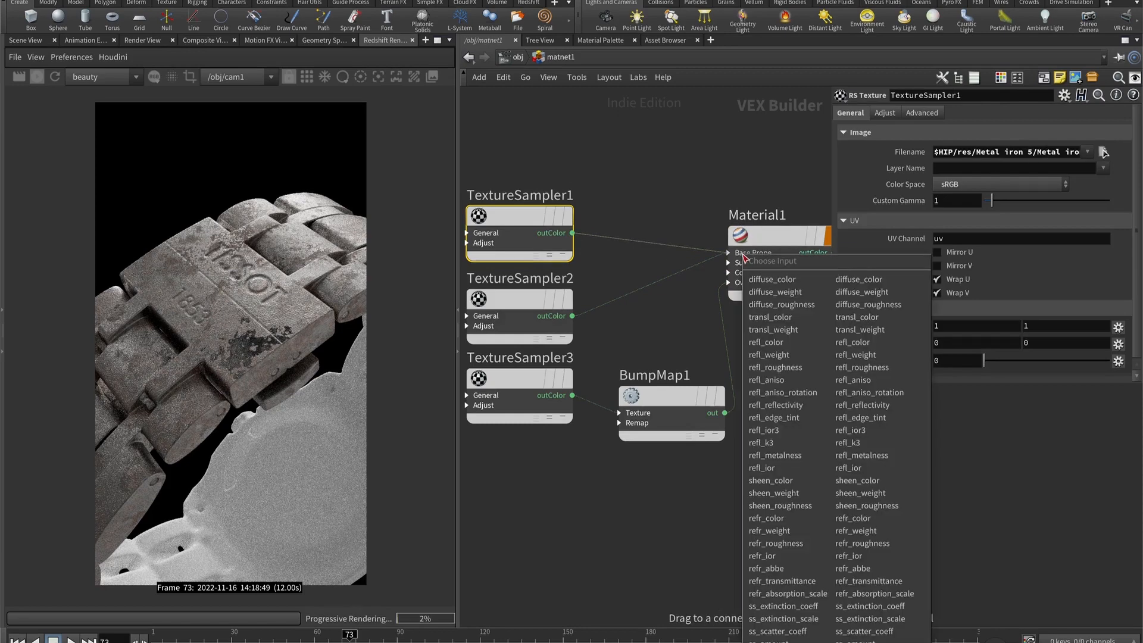
pyautogui.click(800, 404)
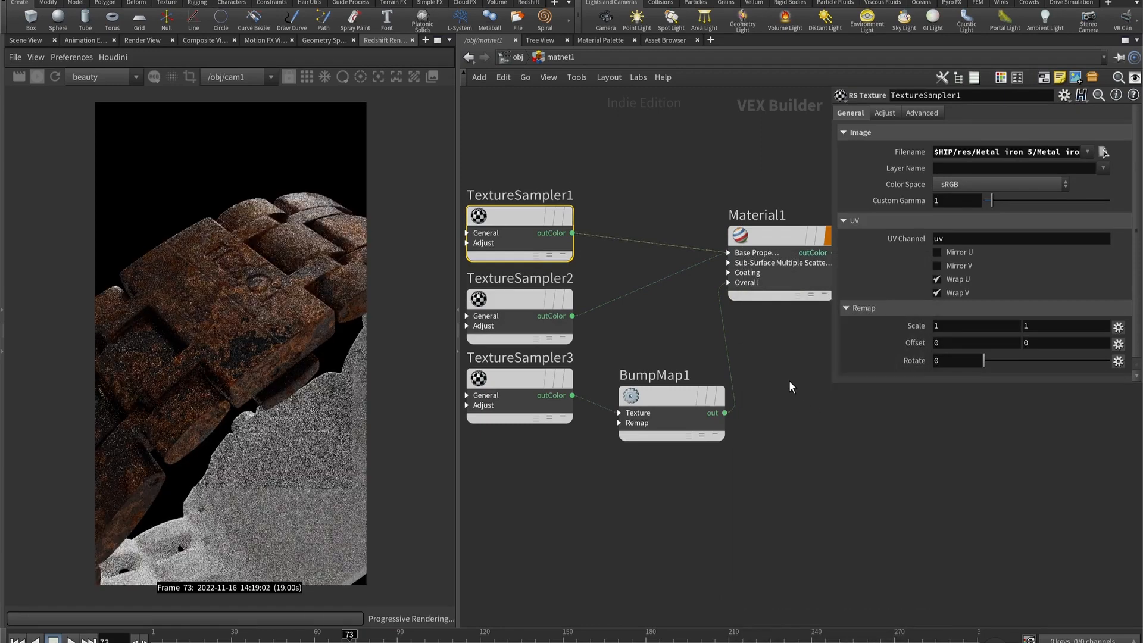
# - Set Material1's reflection metalness to 1
pyautogui.click(774, 293)
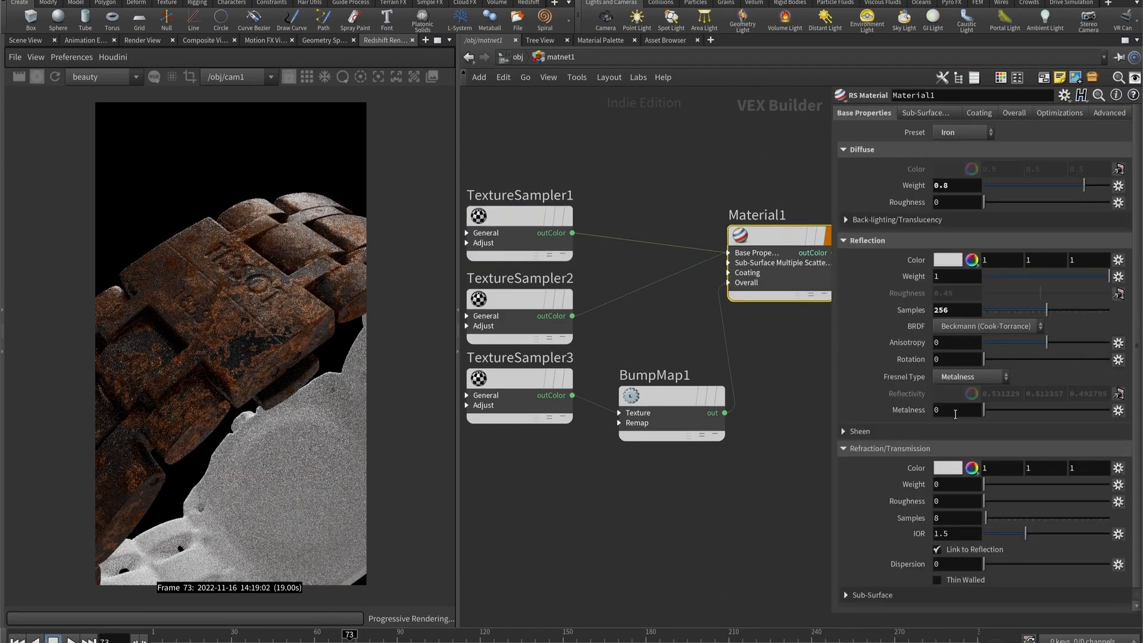
pyautogui.click(955, 411)
pyautogui.write('1')
pyautogui.press('Return')
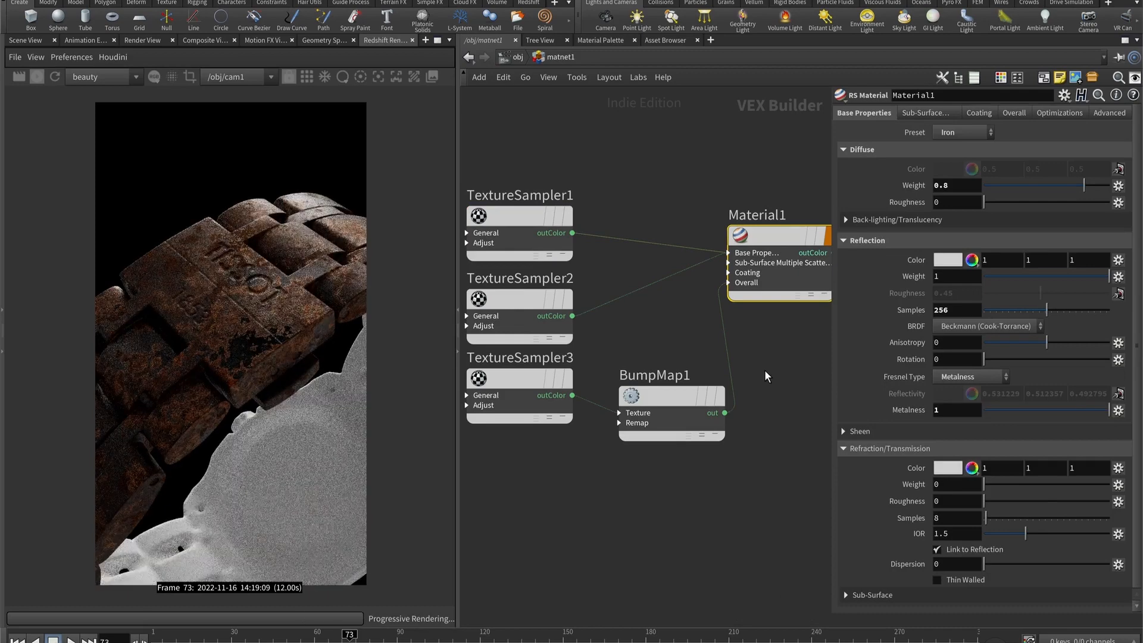
# - Rename the Material1 node as metal_rusty
pyautogui.moveTo(646, 513); pyautogui.dragTo(692, 470, button='middle')
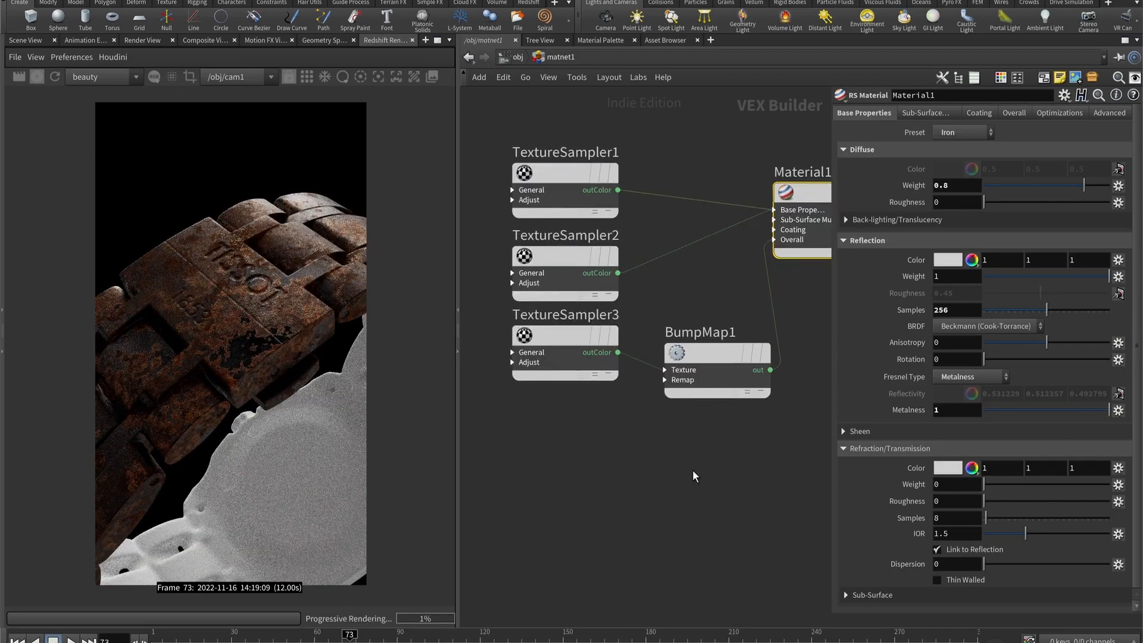
pyautogui.scroll(-3, 692, 475)
pyautogui.moveTo(635, 343)
pyautogui.moveTo(633, 338); pyautogui.dragTo(629, 326)
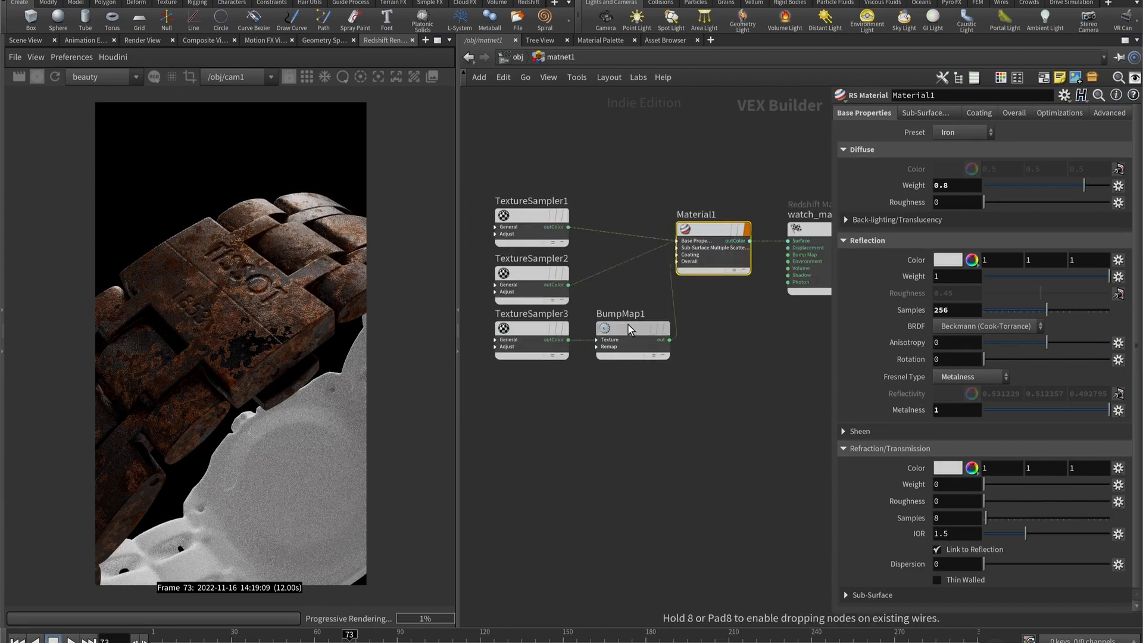
pyautogui.moveTo(796, 230); pyautogui.dragTo(684, 233, button='middle')
pyautogui.moveTo(683, 233); pyautogui.dragTo(759, 224)
pyautogui.doubleClick(574, 217)
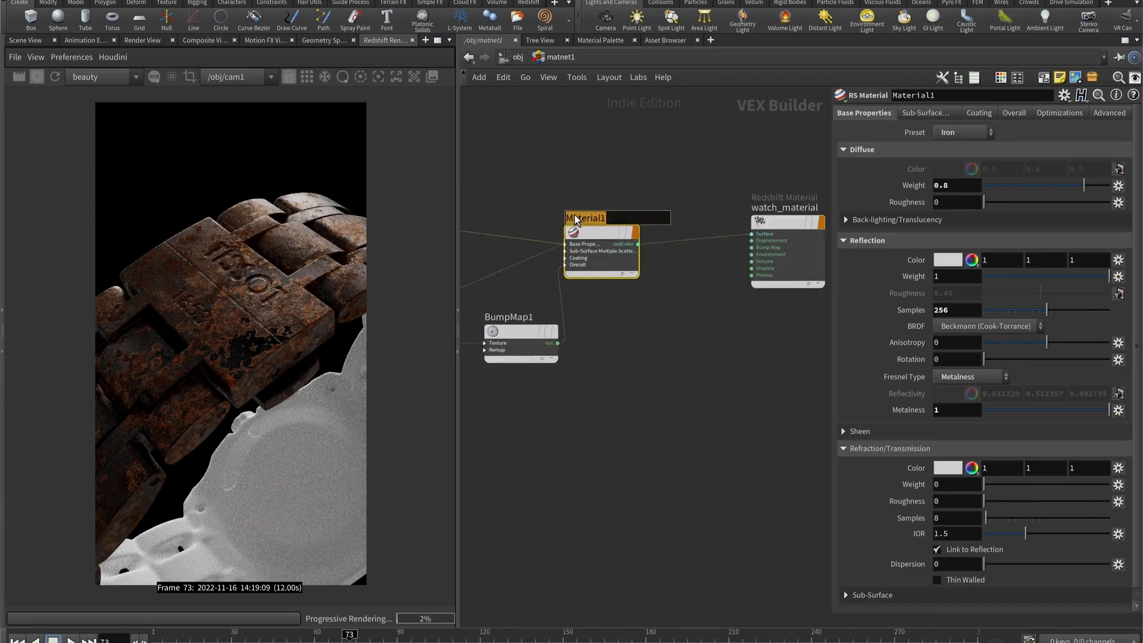
pyautogui.write('metal_rusty')
pyautogui.press('Return')
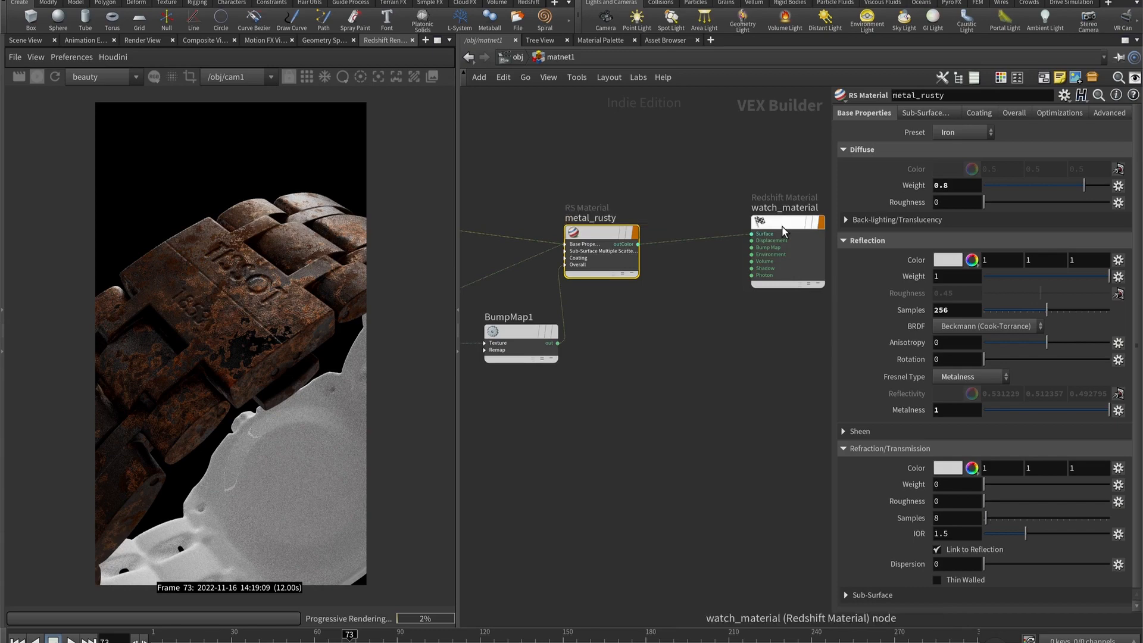
# - Auto-arrange the network and duplicate metal_rusty with its three texture samplers and bump map below the originals
pyautogui.press('l')
pyautogui.moveTo(765, 350); pyautogui.dragTo(620, 316, button='middle')
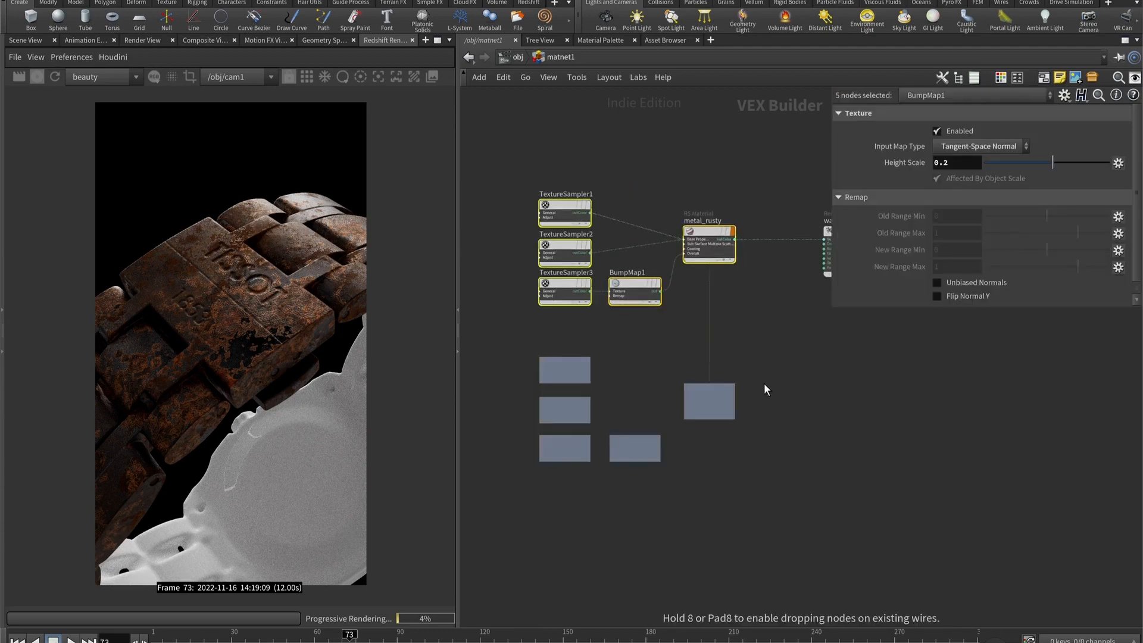
pyautogui.click(763, 384)
# - Rename the duplicated RS Material node as metal_clean
pyautogui.doubleClick(713, 374)
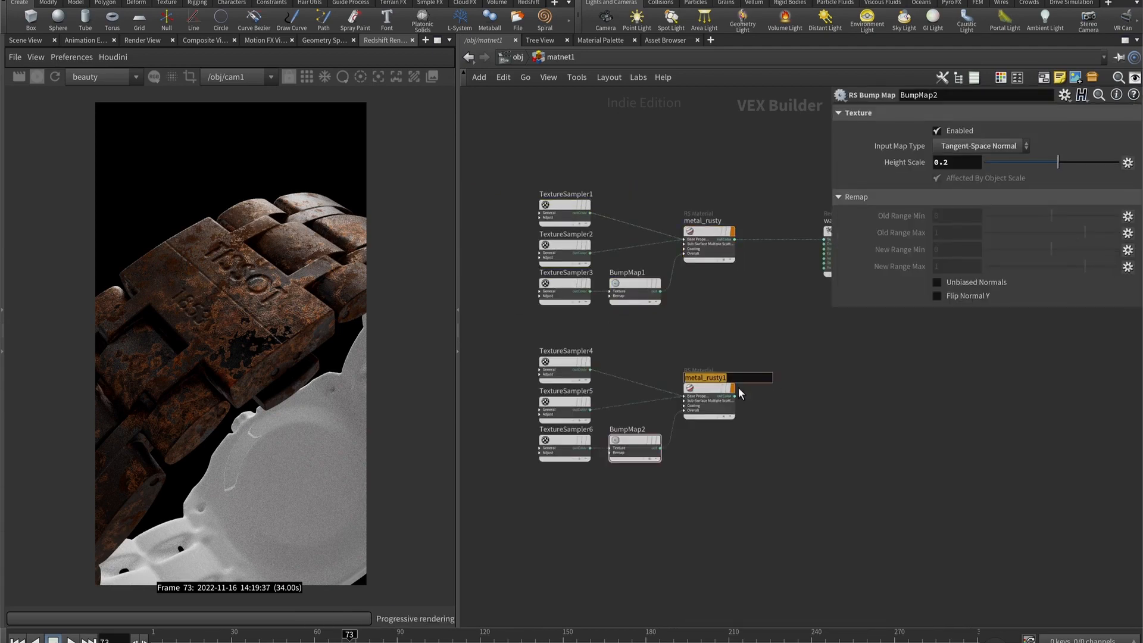
pyautogui.write('meat')
pyautogui.press('BackSpace')
pyautogui.press('BackSpace')
pyautogui.write('tal_clean')
pyautogui.press('Return')
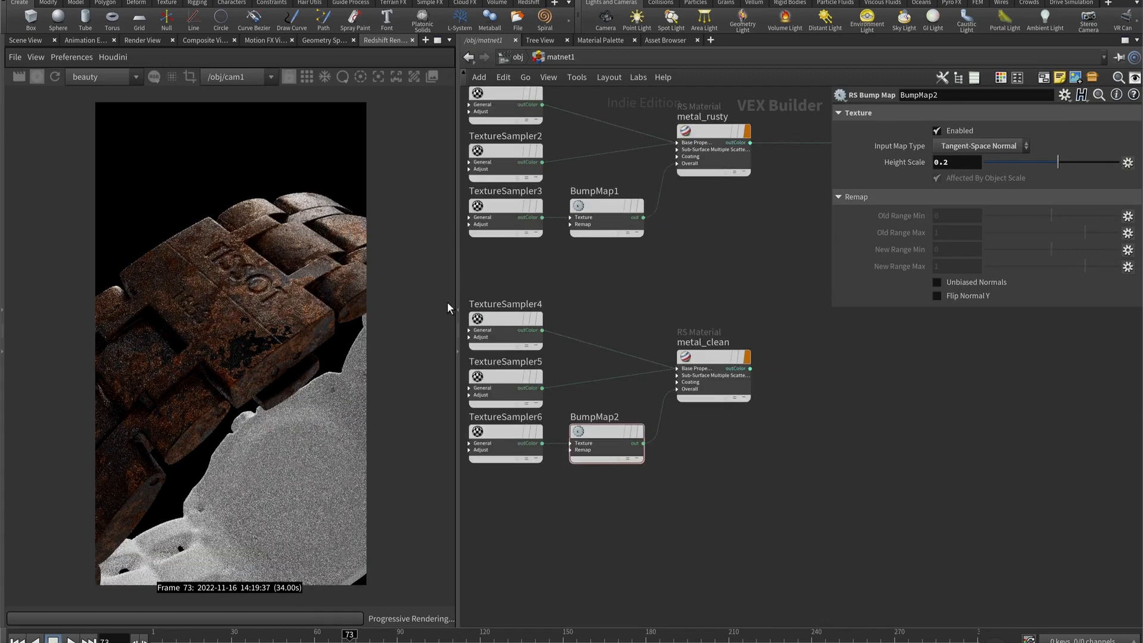
# - Connect metal_clean's outColor to watch_material's Surface input in place of metal_rusty
pyautogui.moveTo(720, 290); pyautogui.dragTo(589, 306, button='middle')
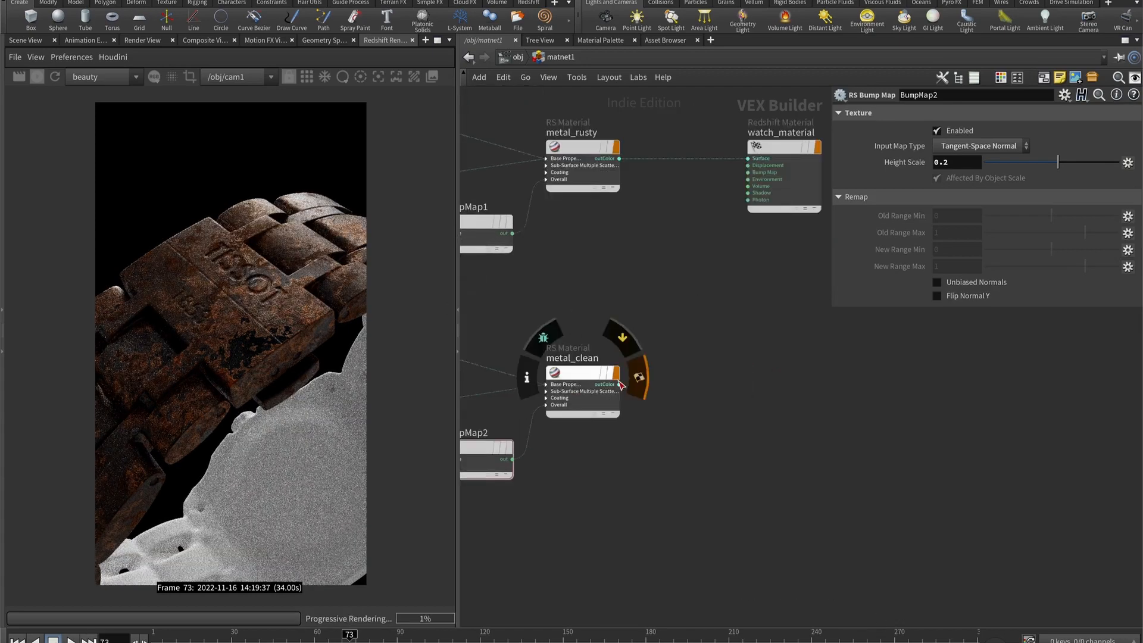
pyautogui.click(619, 384)
pyautogui.click(748, 159)
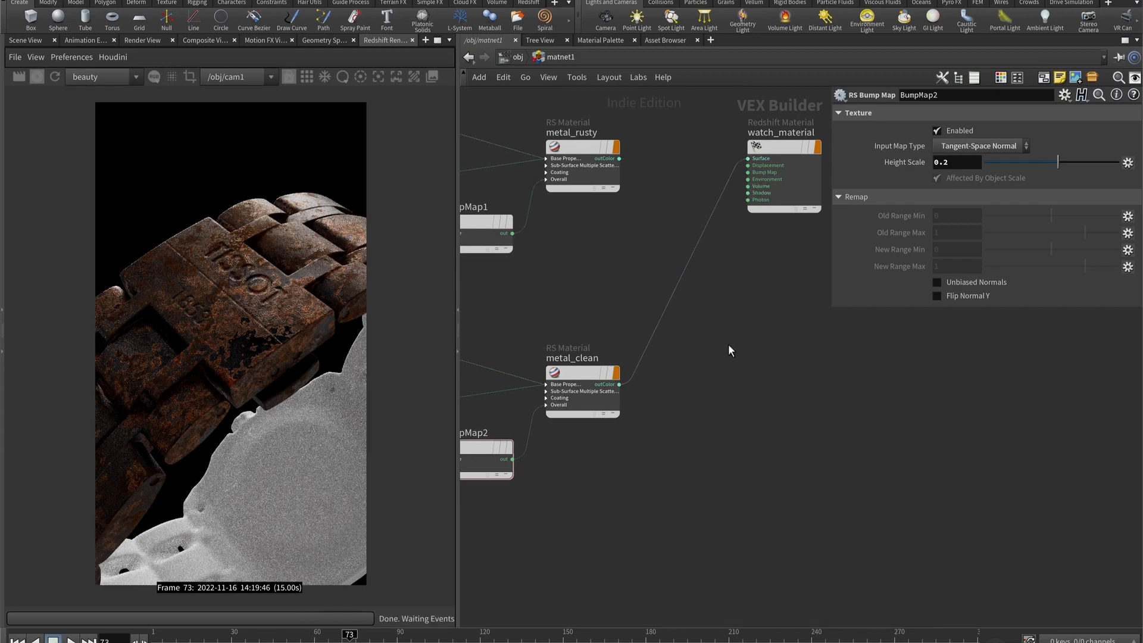
pyautogui.moveTo(553, 337); pyautogui.dragTo(762, 285, button='middle')
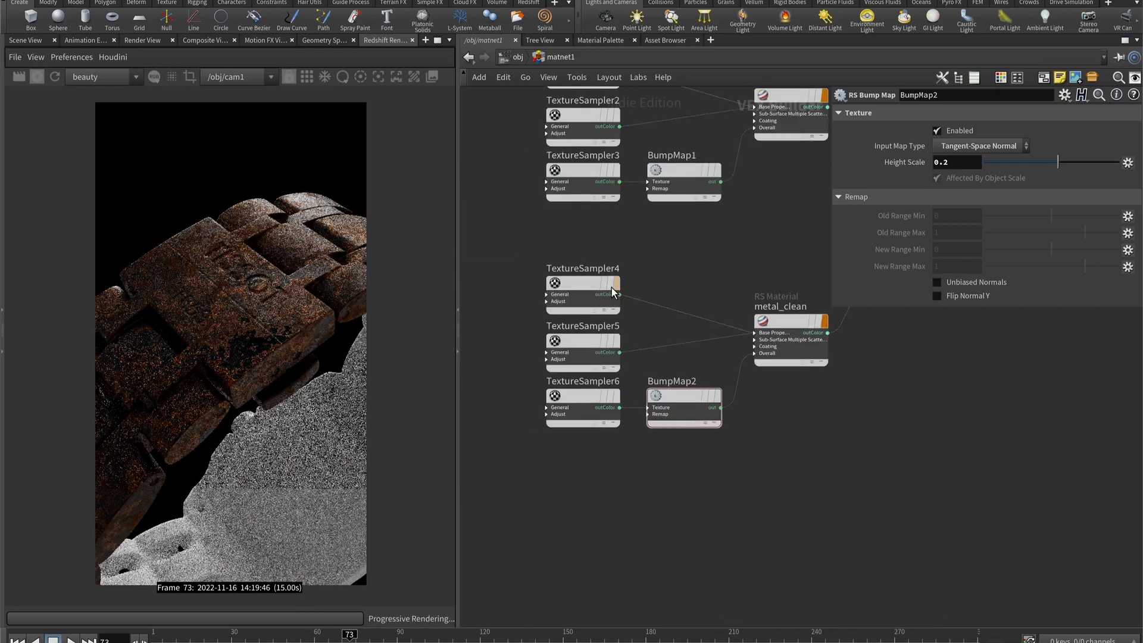
# - Replace TextureSampler4's image with the corresponding texture from the Metal iron 3 folder
pyautogui.click(580, 286)
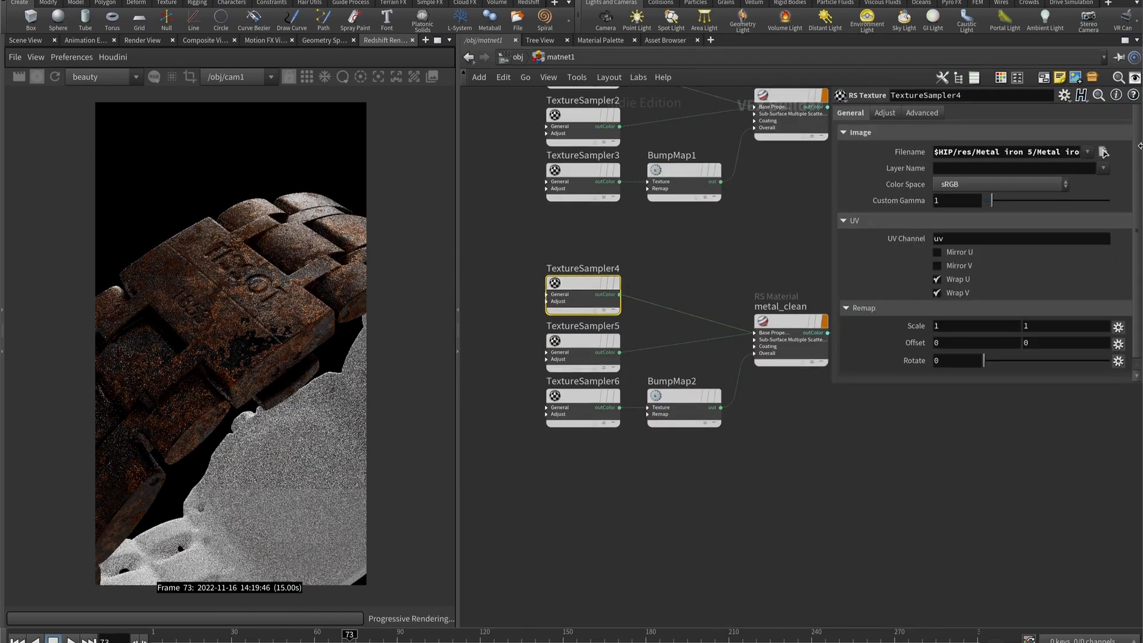
pyautogui.click(1103, 152)
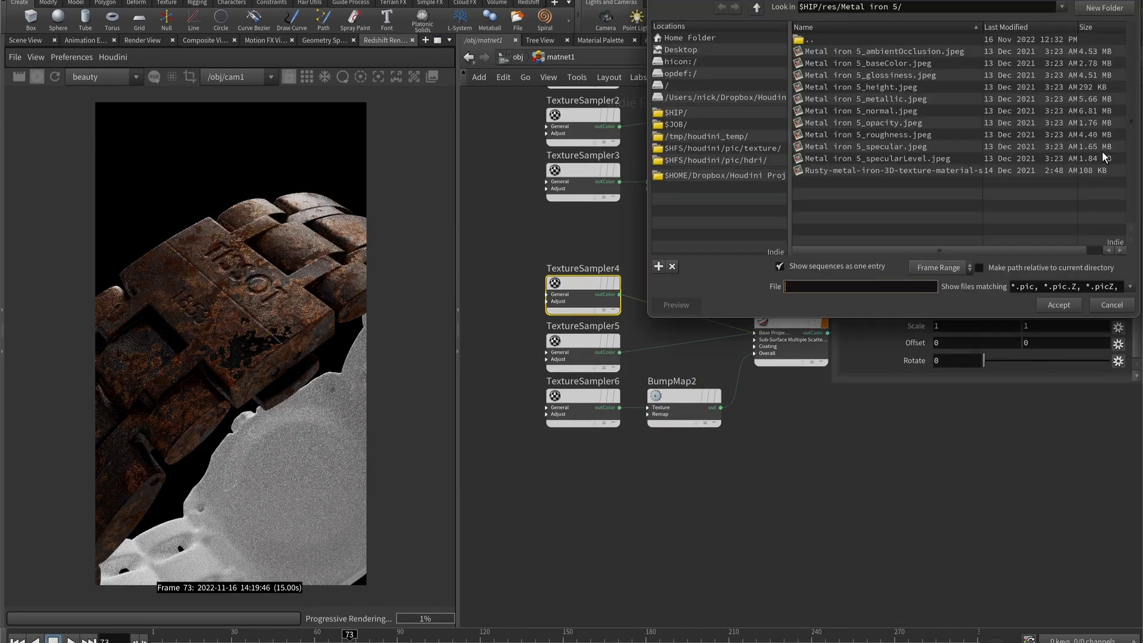
pyautogui.click(760, 8)
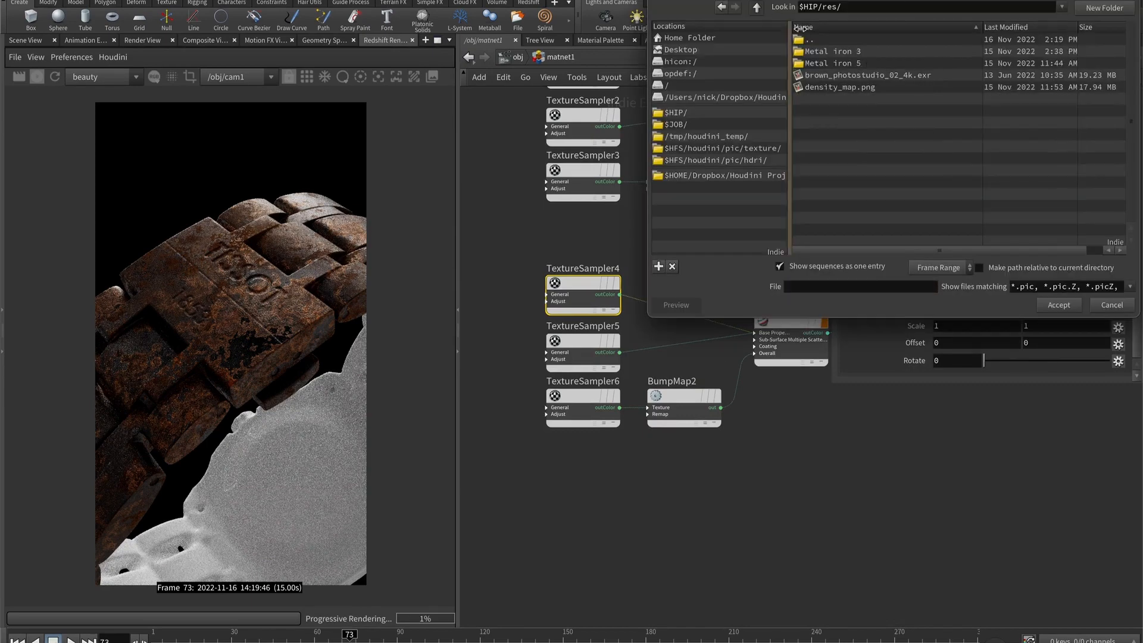
pyautogui.doubleClick(845, 51)
pyautogui.press('Escape')
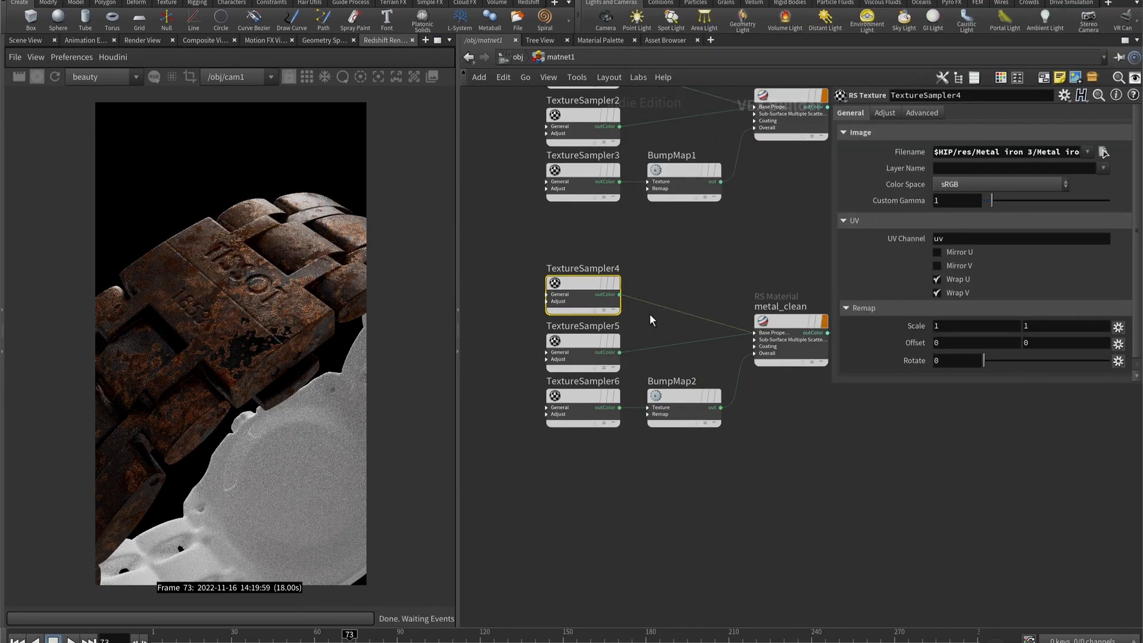
# - Load Metal iron 3_roughness.jpeg into TextureSampler5 and set its color space to Raw
pyautogui.click(583, 352)
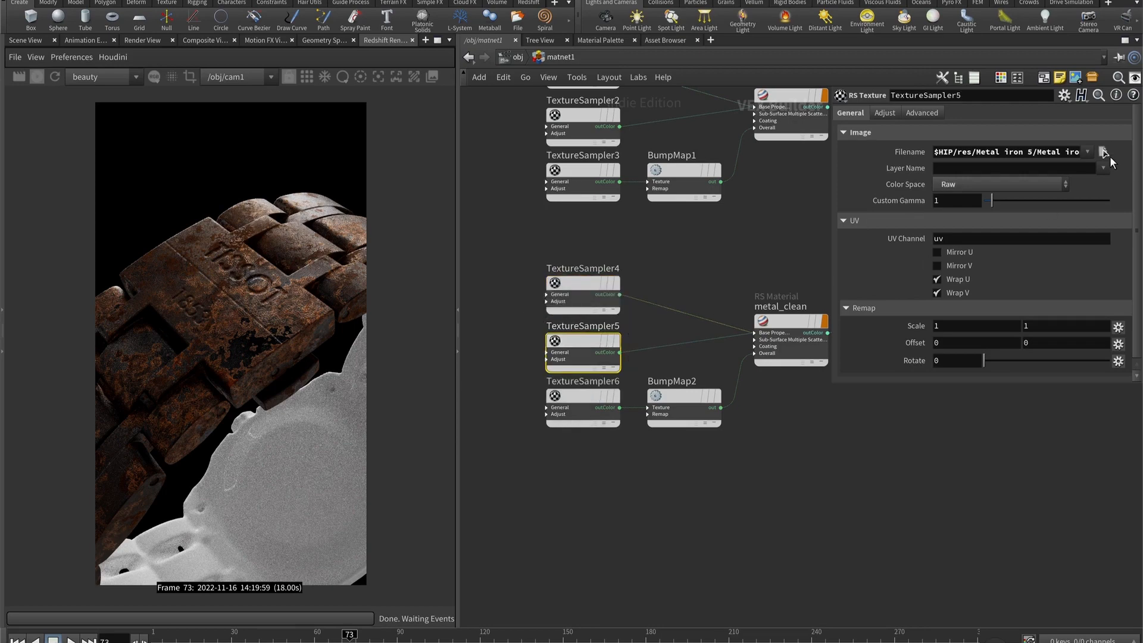
pyautogui.click(1103, 152)
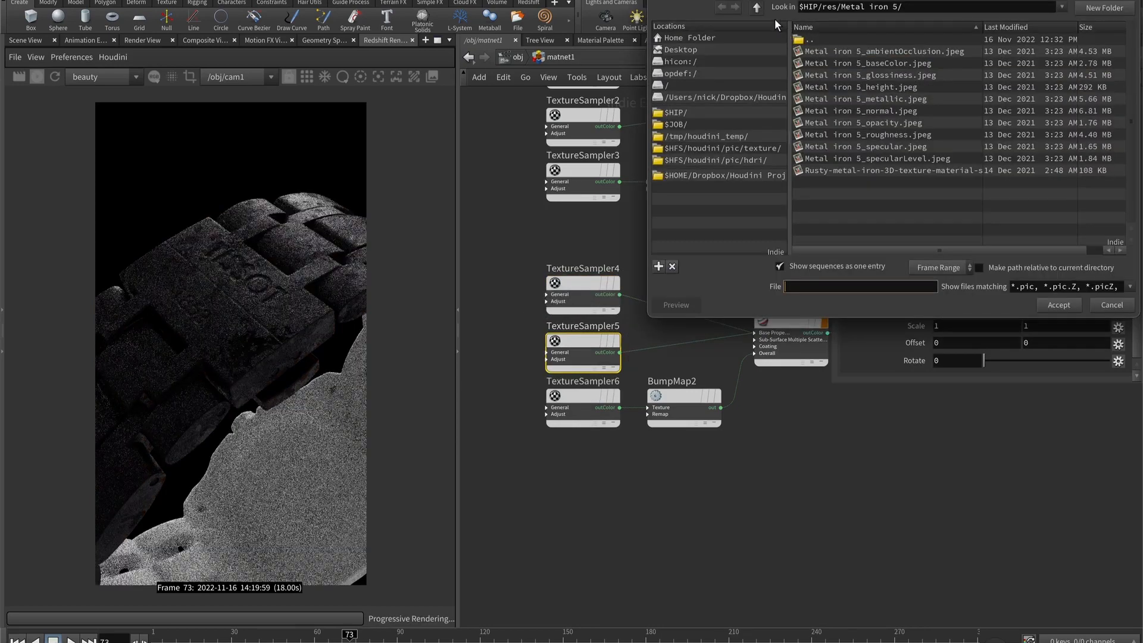
pyautogui.click(757, 7)
pyautogui.doubleClick(811, 51)
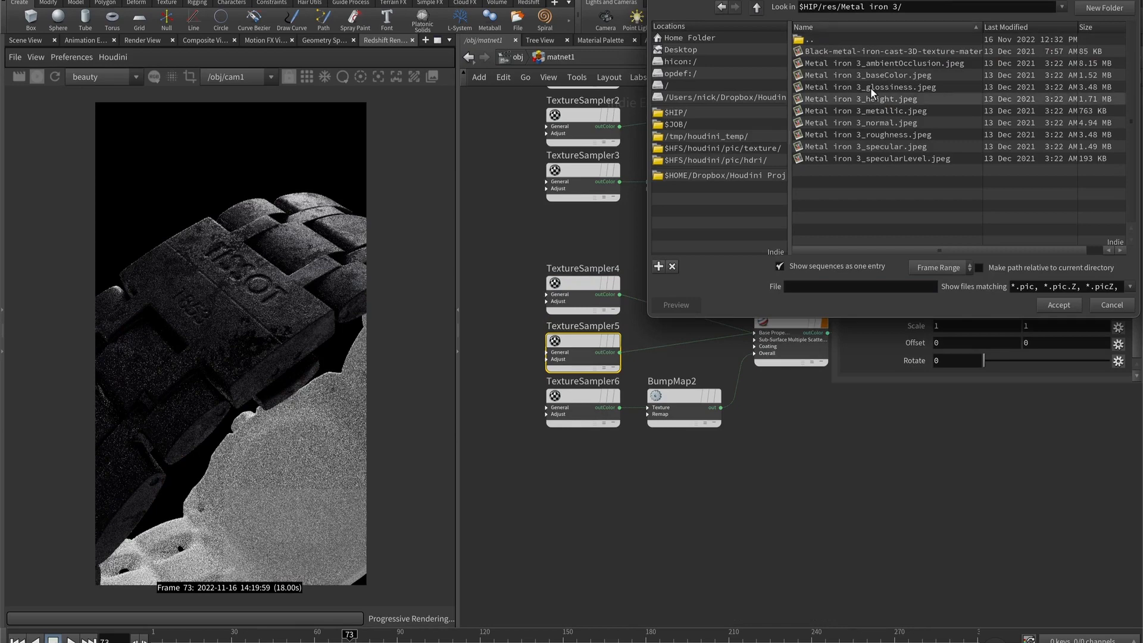
pyautogui.doubleClick(903, 134)
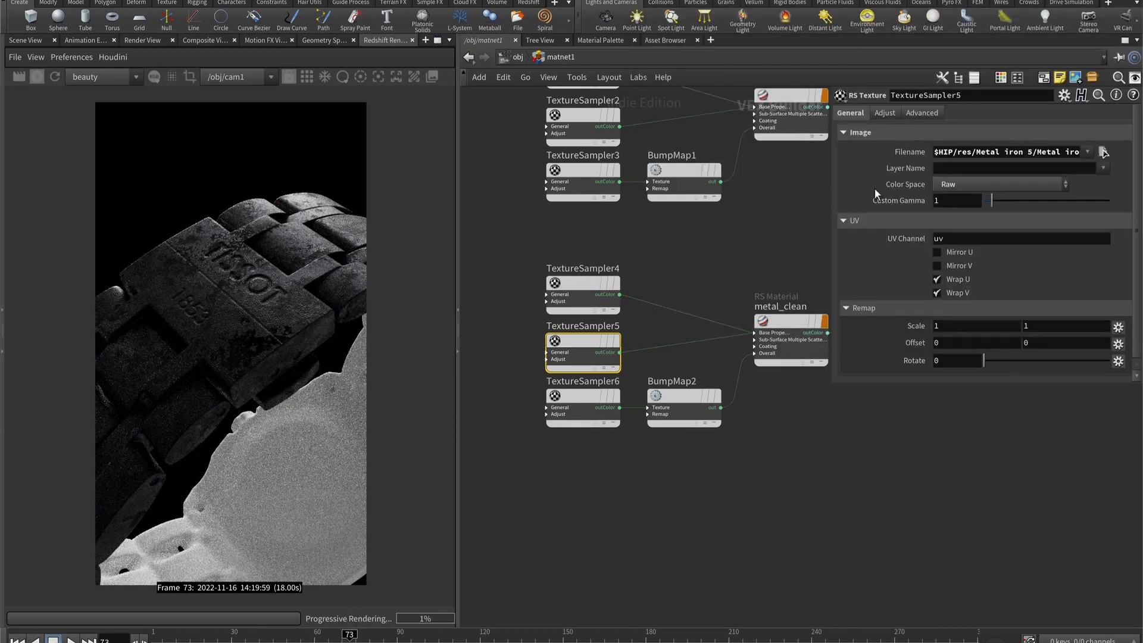
pyautogui.click(995, 183)
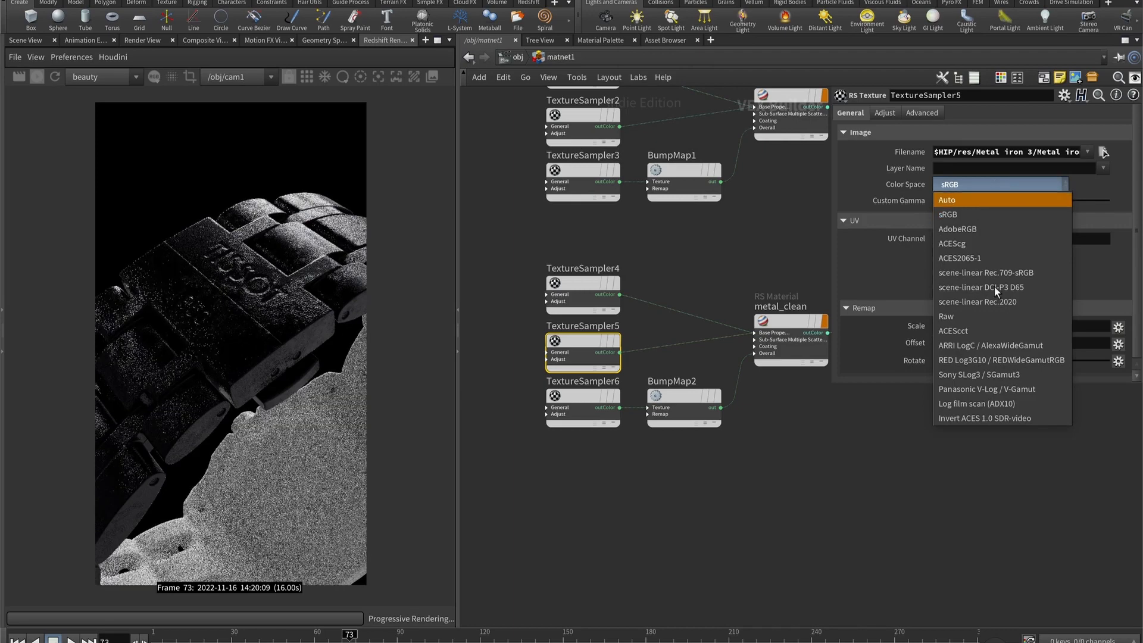
pyautogui.click(984, 314)
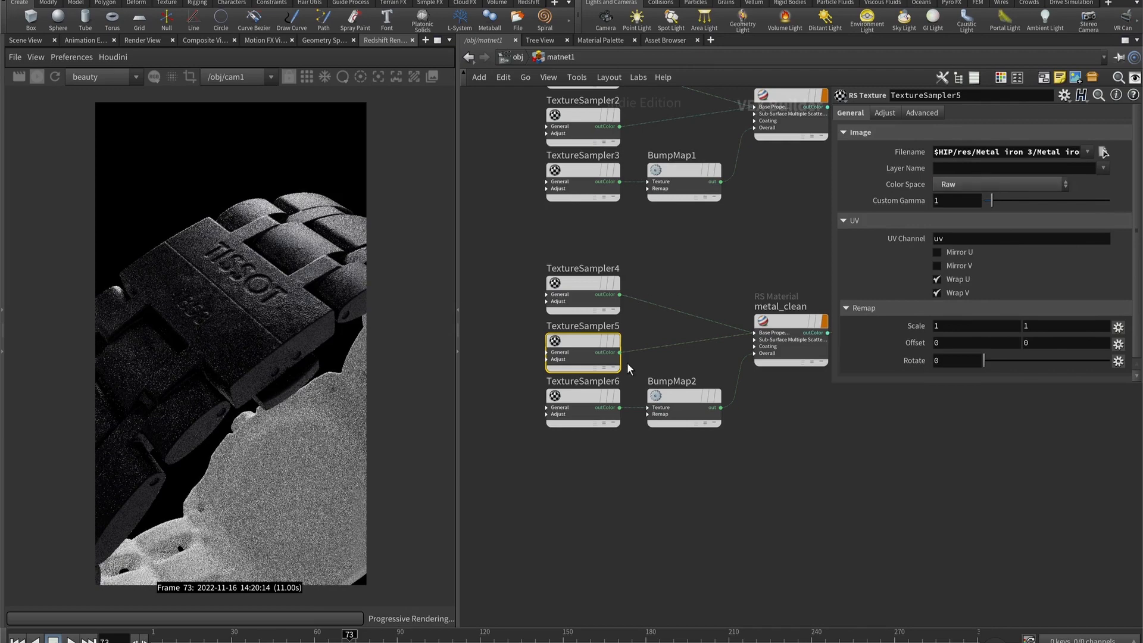
# - Load Metal iron 3_normal.jpeg into TextureSampler6 and set its color space to Raw
pyautogui.click(583, 394)
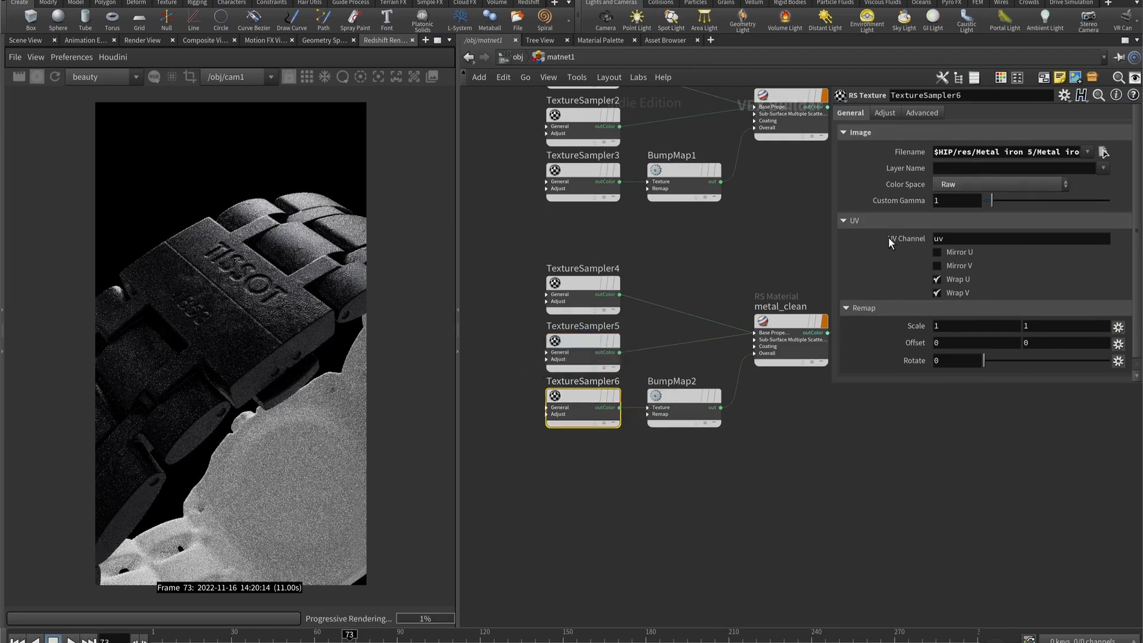
pyautogui.click(1104, 152)
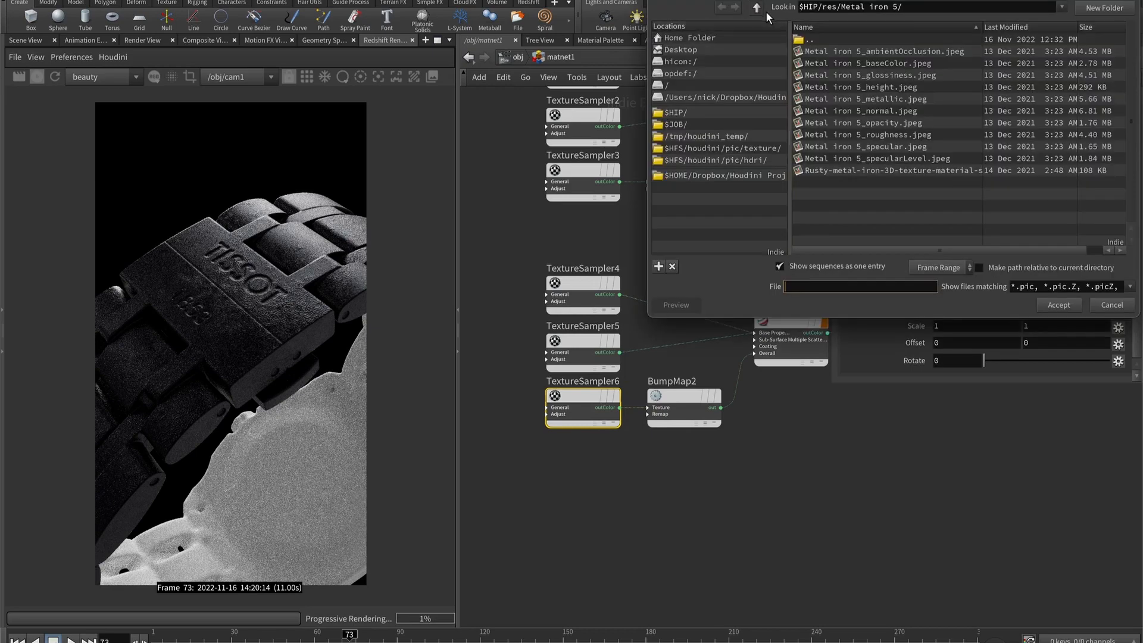
pyautogui.click(757, 7)
pyautogui.click(847, 52)
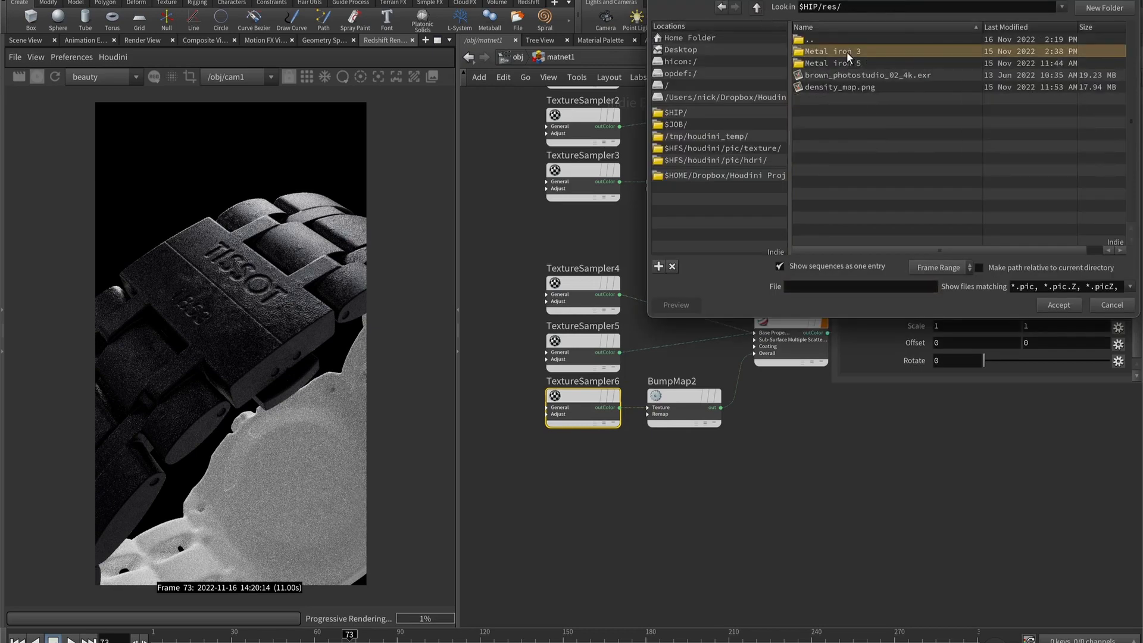
pyautogui.doubleClick(846, 51)
pyautogui.doubleClick(880, 122)
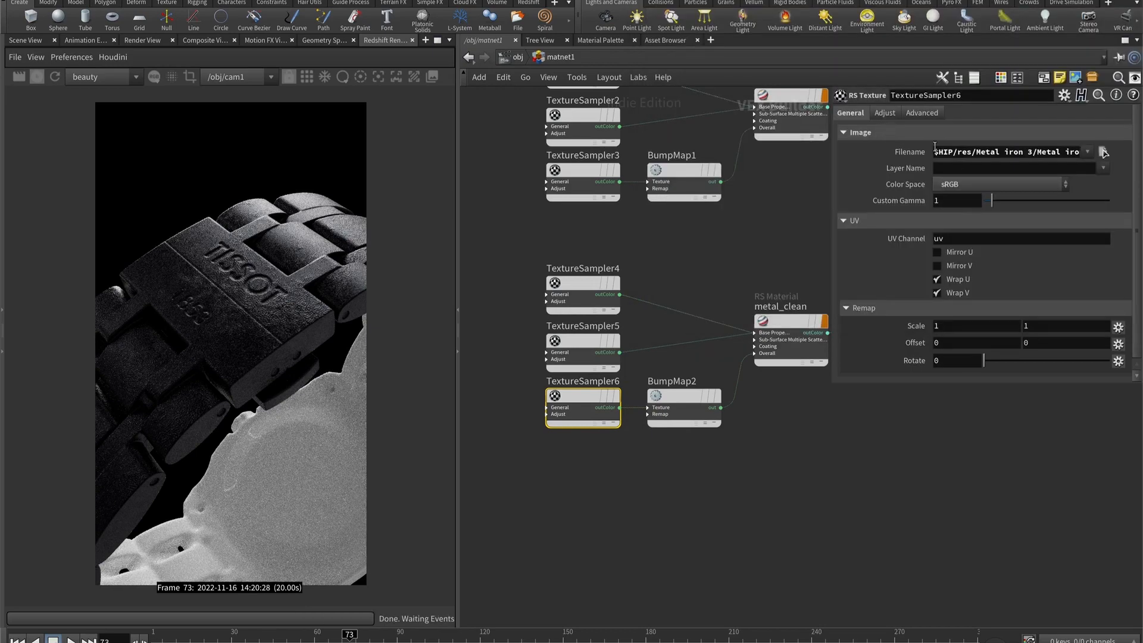
pyautogui.click(967, 186)
pyautogui.click(959, 204)
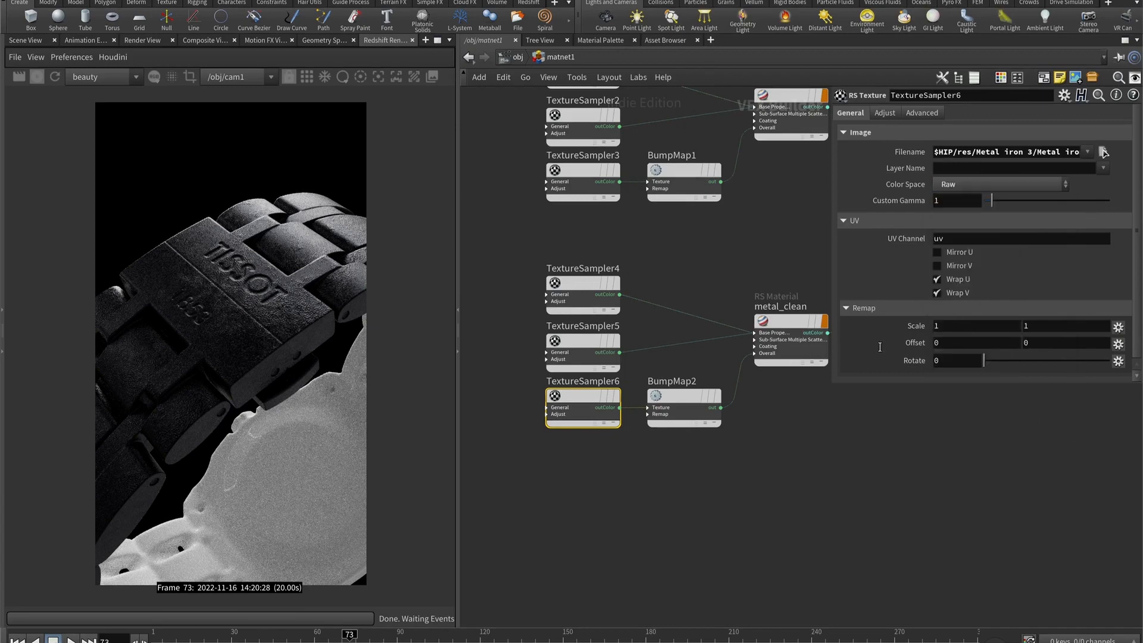
# - Set the Height Scale of BumpMap2 to 0.05
pyautogui.click(686, 396)
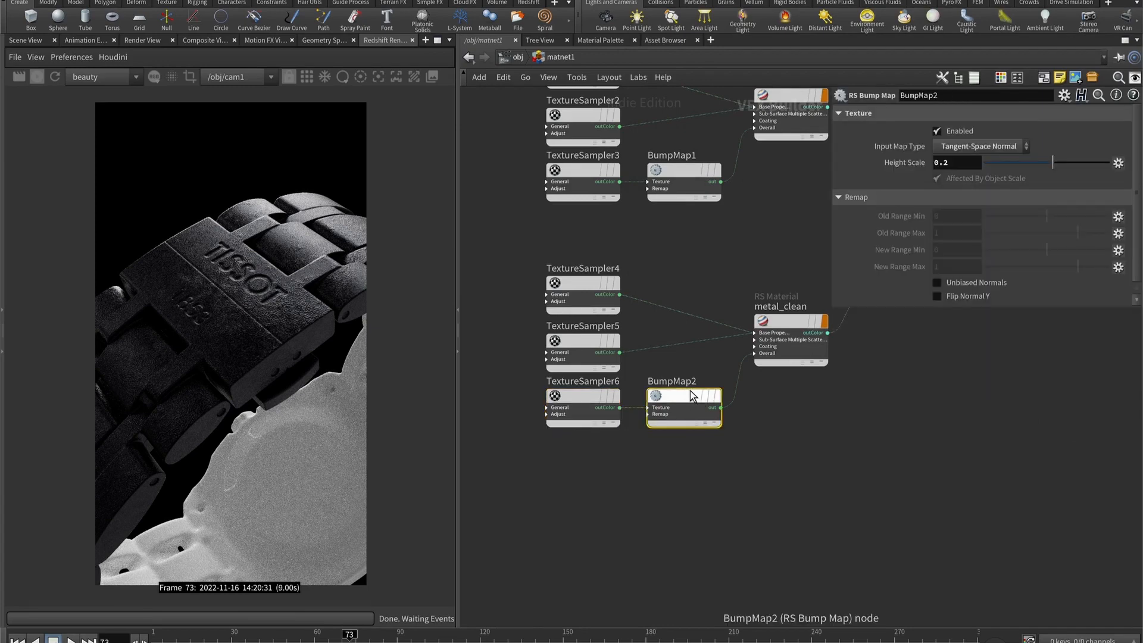
pyautogui.click(958, 163)
pyautogui.press('BackSpace')
pyautogui.write('05')
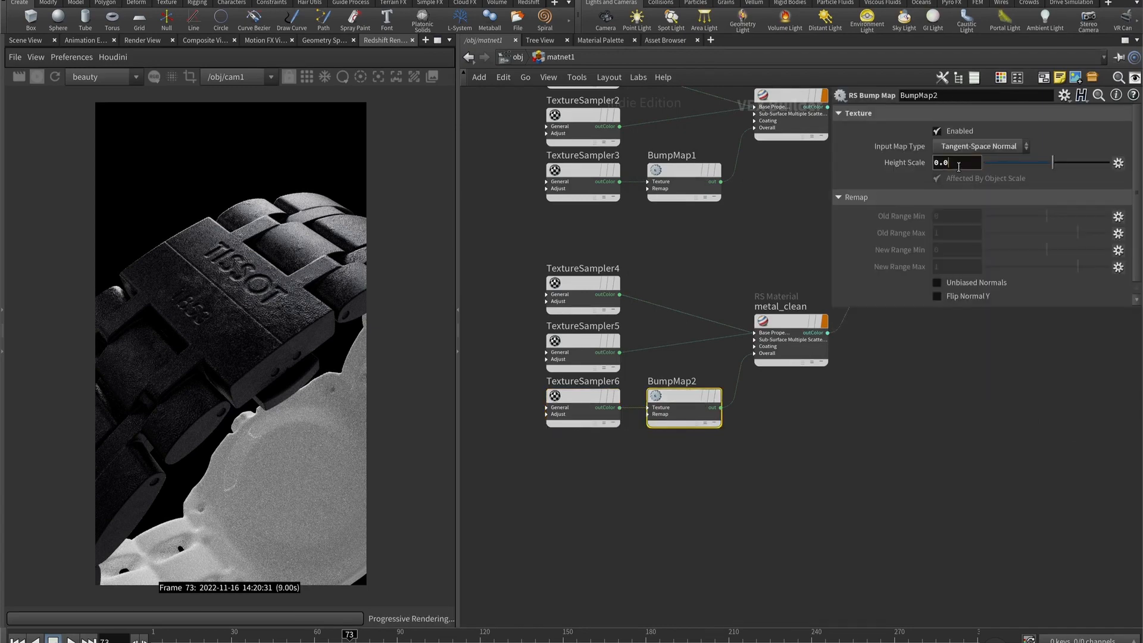
pyautogui.press('Return')
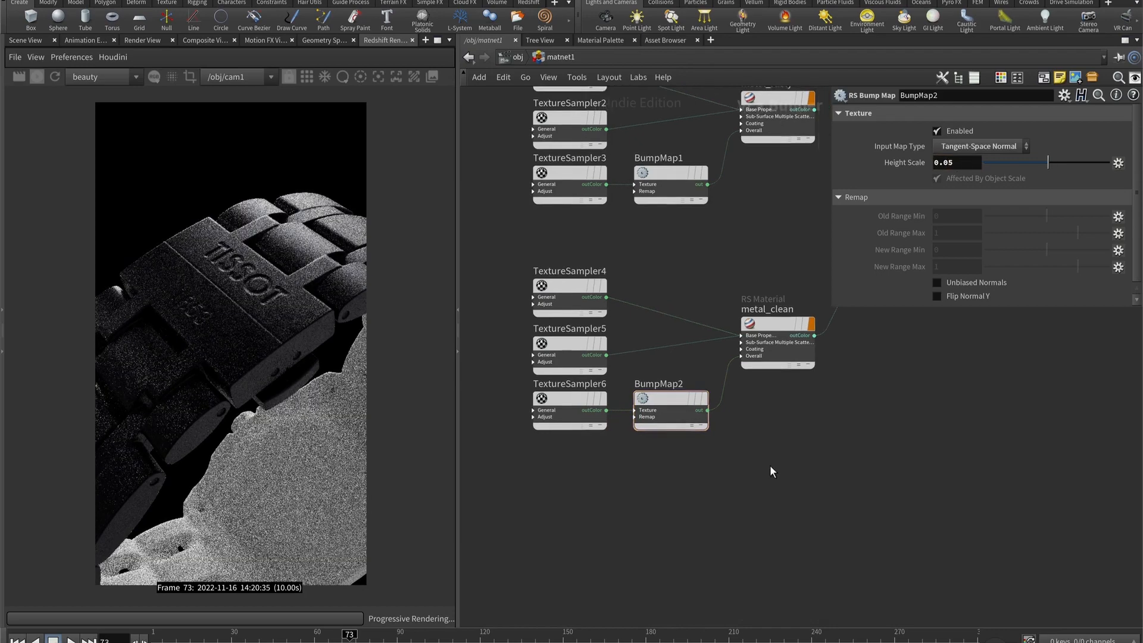
# - Add an RS Point Attribute node between the metal_rusty and metal_clean materials
pyautogui.moveTo(770, 465); pyautogui.dragTo(688, 476, button='middle')
pyautogui.moveTo(789, 397); pyautogui.dragTo(646, 435, button='middle')
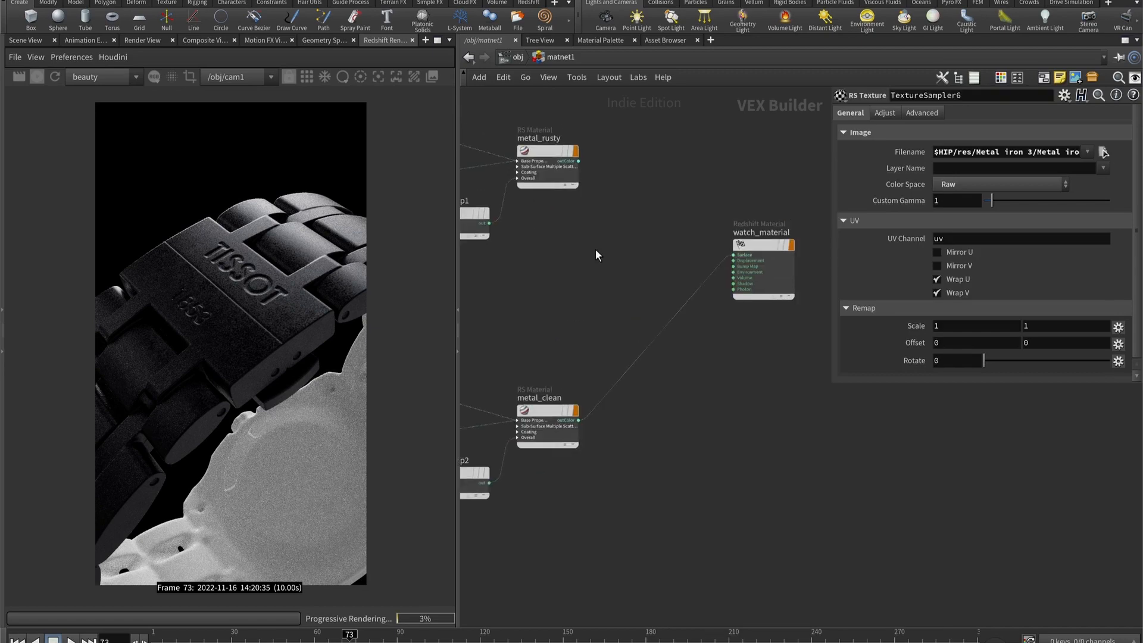
pyautogui.press('Tab')
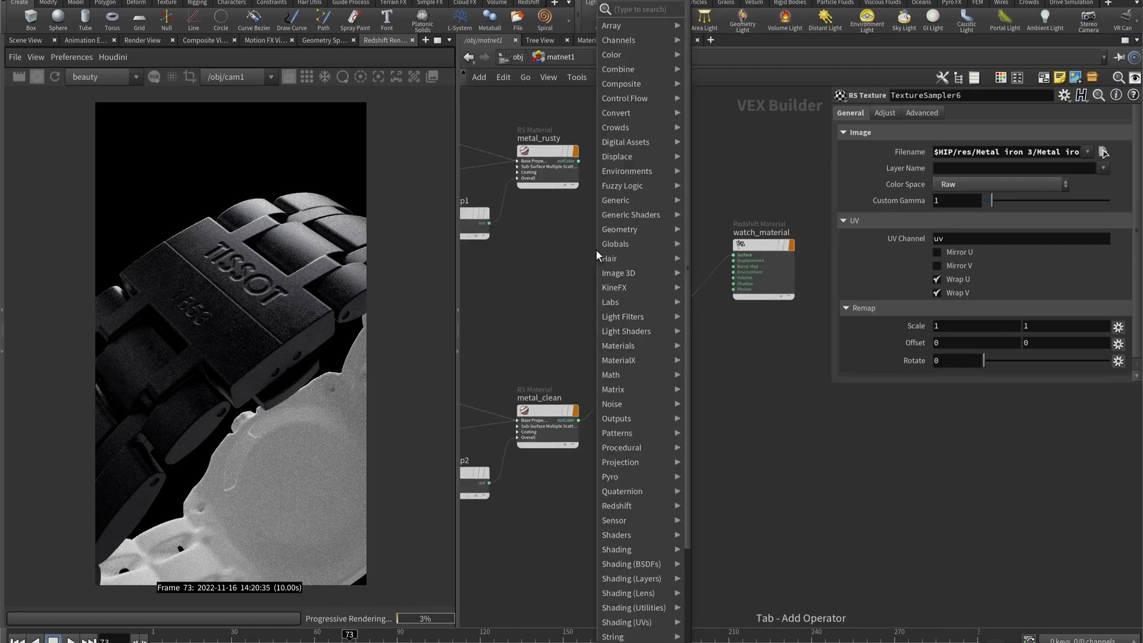
pyautogui.write('rspoi')
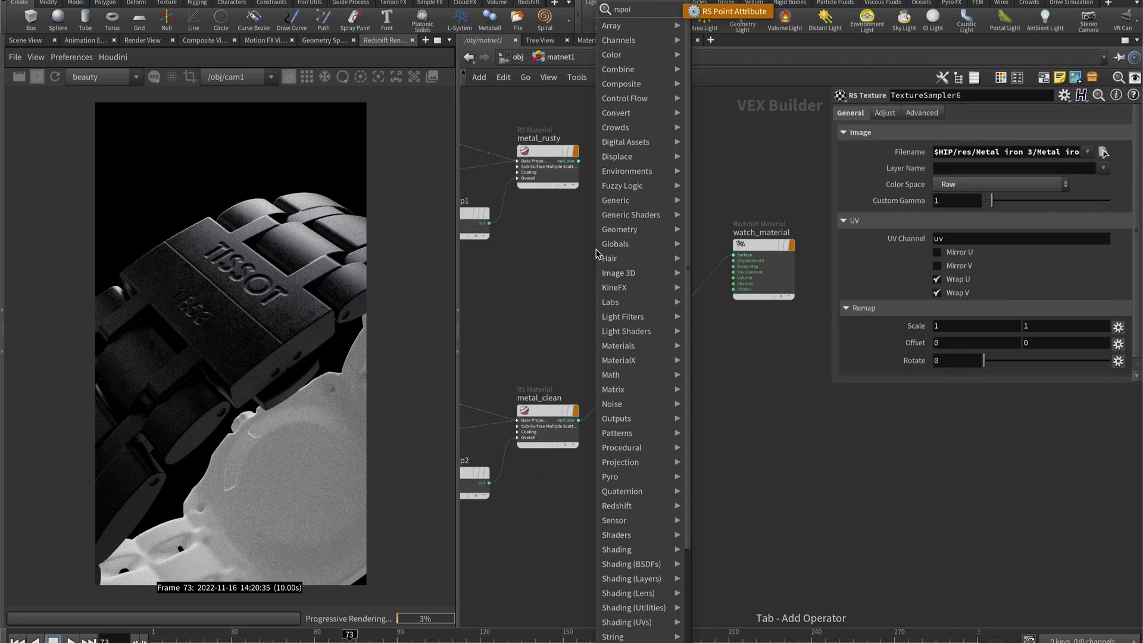
pyautogui.press('Return')
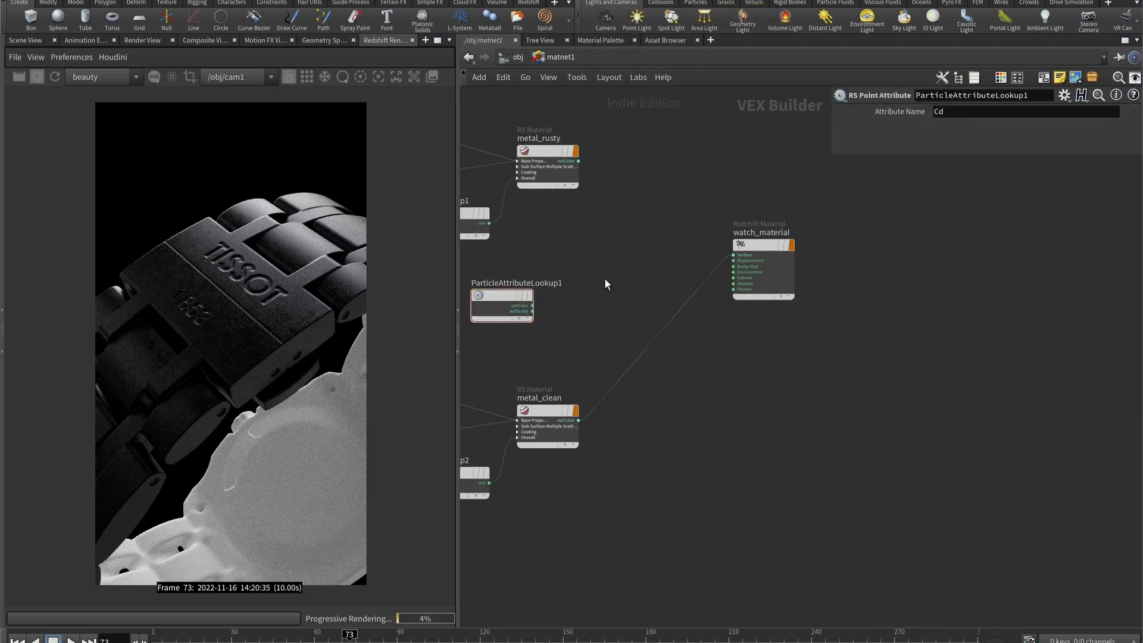
# - Add an RS Material Blender node between the two metal materials and watch_material
pyautogui.press('Tab')
pyautogui.write('materia')
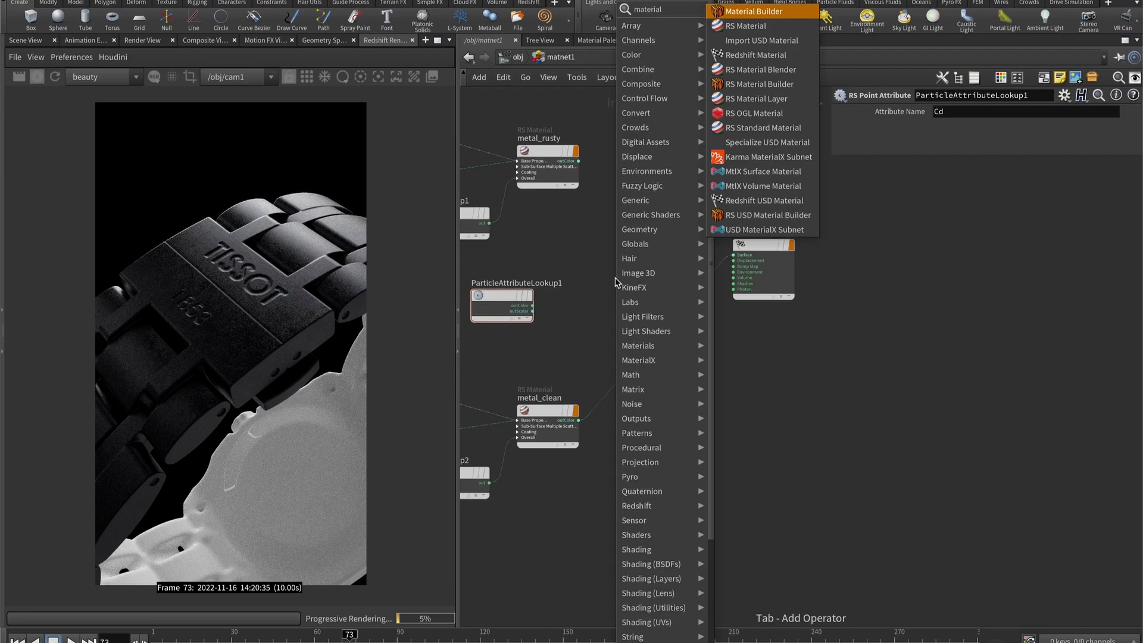
pyautogui.press('Return')
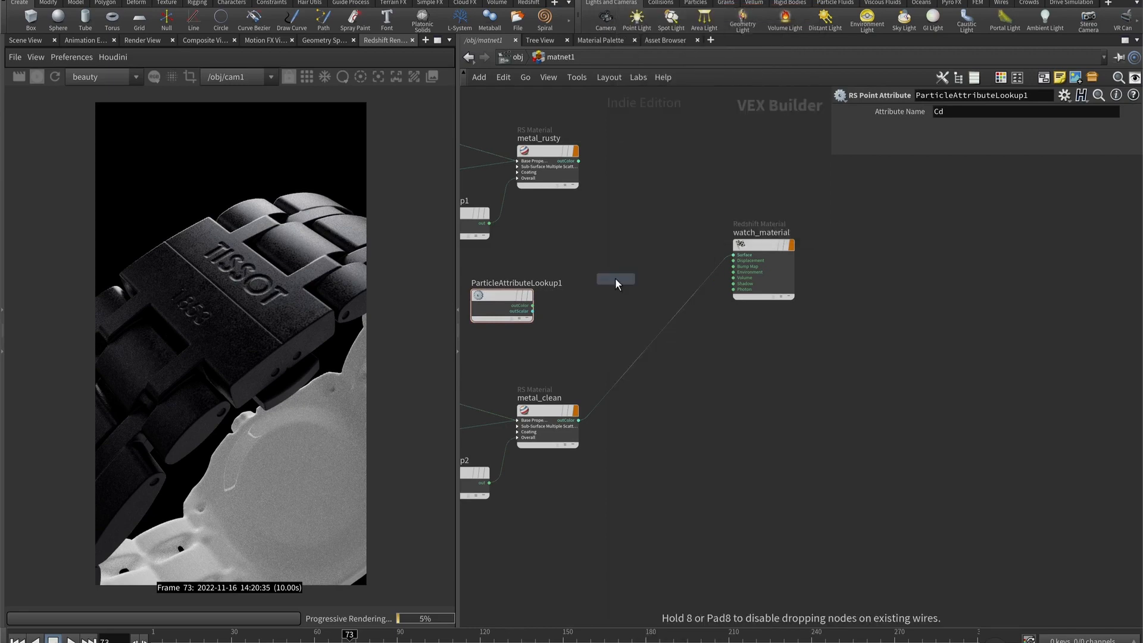
pyautogui.click(616, 278)
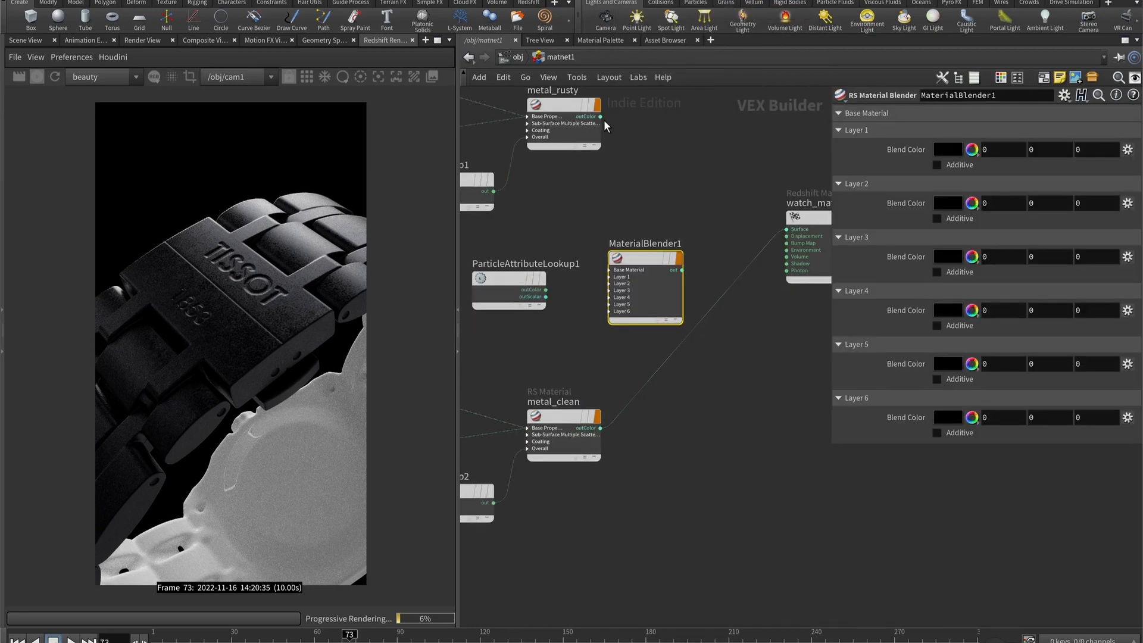
# - Connect metal_rusty to the blender's Base Material input and metal_clean to its Layer 1 layerColor1 input
pyautogui.moveTo(603, 118); pyautogui.dragTo(628, 269)
pyautogui.click(667, 297)
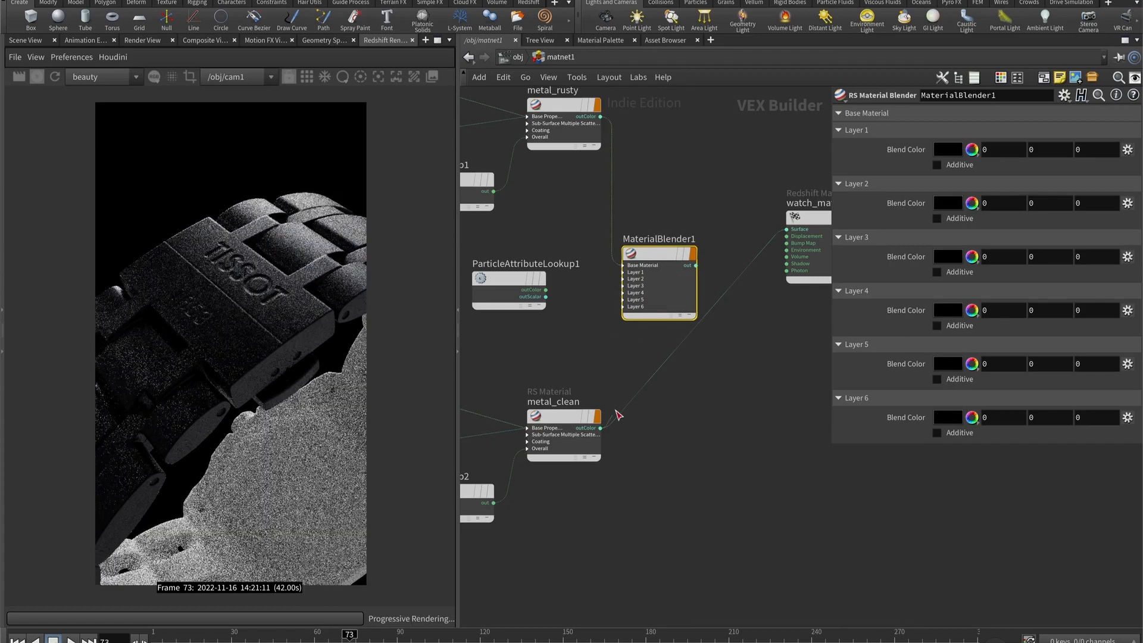
pyautogui.moveTo(600, 428); pyautogui.dragTo(607, 281)
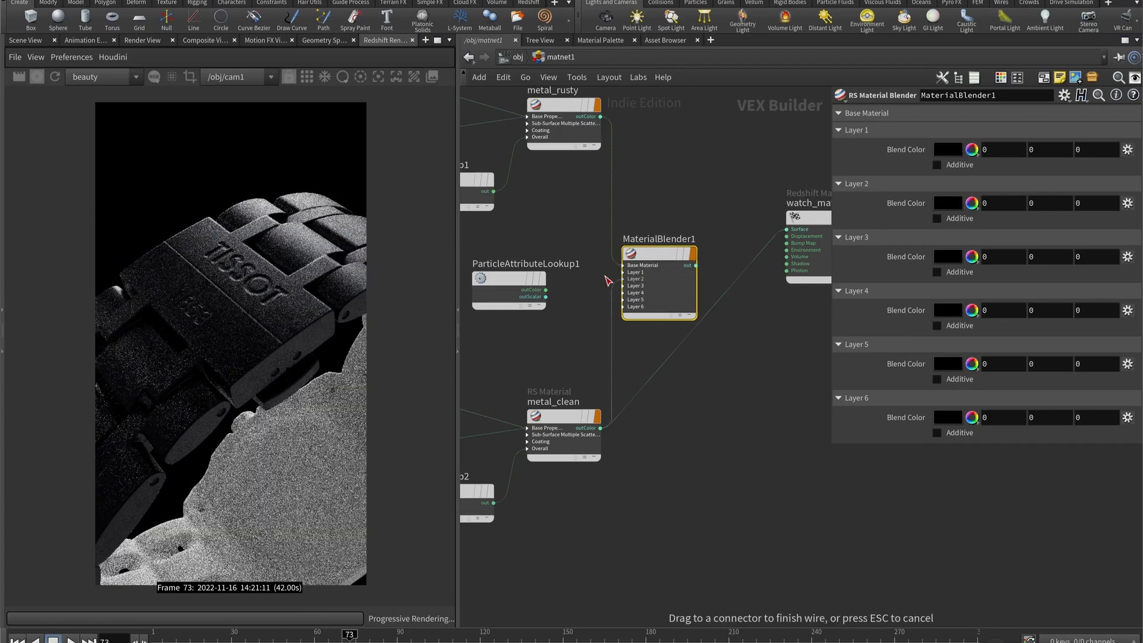
pyautogui.moveTo(607, 281); pyautogui.dragTo(630, 273)
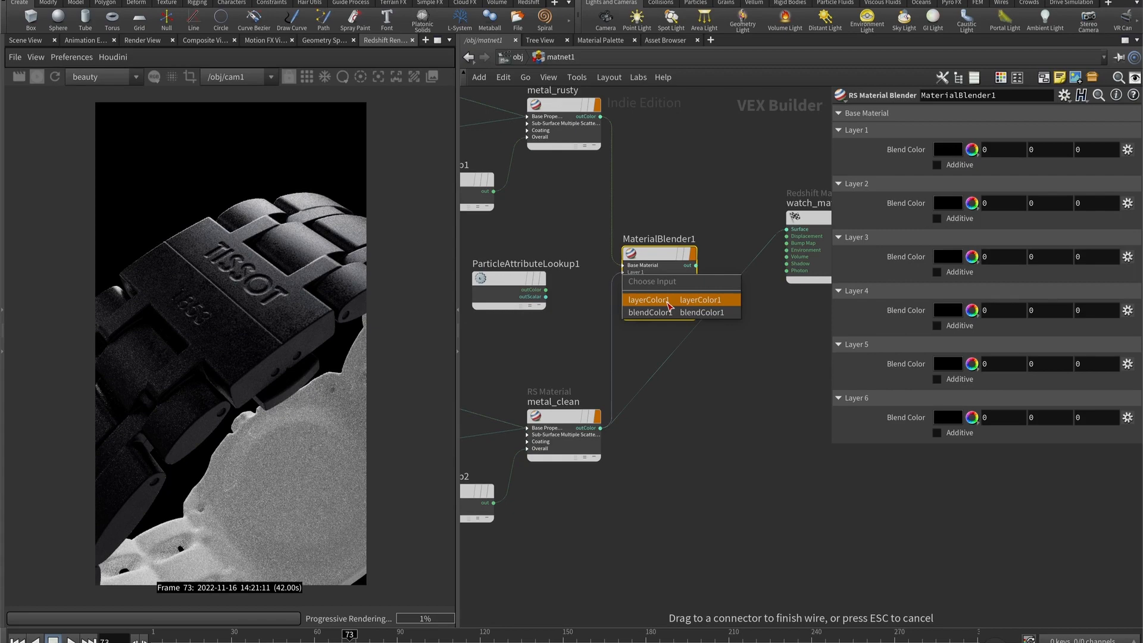
pyautogui.click(668, 301)
# - Connect the point attribute's outColor to the blender's Layer 1 blendColor1 input and the blender's output to watch_material's Surface
pyautogui.click(517, 278)
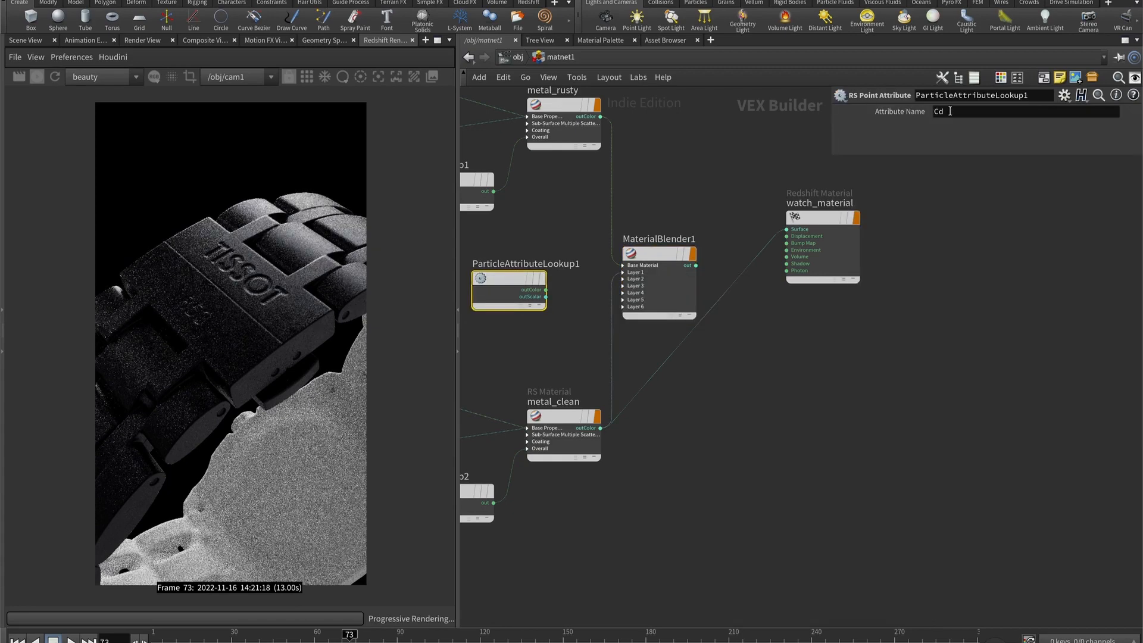
pyautogui.moveTo(546, 297); pyautogui.dragTo(622, 275)
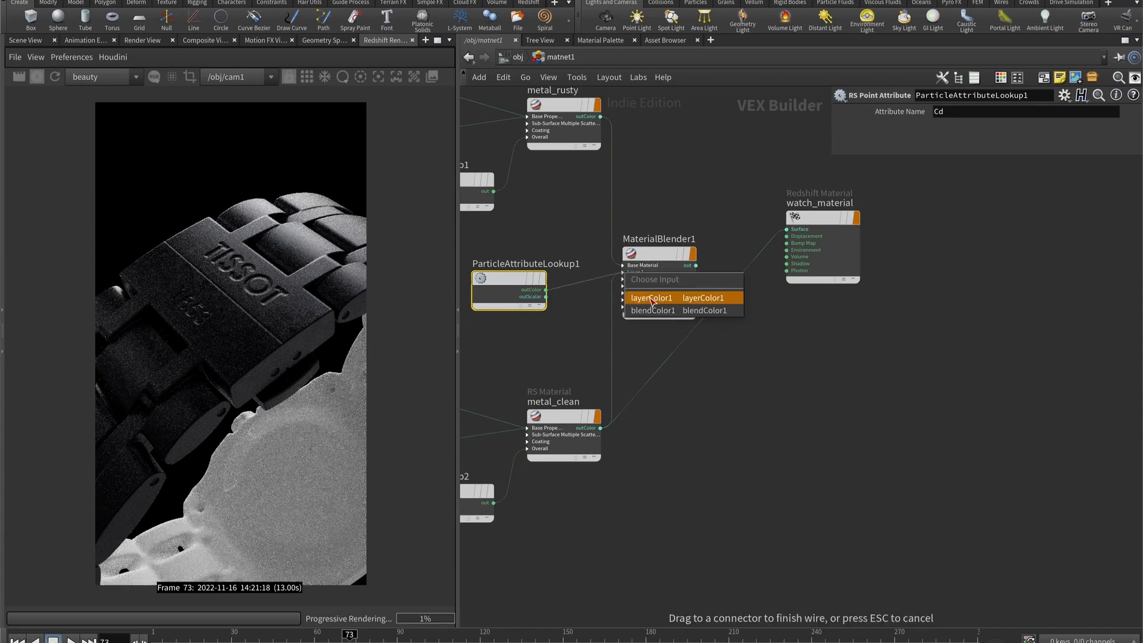
pyautogui.click(651, 298)
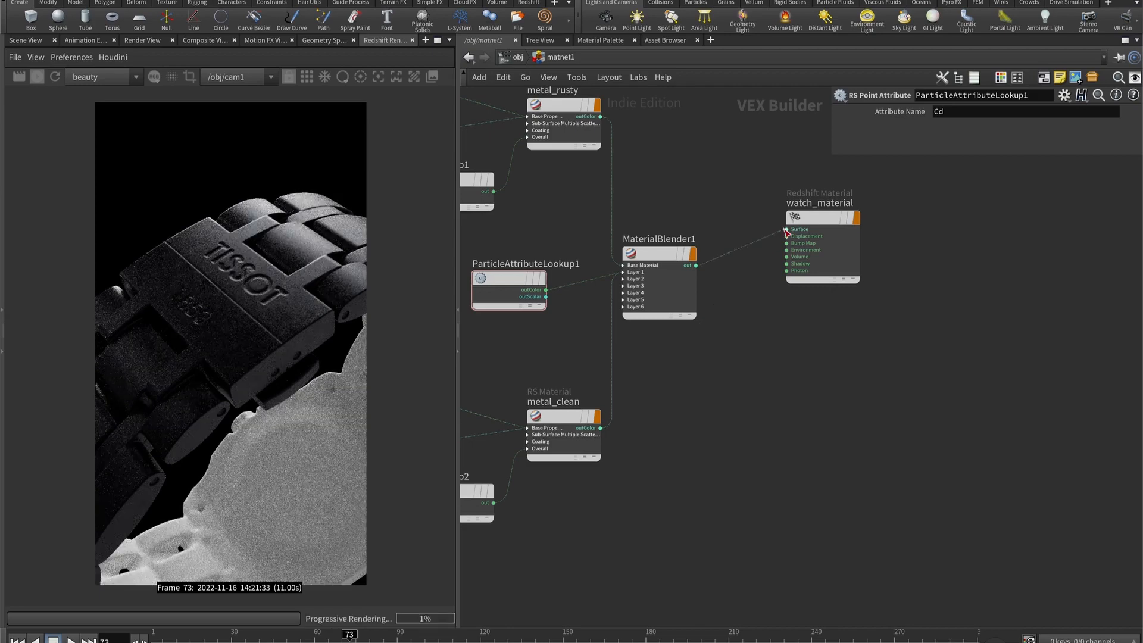
pyautogui.click(38, 77)
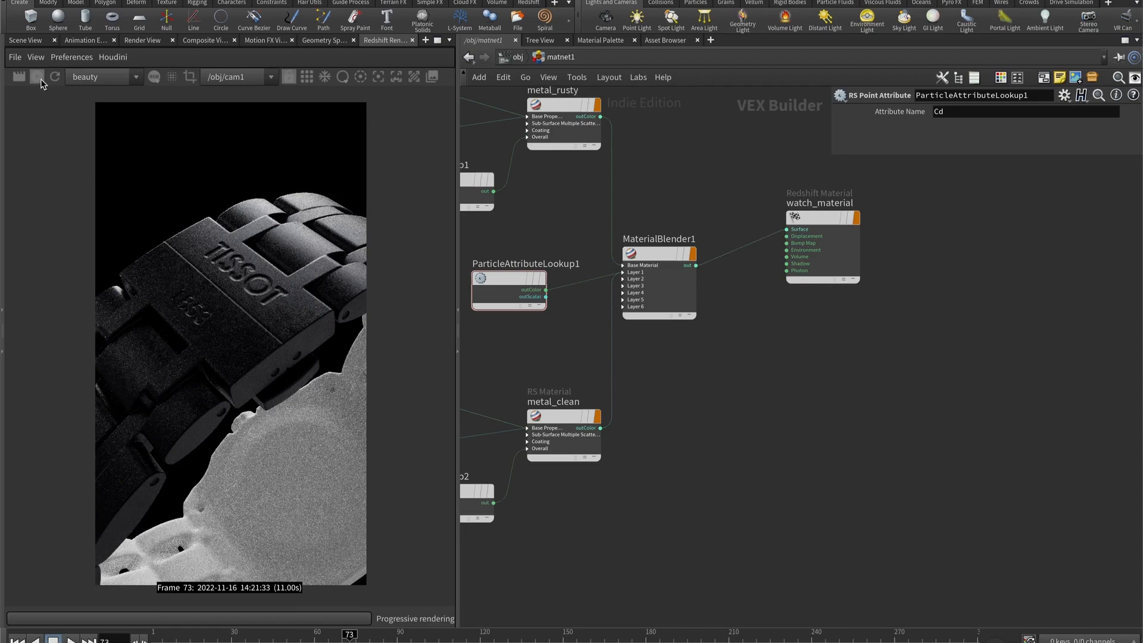
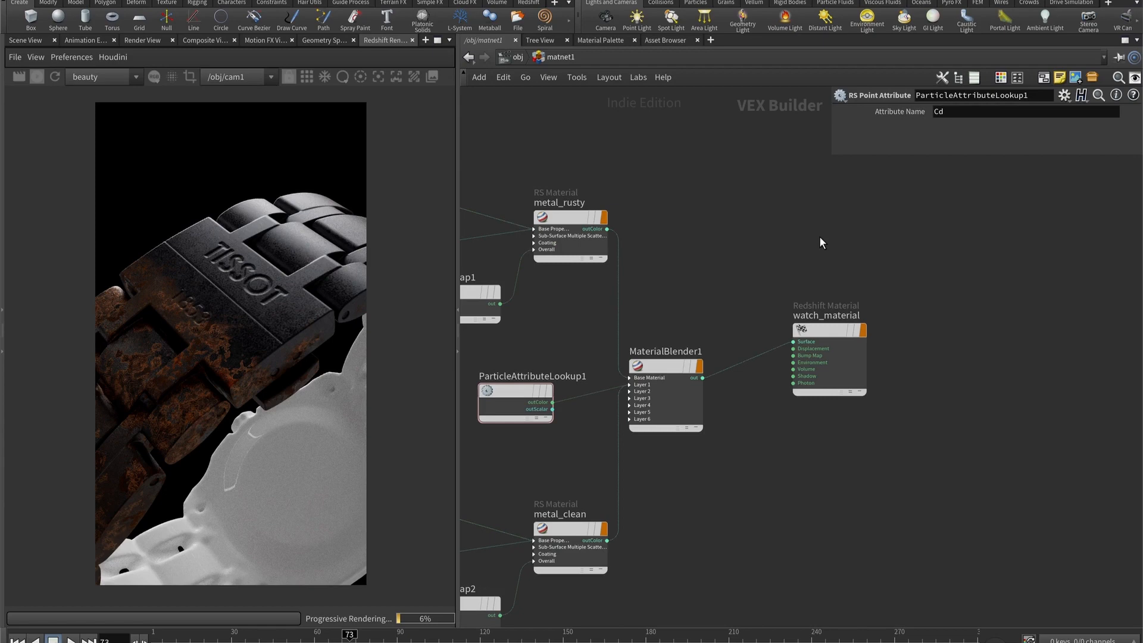
# - Assign bottom_watch_material to the Watch_Bottom object and restart the interactive Redshift render
pyautogui.write('aterial')
pyautogui.press('Return')
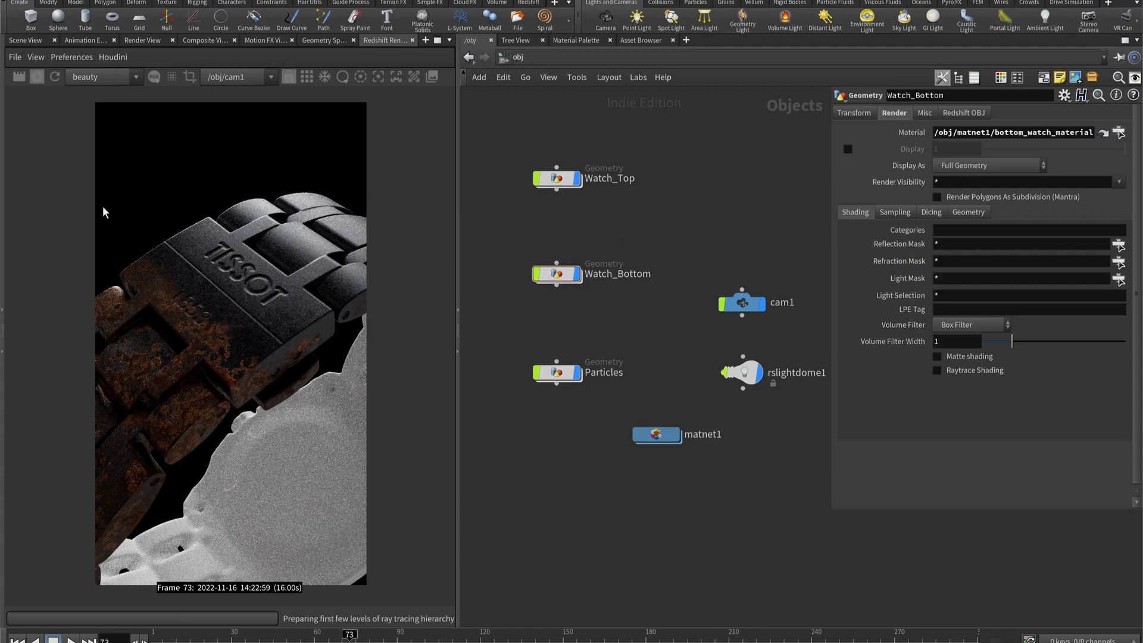
pyautogui.click(36, 77)
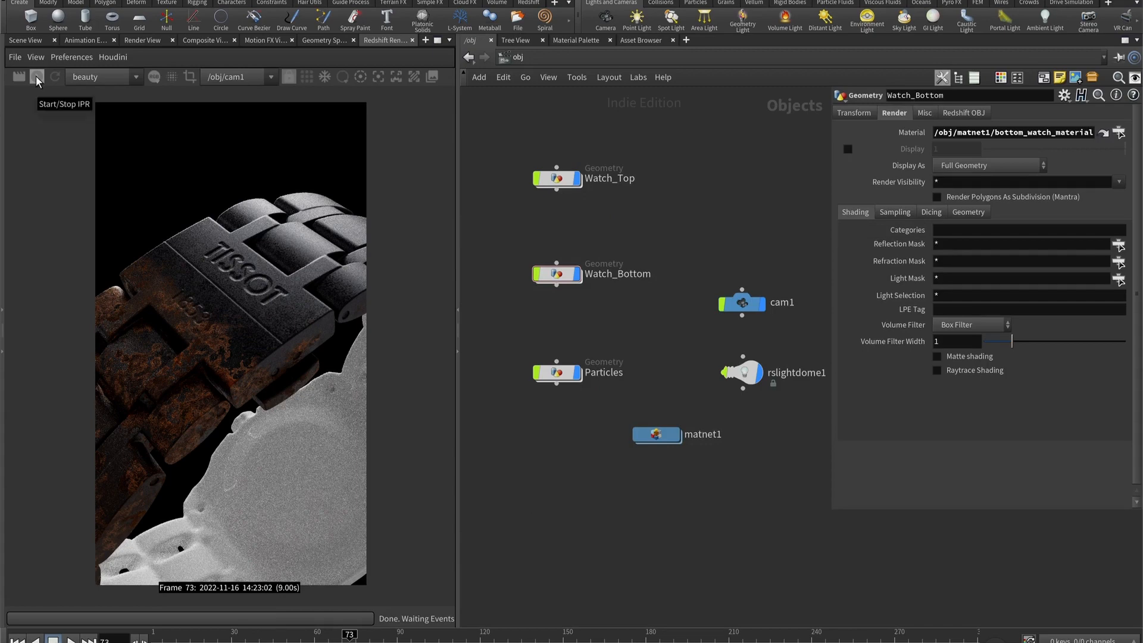
pyautogui.click(36, 78)
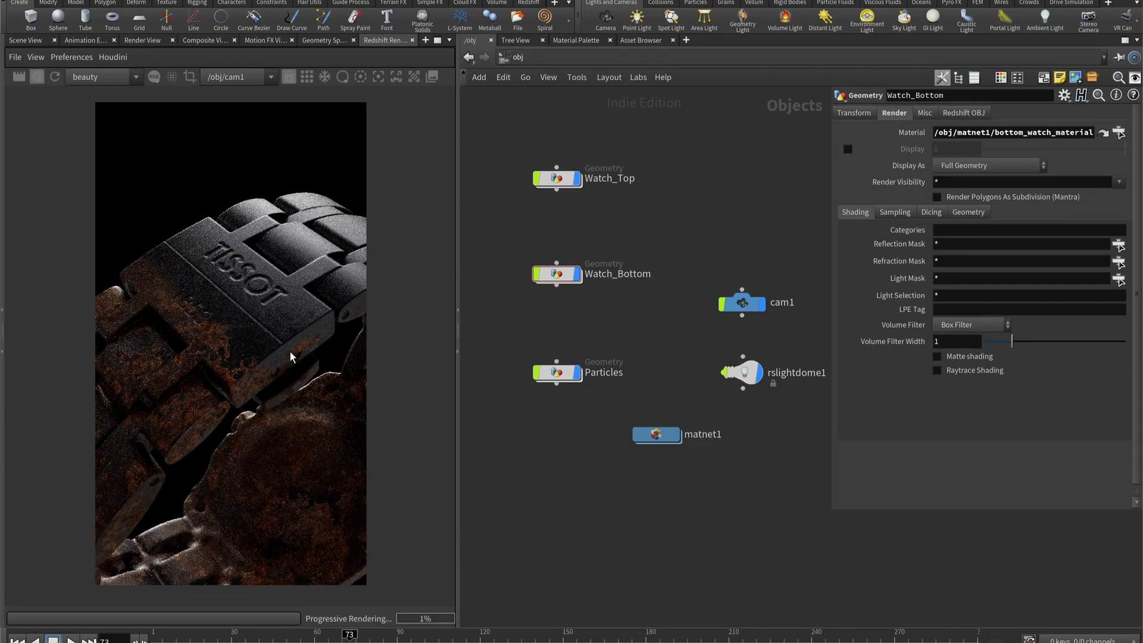
# - Copy the transform2 and transform3 nodes from the Watch_Bottom network
pyautogui.moveTo(578, 440); pyautogui.dragTo(573, 441, button='middle')
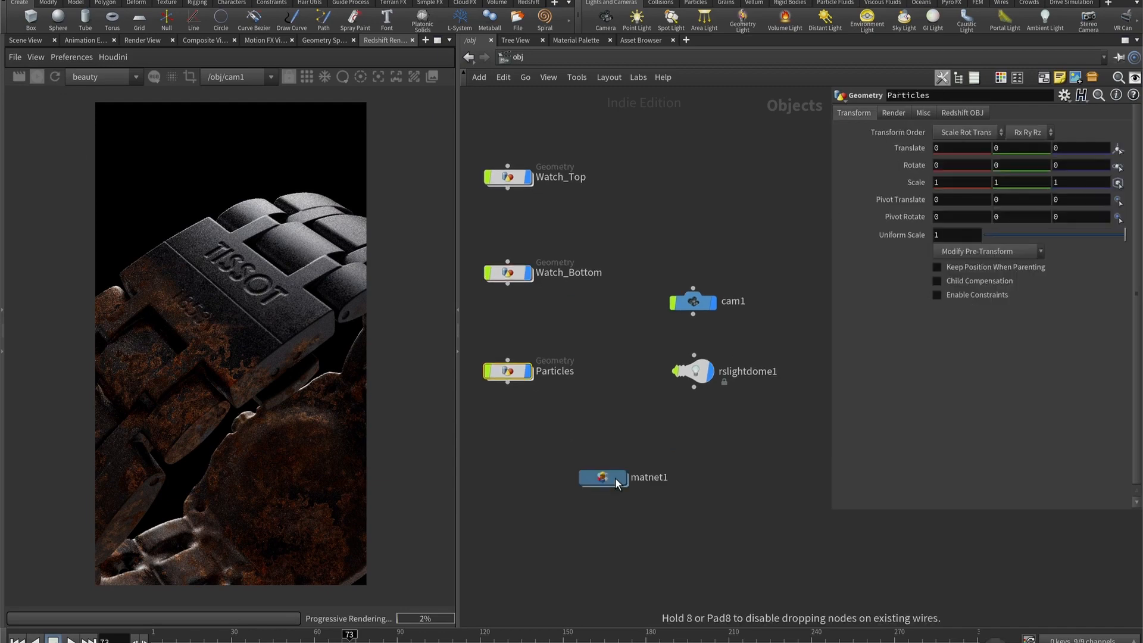
pyautogui.moveTo(615, 477); pyautogui.dragTo(619, 485)
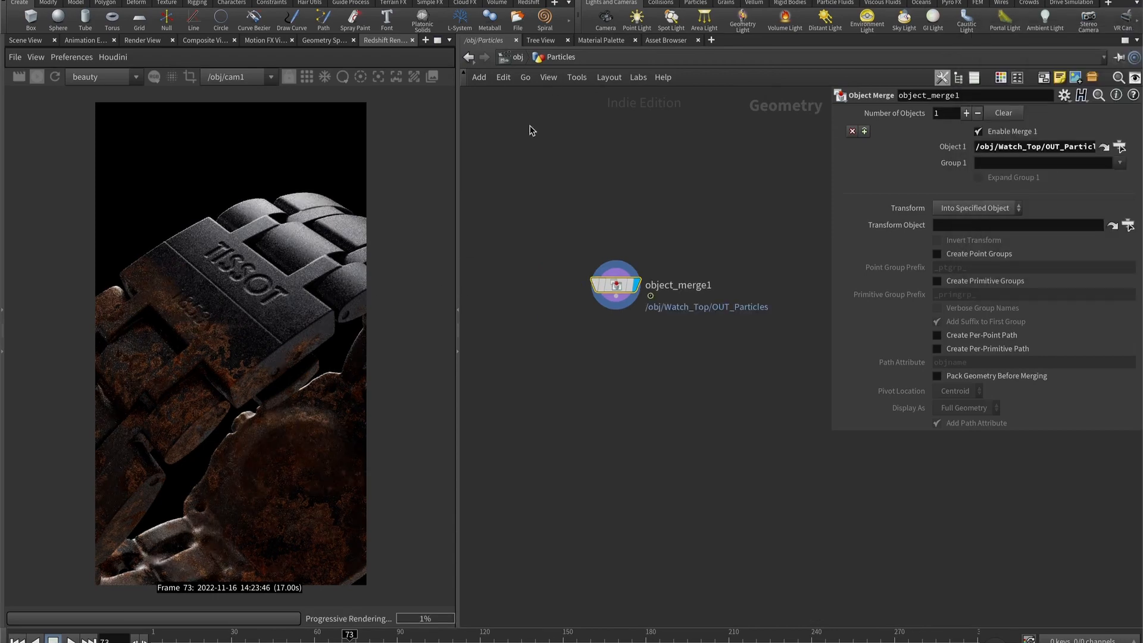
pyautogui.click(517, 57)
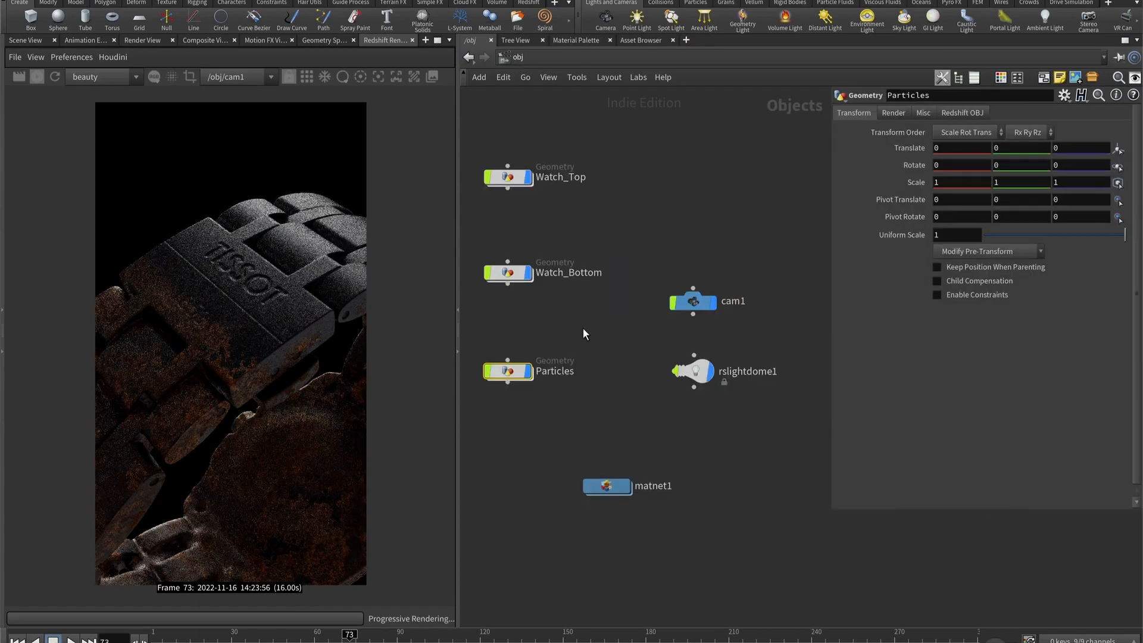
pyautogui.doubleClick(520, 280)
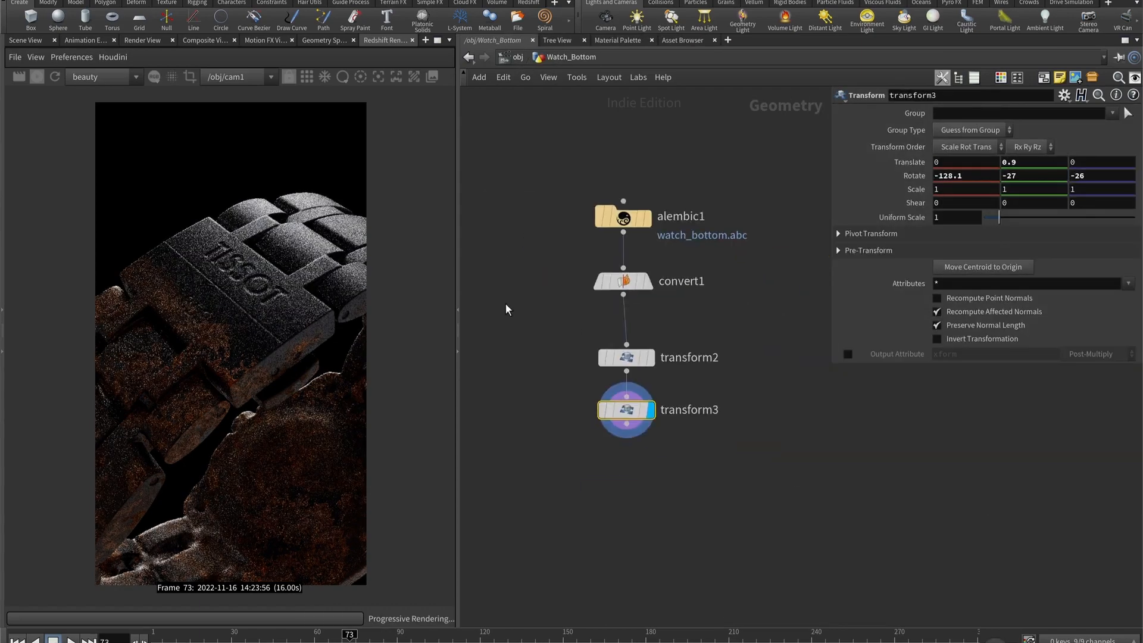
pyautogui.moveTo(506, 302); pyautogui.dragTo(720, 443)
pyautogui.press('super+c')
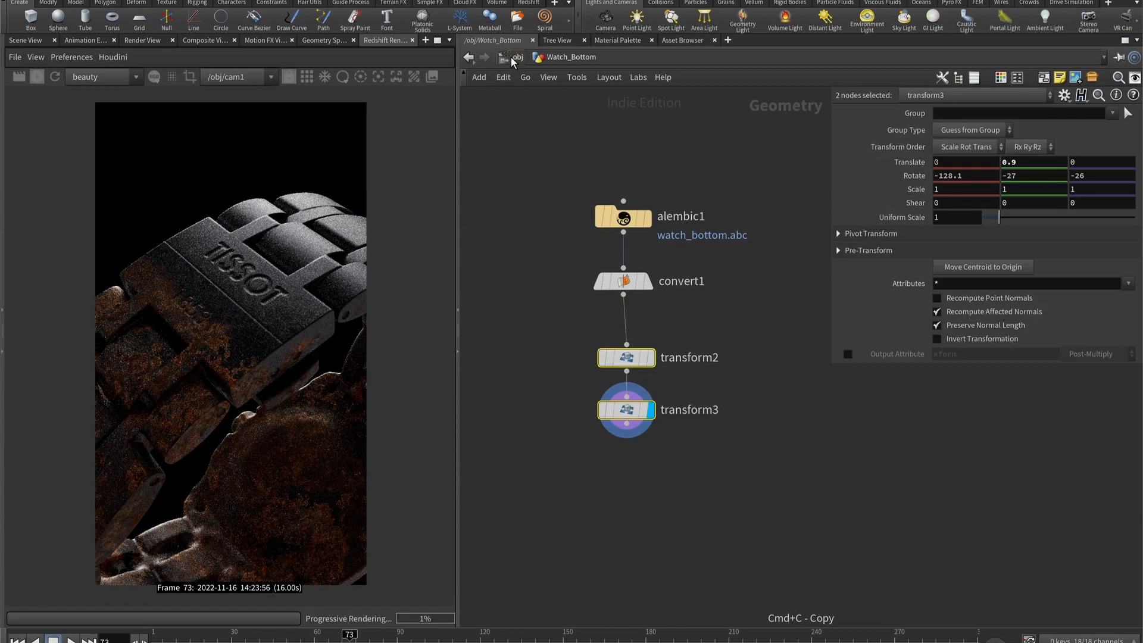
# - Paste the two transform nodes into the Particles network and connect them after object_merge1, with transform3 displayed
pyautogui.click(511, 58)
pyautogui.doubleClick(514, 365)
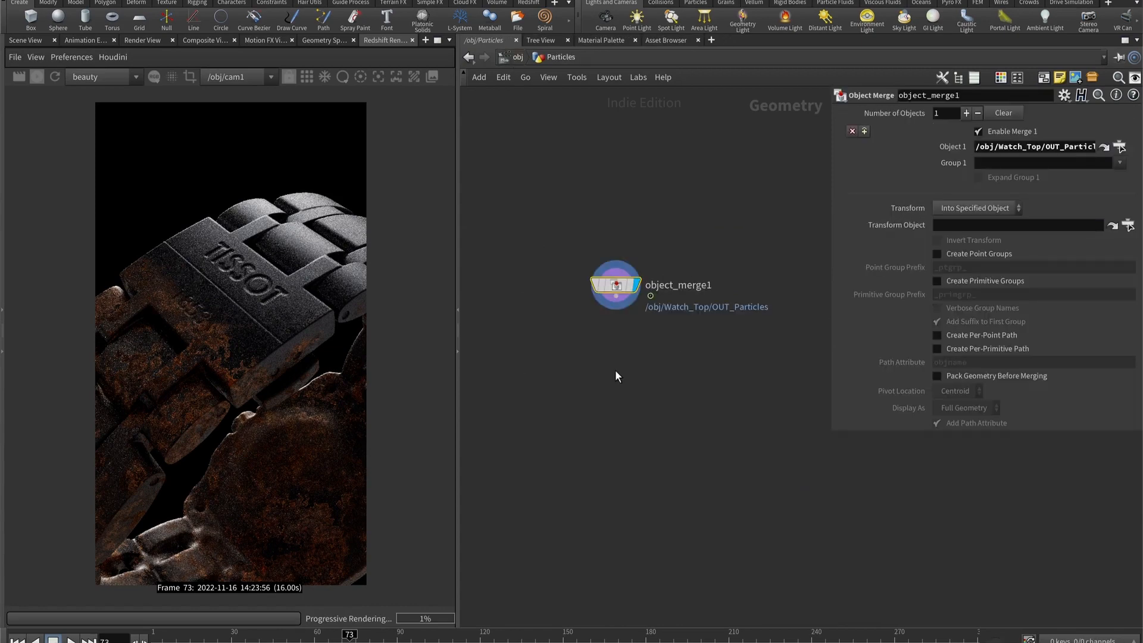
pyautogui.press('super+v')
pyautogui.moveTo(616, 296); pyautogui.dragTo(636, 346)
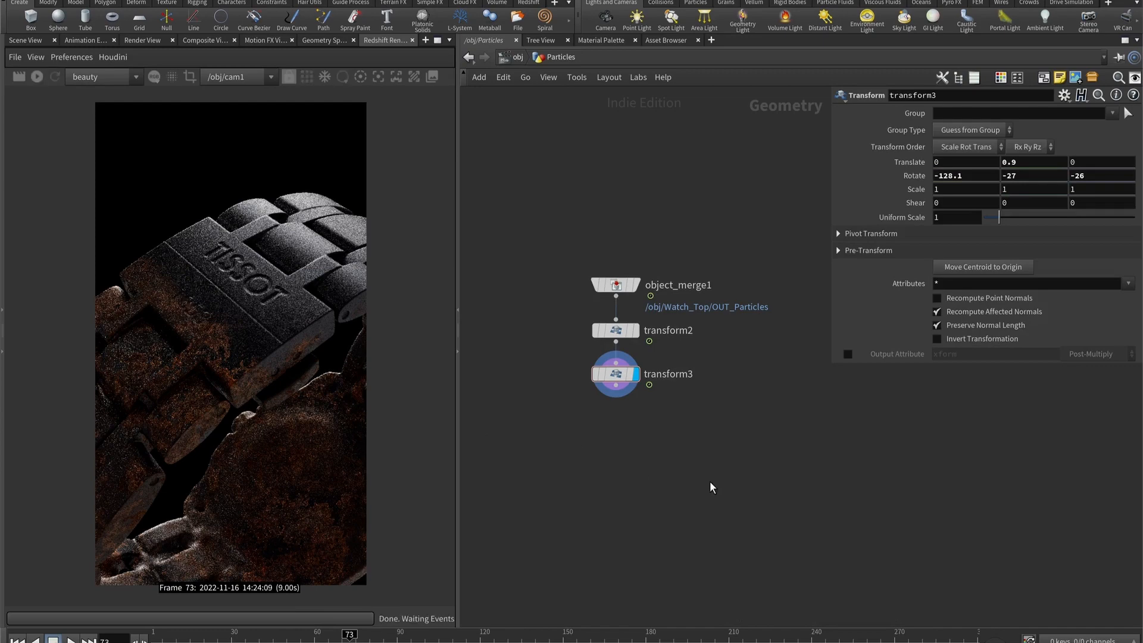
# - Add a Split node below transform3 in the Particles network and connect it to transform3's output
pyautogui.moveTo(709, 481); pyautogui.dragTo(696, 420, button='middle')
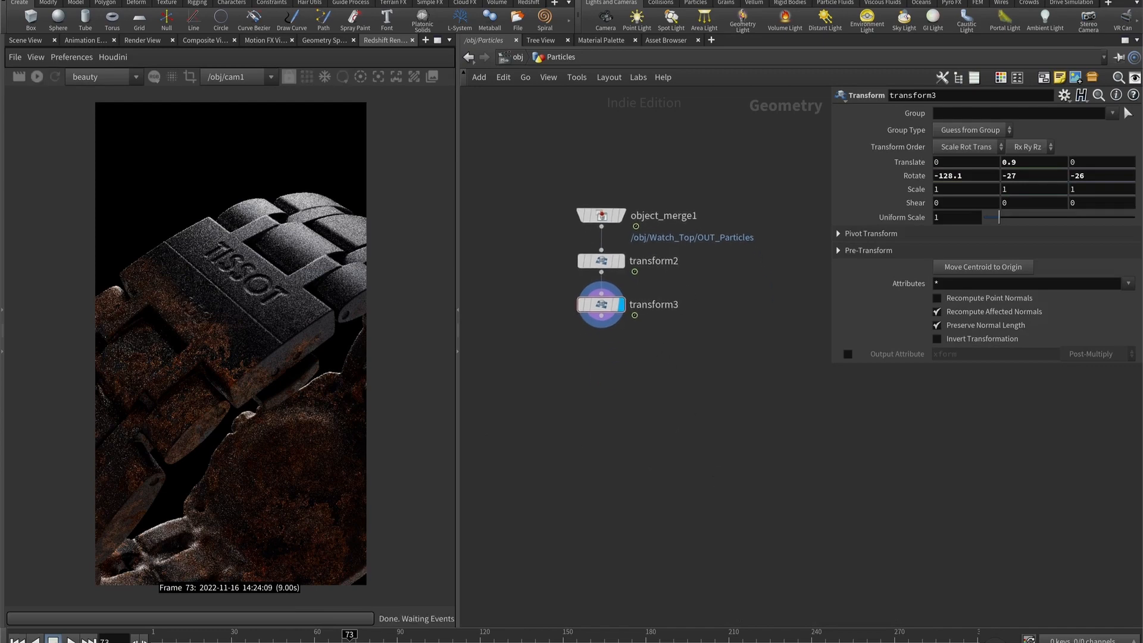
pyautogui.moveTo(618, 376); pyautogui.dragTo(644, 352, button='middle')
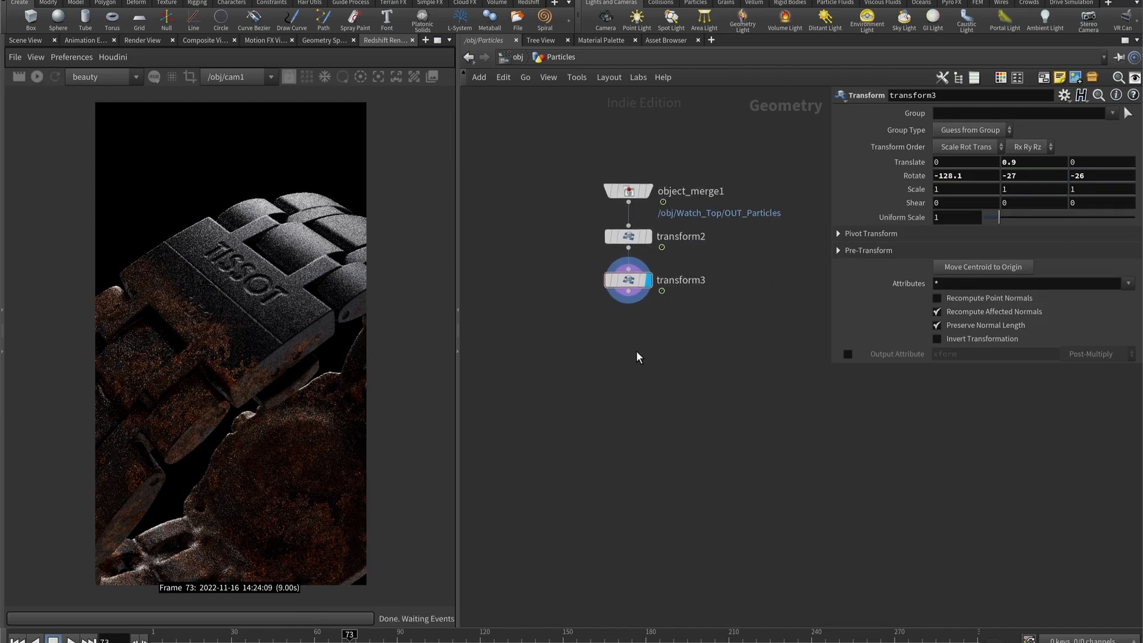
pyautogui.moveTo(631, 281); pyautogui.dragTo(631, 286)
pyautogui.press('Tab')
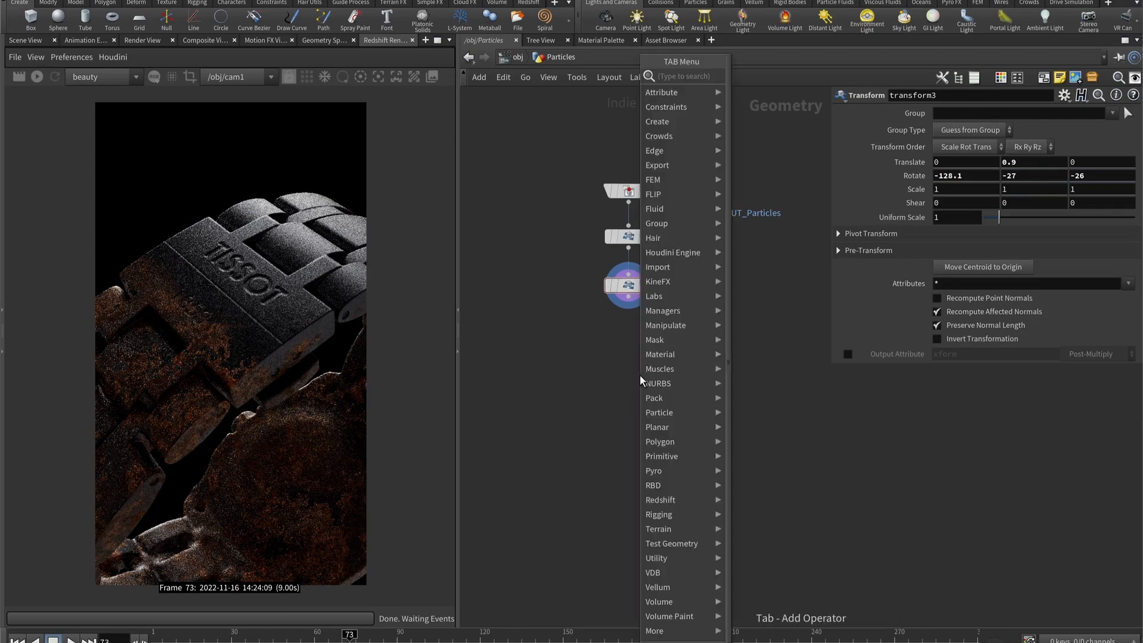
pyautogui.write('split')
pyautogui.press('Return')
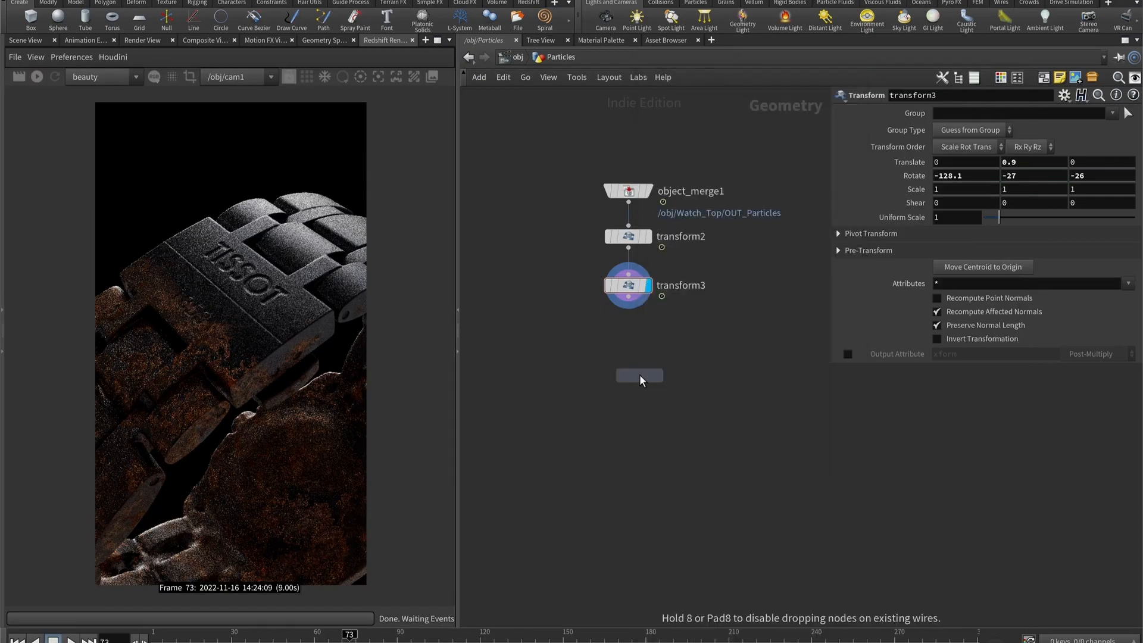
pyautogui.click(640, 374)
pyautogui.moveTo(639, 374); pyautogui.dragTo(627, 364)
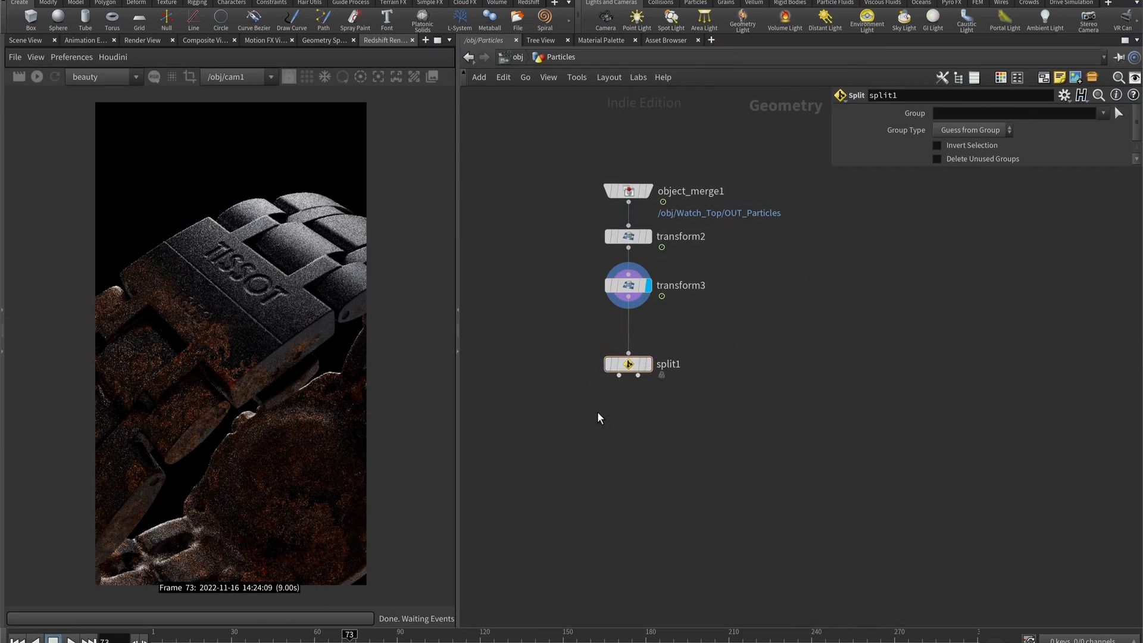
# - Set the Split node's group to blasted
pyautogui.press('Tab')
pyautogui.press('Escape')
pyautogui.click(1103, 113)
pyautogui.click(982, 126)
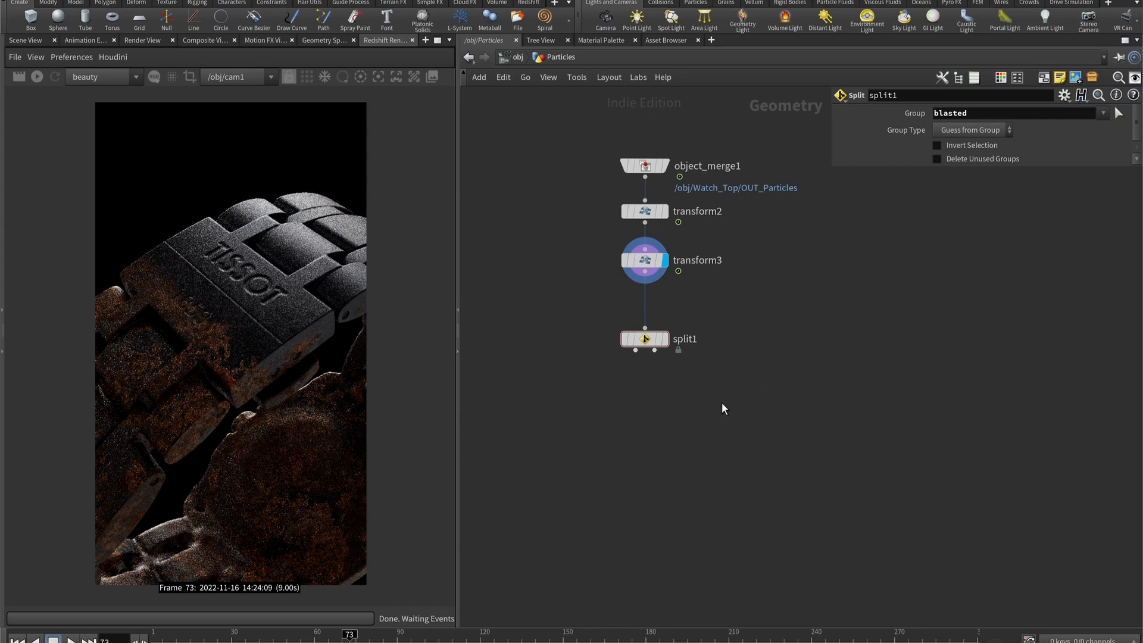
# - Add two Color nodes below the Split node, feeding color1 from its first output and color2 from its second
pyautogui.press('Tab')
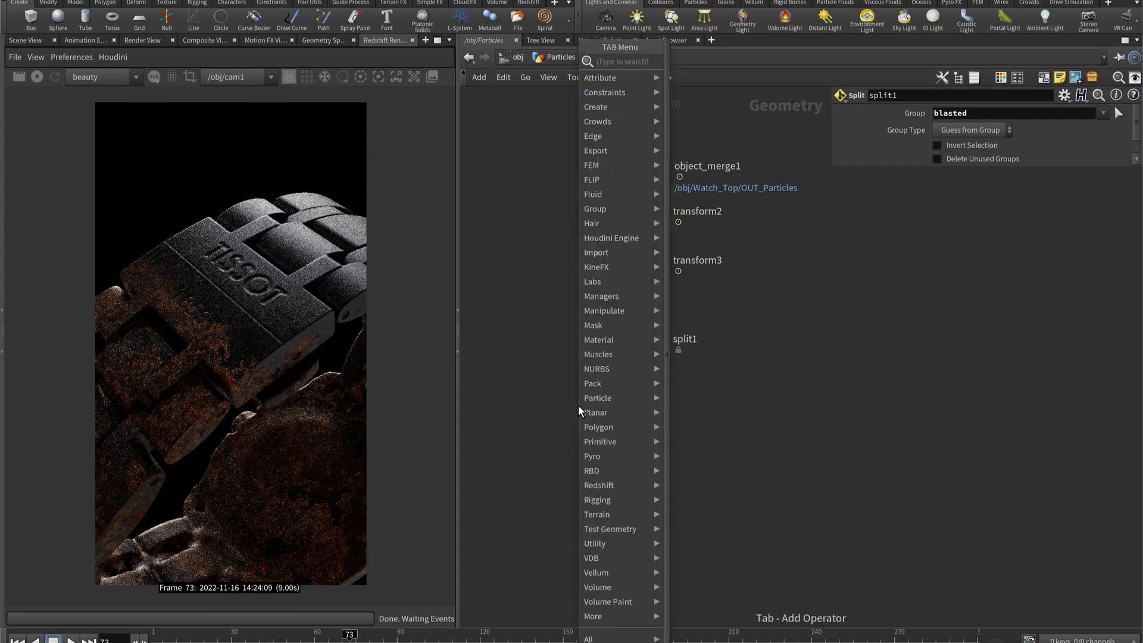
pyautogui.write('null')
pyautogui.press('Return')
pyautogui.click(577, 405)
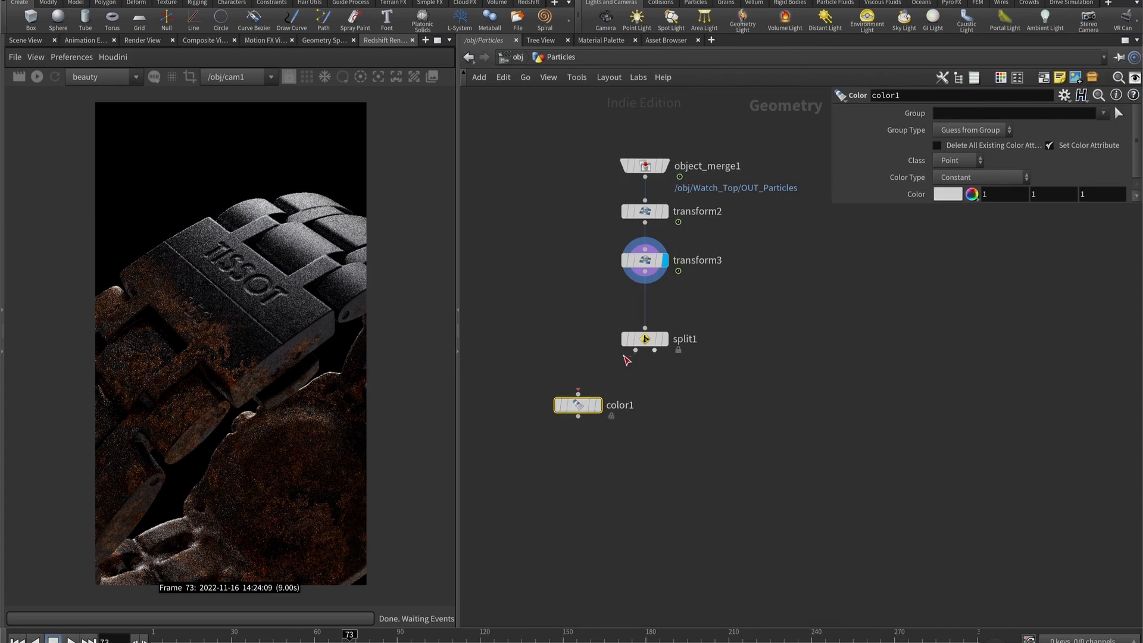
pyautogui.click(734, 404)
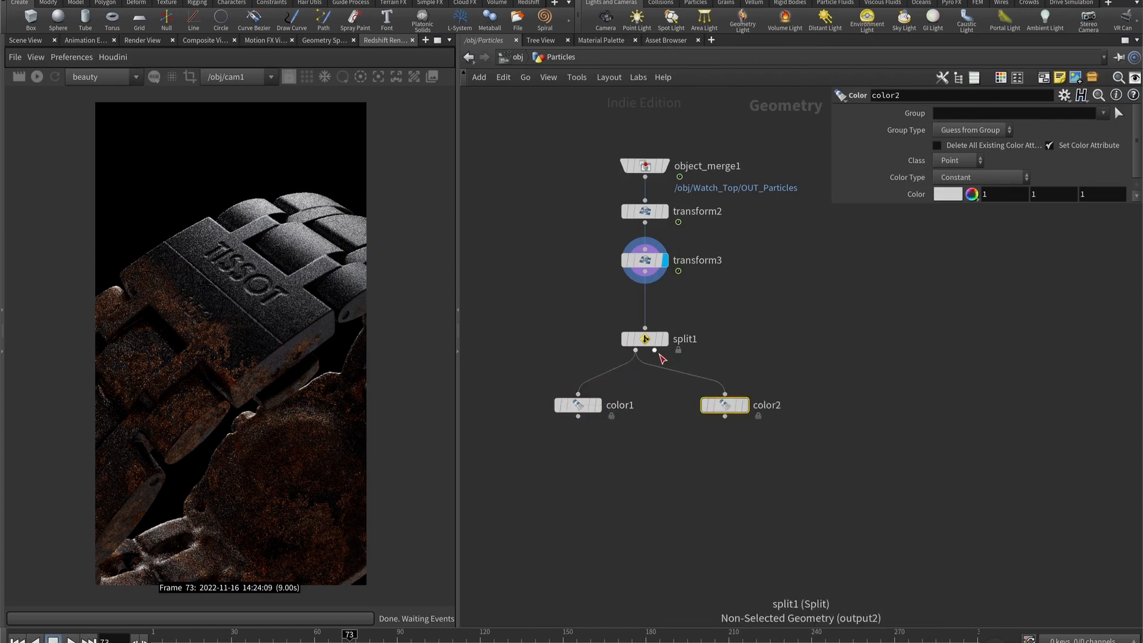
pyautogui.moveTo(655, 350); pyautogui.dragTo(724, 394)
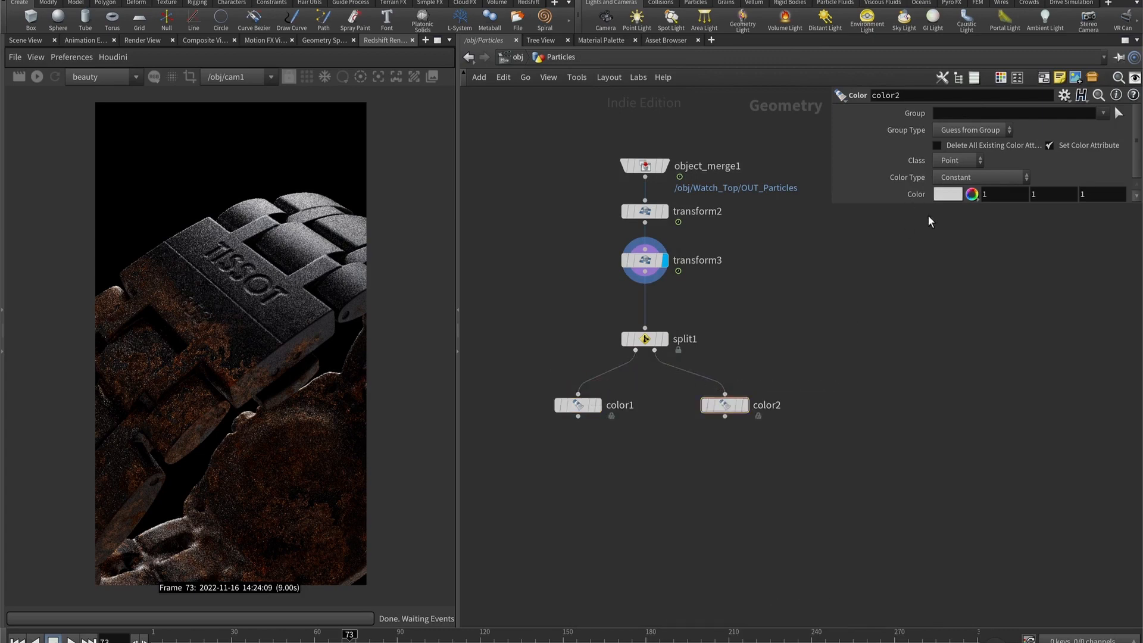
# - Display color2 in the scene view through cam1 and set its color to black
pyautogui.click(745, 405)
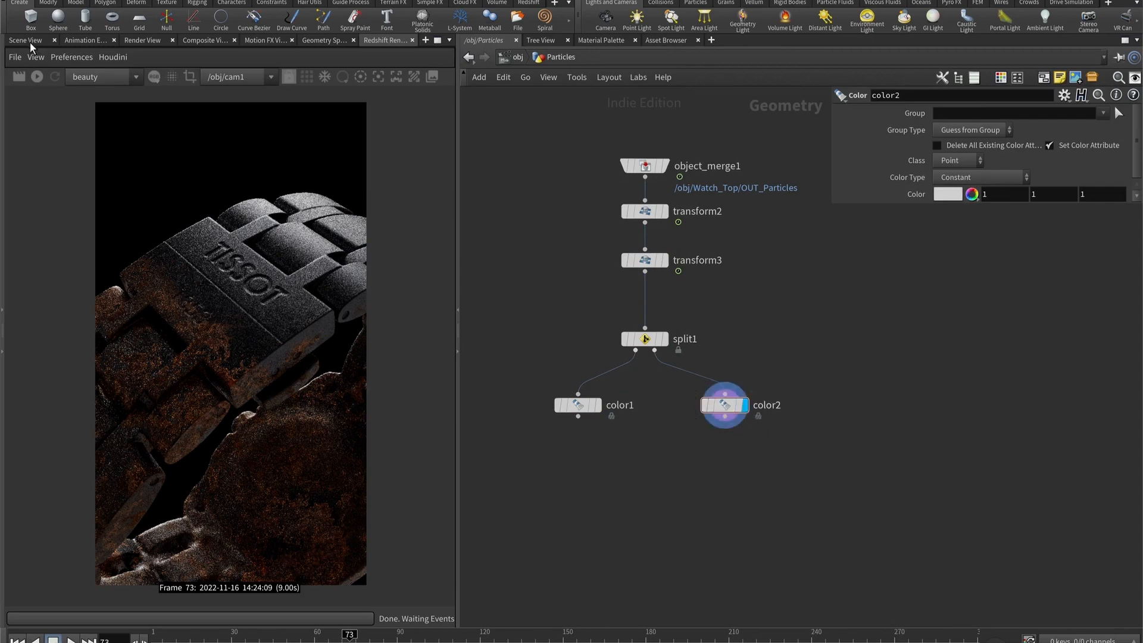
pyautogui.click(29, 42)
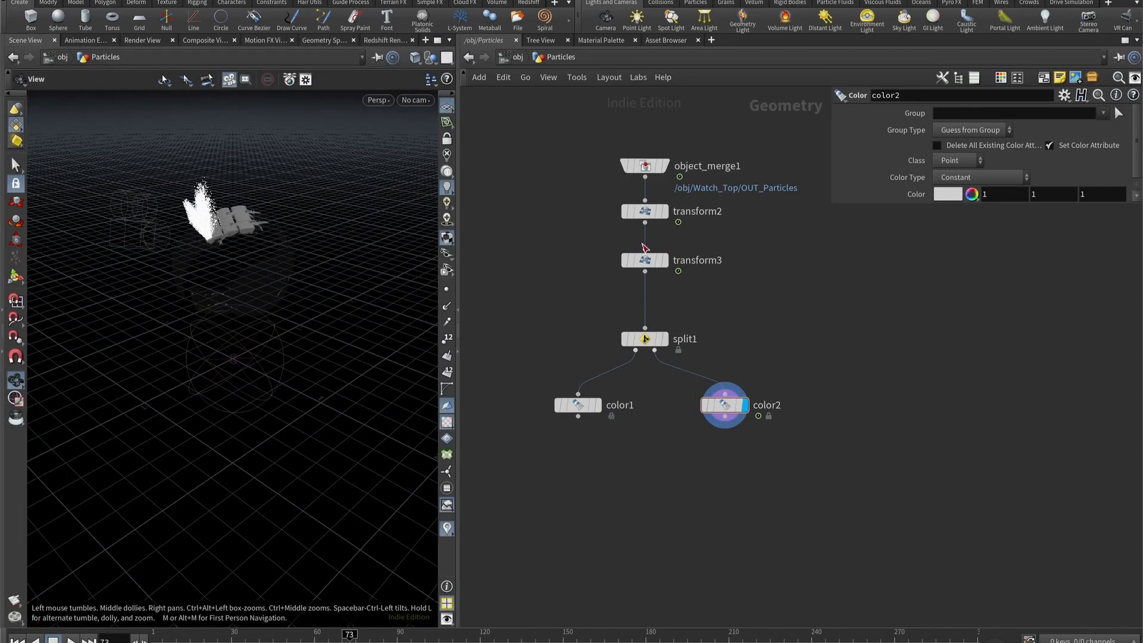
pyautogui.click(420, 102)
pyautogui.click(947, 194)
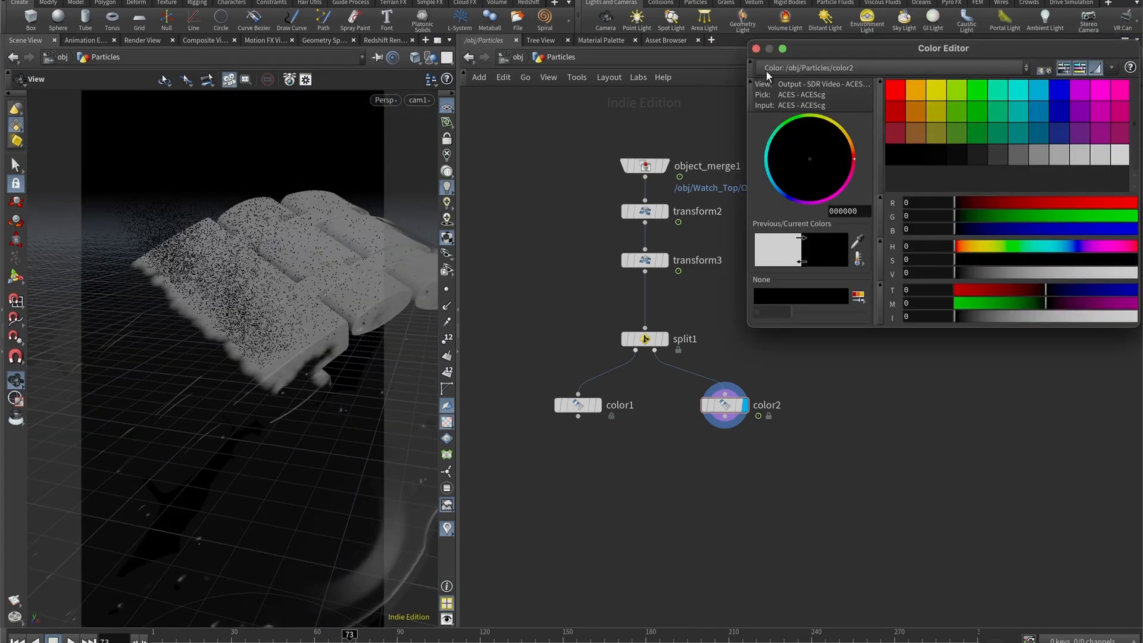
pyautogui.click(757, 49)
# - Display color1 and set its color type to Ramp from Attribute, using the age attribute with a range maximum of 0.6
pyautogui.click(583, 406)
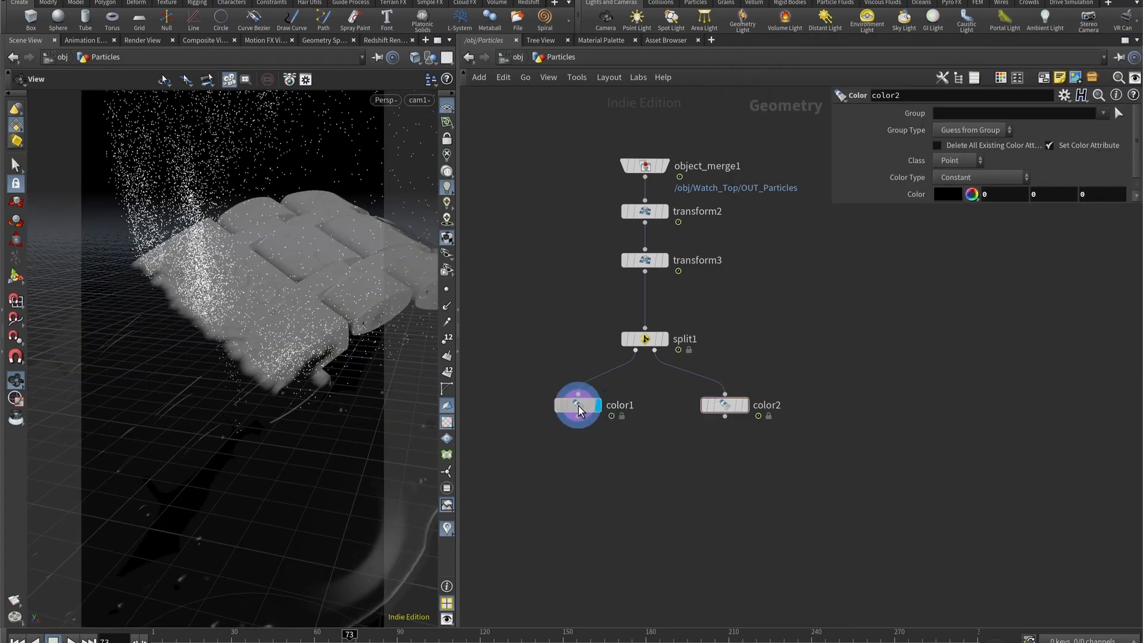
pyautogui.click(966, 177)
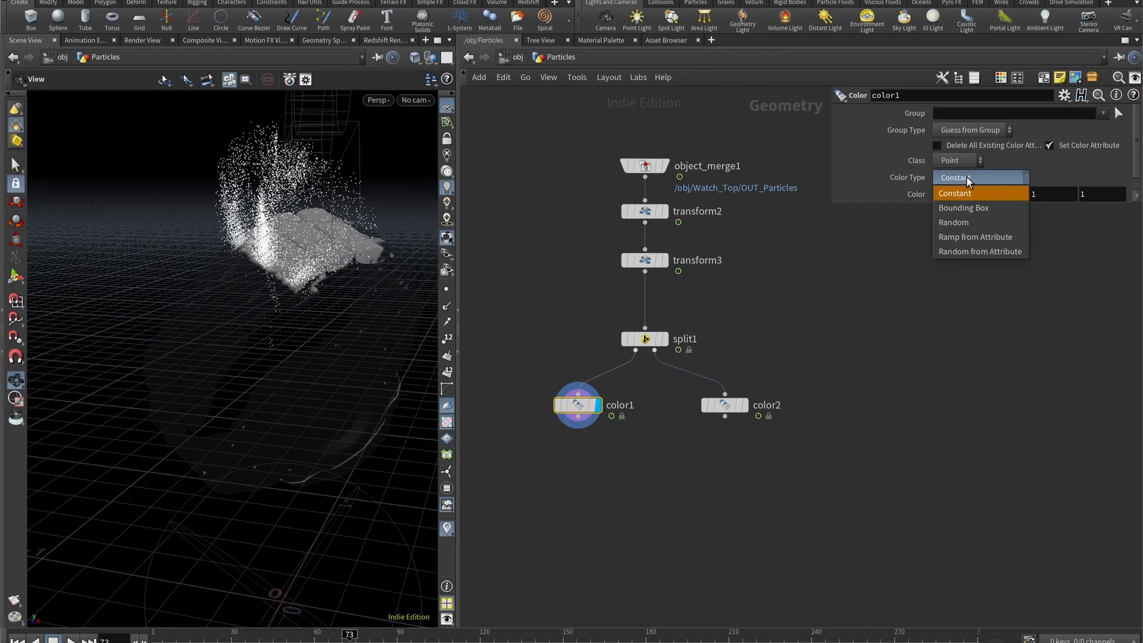
pyautogui.click(971, 237)
pyautogui.write('age')
pyautogui.press('Return')
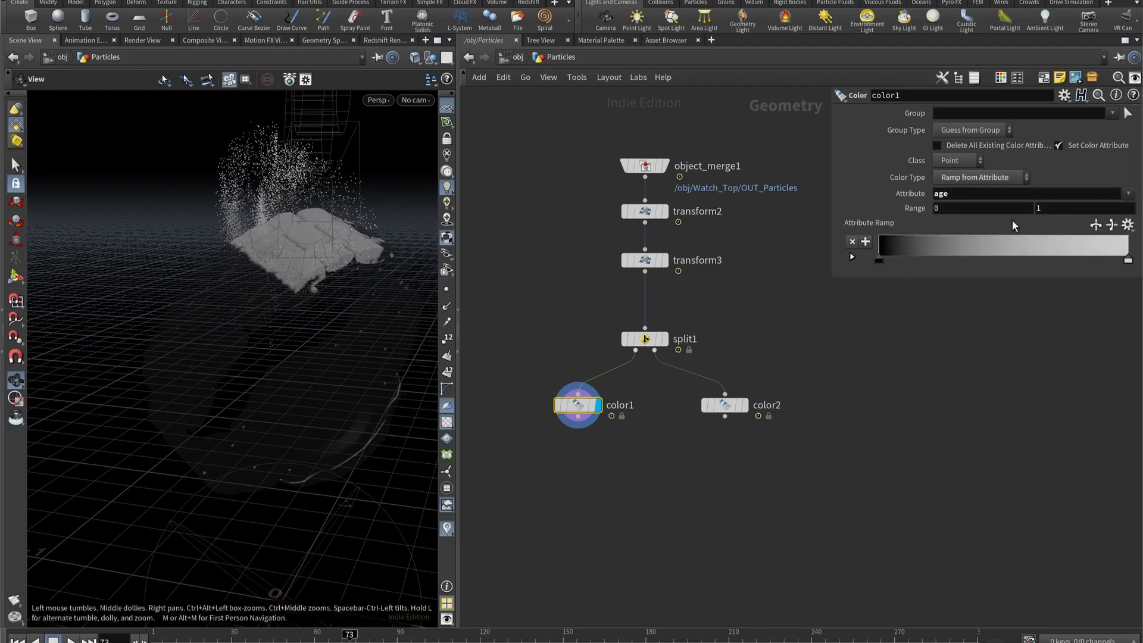
pyautogui.click(1072, 209)
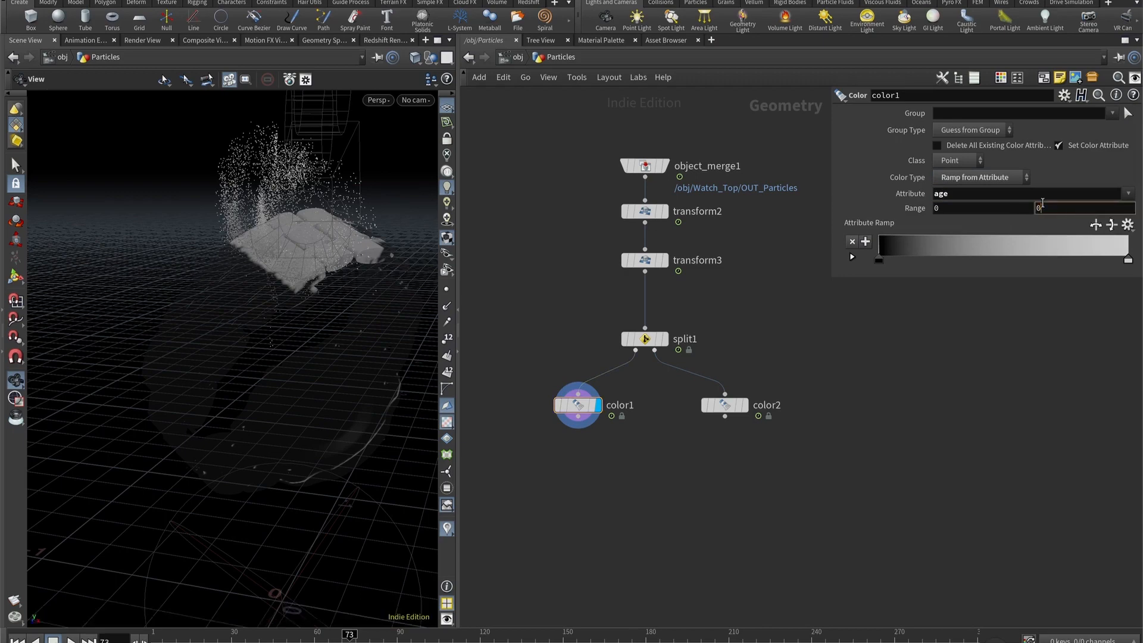
pyautogui.write('0.6')
pyautogui.press('Return')
# - Apply the Inferno preset to color1's attribute ramp and reverse the ramp
pyautogui.click(1127, 224)
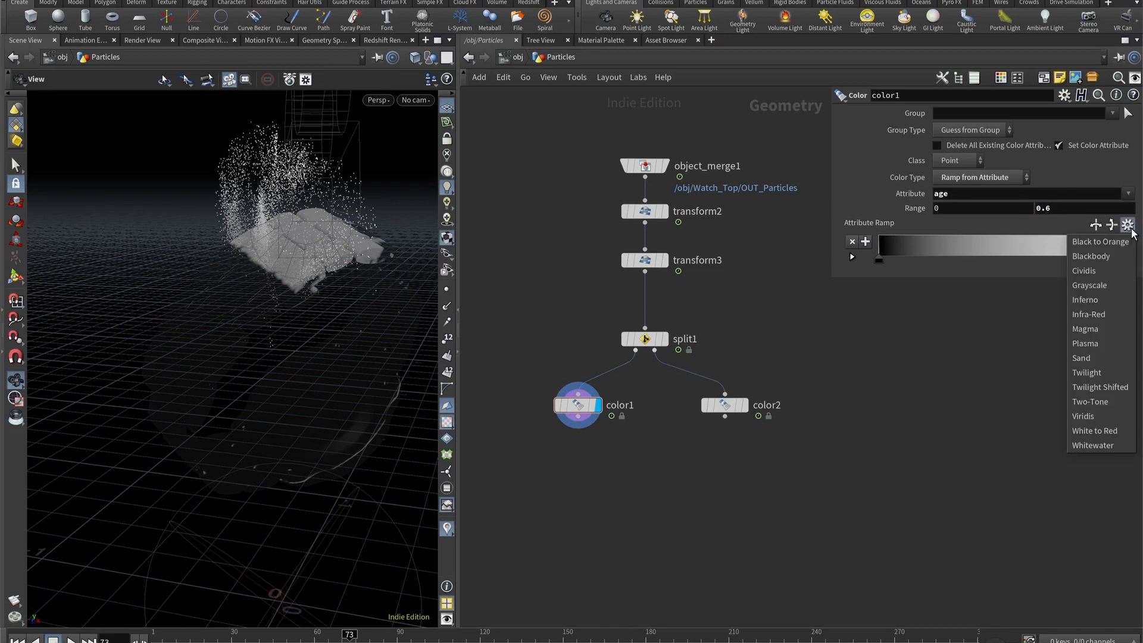
pyautogui.click(1102, 314)
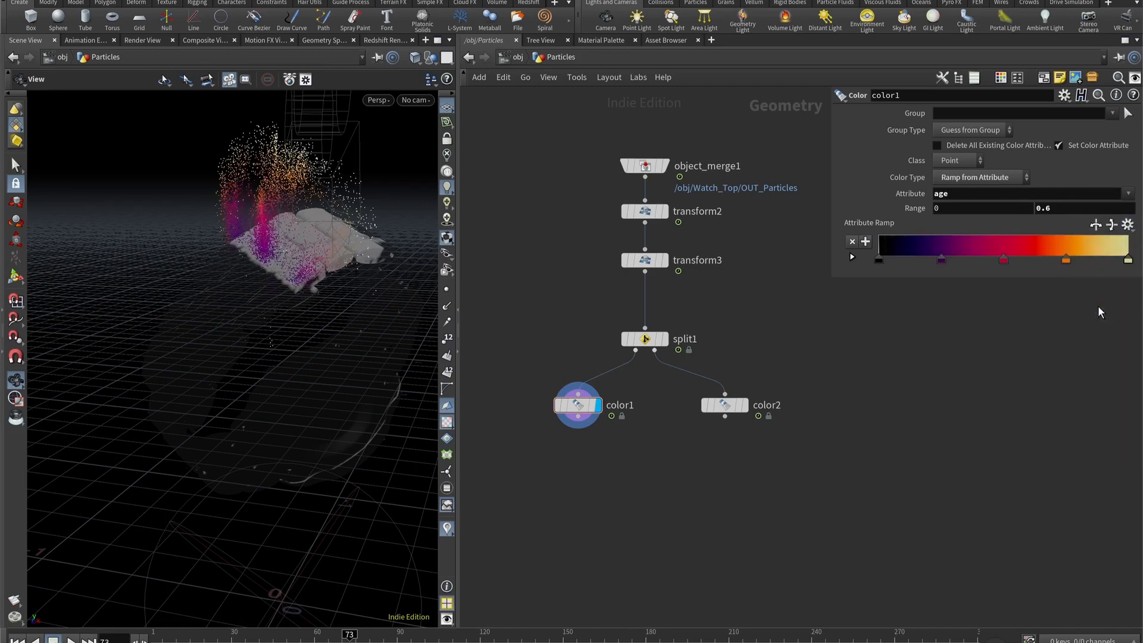
pyautogui.click(1095, 226)
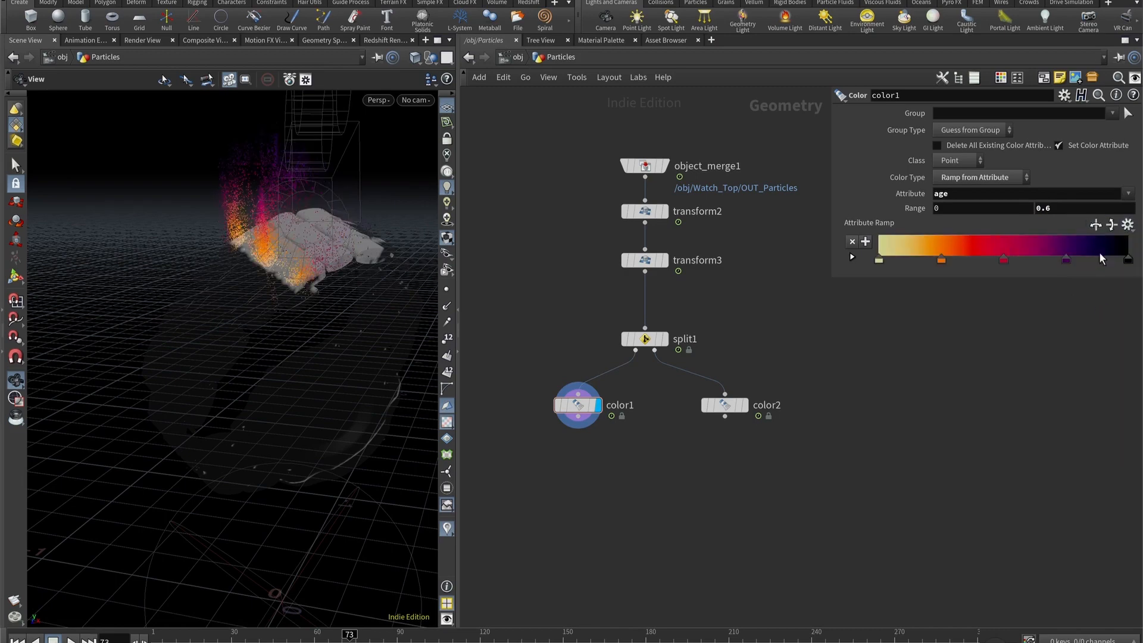
pyautogui.moveTo(333, 256); pyautogui.dragTo(311, 294)
# - Add a Merge node below the two Color nodes and connect color1 and color2 to it
pyautogui.press('Tab')
pyautogui.write('merge')
pyautogui.press('Return')
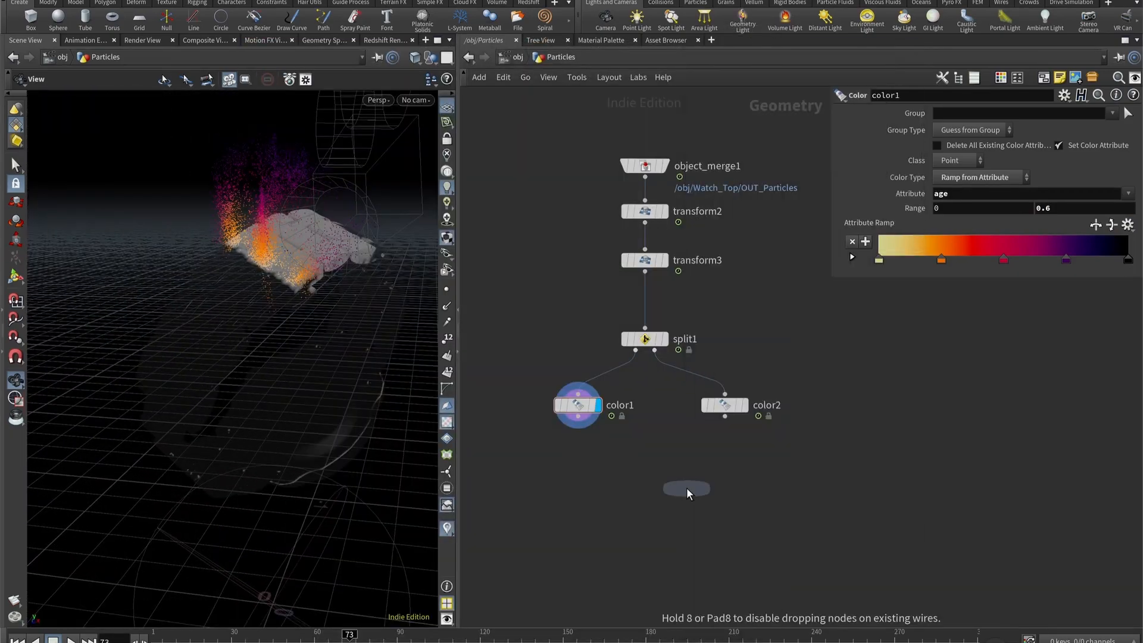
pyautogui.click(670, 488)
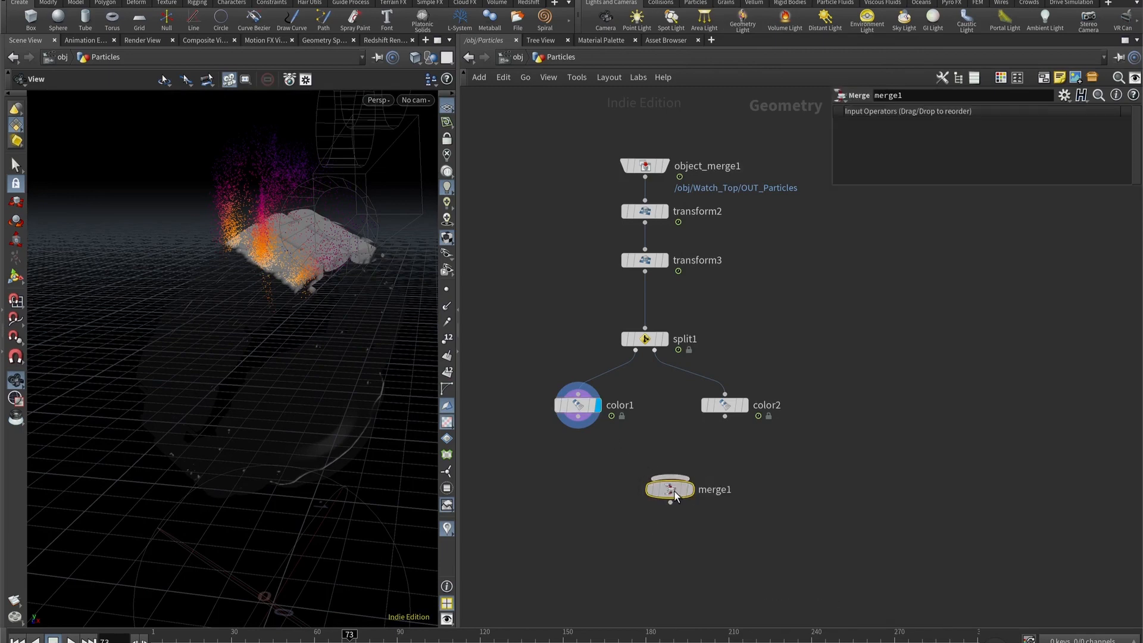
pyautogui.moveTo(675, 495)
pyautogui.mouseDown()
pyautogui.moveTo(666, 486)
pyautogui.moveTo(662, 499)
pyautogui.mouseUp()
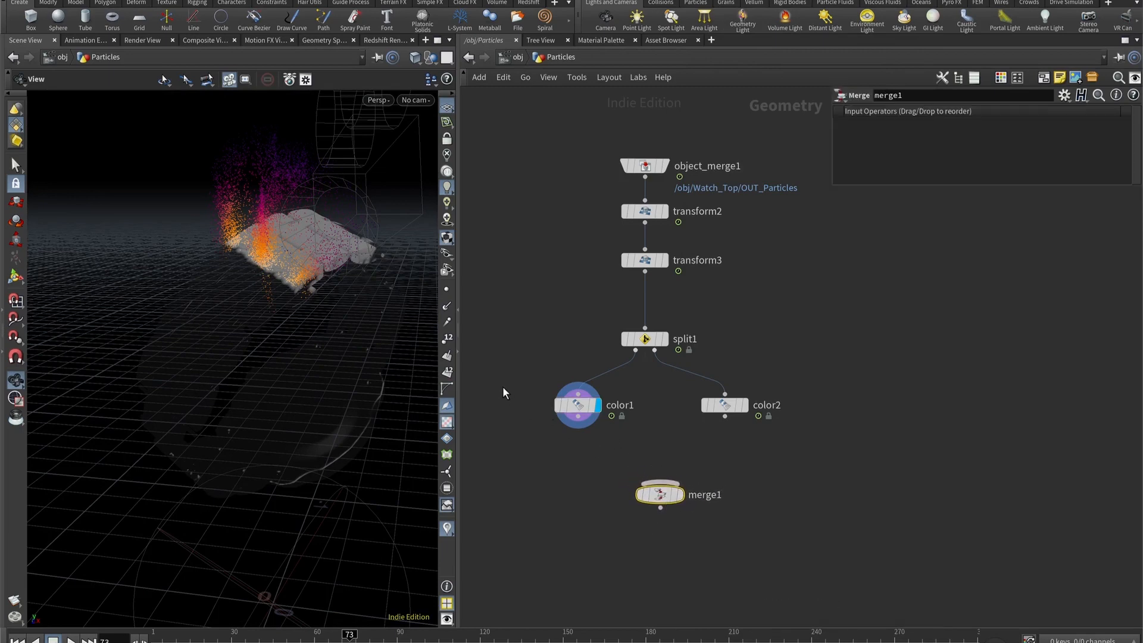
pyautogui.moveTo(479, 382); pyautogui.dragTo(934, 438)
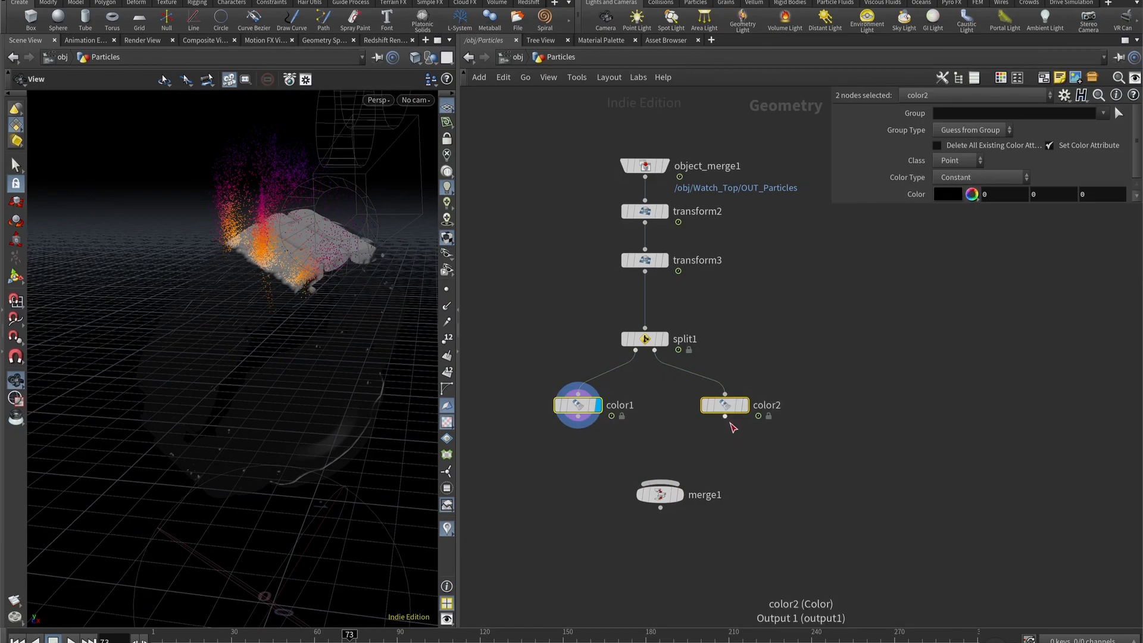
pyautogui.moveTo(727, 420); pyautogui.dragTo(680, 485)
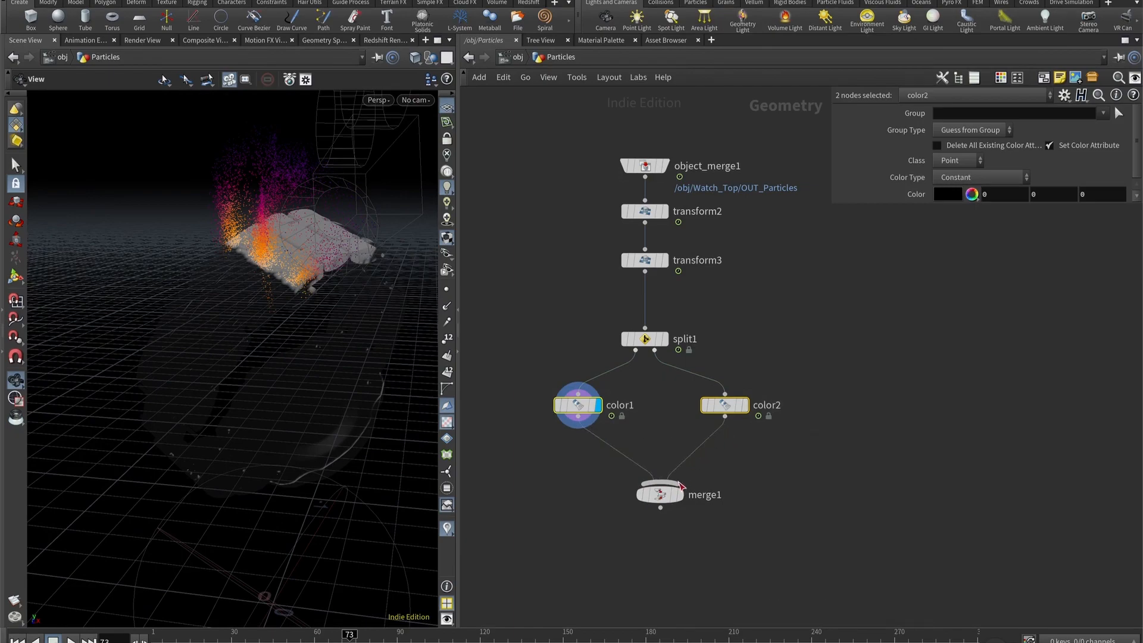
# - Display merge1 in the Particles network and go back up to the object level
pyautogui.click(680, 493)
pyautogui.moveTo(275, 276); pyautogui.dragTo(256, 256)
pyautogui.press('u')
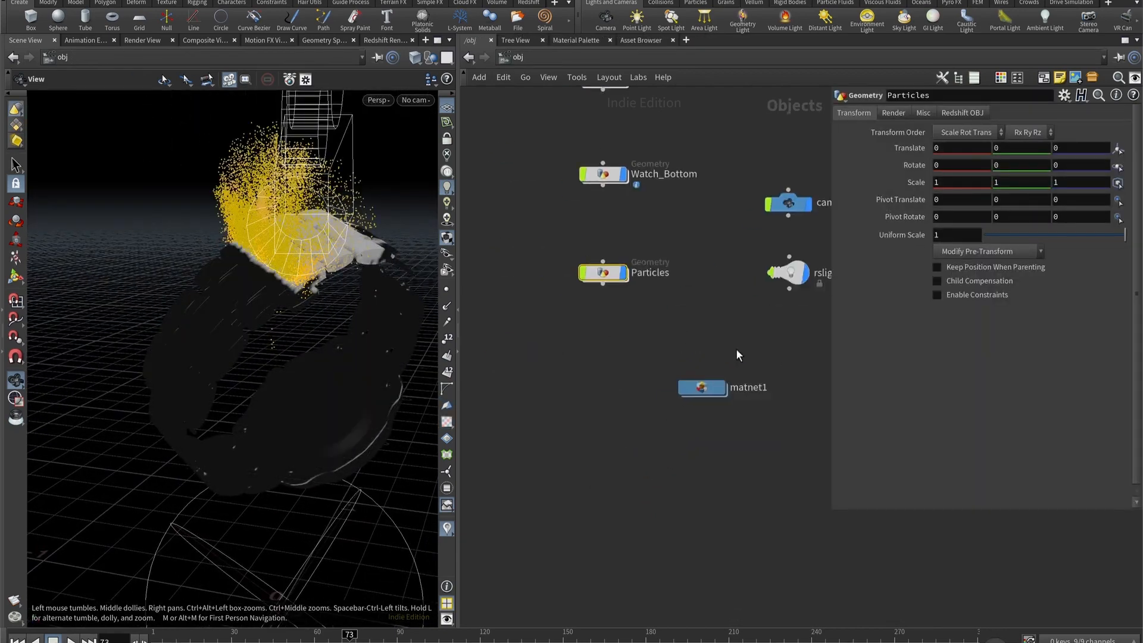
# - Render the Particles object as Redshift particles with a global scale multiplier of 0.02 and start the interactive render through cam1
pyautogui.click(970, 112)
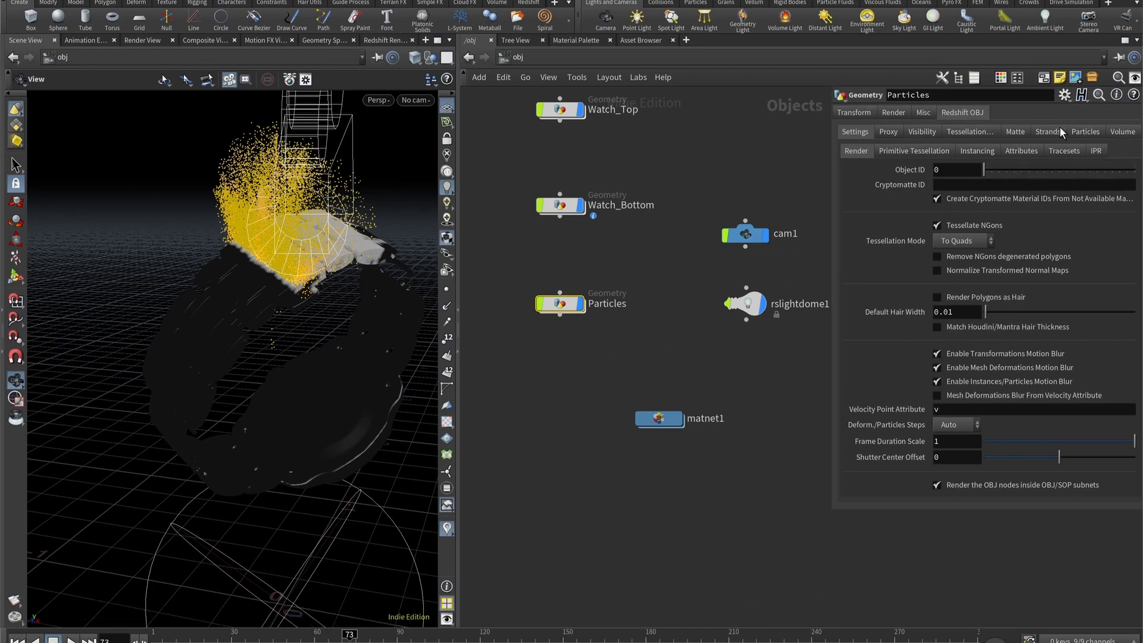
pyautogui.click(1084, 132)
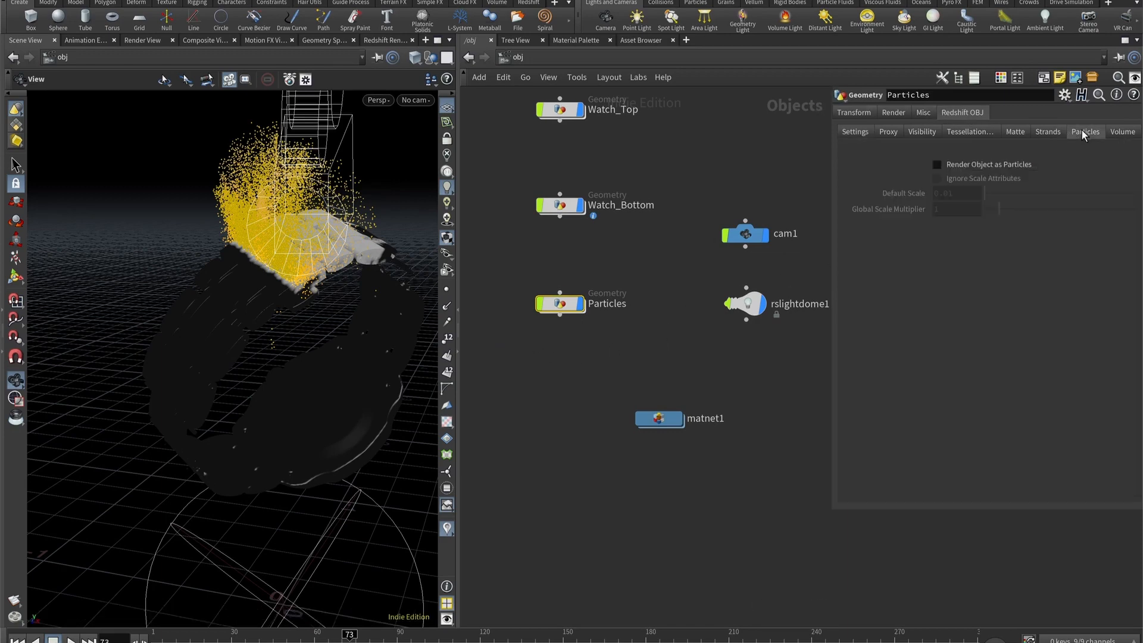
pyautogui.click(1031, 165)
pyautogui.click(961, 209)
pyautogui.write('0')
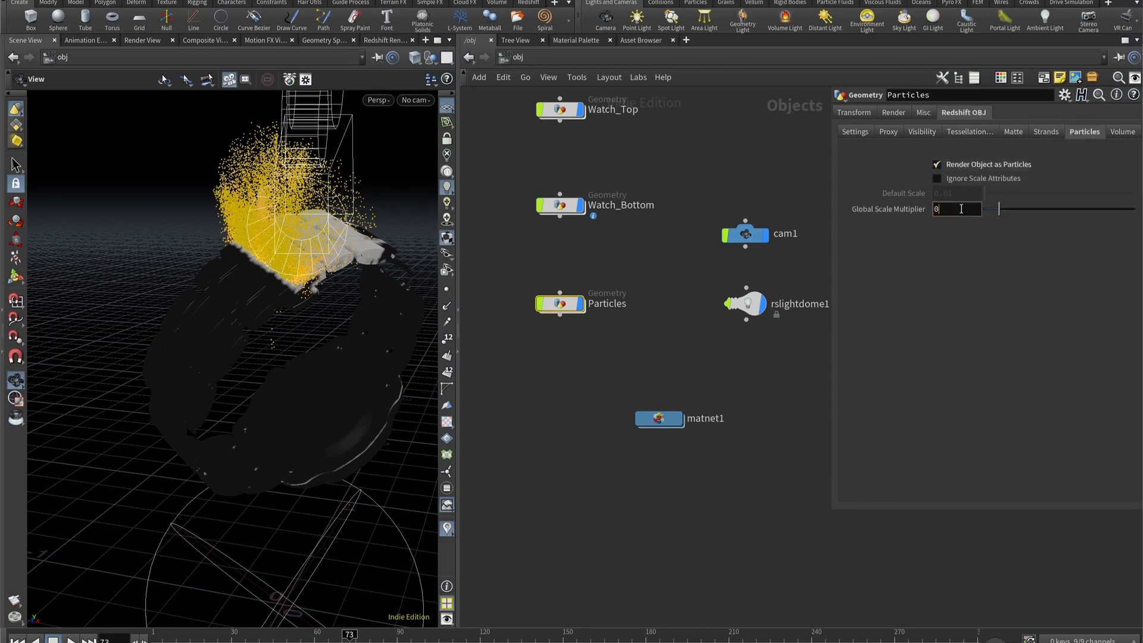
pyautogui.write('.02')
pyautogui.press('Return')
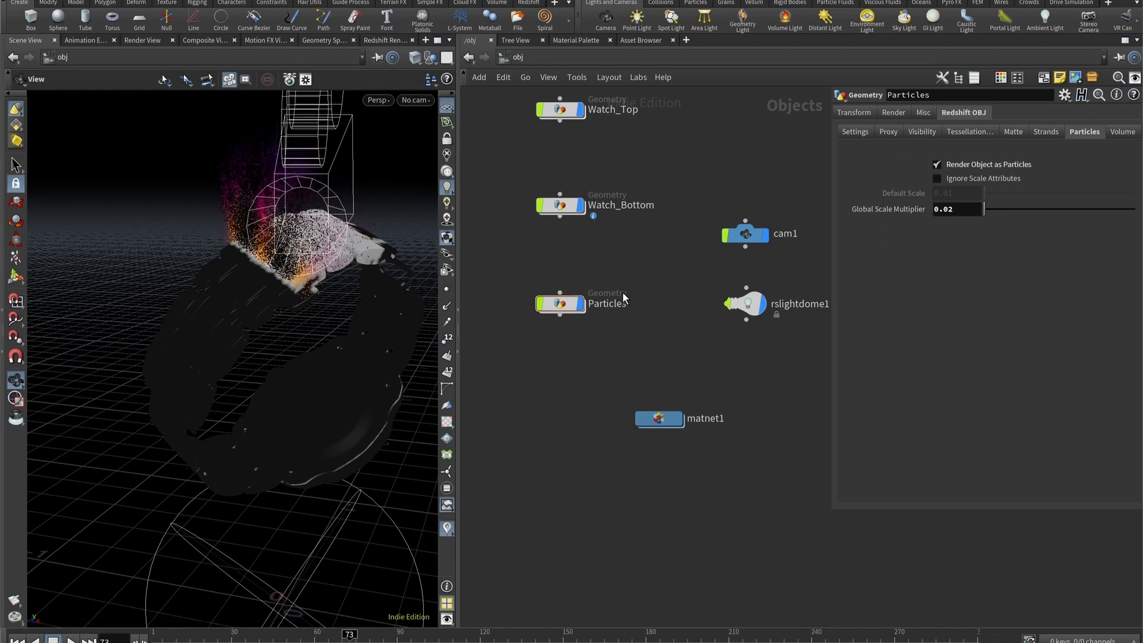
pyautogui.click(387, 39)
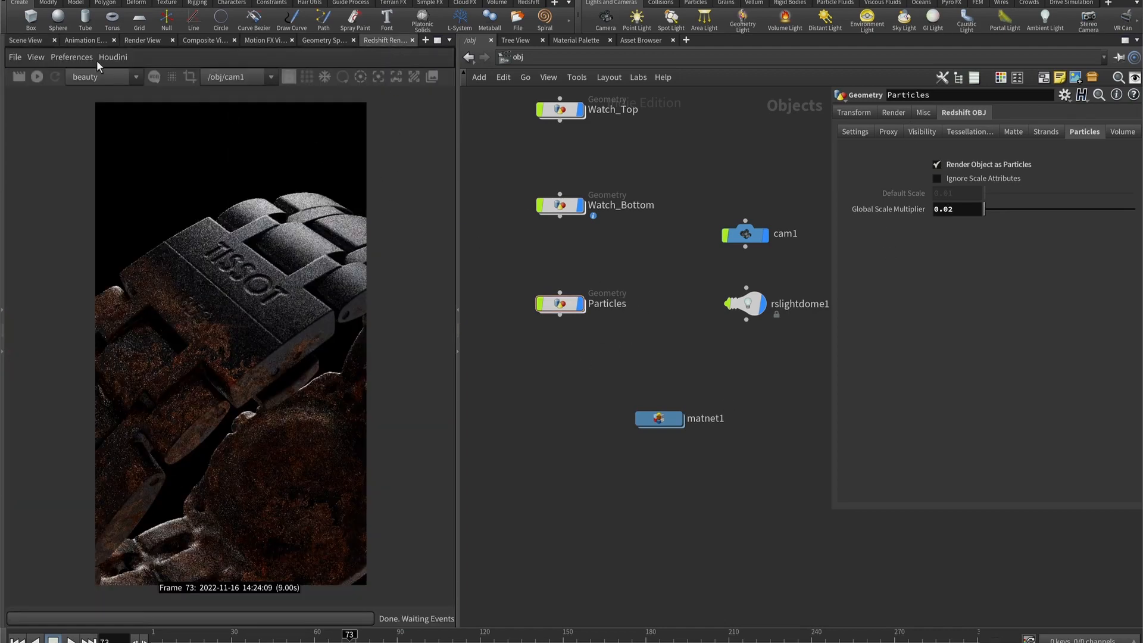
pyautogui.click(37, 77)
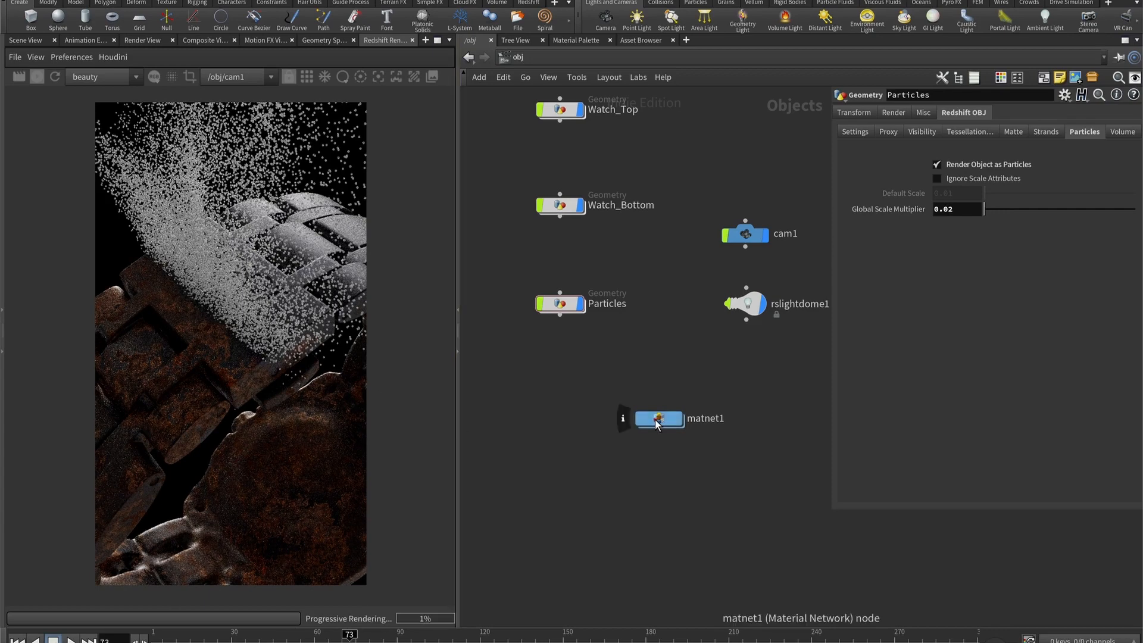
# - Add an RS Material node in matnet1 and connect it to the Surface input of a new Redshift Material node
pyautogui.doubleClick(623, 418)
pyautogui.press('h')
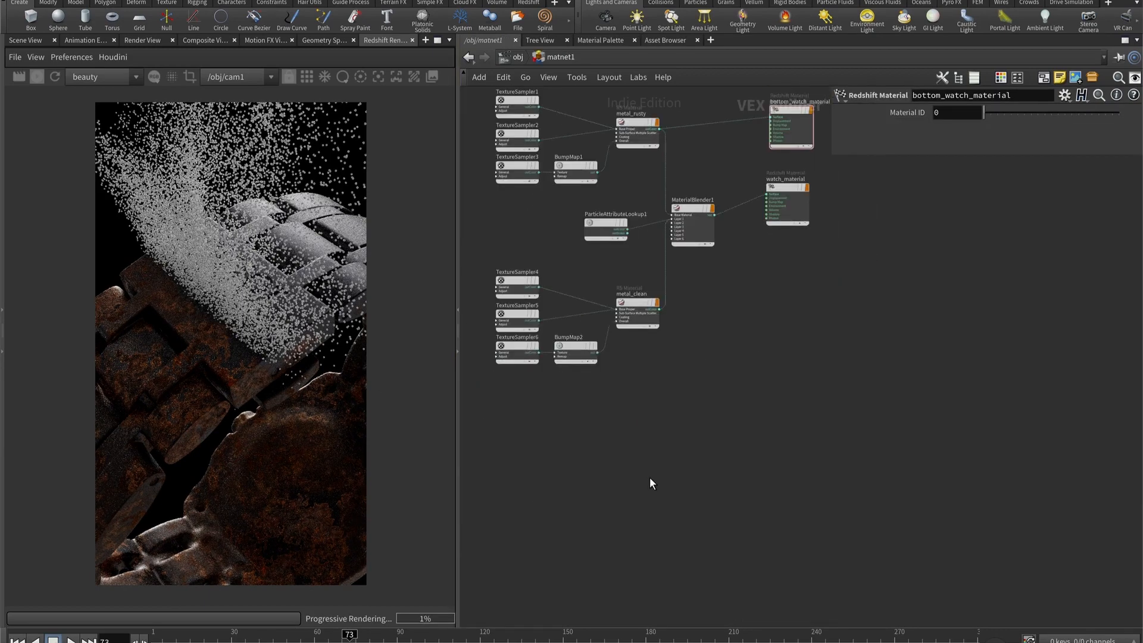
pyautogui.press('Tab')
pyautogui.write('rsma')
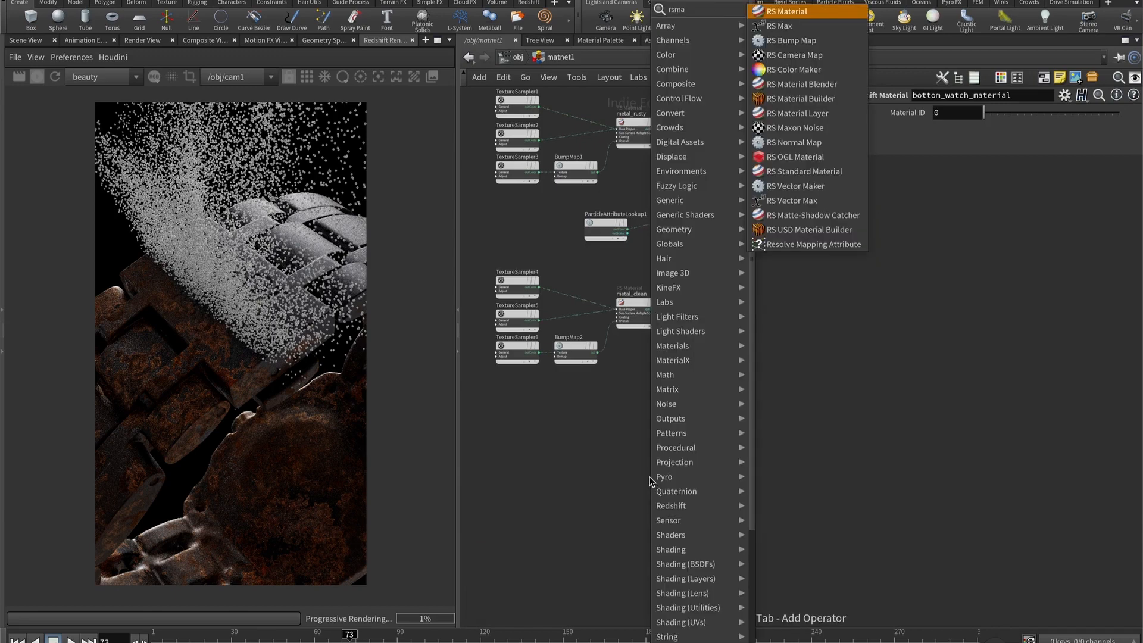
pyautogui.press('Return')
pyautogui.click(649, 478)
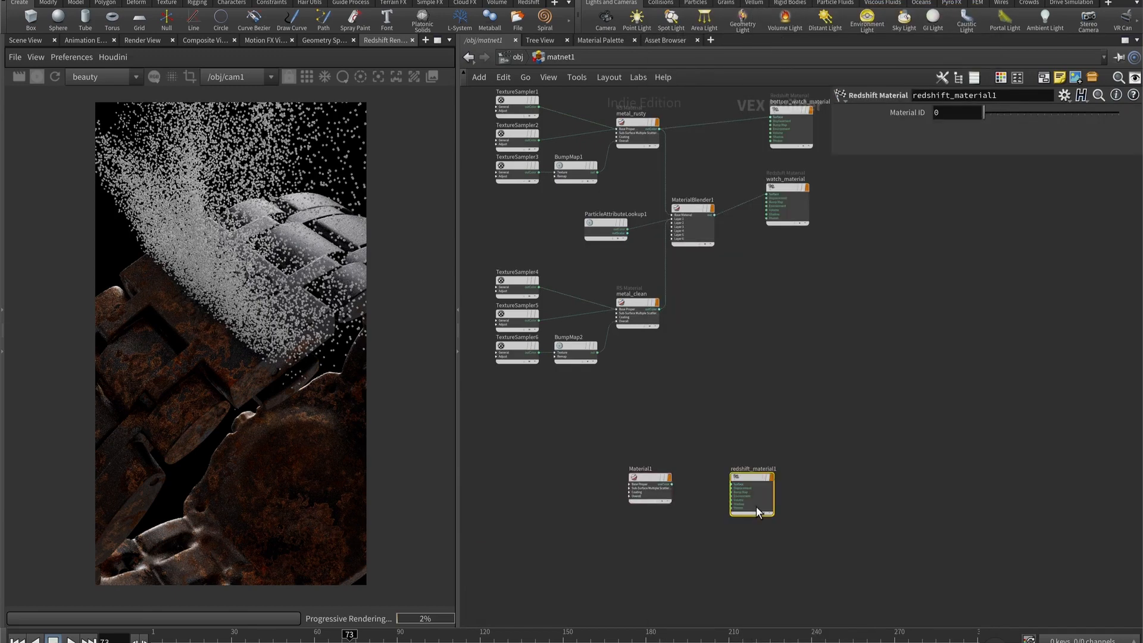
pyautogui.scroll(5, 756, 506)
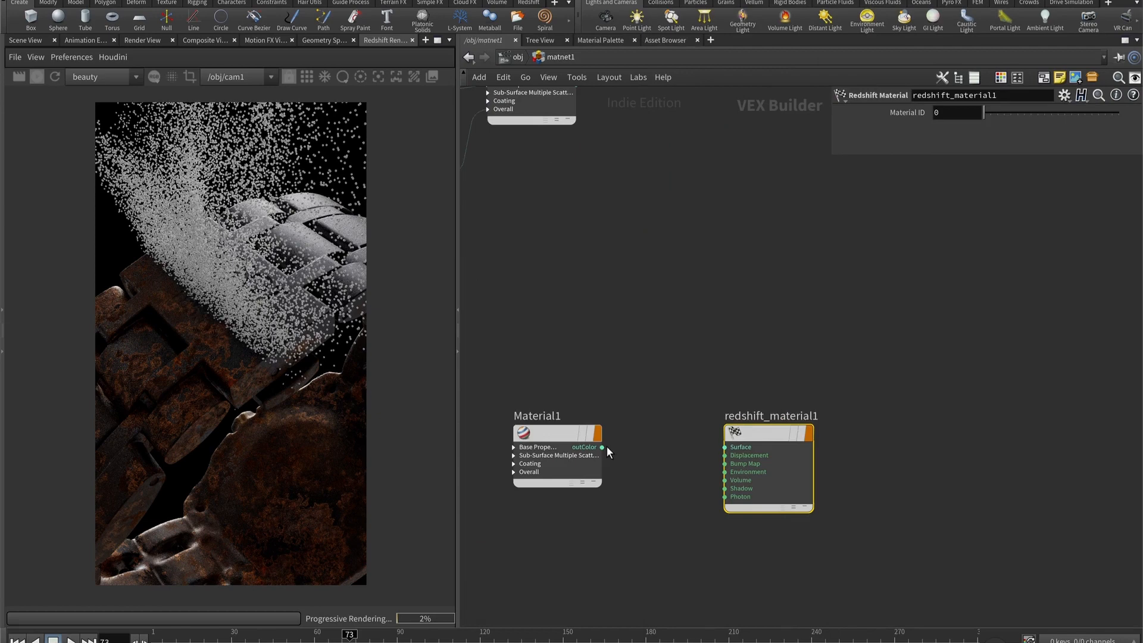
# - Rename the new Redshift Material node as particle_material and set Material1's reflection roughness to about 0.459
pyautogui.doubleClick(773, 416)
pyautogui.write('particle_material')
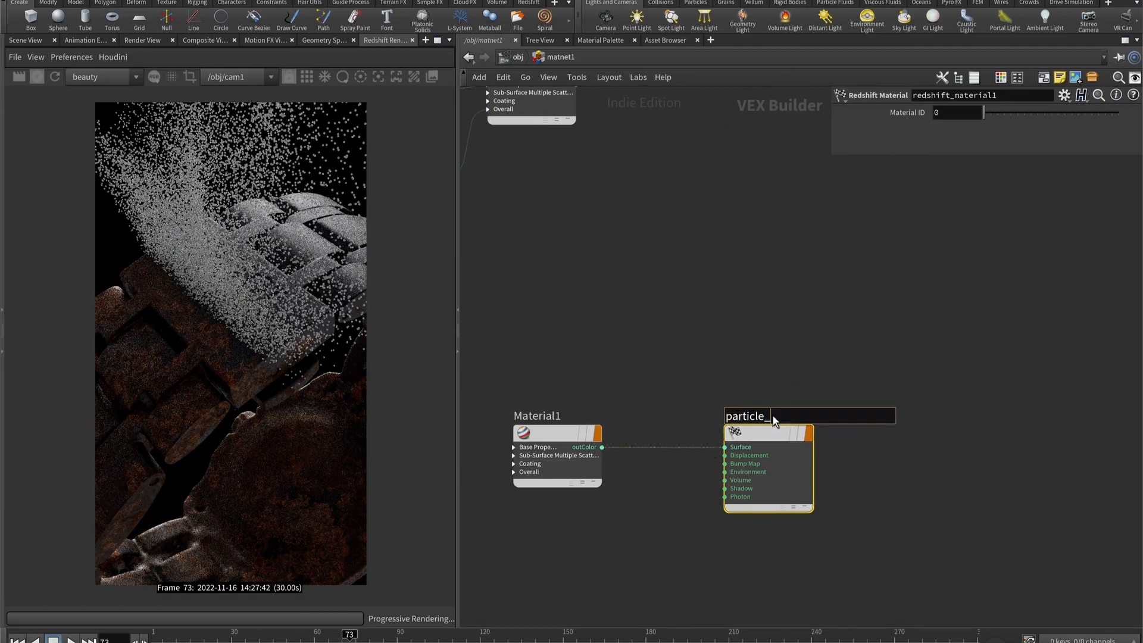
pyautogui.press('Return')
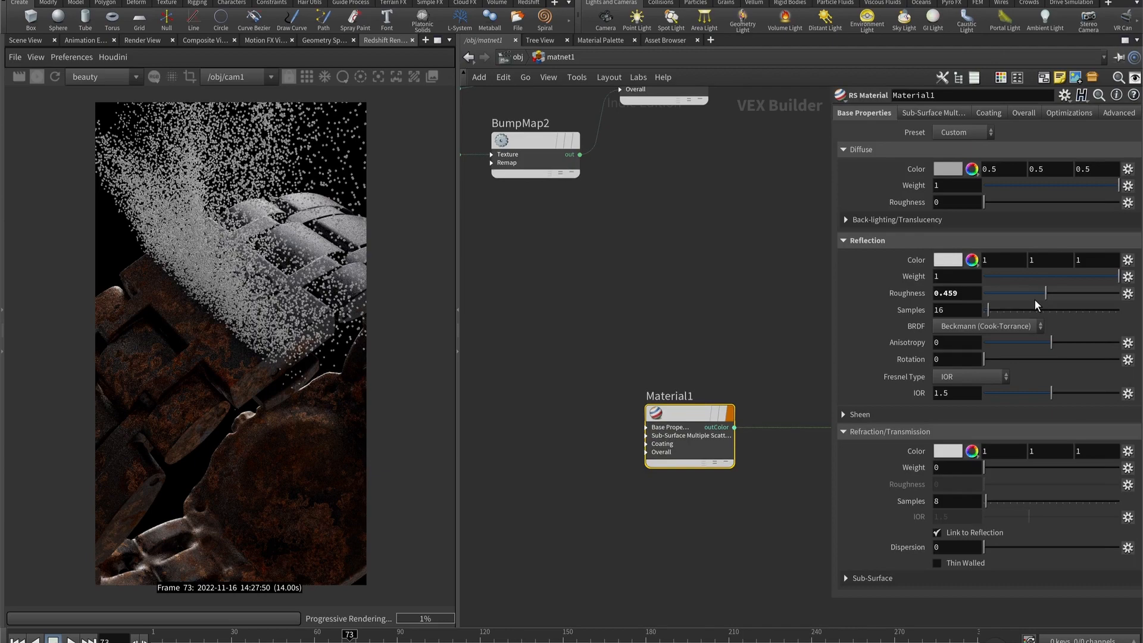
# - Add an RS Point Attribute node reading Cd and wire its outColor to Material1's emission_color and diffuse_color
pyautogui.press('Tab')
pyautogui.write('rs')
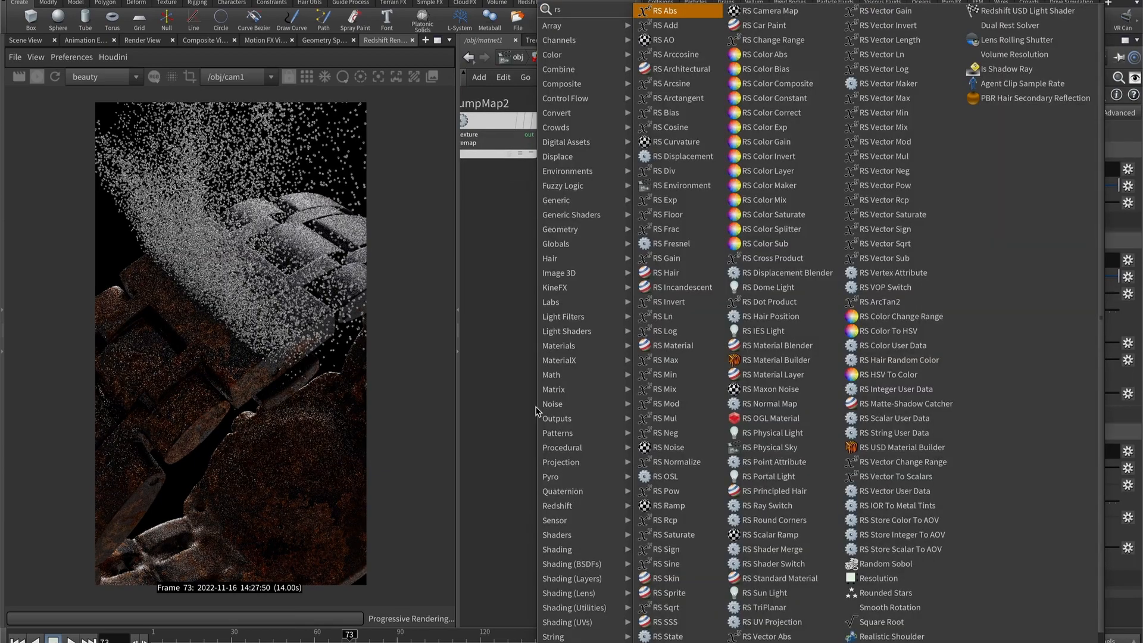
pyautogui.press('Return')
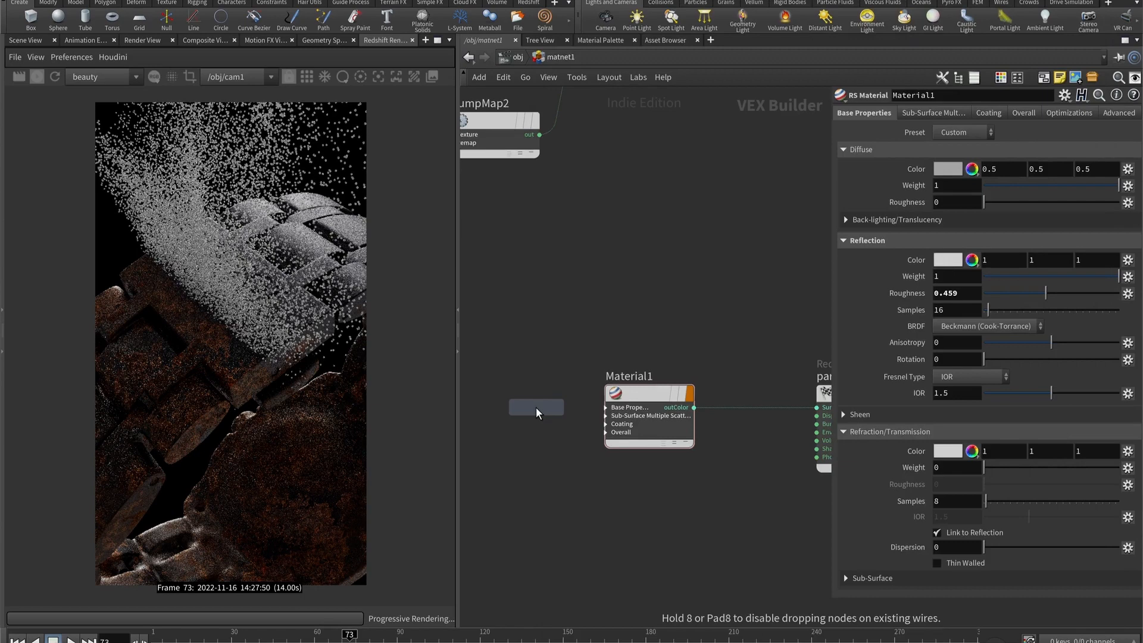
pyautogui.click(536, 407)
pyautogui.click(588, 385)
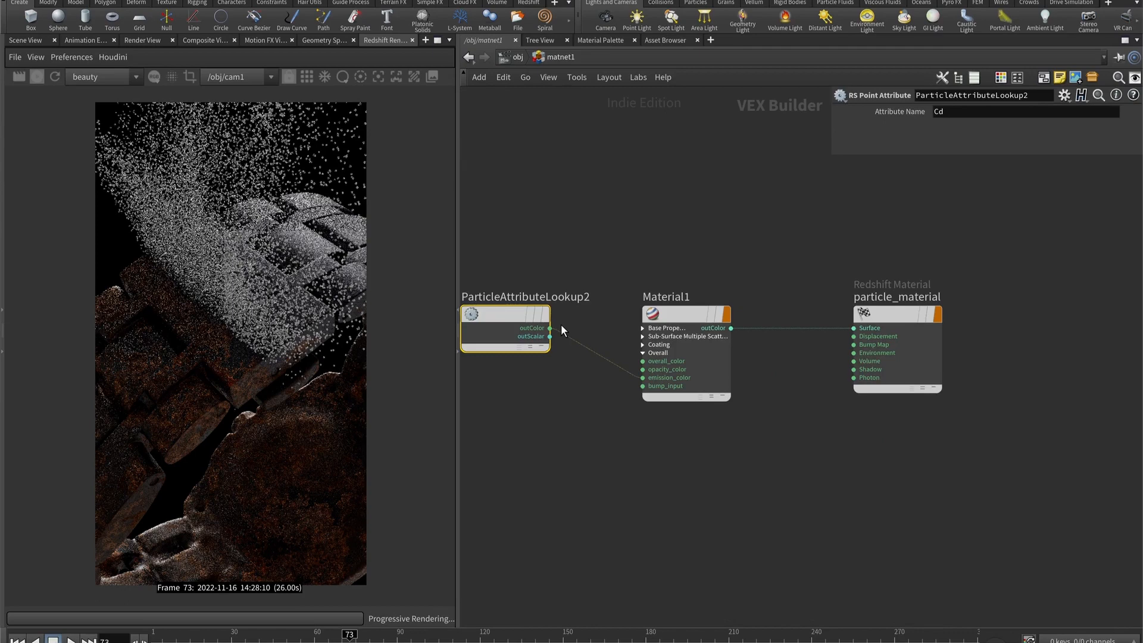
pyautogui.moveTo(553, 328); pyautogui.dragTo(707, 6)
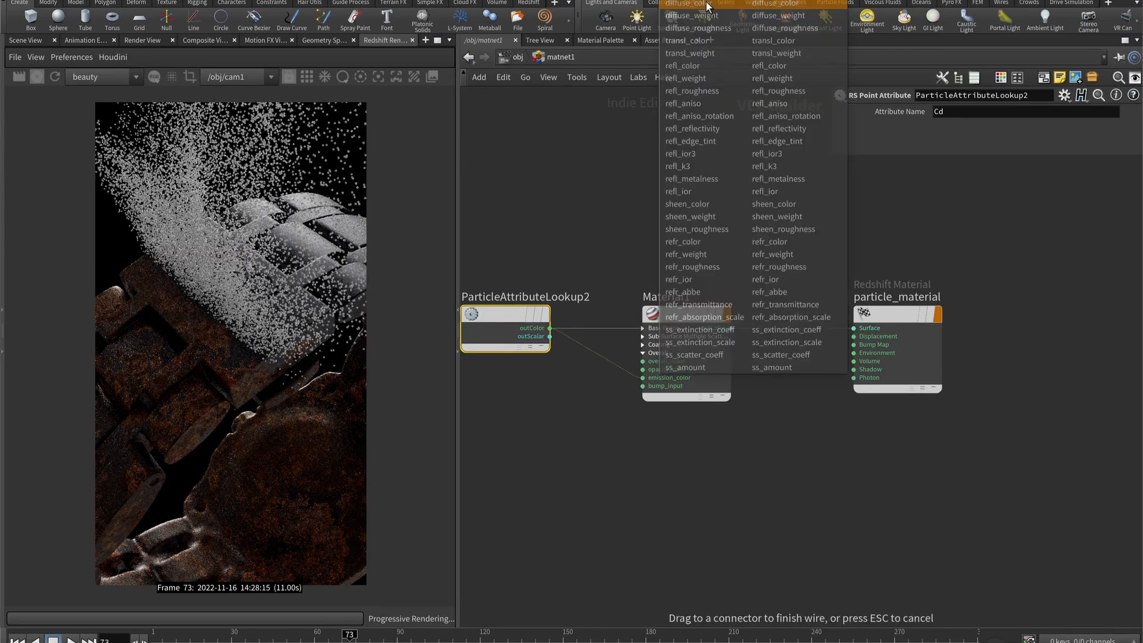
pyautogui.click(708, 6)
# - Set Material1's emission weight to 50 and assign /obj/matnet1/particle_material to the Particles object
pyautogui.click(974, 183)
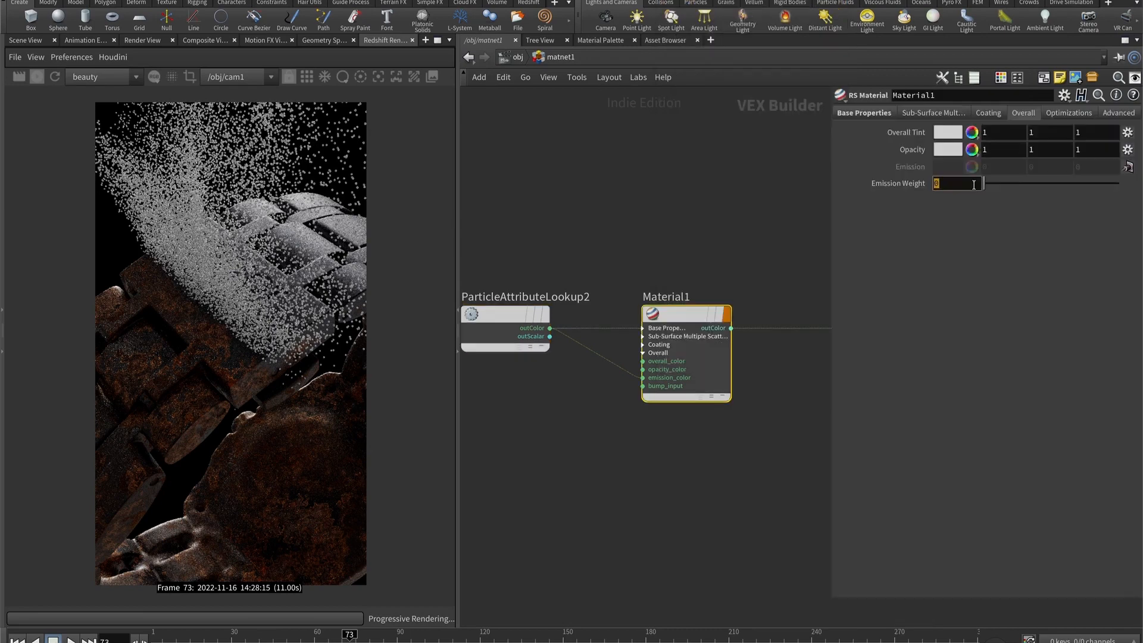
pyautogui.write('50')
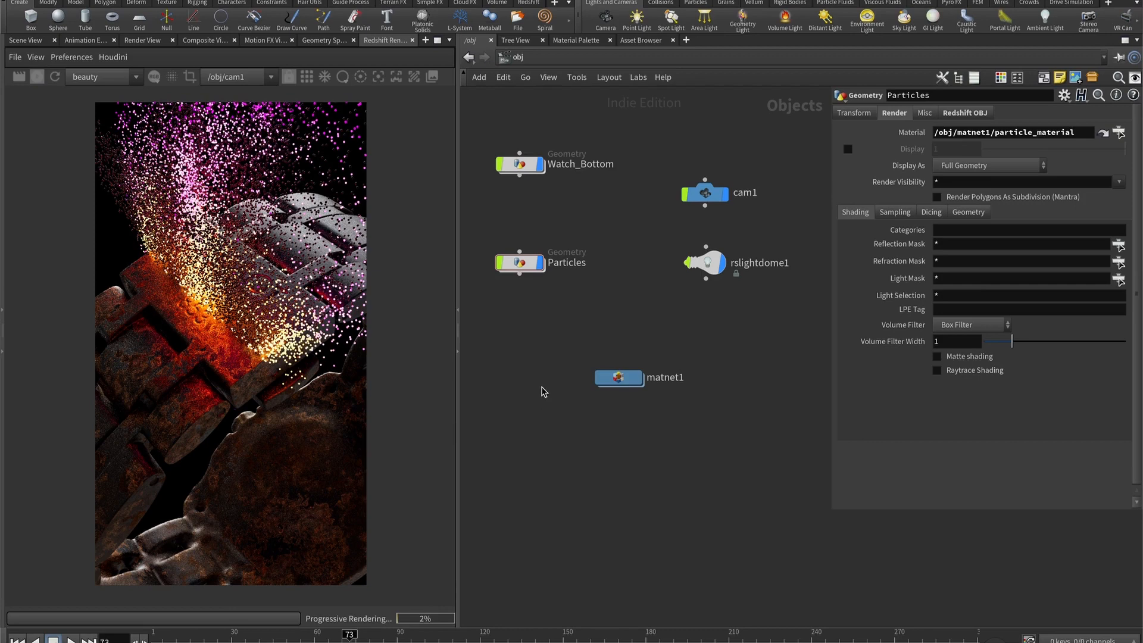
pyautogui.moveTo(709, 268); pyautogui.dragTo(691, 298)
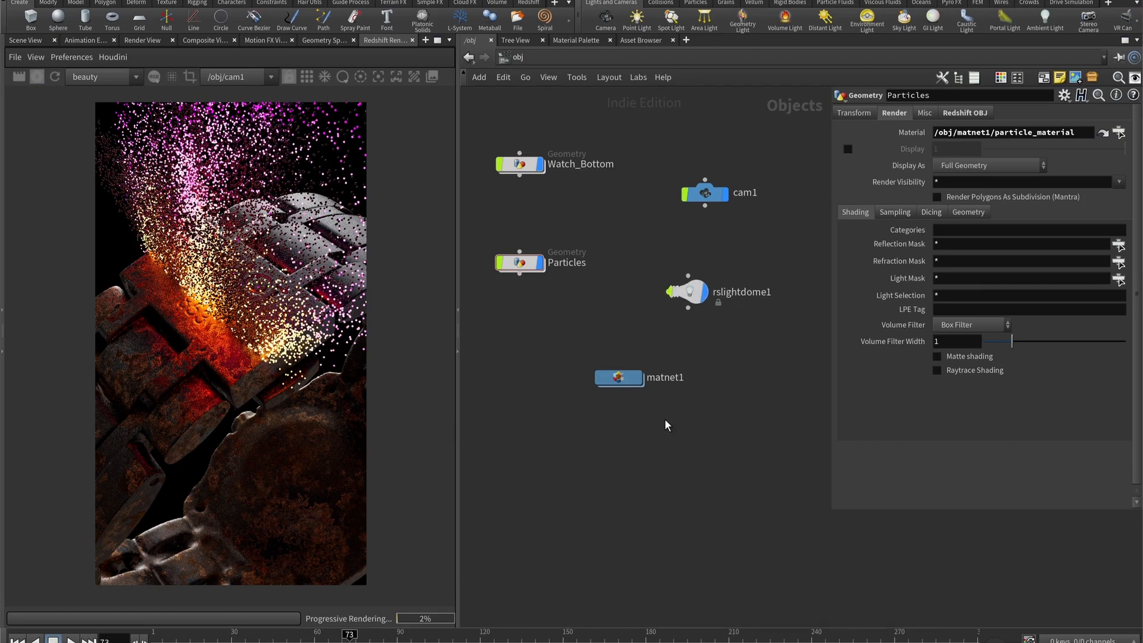
# - Enable motion blur in Redshift_ROP1's advanced settings, including Deformation Blur and Instances/Particles Blur
pyautogui.click(516, 56)
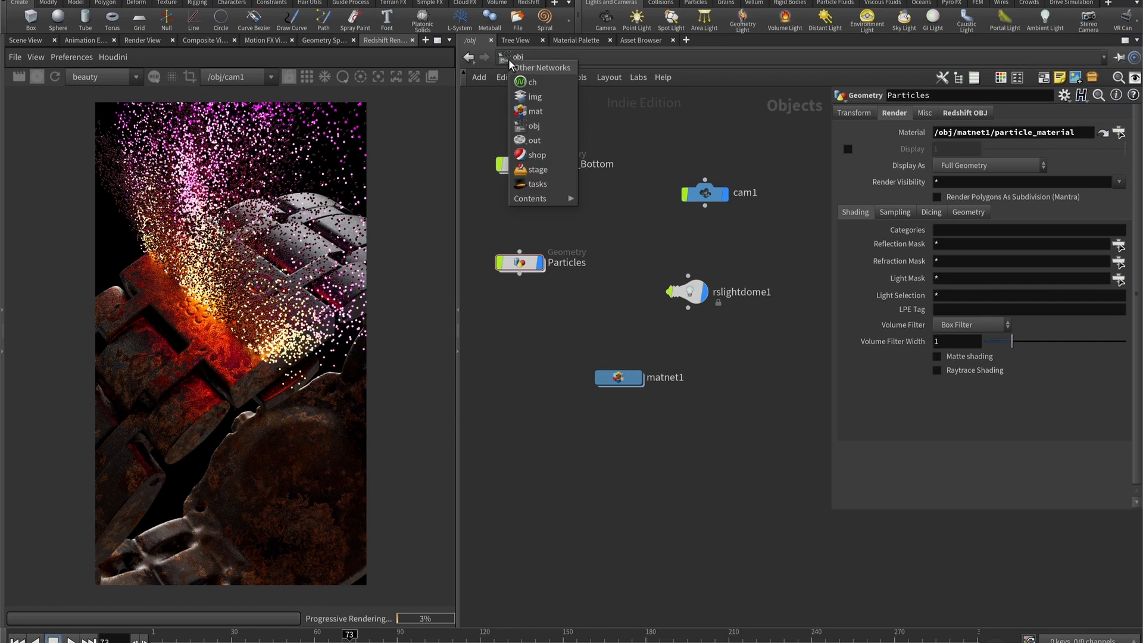
pyautogui.click(531, 142)
pyautogui.click(607, 258)
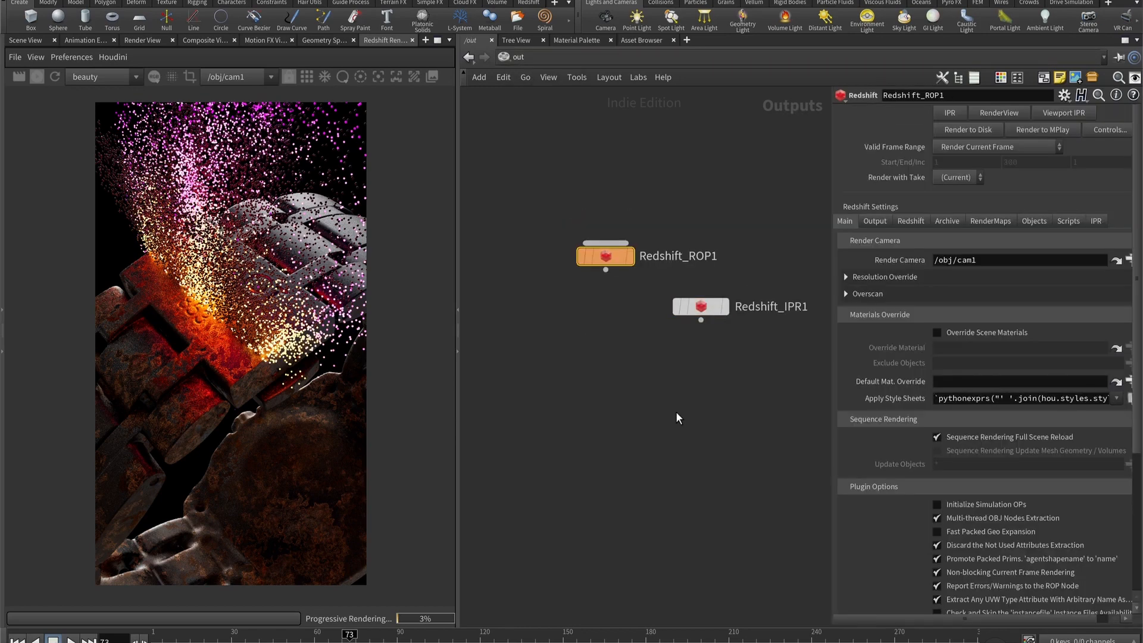
pyautogui.click(911, 220)
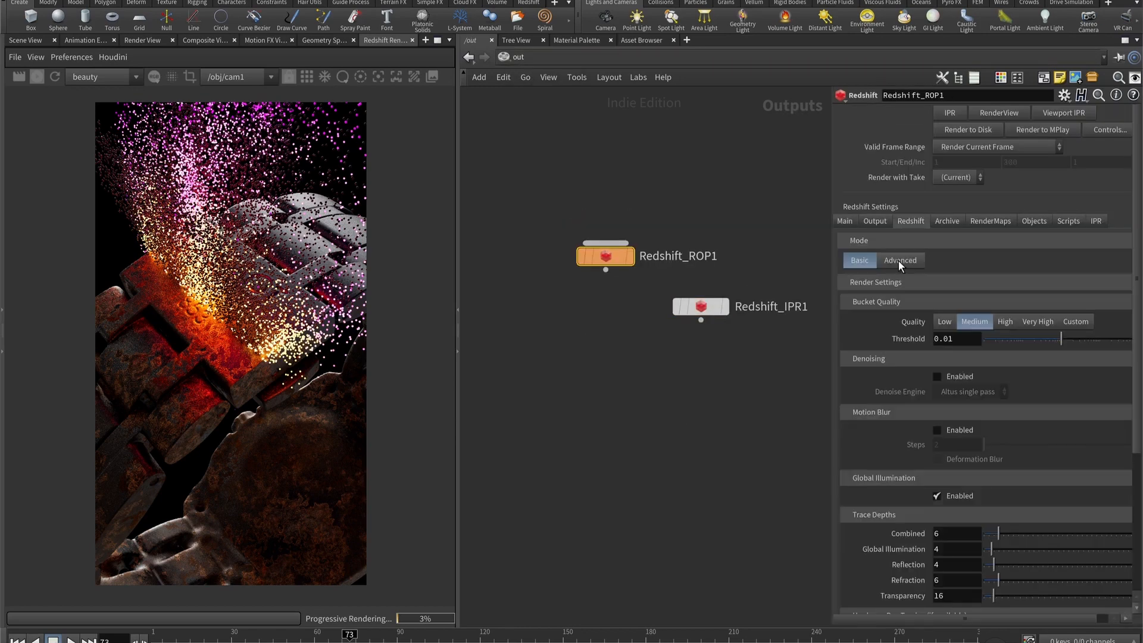
pyautogui.click(899, 260)
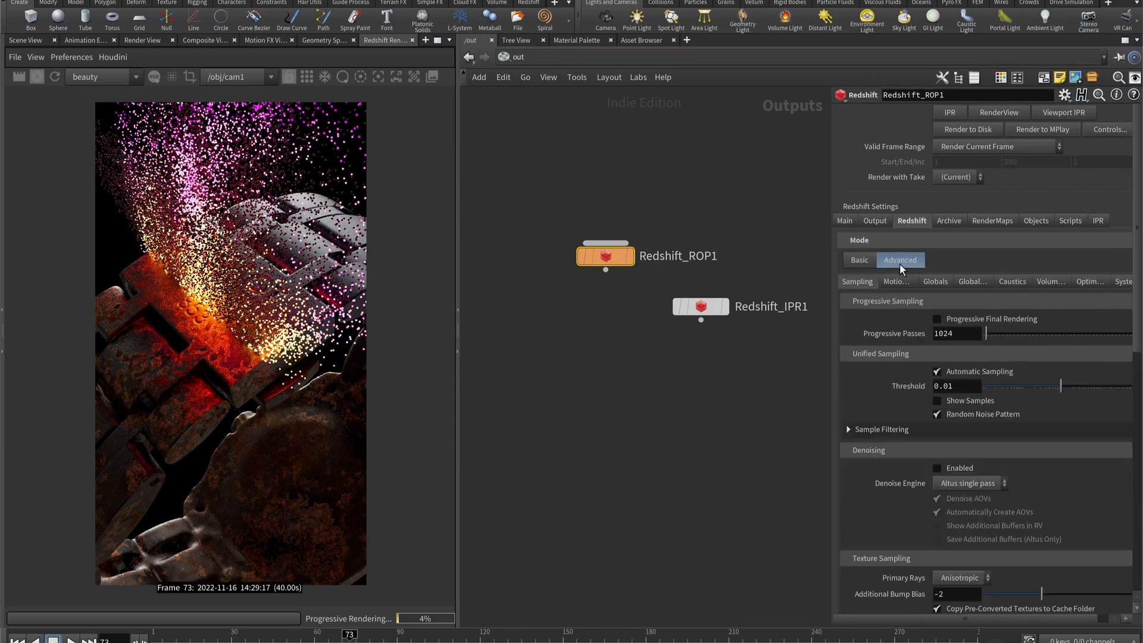
pyautogui.click(897, 281)
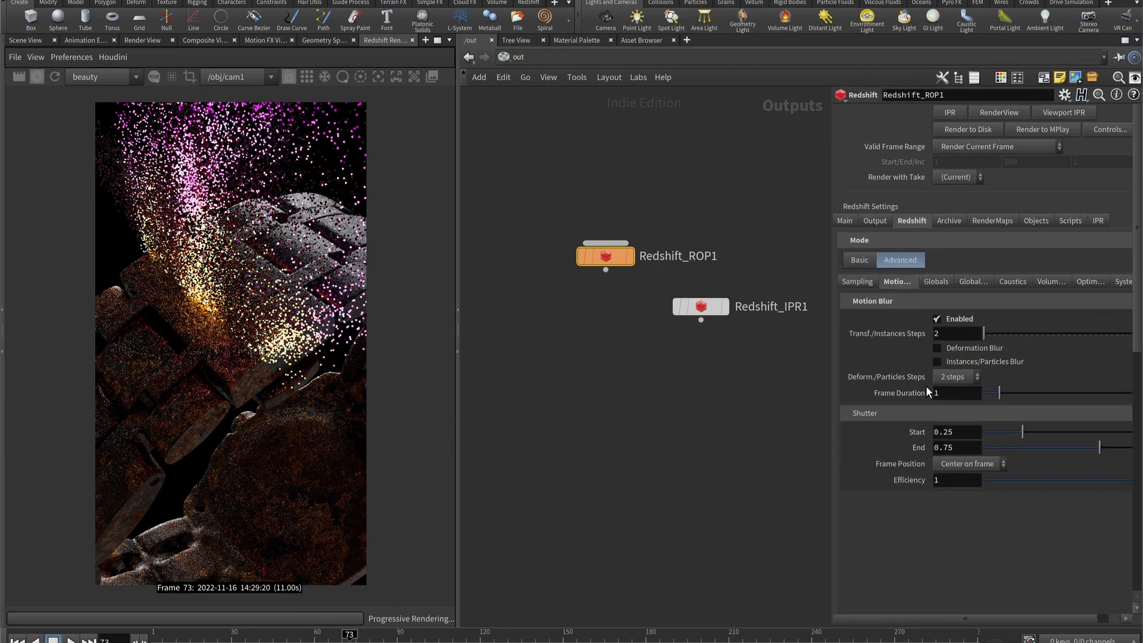
pyautogui.click(939, 362)
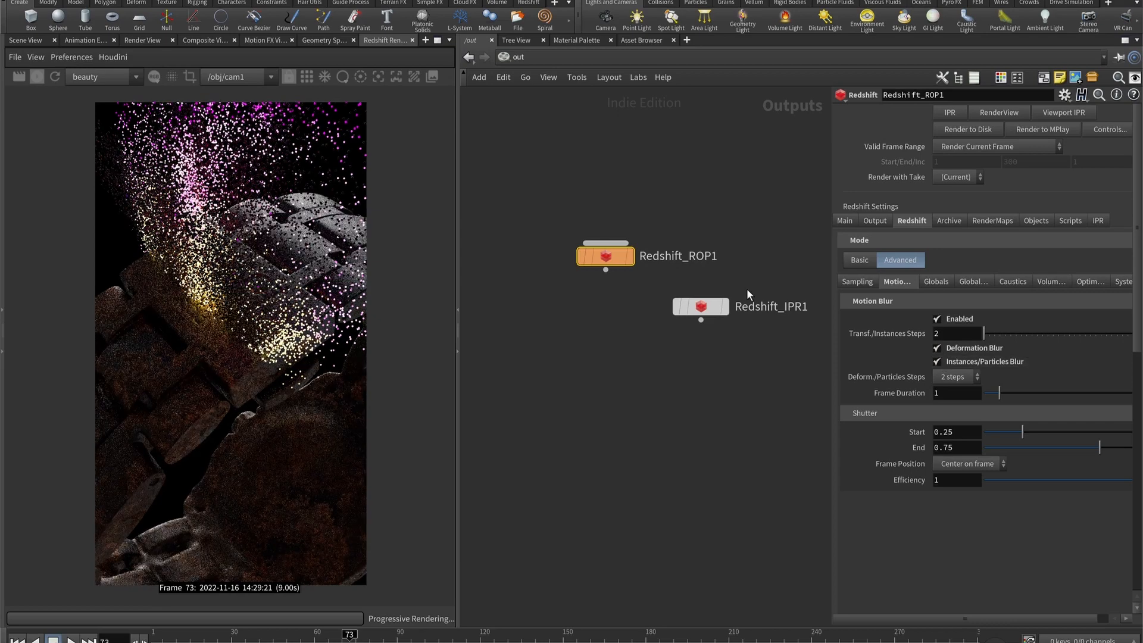
# - Turn on Mesh Deformations Blur From Velocity Attribute in the Particles object's Redshift render settings
pyautogui.click(526, 264)
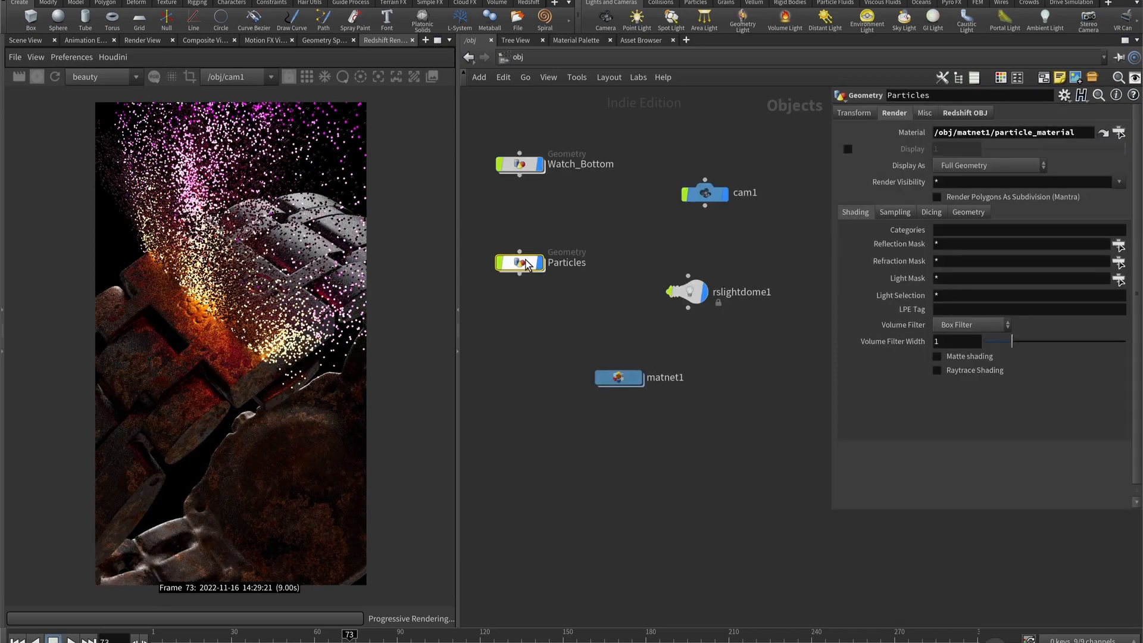
pyautogui.click(946, 115)
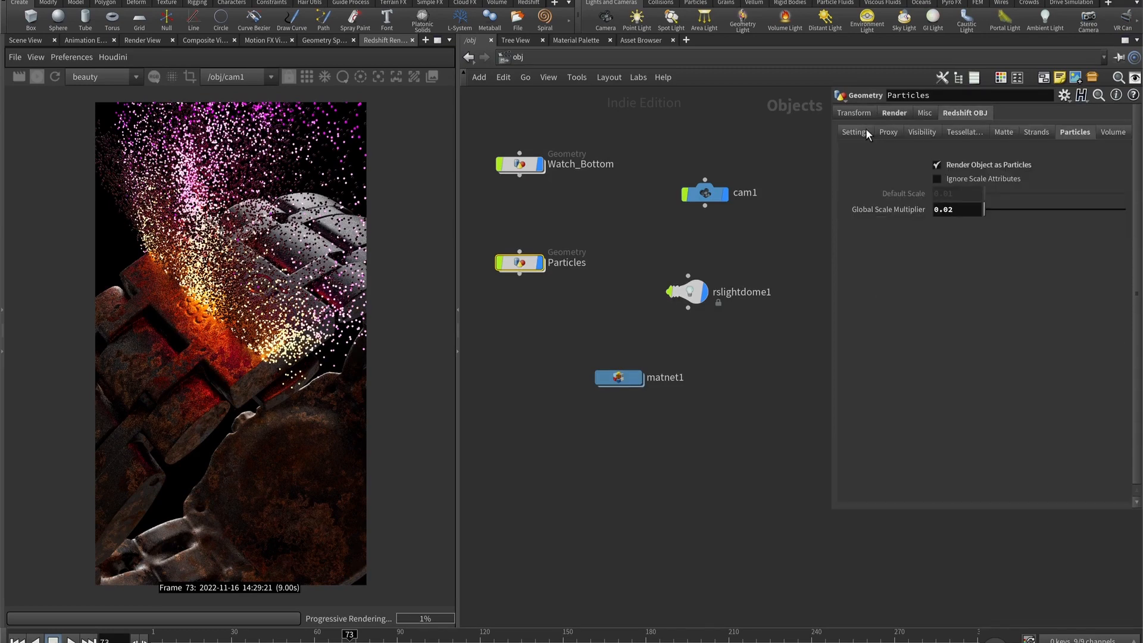
pyautogui.click(866, 130)
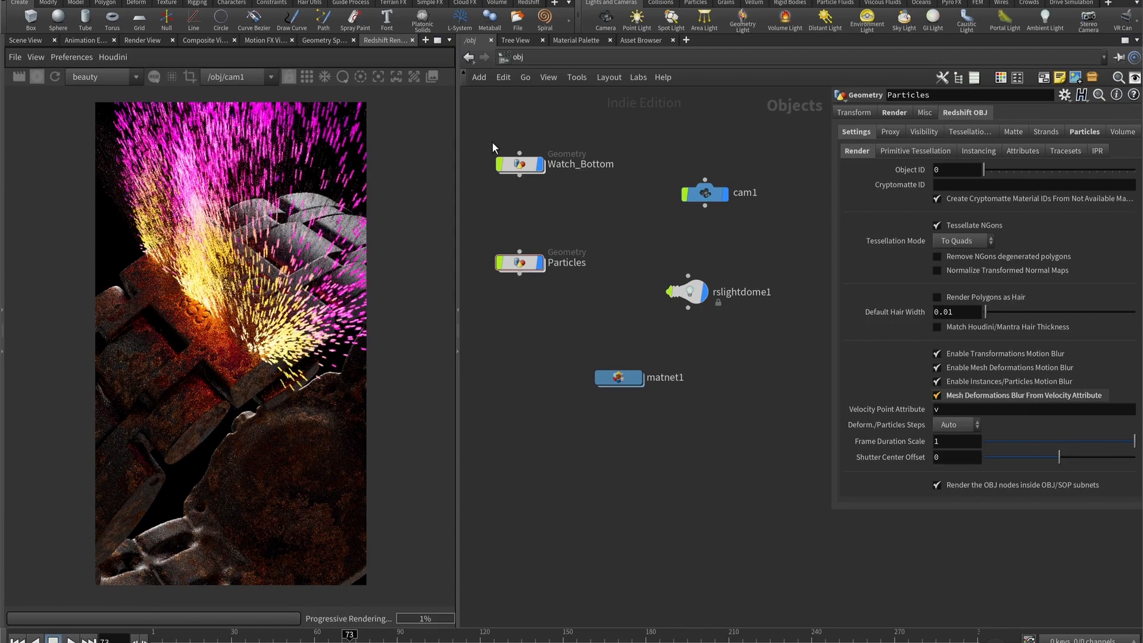
# - Replace color1's attribute ramp inside Particles with the black, red, yellow and white preset and reverse it
pyautogui.click(505, 55)
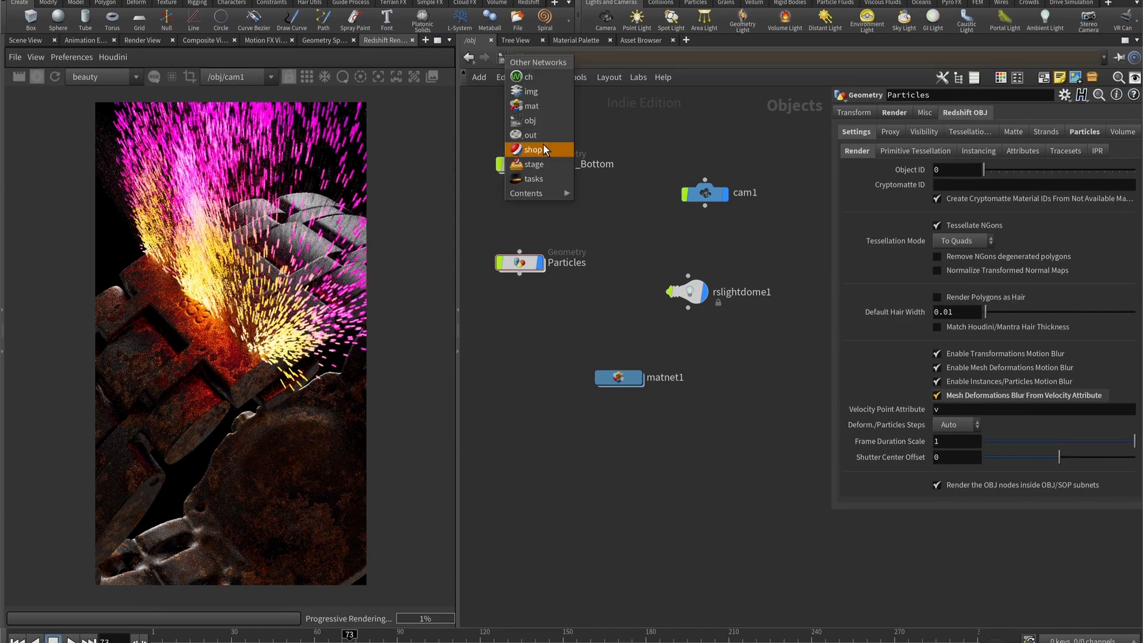
pyautogui.click(533, 269)
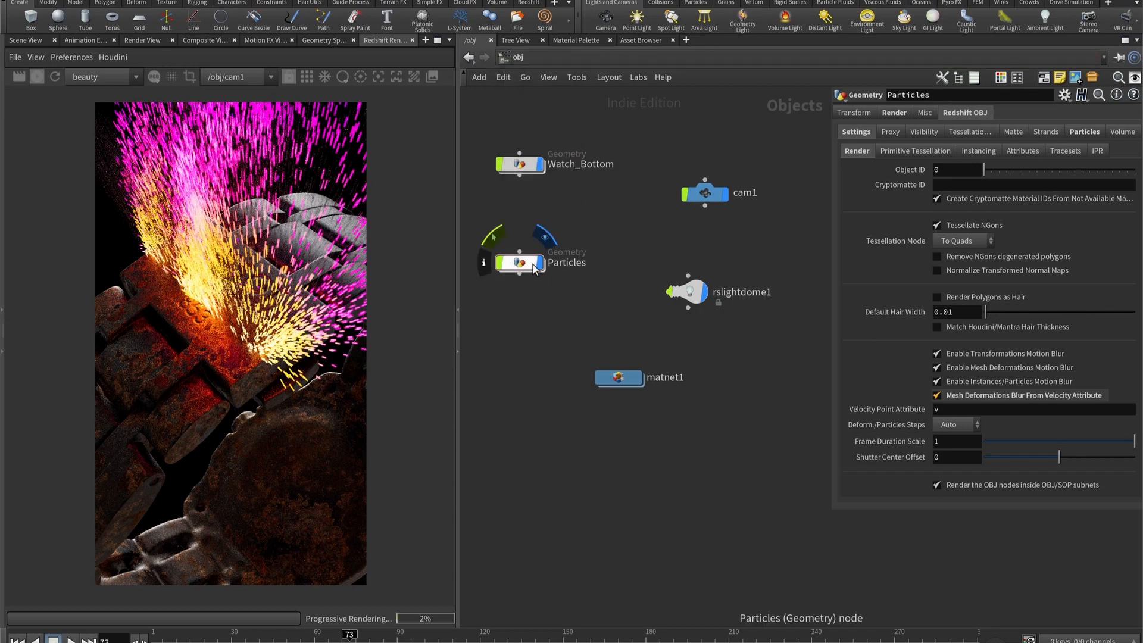
pyautogui.doubleClick(534, 269)
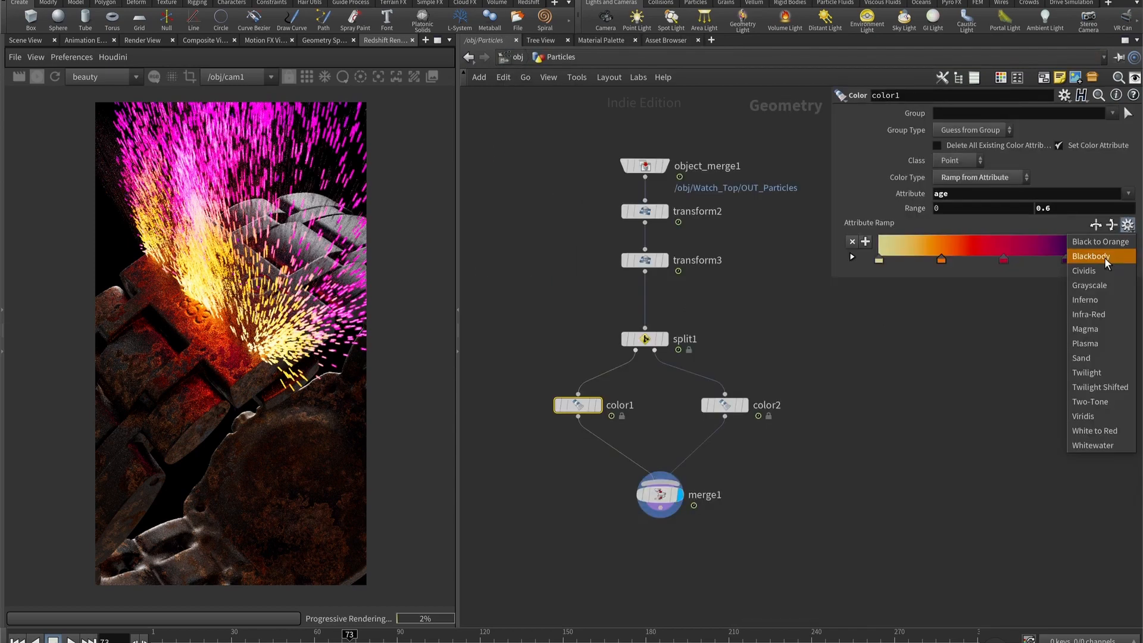
pyautogui.click(1102, 255)
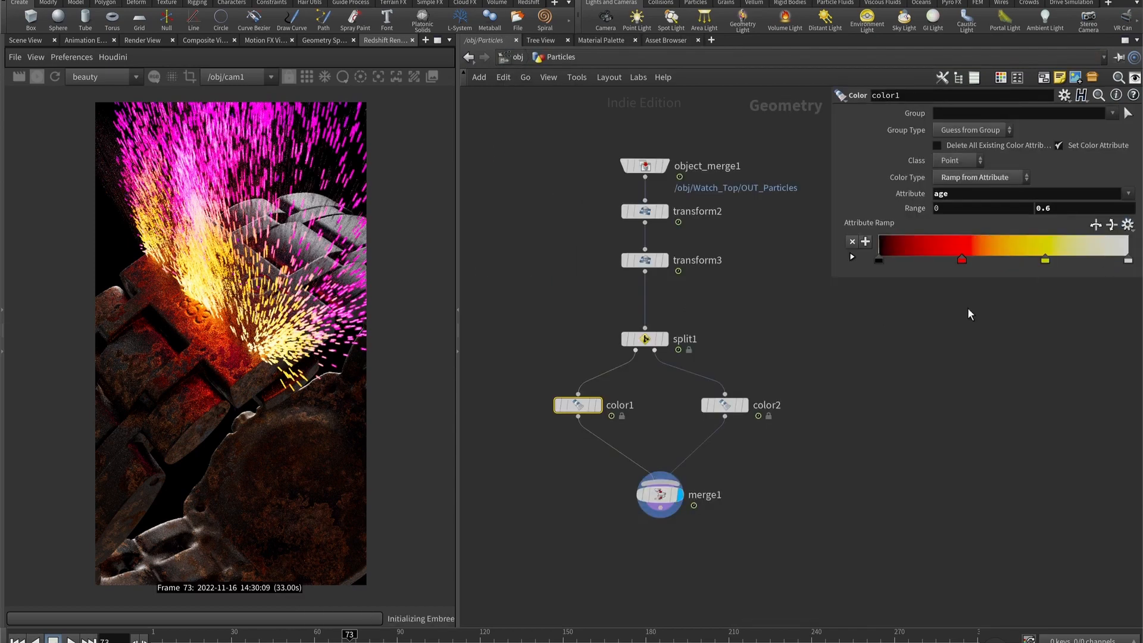
pyautogui.click(1096, 225)
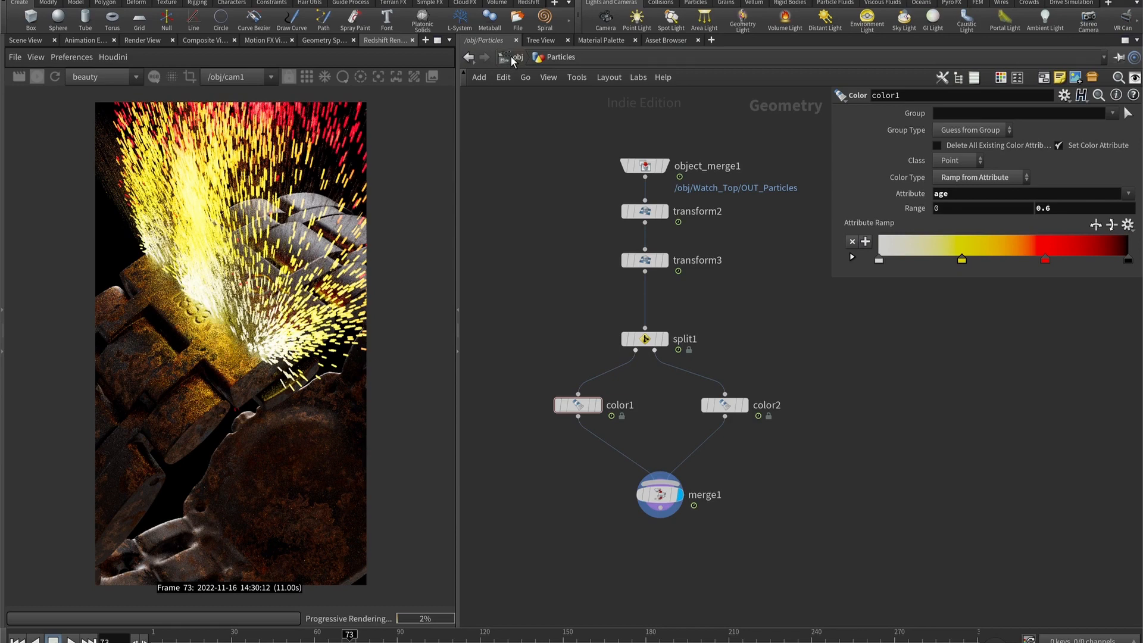
# - Return to the object level, enable Bokeh in the render view's display settings, and pick the focus distance on the TISSOT clasp
pyautogui.click(512, 59)
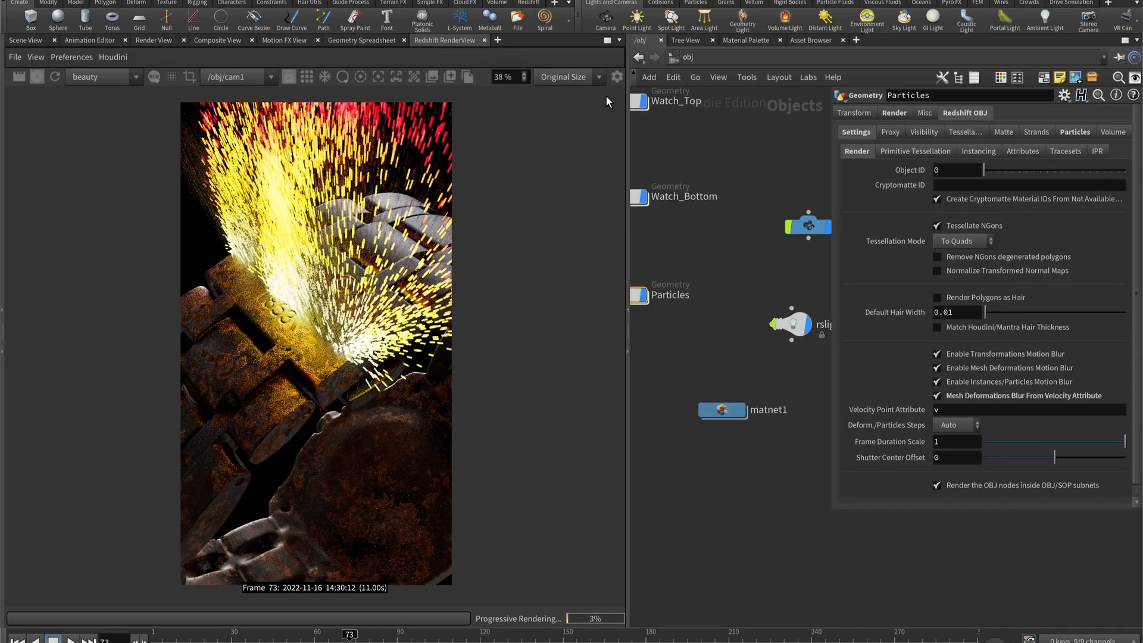
pyautogui.click(616, 77)
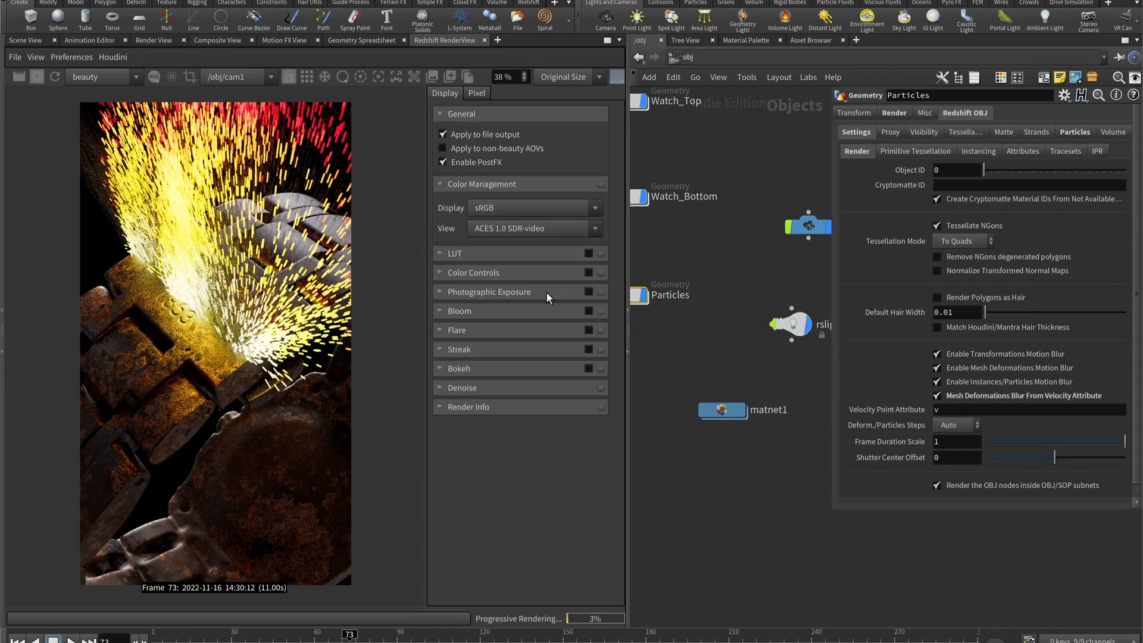
pyautogui.moveTo(668, 296); pyautogui.dragTo(707, 306, button='middle')
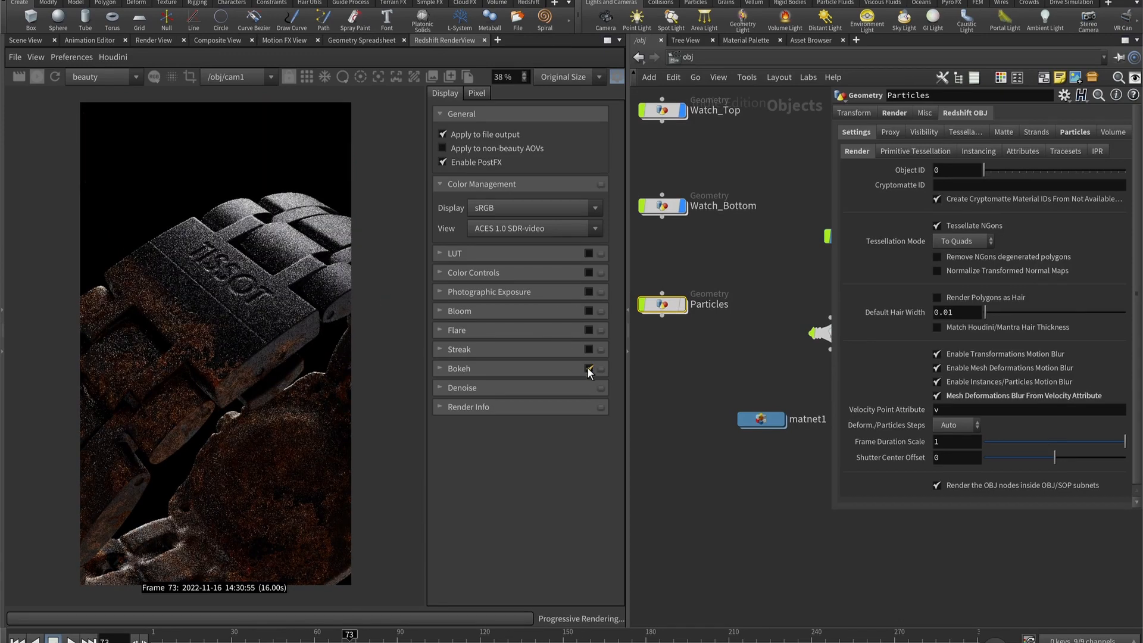
pyautogui.click(379, 77)
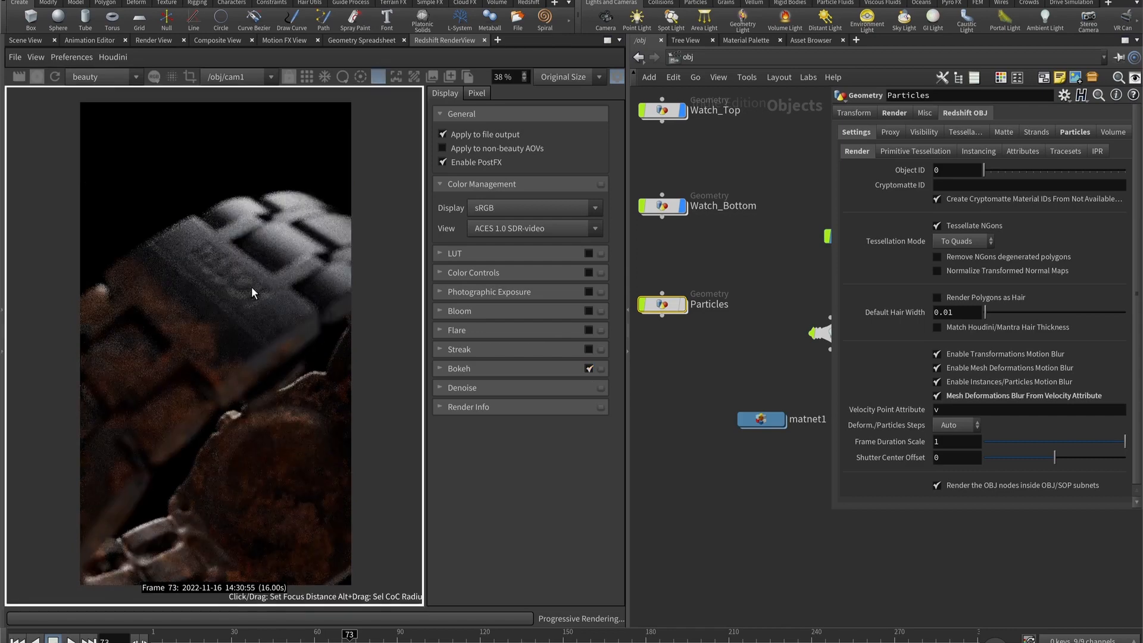
pyautogui.click(251, 287)
pyautogui.click(230, 284)
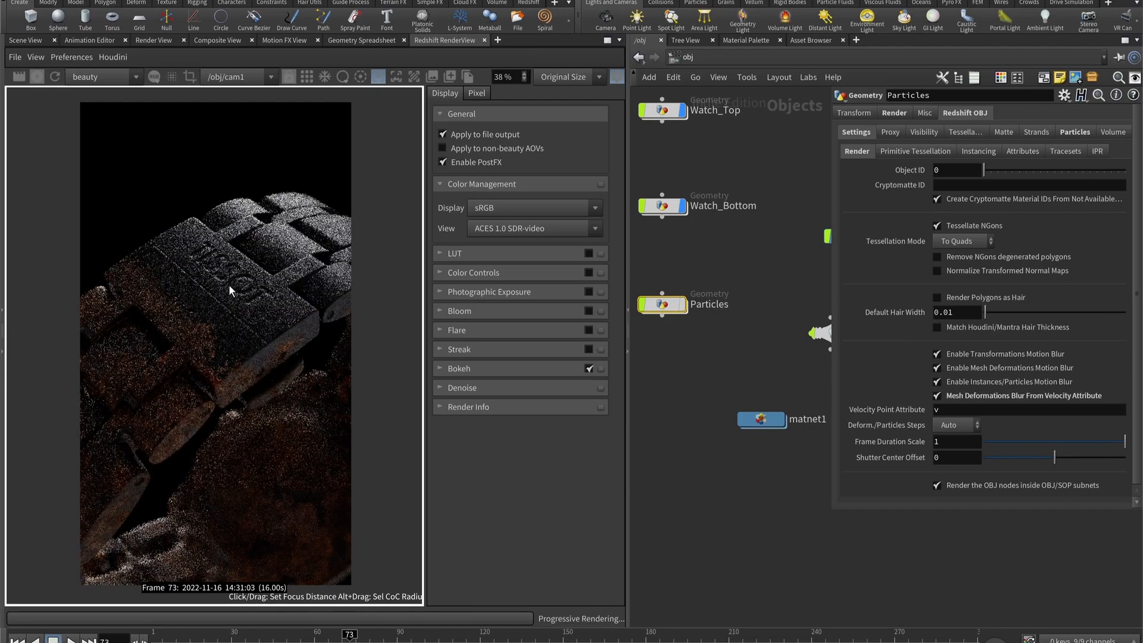
pyautogui.click(278, 428)
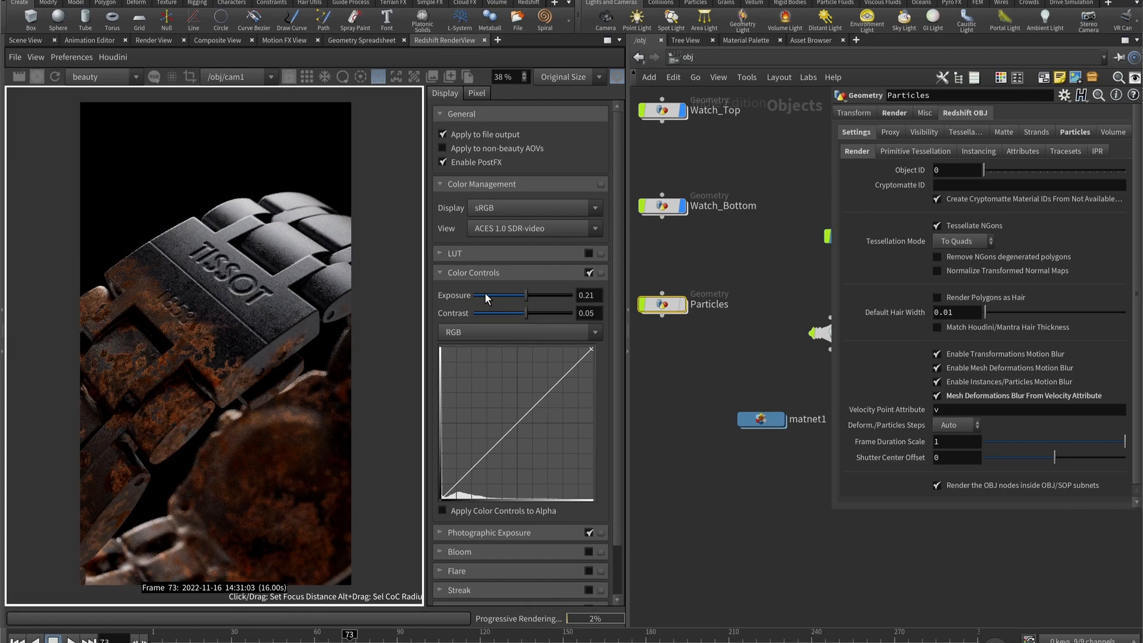
# - Enable Photographic Exposure and Color Controls, with exposure about 0.21 and contrast about 0.05
pyautogui.click(473, 273)
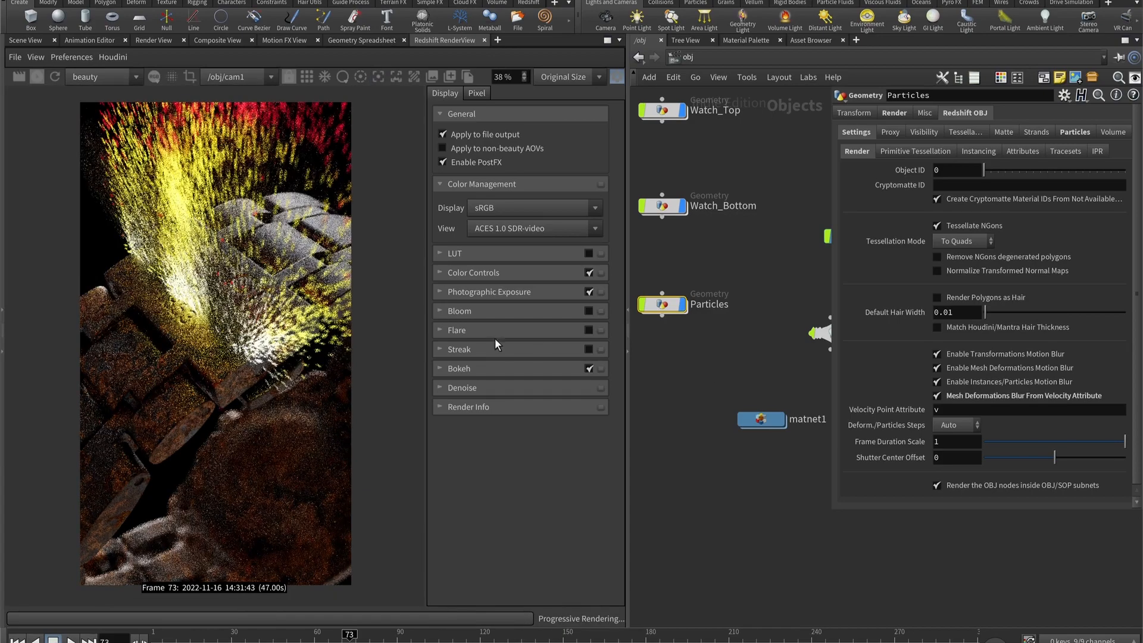
# - Enable Bloom with an intensity of about 0.113 and a threshold of about 26
pyautogui.click(593, 311)
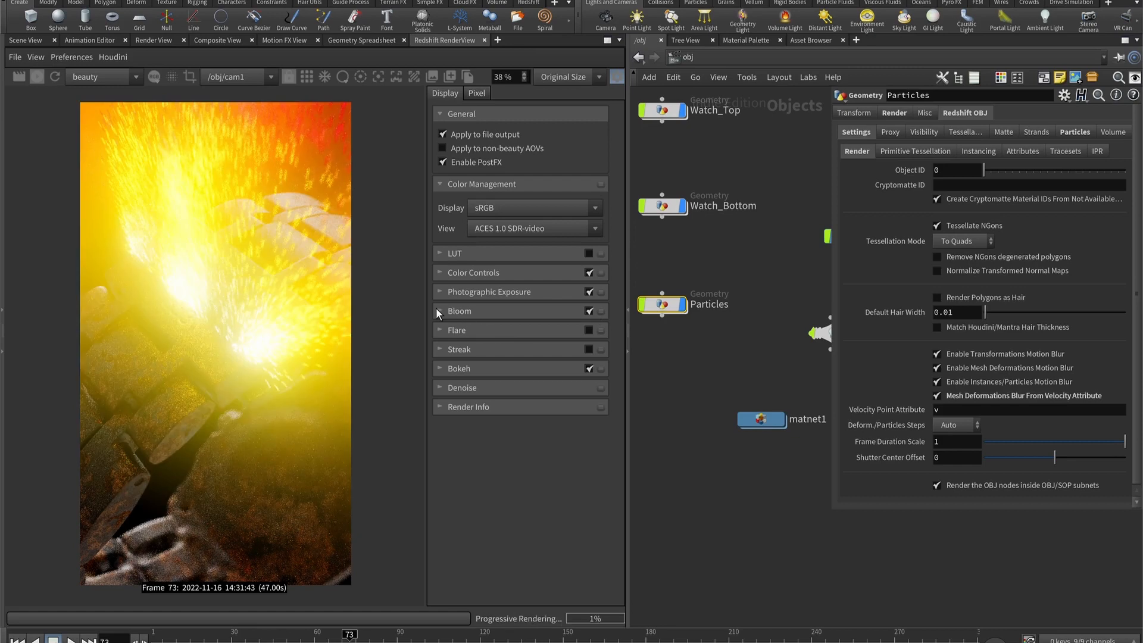
pyautogui.click(438, 311)
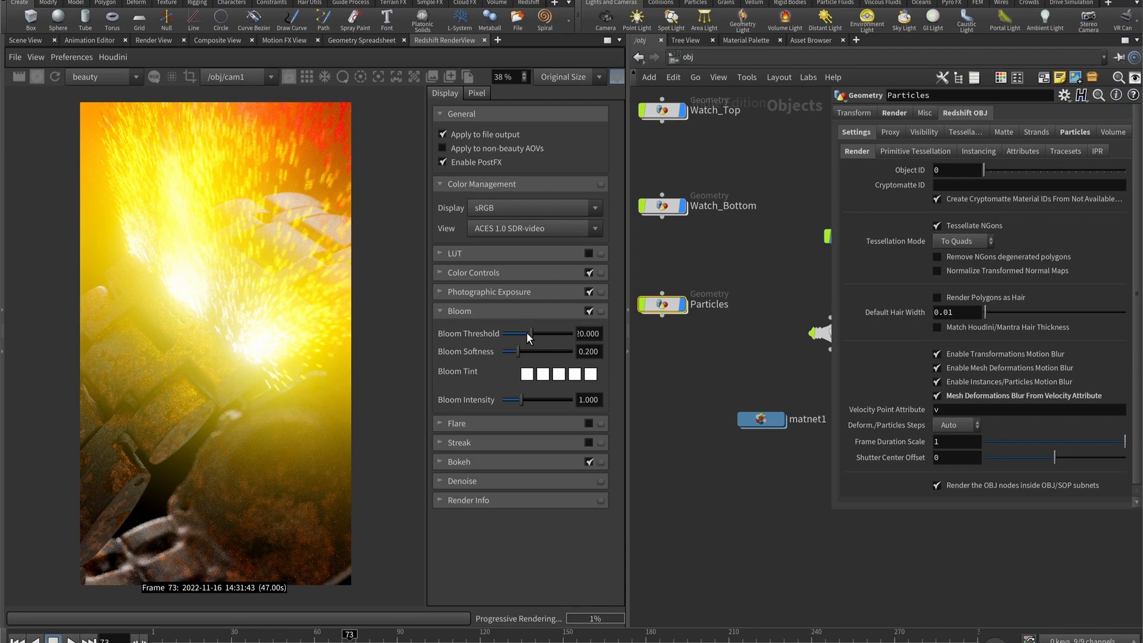
pyautogui.moveTo(522, 399); pyautogui.dragTo(519, 403)
pyautogui.moveTo(519, 403); pyautogui.dragTo(507, 400)
pyautogui.click(537, 334)
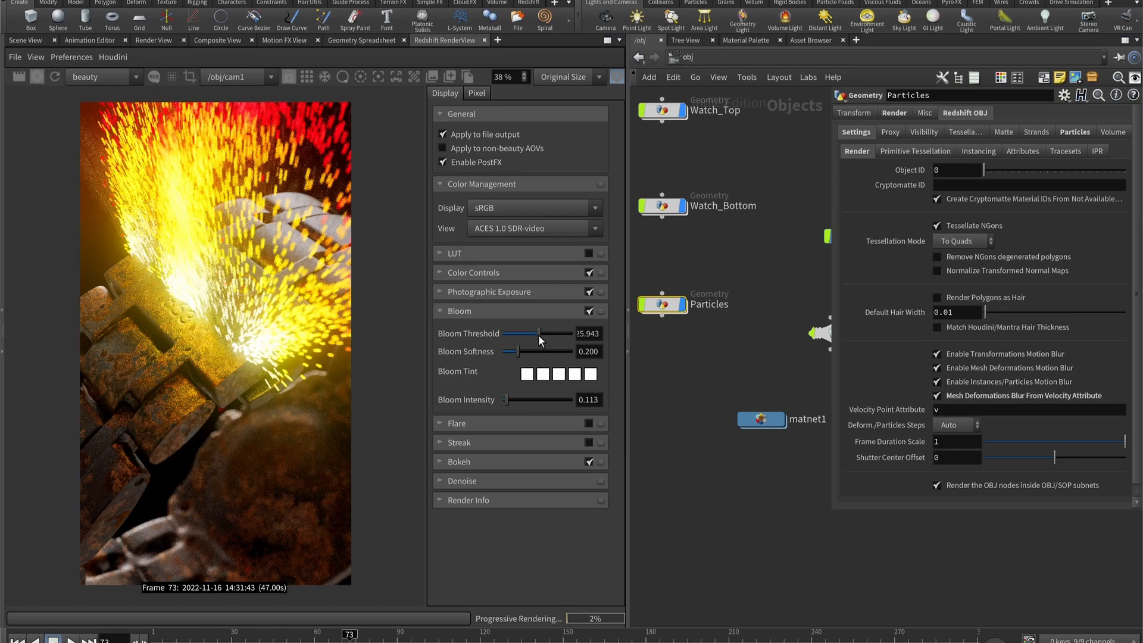
pyautogui.moveTo(539, 335); pyautogui.dragTo(537, 335)
# - Enable the Flare and Streak effects and toggle PostFX to compare the render with and without them
pyautogui.click(588, 423)
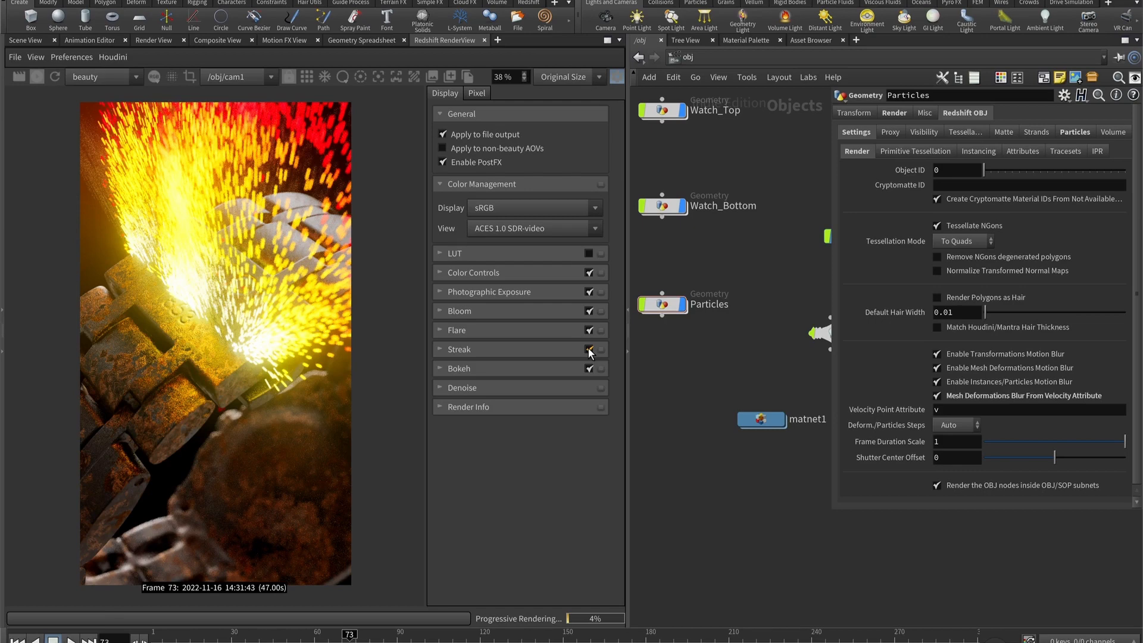
pyautogui.click(441, 162)
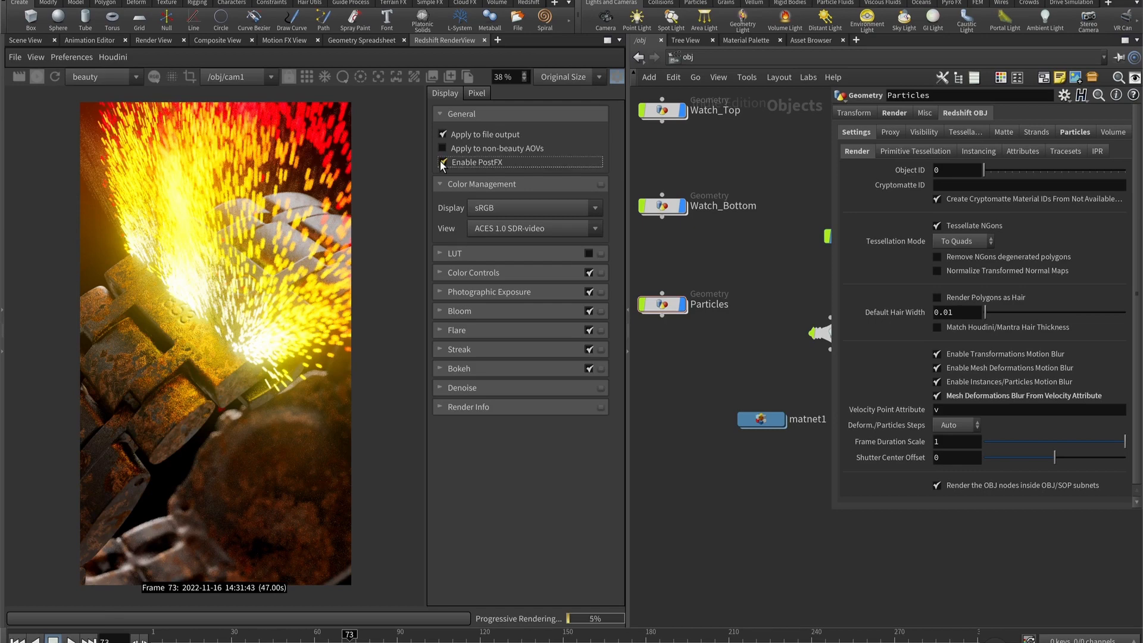